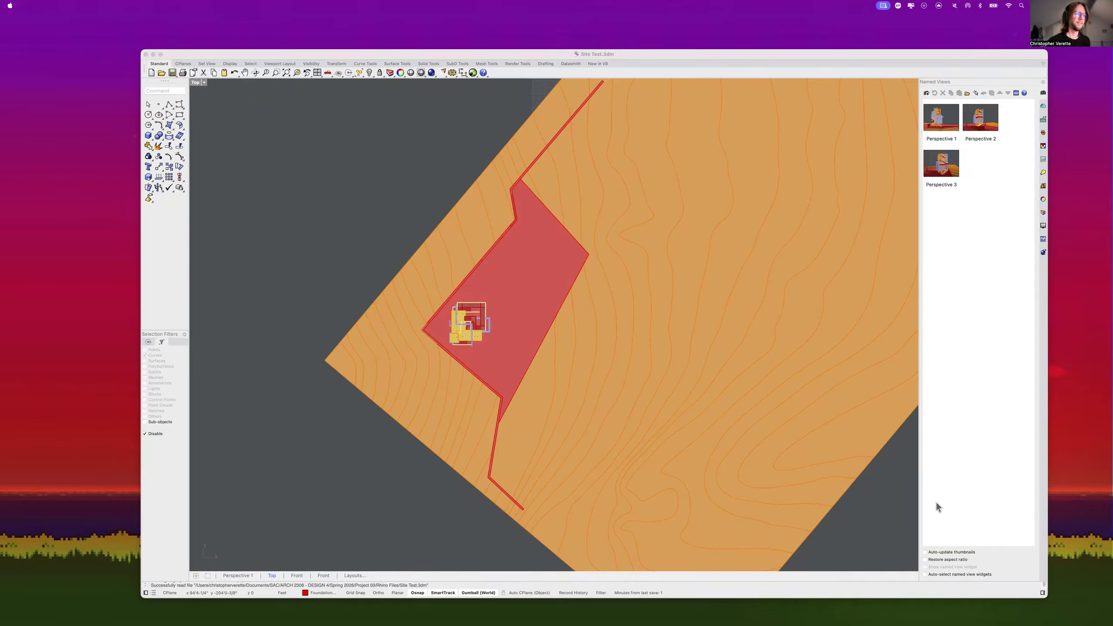
click(938, 515)
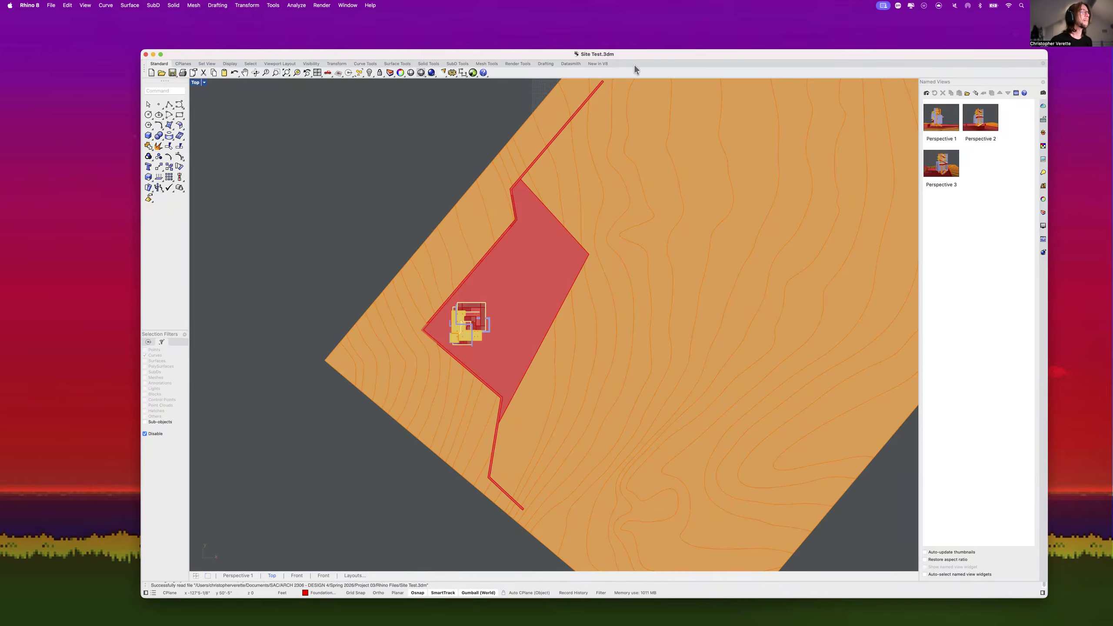
drag(633, 53, 585, 38)
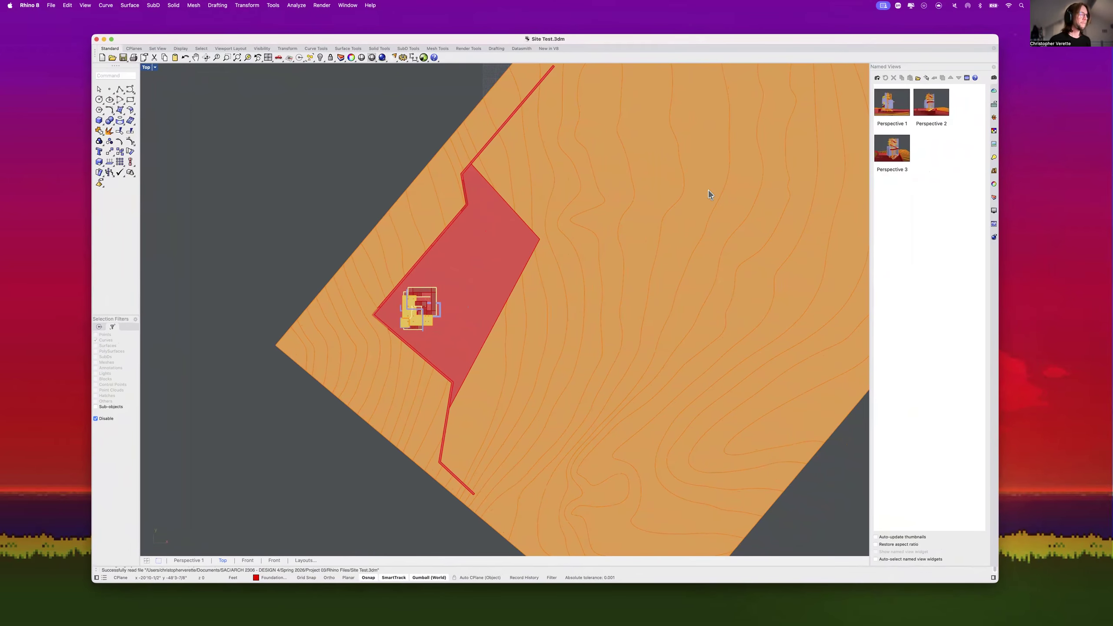
scroll(424, 316, up, 5)
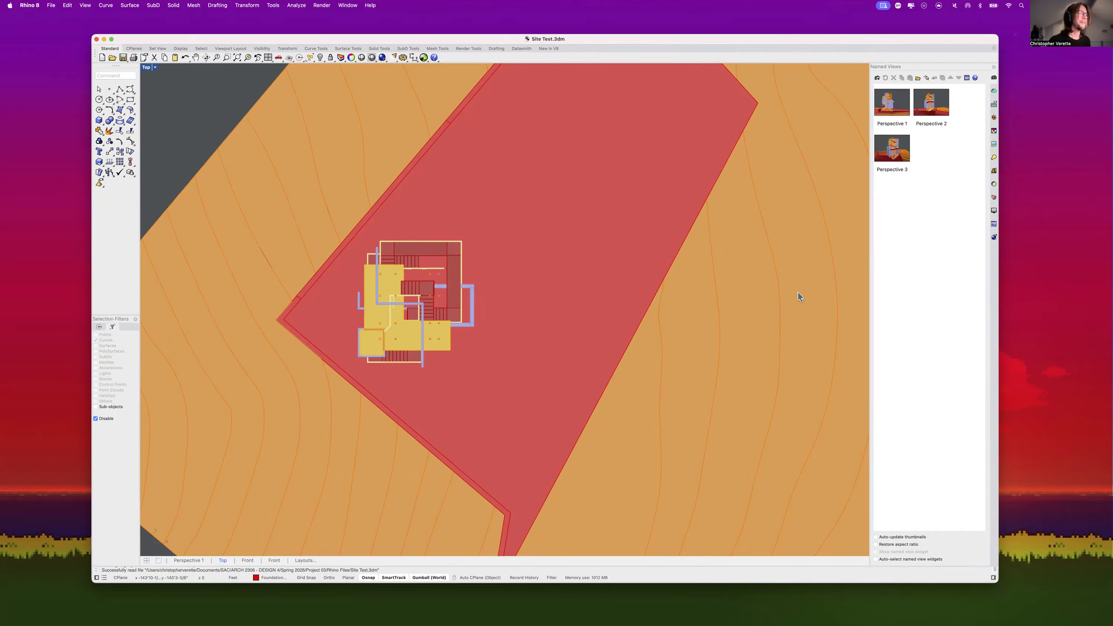
double_click(147, 68)
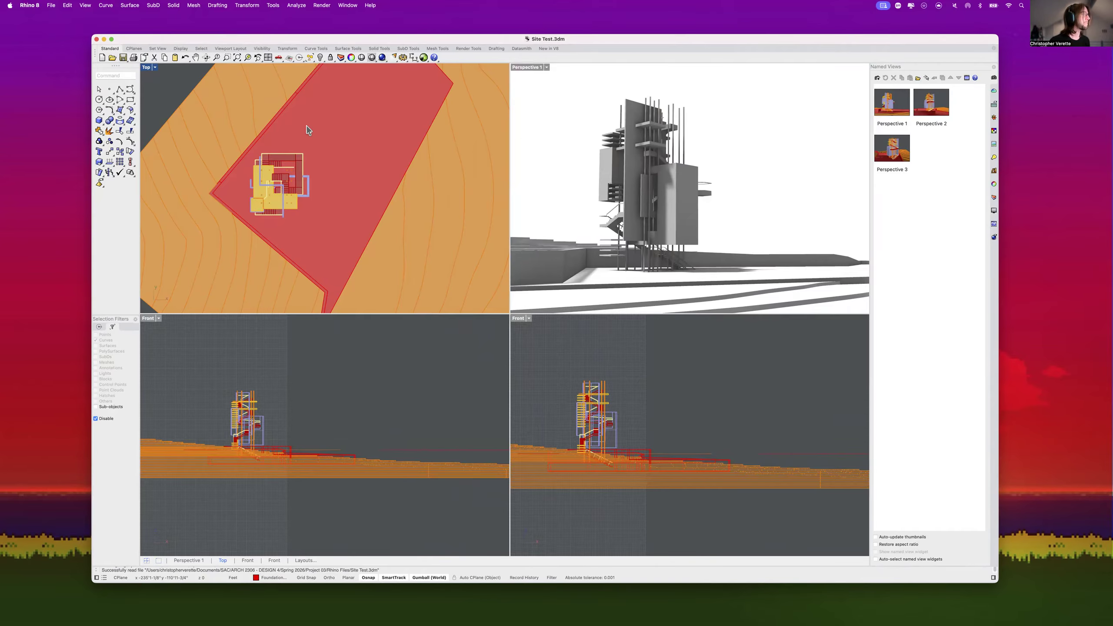
double_click(146, 67)
Step: Move the entire visible site and building geometry in the negative X direction, well clear of the origin in the Top view
scroll(414, 210, down, 10)
right_drag(373, 365, 406, 352)
scroll(411, 335, down, 4)
drag(524, 402, 298, 212)
drag(448, 308, 243, 309)
drag(380, 299, 350, 348)
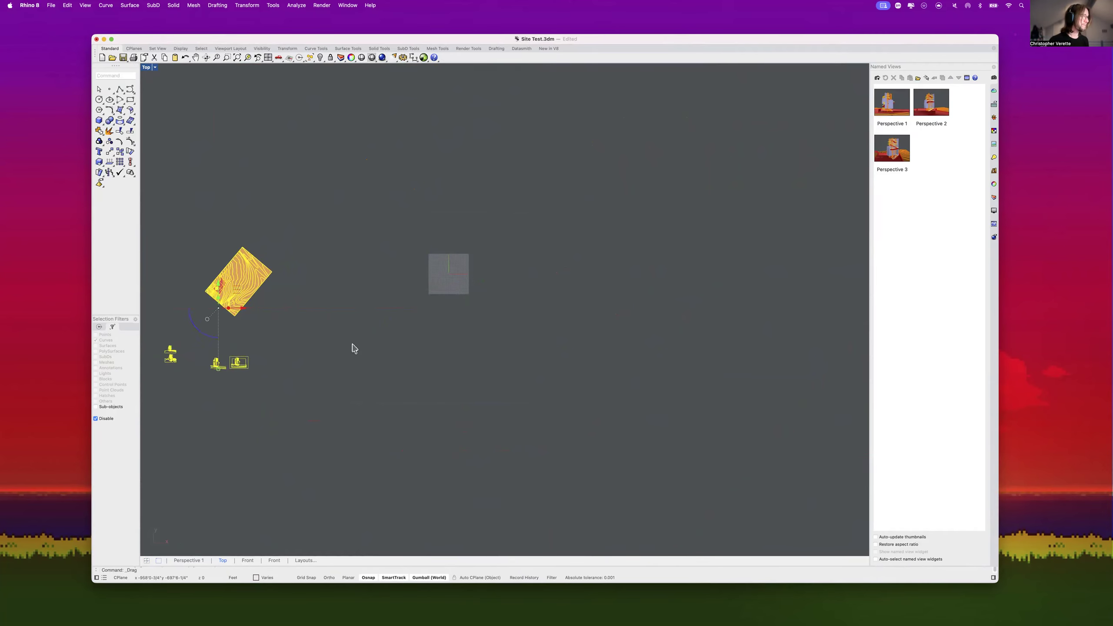
Step: Clear the selection and reveal all hidden objects with the Show command
click(354, 349)
text(show)
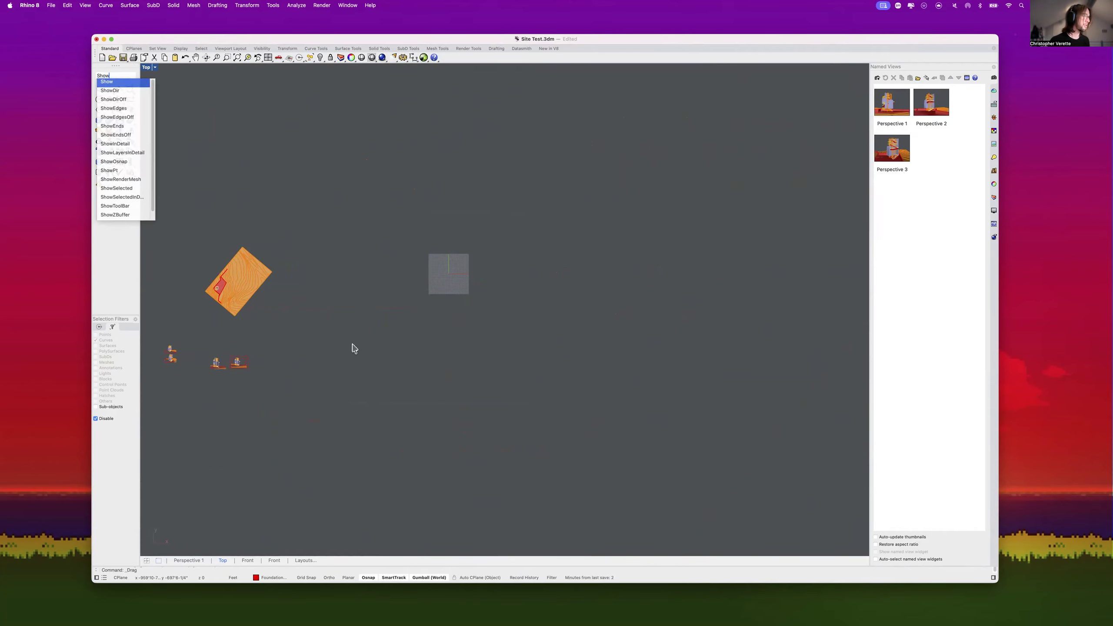
key(Return)
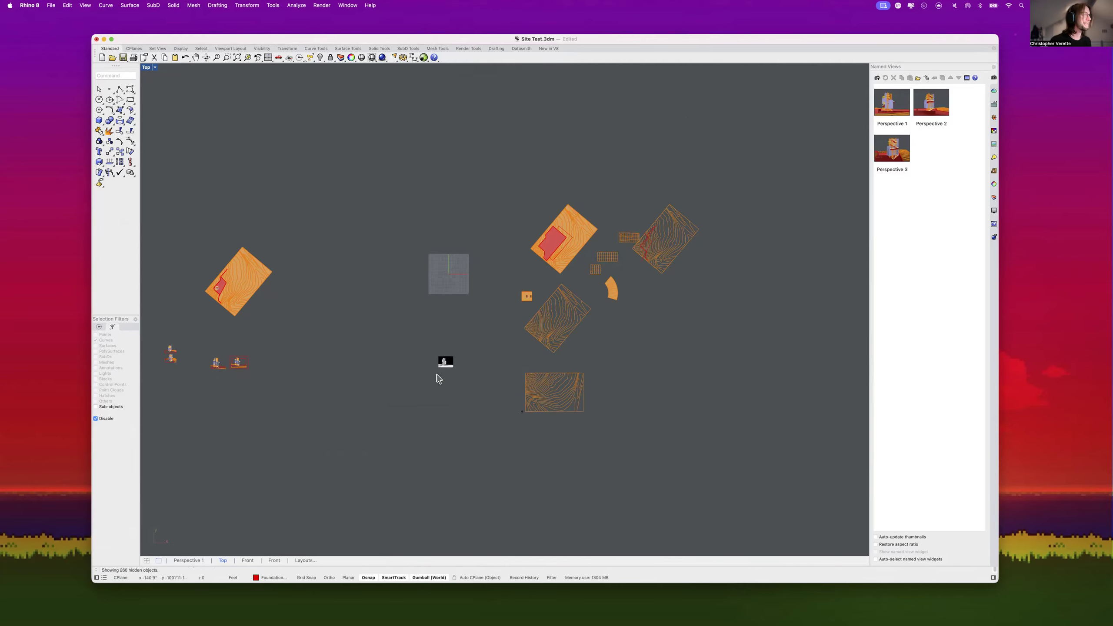
scroll(444, 375, up, 5)
scroll(445, 368, up, 2)
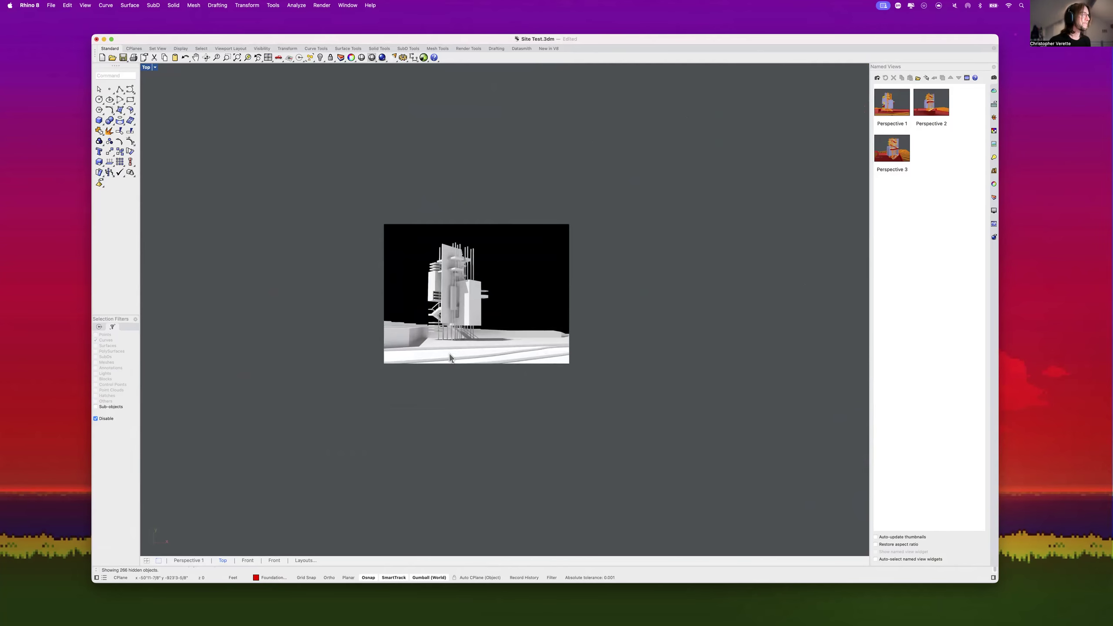
Step: Delete the rectangular grid layout lying closest to the wireframe topography with the red boundary lines
scroll(448, 363, down, 8)
right_drag(496, 368, 431, 398)
scroll(546, 304, up, 10)
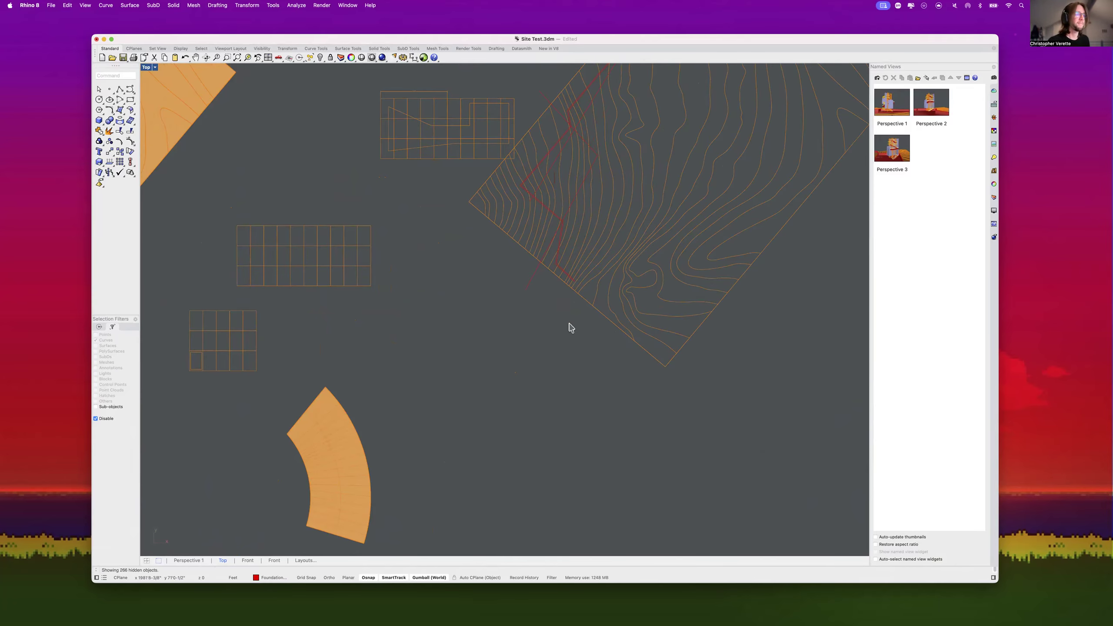
scroll(568, 326, down, 5)
scroll(542, 283, up, 5)
drag(436, 252, 594, 356)
key(Delete)
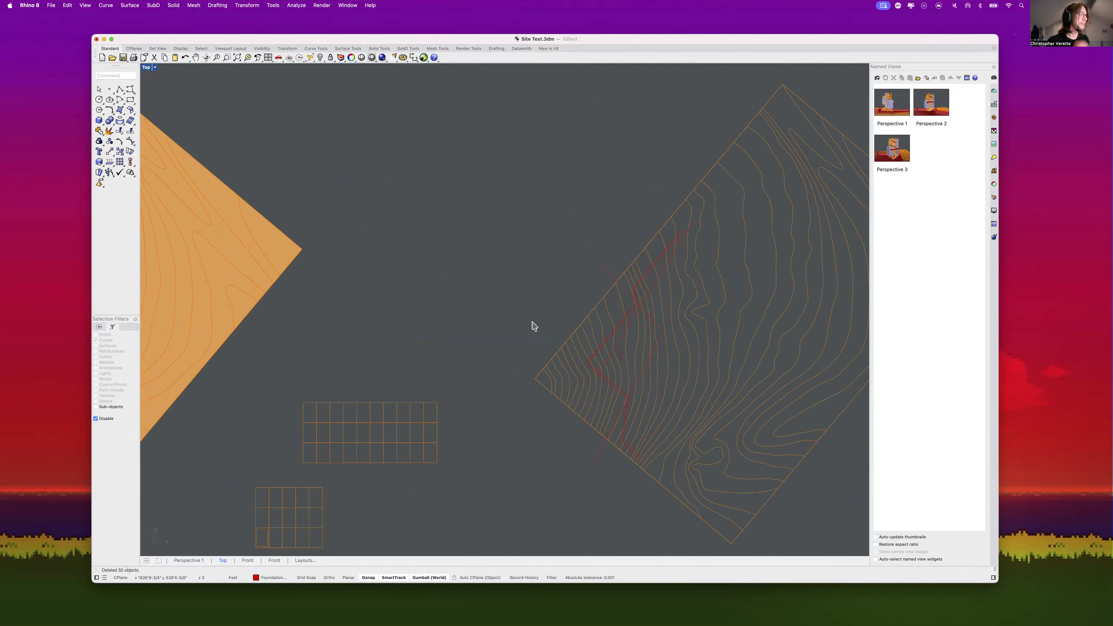
Step: Delete the two remaining rectangular grid layouts between the topography models
scroll(496, 346, down, 5)
scroll(482, 359, up, 5)
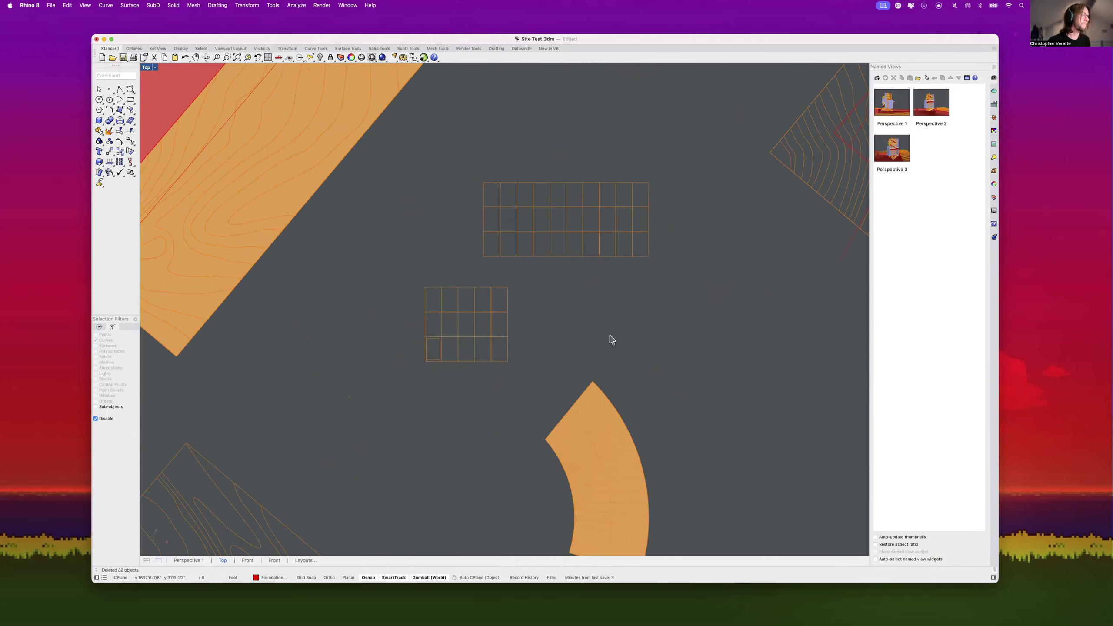
scroll(635, 359, up, 1)
drag(424, 232, 410, 200)
key(Delete)
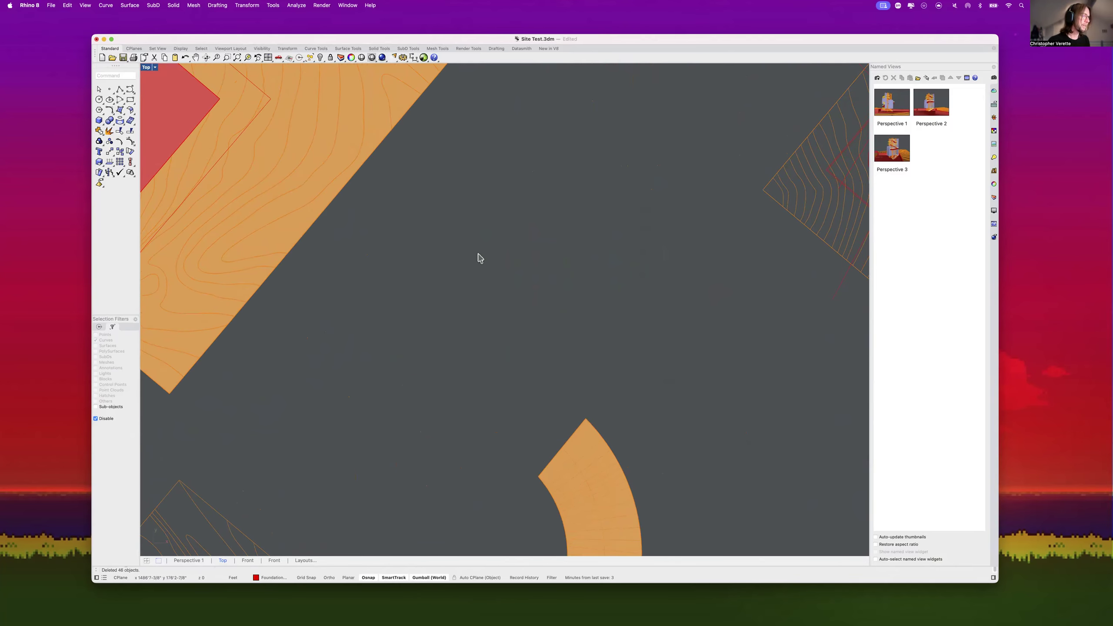
Step: Examine the curved, arc-shaped polysurface and its surroundings in the Top view
scroll(544, 365, down, 4)
scroll(552, 395, up, 5)
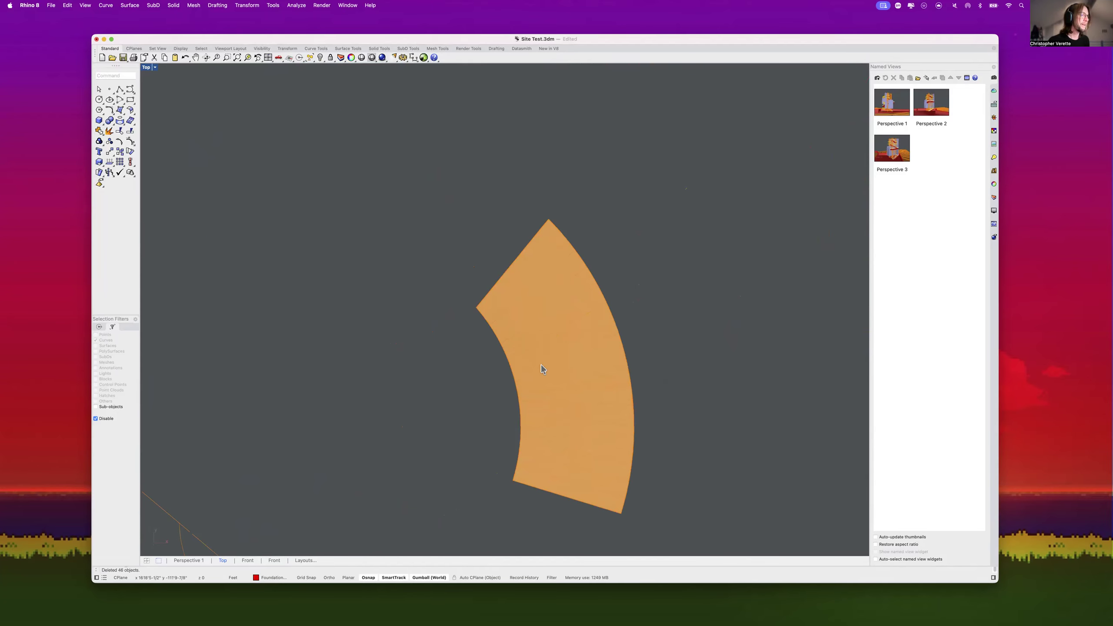
click(575, 373)
right_drag(613, 365, 626, 387)
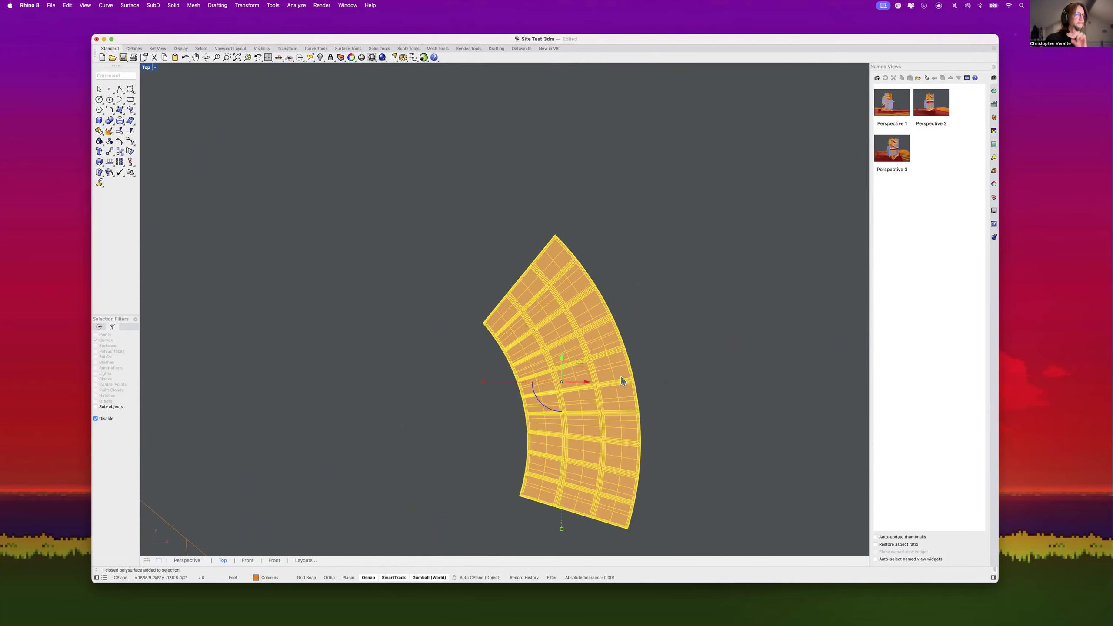
click(699, 365)
scroll(700, 365, down, 6)
scroll(699, 364, down, 4)
right_drag(697, 367, 705, 261)
right_drag(649, 374, 654, 358)
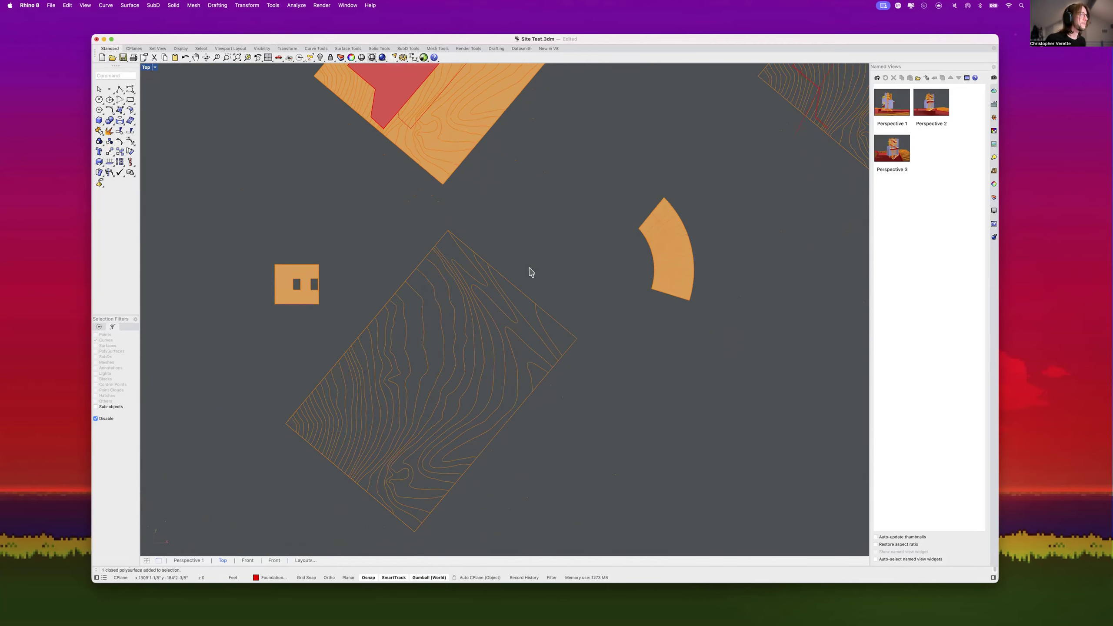
Step: Return to the four-viewport layout and show the layer list
double_click(147, 67)
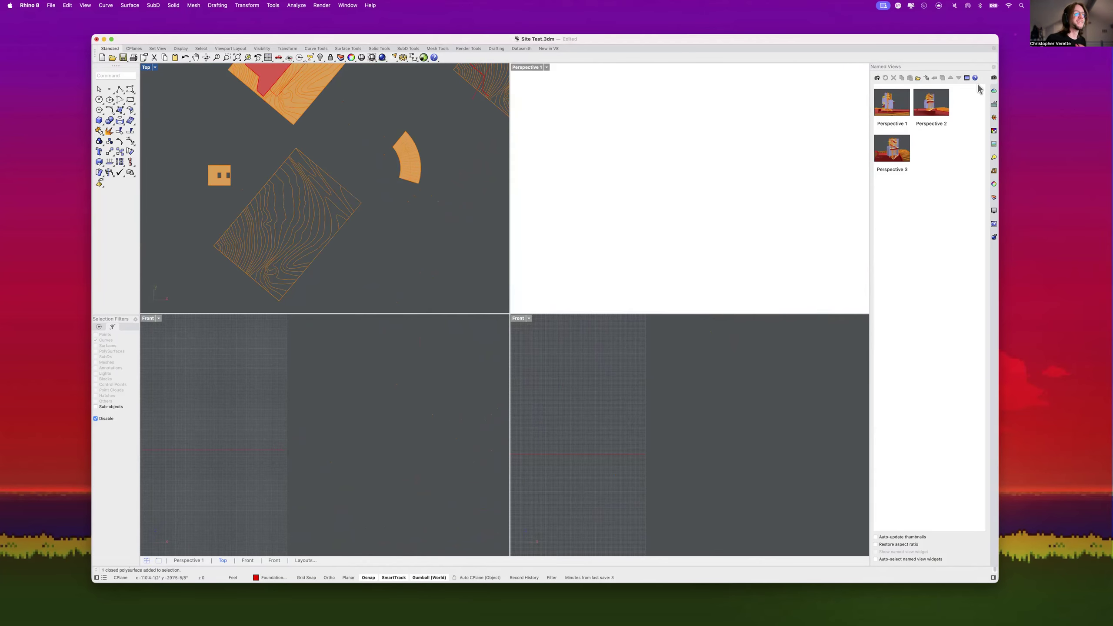
click(993, 198)
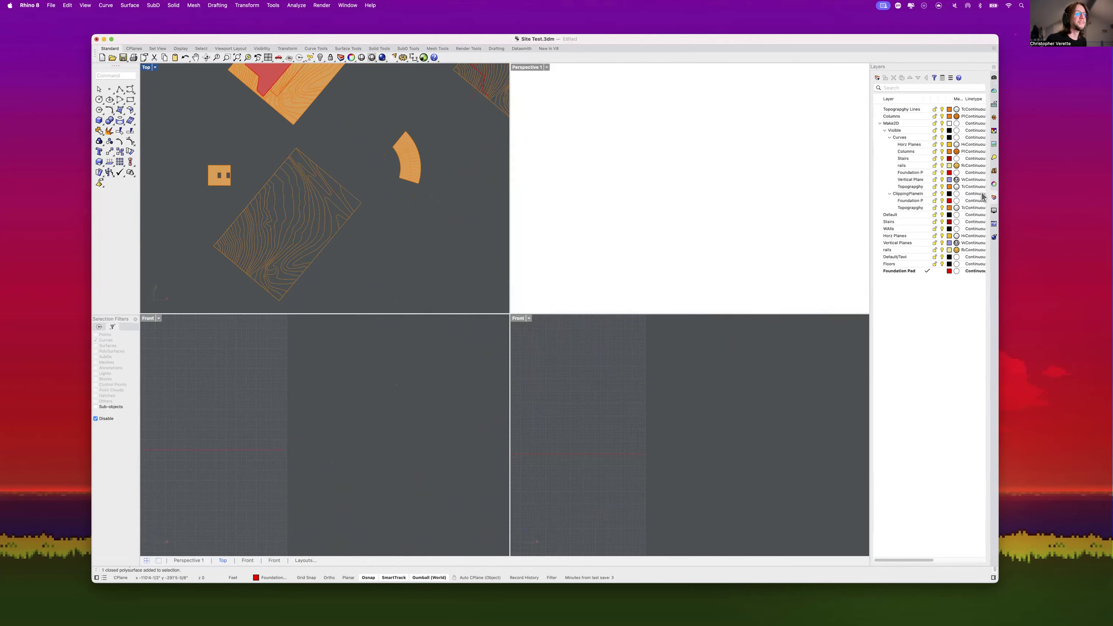
Step: Examine the revealed topography models from several angles in the perspective viewport
scroll(591, 212, down, 10)
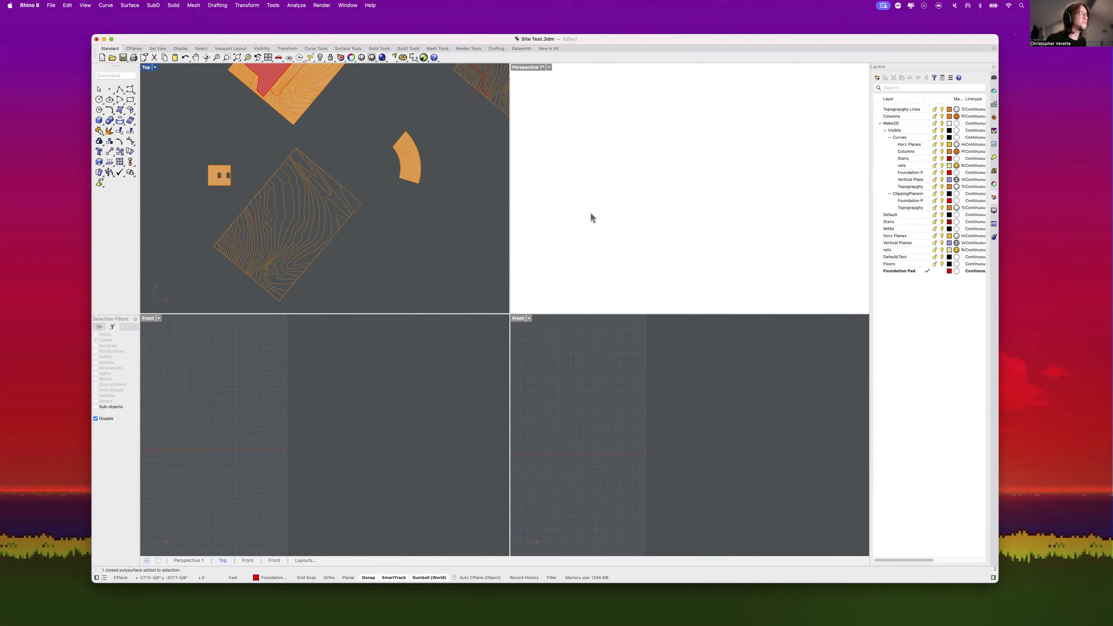
right_drag(614, 208, 642, 148)
scroll(642, 148, down, 8)
shift+right_drag(593, 106, 593, 175)
scroll(592, 155, up, 15)
scroll(607, 142, up, 2)
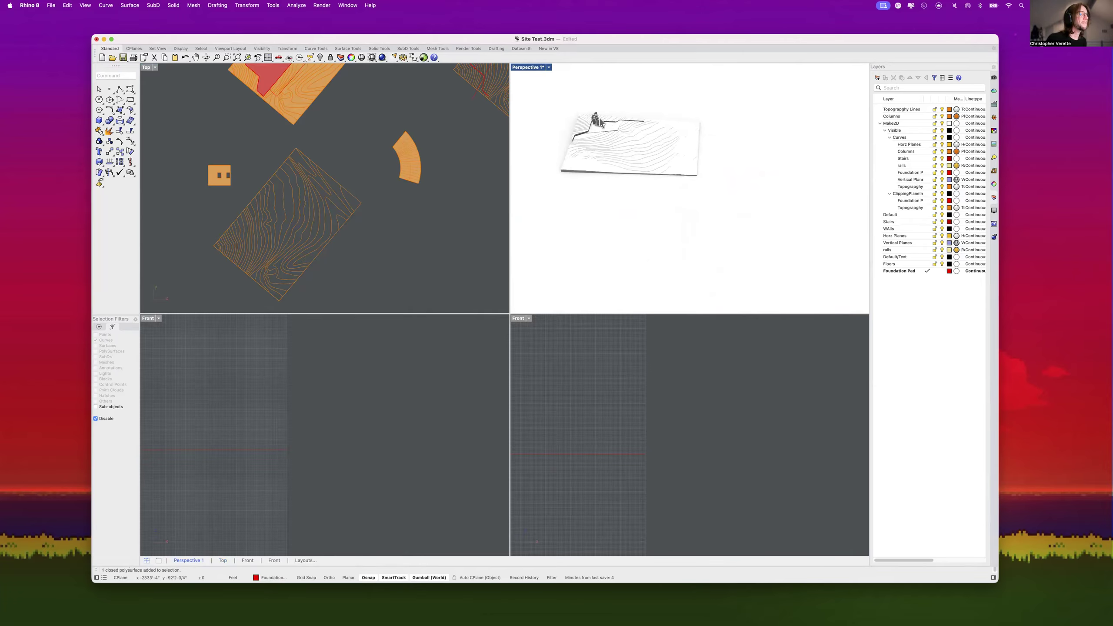
scroll(610, 169, down, 8)
mouse_move(644, 209)
right_down()
mouse_move(633, 214)
mouse_move(664, 203)
right_up()
scroll(762, 223, up, 7)
shift+right_drag(715, 238, 684, 203)
right_drag(752, 273, 724, 185)
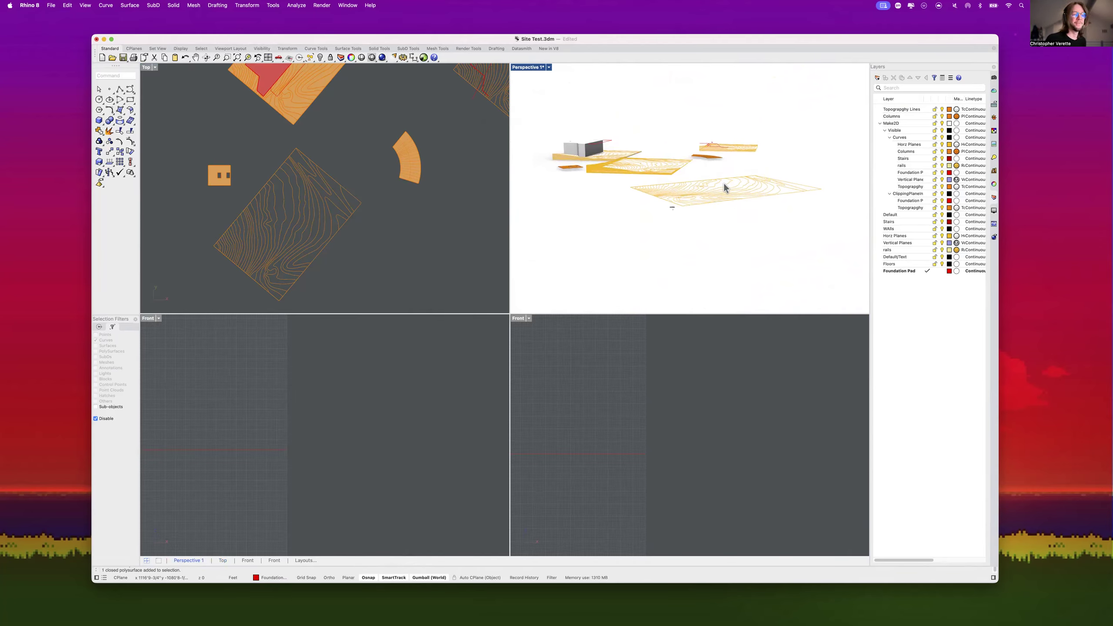
right_drag(631, 94, 823, 77)
scroll(771, 105, up, 8)
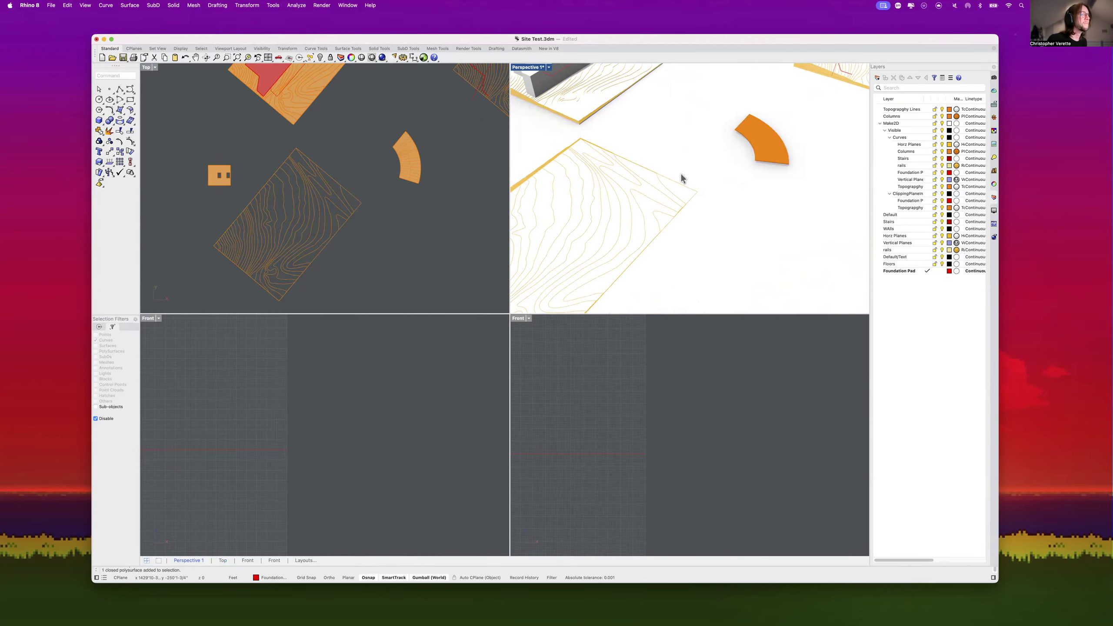
Step: Copy the lower tilted set of topography contour curves to the grid at the origin
shift+right_drag(681, 177, 781, 116)
drag(786, 256, 559, 137)
text(copy)
key(Return)
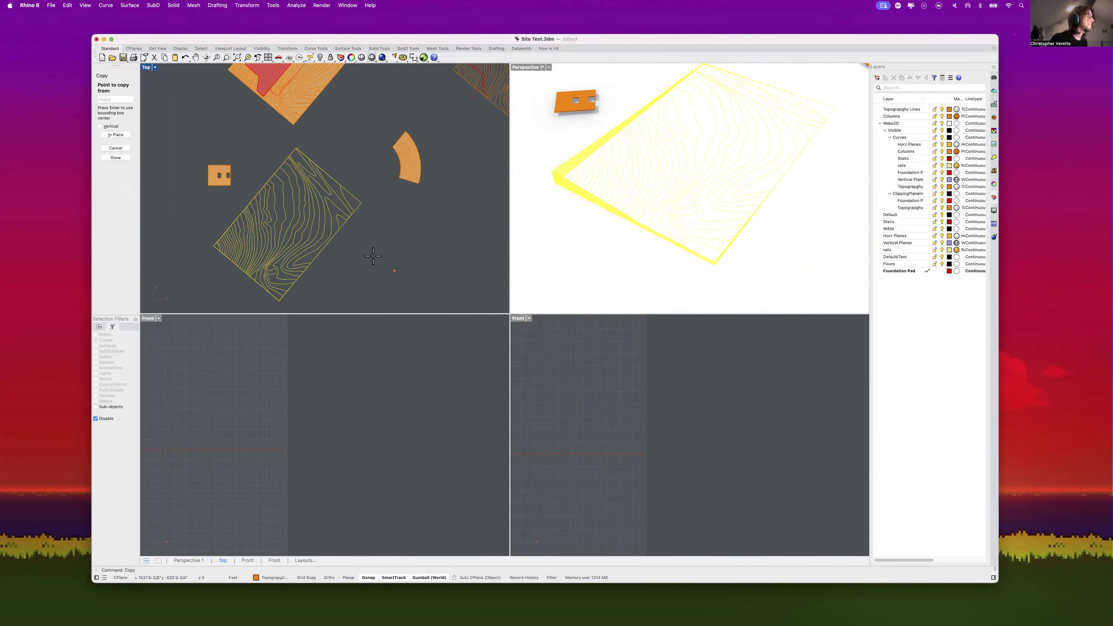
scroll(363, 256, down, 10)
click(357, 256)
scroll(283, 242, up, 15)
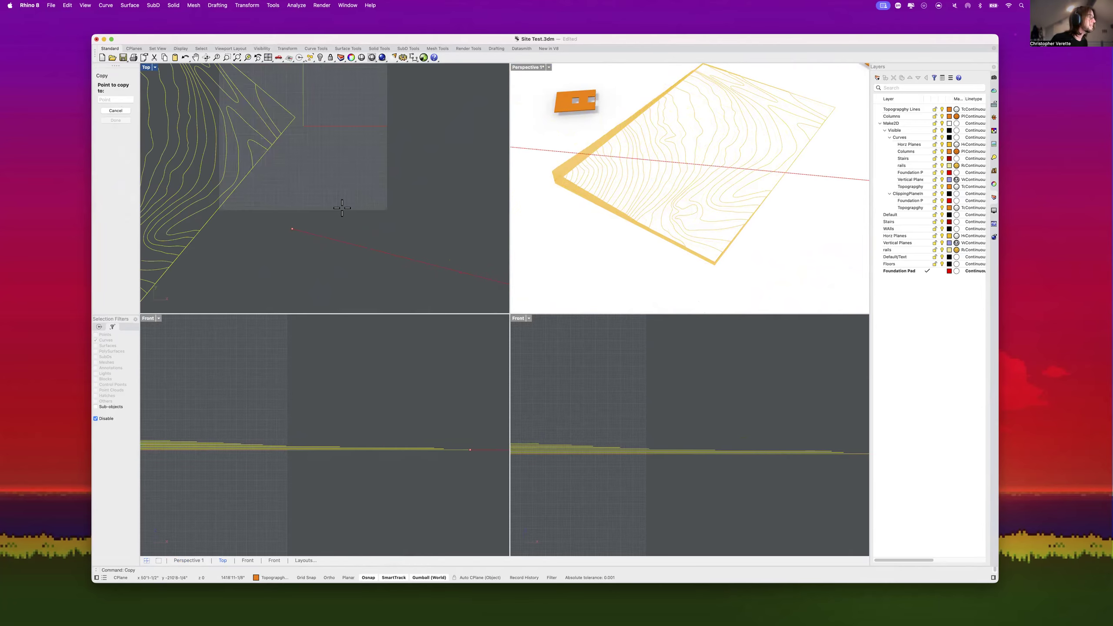
scroll(382, 204, down, 8)
click(401, 202)
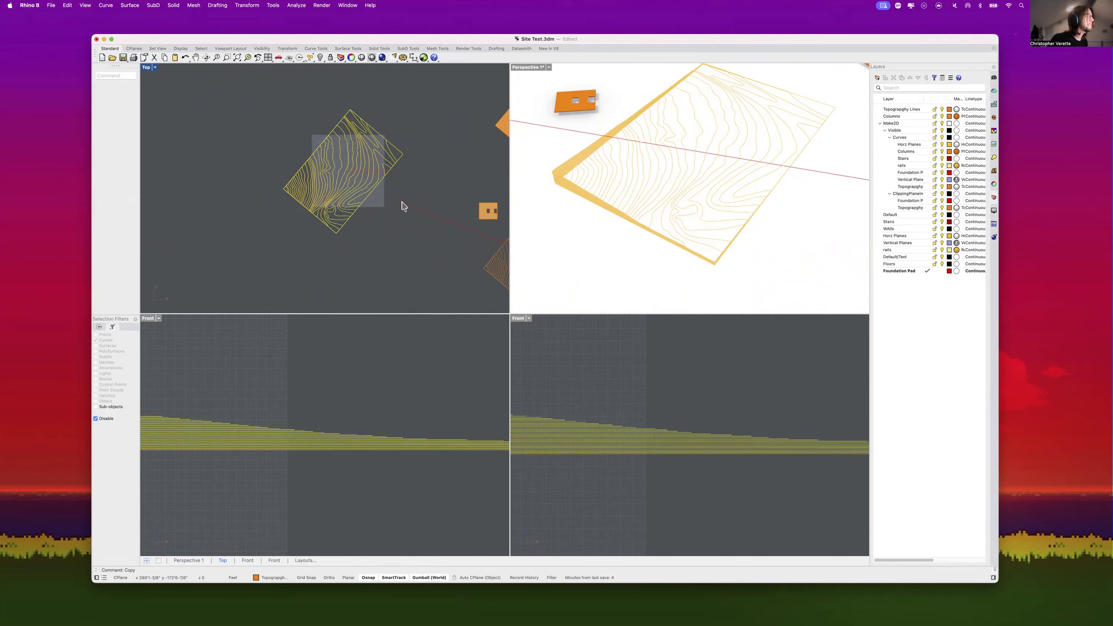
key(Escape)
Step: Hide the original topography sets and loose parts east of the copied contours
scroll(372, 256, down, 10)
drag(431, 296, 305, 144)
text(hide)
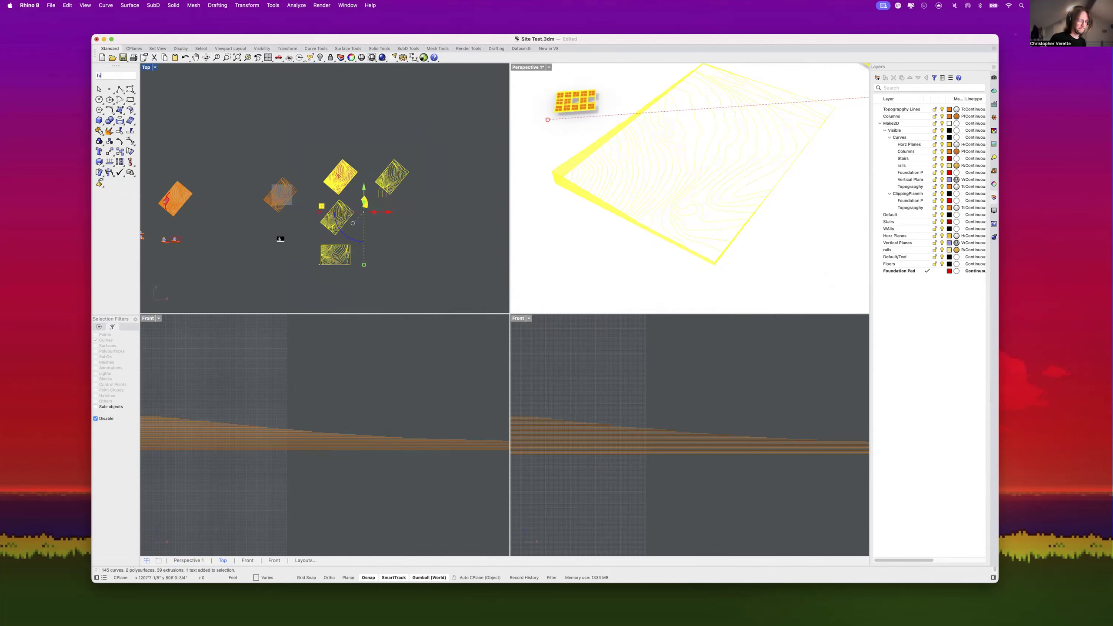
key(Return)
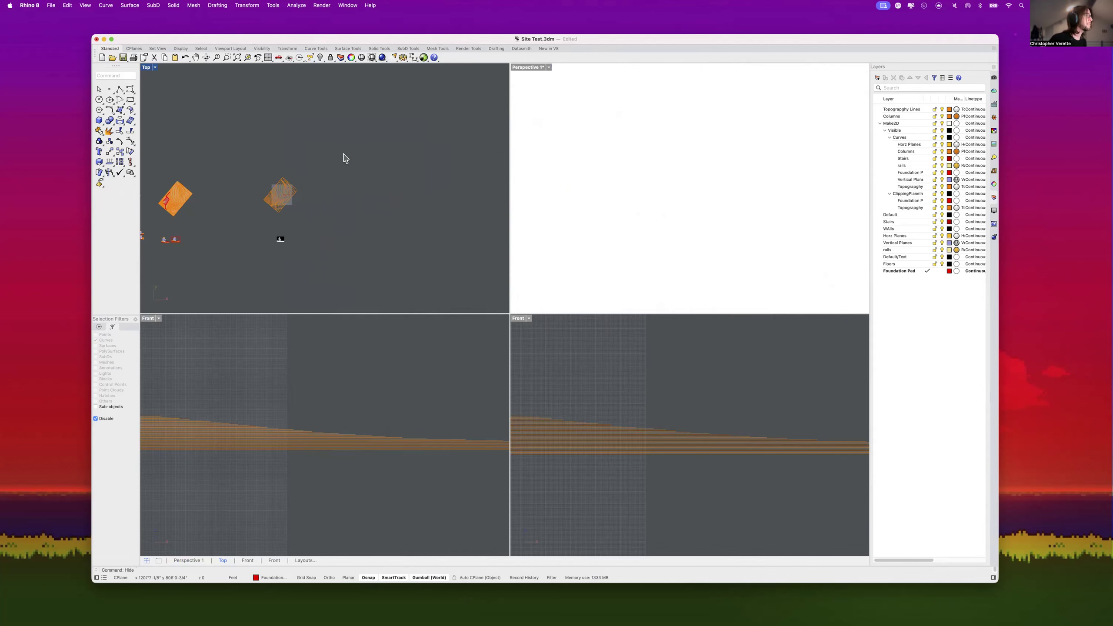
Step: Explode the copied topography contour curves at the origin, working in the maximized Top view
double_click(146, 68)
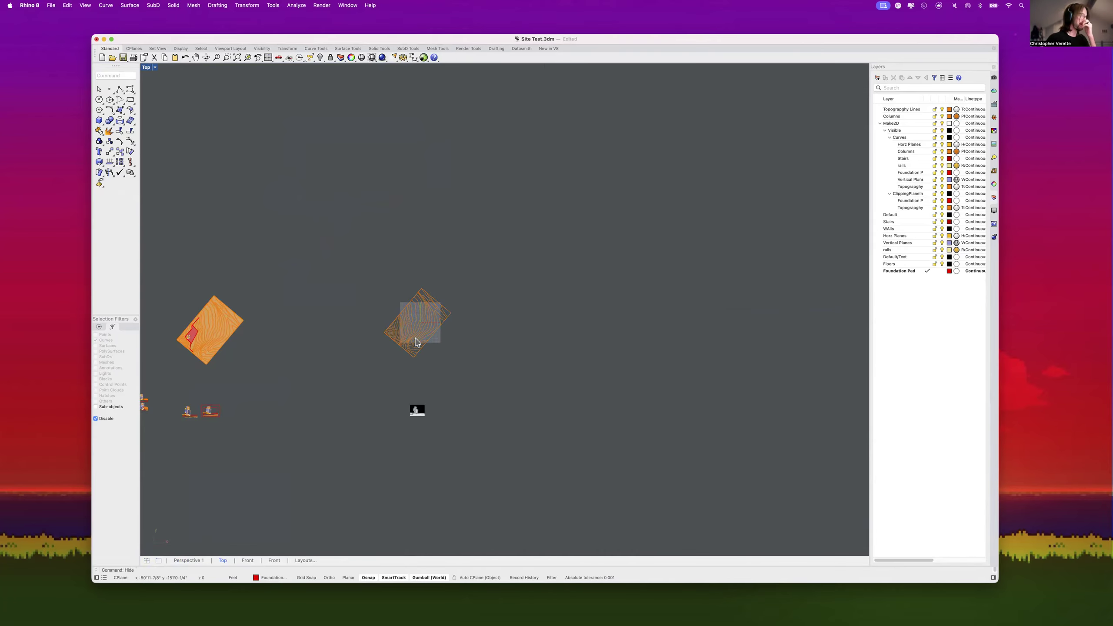
scroll(392, 328, up, 10)
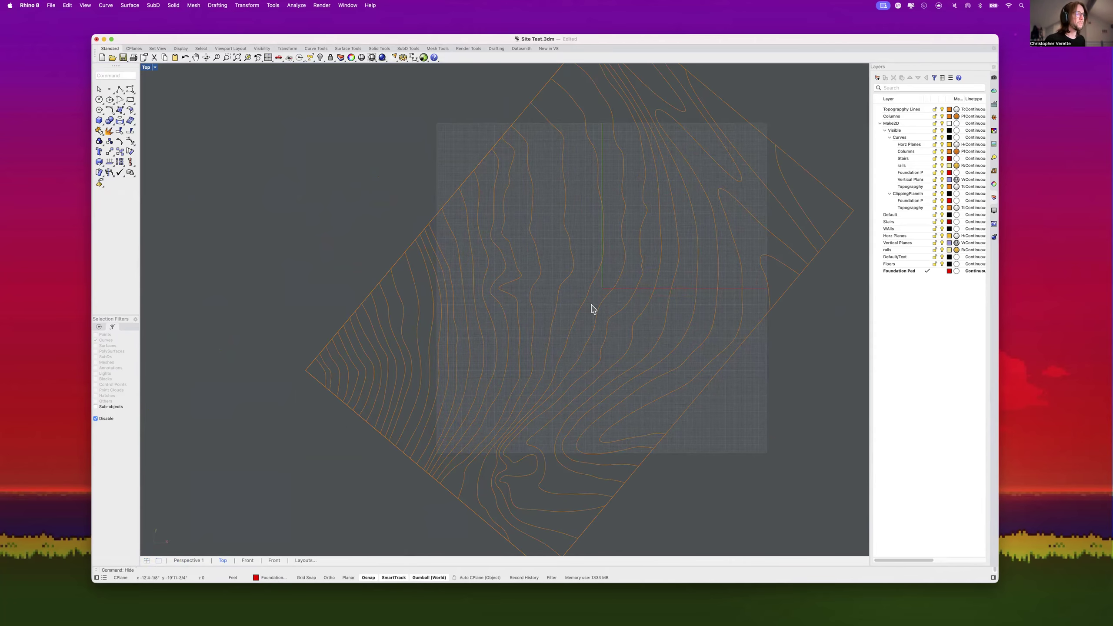
scroll(400, 267, up, 5)
click(387, 254)
key(Escape)
scroll(403, 285, down, 5)
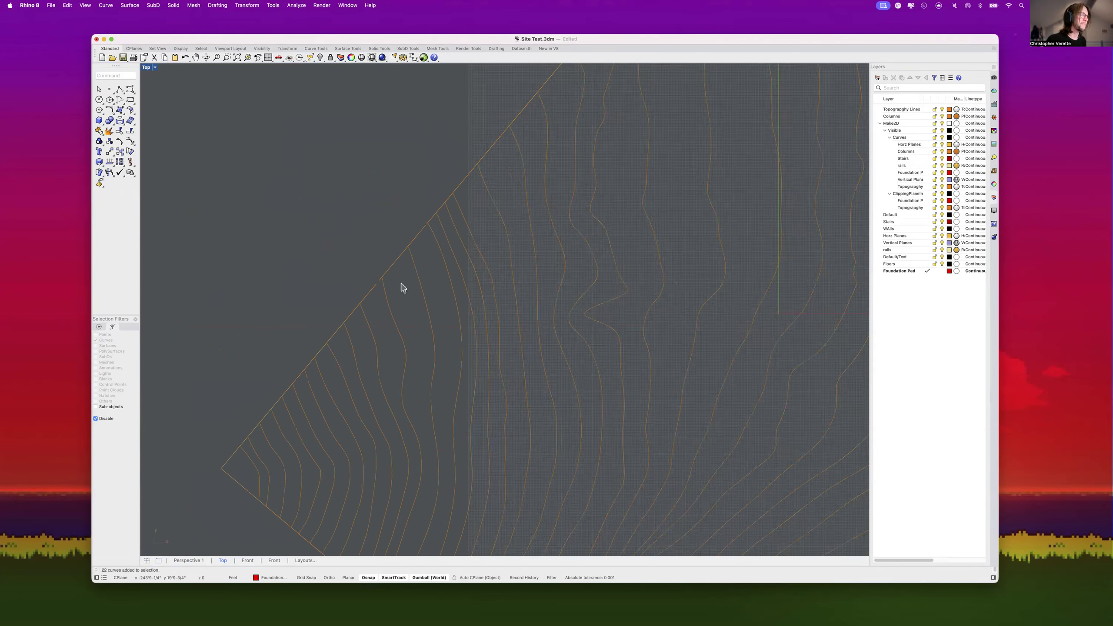
scroll(472, 284, down, 10)
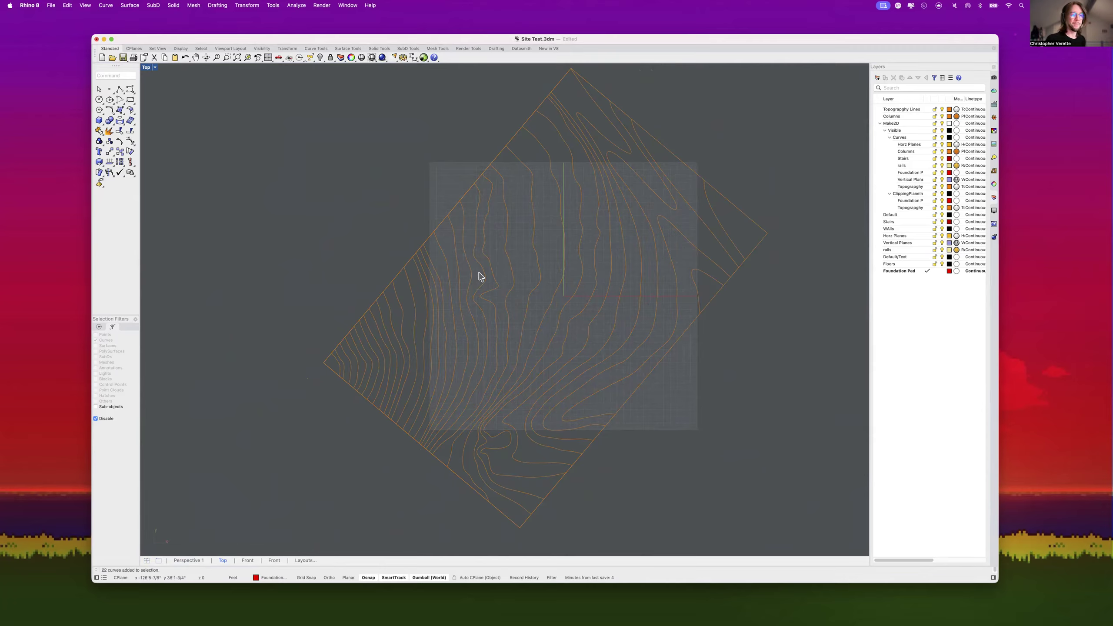
drag(357, 186, 349, 160)
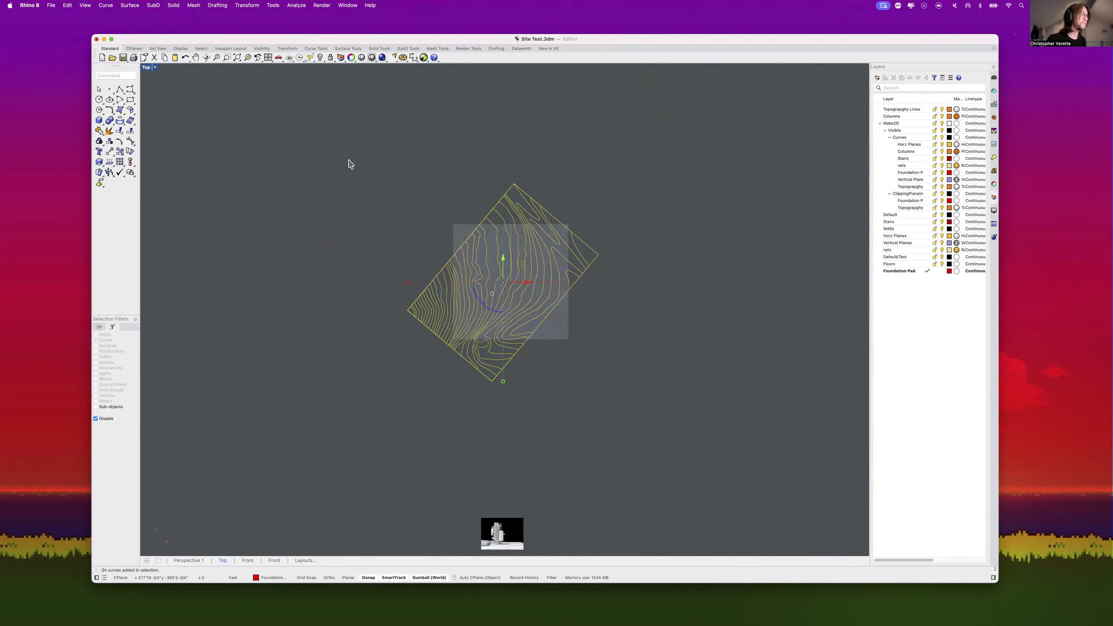
text(Explo)
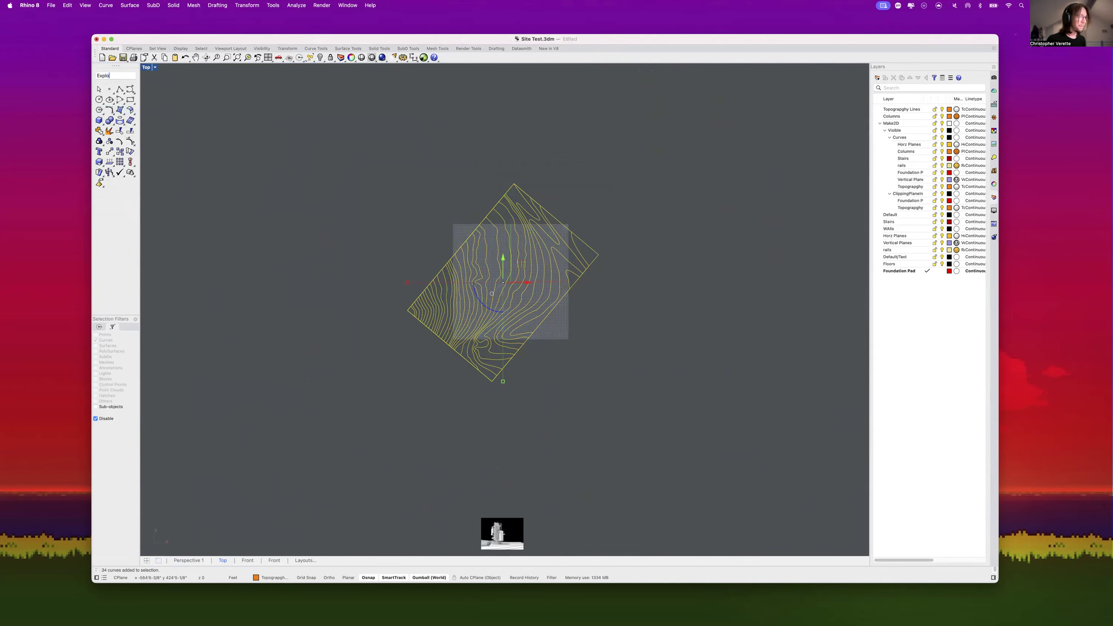
key(Return)
Step: Select the boundary curves along the southeast edge of the copied topography
scroll(539, 318, up, 15)
click(570, 340)
click(637, 399)
drag(616, 390, 529, 333)
Step: Return to the four-viewport layout and set the perspective viewport's display mode to Shaded
double_click(147, 67)
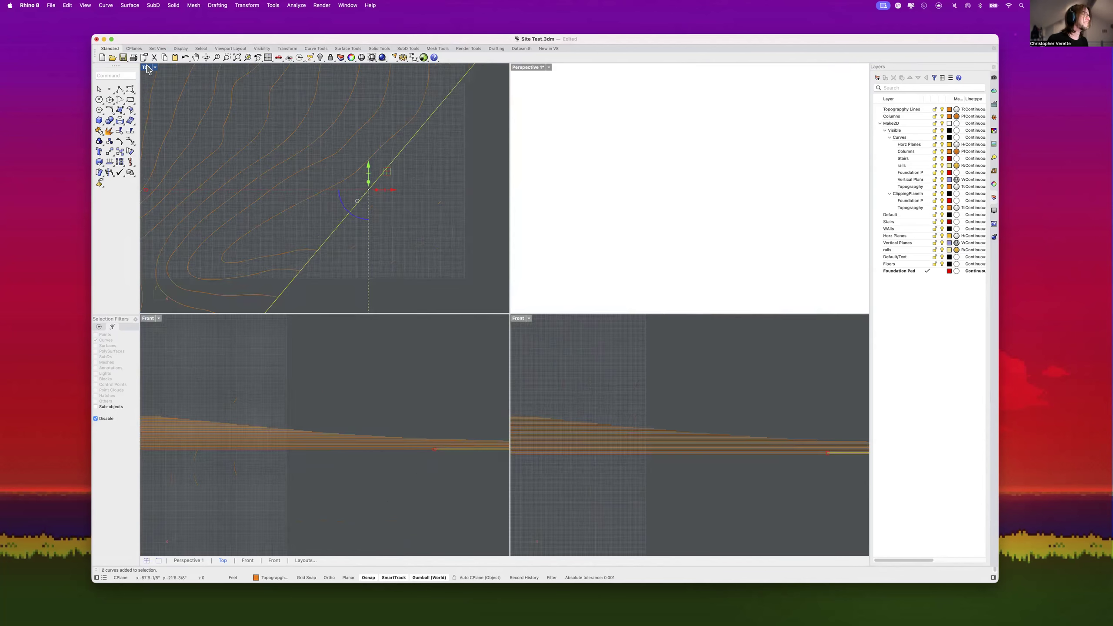
click(549, 67)
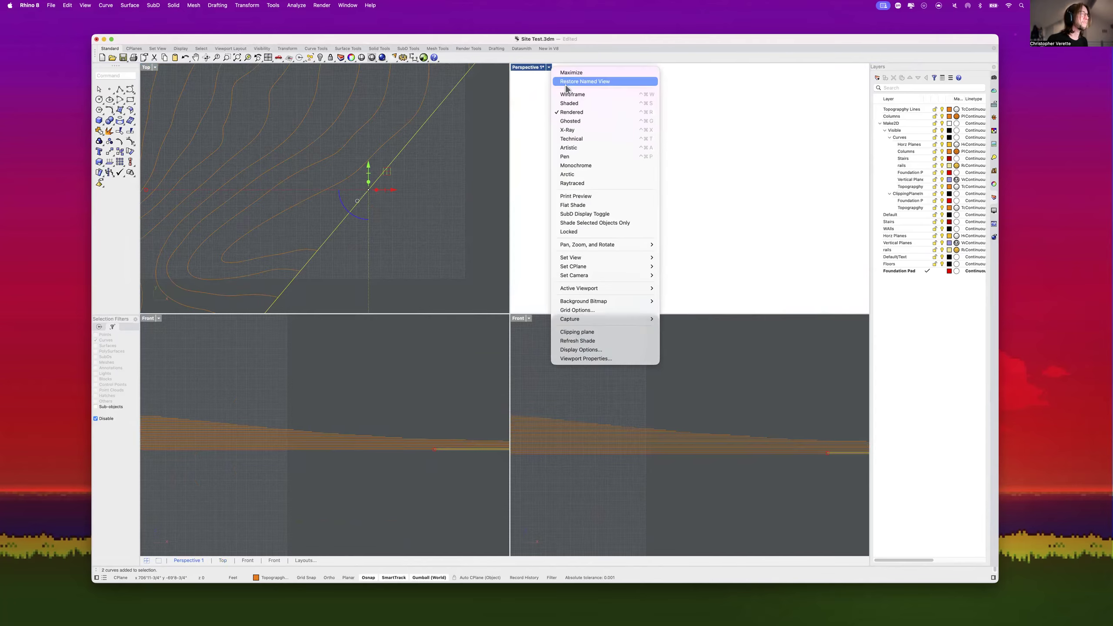
click(577, 105)
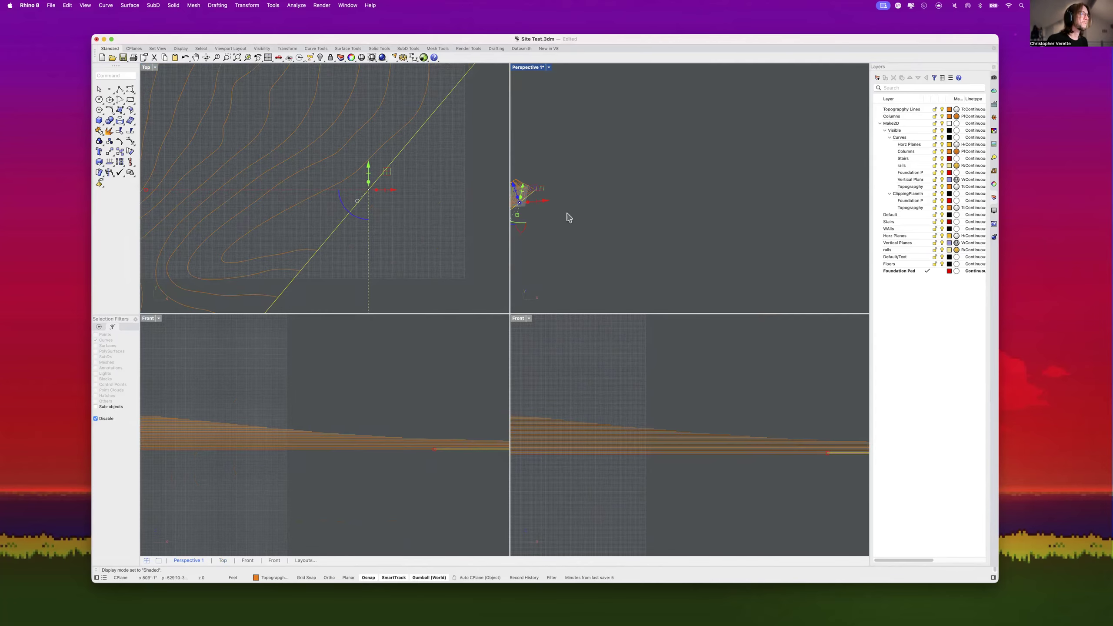
Step: Delete the stacked boundary curves along the southeast edge and the adjoining corner of the copied topography
click(248, 59)
right_drag(736, 222, 725, 246)
drag(688, 249, 658, 191)
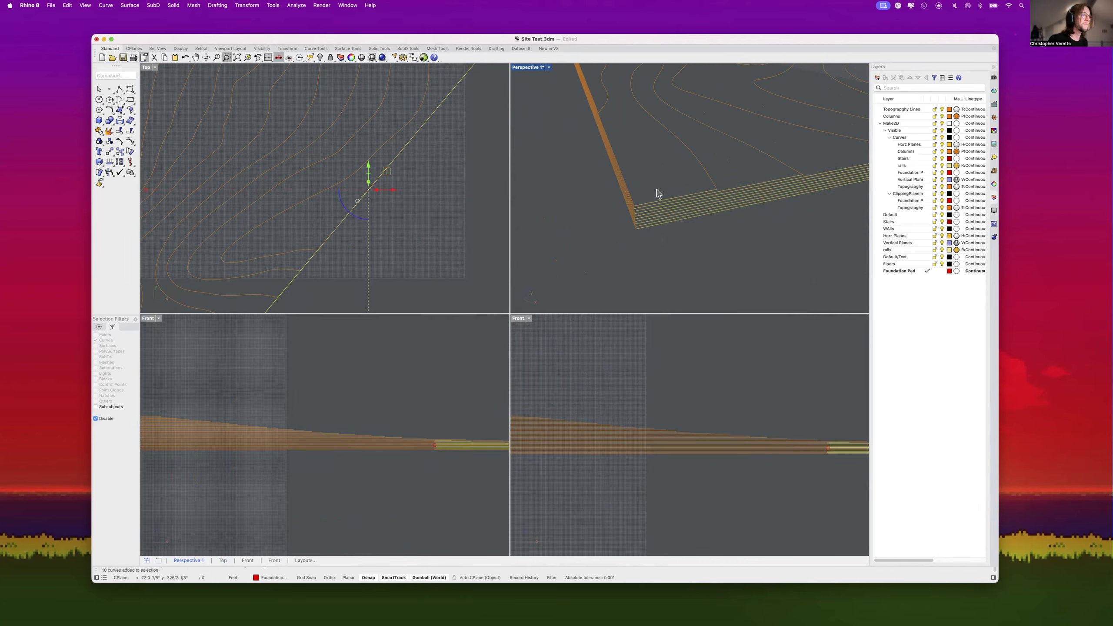
key(Delete)
mouse_move(665, 241)
right_down()
mouse_move(620, 246)
mouse_move(671, 242)
right_up()
drag(743, 297, 673, 238)
key(Delete)
Step: Delete the remaining stacked boundary curves along the other edges of the copied topography
right_drag(680, 241, 749, 228)
scroll(667, 218, up, 10)
drag(814, 249, 782, 178)
key(Delete)
right_drag(787, 201, 761, 180)
scroll(835, 224, up, 10)
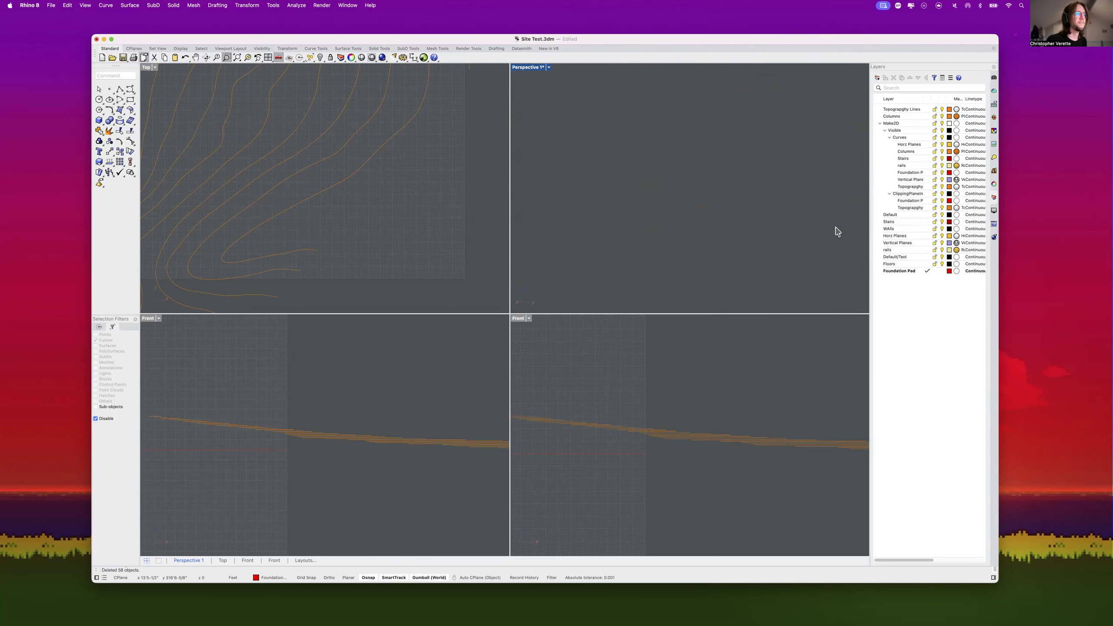
scroll(795, 205, down, 6)
scroll(772, 183, up, 6)
drag(789, 199, 774, 168)
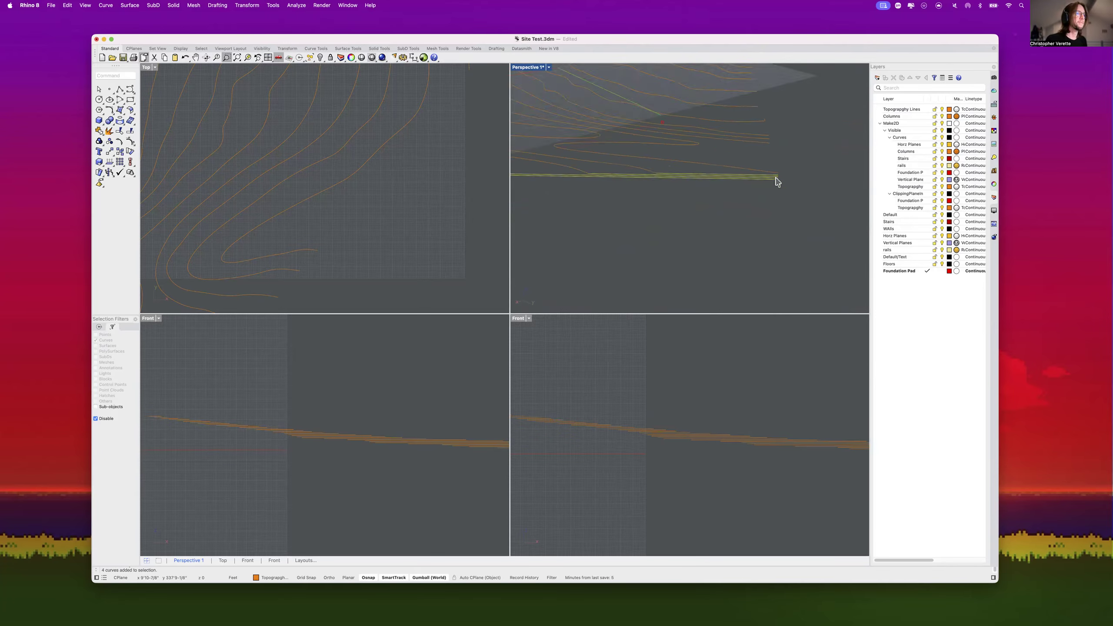
scroll(745, 180, down, 6)
scroll(735, 181, up, 4)
key(Delete)
Step: Clear the selection and maximize the perspective viewport around the remaining contour curves
scroll(720, 222, down, 5)
drag(789, 261, 603, 118)
drag(703, 146, 703, 119)
click(796, 127)
double_click(528, 67)
right_drag(657, 263, 503, 289)
Step: Loft all the contour curves with straight sections, rebuilding the cross-section curves with 300 control points
drag(784, 395, 373, 87)
text(Loft)
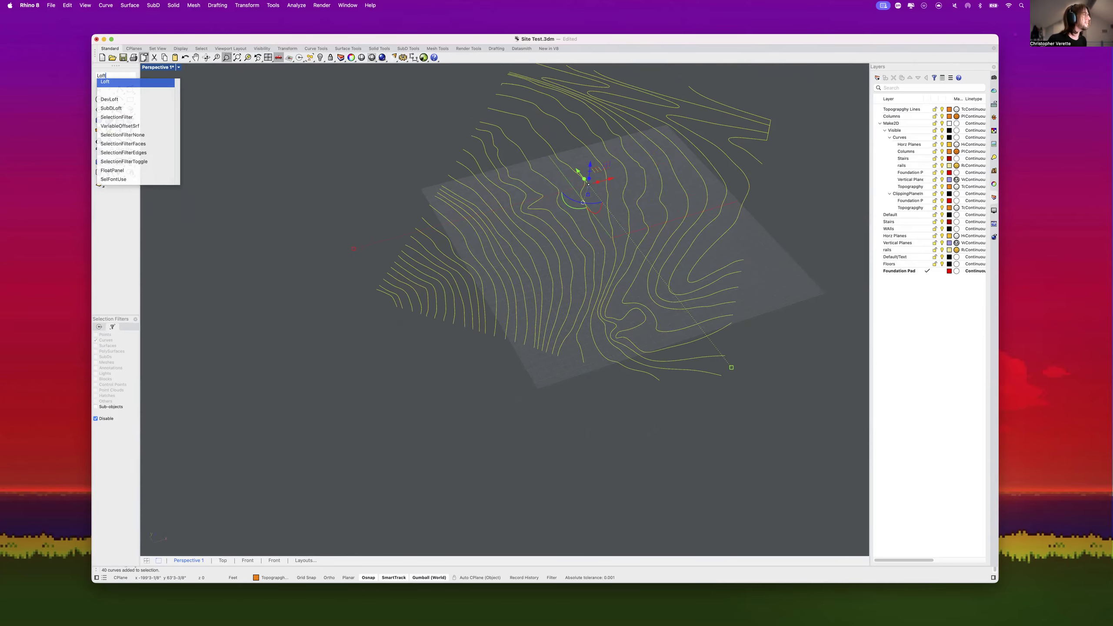
key(Return)
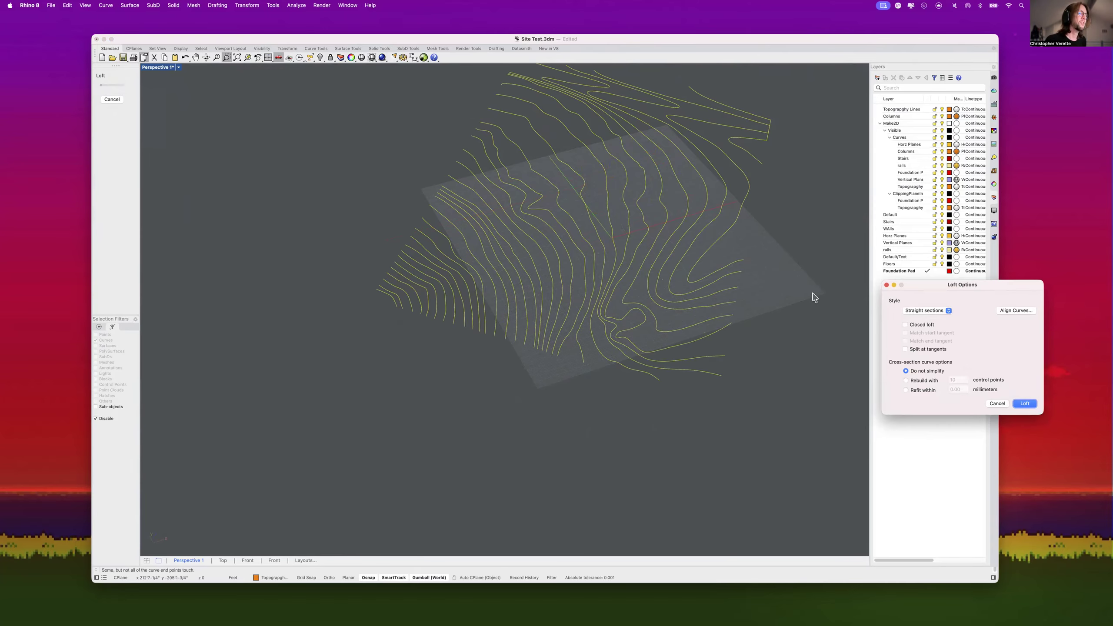
click(946, 311)
click(962, 312)
shift+right_drag(770, 309, 771, 364)
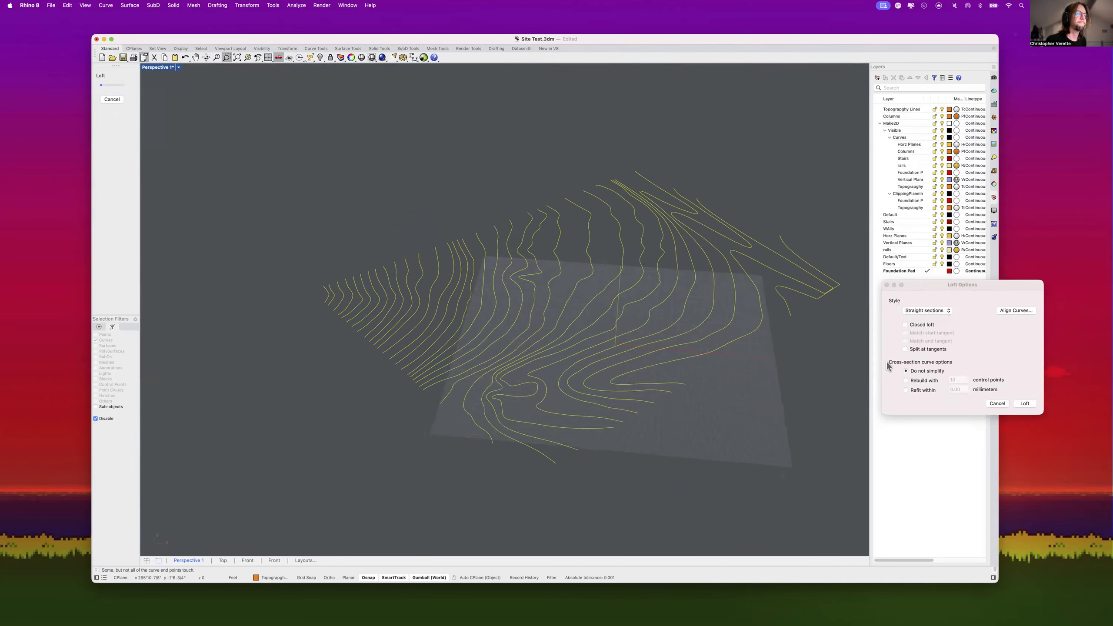
click(905, 381)
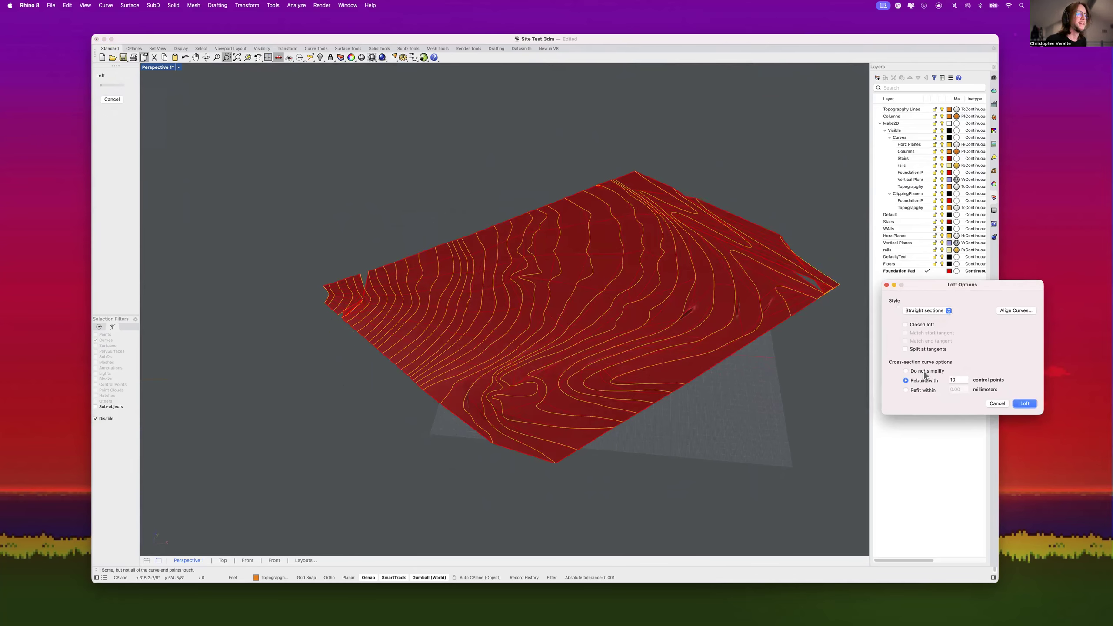
click(954, 379)
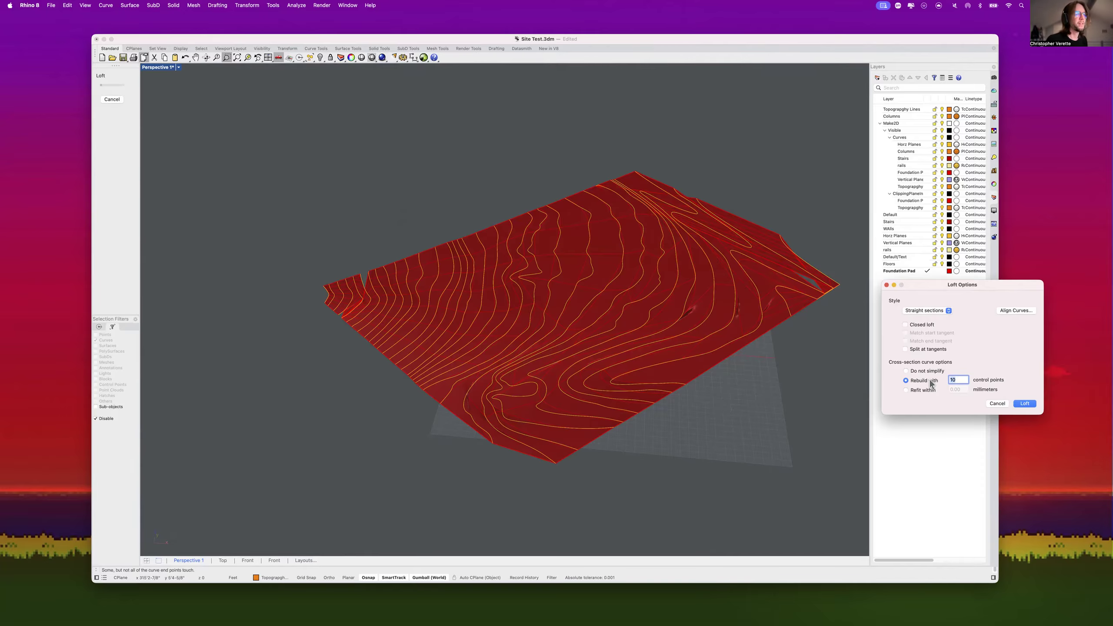
scroll(638, 380, up, 6)
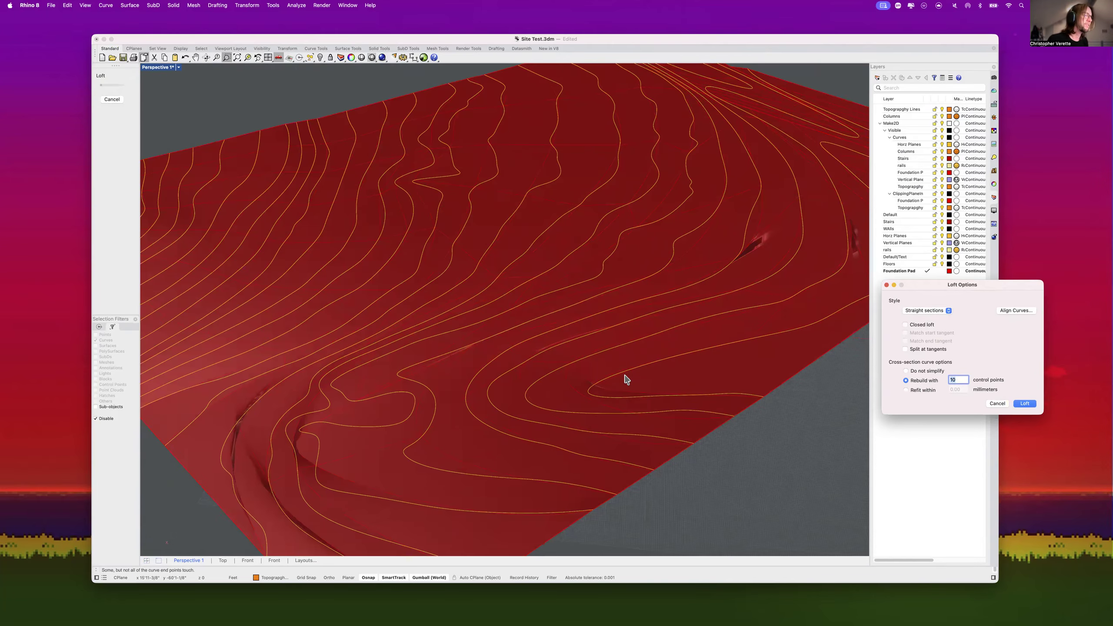
scroll(548, 381, down, 6)
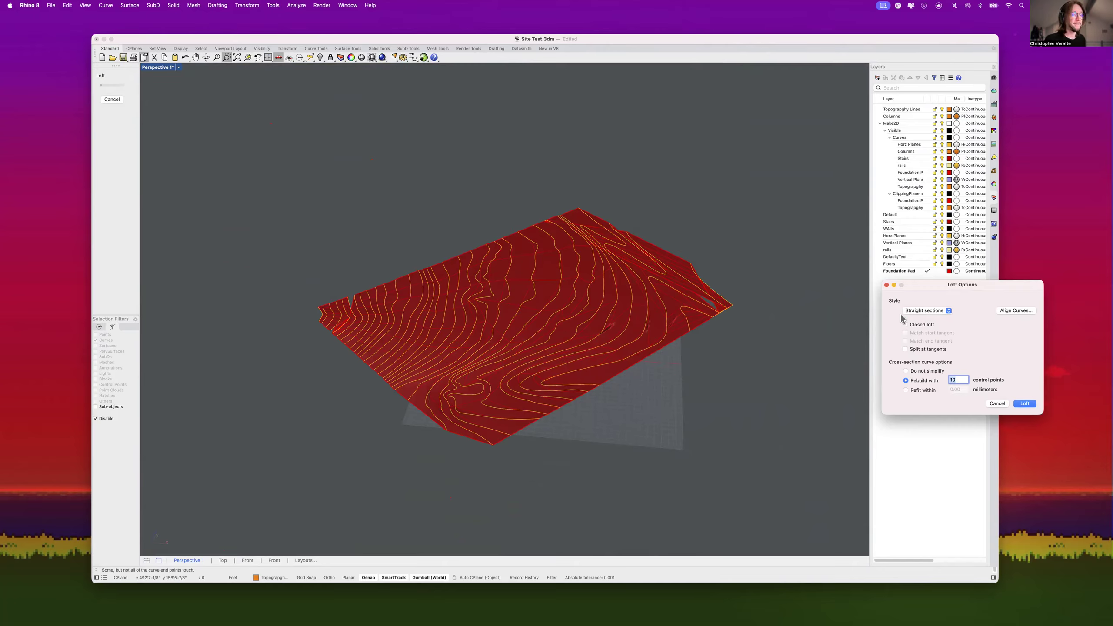
drag(950, 379, 962, 379)
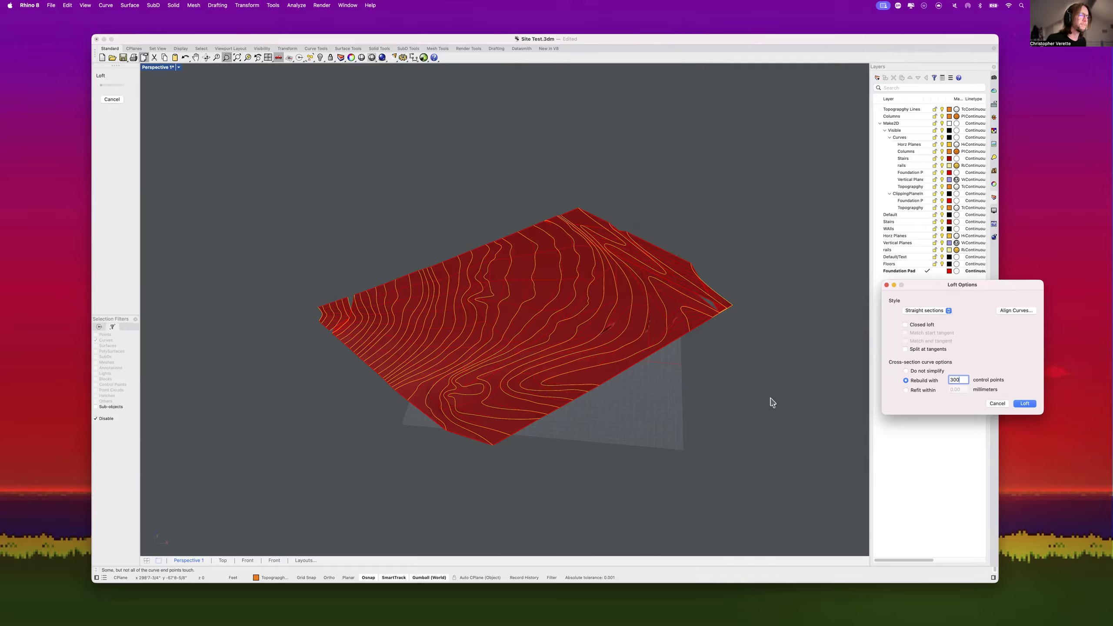
click(1024, 403)
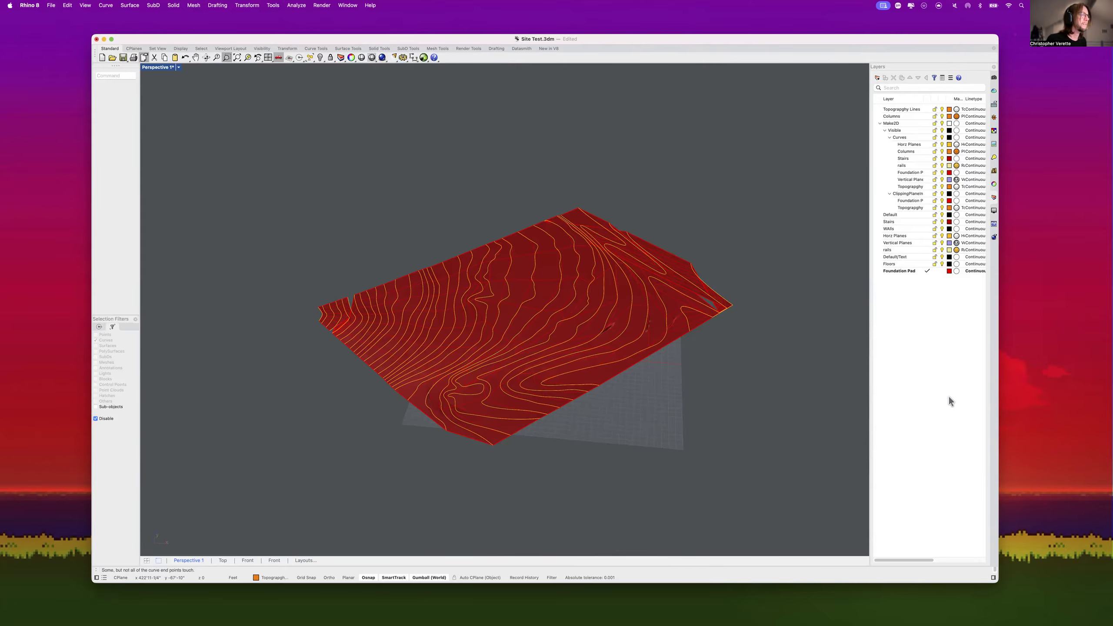
Step: Examine the lofted terrain surface around its far corner and undo the loft
click(531, 316)
scroll(530, 316, up, 2)
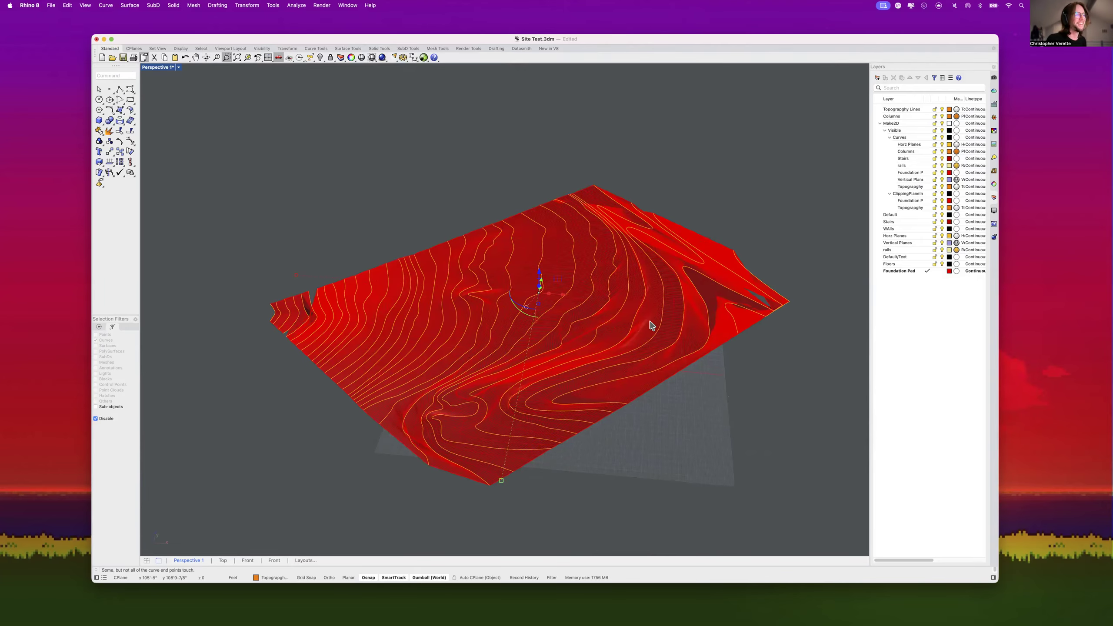
click(730, 411)
scroll(696, 325, up, 5)
shift+right_drag(701, 320, 700, 267)
click(772, 373)
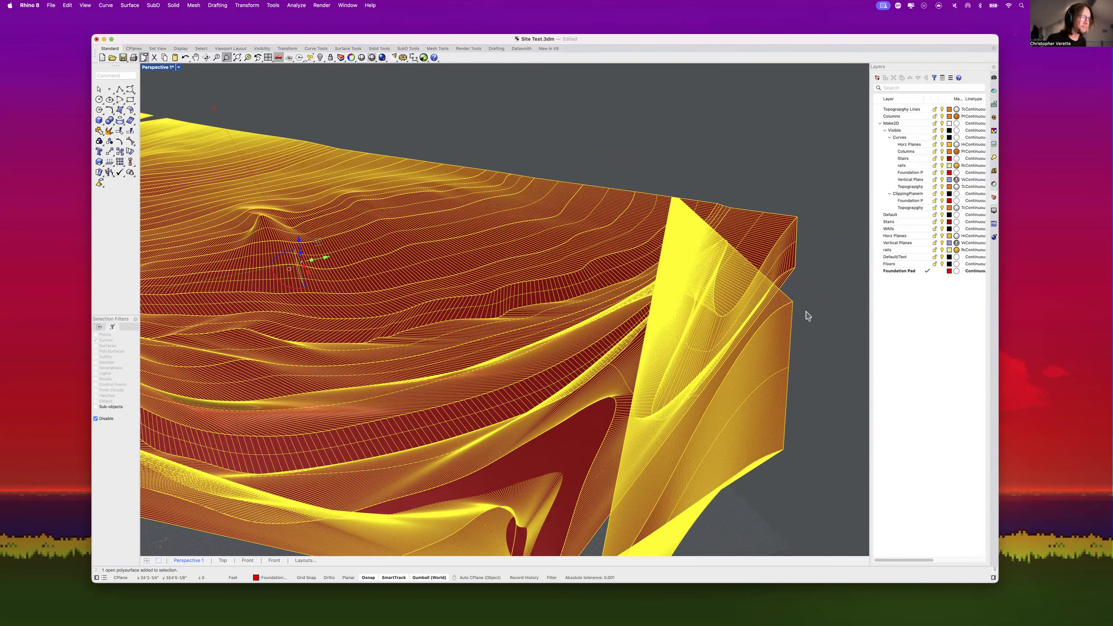
mouse_move(832, 293)
right_down()
mouse_move(817, 279)
mouse_move(777, 353)
mouse_move(793, 373)
mouse_move(775, 353)
mouse_move(763, 353)
mouse_move(775, 383)
mouse_move(708, 370)
right_up()
key(super+z)
Step: Delete the leftover straight curves connecting the contour ends at the terrain's corner
click(758, 415)
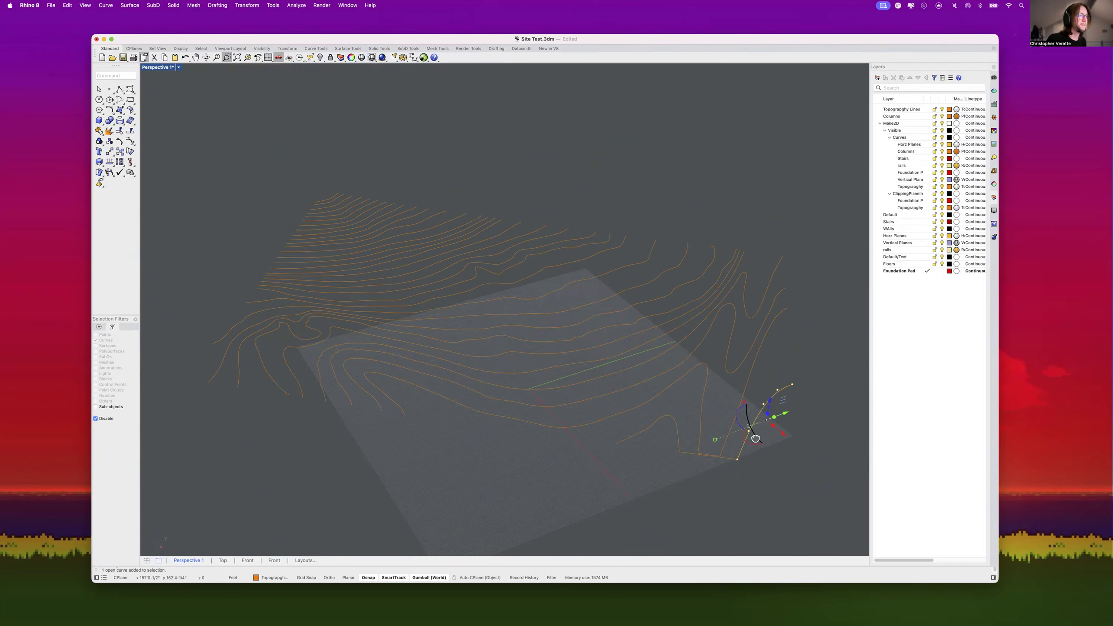
scroll(727, 420, up, 5)
click(729, 416)
click(677, 381)
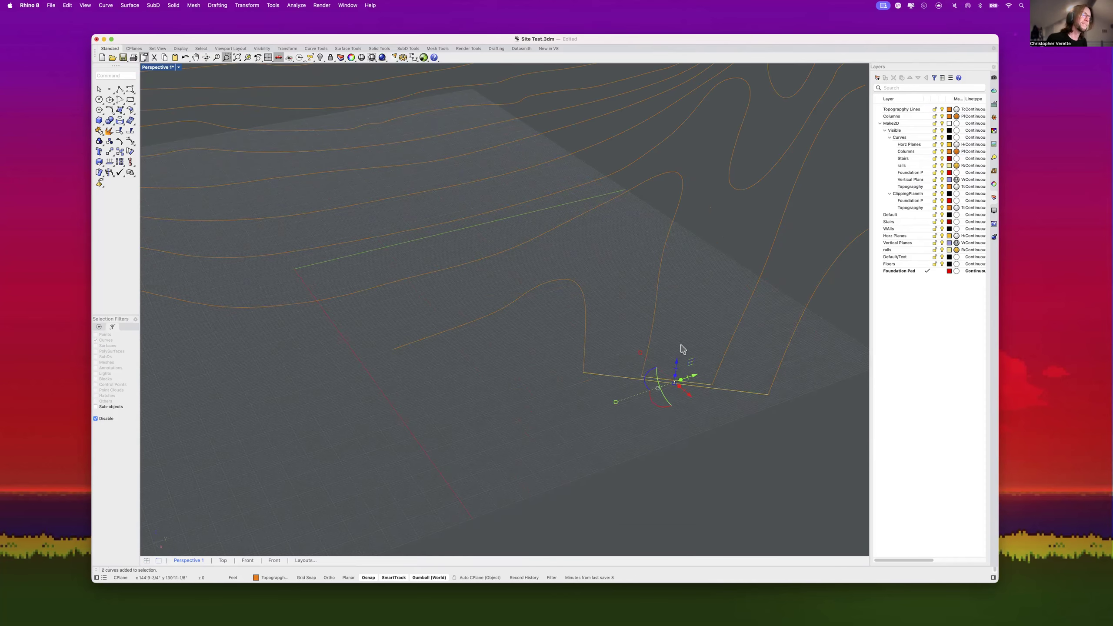
click(746, 444)
drag(788, 434, 609, 365)
drag(681, 404, 673, 405)
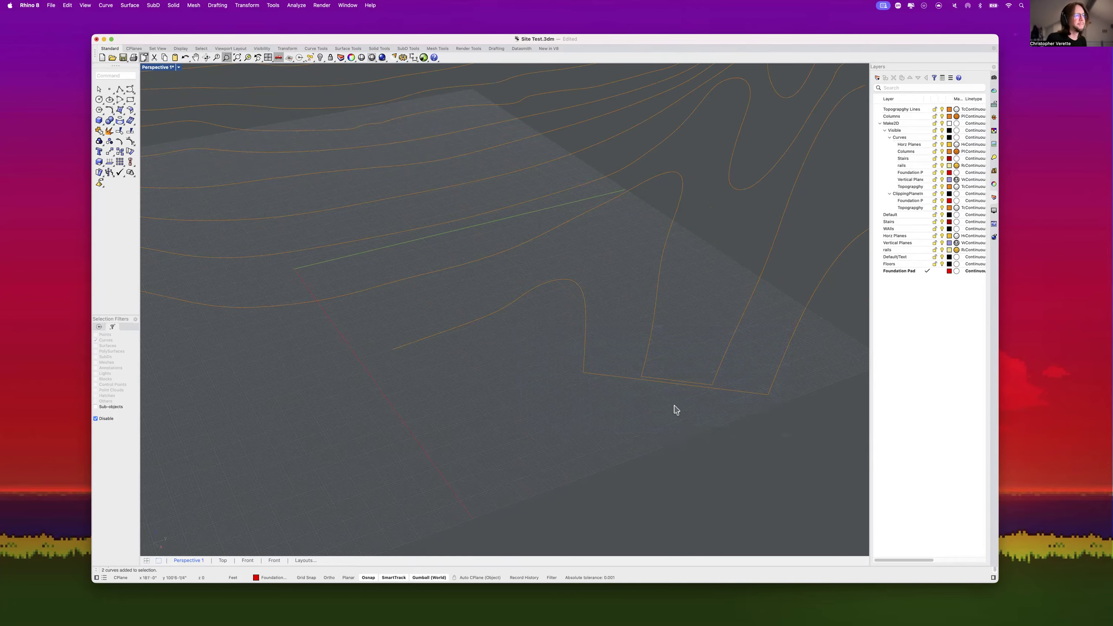
key(Delete)
Step: Preview a straight-section loft of all the contour curves, rebuilt with 300 control points, and cancel it
scroll(669, 370, down, 5)
drag(756, 411, 207, 108)
text(l)
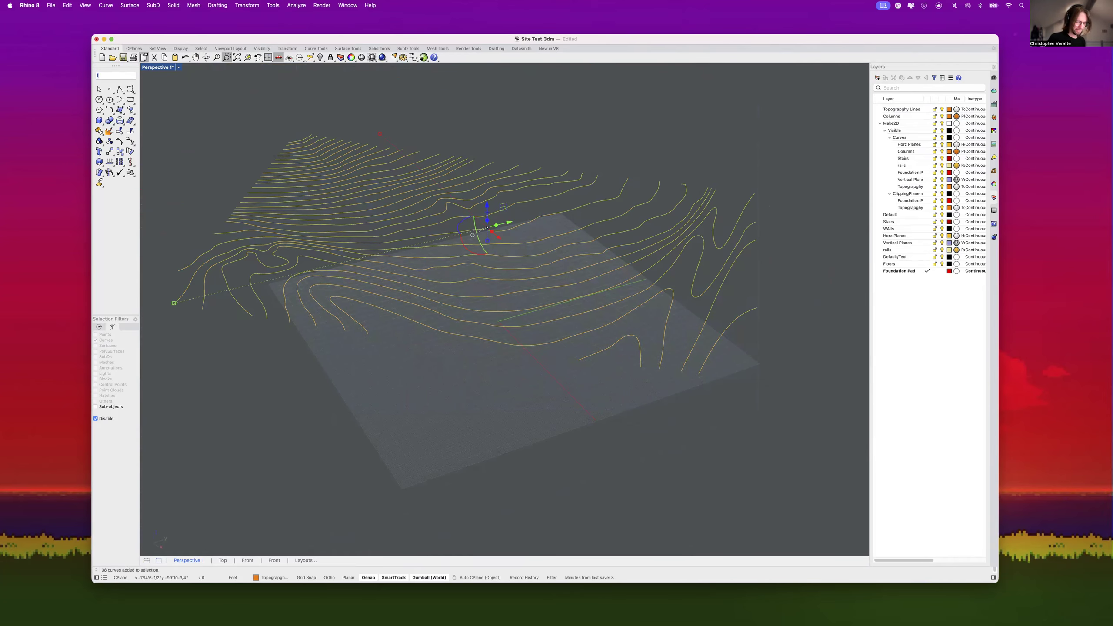
text(oft)
key(Return)
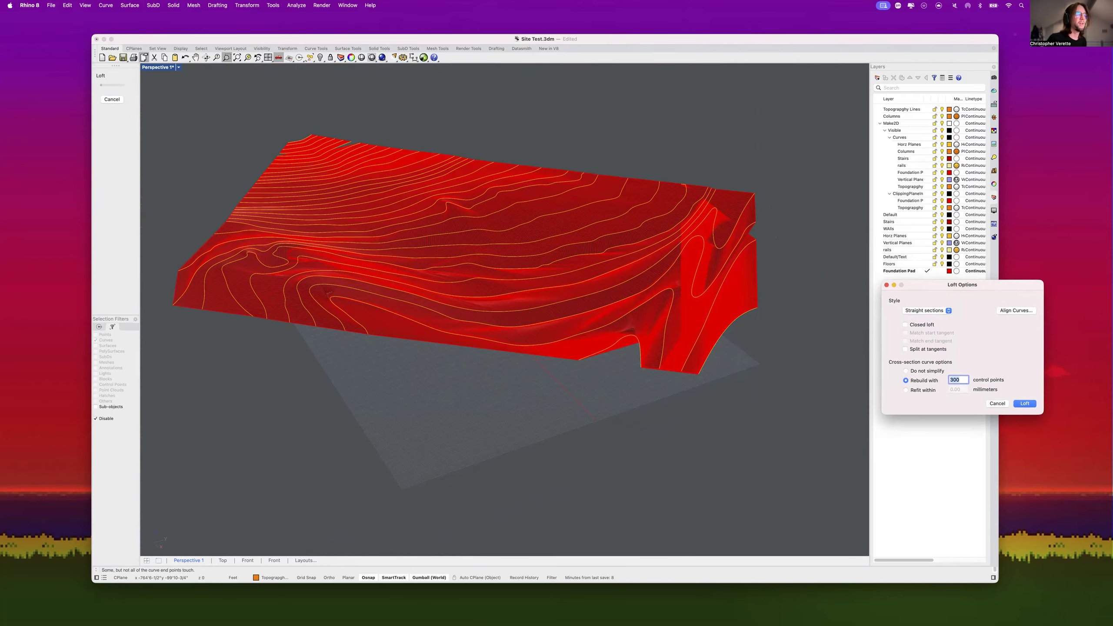
click(996, 403)
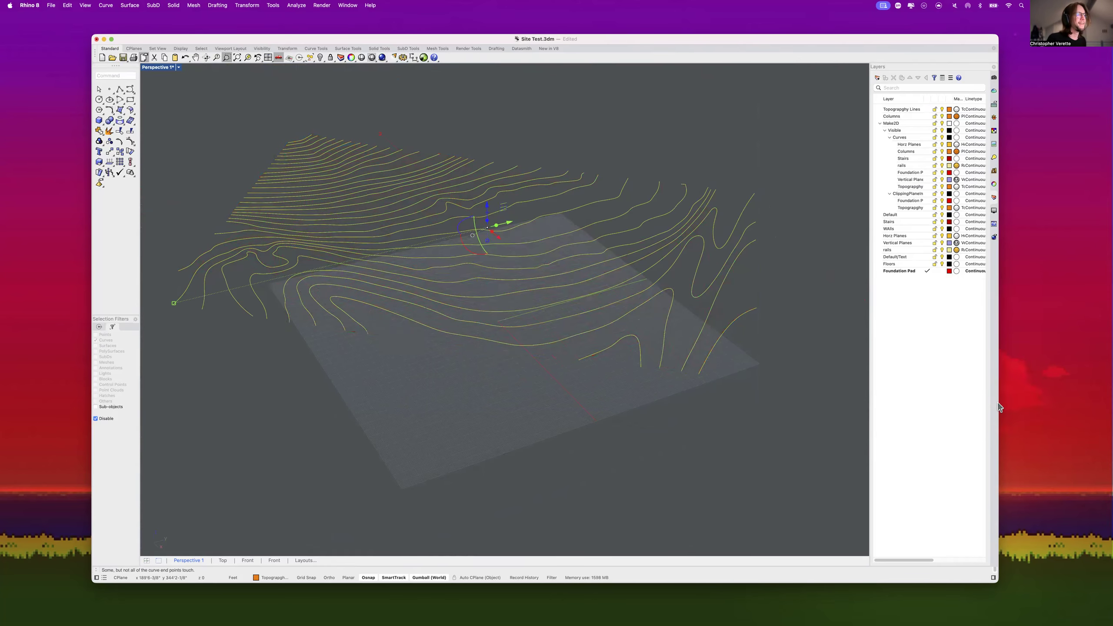
Step: Undo the deletion of the connecting curves and join them with the contour curves at the corner
click(791, 405)
key(super+z)
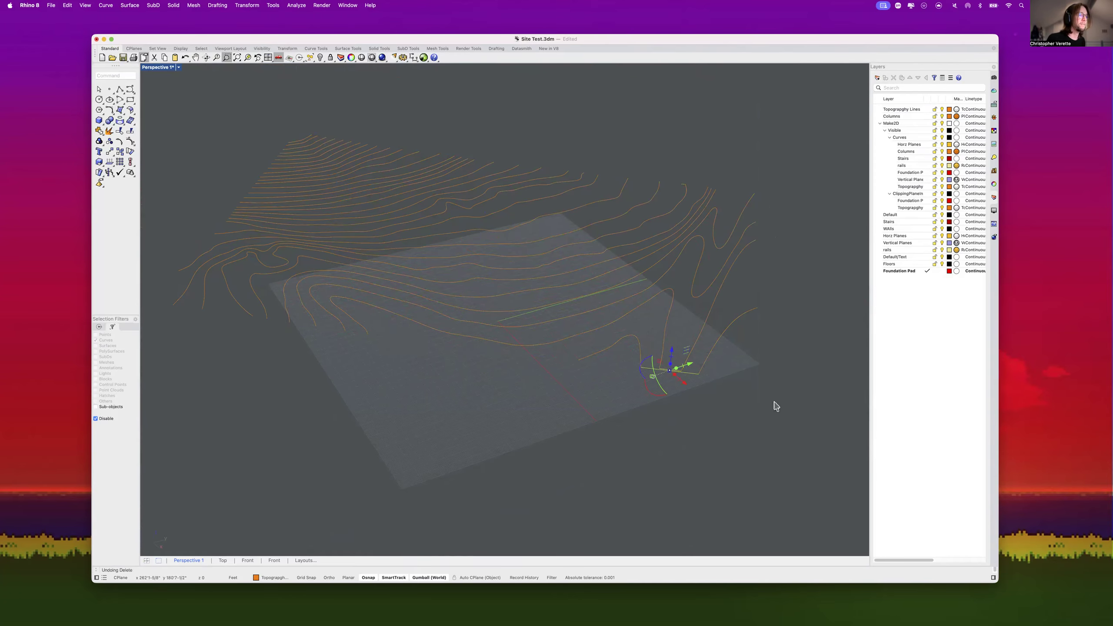
scroll(697, 388, up, 5)
drag(505, 326, 480, 299)
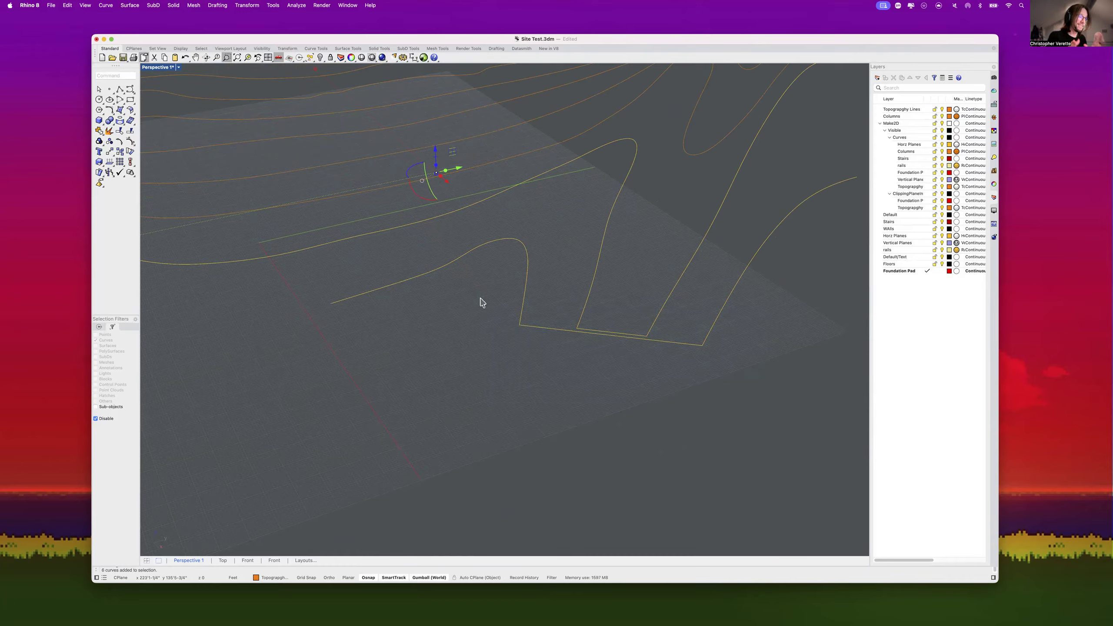
text(join)
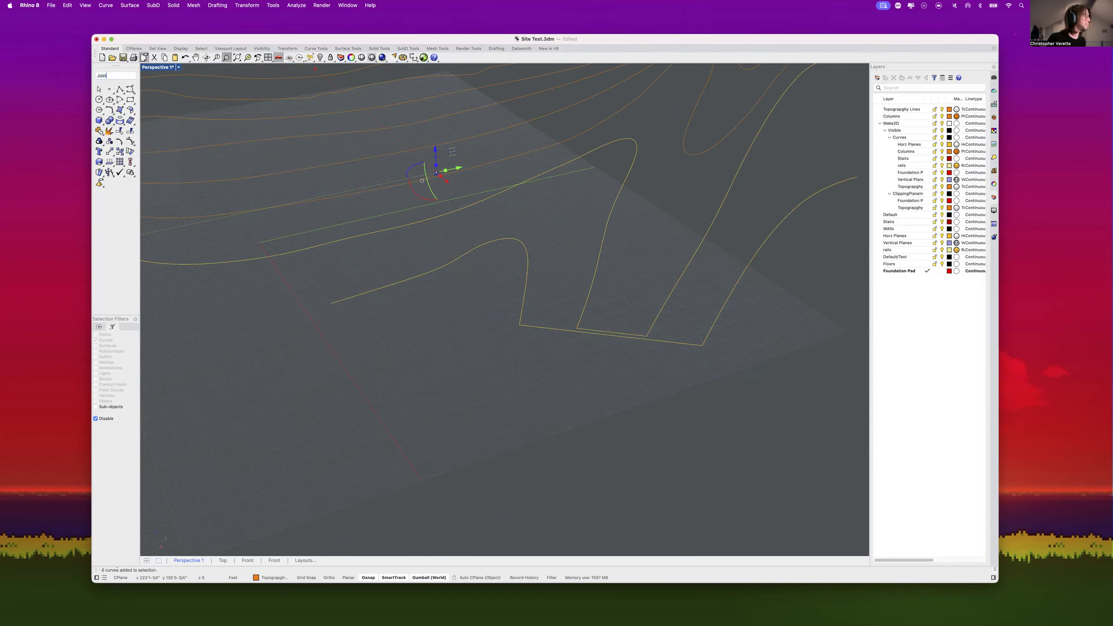
key(Return)
click(503, 346)
click(542, 328)
click(589, 297)
click(589, 299)
Step: Preview a straight-section loft of all the contour curves, including the joined corner curves, with 300 control points
scroll(673, 320, down, 10)
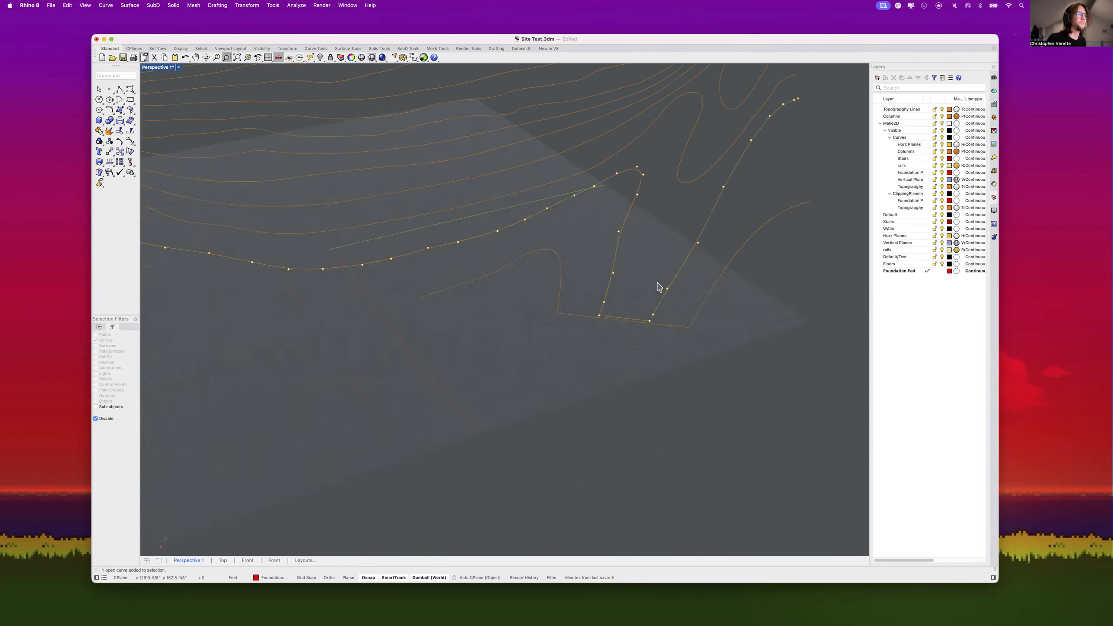
mouse_move(658, 308)
right_down()
mouse_move(654, 317)
mouse_move(667, 303)
right_up()
drag(746, 394, 395, 145)
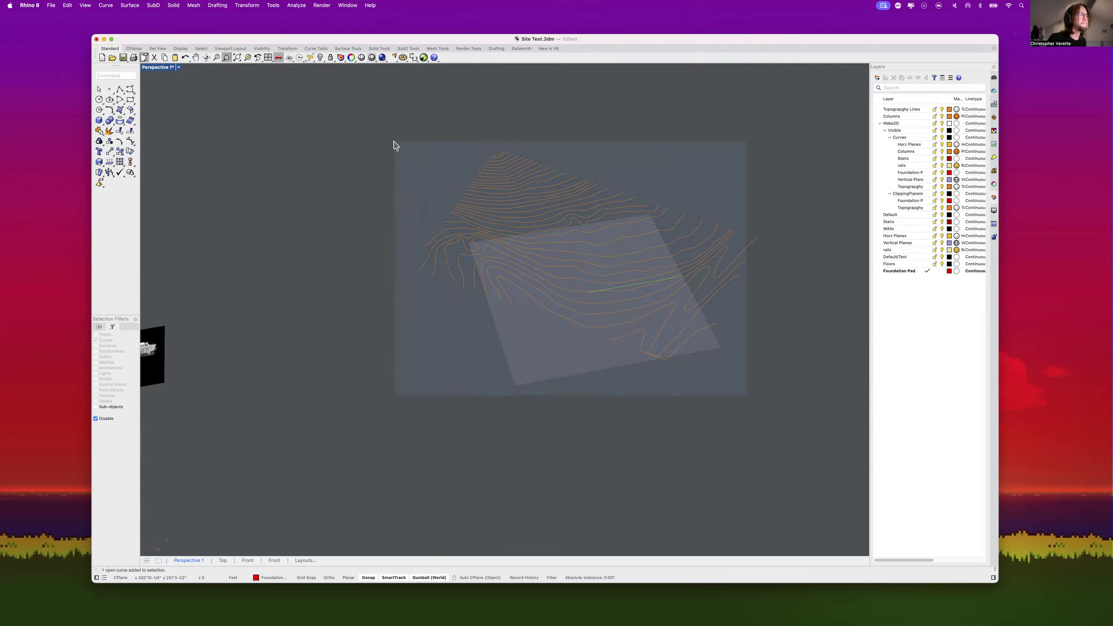
drag(395, 146, 394, 144)
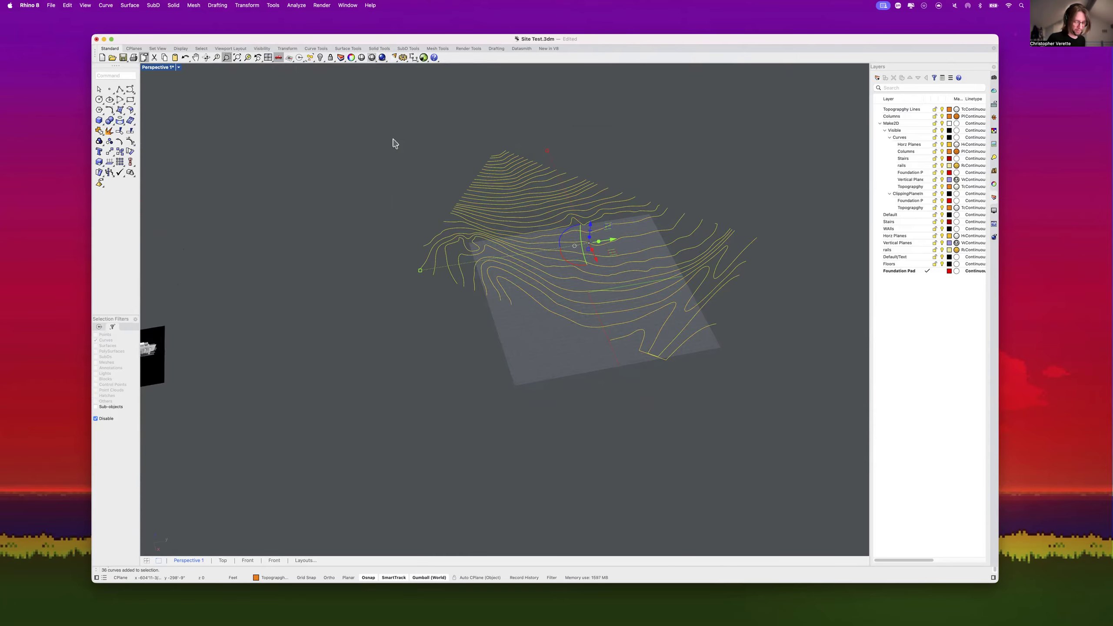
key(Return)
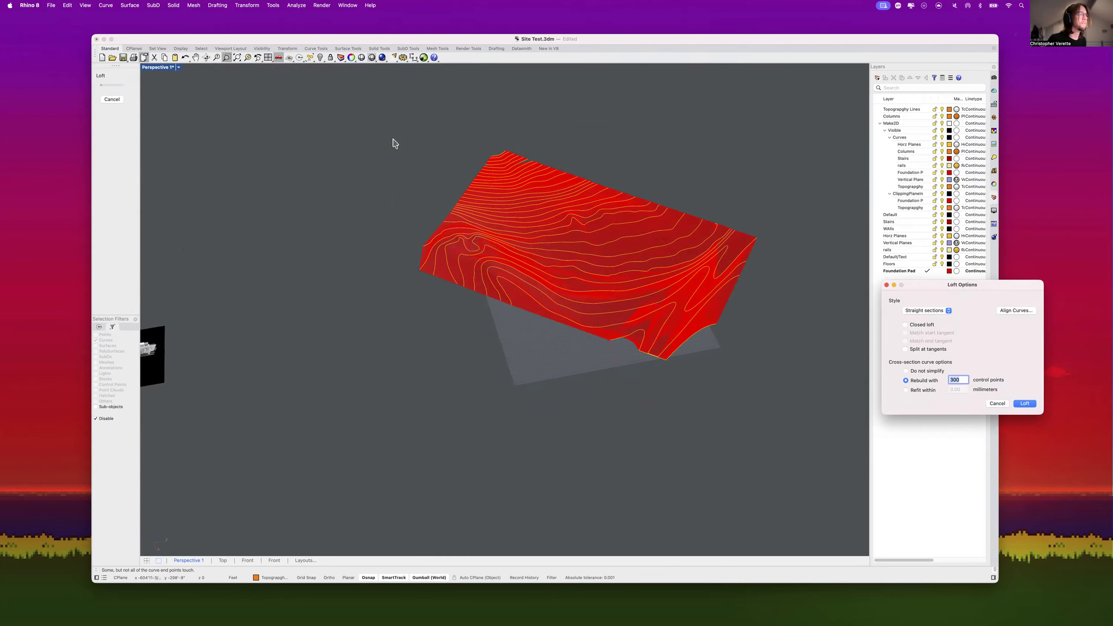
Step: Examine the loft preview around the joined corner curves from several angles, and cancel the loft
scroll(714, 282, up, 5)
right_drag(706, 342, 701, 385)
scroll(668, 230, up, 5)
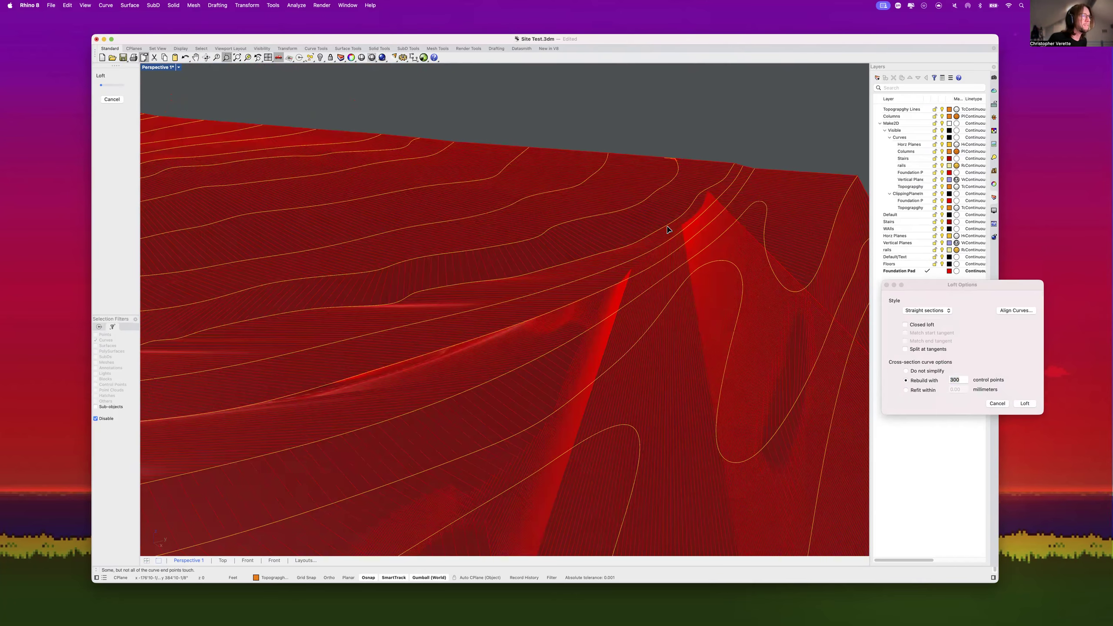
scroll(665, 256, up, 3)
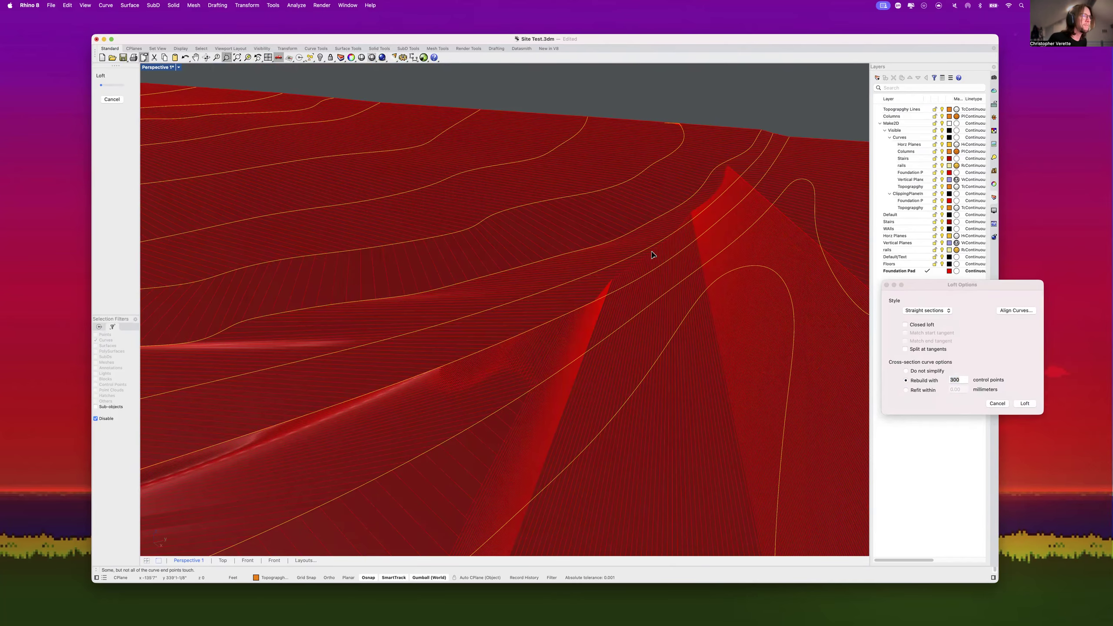
right_drag(613, 294, 518, 345)
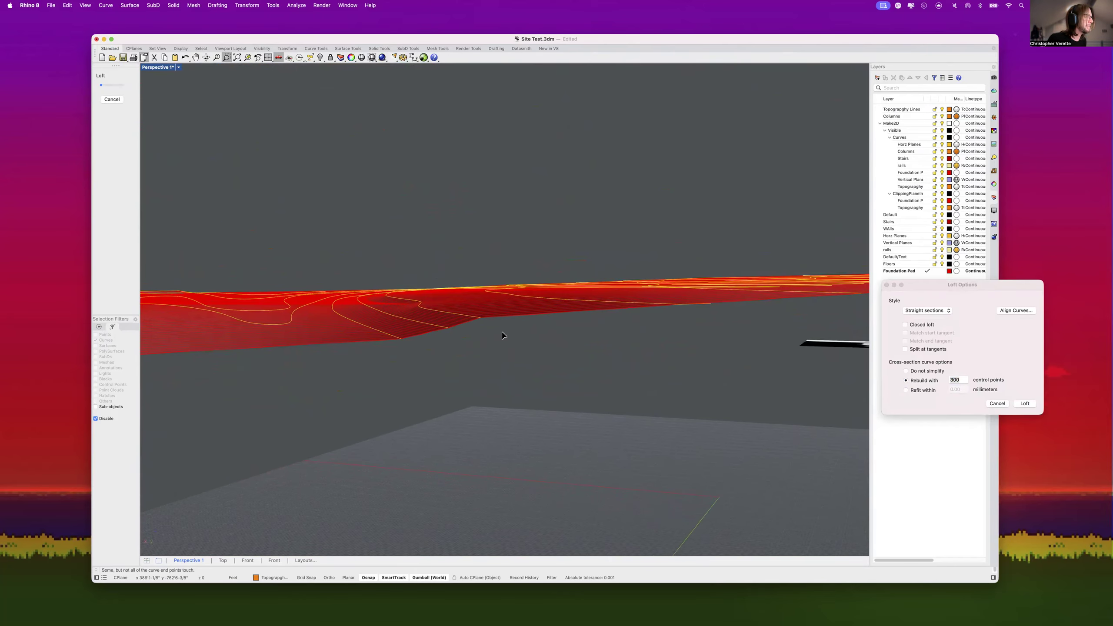
scroll(399, 302, up, 6)
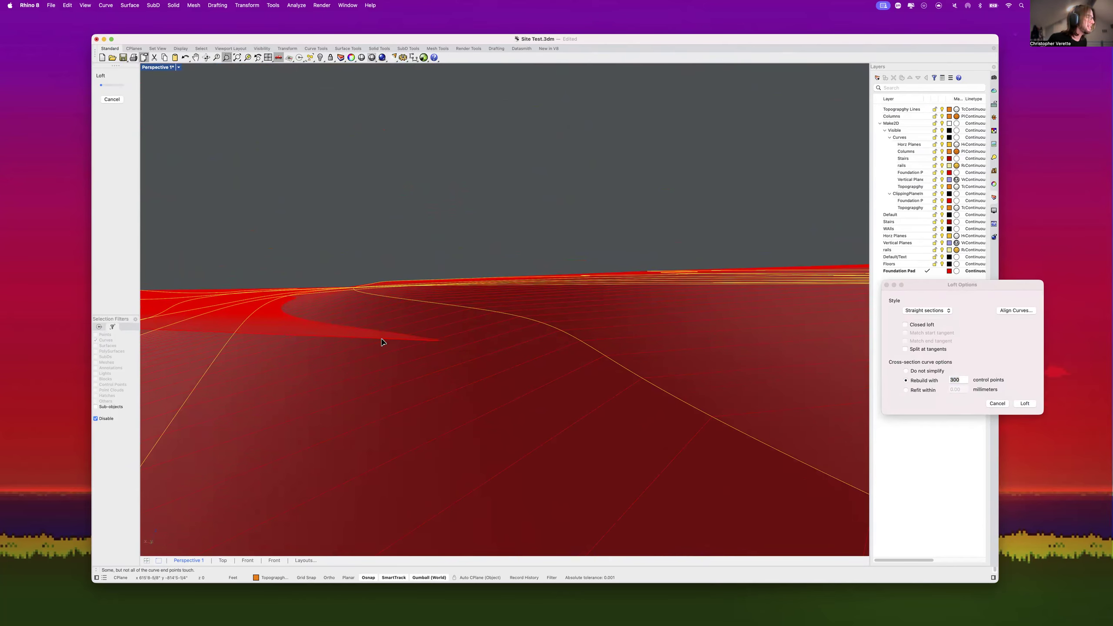
right_drag(405, 353, 478, 398)
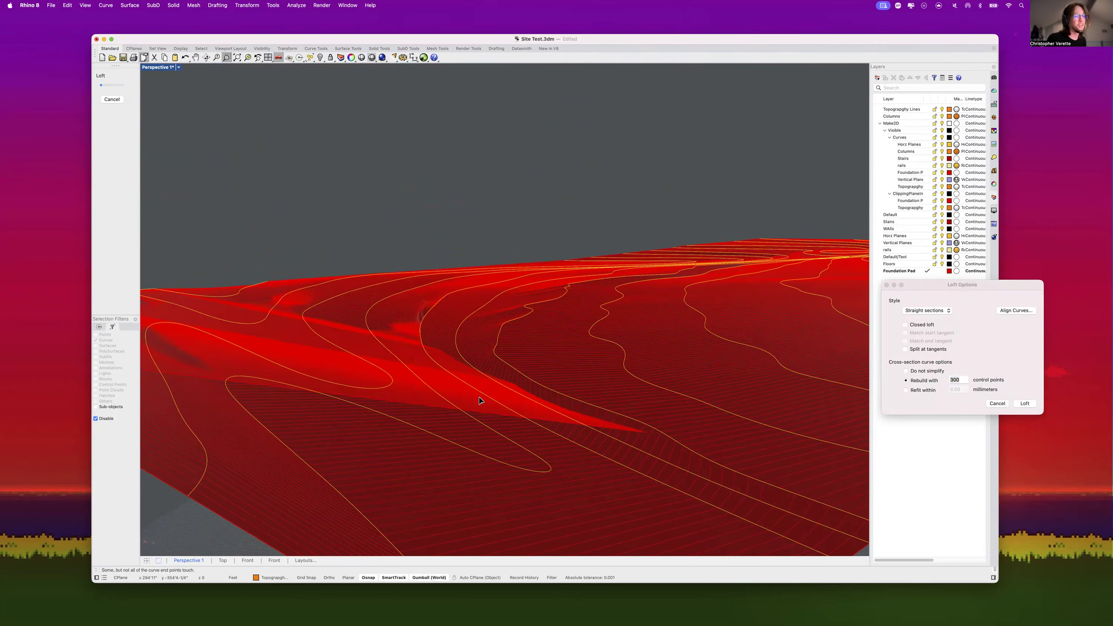
click(996, 404)
key(Escape)
Step: Select individual contour curves, including the looping one near the corner, to examine their control points
scroll(615, 427, down, 5)
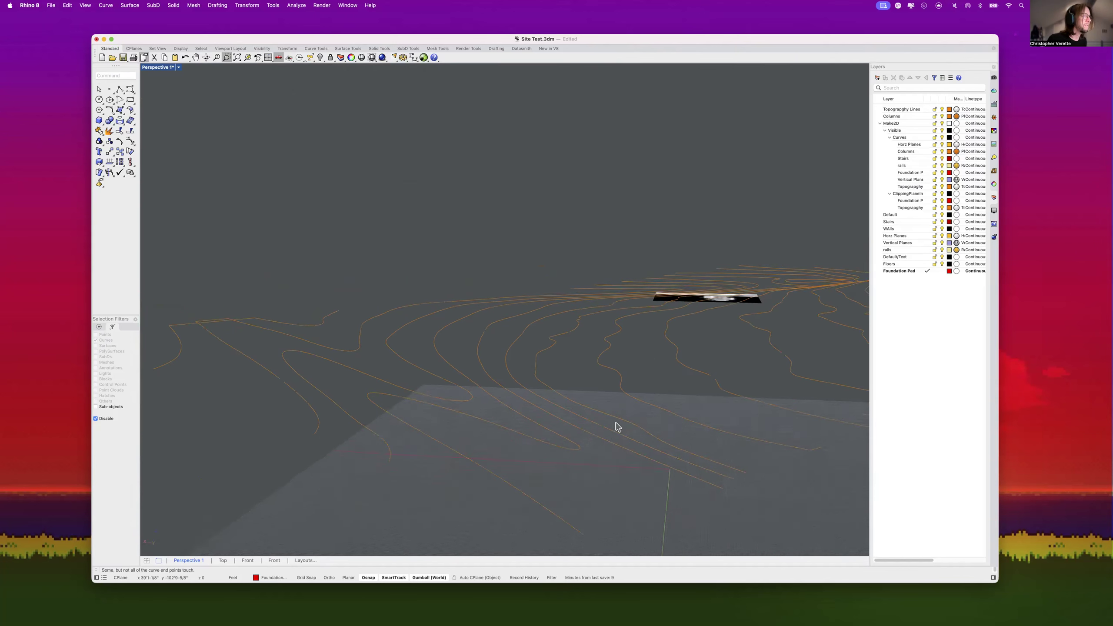
click(586, 423)
scroll(585, 424, up, 2)
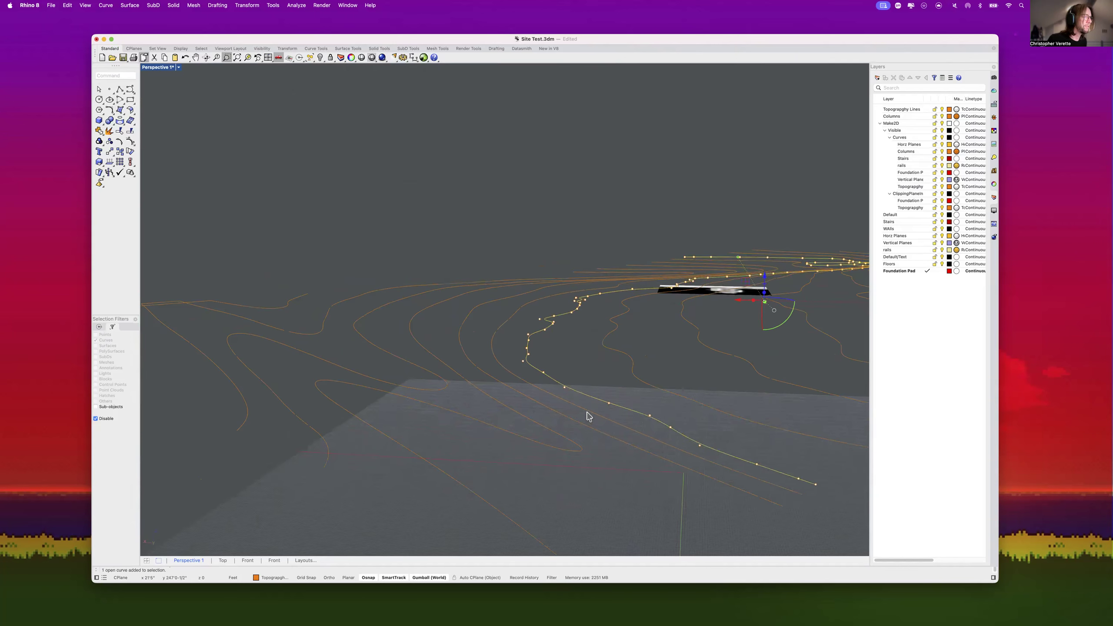
click(560, 435)
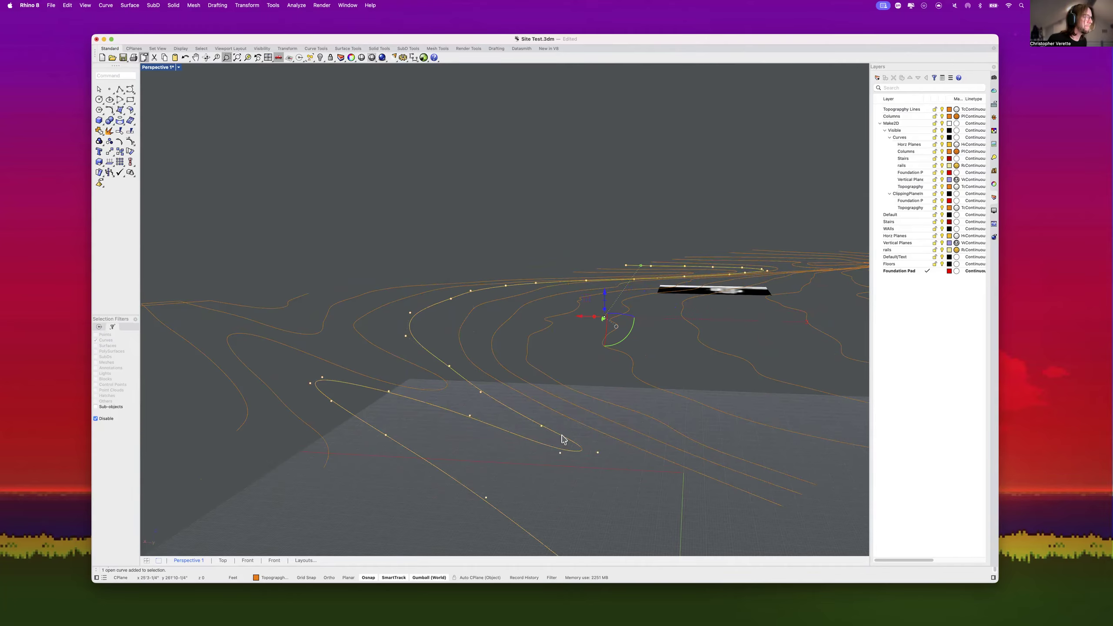
Step: Check individual contour curves around the looping corner by selecting them, and undo the accidental move of a curve
click(580, 424)
click(592, 414)
click(563, 443)
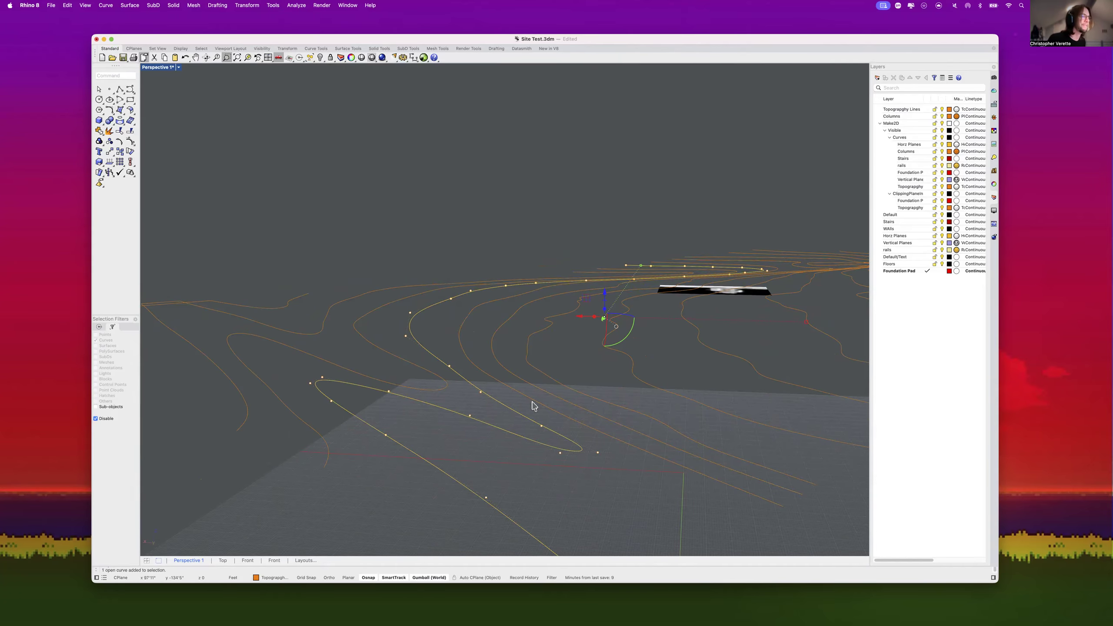
click(614, 487)
shift+right_drag(614, 495, 506, 421)
scroll(526, 415, down, 2)
click(493, 348)
drag(543, 333, 549, 333)
click(580, 328)
key(super+z)
click(588, 304)
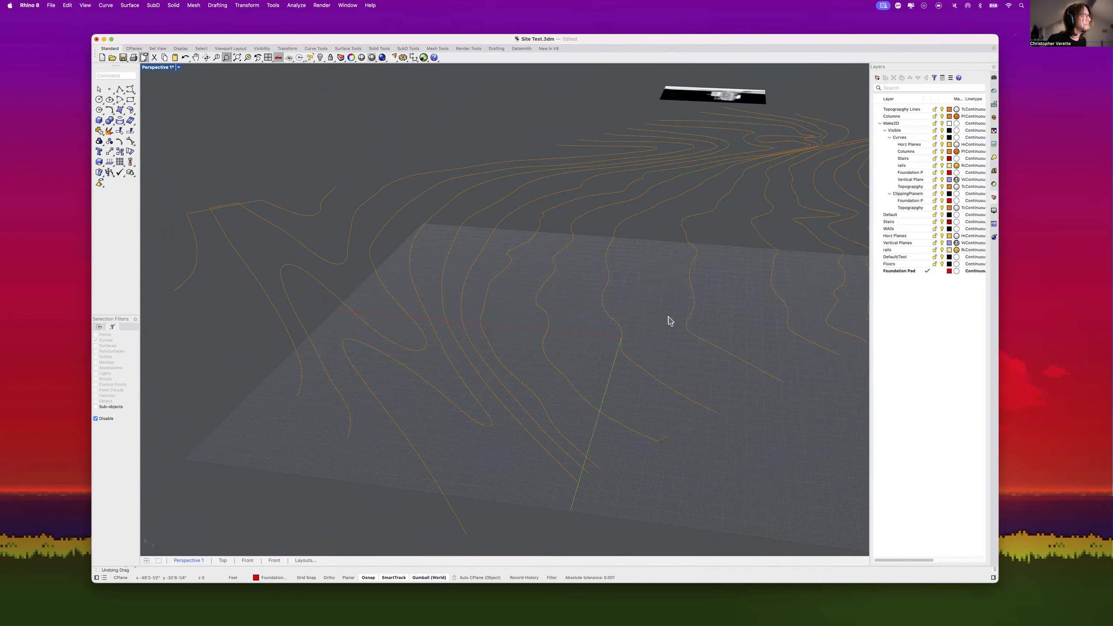
Step: Delete the short stray curve segment at the open end of the contour near the green grid axis
drag(350, 146, 831, 467)
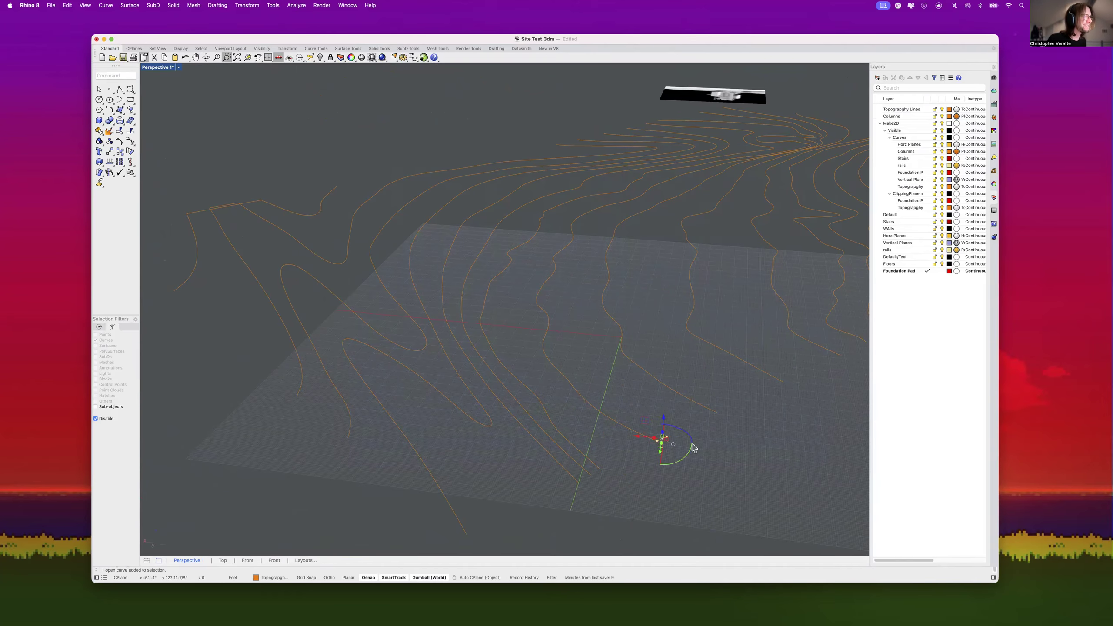
scroll(674, 451, up, 5)
scroll(622, 428, up, 3)
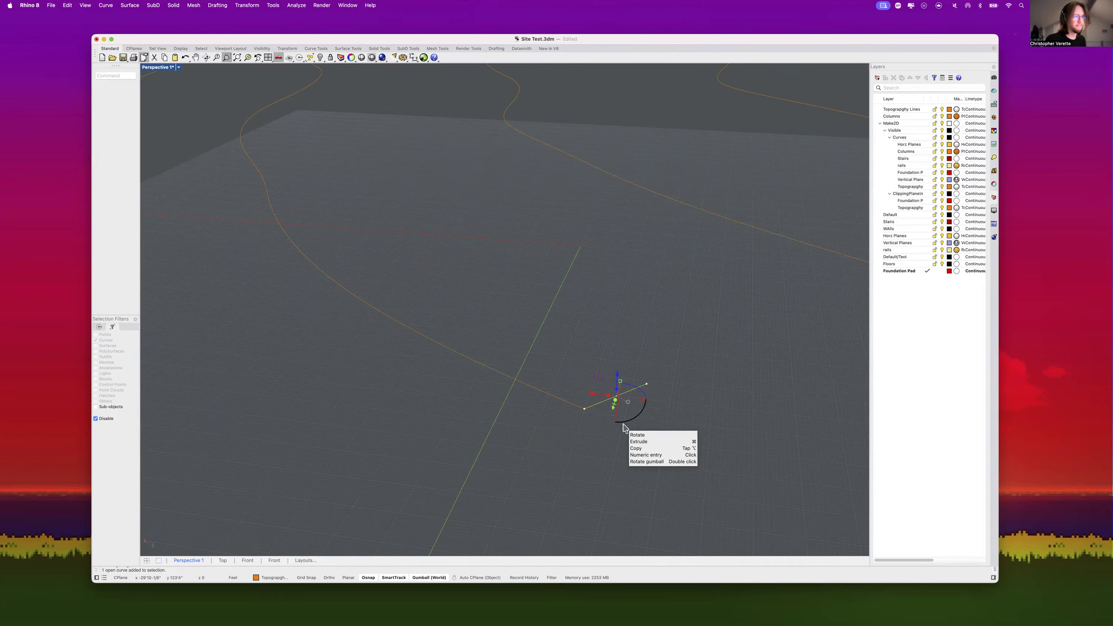
key(Delete)
Step: Preview a straight-section loft of all the contour curves, rebuilt with 300 control points
scroll(621, 403, down, 6)
right_drag(534, 423, 506, 415)
scroll(611, 426, down, 6)
drag(712, 472, 342, 270)
text(loft)
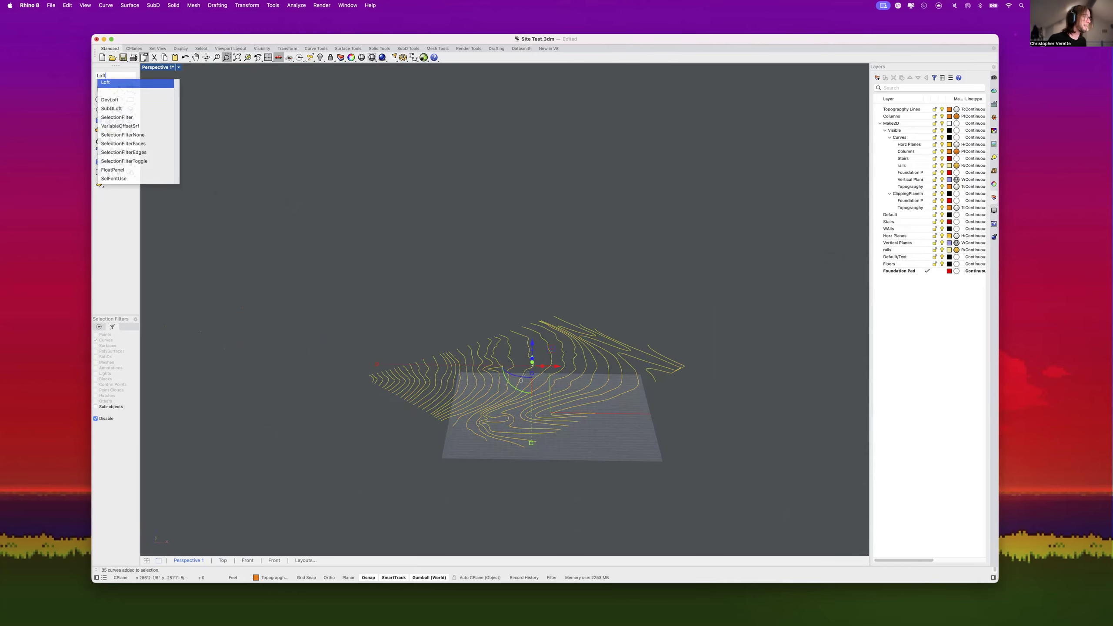
key(Return)
Step: Examine the loft preview for folds at the looping corner and the gap at the narrow far end, and cancel the loft
scroll(576, 367, up, 5)
right_drag(576, 368, 540, 384)
scroll(433, 419, up, 6)
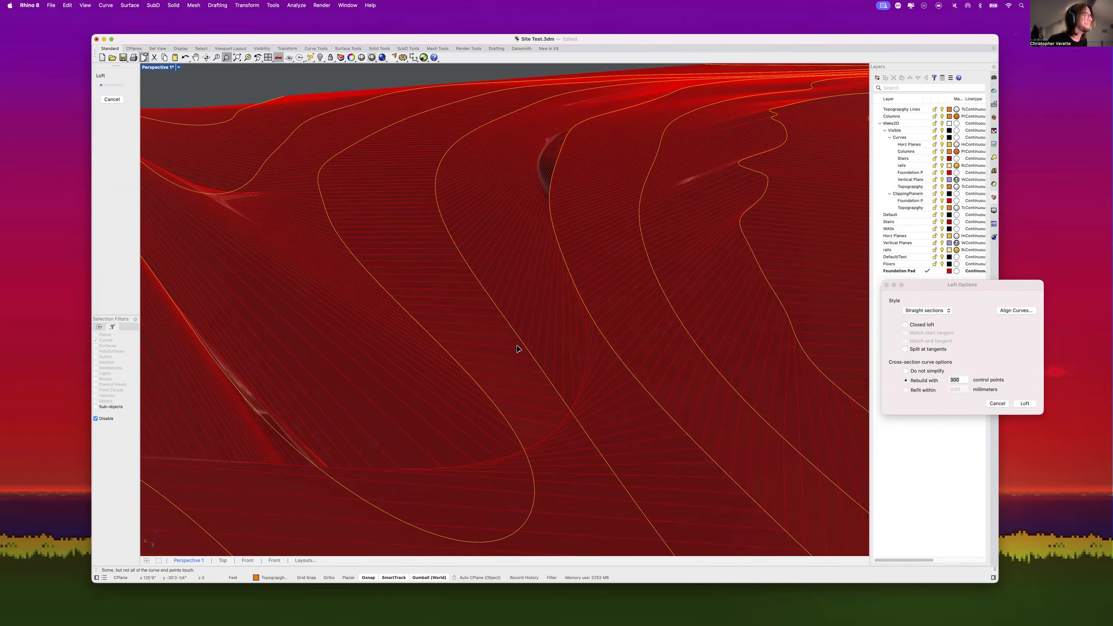
scroll(551, 160, up, 6)
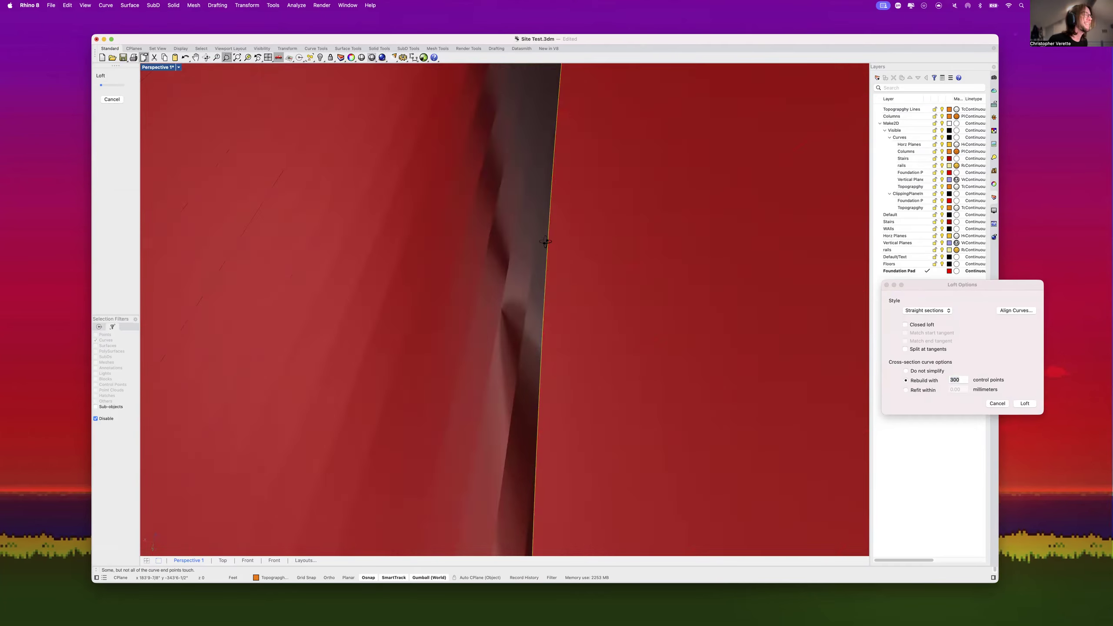
right_drag(547, 240, 555, 311)
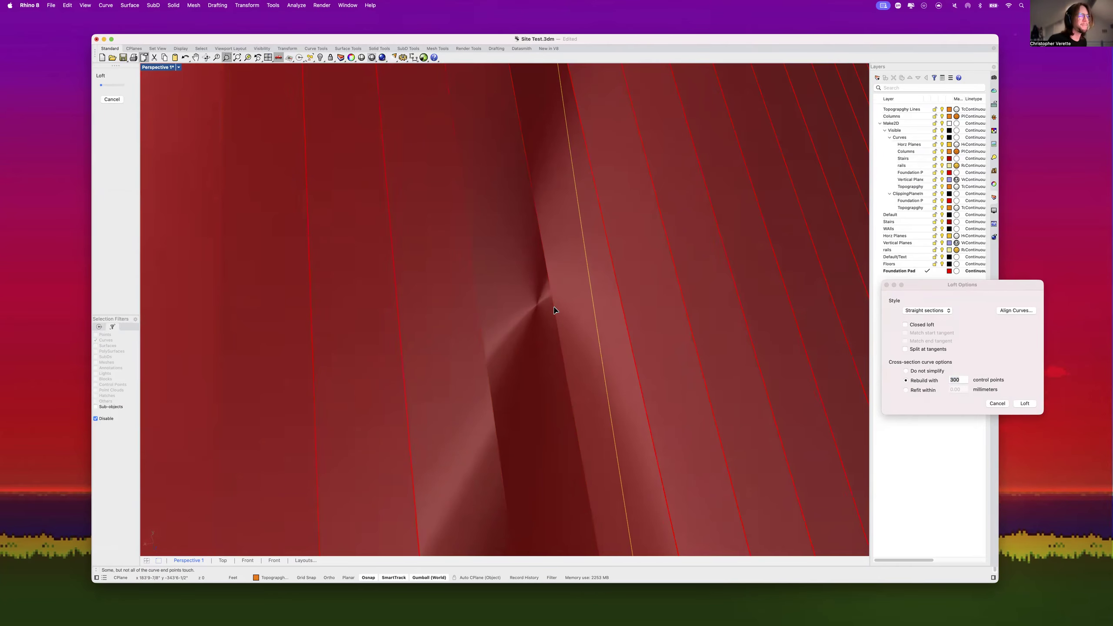
scroll(553, 310, down, 10)
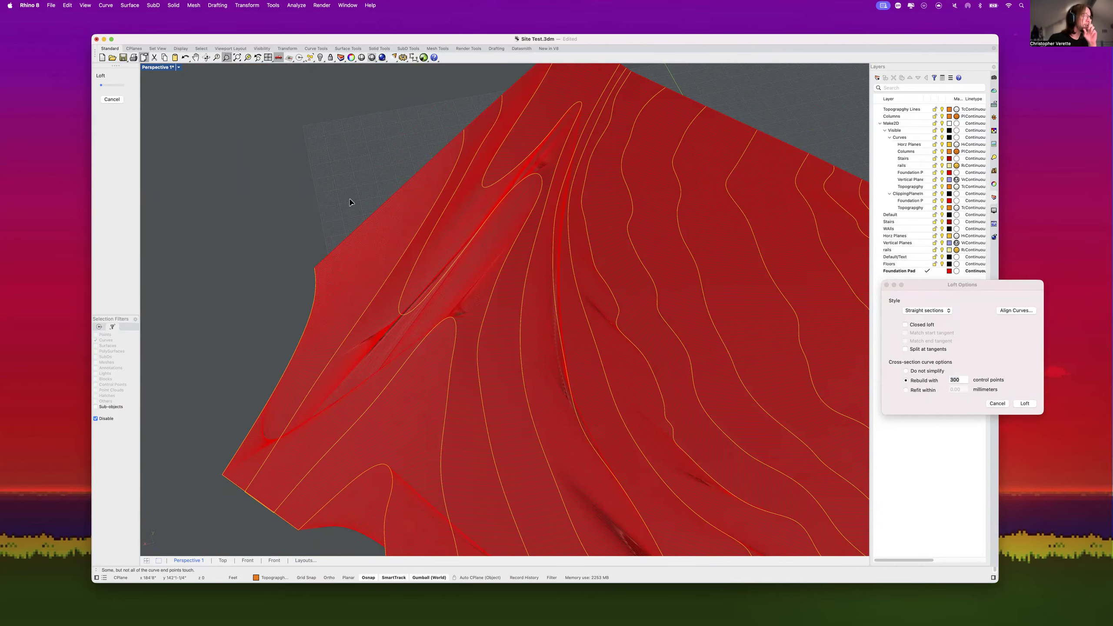
scroll(526, 278, down, 10)
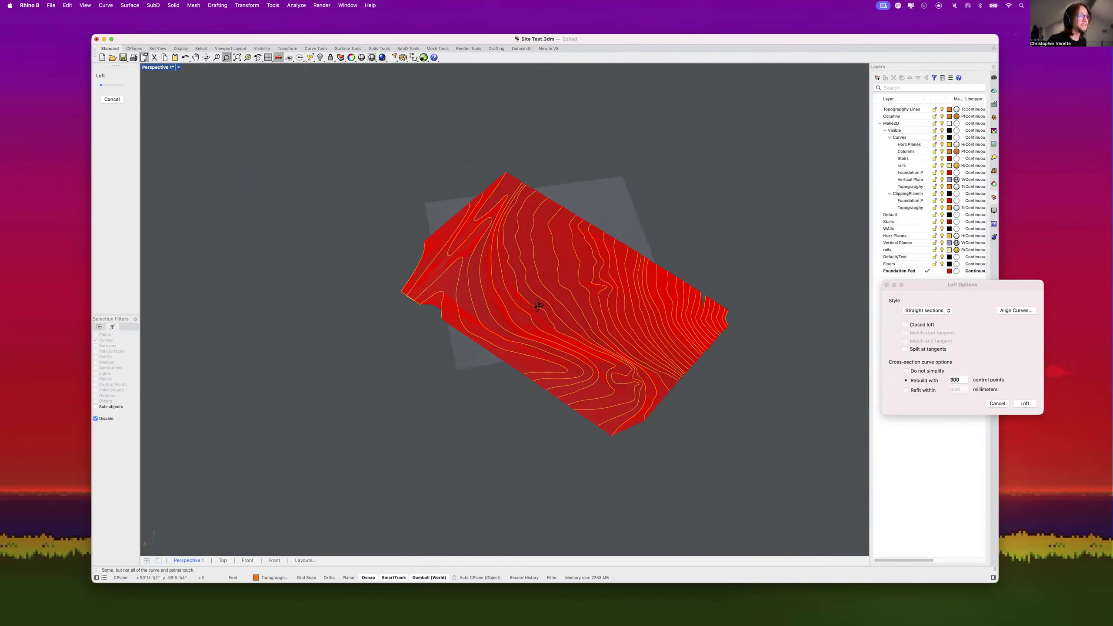
scroll(692, 329, up, 10)
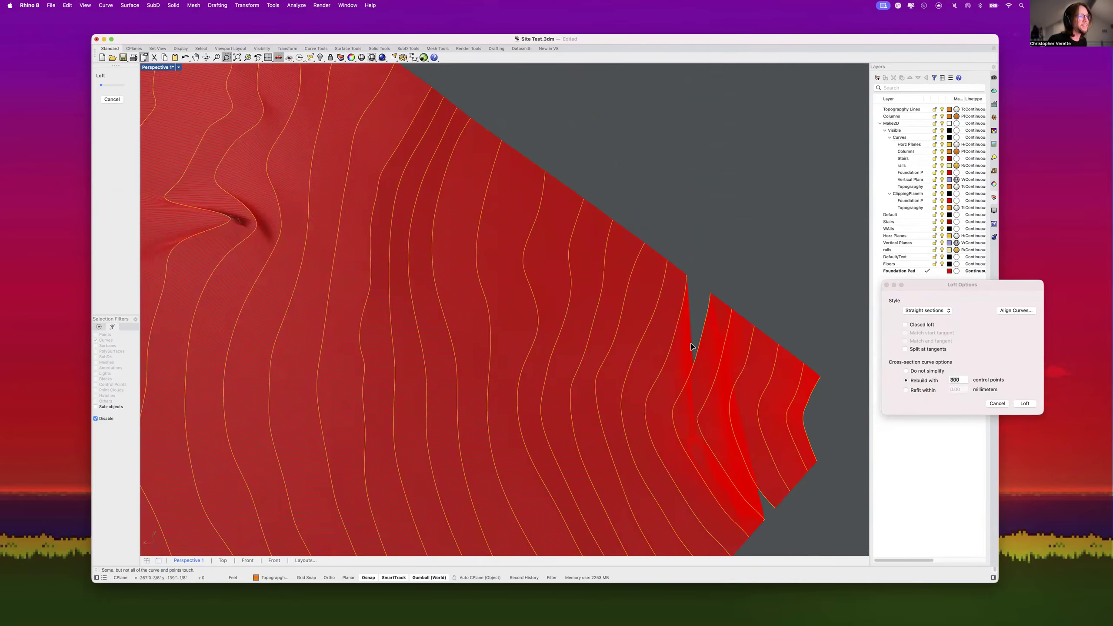
shift+right_drag(702, 381, 690, 340)
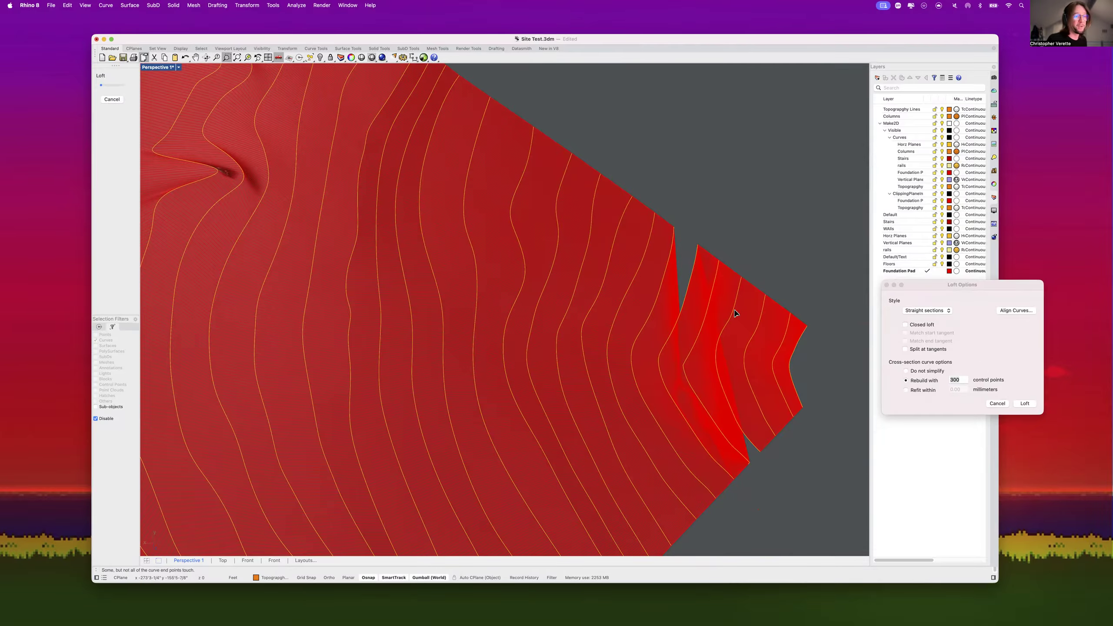
click(997, 404)
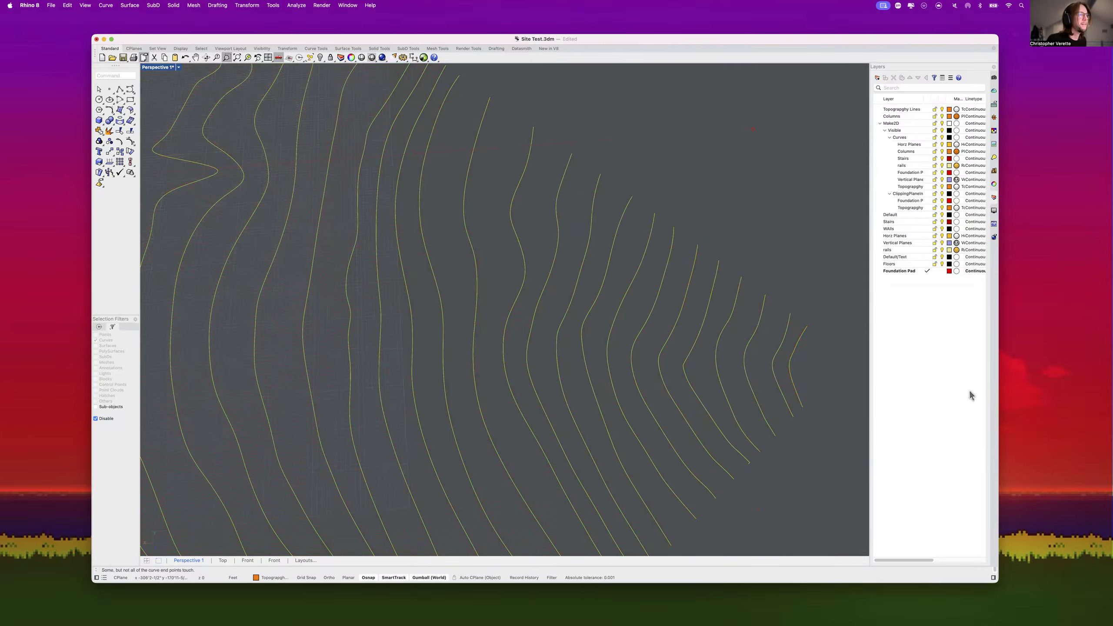
Step: Flip the direction of the densely pointed contour curve beside the gap at the far end of the terrain
click(690, 281)
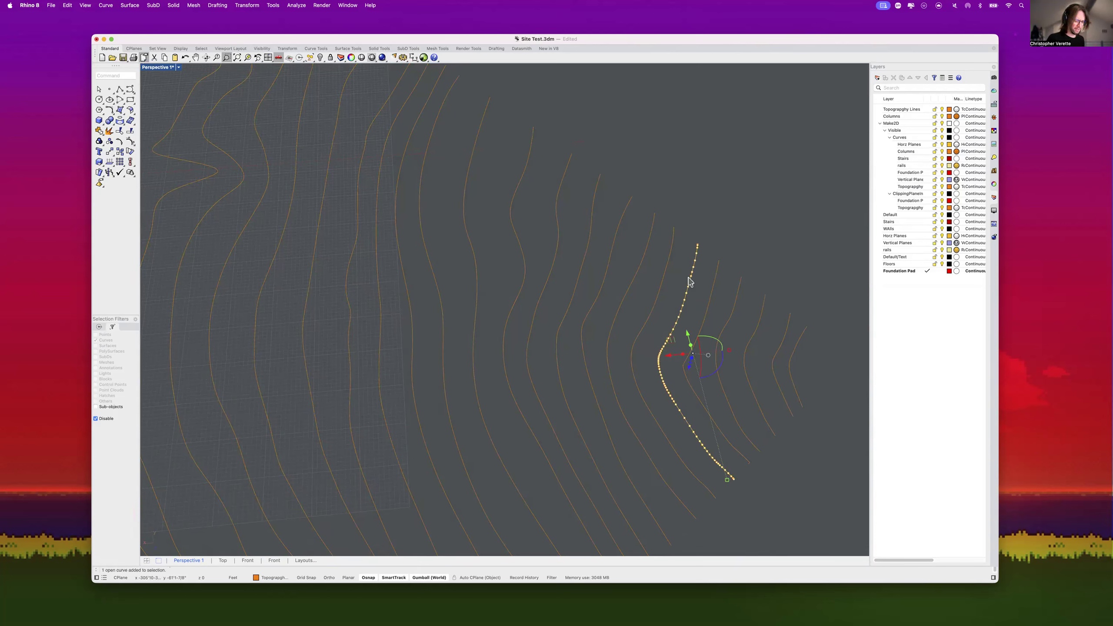
text(Flip)
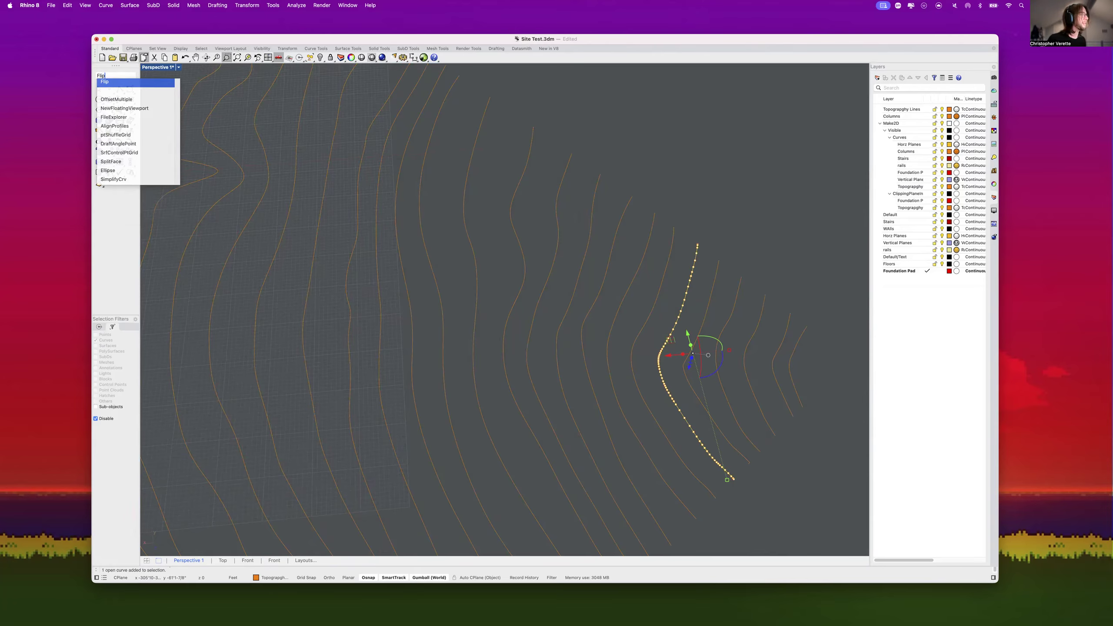
key(Return)
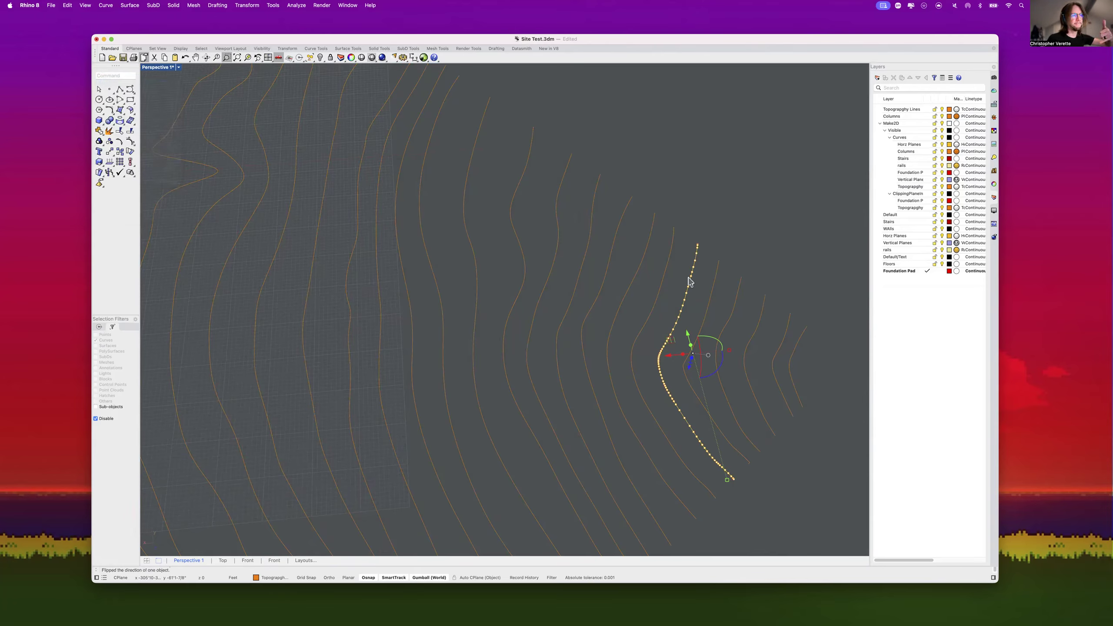
click(753, 223)
Step: Preview the loft of all the contour curves with the flipped curve, then cancel it and undo the flip
scroll(753, 276, down, 12)
drag(784, 413, 325, 99)
text(loft)
key(Return)
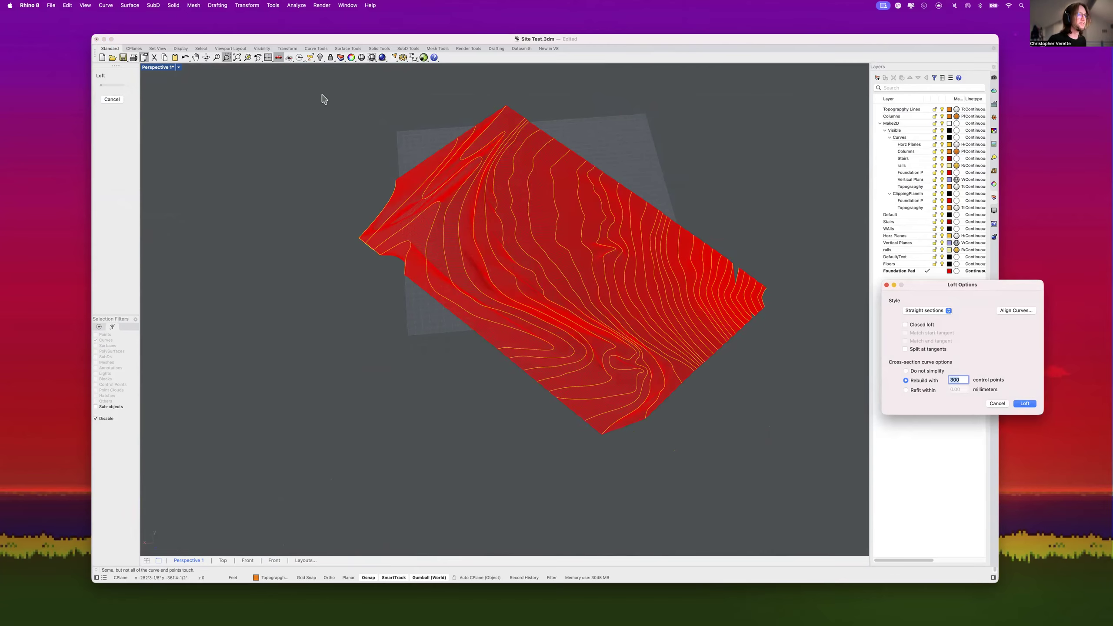
scroll(748, 277, up, 10)
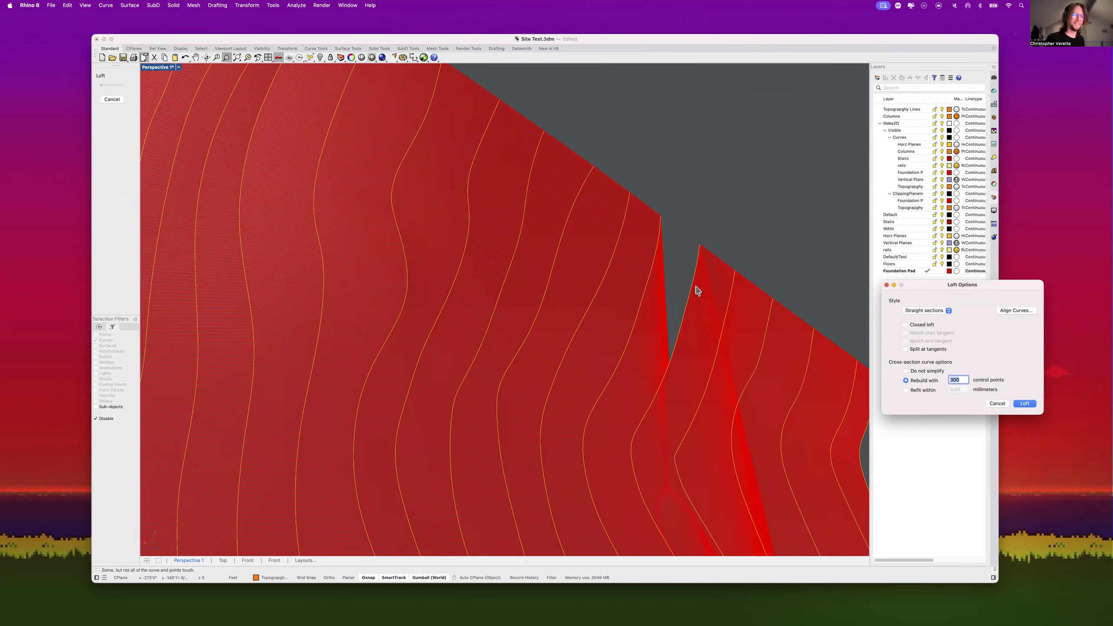
click(997, 404)
key(super+z)
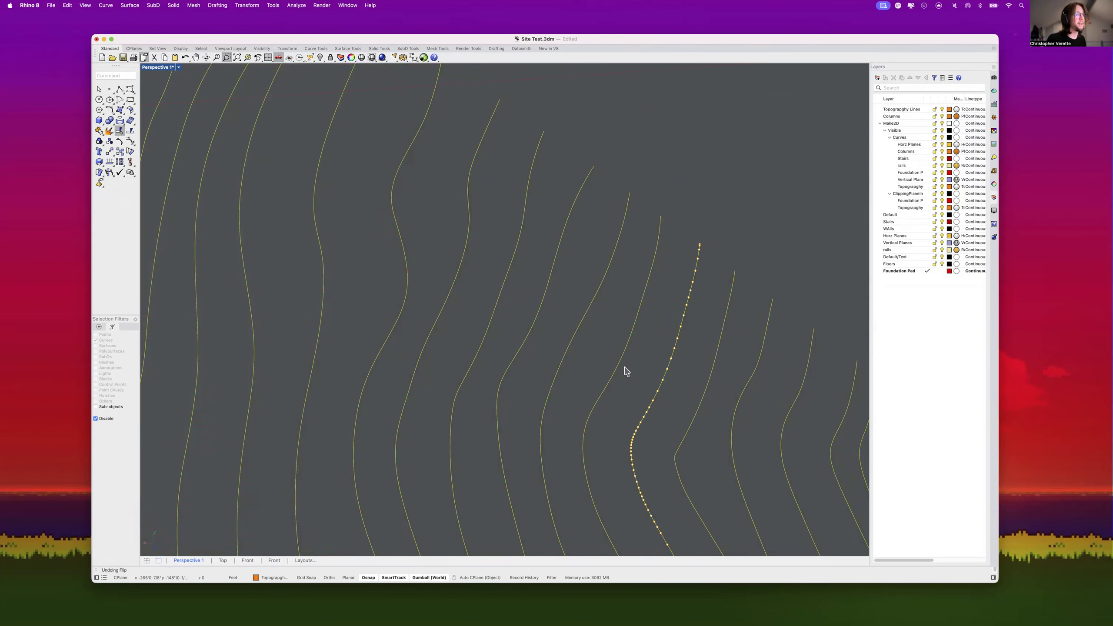
Step: Flip the direction of the neighbouring contour curve with few control points on the inner side of the gap
click(651, 357)
click(627, 354)
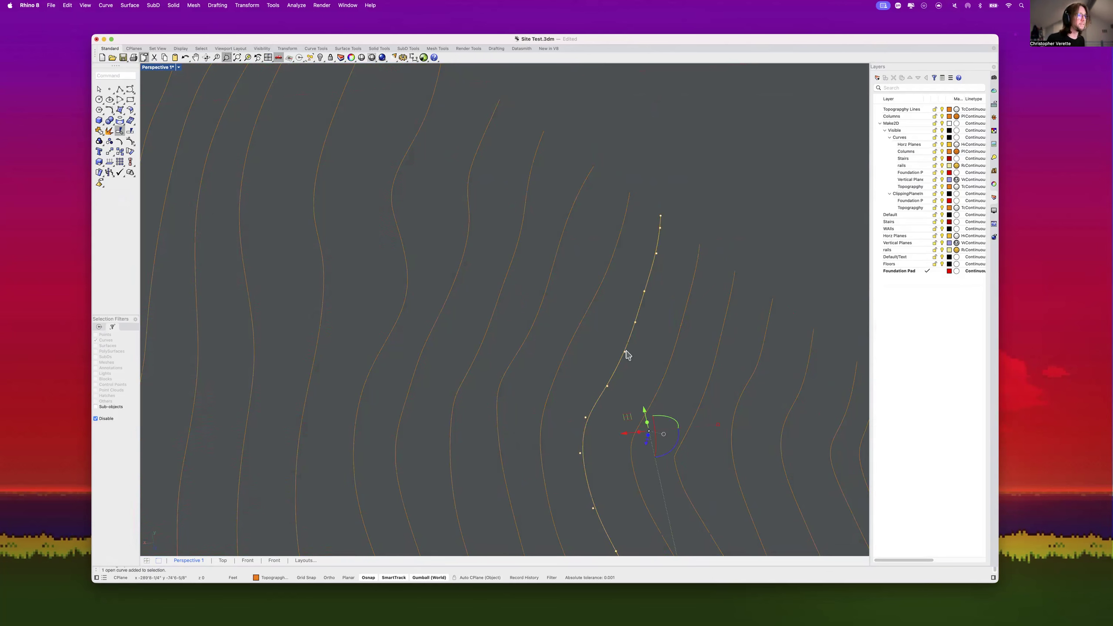
key(Return)
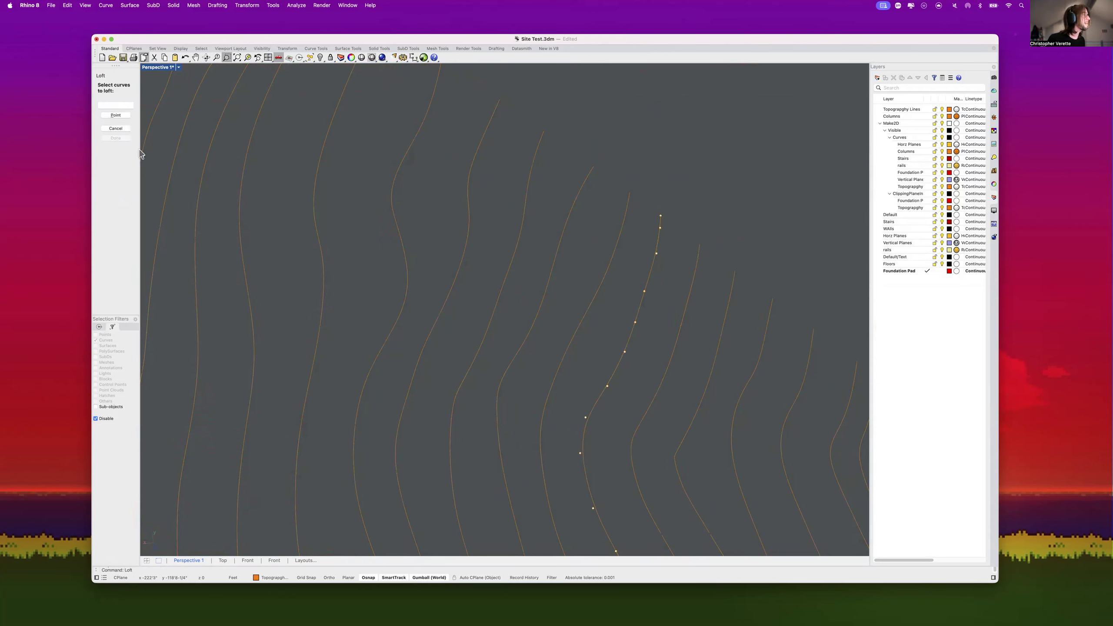
key(Escape)
click(605, 337)
text(loft)
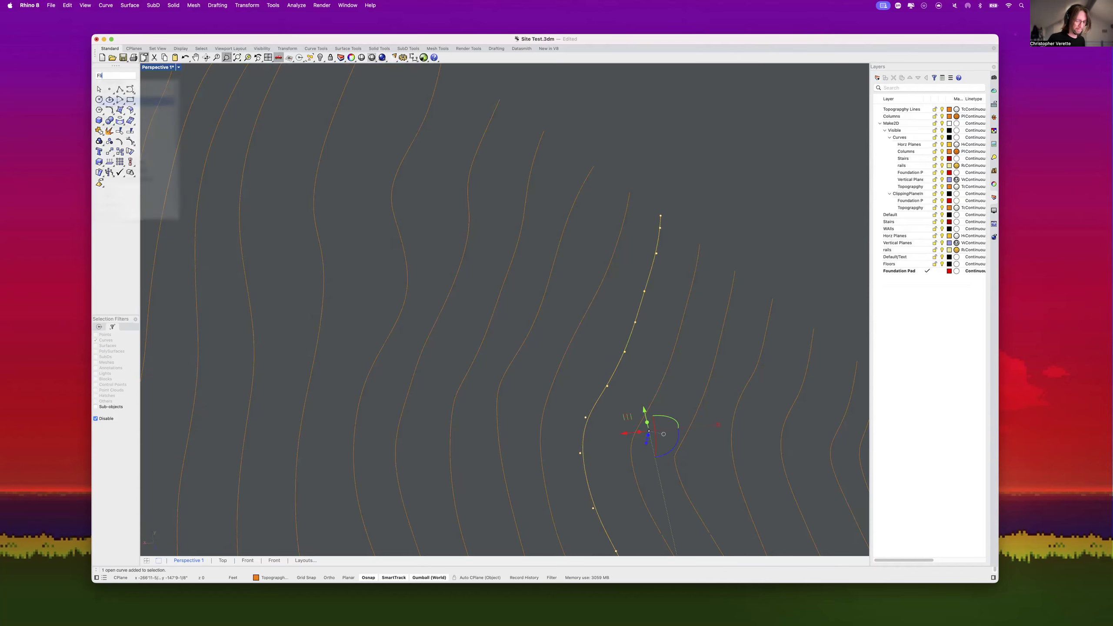
key(Return)
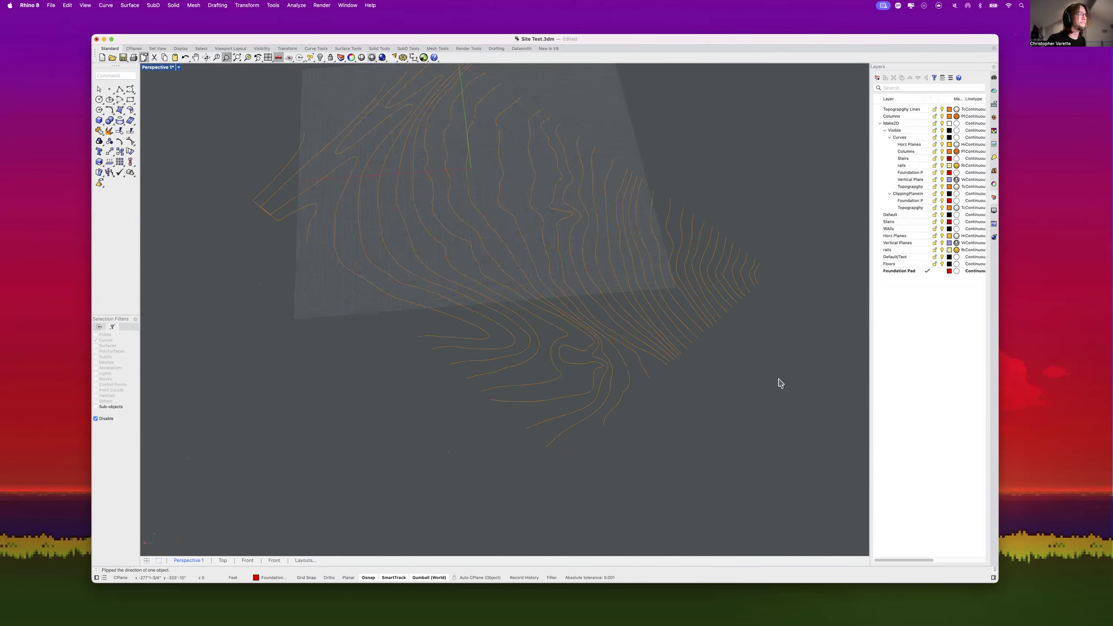
Step: Preview the 300-point straight-section loft again for all the contour curves, including the newly flipped one
scroll(784, 416, down, 5)
drag(792, 458, 474, 169)
text(loft)
key(Return)
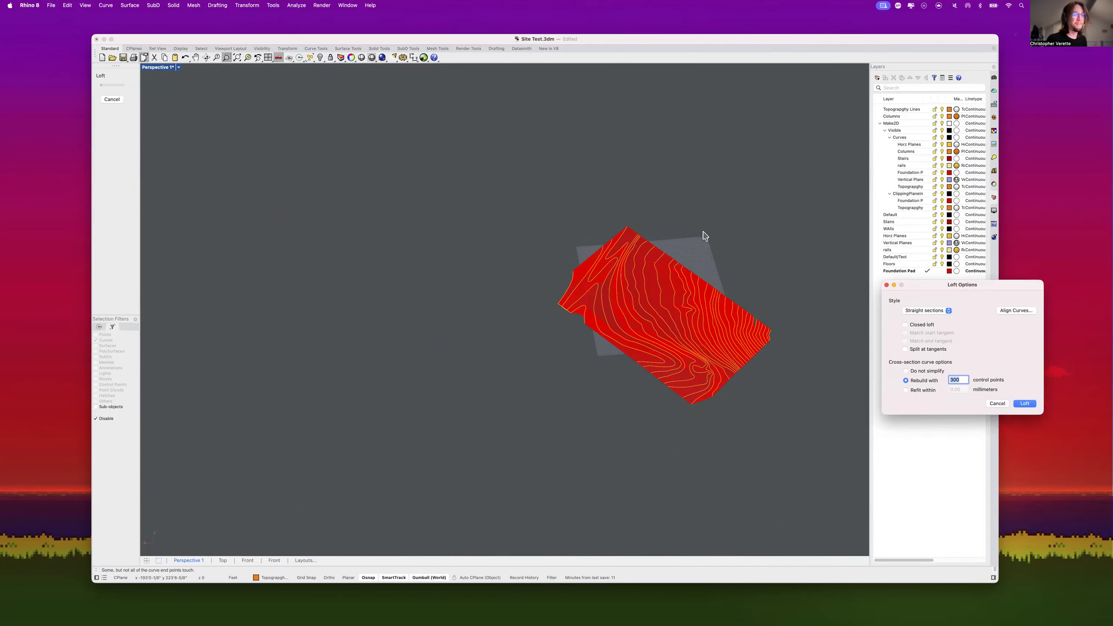
Step: Examine the gap at the far end of the loft preview from above and from the side, and cancel the loft
scroll(542, 297, up, 6)
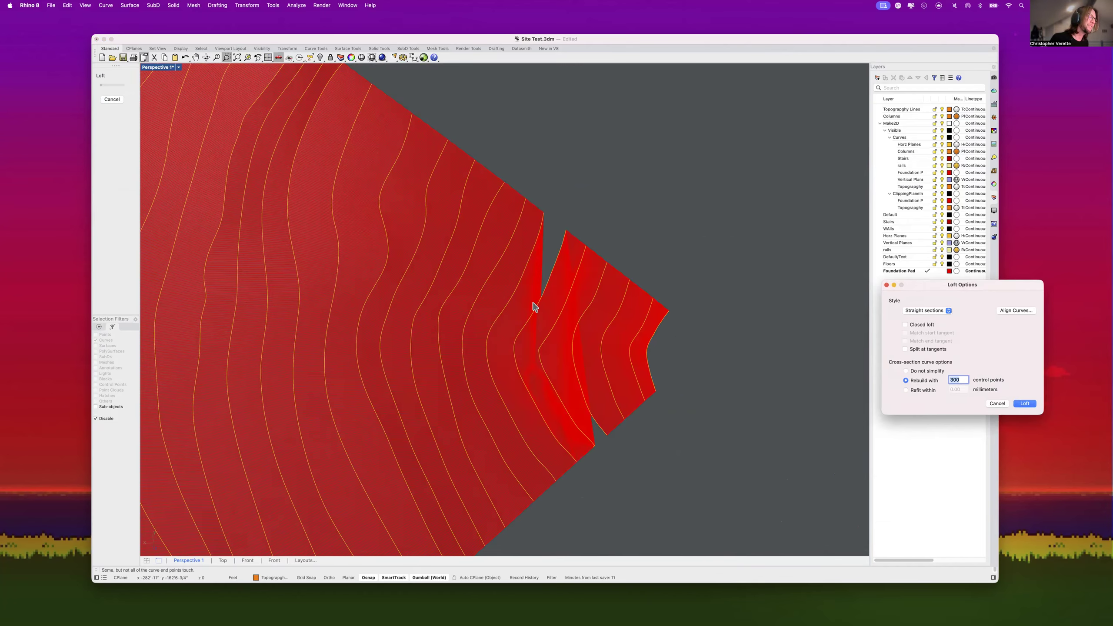
right_drag(562, 332, 565, 215)
scroll(566, 215, up, 10)
scroll(565, 214, down, 5)
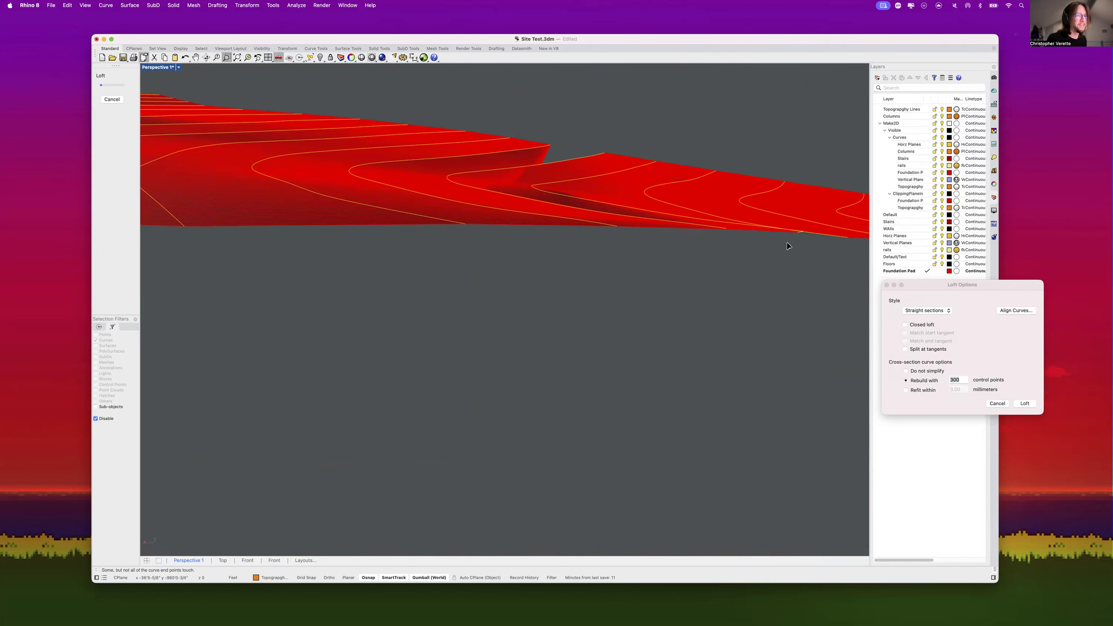
click(997, 403)
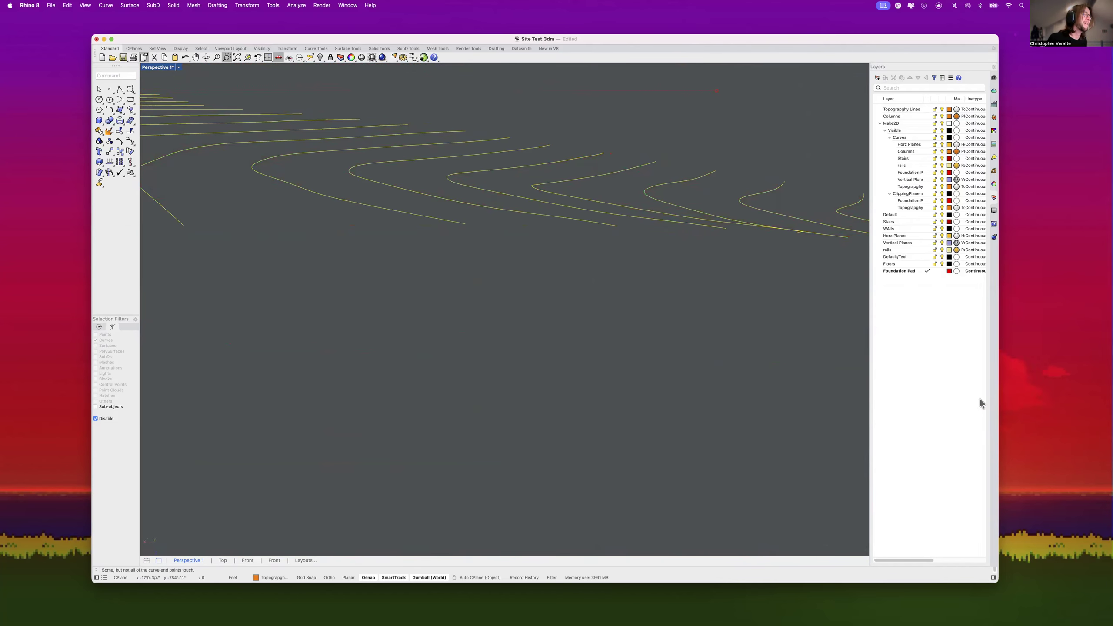
Step: Inspect the contour curve with the sharp bend at the far end for separate pieces by selecting parts around the bend
right_drag(633, 359, 635, 367)
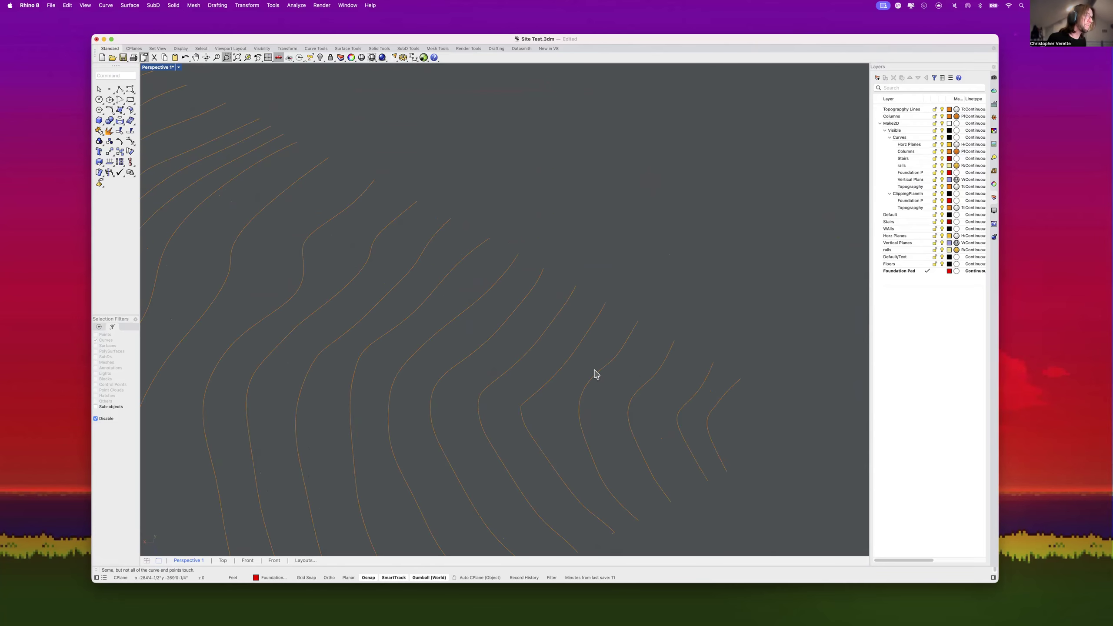
drag(744, 423, 574, 346)
drag(541, 432, 519, 403)
click(531, 418)
click(525, 424)
click(532, 398)
click(542, 423)
scroll(513, 401, up, 15)
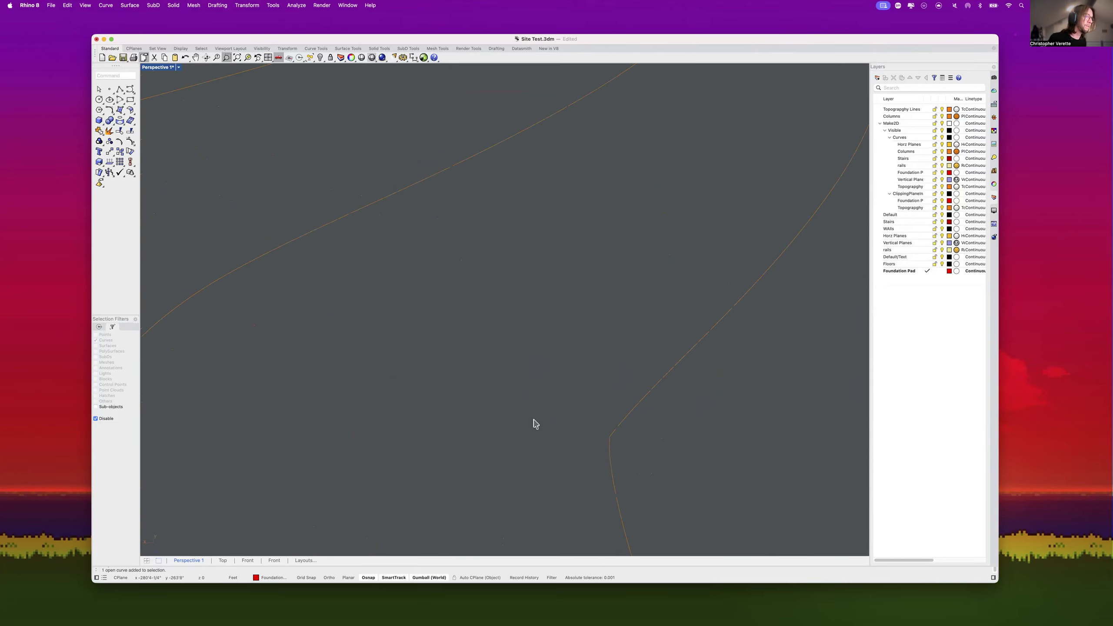
Step: Join the curve pieces that meet at the sharp bend into one contour curve, and select it to check
drag(631, 454, 591, 421)
text(join)
key(Return)
click(621, 426)
scroll(661, 453, down, 10)
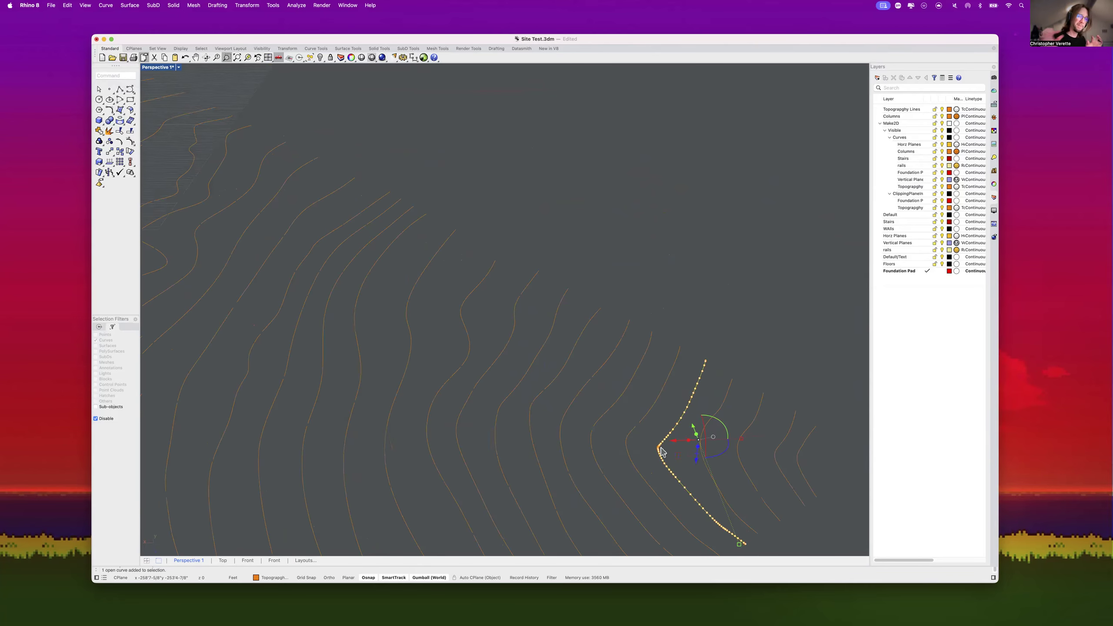
Step: Preview the 300-point straight-section loft of all contour curves, examine the fold at the far corner, and cancel the loft
click(745, 340)
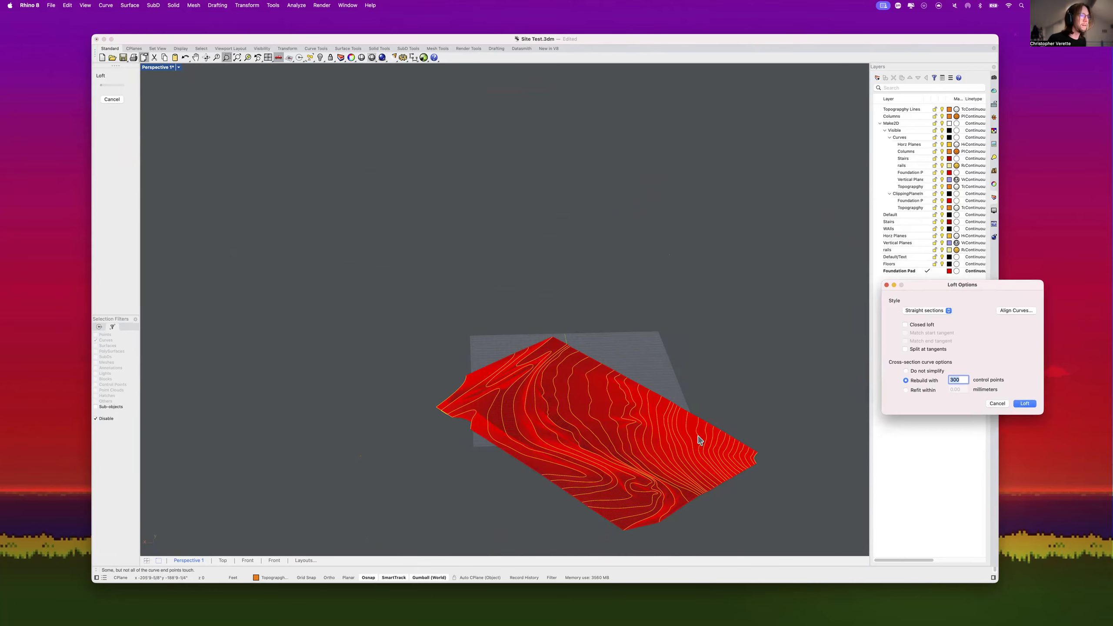
scroll(763, 486, up, 7)
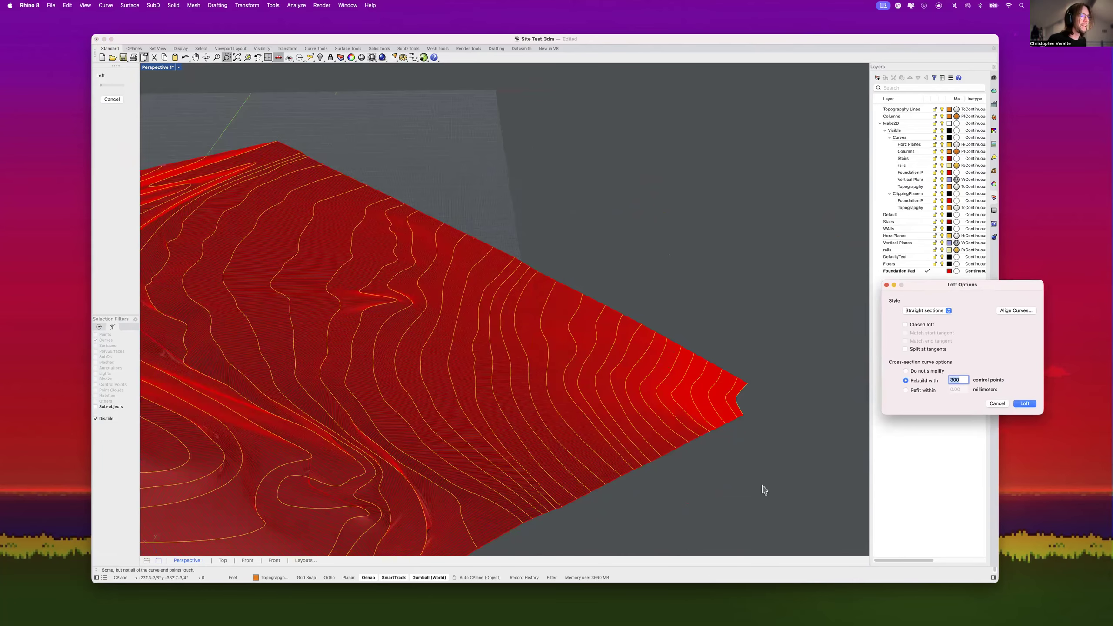
scroll(674, 415, up, 8)
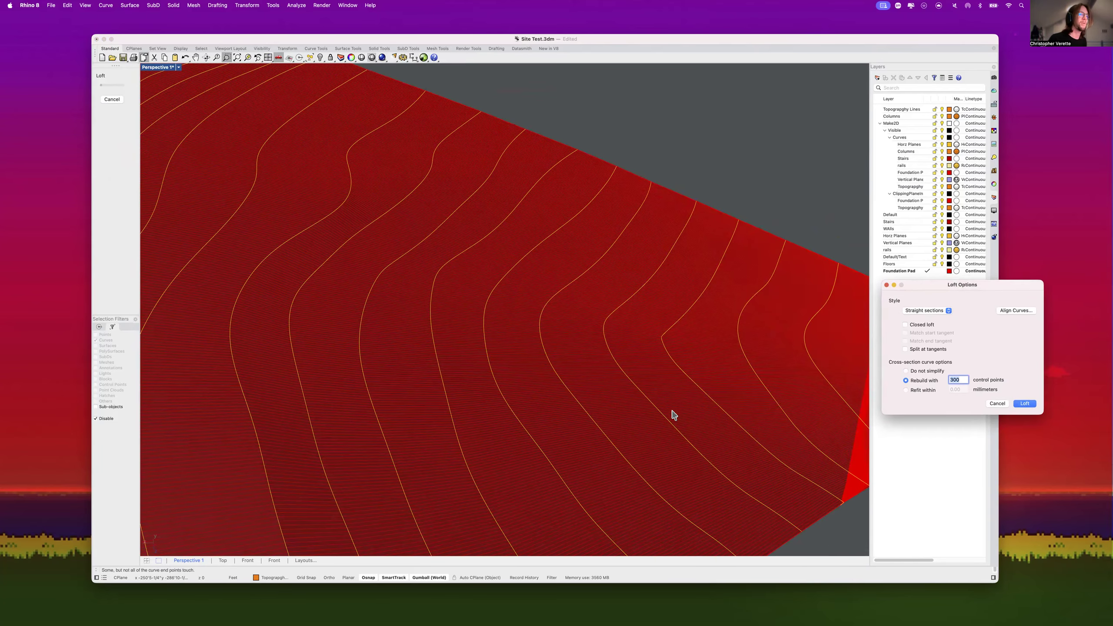
scroll(674, 416, down, 5)
right_drag(674, 417, 641, 415)
scroll(640, 416, up, 10)
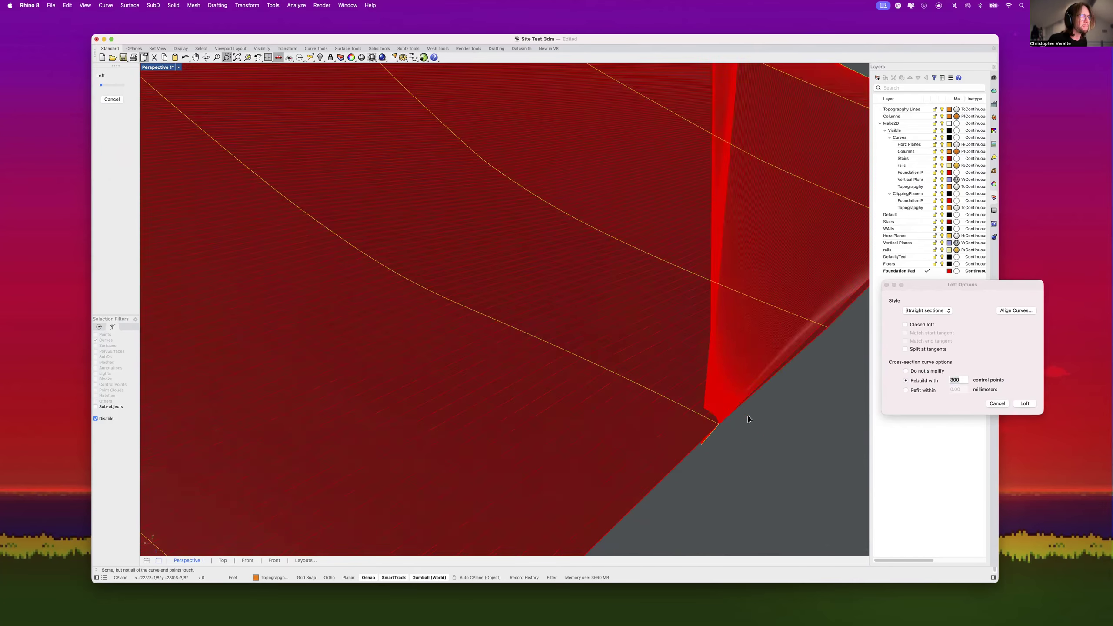
scroll(732, 414, down, 3)
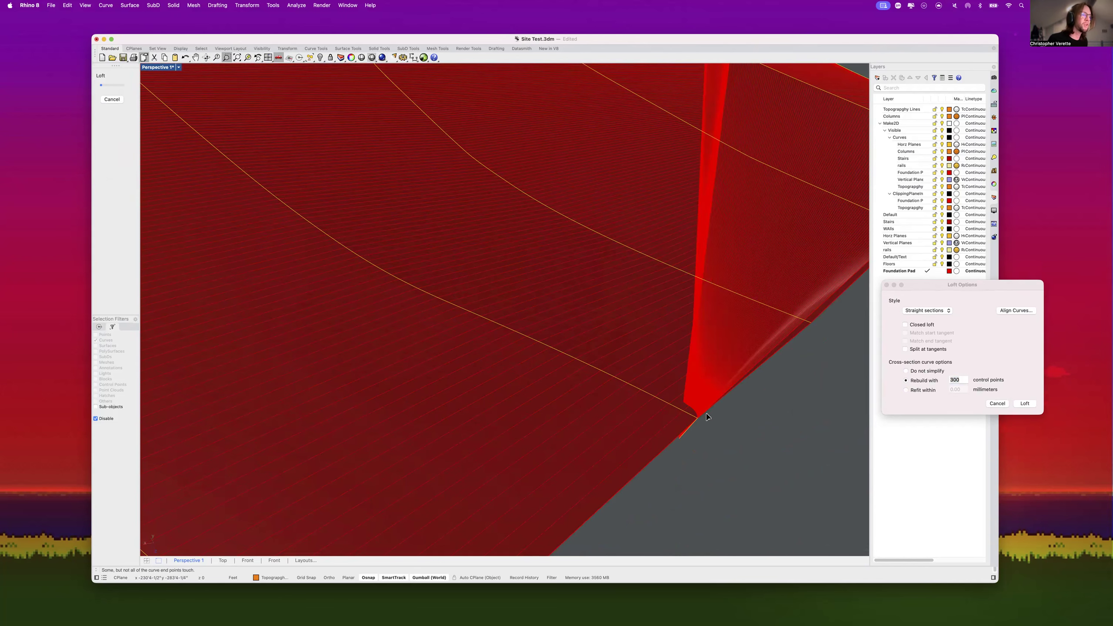
scroll(706, 416, down, 3)
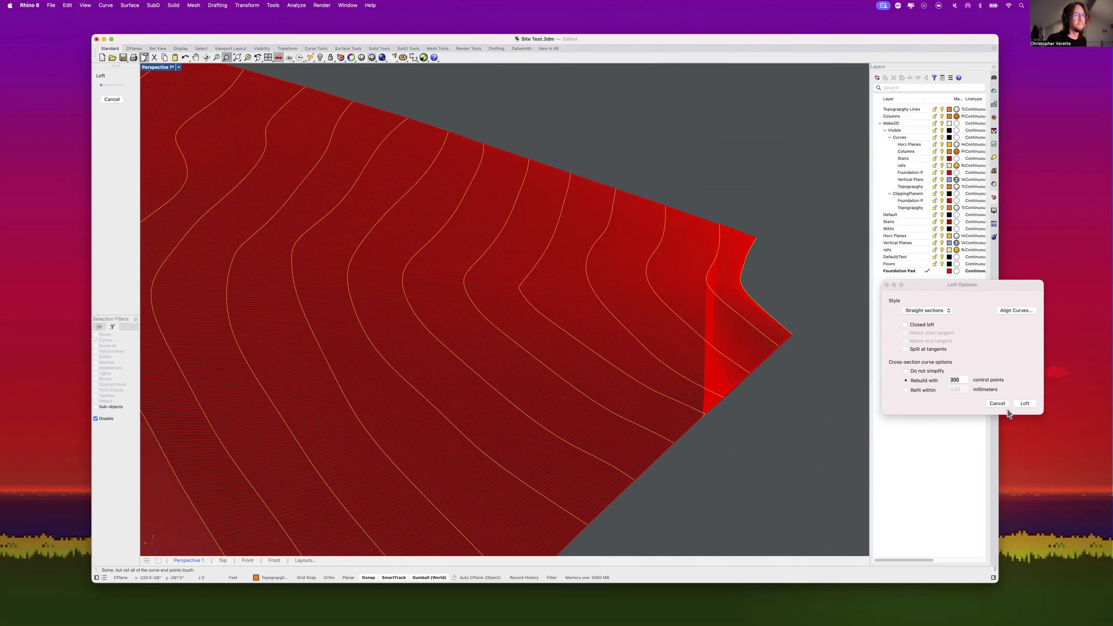
click(995, 403)
Step: Delete the short stray segment hooking off the end of the contour curve near the far corner
scroll(713, 420, up, 8)
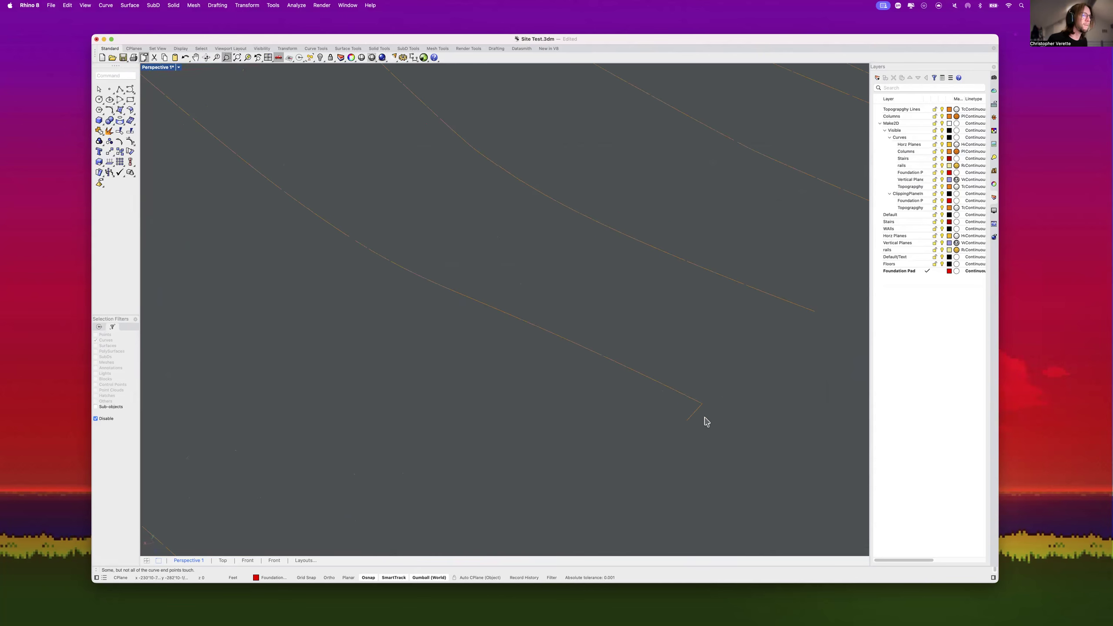
scroll(697, 419, down, 8)
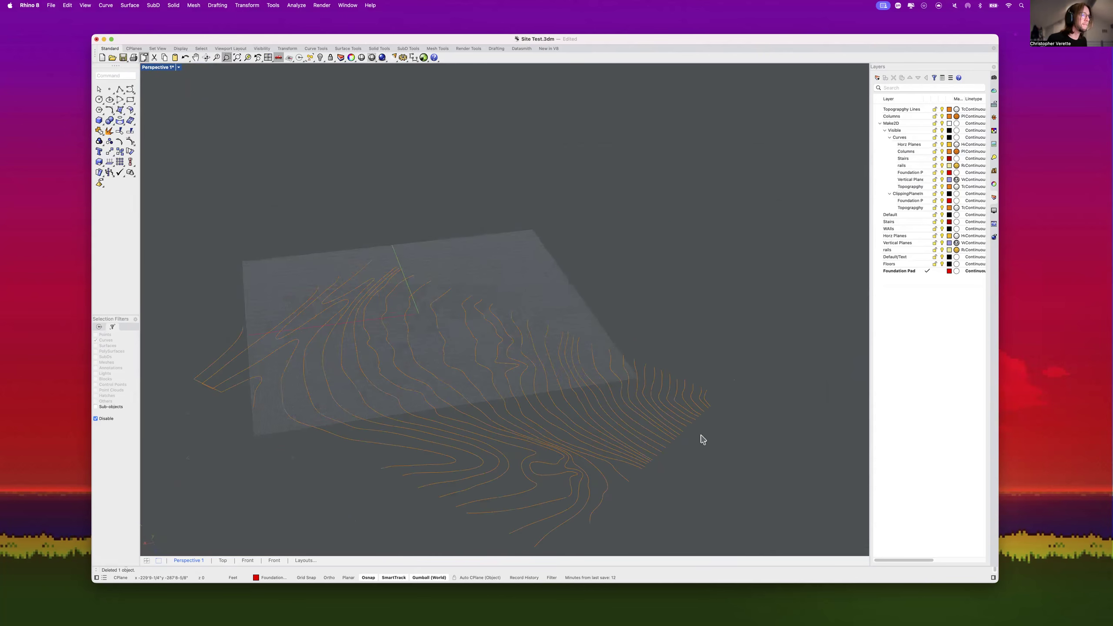
Step: Loft all the contour curves into a terrain surface with straight sections, rebuilt with 300 control points
scroll(727, 489, down, 3)
drag(732, 511, 293, 248)
text(loft)
key(Return)
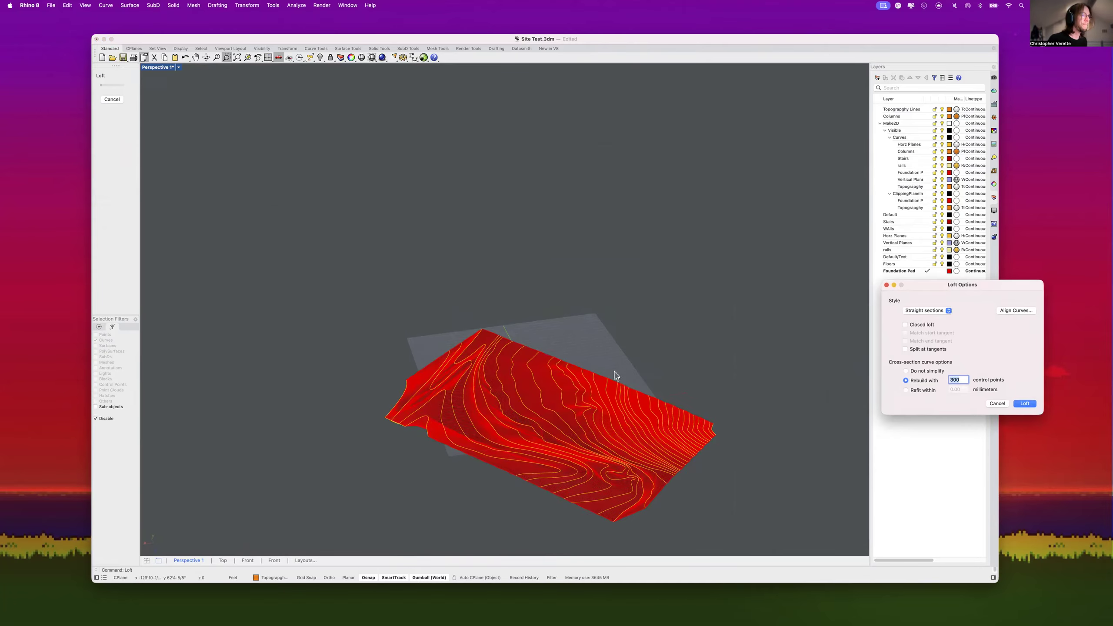
scroll(705, 429, up, 10)
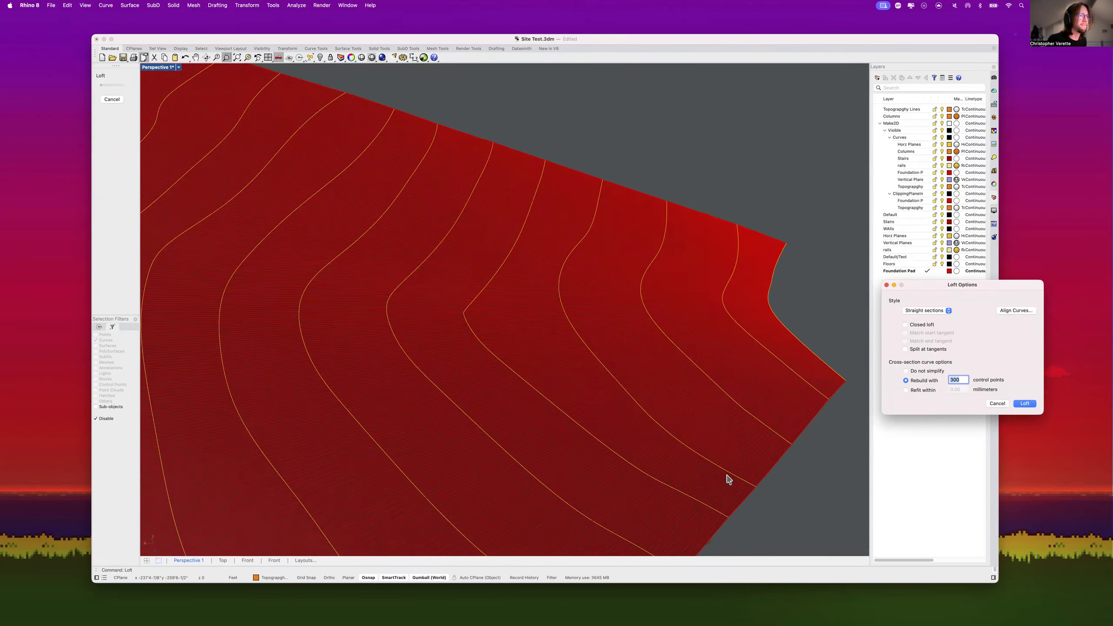
scroll(727, 480, down, 5)
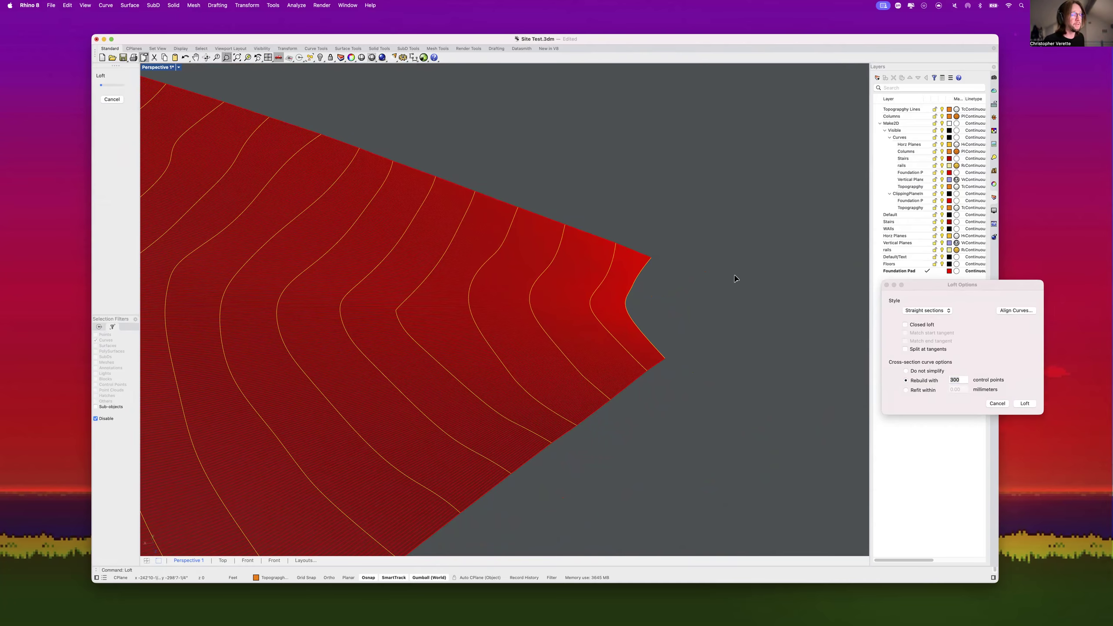
click(1017, 403)
Step: Examine the lofted terrain in Rendered display, checking the bump mid-slope and the creases around the tightly curving contours
scroll(771, 367, down, 15)
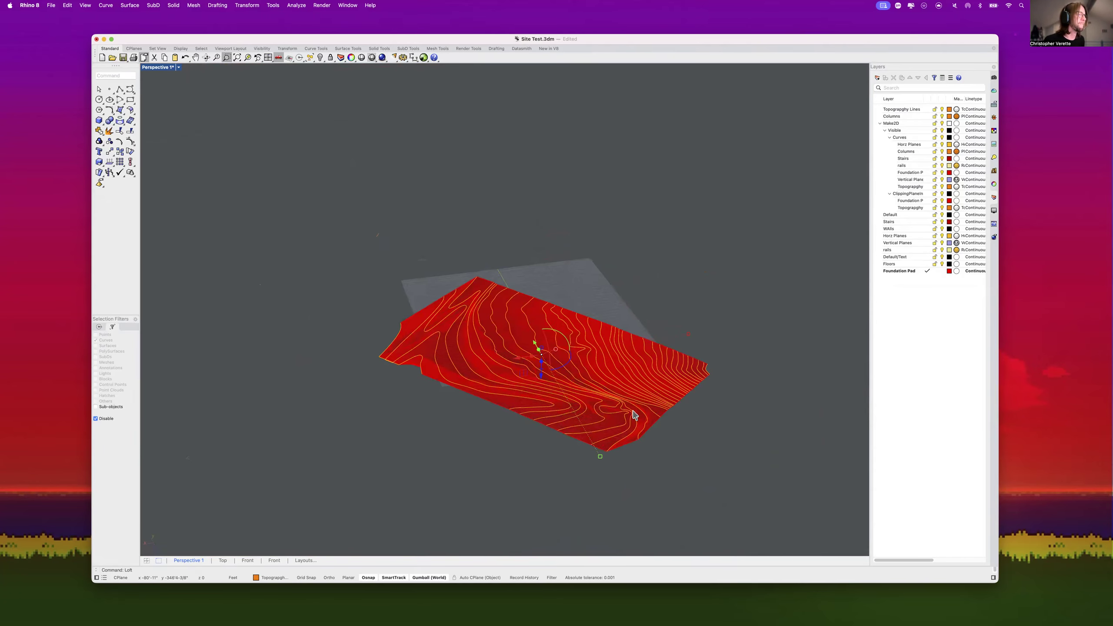
scroll(571, 372, up, 9)
right_drag(555, 372, 411, 368)
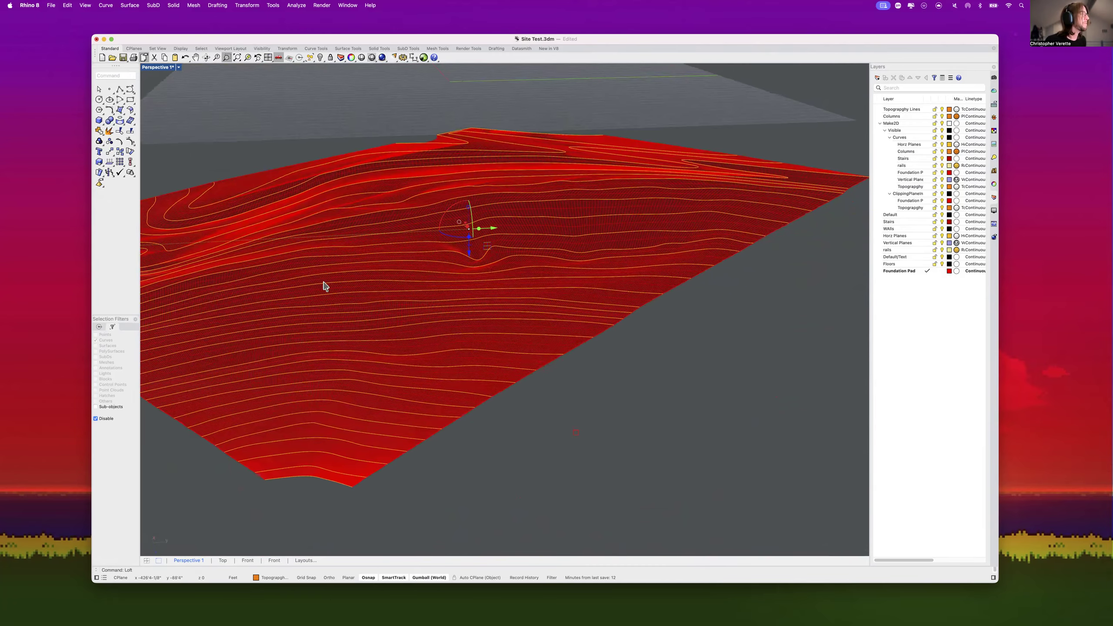
click(188, 91)
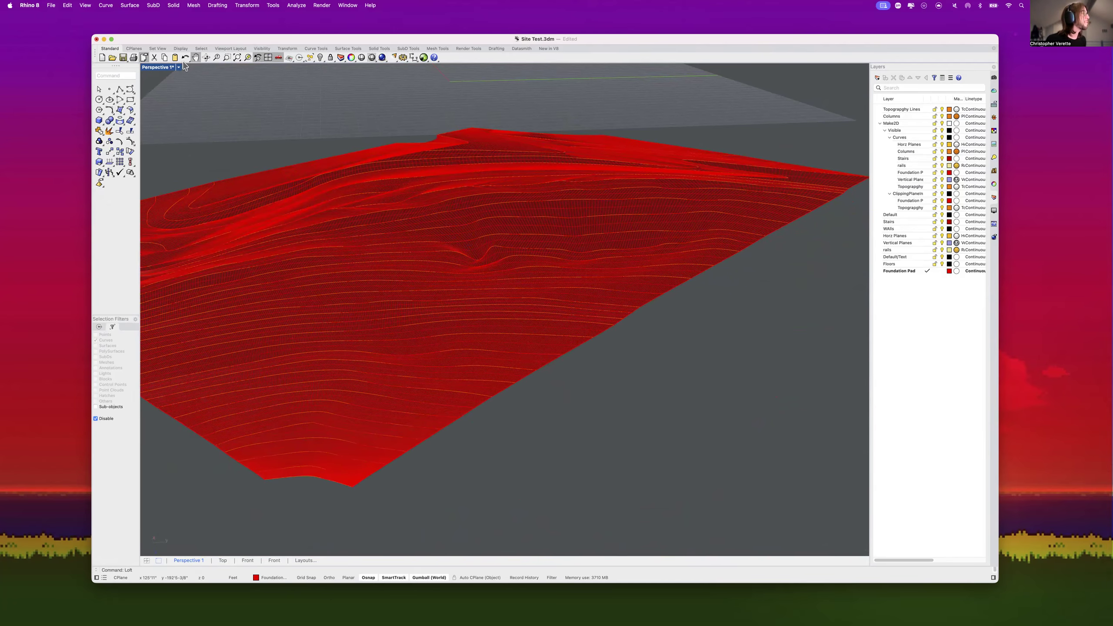
click(179, 67)
click(199, 109)
scroll(473, 275, up, 10)
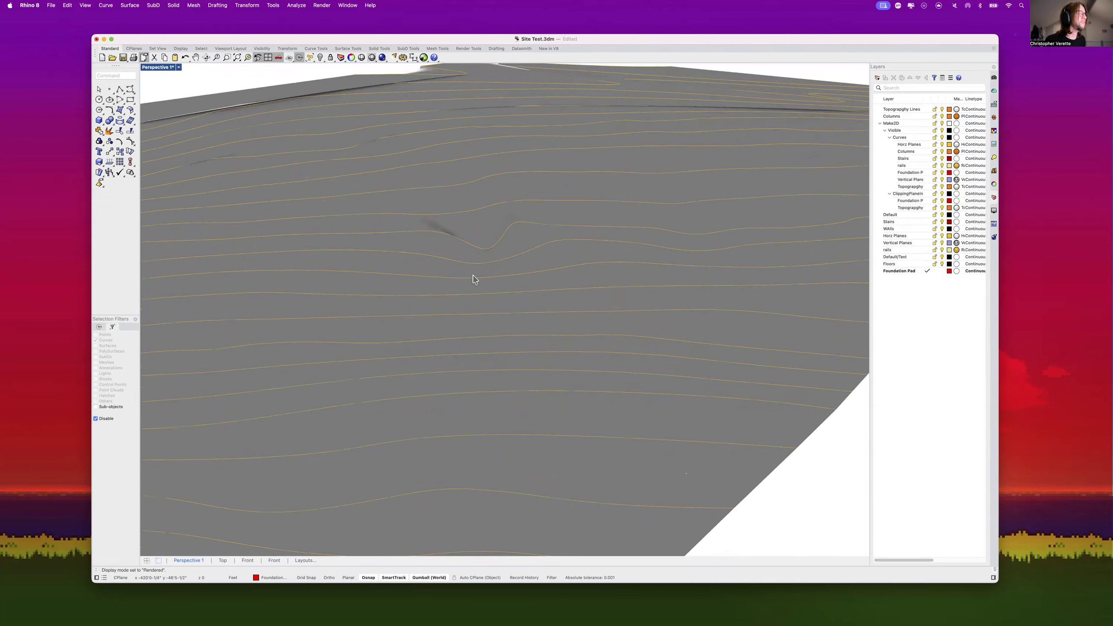
right_drag(534, 276, 484, 392)
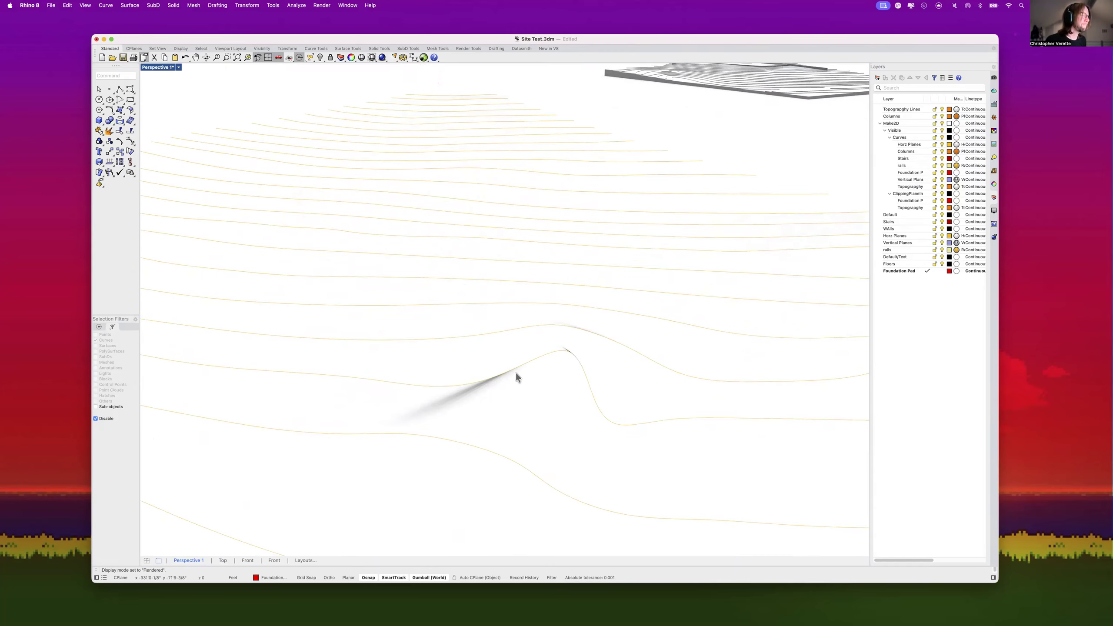
scroll(546, 362, down, 10)
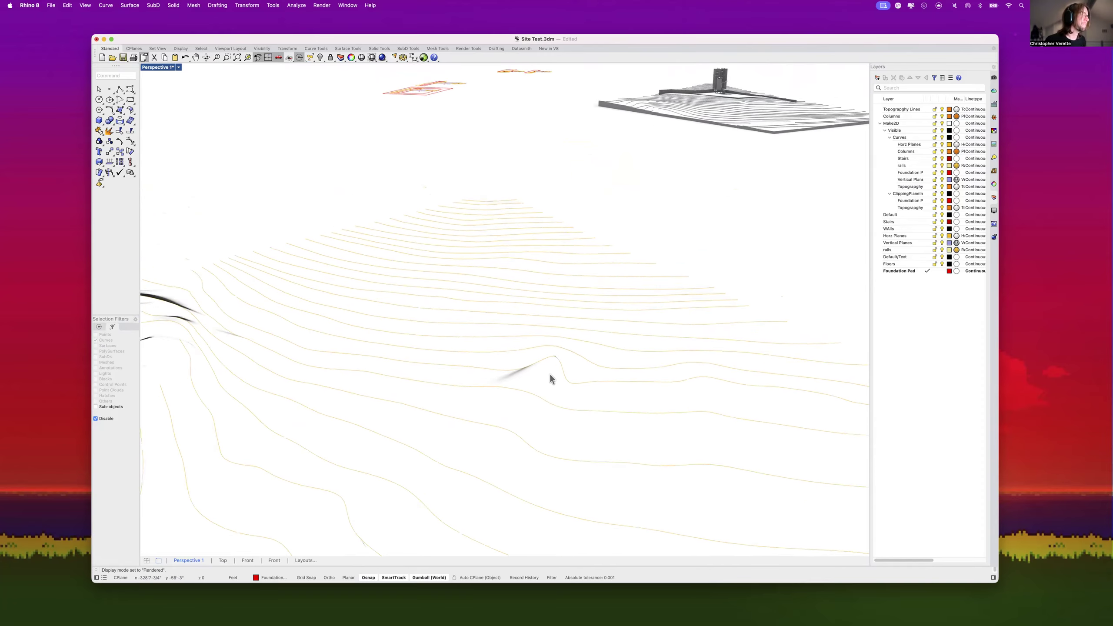
right_drag(501, 396, 400, 402)
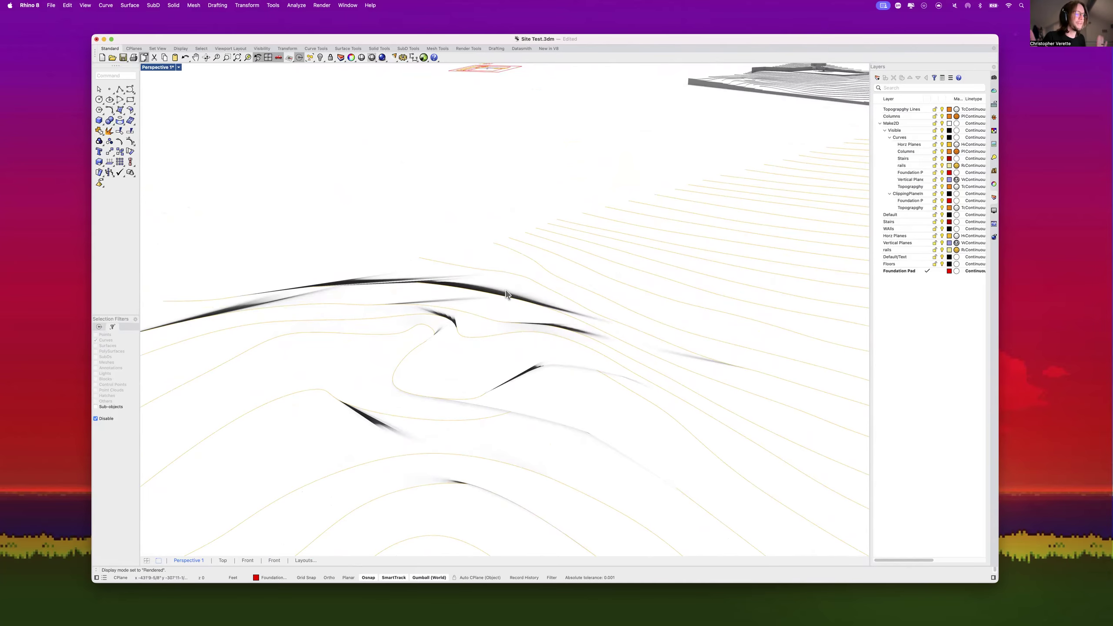
right_drag(345, 189, 370, 210)
right_drag(705, 385, 641, 380)
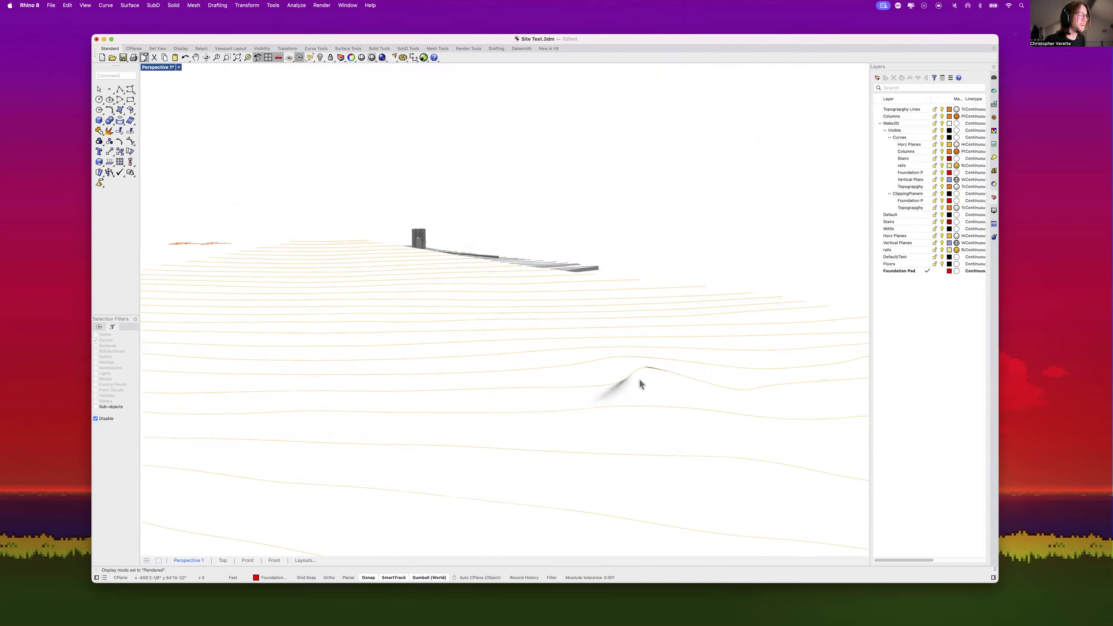
Step: Return the perspective view to Shaded display and delete the lofted terrain surface
click(179, 67)
click(204, 103)
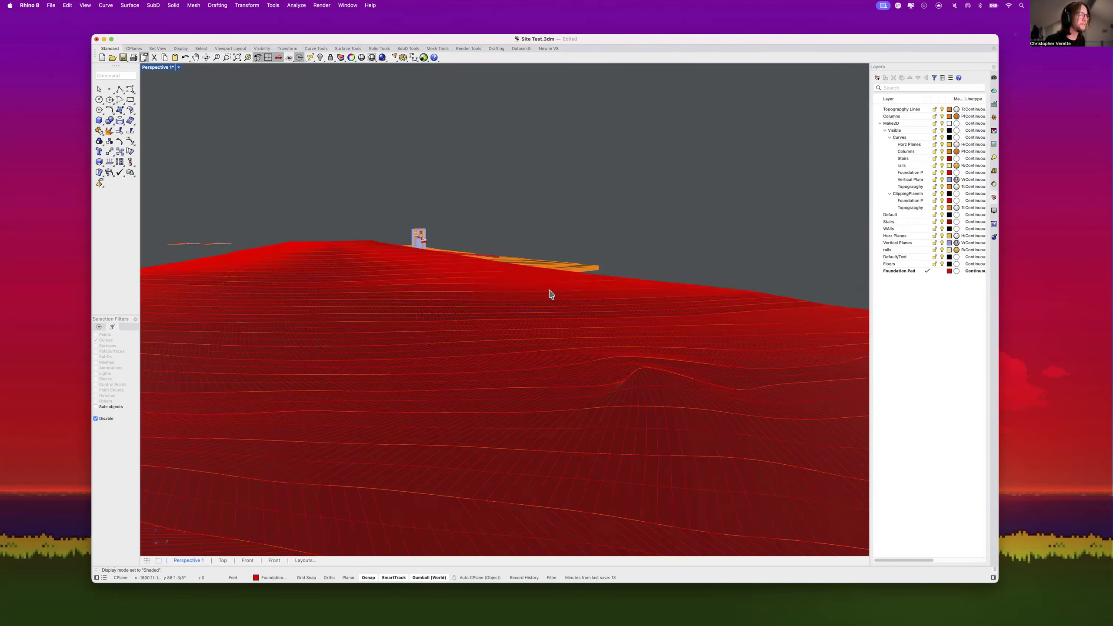
click(643, 377)
key(Delete)
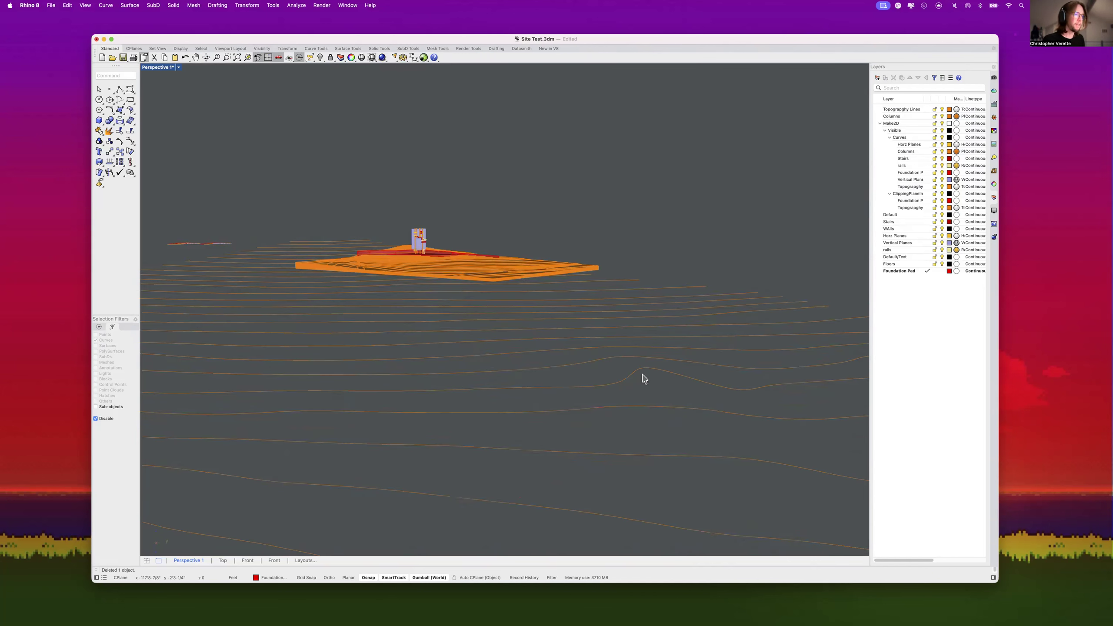
Step: Pull in the protruding control point of the contour curve that causes the mid-slope bump, and clear the selection
drag(533, 356, 718, 426)
click(634, 381)
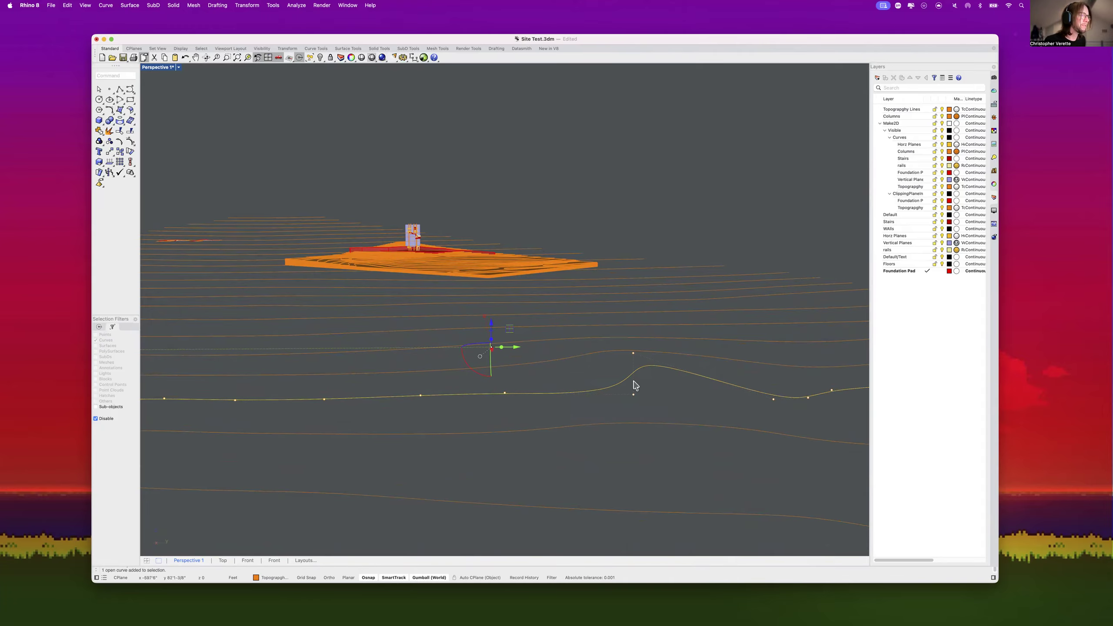
right_drag(654, 381, 574, 366)
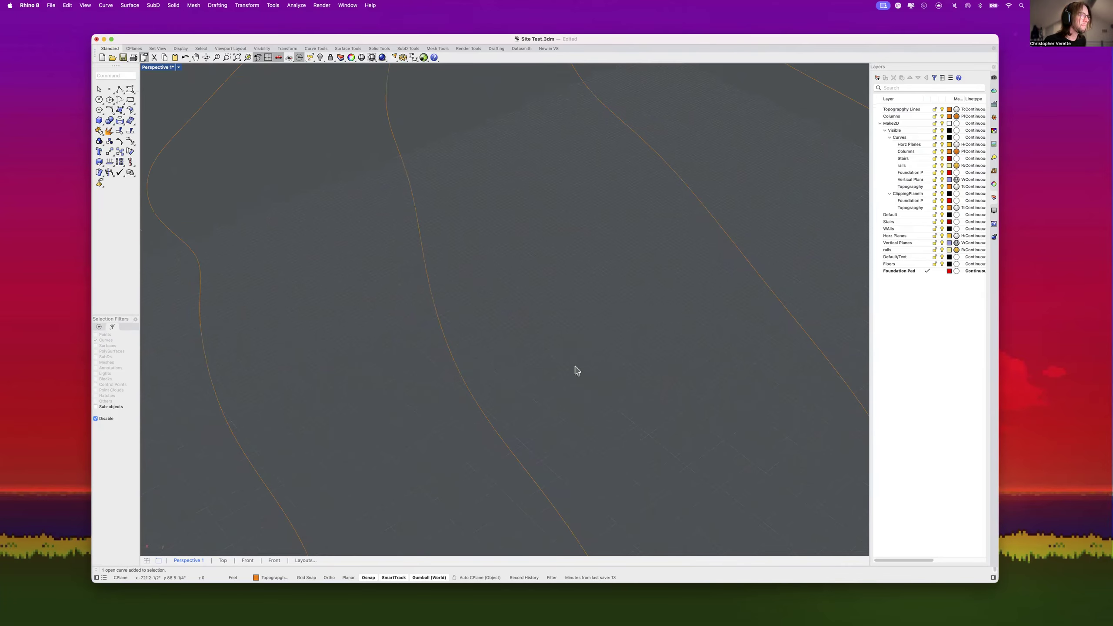
click(247, 57)
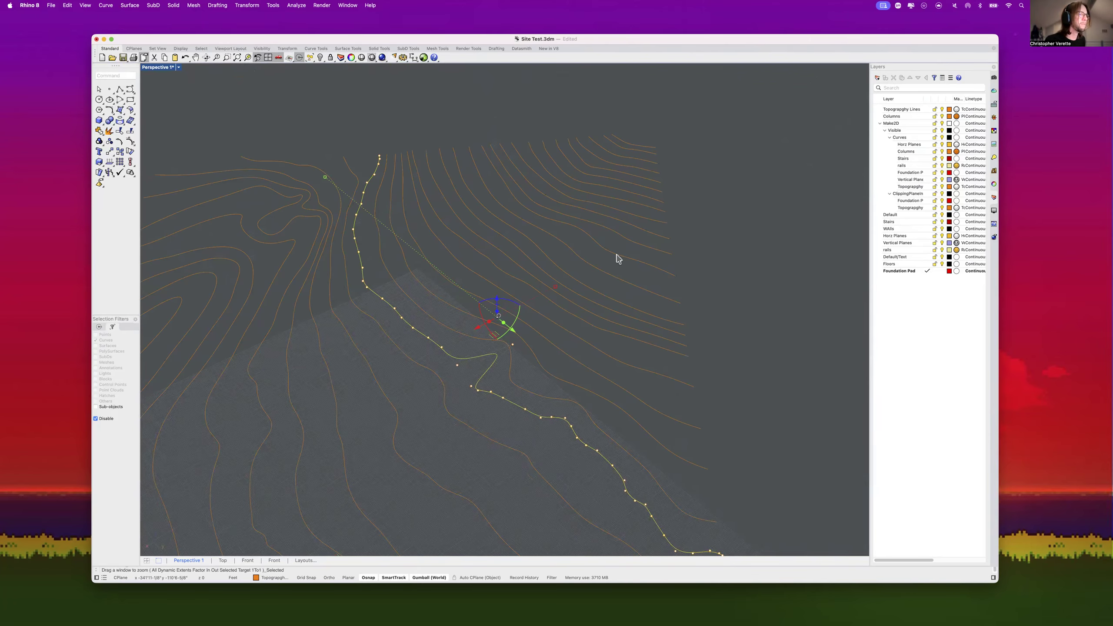
scroll(521, 313, up, 5)
drag(561, 241, 496, 289)
key(Escape)
key(Escape)
Step: Preview the 300-point straight-section loft of all contour curves, inspect the corner with the straight edge segment, and cancel
scroll(521, 375, down, 5)
mouse_move(521, 372)
right_down()
mouse_move(462, 311)
mouse_move(521, 315)
mouse_move(460, 325)
mouse_move(515, 374)
right_up()
drag(691, 463, 326, 240)
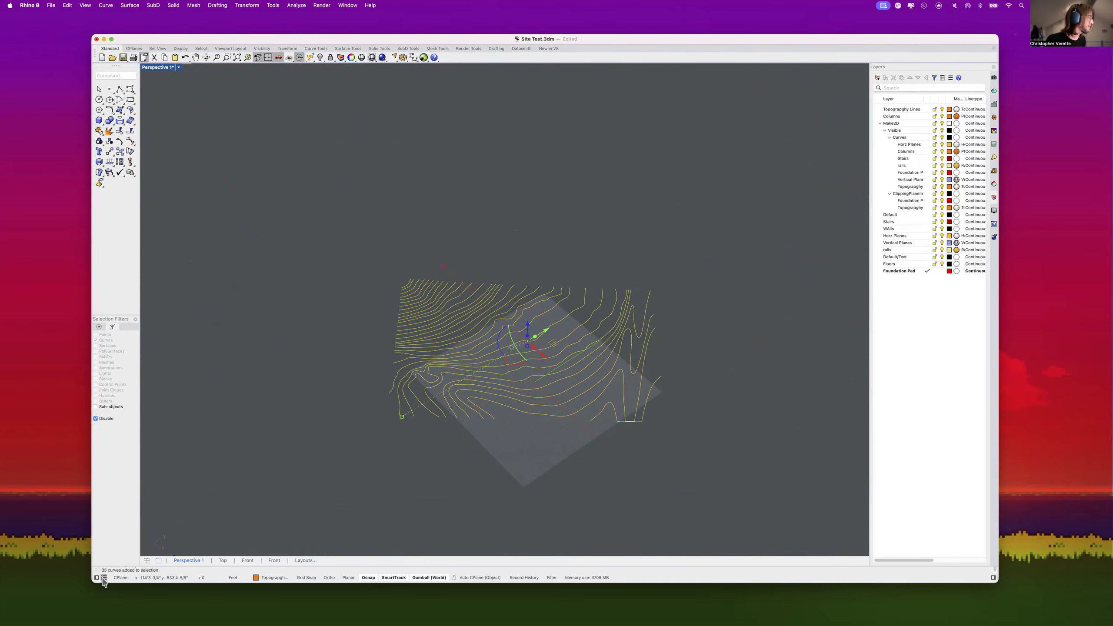
scroll(489, 434, up, 3)
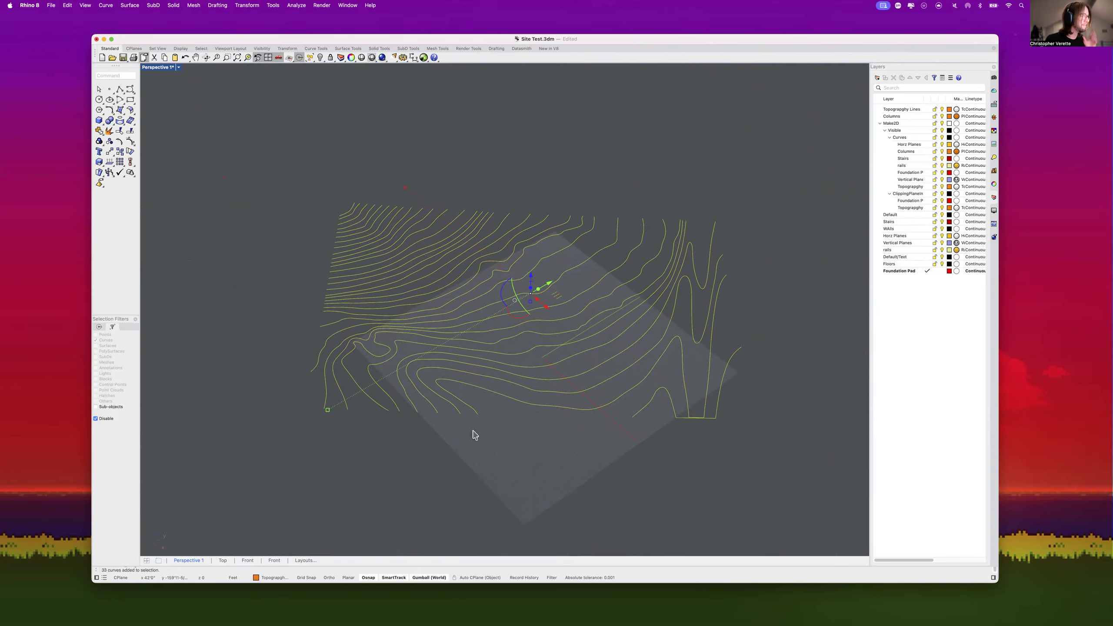
text(loft)
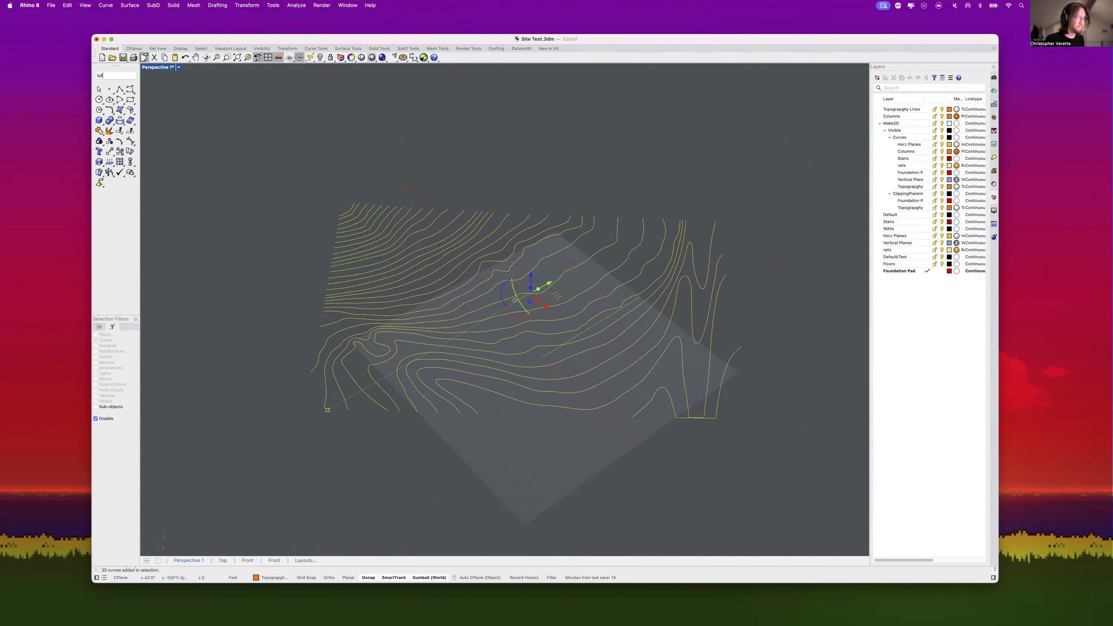
key(Return)
scroll(635, 427, up, 4)
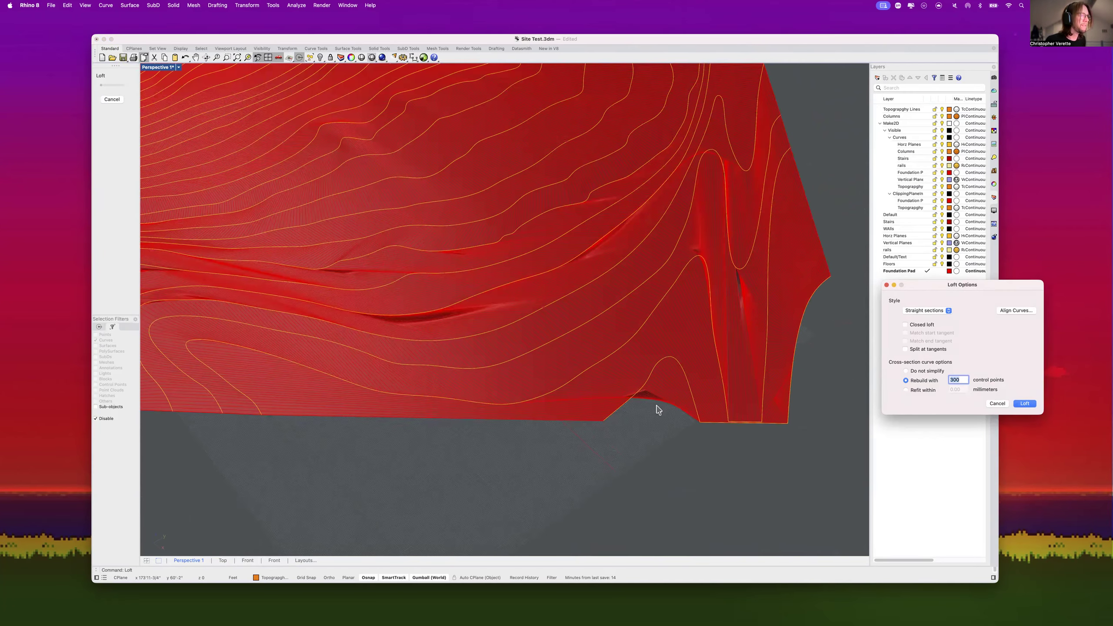
mouse_move(656, 413)
right_down()
mouse_move(676, 420)
mouse_move(670, 410)
right_up()
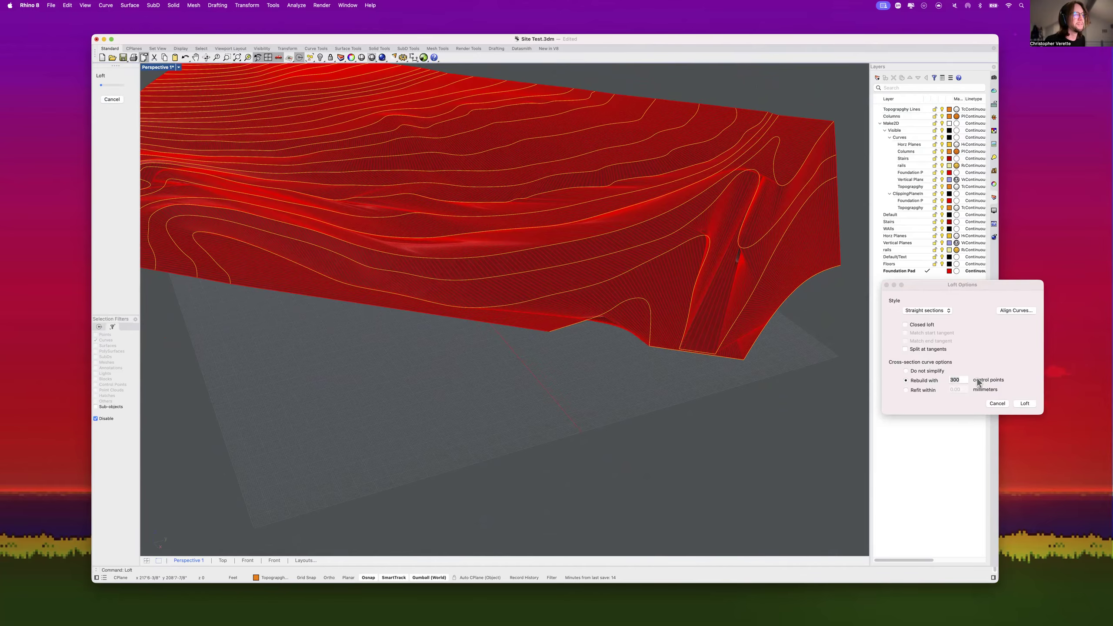
click(996, 404)
Step: Explode the contour curve that runs straight along the site's edge and delete its straight connecting segment
drag(699, 339, 698, 339)
text(explode)
key(Return)
click(708, 372)
drag(696, 337, 696, 338)
key(Delete)
Step: Preview the 300-point loft of all contour curves with the edge segment removed, inspect both ends for twists, and cancel
scroll(730, 389, down, 10)
drag(774, 410, 455, 208)
text(l)
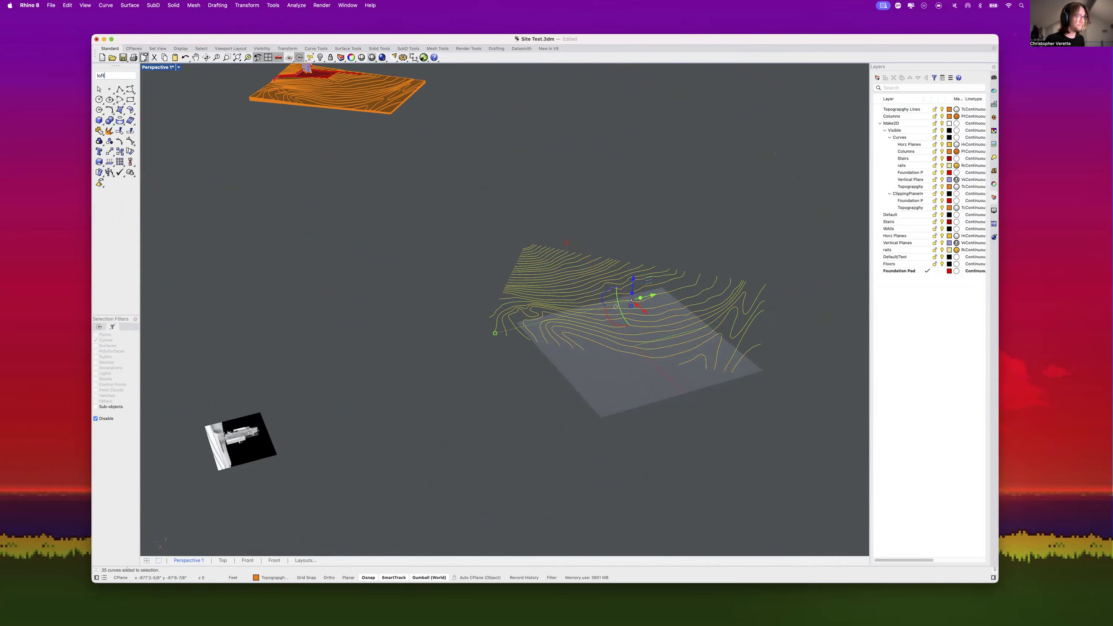
text(oft)
key(Return)
scroll(740, 348, up, 12)
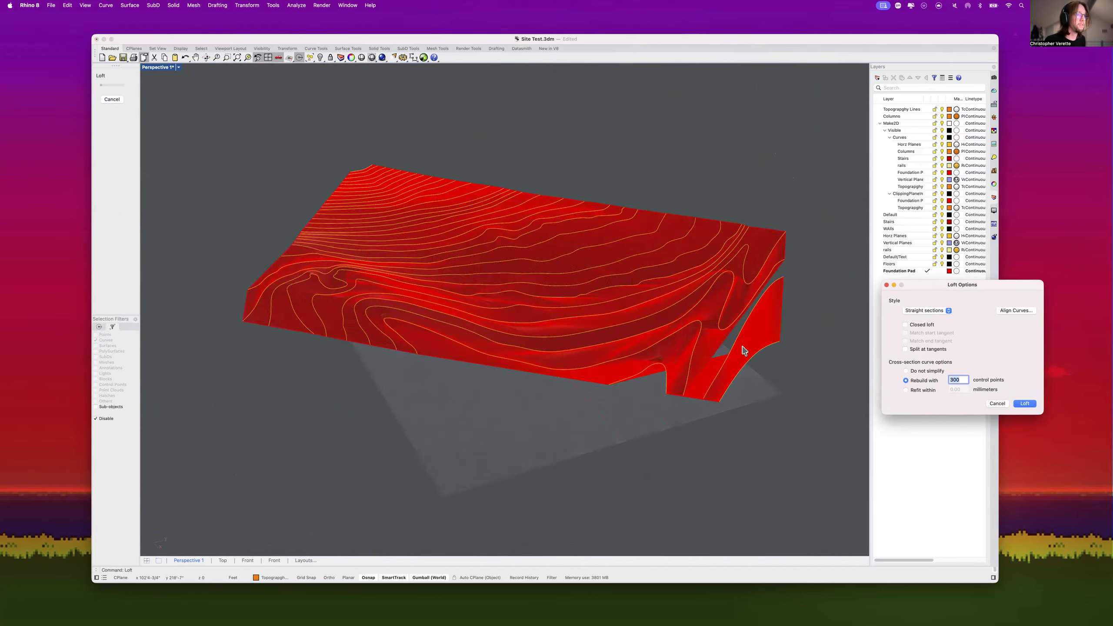
right_drag(692, 349, 459, 367)
scroll(676, 347, down, 3)
scroll(525, 355, up, 6)
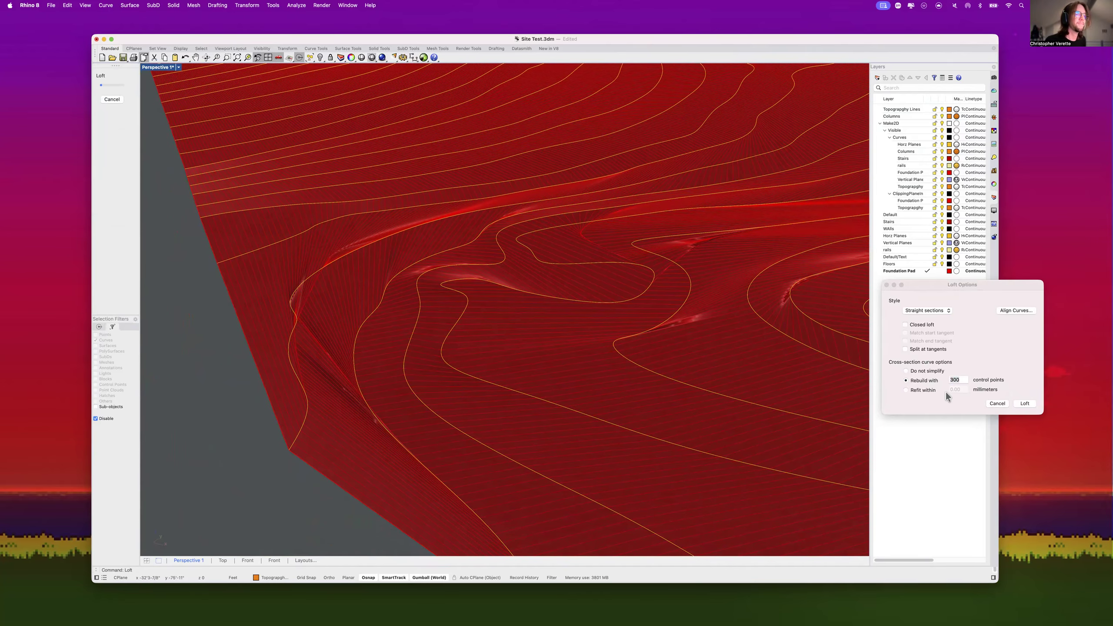
click(991, 403)
Step: Flip the direction of the long contour curve next to the twisted loft area, and deselect it
click(363, 398)
text(Flip)
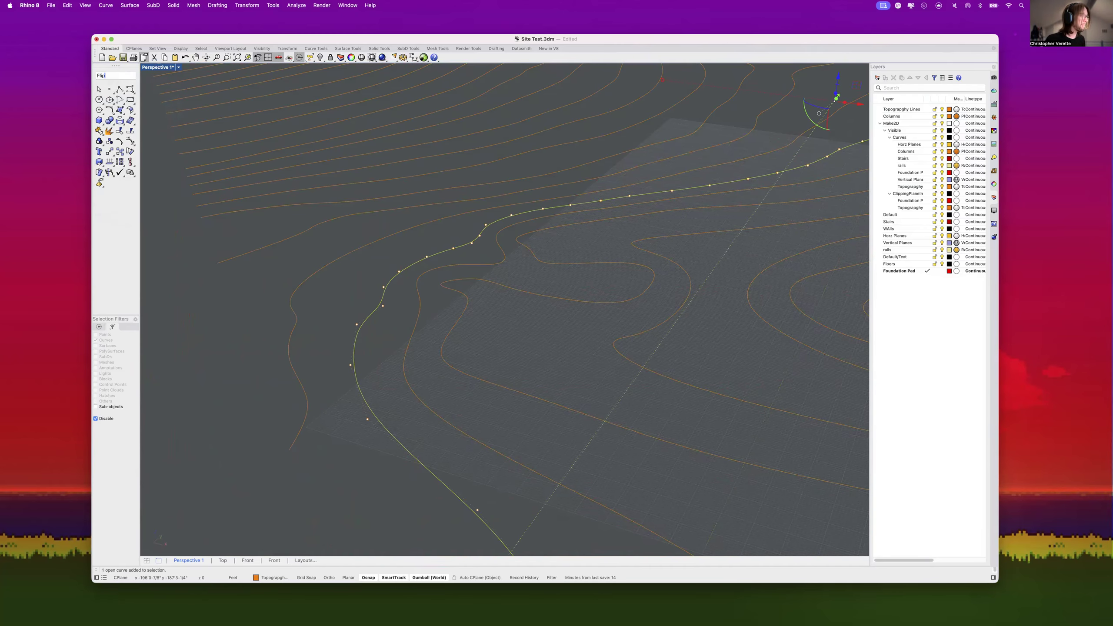
key(Return)
click(335, 476)
Step: Select all the topography contour curves and switch to Grasshopper
scroll(364, 432, down, 9)
drag(249, 244, 775, 480)
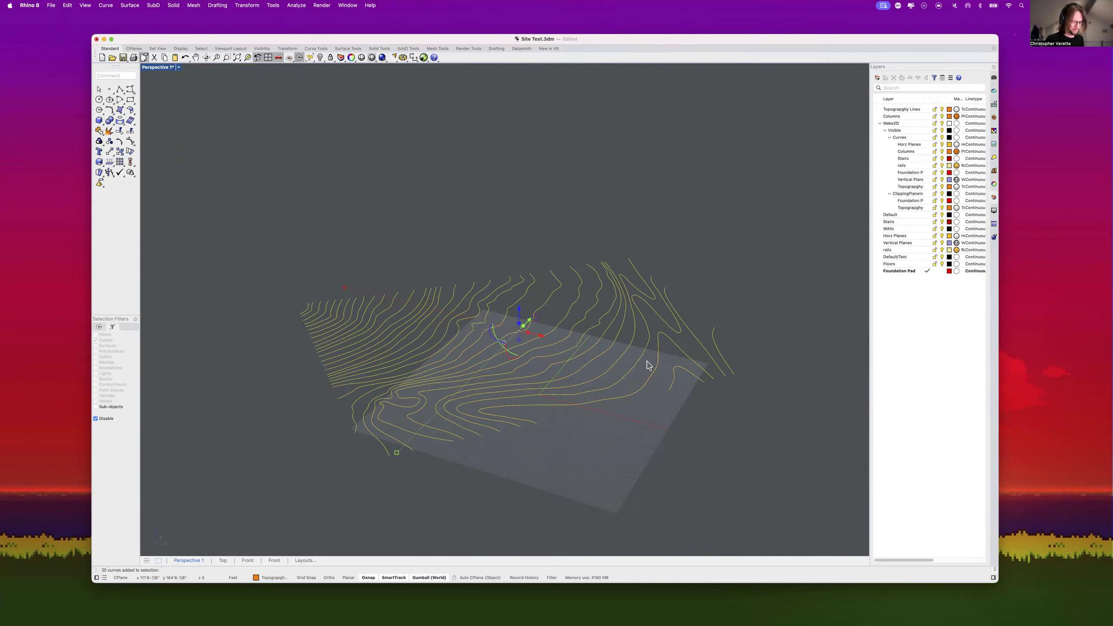
text(Grasshopper)
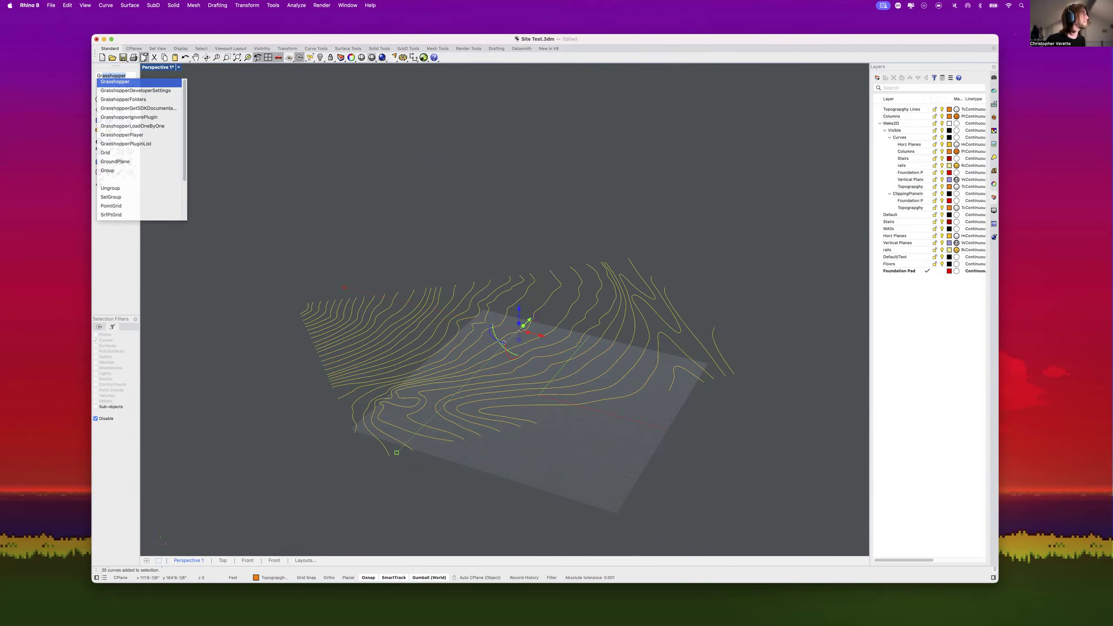
key(Return)
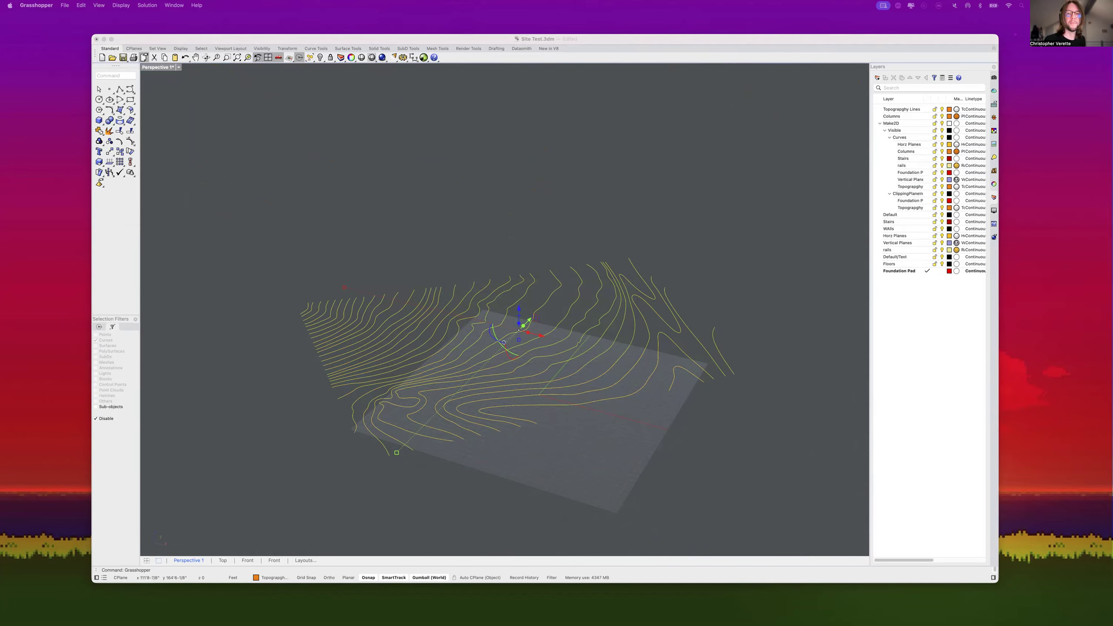
Step: Move the Grasshopper window so more of the contour curves stays visible, and dismiss the getting-started tutorial browser
drag(486, 130, 515, 117)
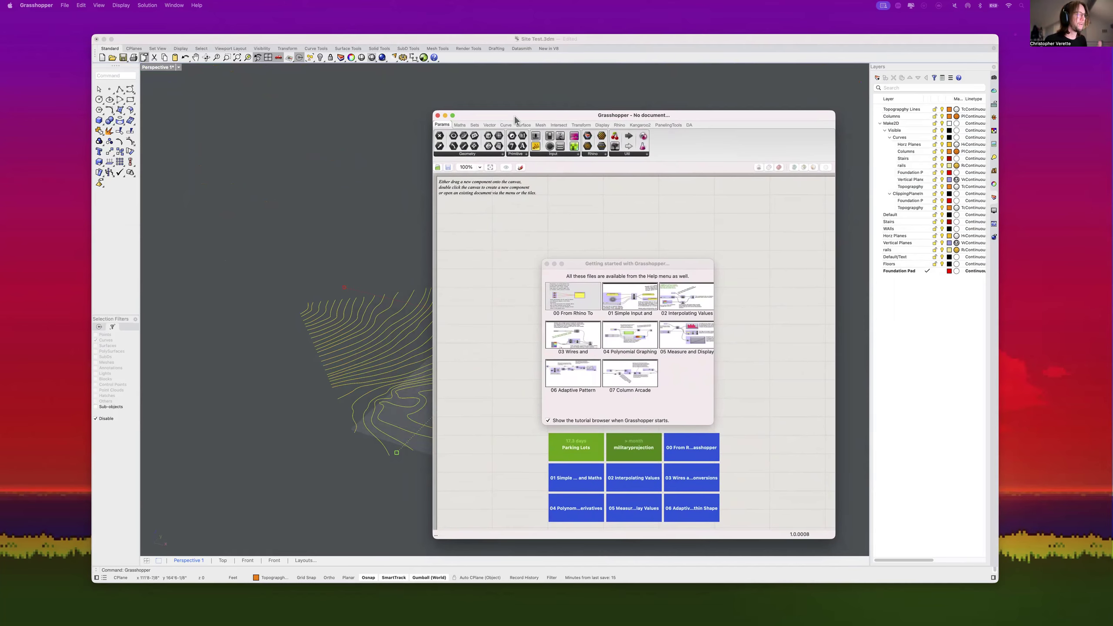
drag(515, 119, 596, 74)
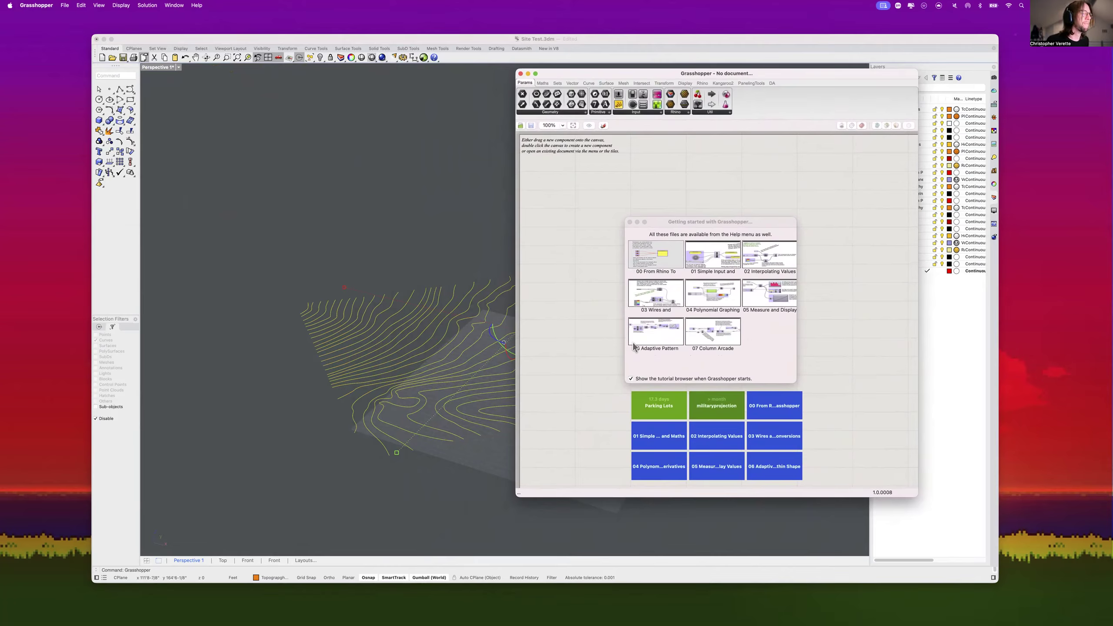
click(630, 222)
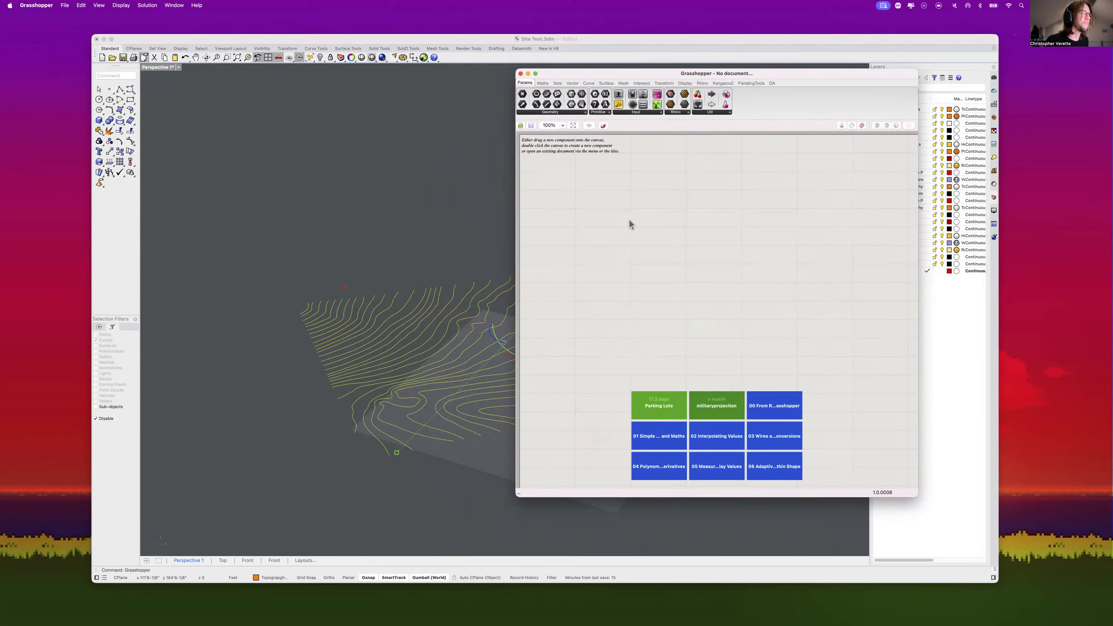
Step: Add a Brep parameter and a Curve parameter to the empty Grasshopper canvas
double_click(620, 219)
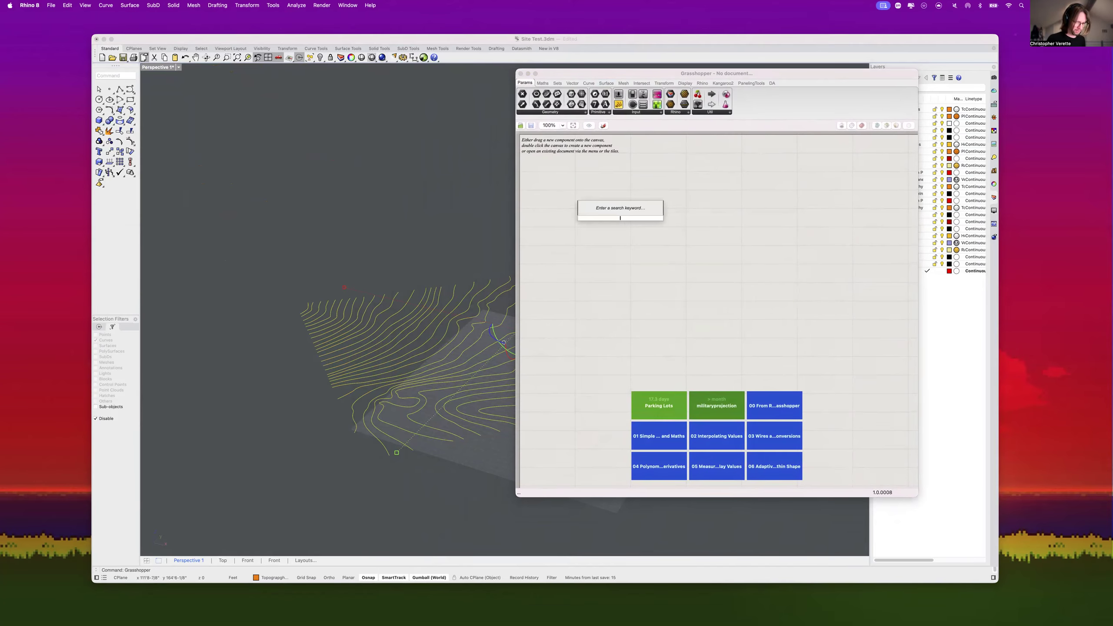
text(brep)
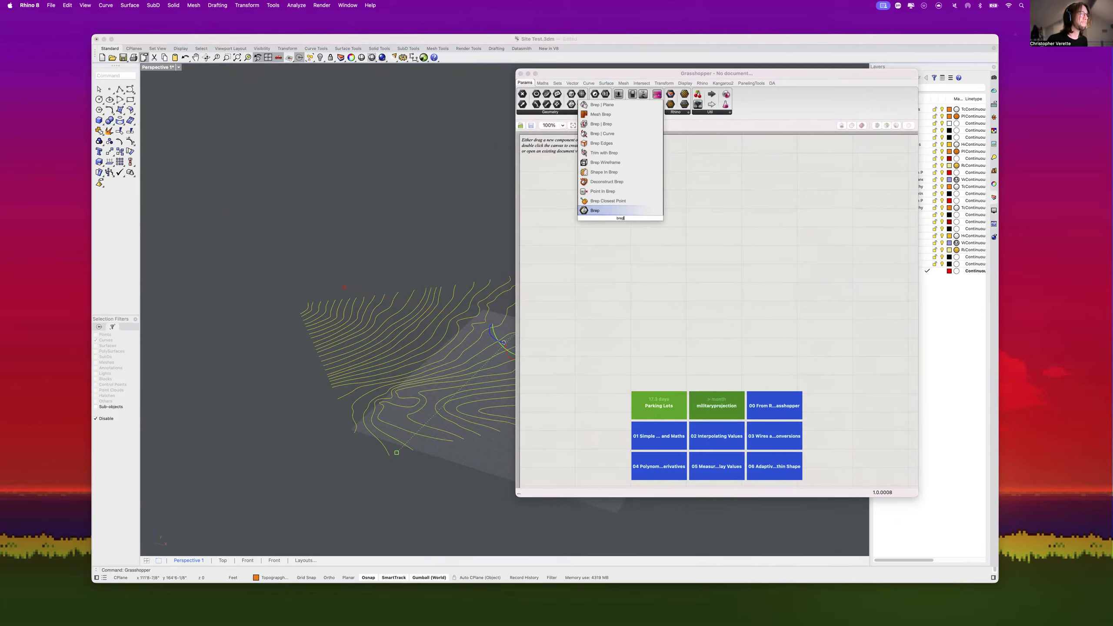
key(Return)
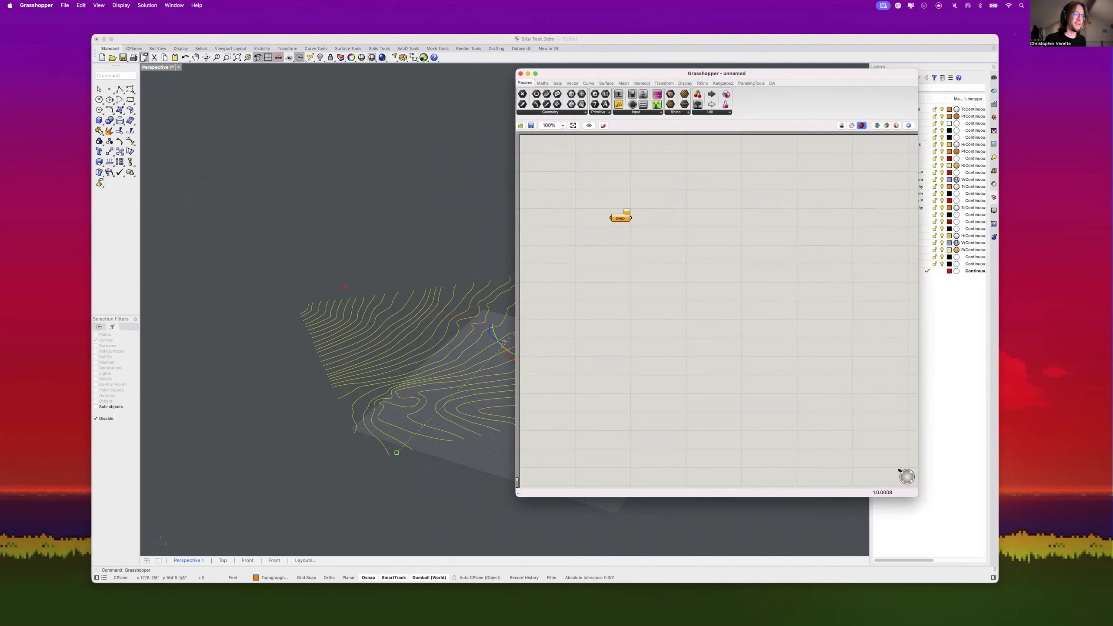
double_click(642, 252)
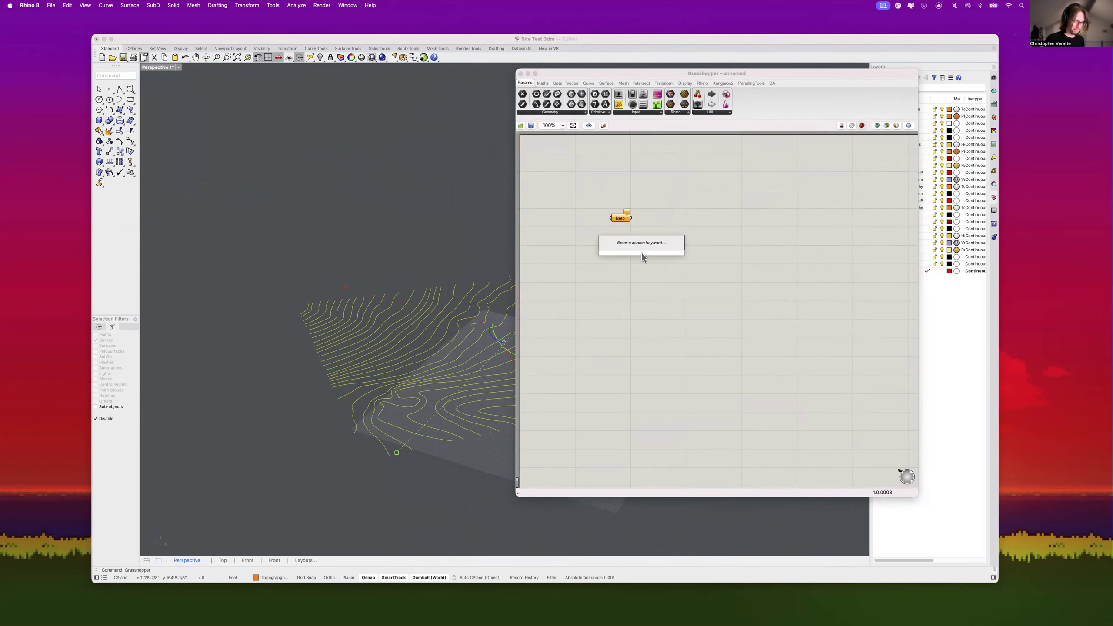
text(curve)
key(Return)
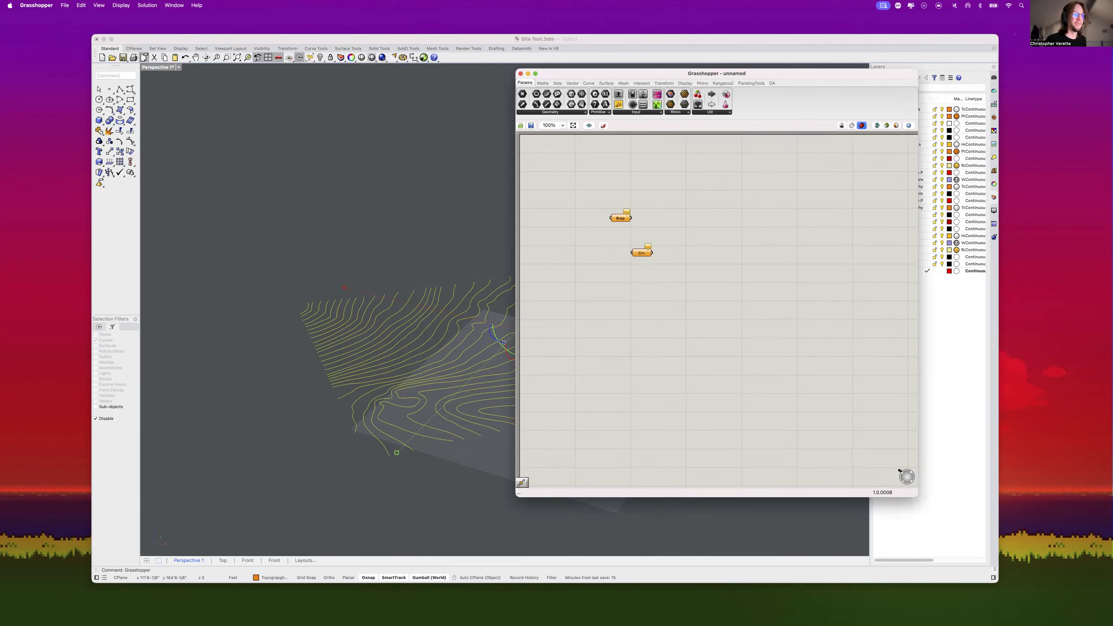
Step: Add a Loft component beside the Curve parameter
double_click(692, 256)
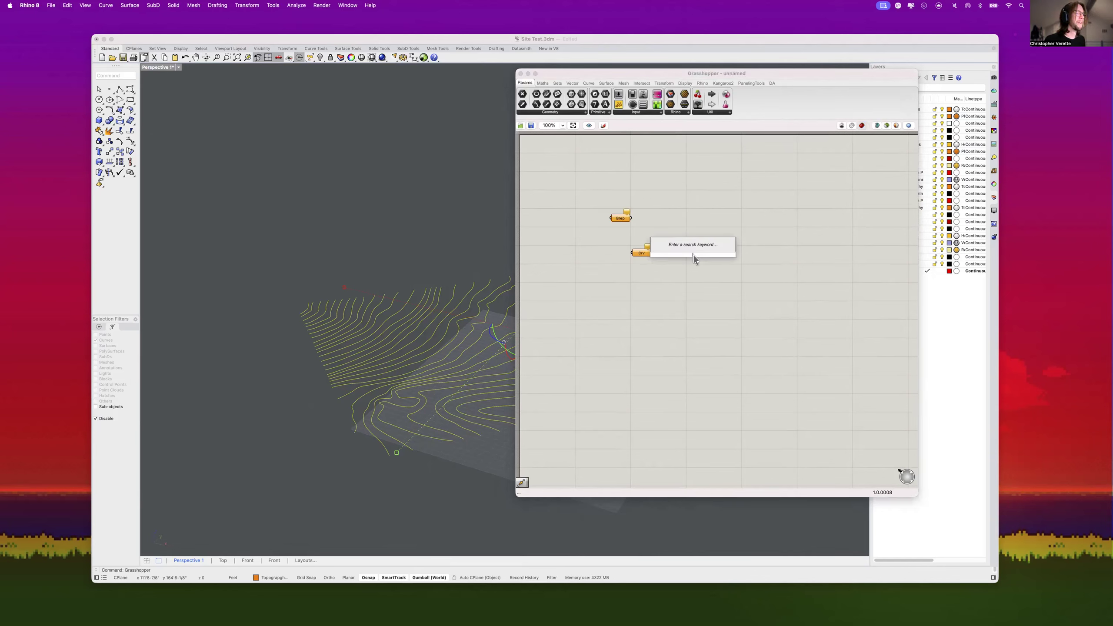
text(loft)
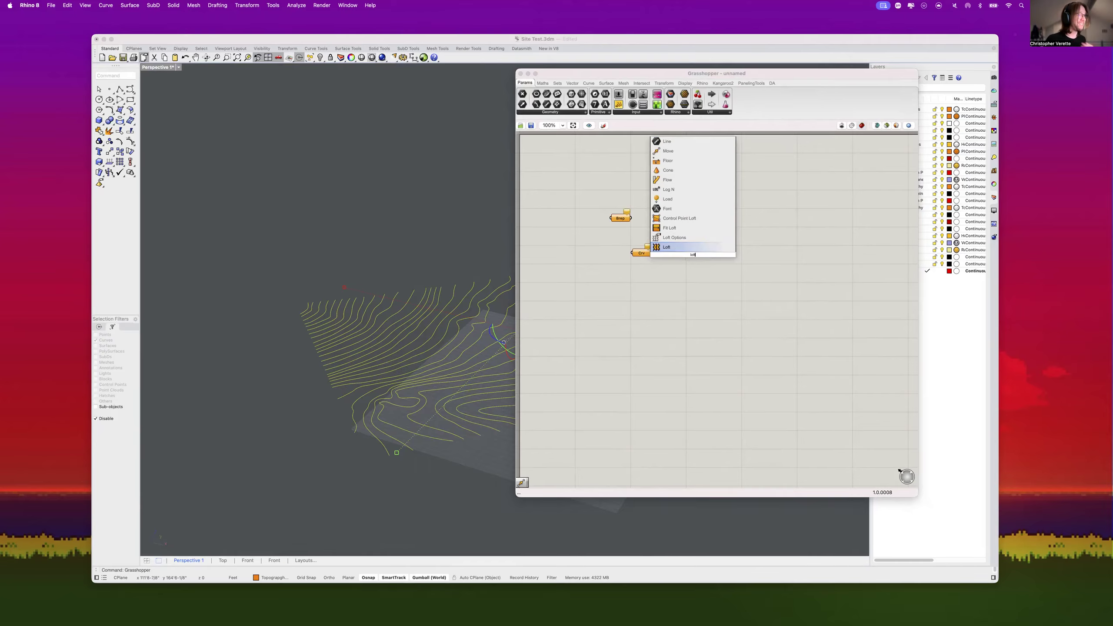
key(Return)
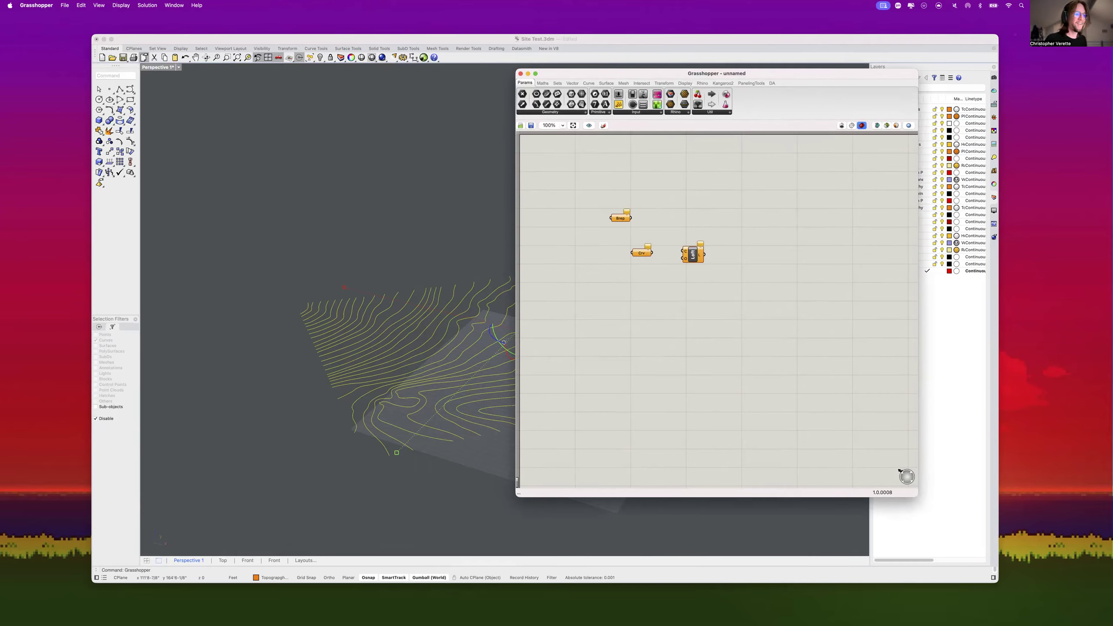
scroll(682, 247, up, 5)
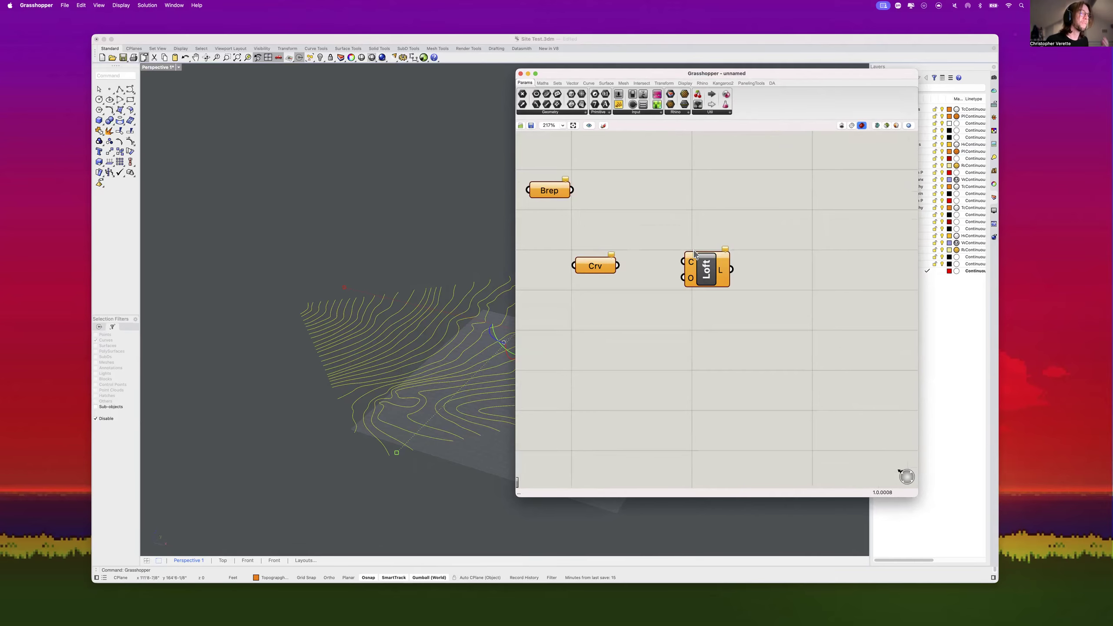
Step: Reference the selected contours as multiple curves in the Curve parameter and connect it to Loft's curves input
drag(598, 258, 598, 257)
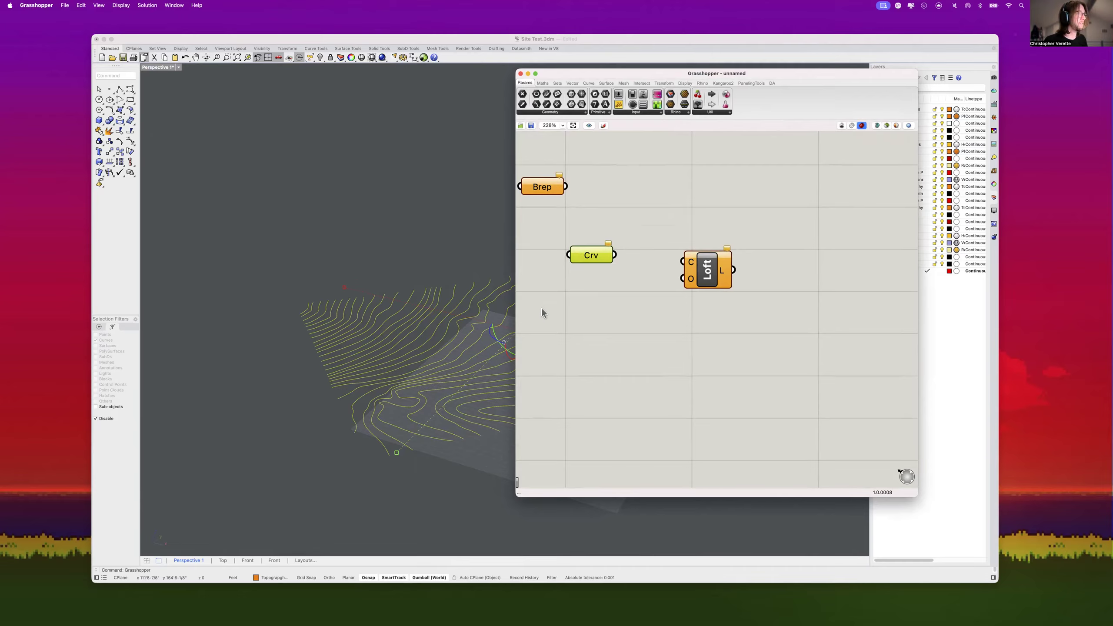
right_click(596, 256)
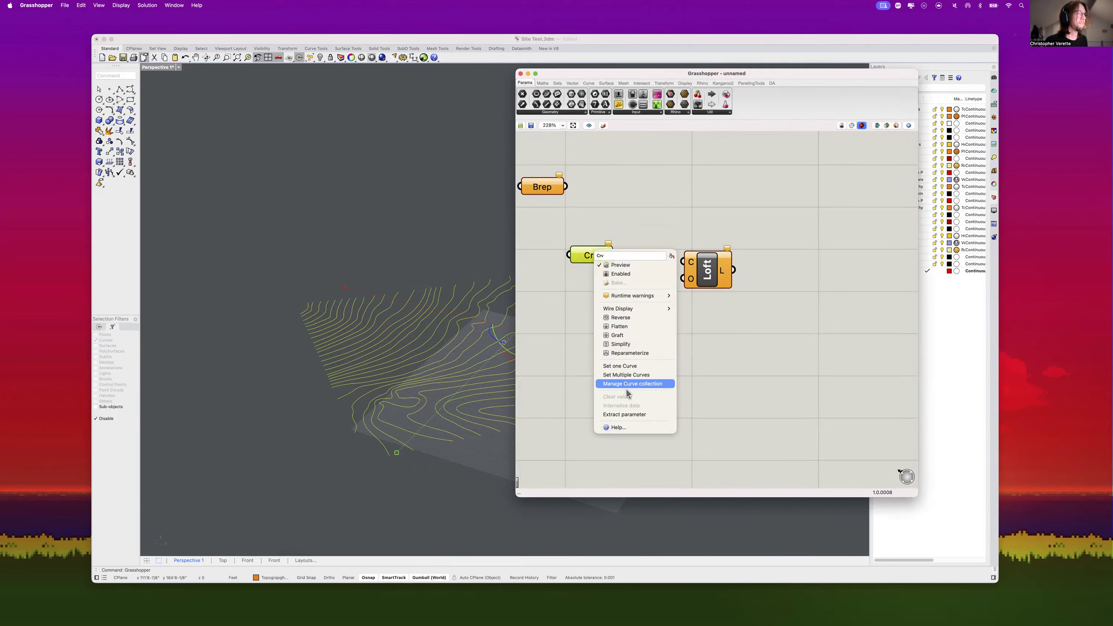
click(626, 375)
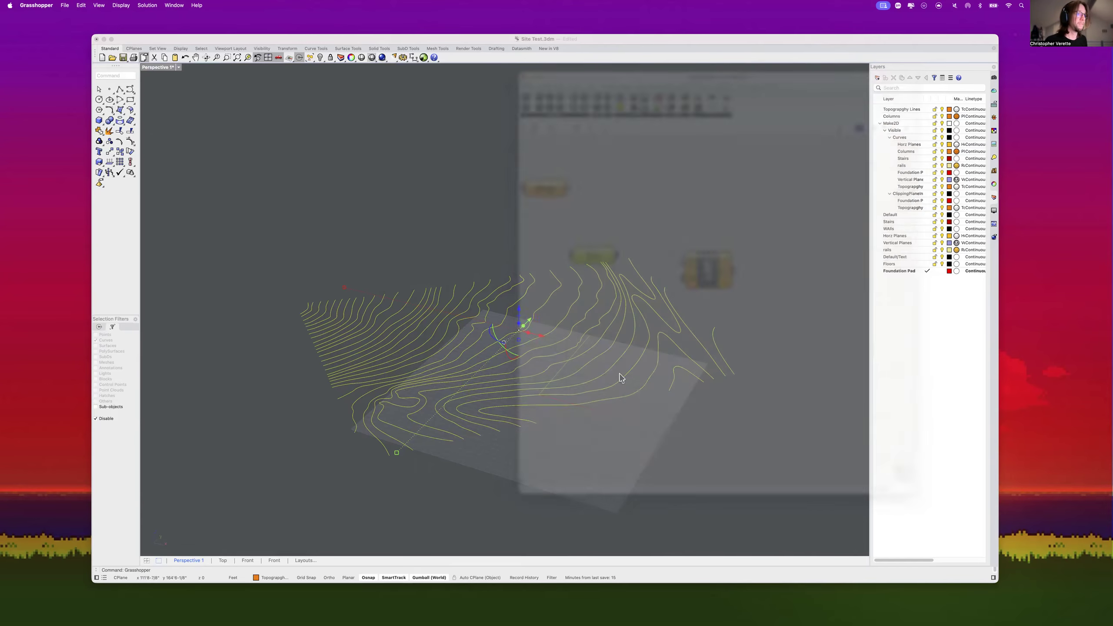
click(616, 288)
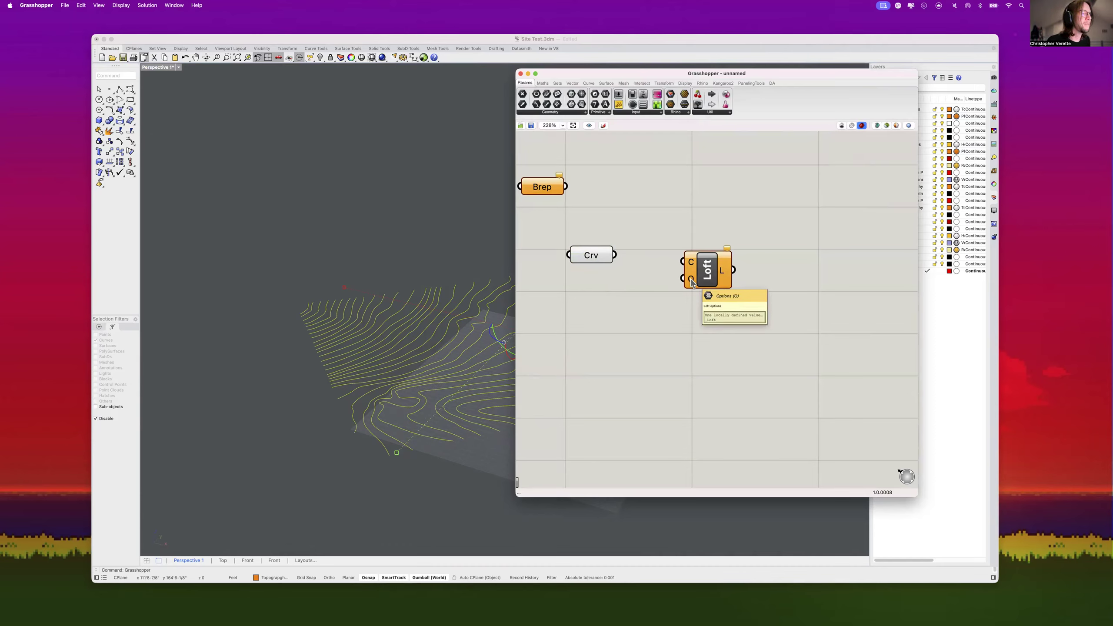
drag(615, 255, 728, 279)
Step: Add a Surface parameter after the Loft component and connect the loft output to it
double_click(786, 271)
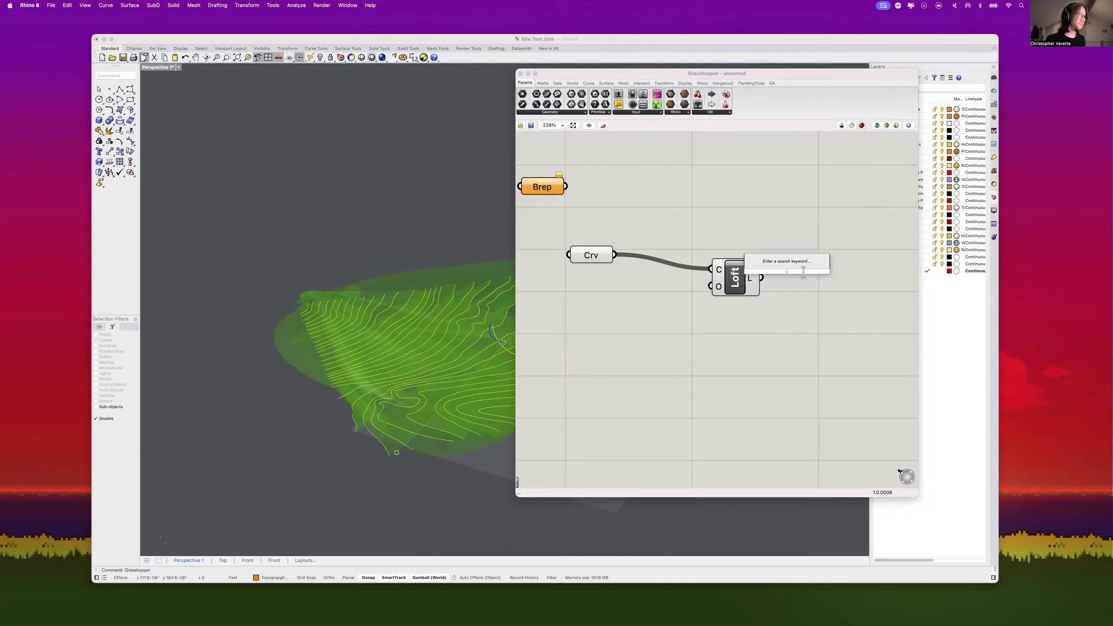
text(surface)
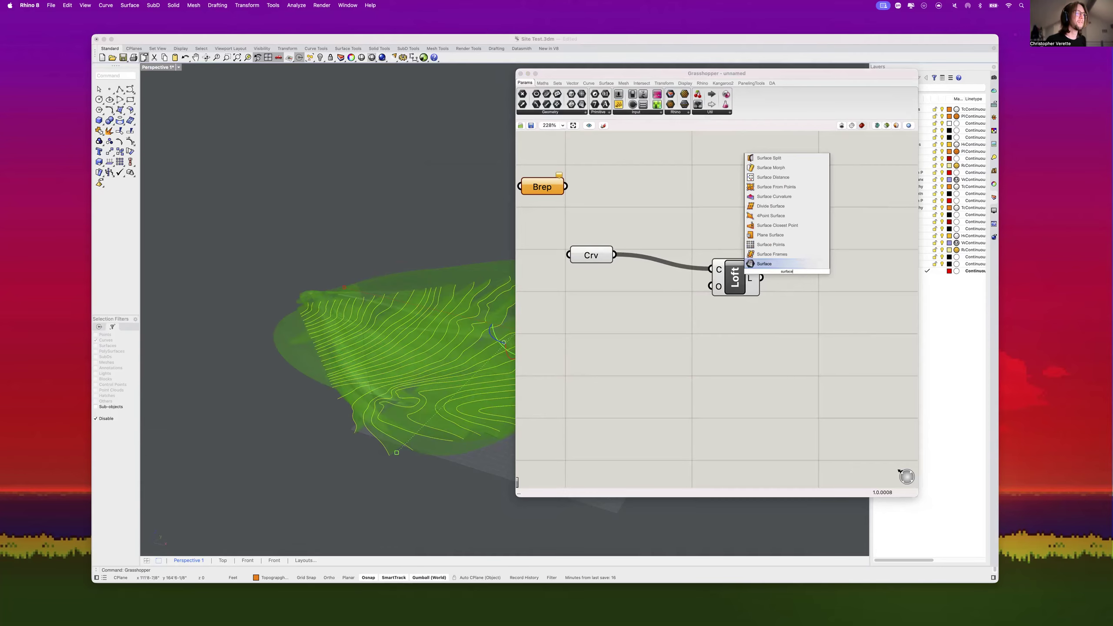
key(Return)
drag(793, 276, 843, 266)
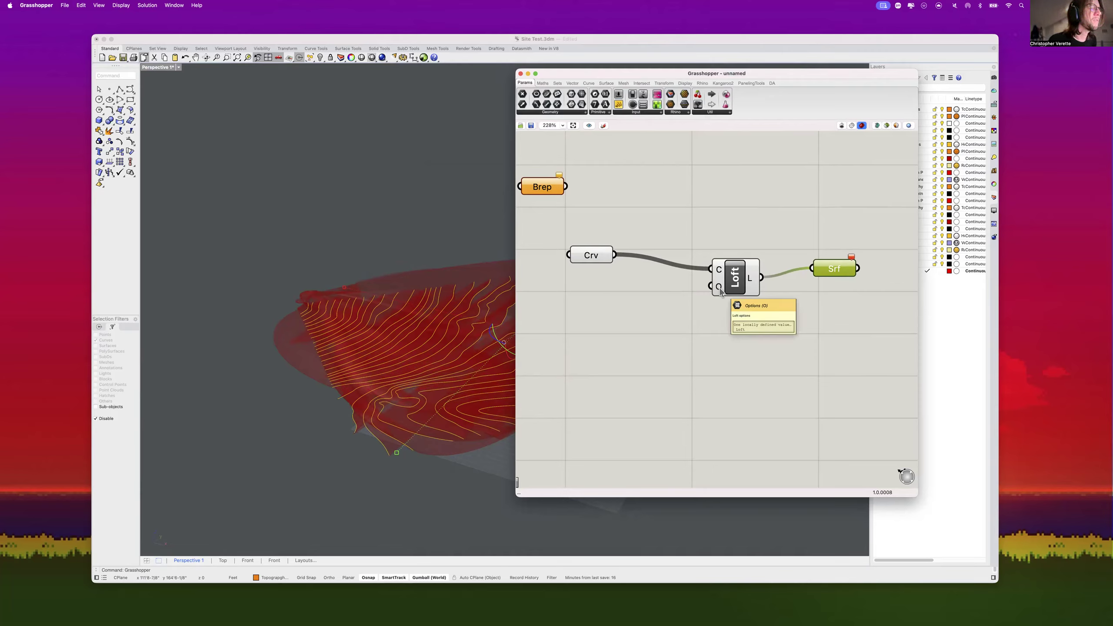
Step: Add a number slider from 0 to 10 with value 1 and connect it to Loft's options input
double_click(673, 301)
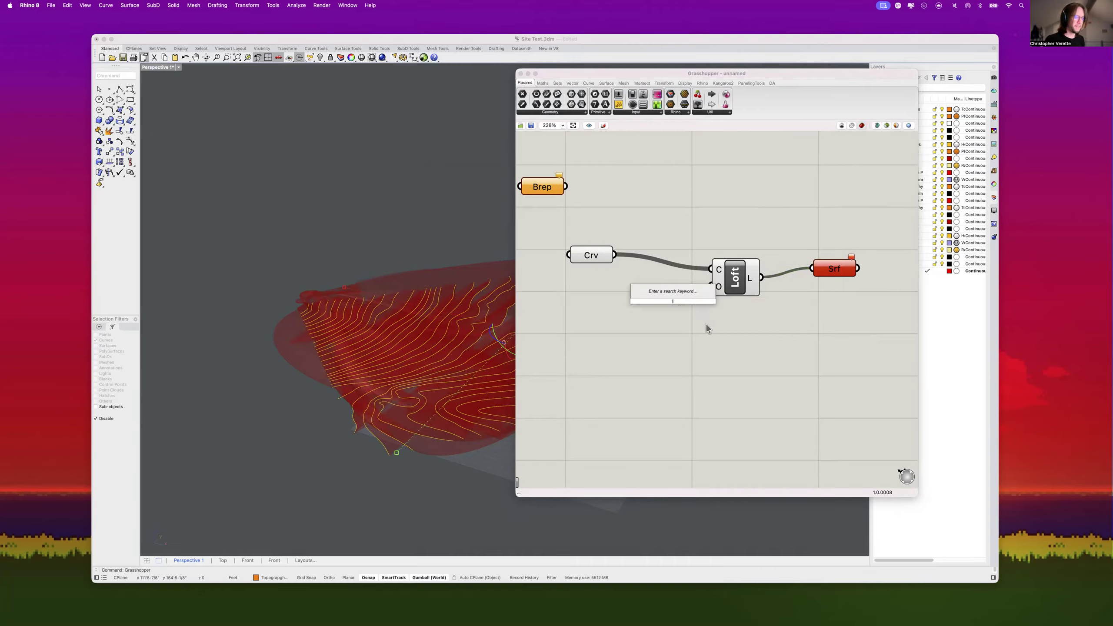
text(0<1)
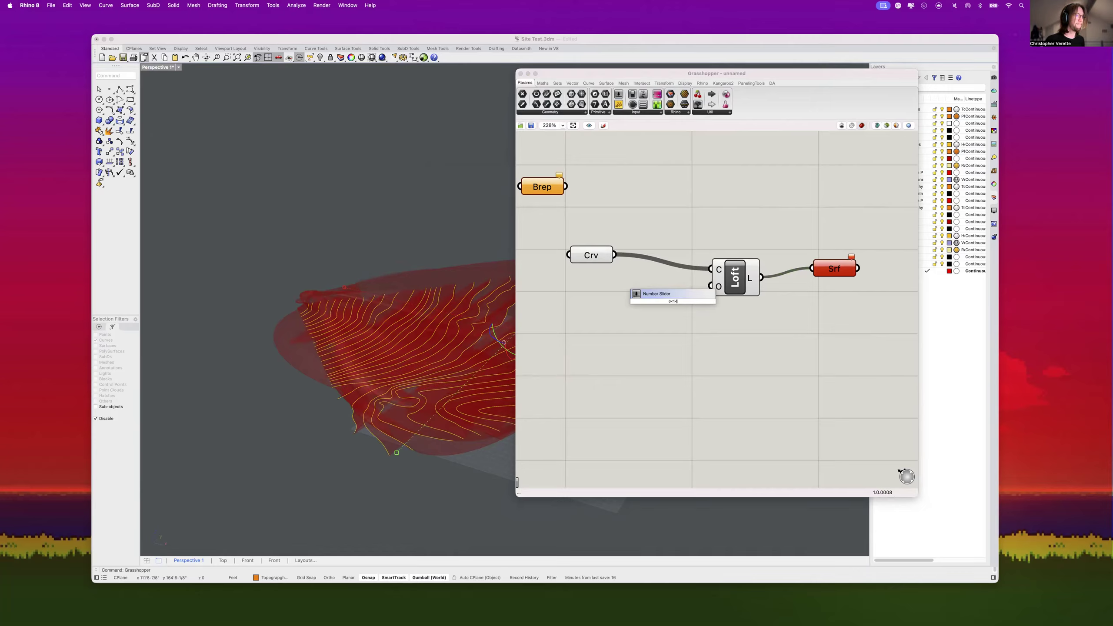
text(<10)
key(Return)
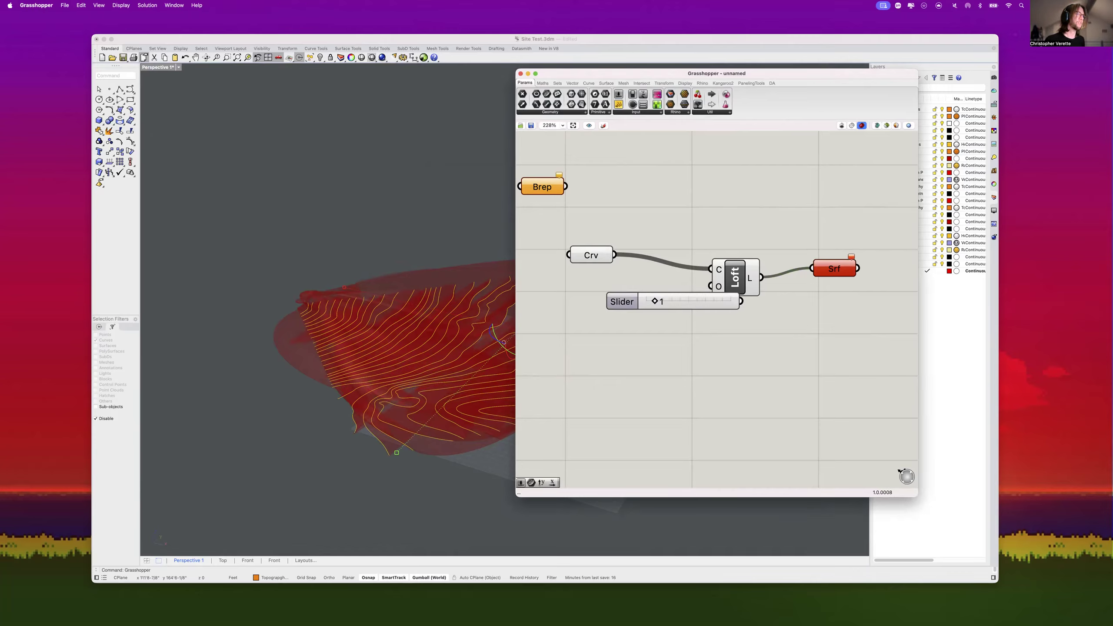
drag(621, 302, 558, 317)
drag(677, 317, 711, 286)
Step: Try the loft options slider at 4 and at 0, and delete the slider
drag(599, 317, 624, 317)
mouse_move(720, 287)
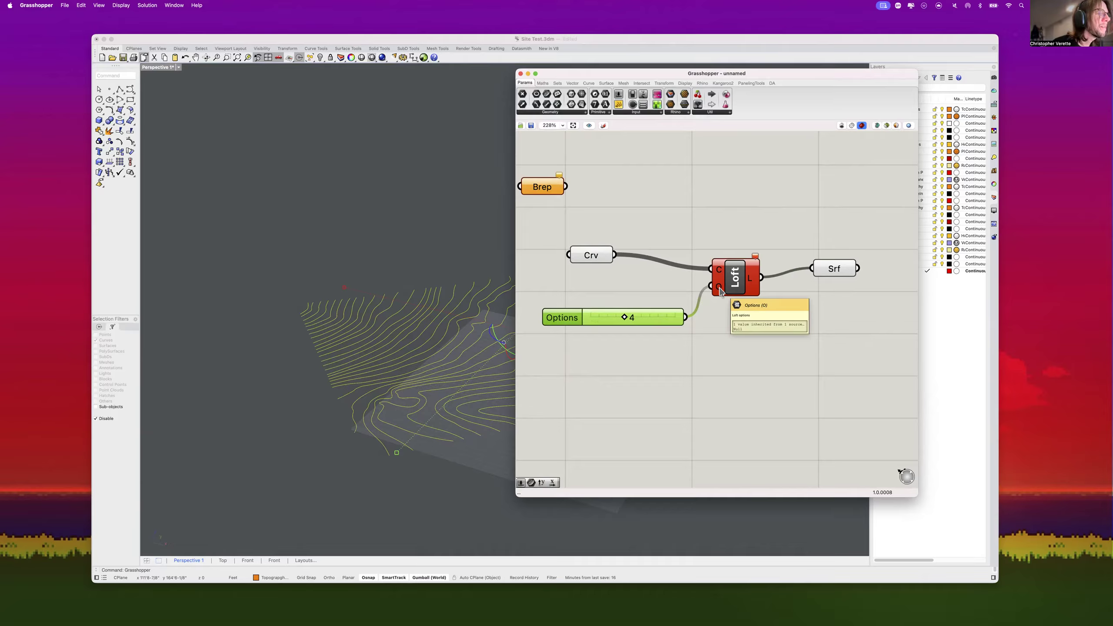
drag(624, 319, 592, 320)
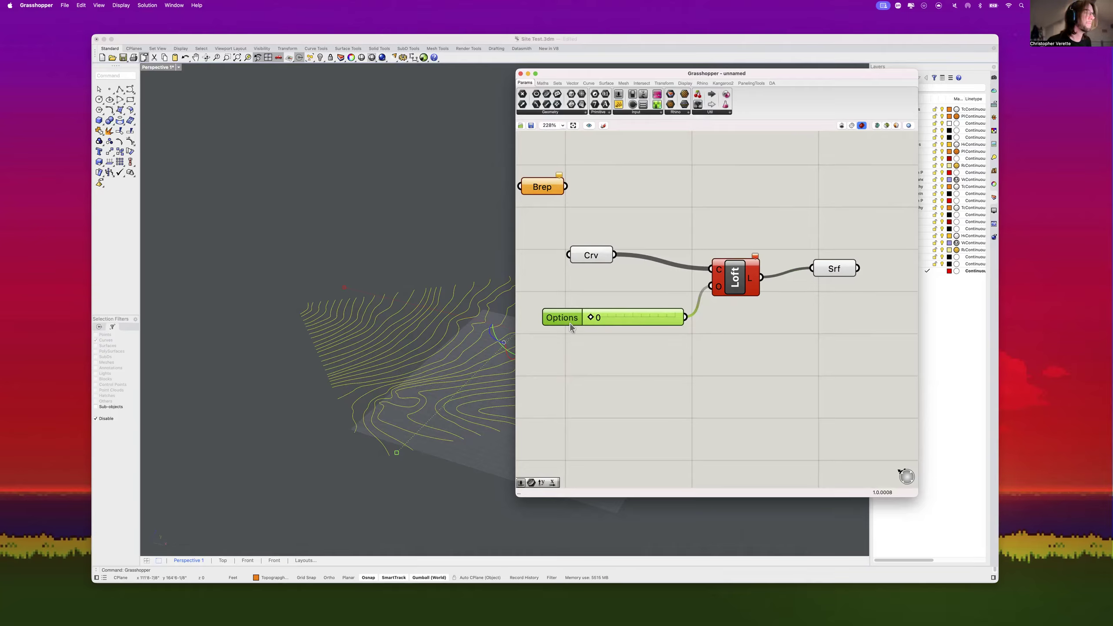
key(Delete)
scroll(365, 321, down, 5)
scroll(424, 335, up, 6)
shift+right_drag(422, 336, 319, 376)
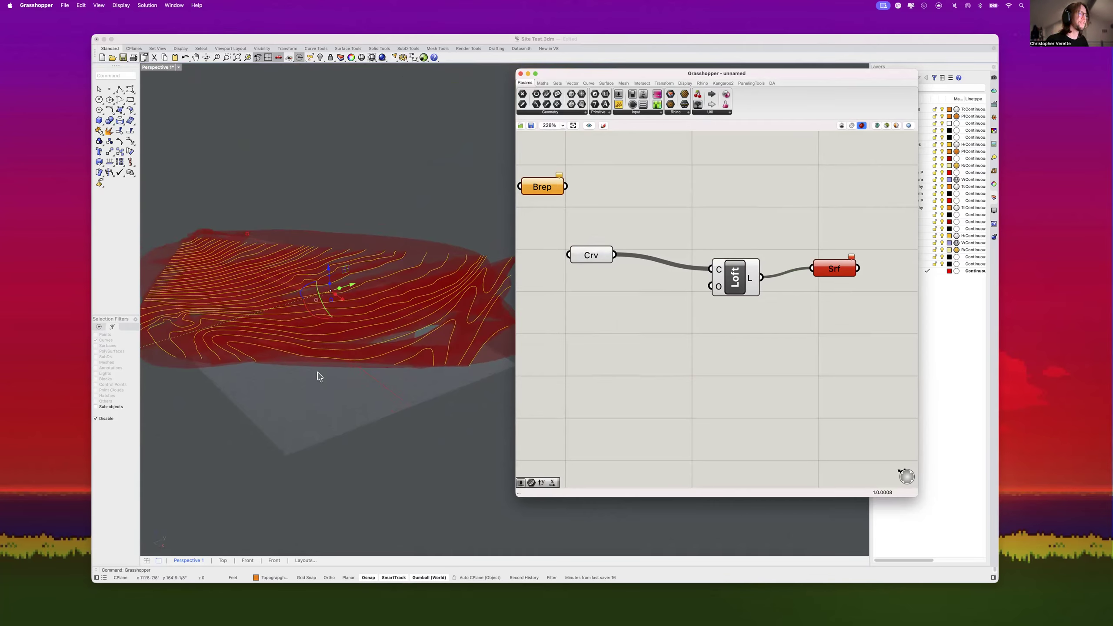
Step: Add a Loft Options component, connect its output to Loft's options input, and place it below the Curve parameter
double_click(609, 363)
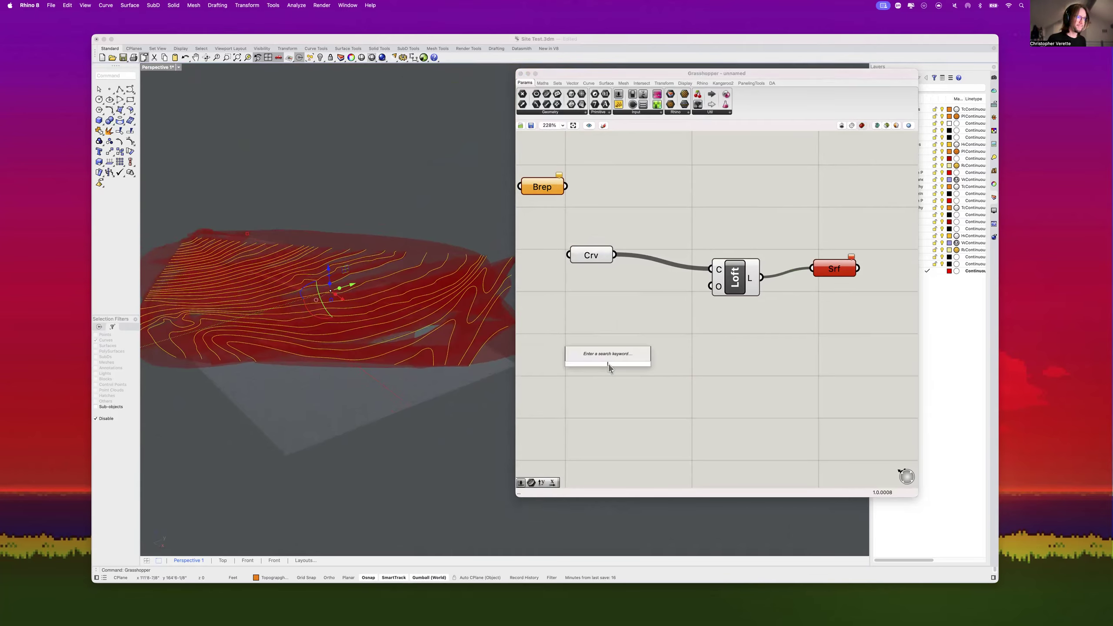
text(loft)
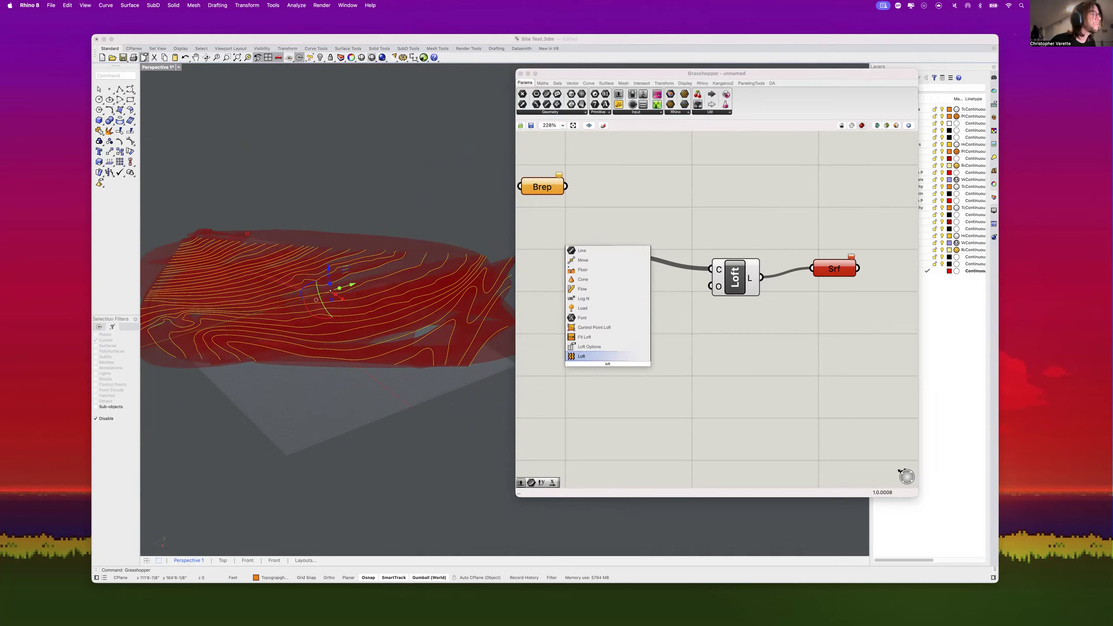
key(Up)
key(Up)
key(Up)
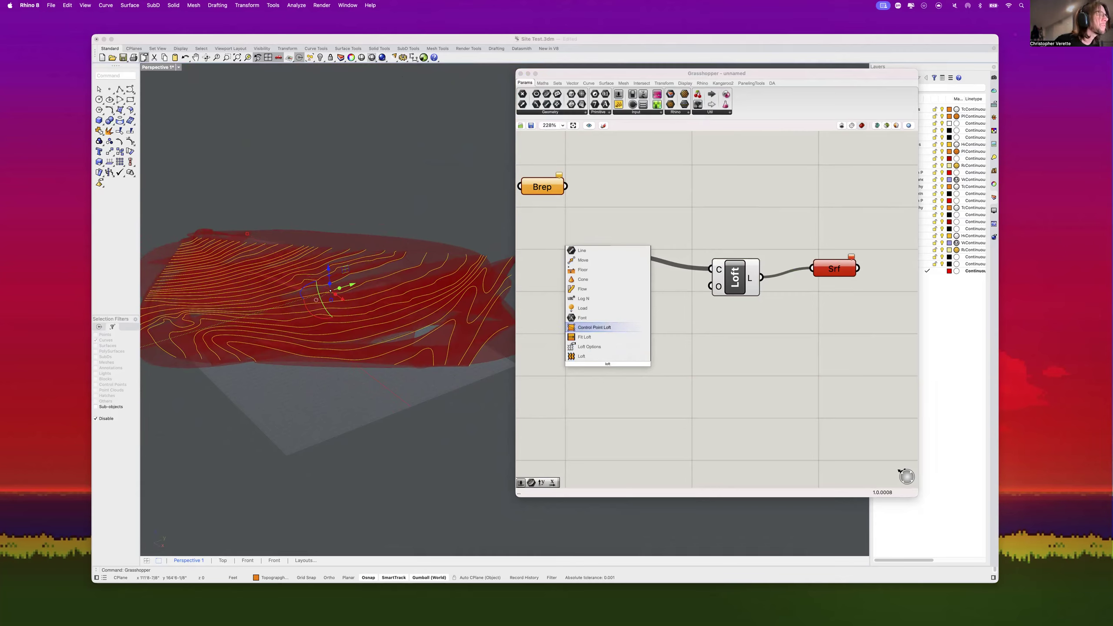
key(Up)
key(Down)
key(Down)
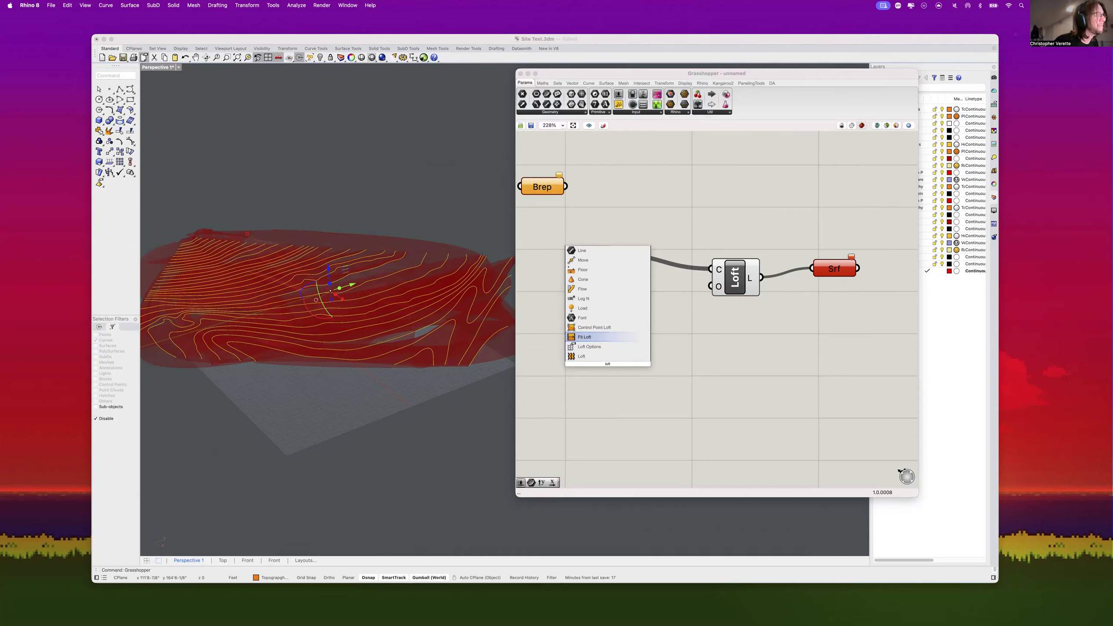
key(Down)
key(Return)
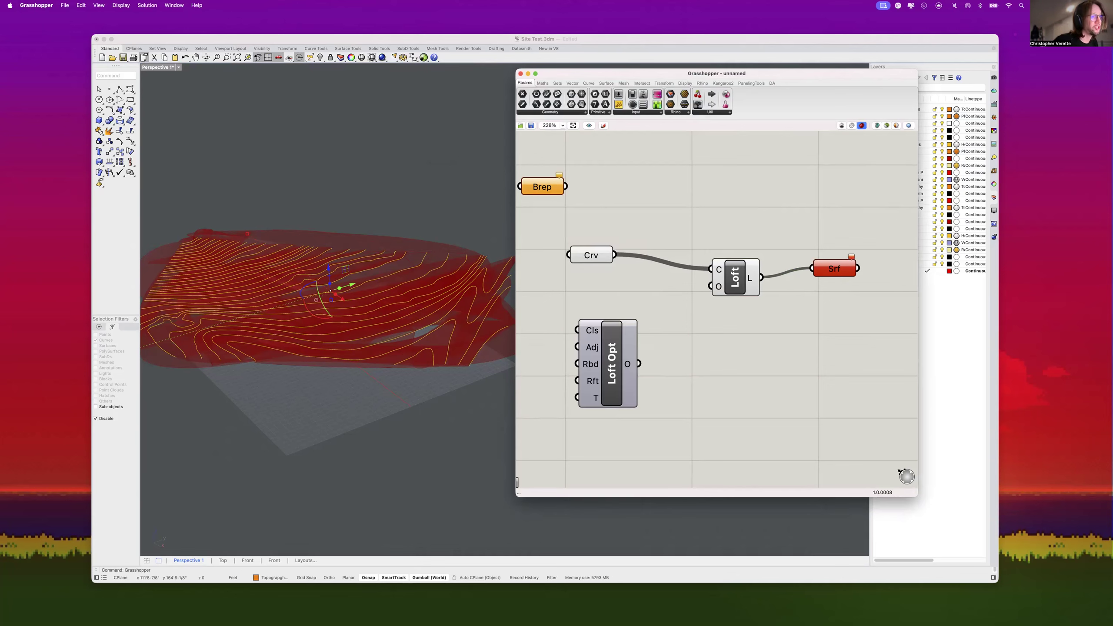
drag(641, 363, 705, 289)
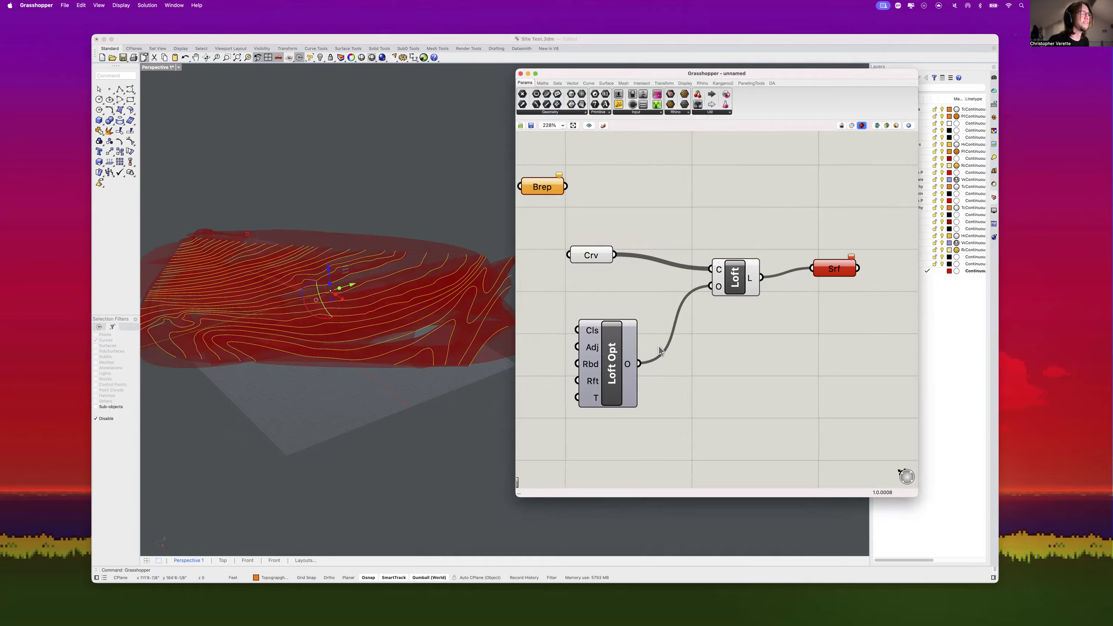
drag(622, 367, 660, 351)
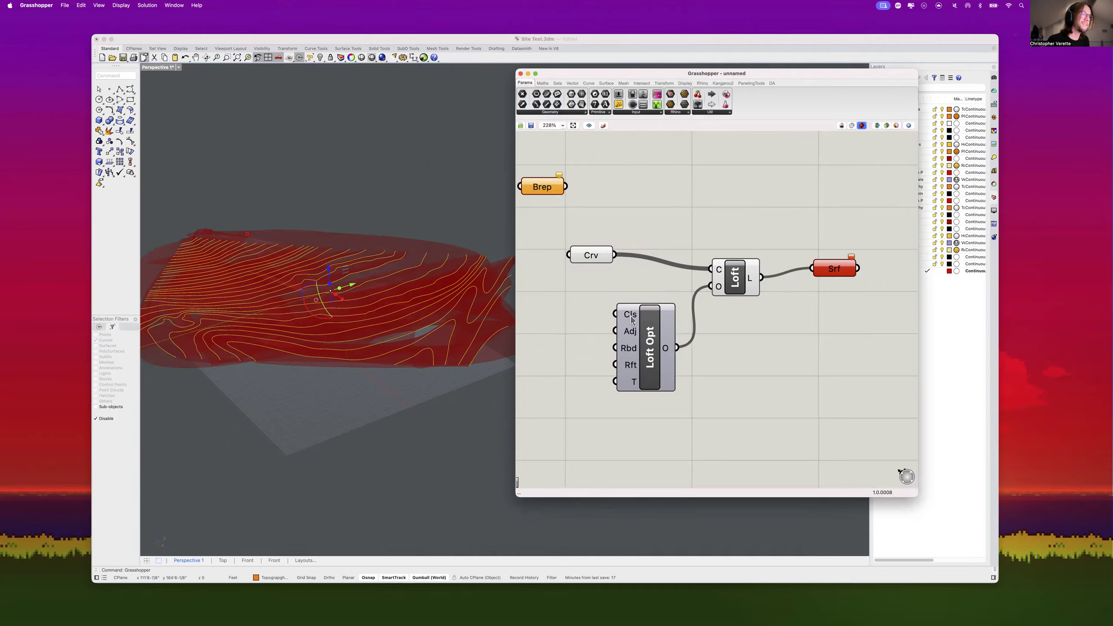
Step: Add a Boolean Toggle next to the Loft Options component and connect it to the Closed (Cls) input
mouse_move(631, 319)
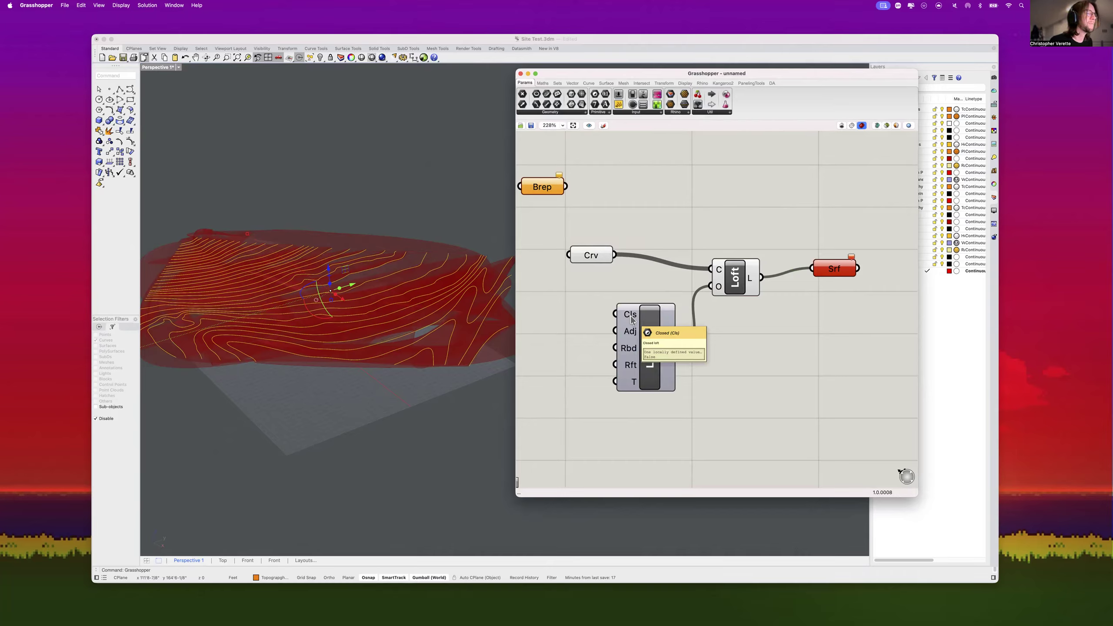
double_click(563, 311)
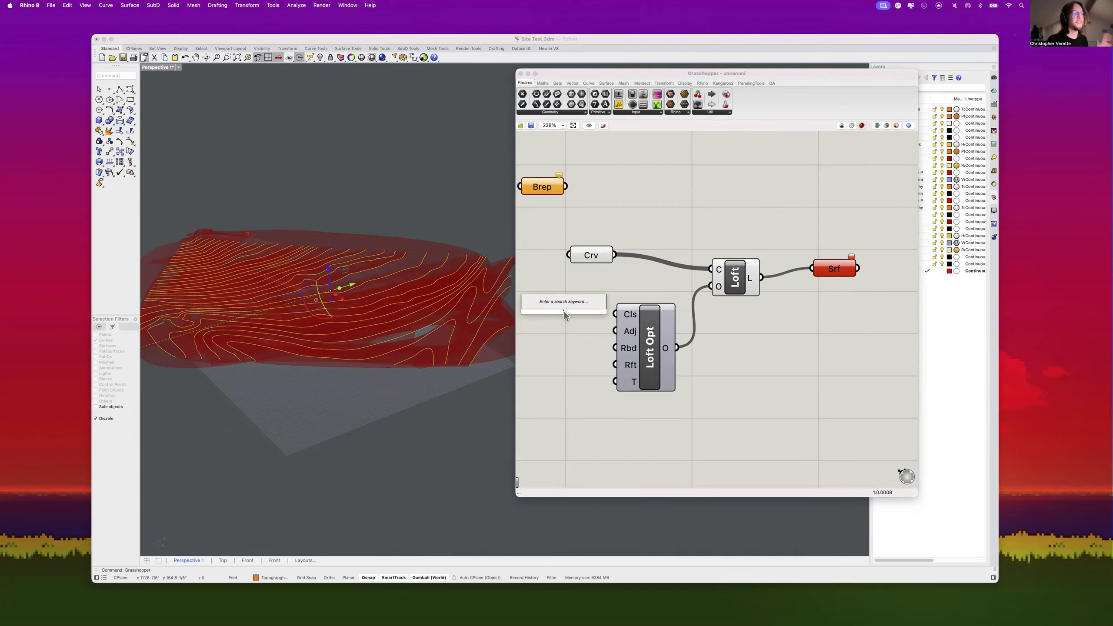
text(toggle)
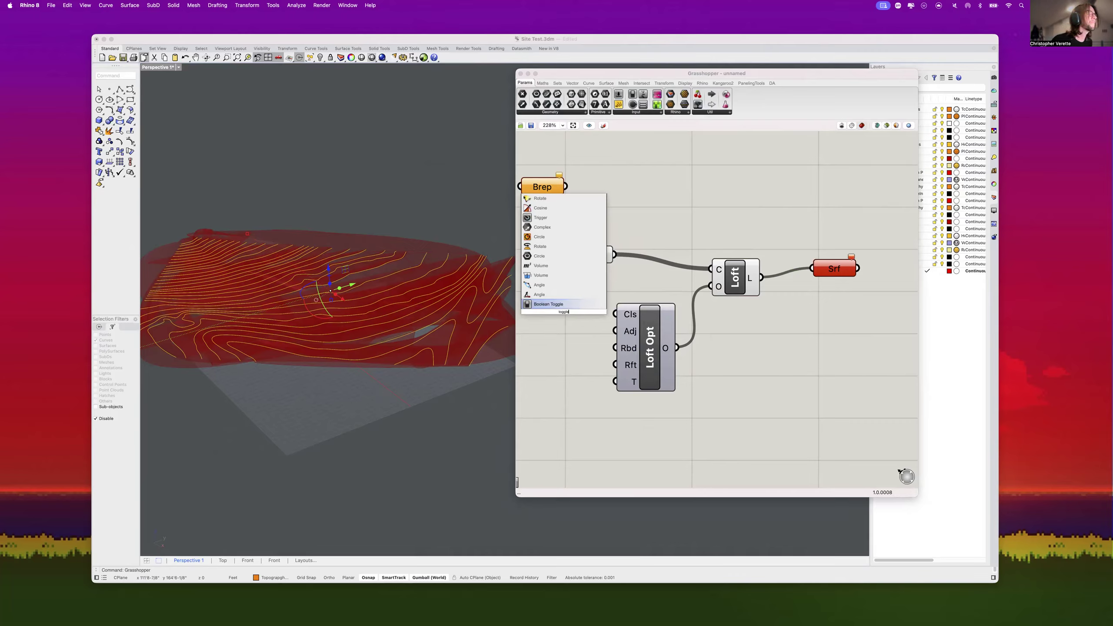
key(Return)
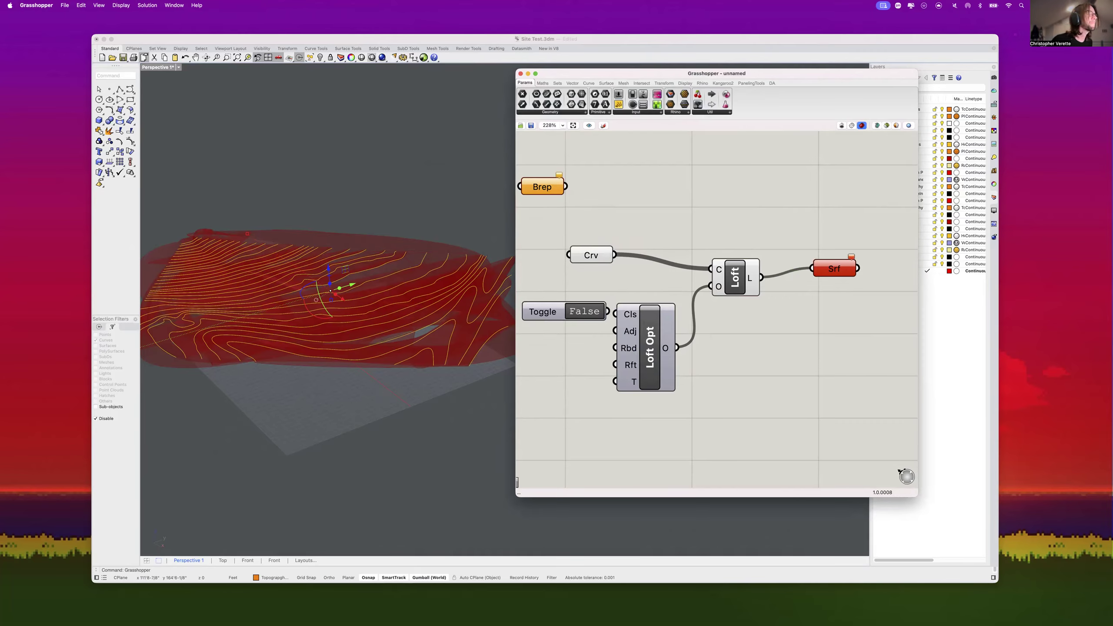
drag(564, 310, 609, 314)
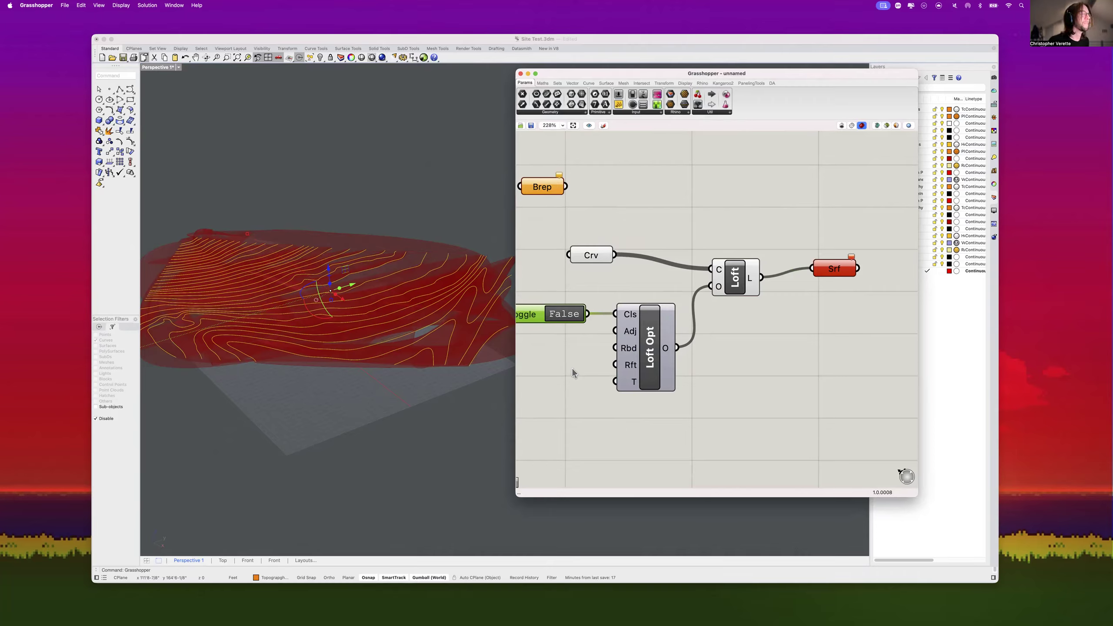
click(557, 330)
key(space)
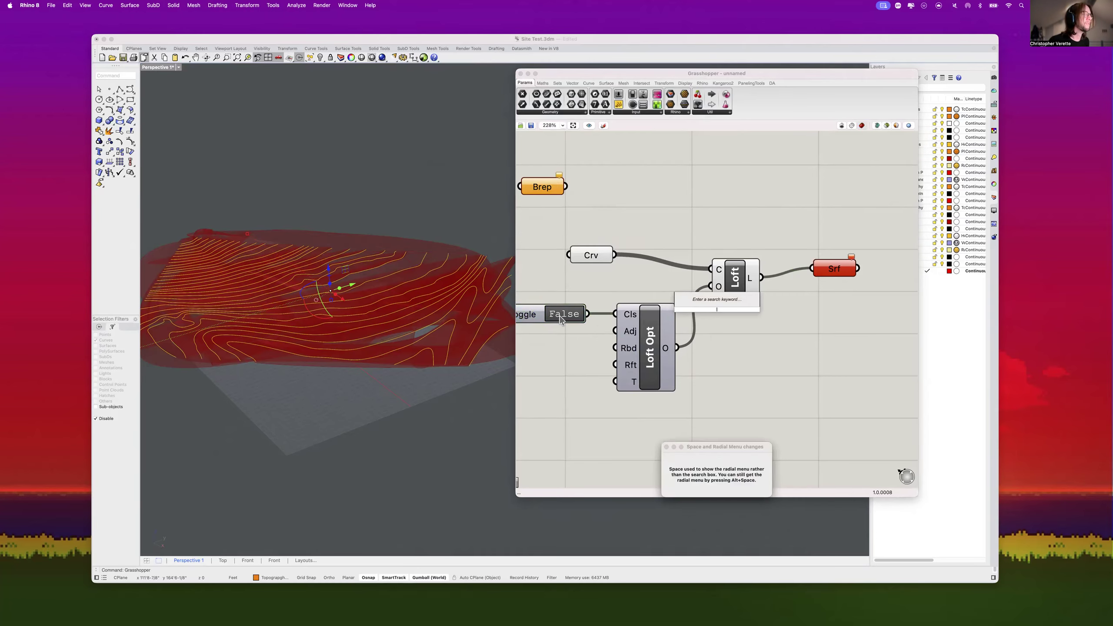
key(Escape)
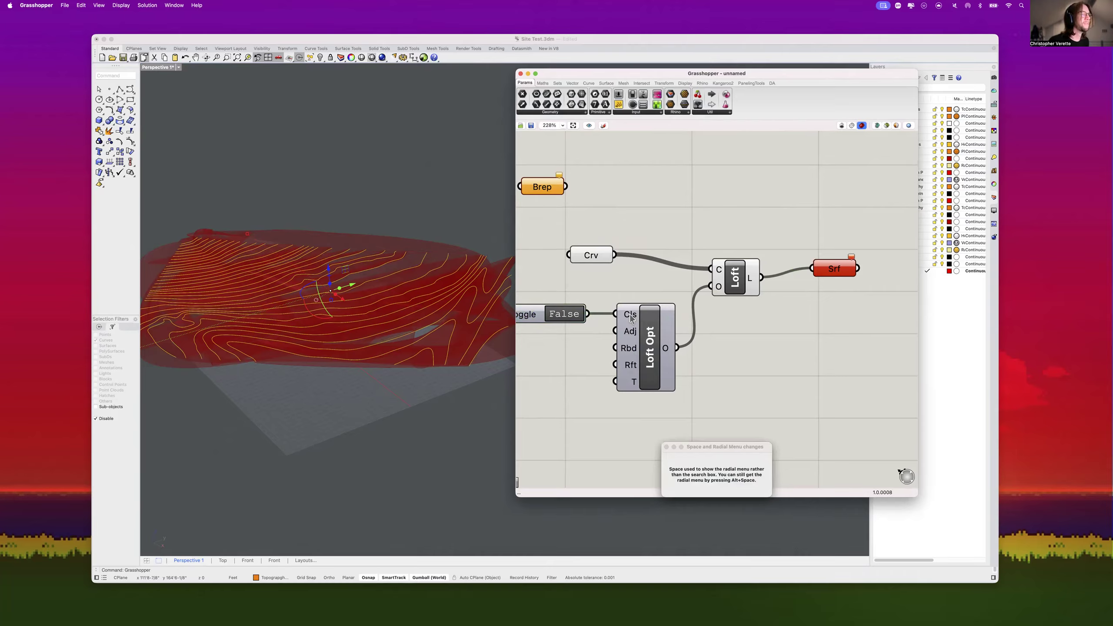
click(845, 275)
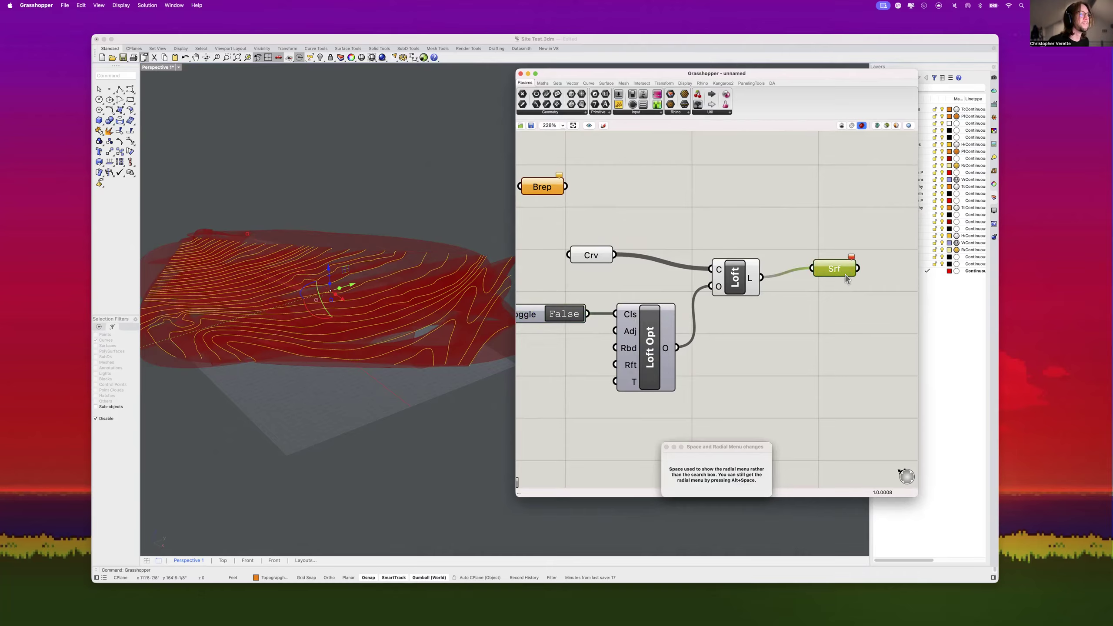
click(782, 350)
key(space)
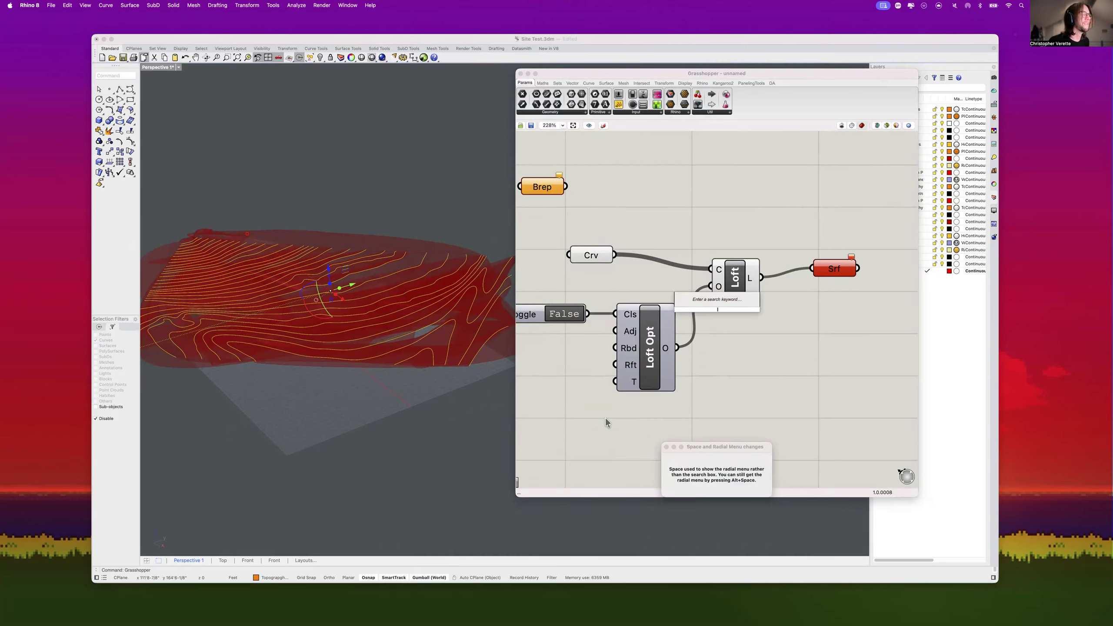
scroll(606, 417, down, 2)
scroll(606, 417, up, 5)
scroll(566, 398, down, 6)
key(space)
click(644, 390)
scroll(701, 395, up, 8)
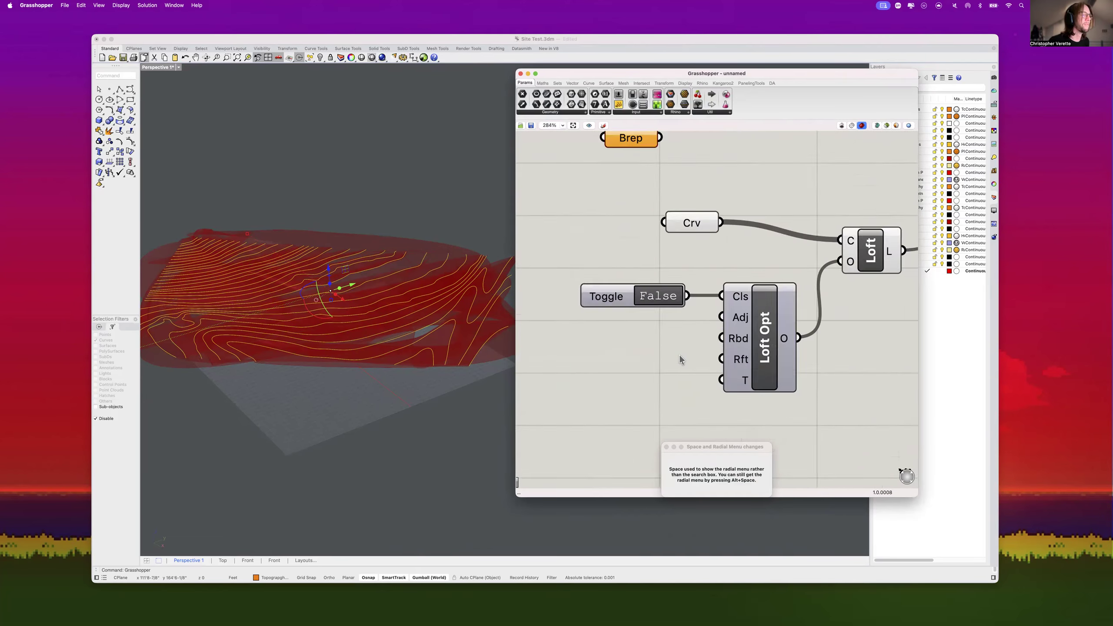
scroll(702, 372, down, 1)
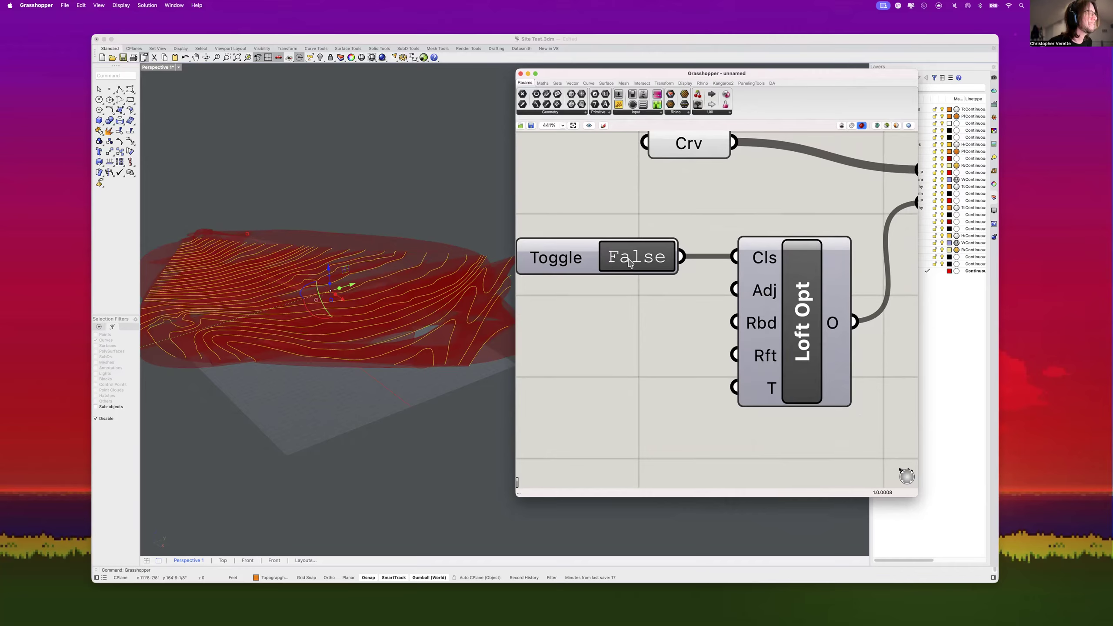
Step: Delete the Boolean Toggle from the Loft Options component's Closed input
click(582, 269)
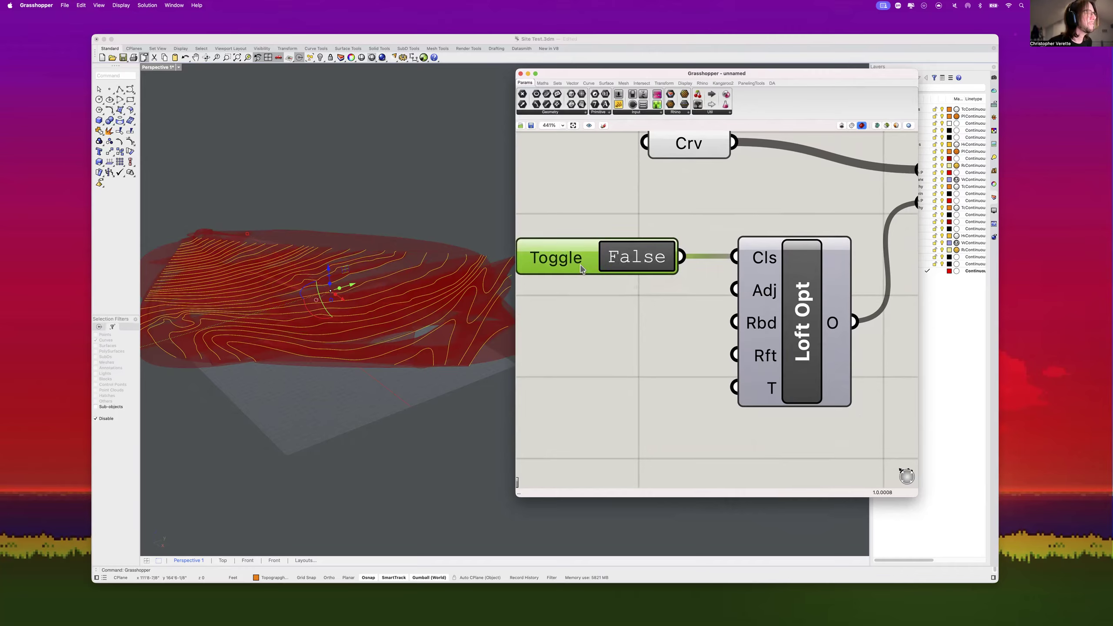
mouse_move(592, 260)
mouse_down()
mouse_move(594, 212)
mouse_move(596, 266)
mouse_up()
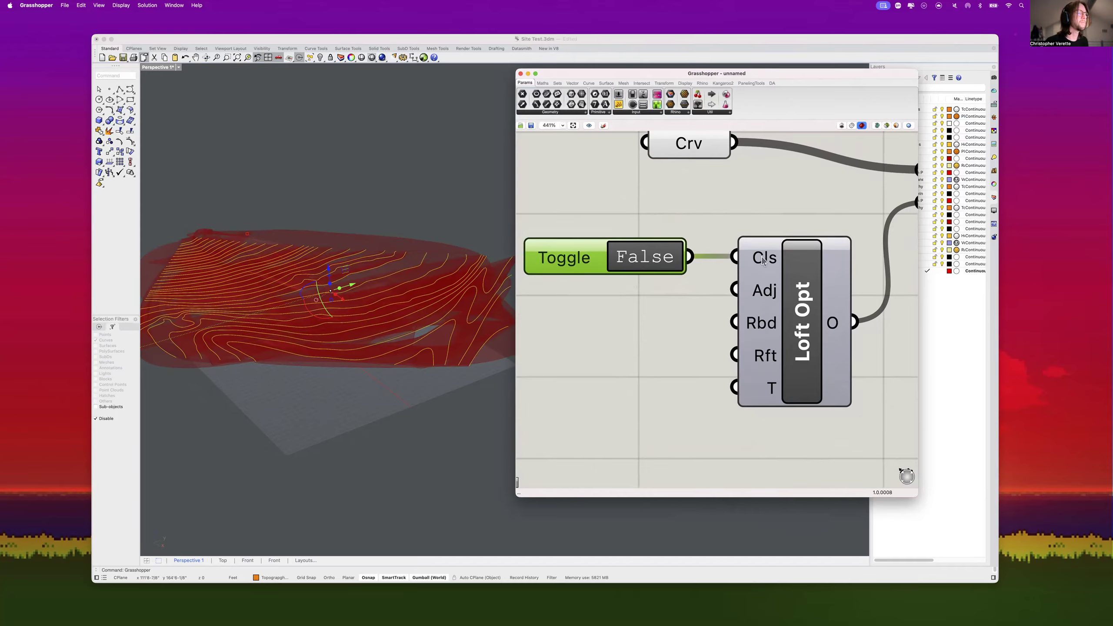
mouse_move(763, 261)
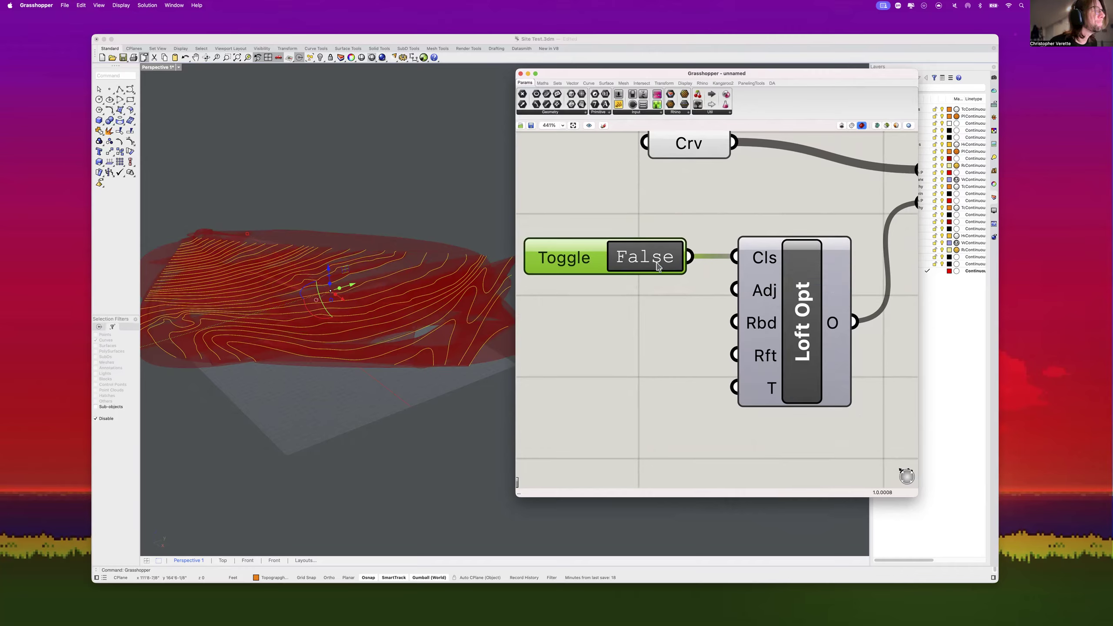
key(Delete)
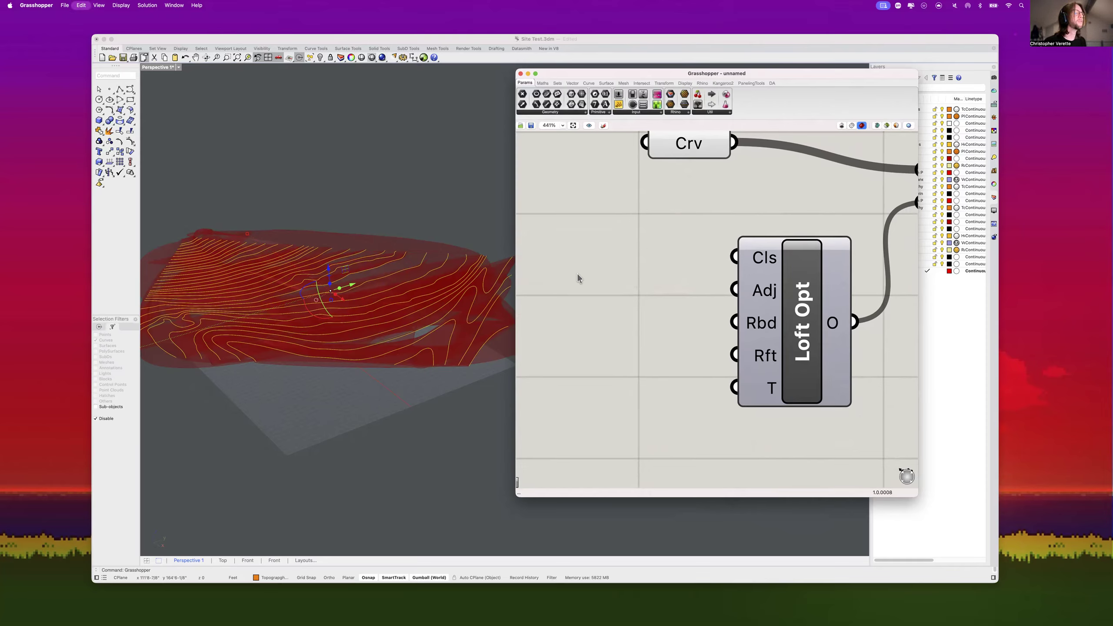
click(566, 224)
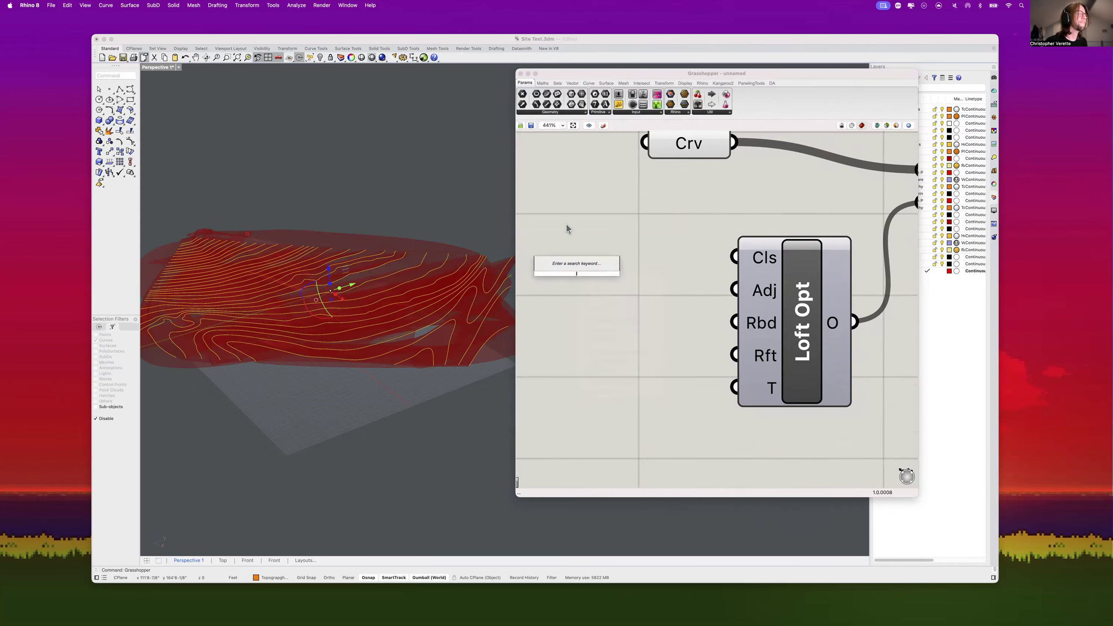
click(569, 239)
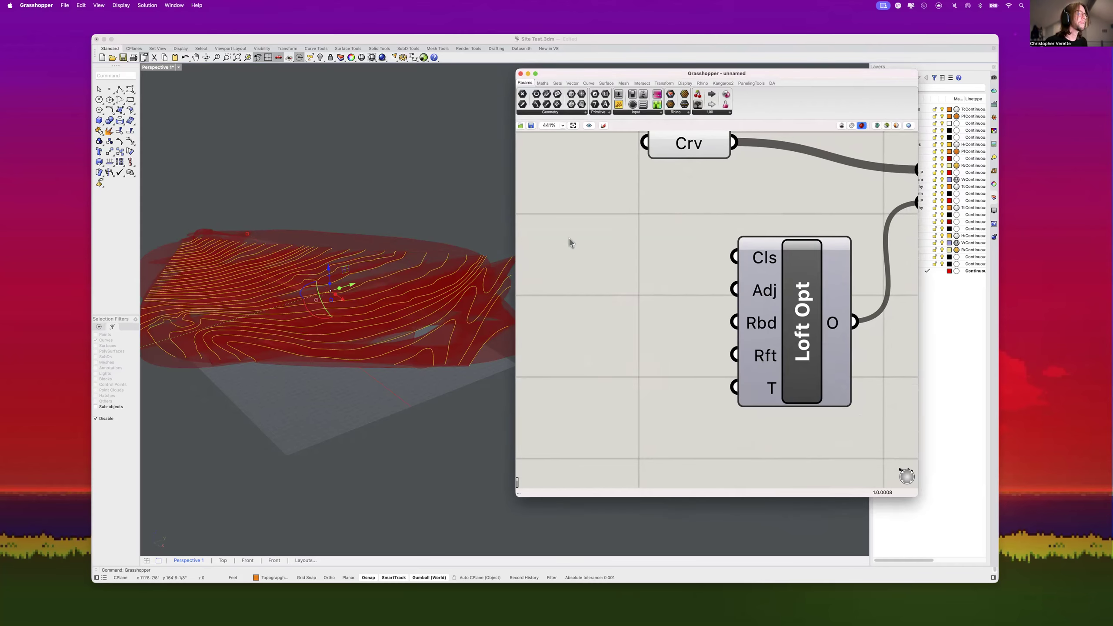
Step: Add a number slider from 0 to 10 with value 1 and connect it to the Loft Options component's Closed input
double_click(572, 270)
text(true)
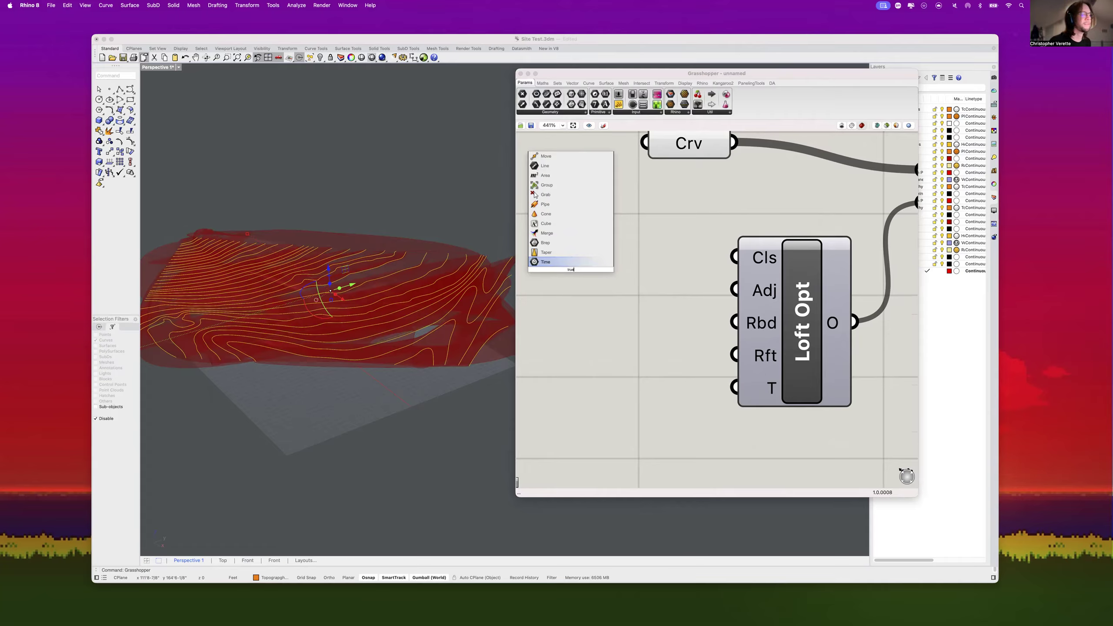
key(BackSpace)
key(BackSpace)
key(BackSpace)
key(BackSpace)
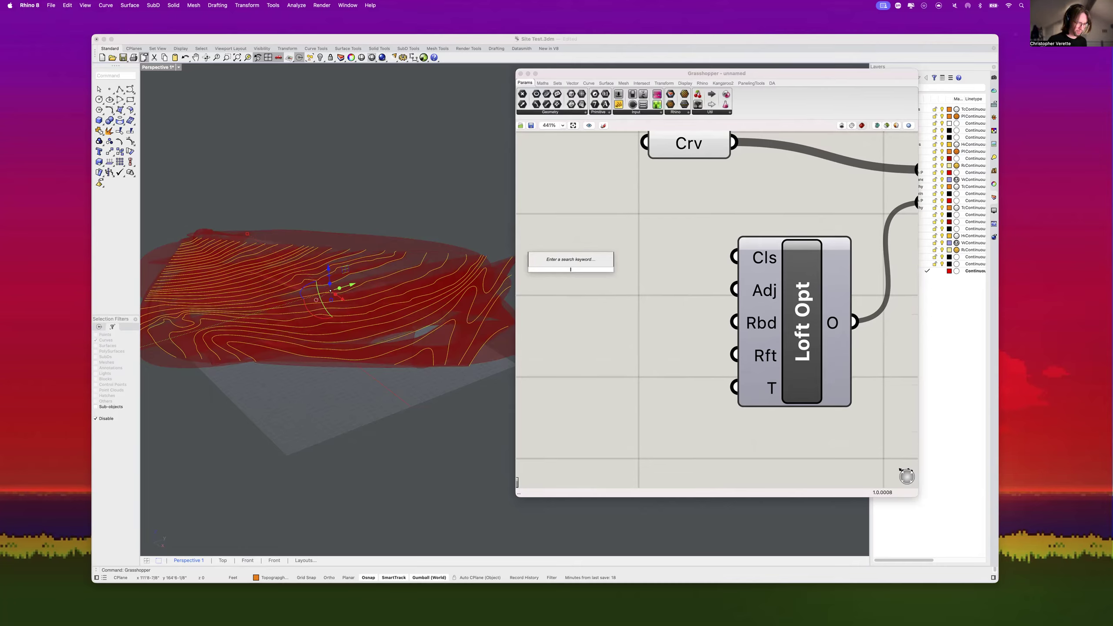
text(0<1<1)
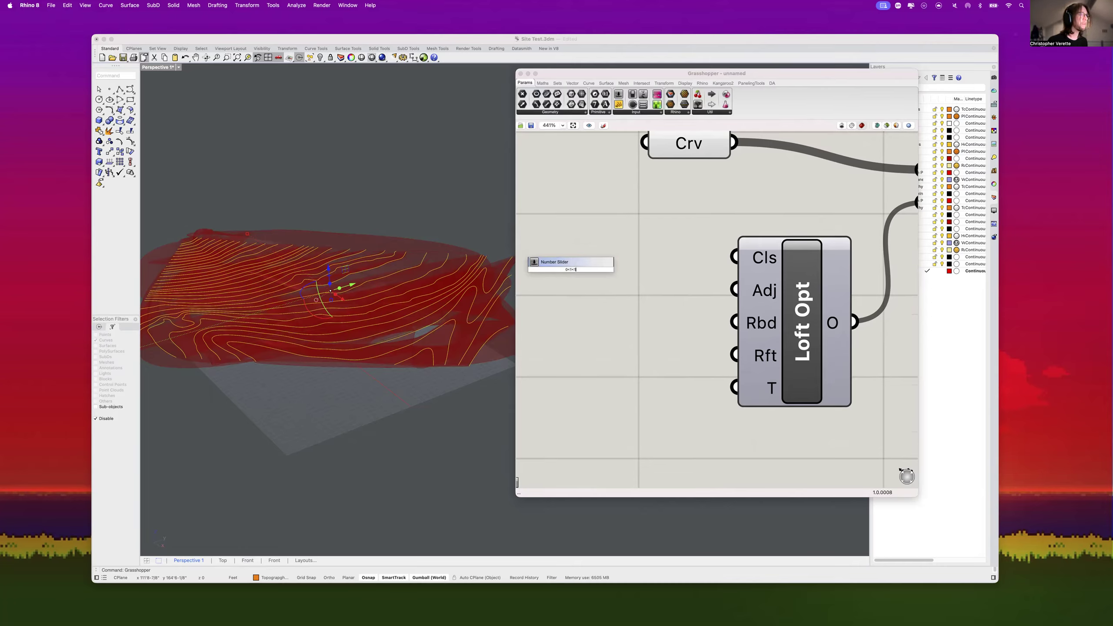
key(Return)
drag(702, 267, 734, 258)
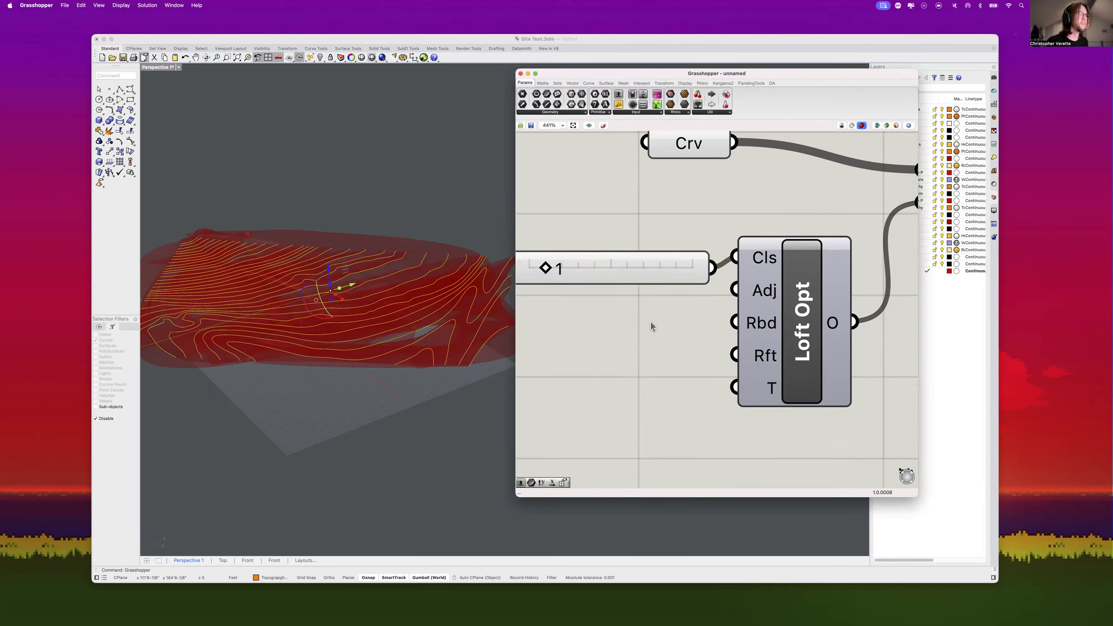
Step: Set the Closed slider feeding the Loft Options component to 0
scroll(635, 324, down, 3)
middle_click(632, 325)
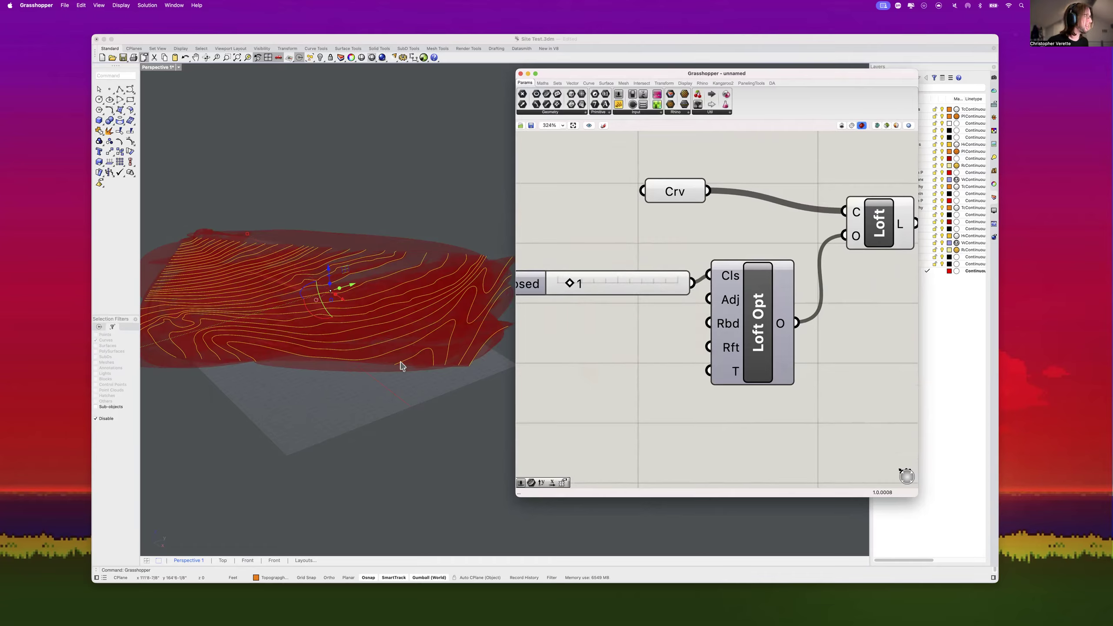
drag(568, 284, 560, 284)
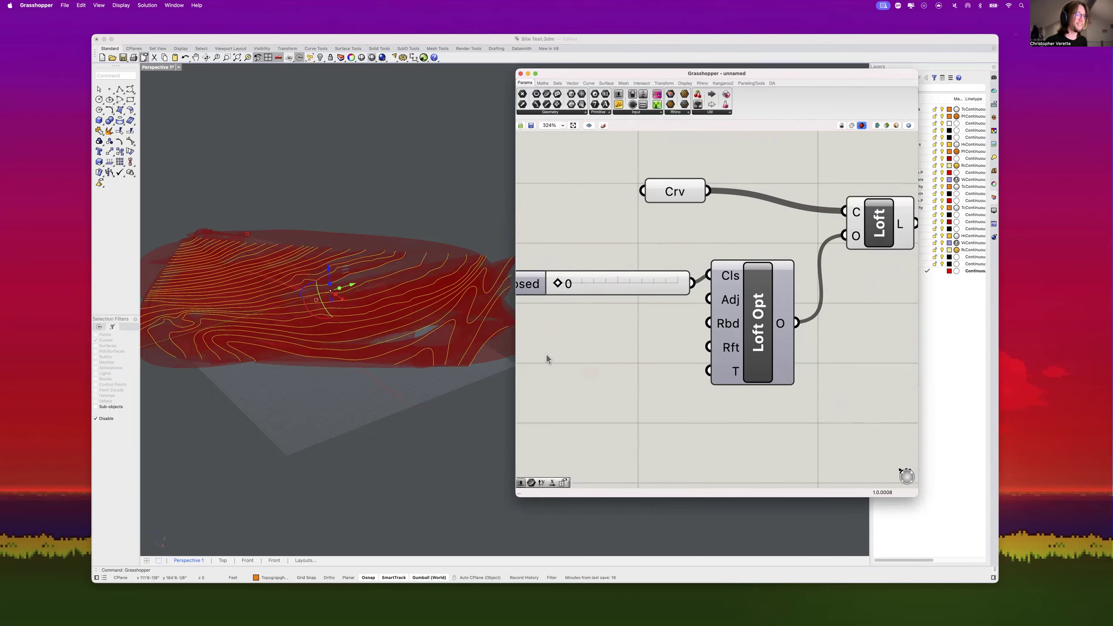
scroll(580, 367, down, 3)
right_drag(581, 364, 568, 392)
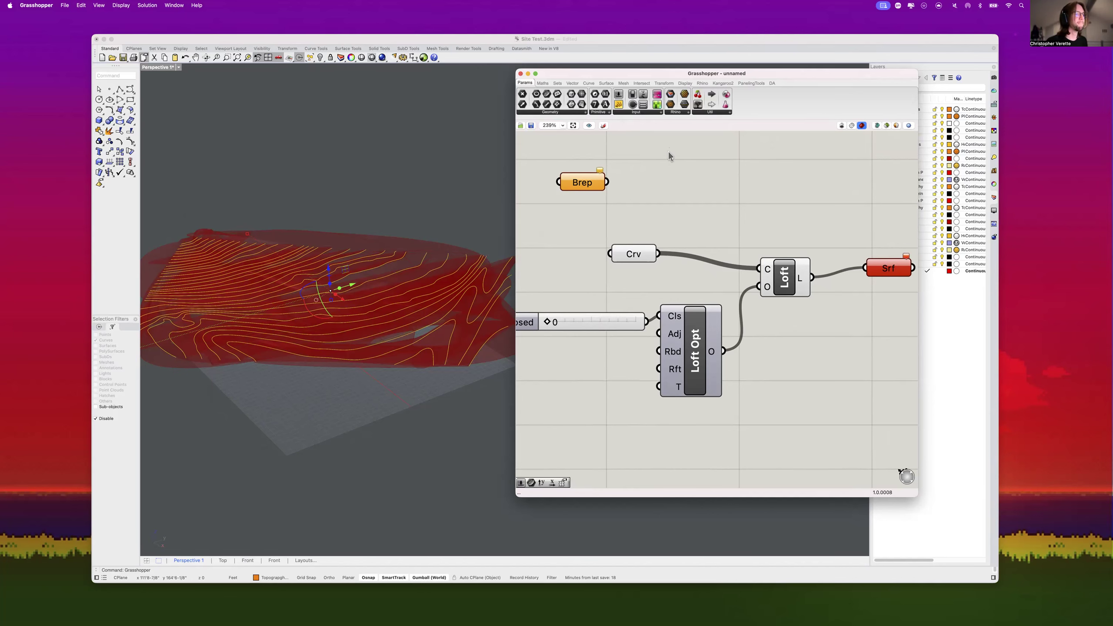
Step: Turn off the Grasshopper geometry preview, minimize the Grasshopper window and return to the Rhino viewport
click(841, 126)
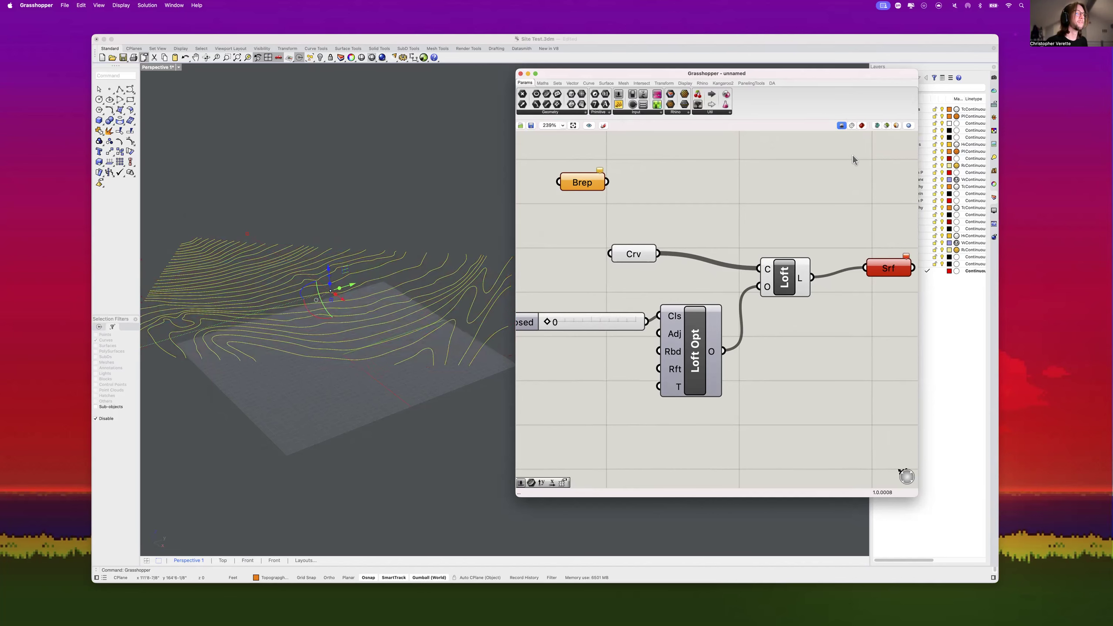
click(528, 74)
click(552, 348)
Step: Try a Rhino Loft through all the topography contour curves and cancel it
scroll(551, 347, down, 8)
scroll(438, 337, up, 8)
drag(739, 439, 318, 246)
text(loft)
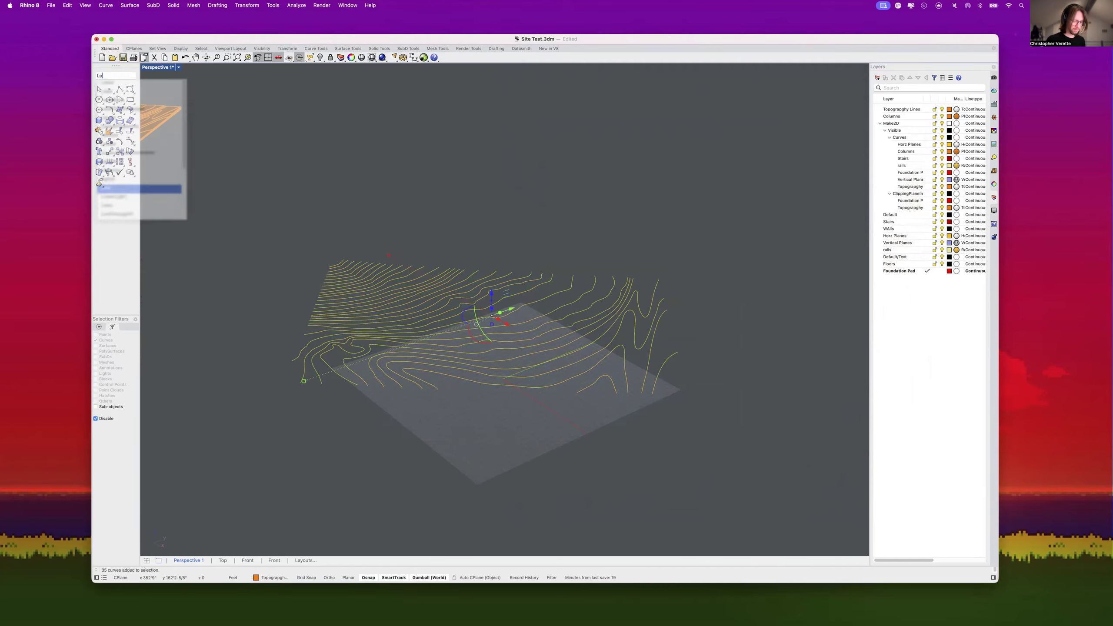
key(Return)
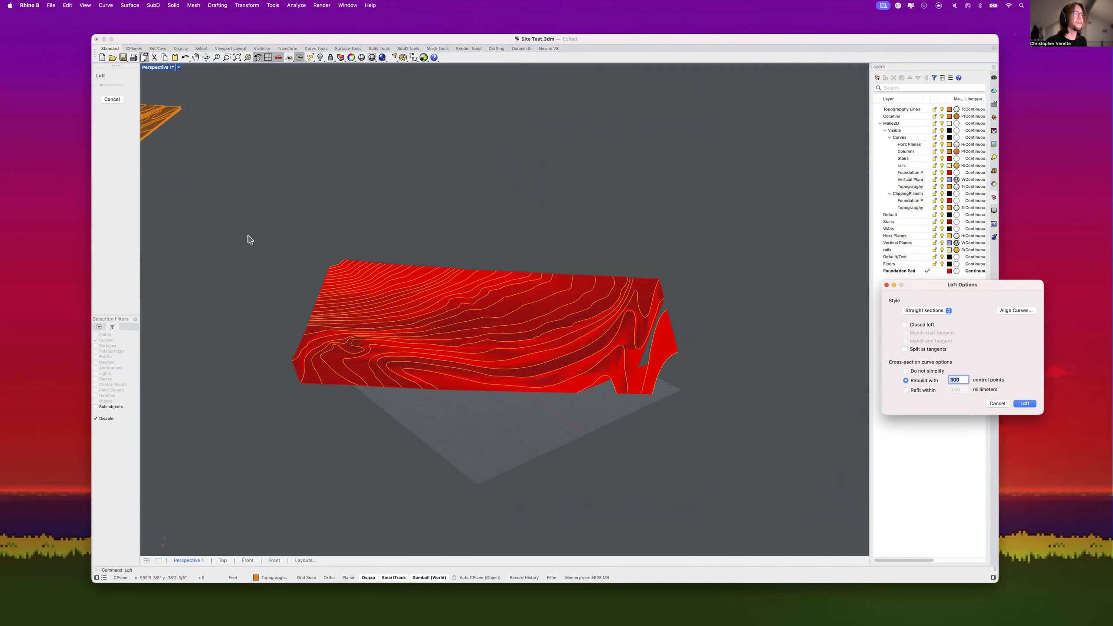
click(999, 403)
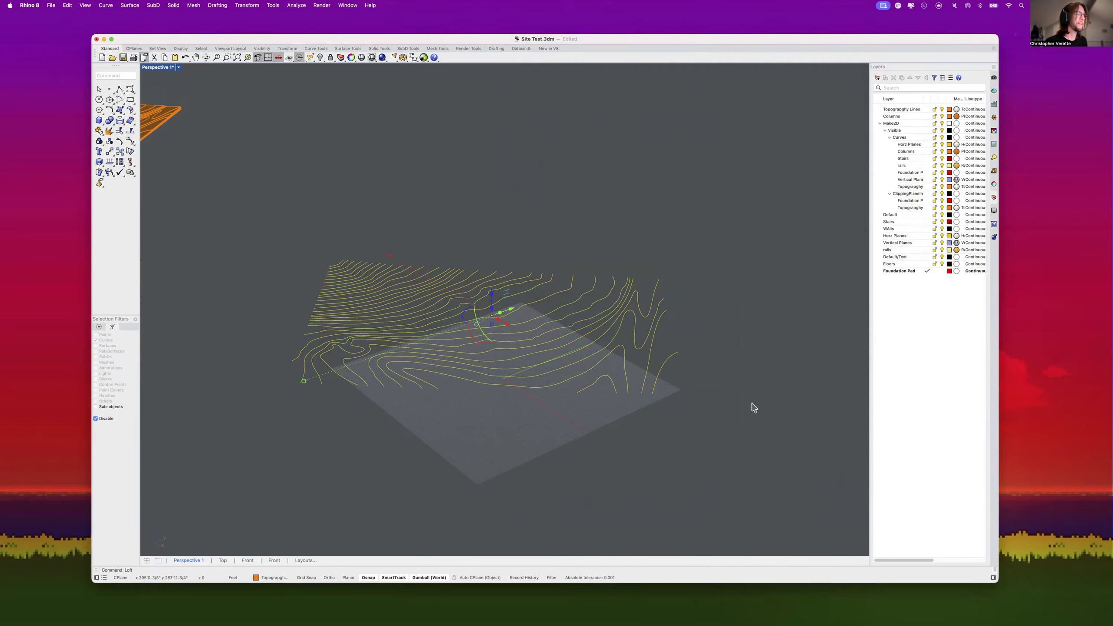
Step: Undo the last two changes and try lofting the lowest contour curves at the terrain's near edge
scroll(651, 398, up, 5)
key(super+z)
key(super+z)
drag(700, 422, 534, 356)
text(loft)
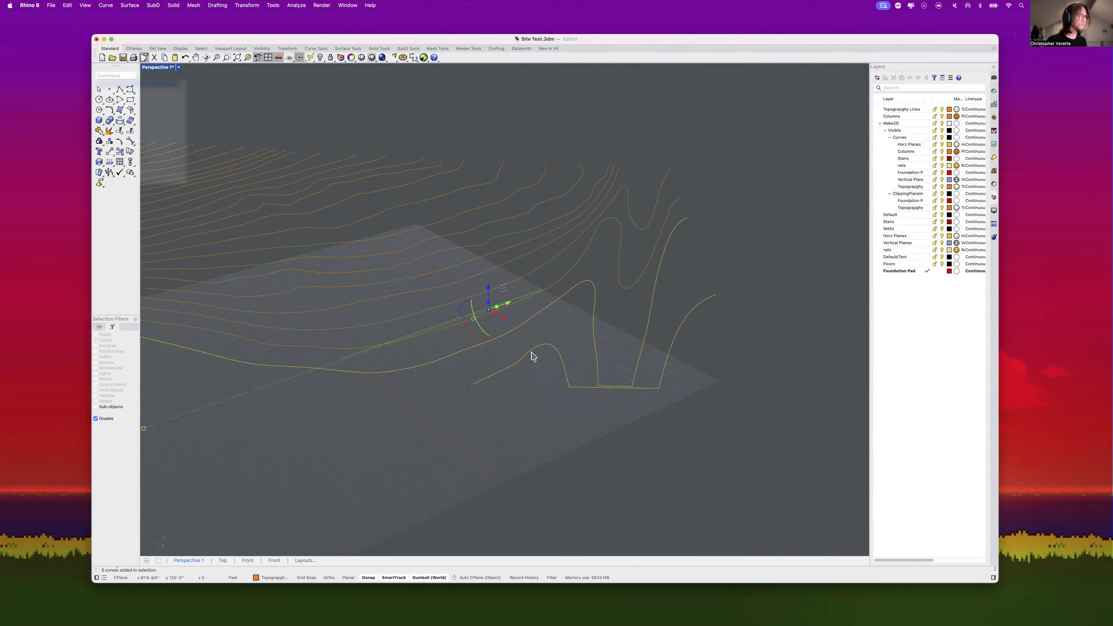
key(Return)
click(997, 403)
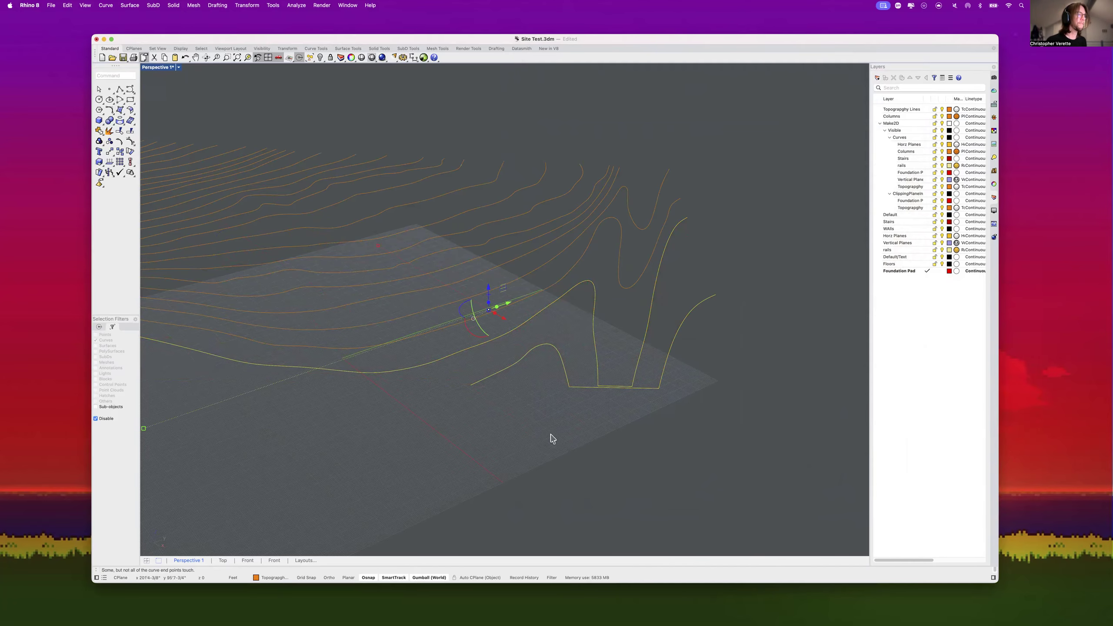
Step: Join the segments of the lowest contour curves at the terrain's near edge
drag(713, 410, 542, 374)
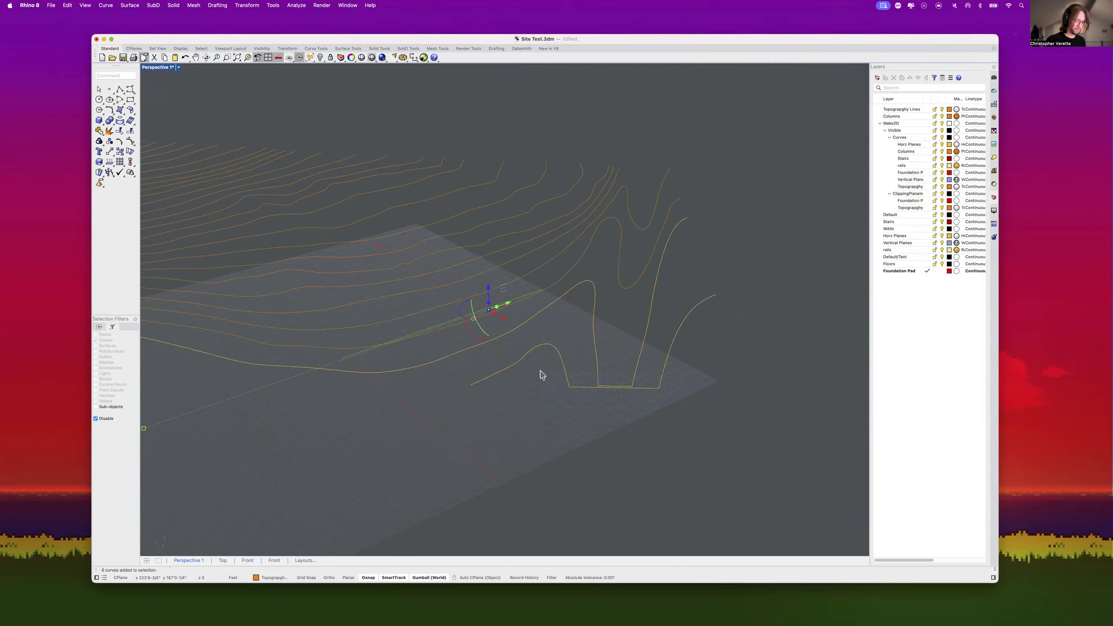
text(join)
key(Return)
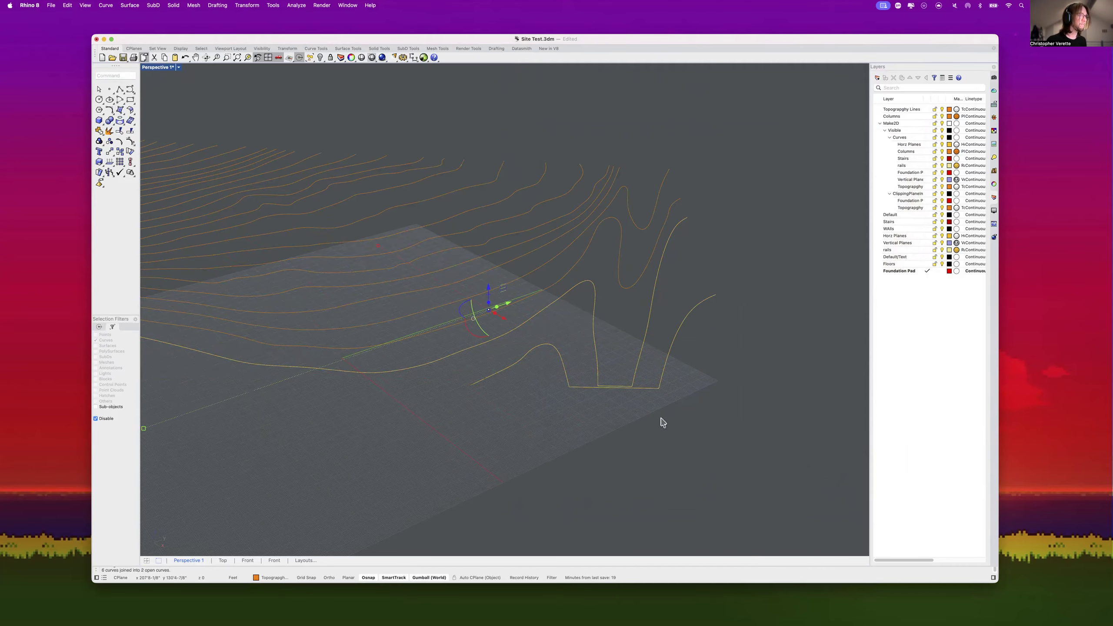
Step: Try lofting the joined lowest contours together with the next two contours above them, and cancel the loft
drag(662, 422, 607, 367)
shift+click(631, 293)
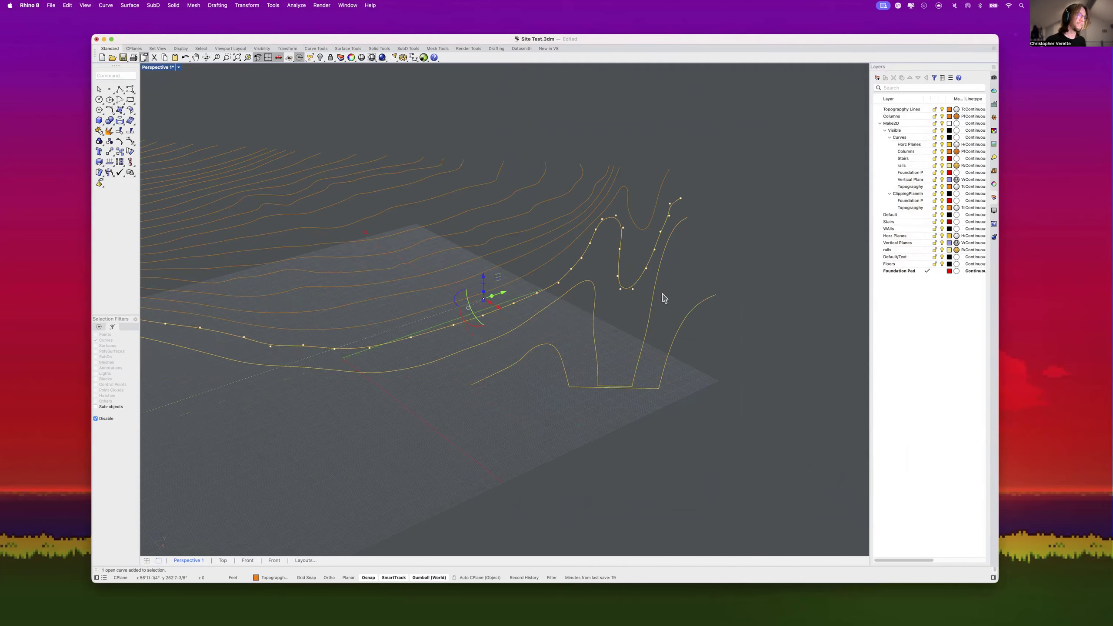
shift+click(648, 231)
text(loft)
key(Return)
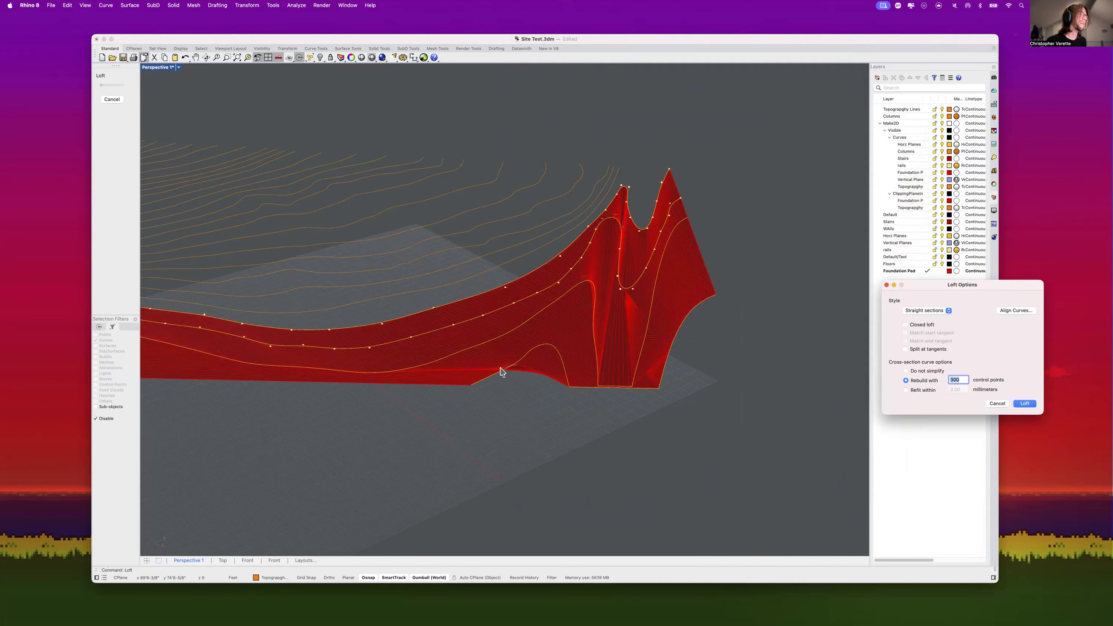
click(1000, 407)
Step: Flip the direction of the outermost contour curve at the terrain's near edge and deselect it
click(571, 388)
text(flip)
key(Return)
click(612, 425)
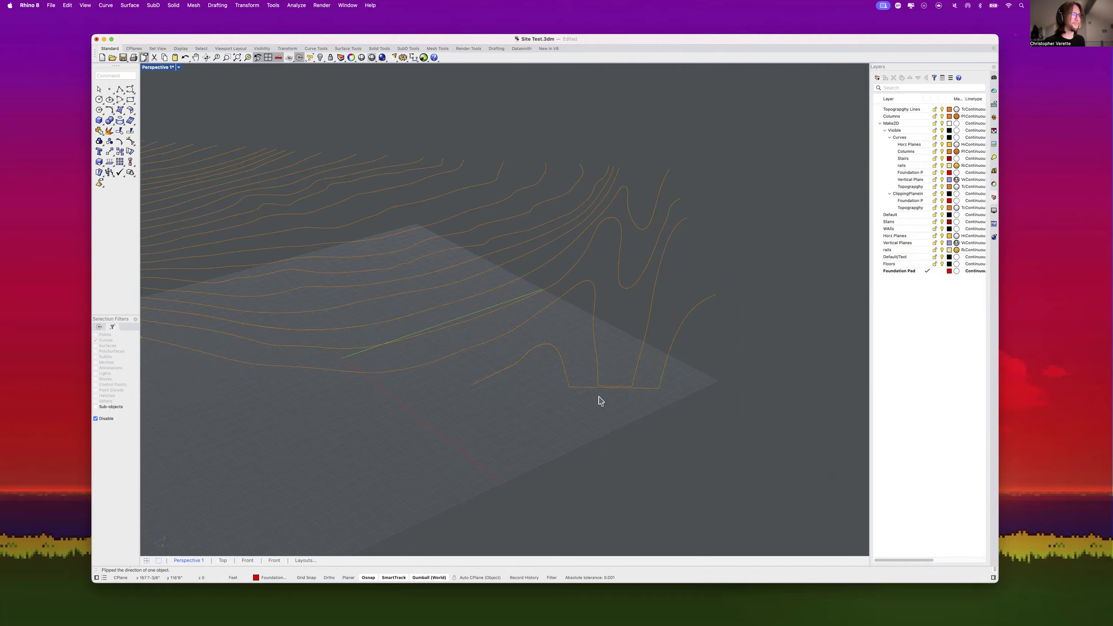
Step: Try lofting the three lowest contour curves at the terrain's near edge with straight sections, and cancel the loft
drag(626, 364, 588, 275)
text(loft)
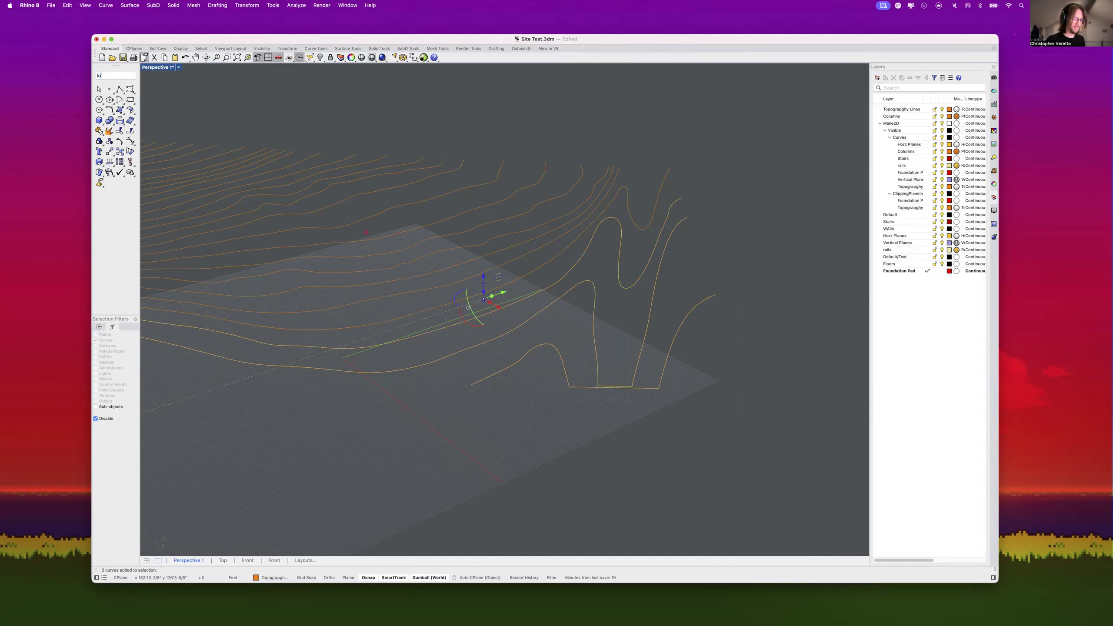
key(Return)
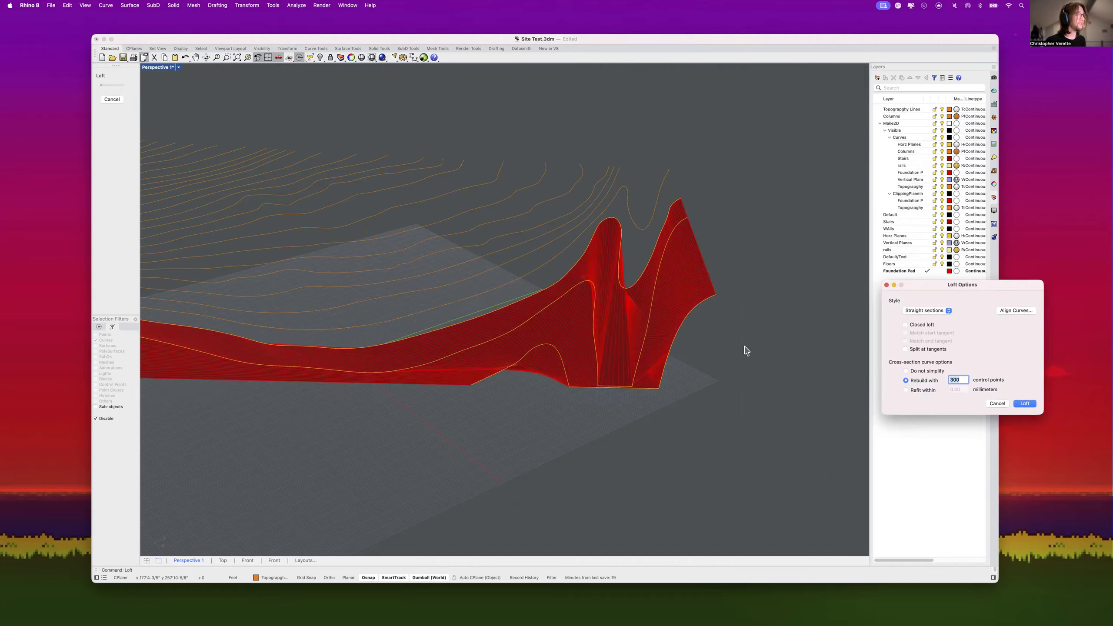
click(997, 403)
key(Escape)
Step: Flip the direction of the third contour curve from the terrain's near edge and deselect it
click(624, 291)
text(flip)
key(Return)
key(Escape)
Step: Retry the loft through the three lowest contours after the flip, cancel it and clear the selection
drag(708, 410, 559, 229)
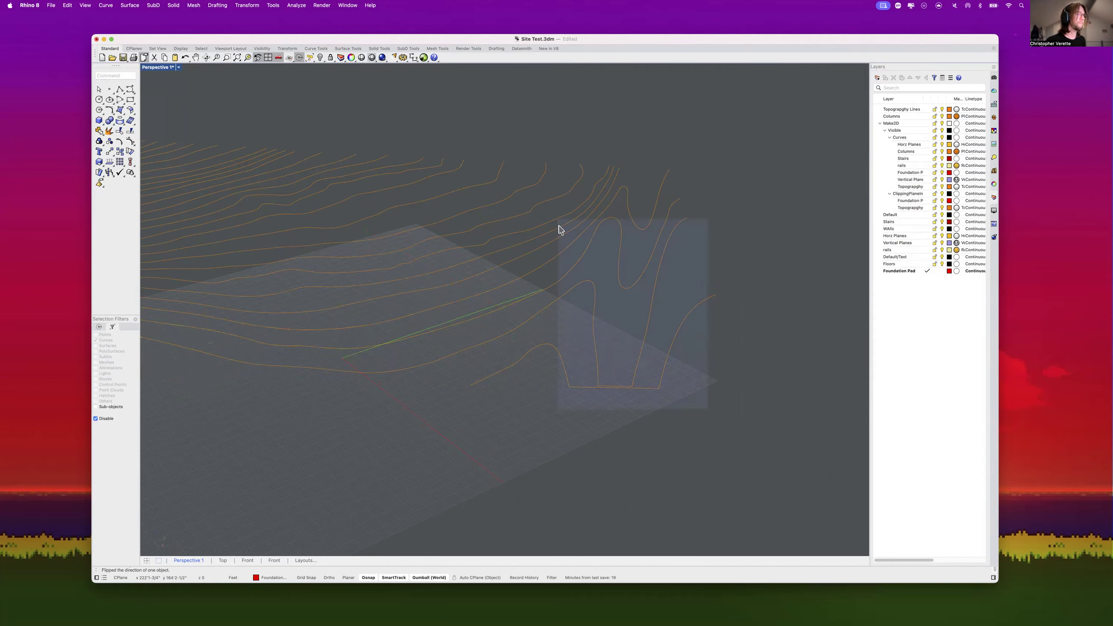
key(Escape)
drag(705, 420, 611, 278)
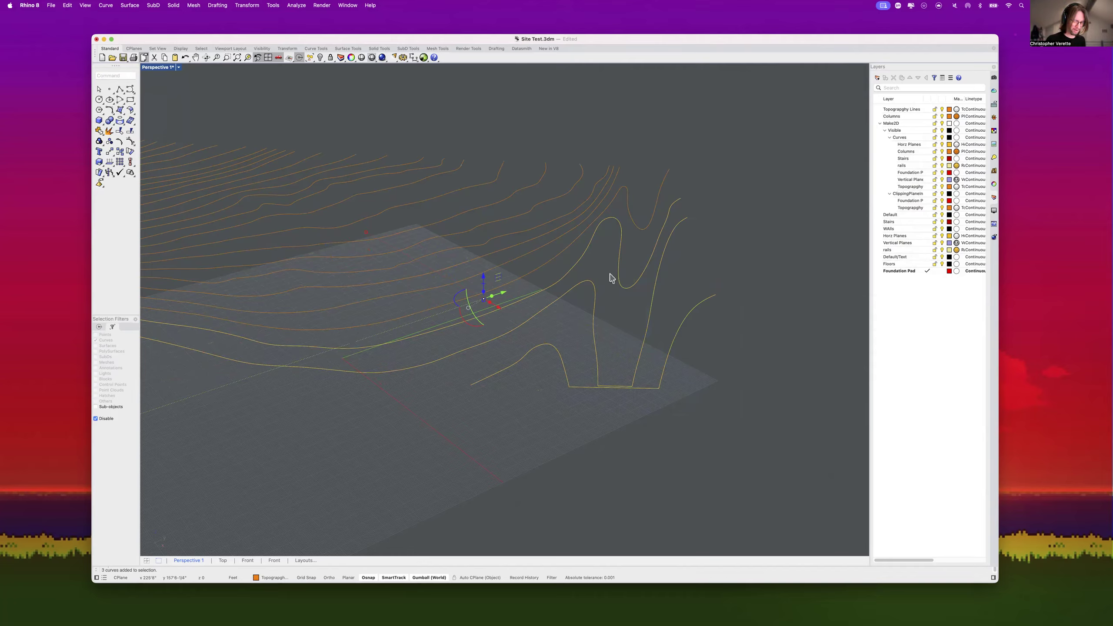
text(loft)
key(Return)
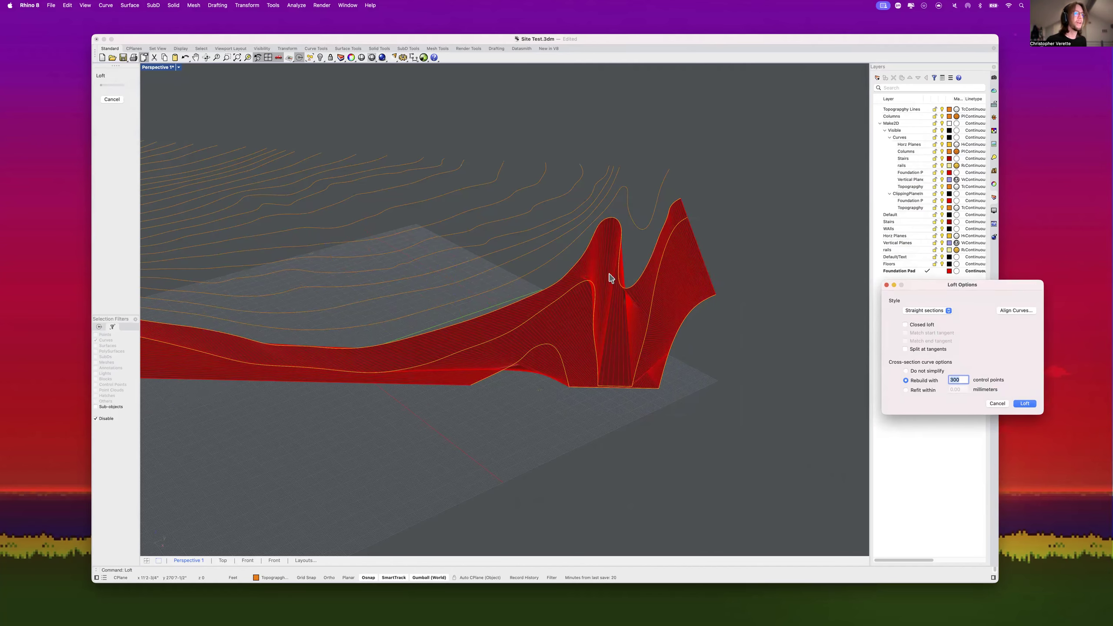
click(1001, 403)
click(783, 394)
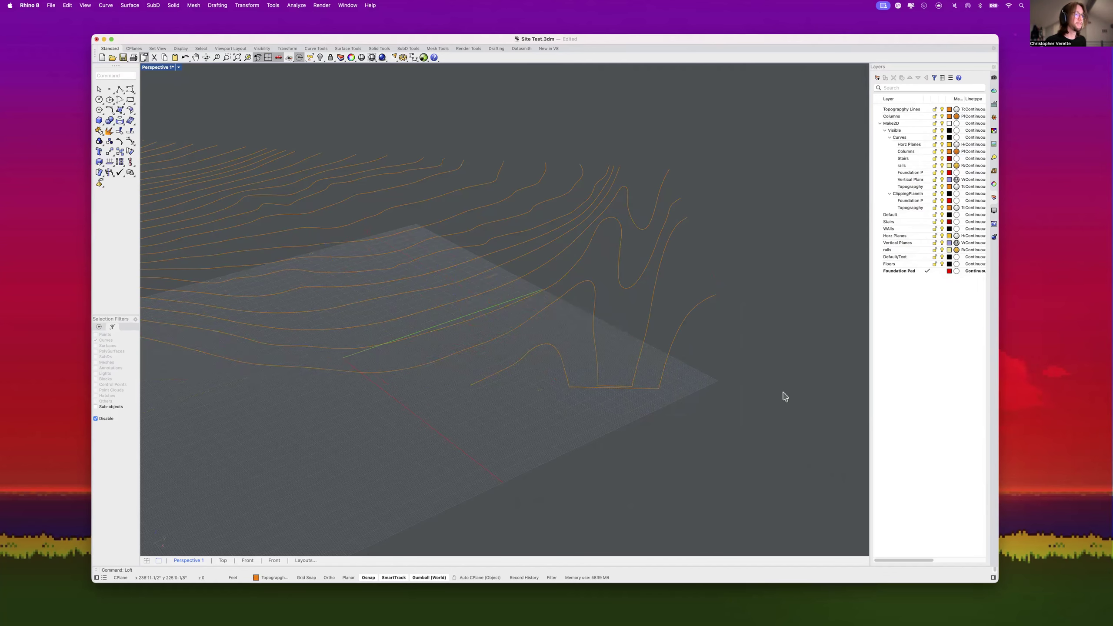
Step: Preview a loft through all the topography contours, cancel it and deselect the curves
scroll(763, 398, down, 4)
drag(799, 439, 332, 198)
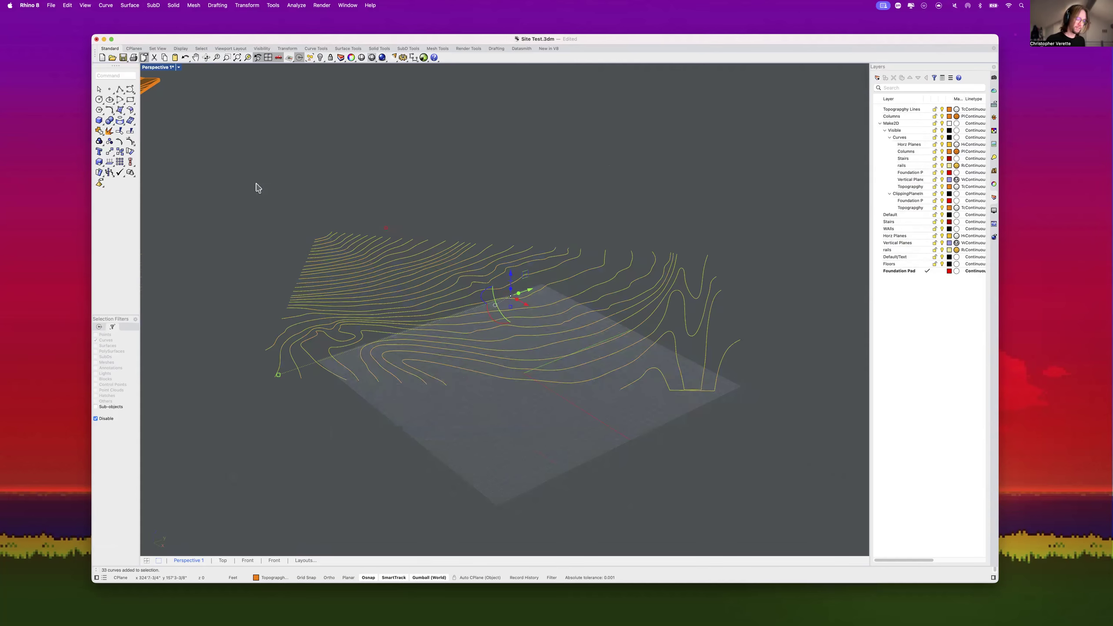
text(loft)
key(Return)
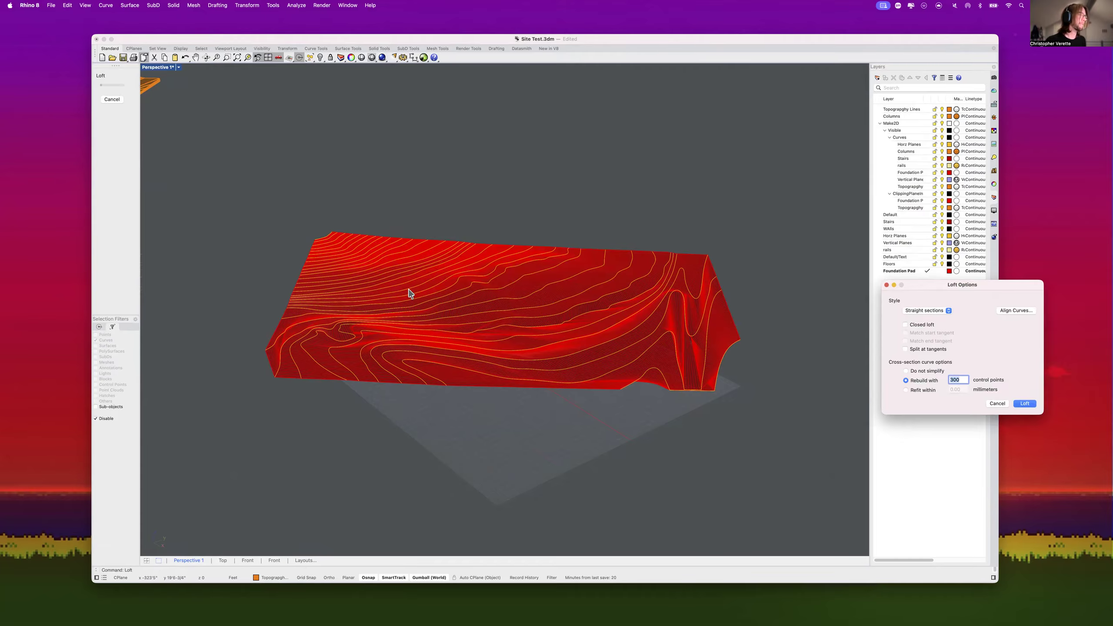
click(996, 403)
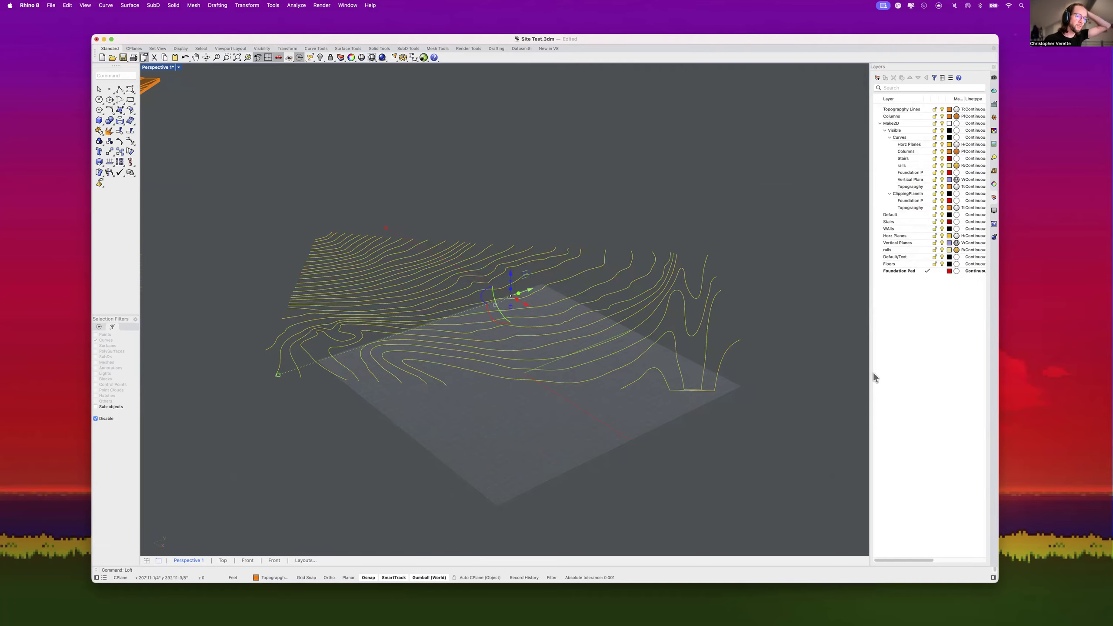
click(685, 425)
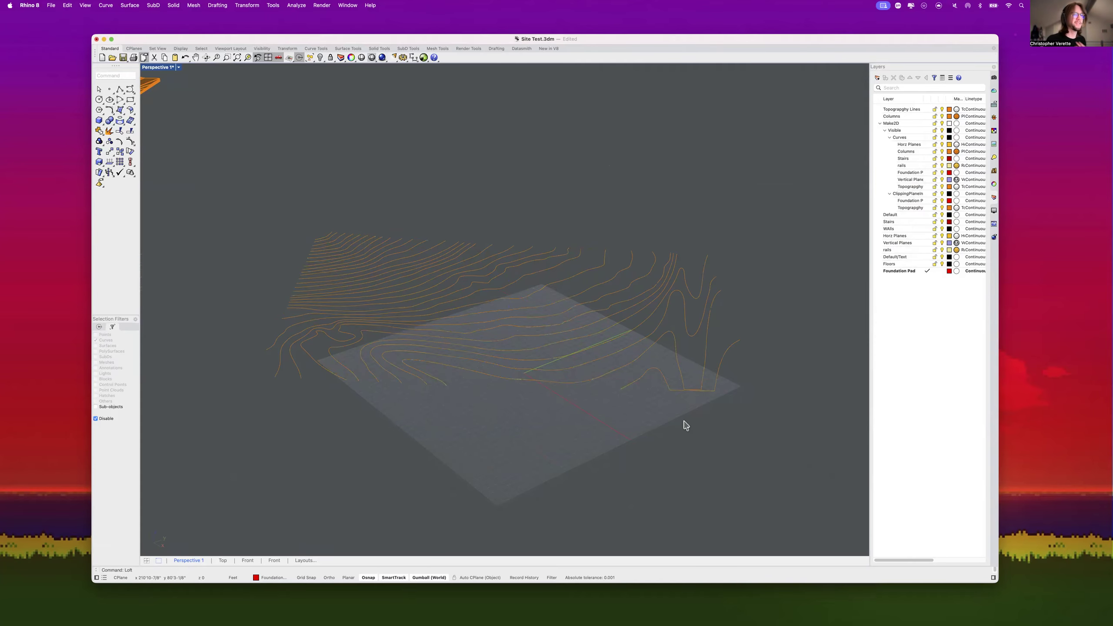
Step: Loft all the topography contours with straight sections rebuilt with 300 control points, and check the surface up close
drag(772, 441, 252, 193)
text(Loft)
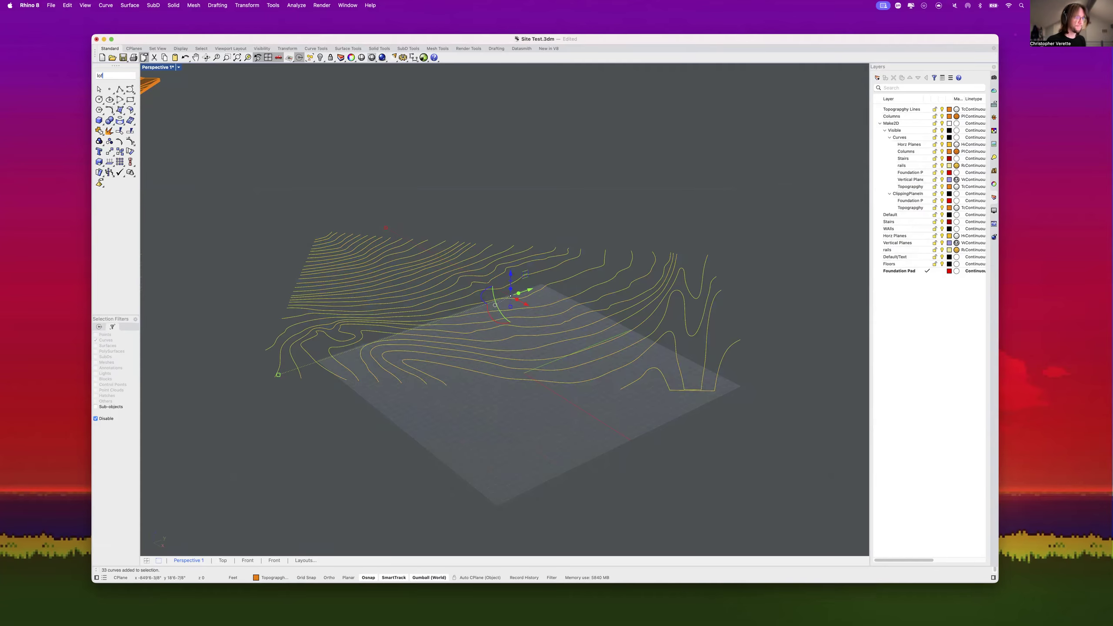
key(Return)
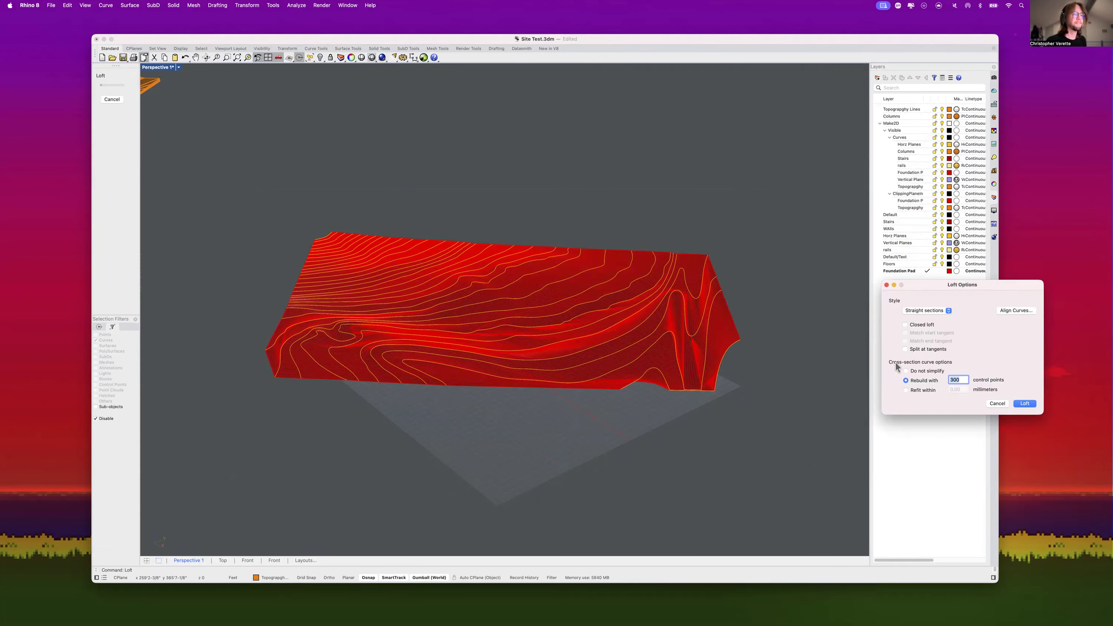
click(1017, 403)
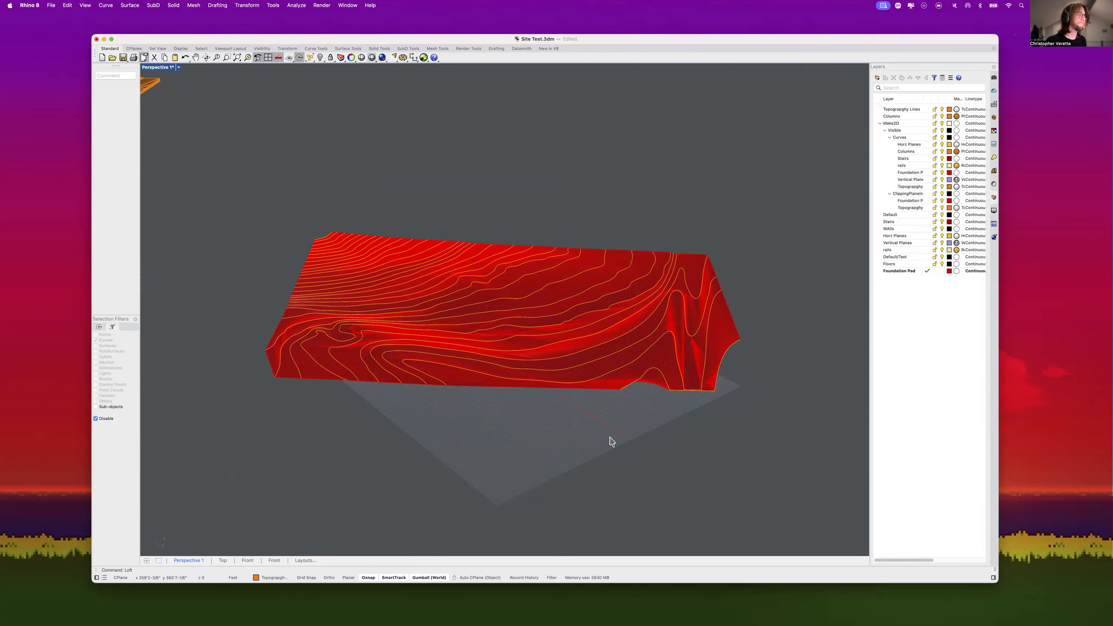
scroll(553, 317, up, 5)
right_drag(670, 405, 561, 385)
scroll(542, 389, up, 5)
scroll(582, 389, down, 5)
Step: Delete the lofted terrain surface, leaving only the contour curves
click(582, 383)
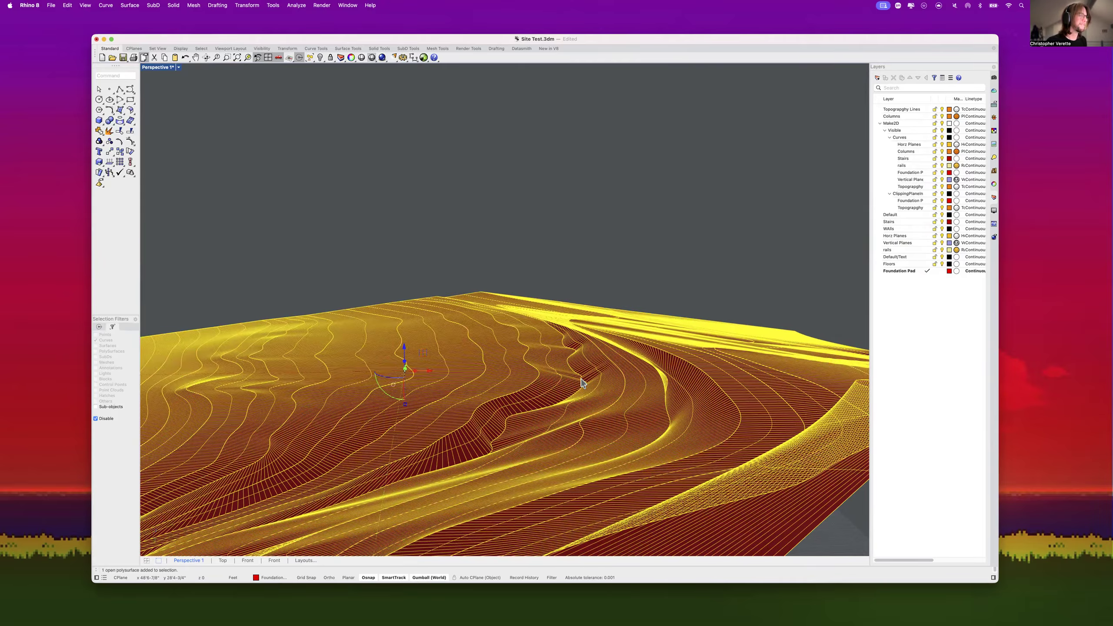
click(661, 246)
click(636, 377)
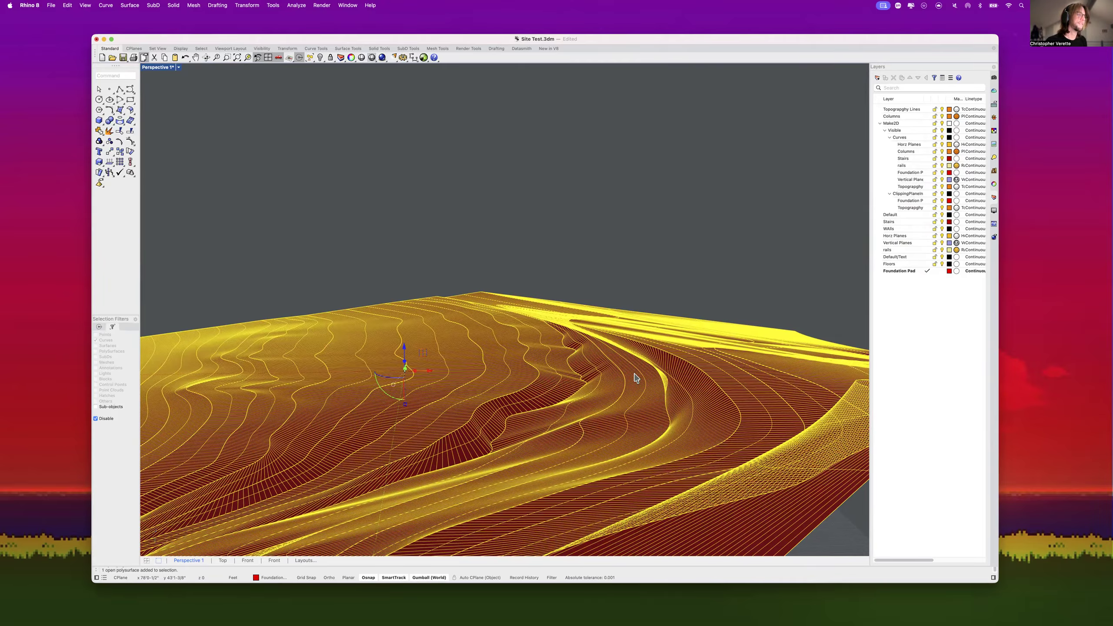
key(Delete)
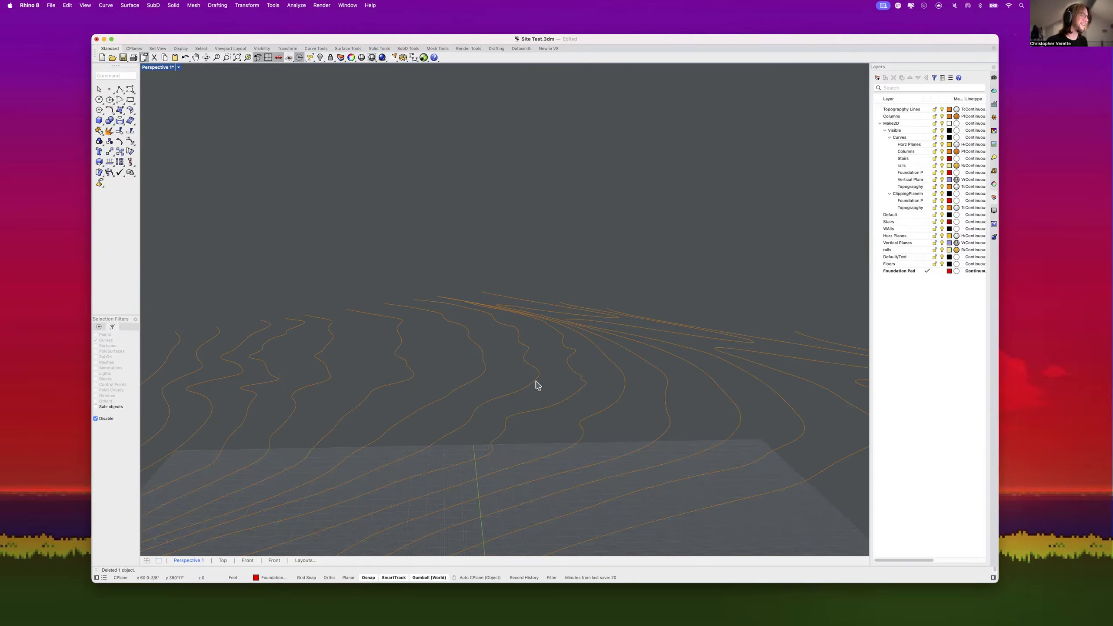
key(cmd+z)
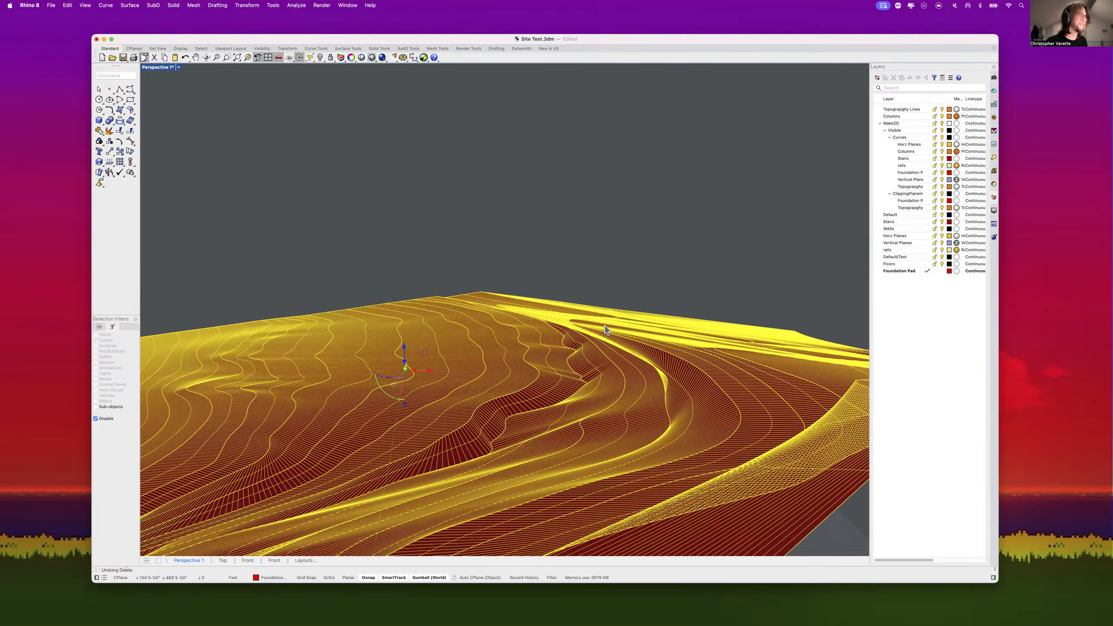
click(708, 231)
click(575, 376)
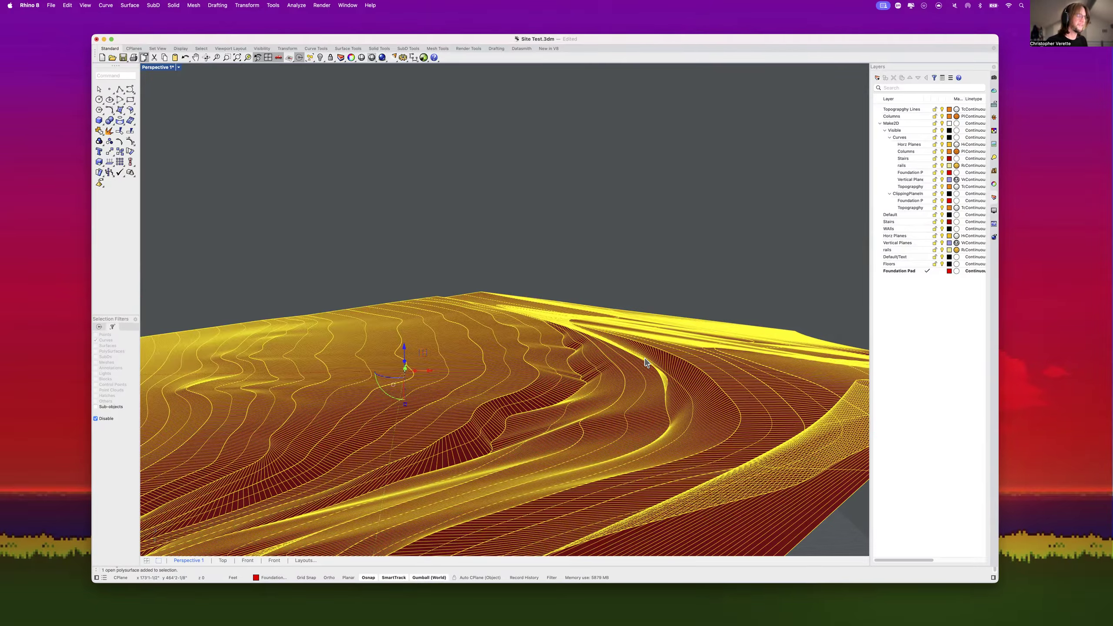
key(Delete)
Step: Flip the direction of the jagged contour curve in the middle of the slope and deselect it
click(576, 375)
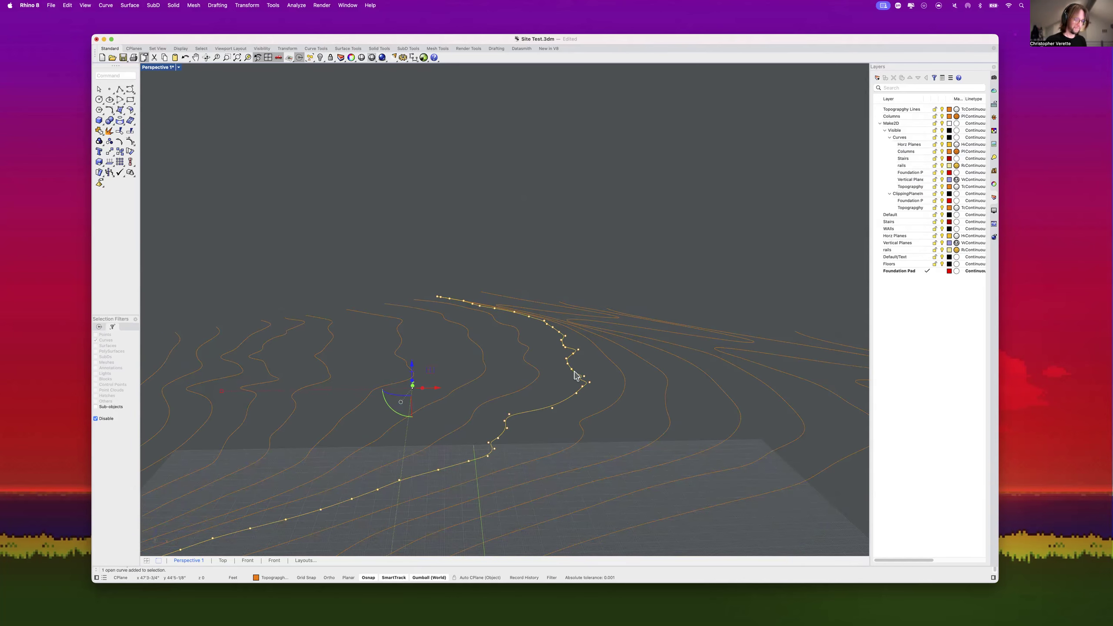
text(flip)
key(Return)
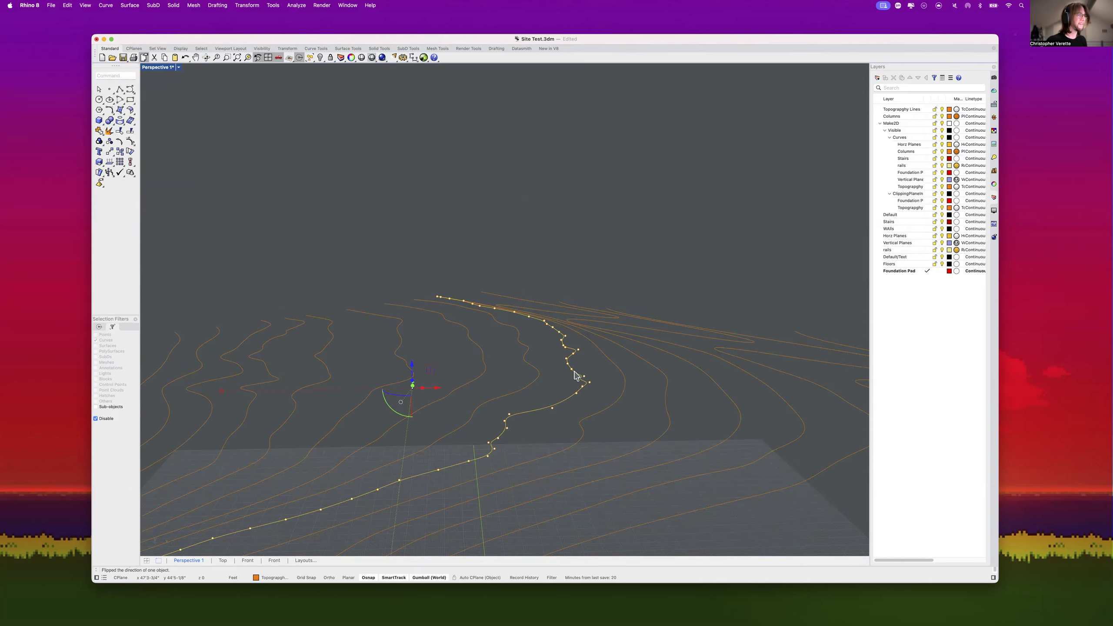
click(630, 274)
Step: Loft all the topography contours again with straight sections, rebuilding the cross-sections with 300 control points
scroll(630, 272, down, 4)
scroll(632, 276, down, 3)
drag(755, 404, 305, 206)
text(l)
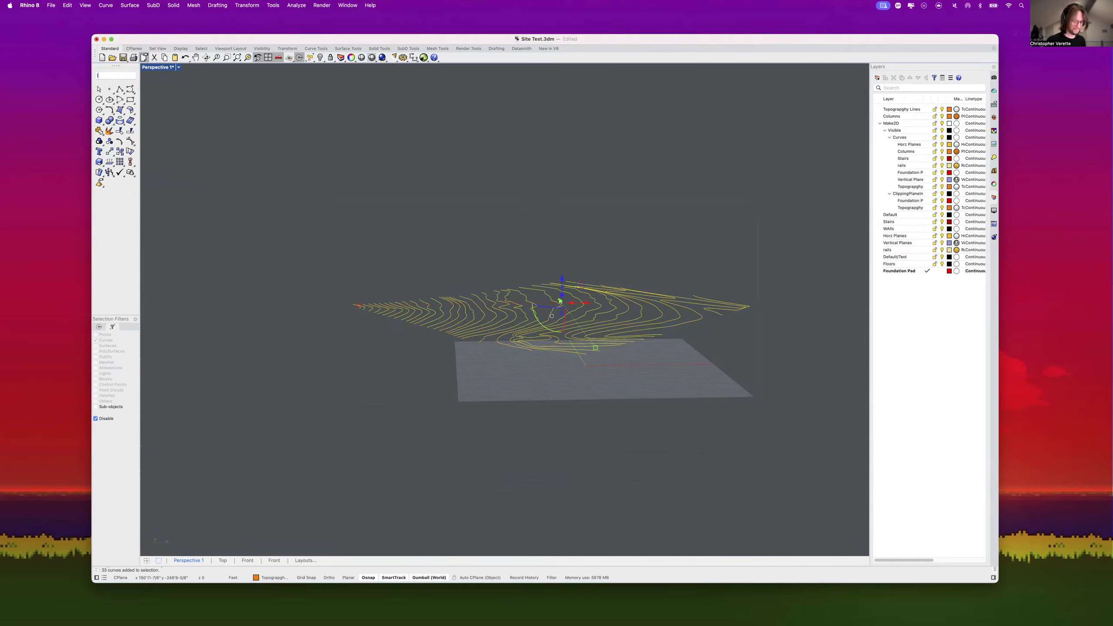
text(oft)
key(Return)
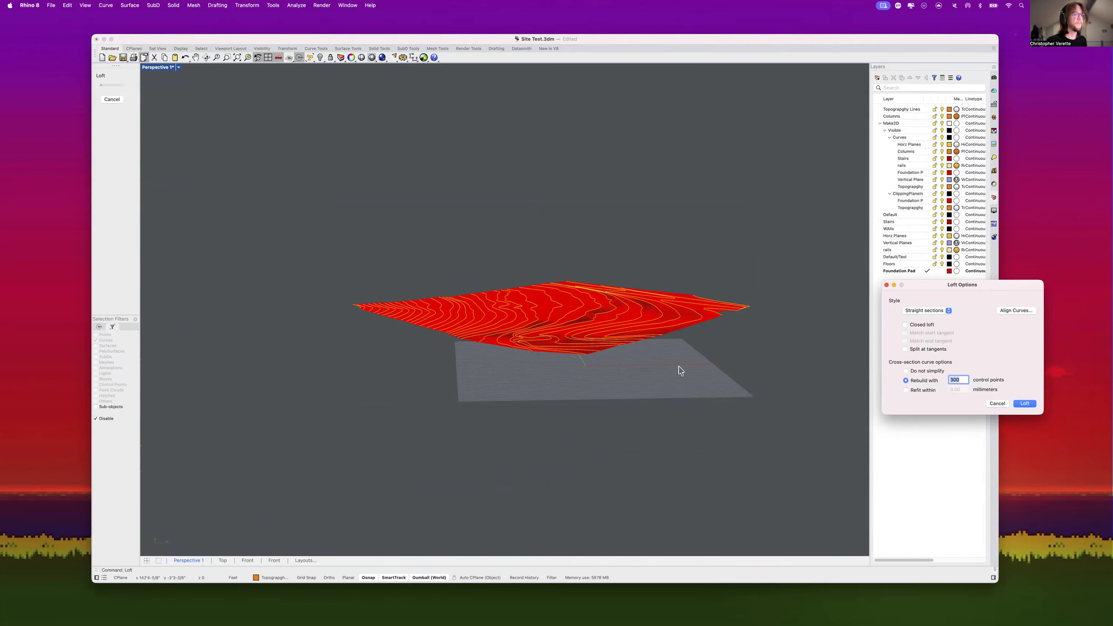
click(1024, 404)
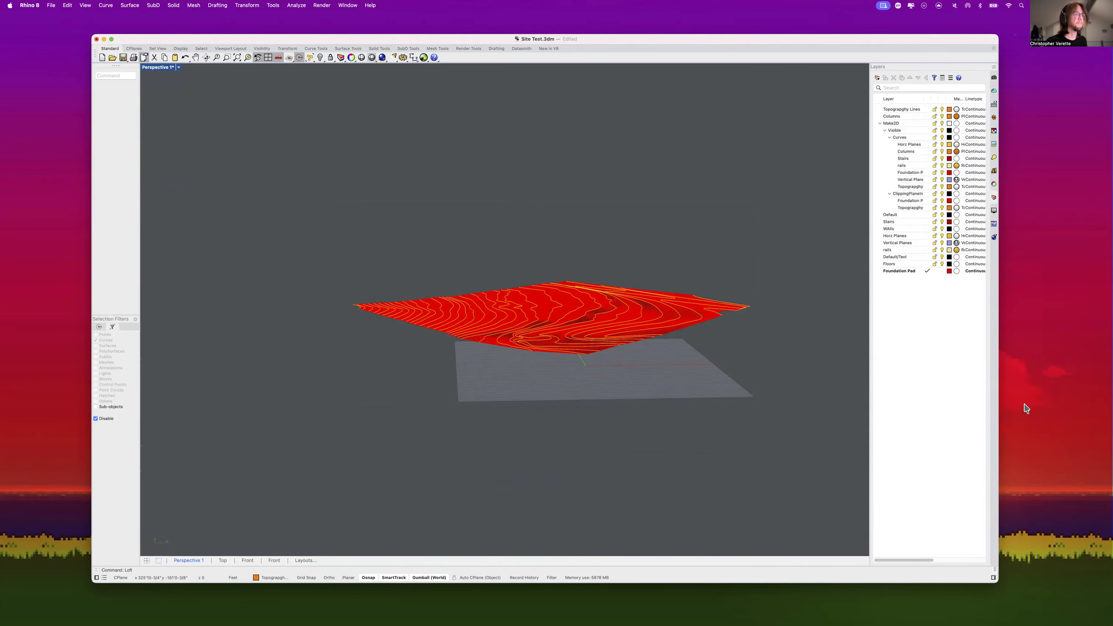
Step: Examine the new lofted terrain surface up close, from its side and from above for gaps or folds
scroll(602, 316, up, 5)
right_drag(592, 331, 608, 407)
scroll(607, 406, up, 5)
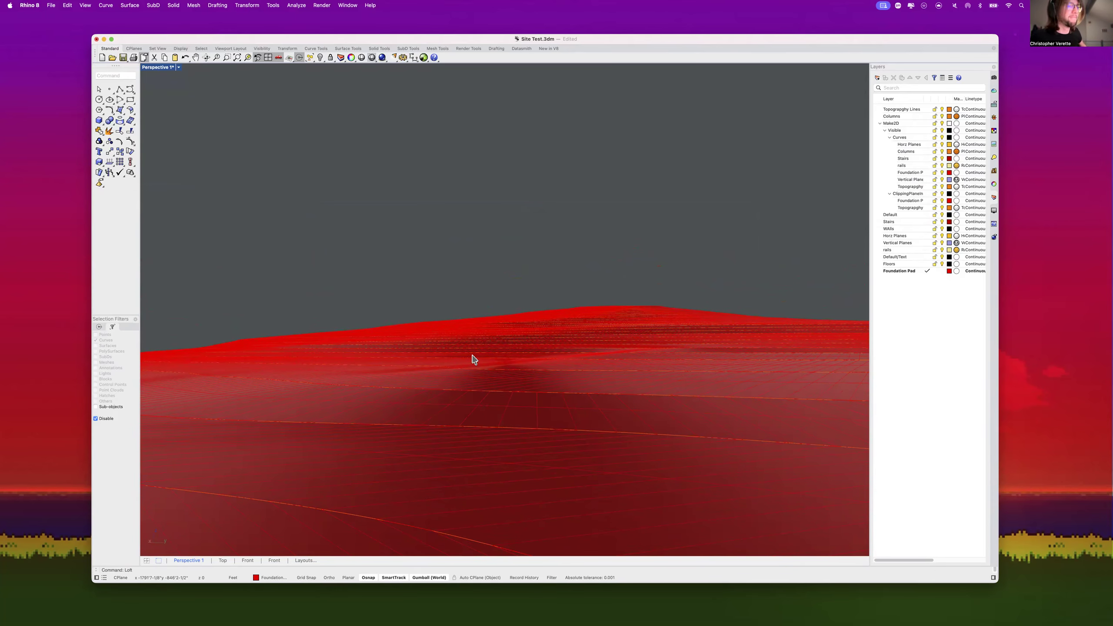
scroll(478, 354, down, 5)
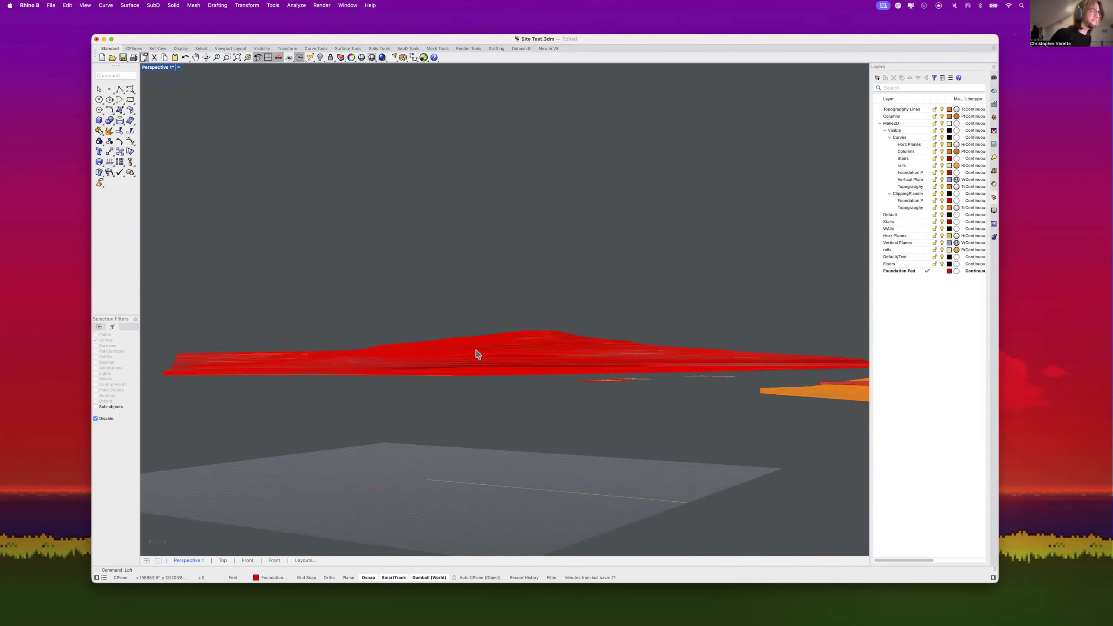
scroll(482, 342, down, 5)
right_drag(491, 347, 494, 318)
shift+right_drag(528, 382, 529, 342)
scroll(524, 336, down, 8)
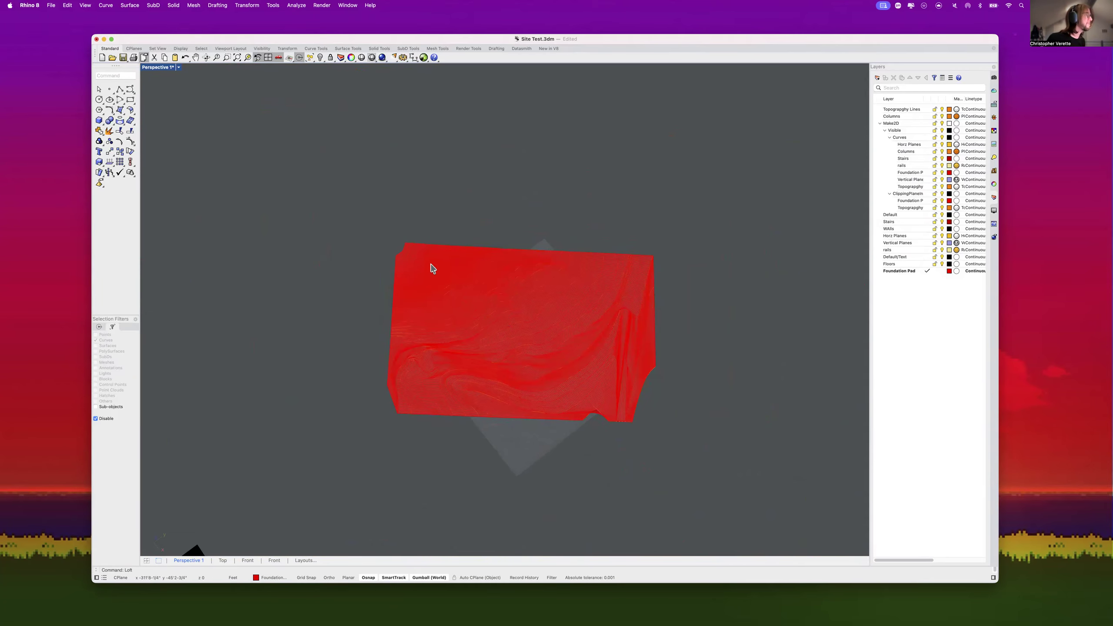
Step: Draw a circle on the ground plane beneath the terrain's near edge
click(100, 100)
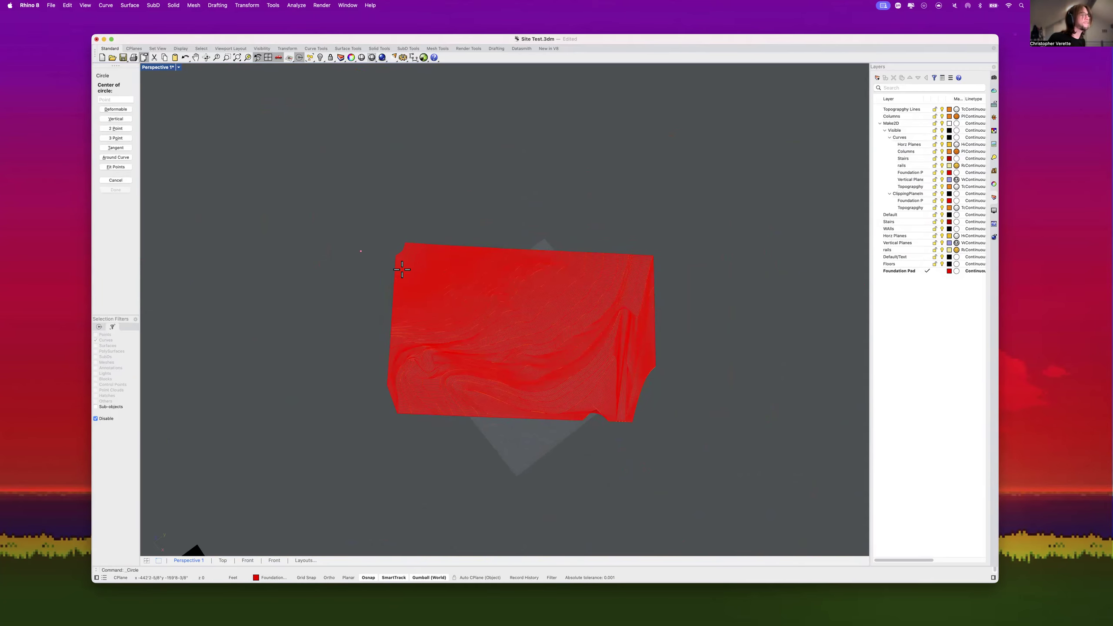
scroll(492, 308, up, 9)
right_drag(492, 308, 463, 383)
click(501, 403)
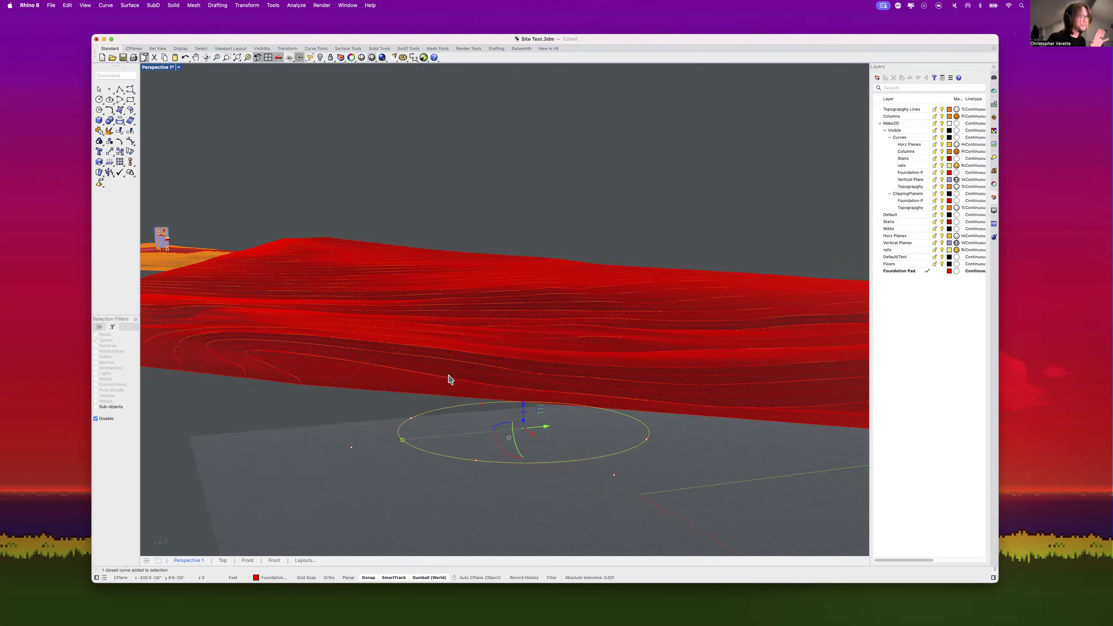
Step: Offset the lofted terrain surface downward with OffsetSrf as a solid with sharp corners and the input deleted, entering 5' as the distance
click(432, 326)
click(475, 352)
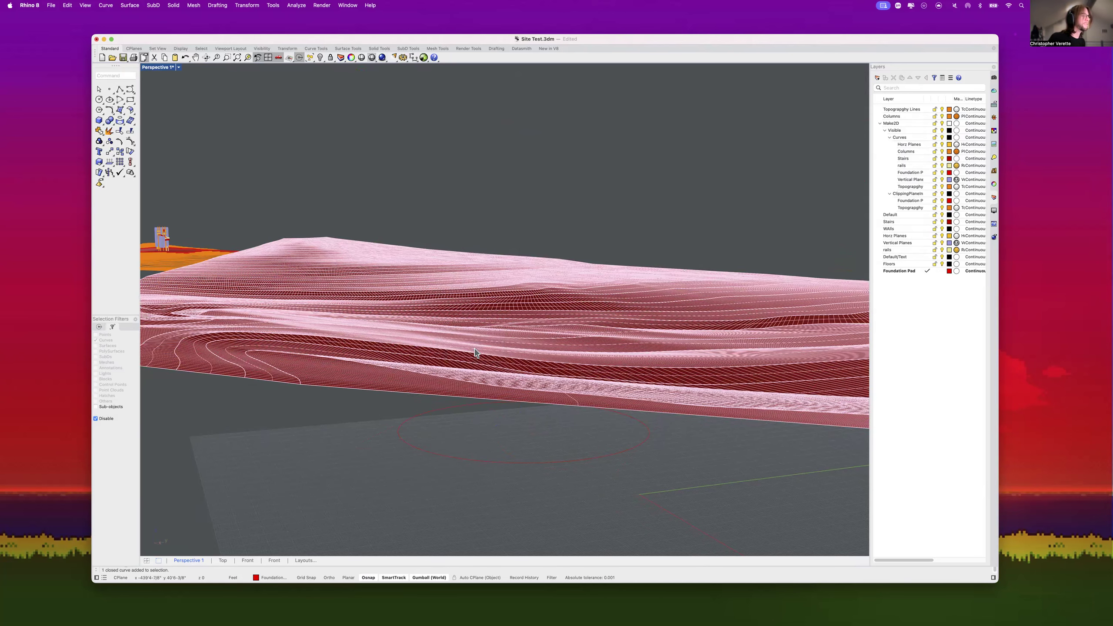
text(offset)
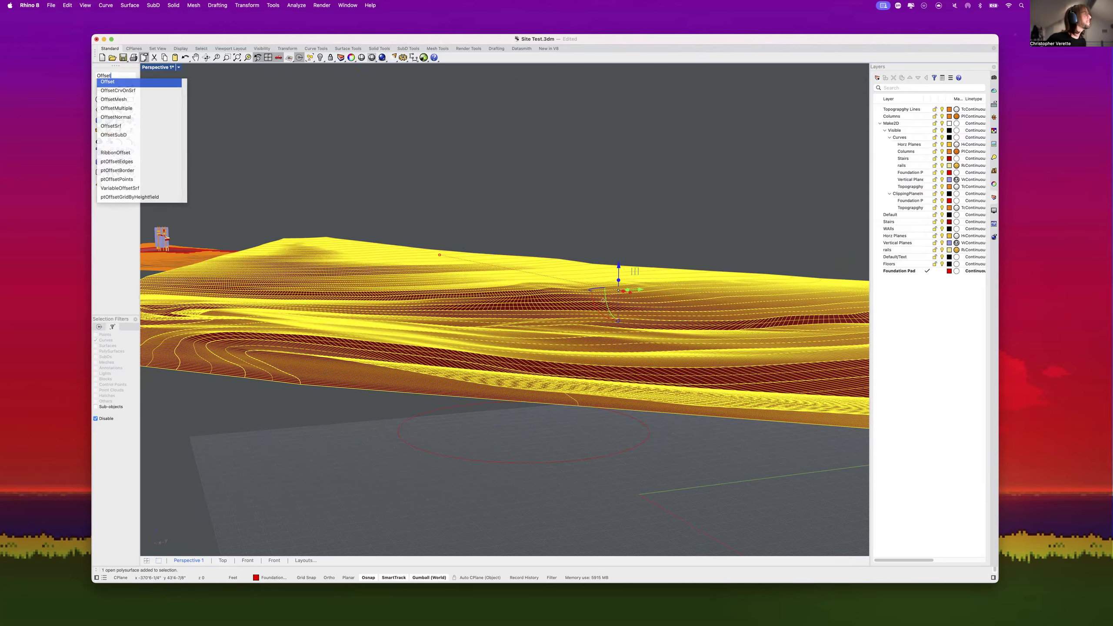
key(Down)
key(Down)
key(Down)
key(Down)
key(Down)
key(Return)
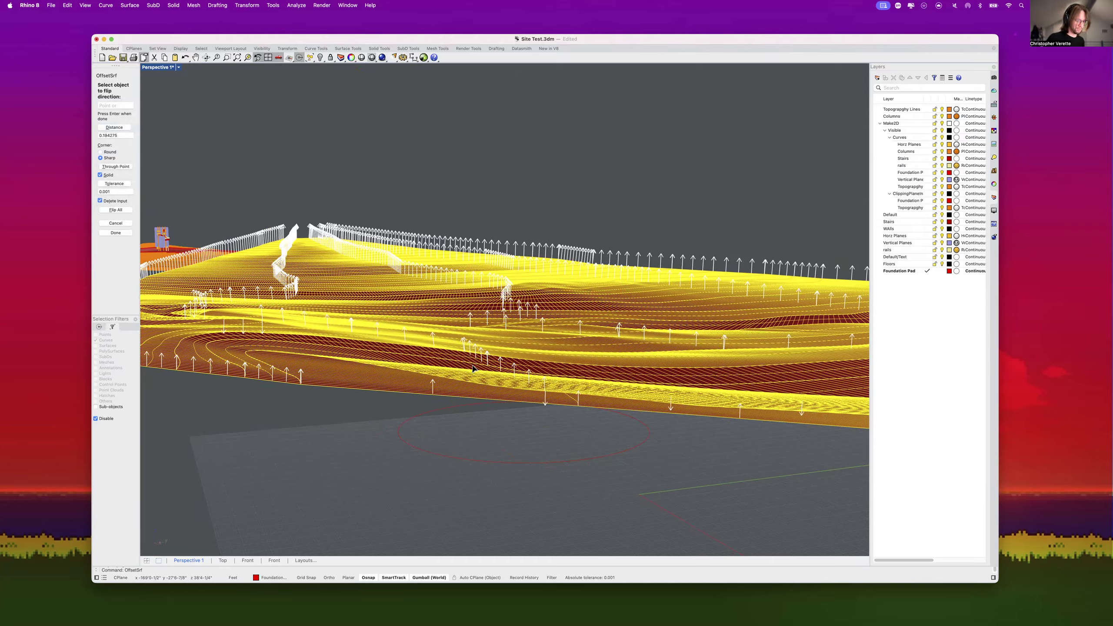
text(5')
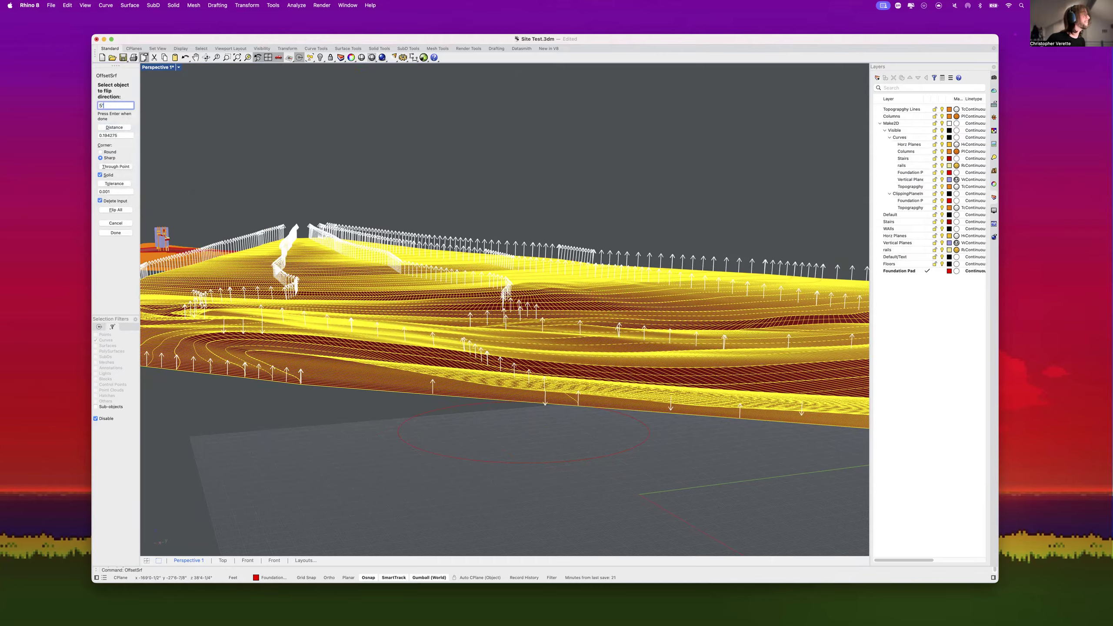
key(Return)
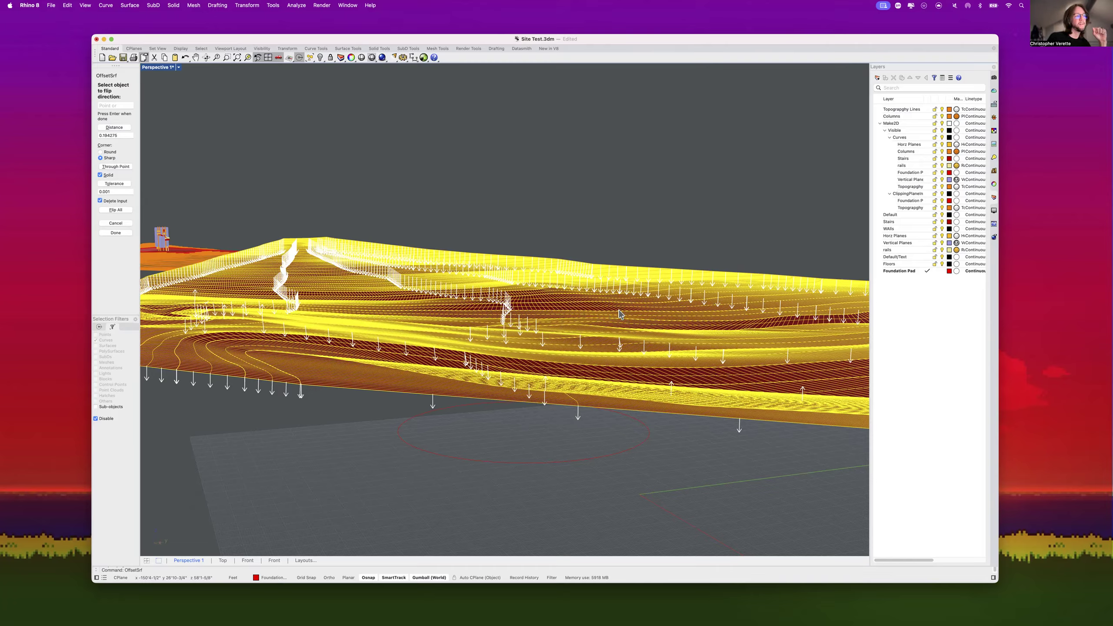
key(Return)
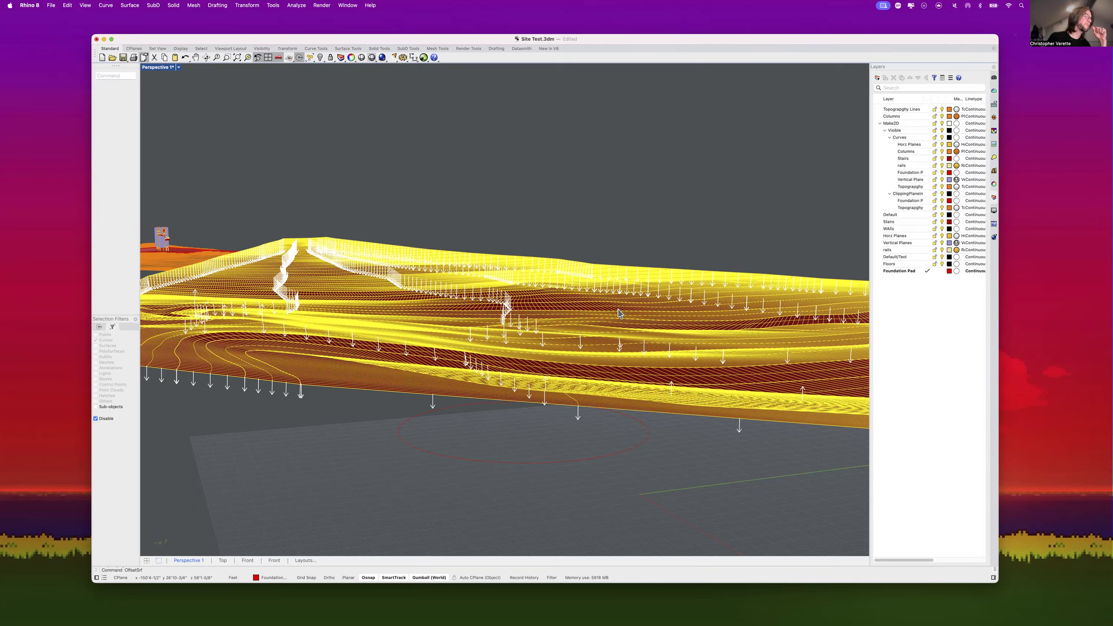
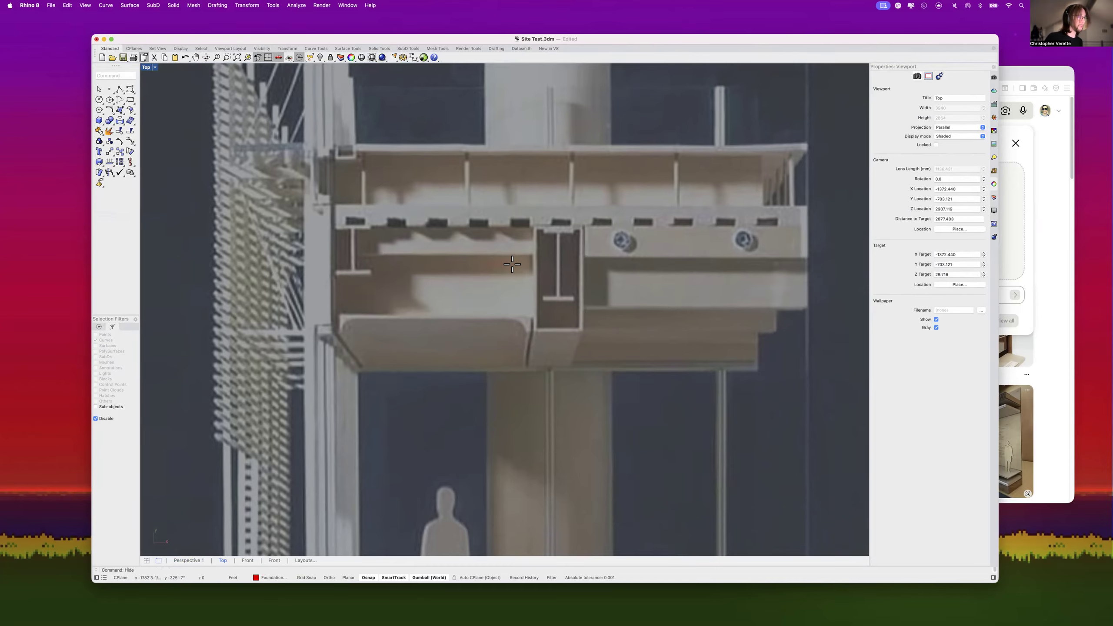
scroll(563, 237, up, 5)
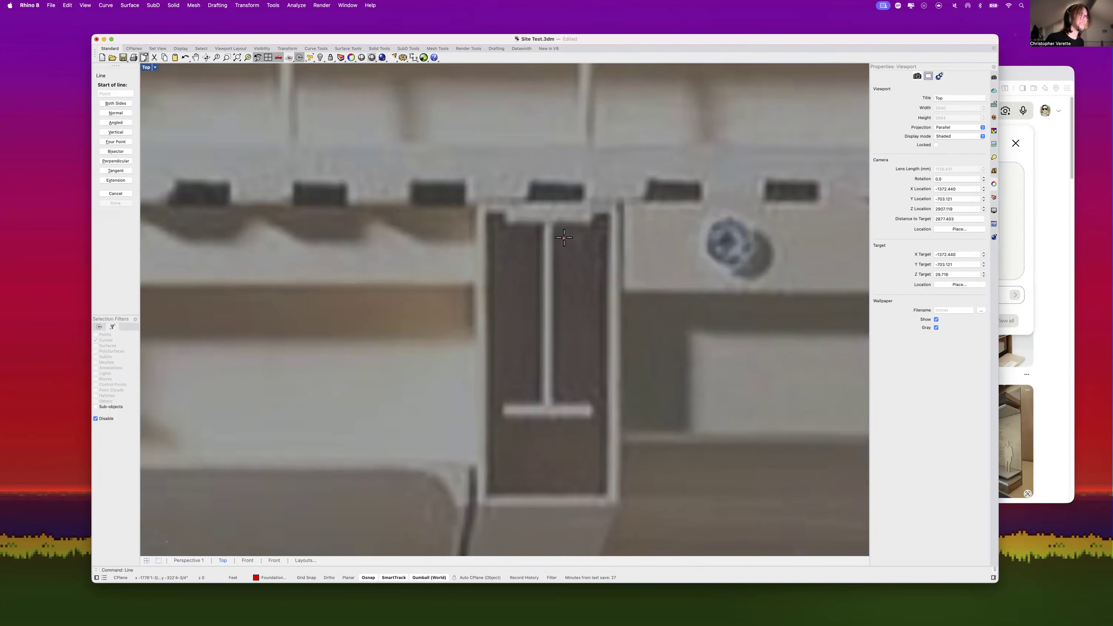
scroll(547, 208, up, 3)
click(547, 207)
scroll(548, 205, down, 2)
scroll(548, 204, down, 3)
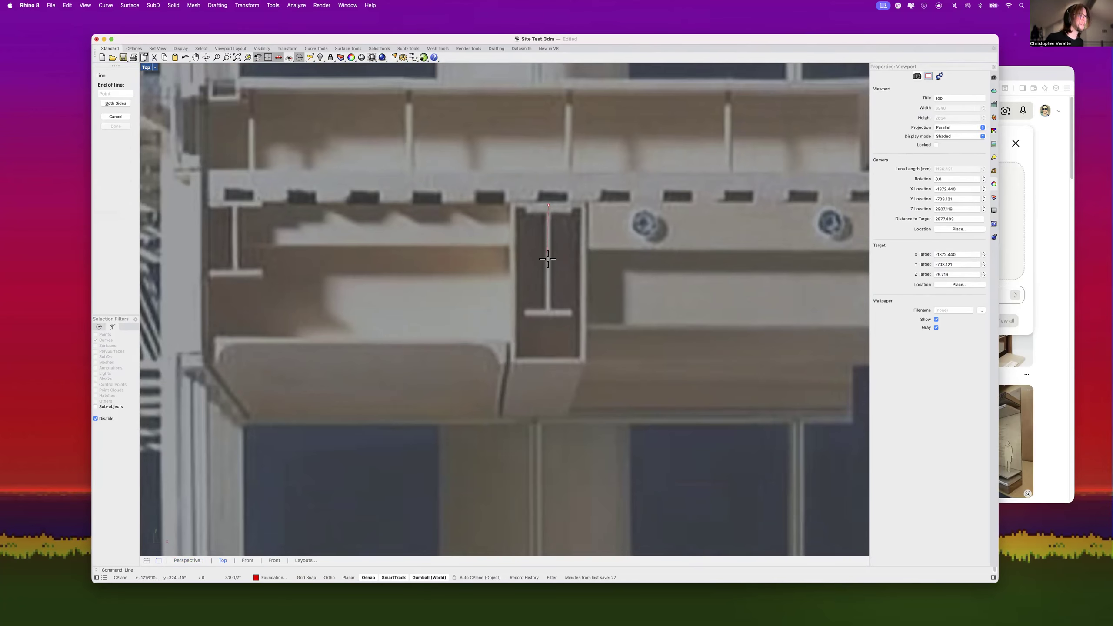
key(Escape)
Step: Draw a vertical 5'6" line downward from the top of the human figure's head in the section picture
scroll(548, 263, down, 5)
scroll(475, 255, up, 5)
scroll(452, 247, down, 4)
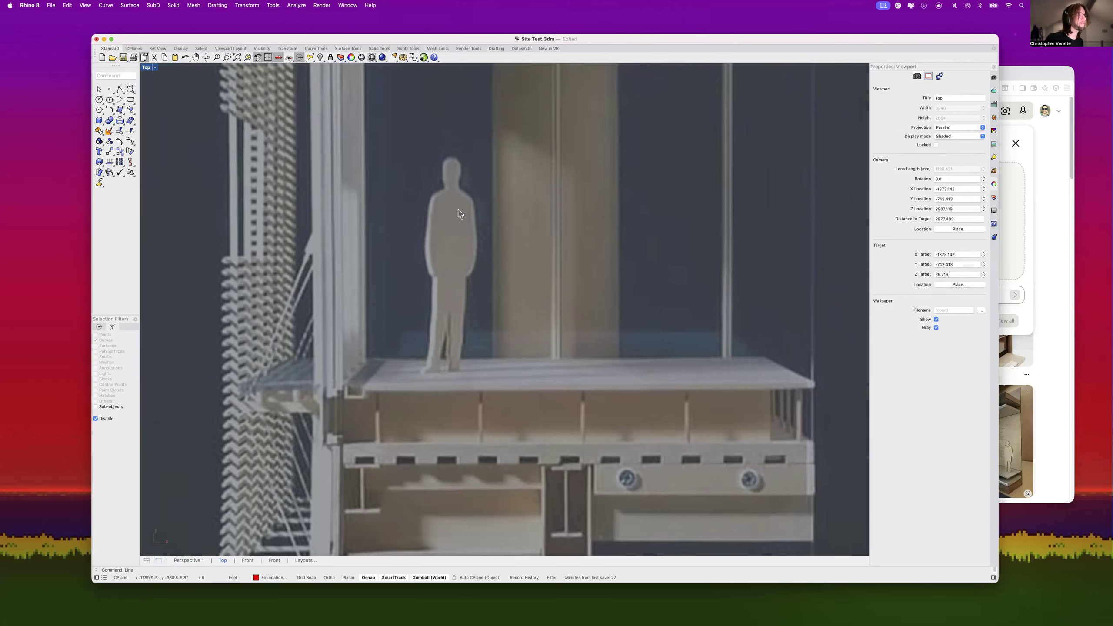
key(Return)
click(450, 161)
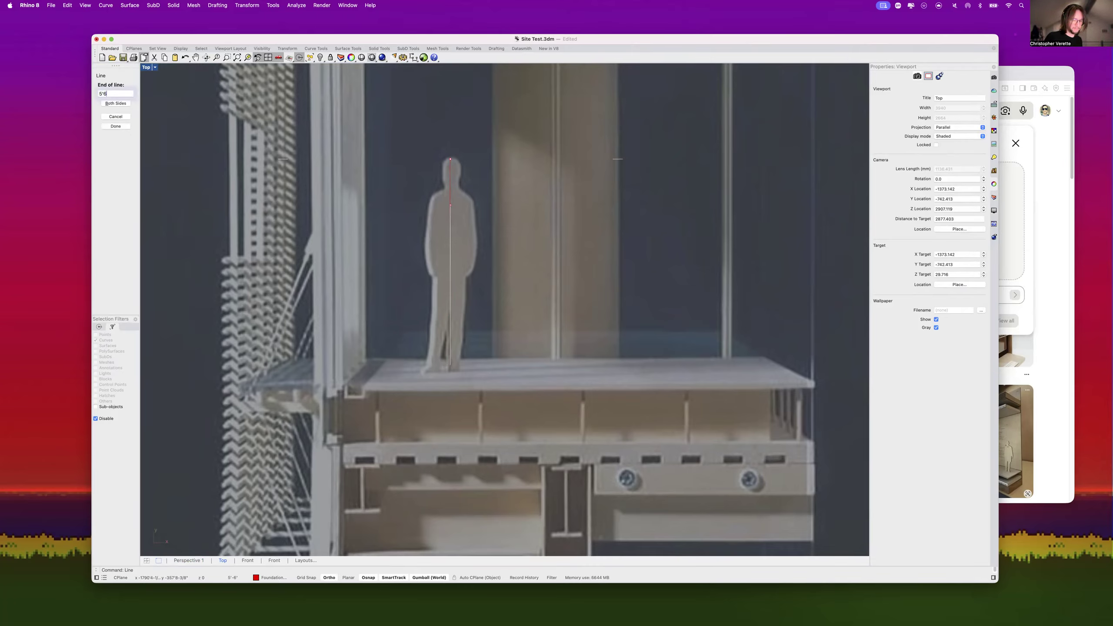
key(shift)
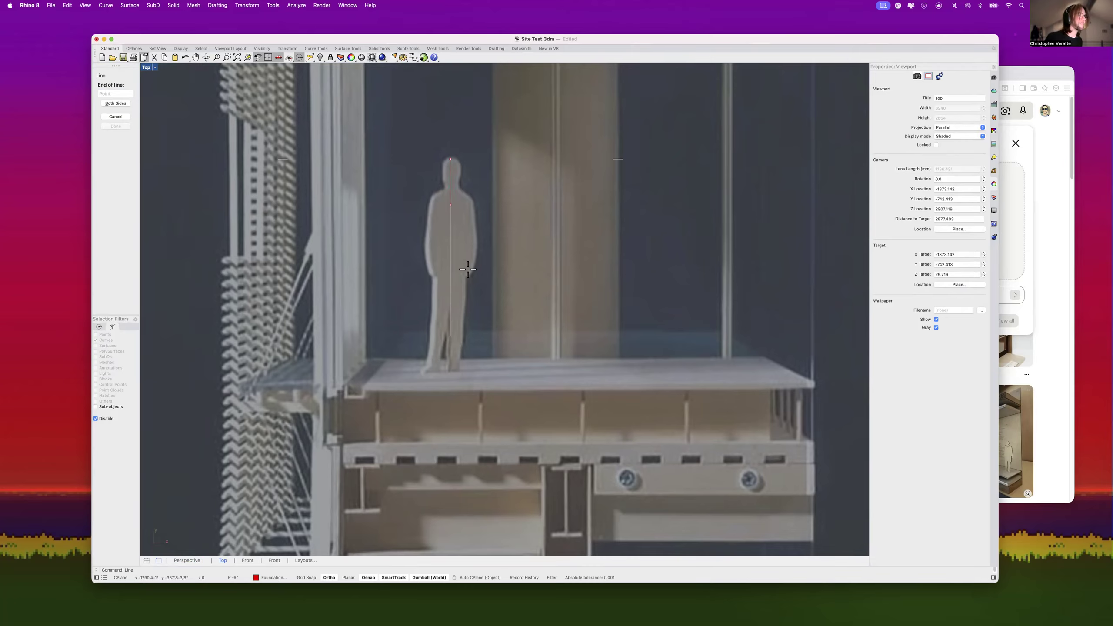
click(467, 305)
scroll(462, 282, down, 10)
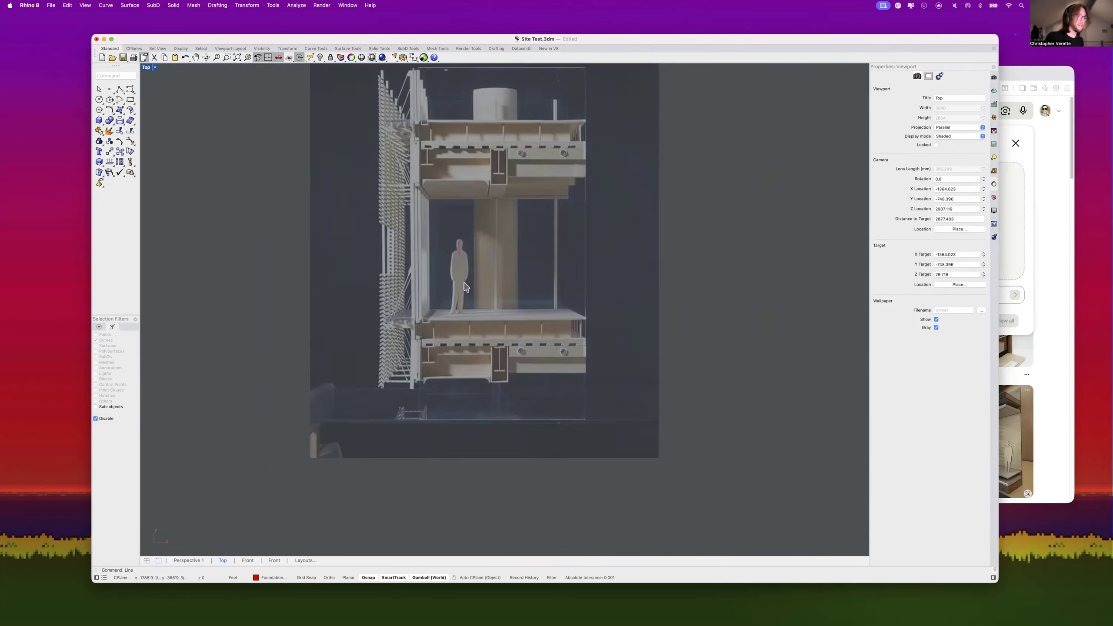
Step: Try to scale the section picture from the top of the figure's head, using its feet as first reference point, and undo the scaling
click(462, 282)
scroll(461, 280, up, 8)
scroll(504, 368, down, 10)
scroll(513, 377, up, 7)
text(sclae)
key(Return)
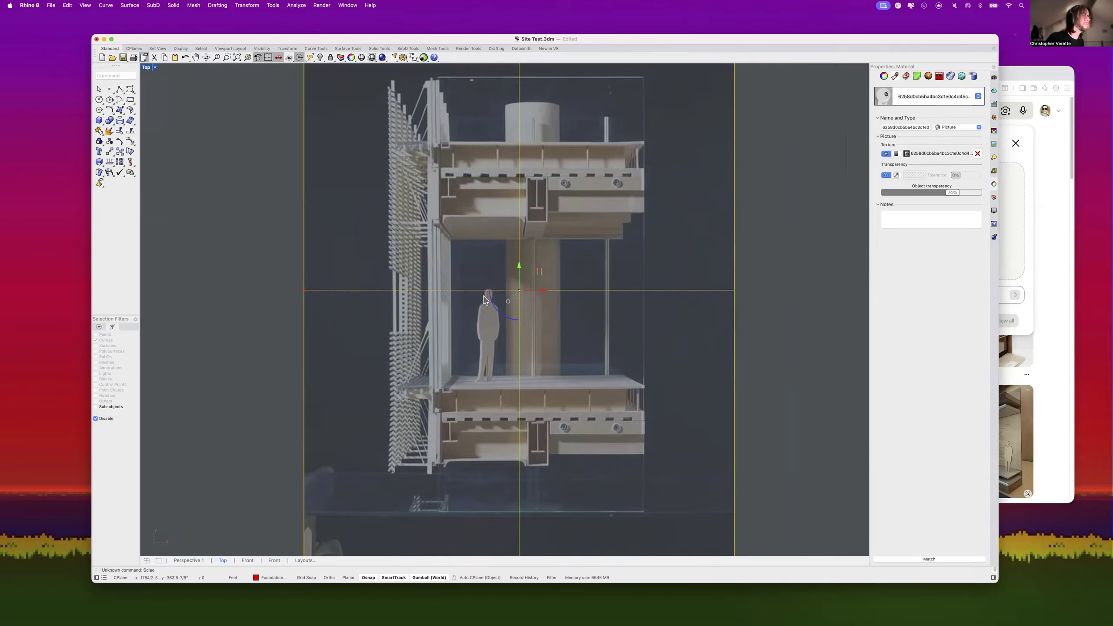
scroll(484, 300, up, 10)
key(Escape)
click(562, 302)
key(Return)
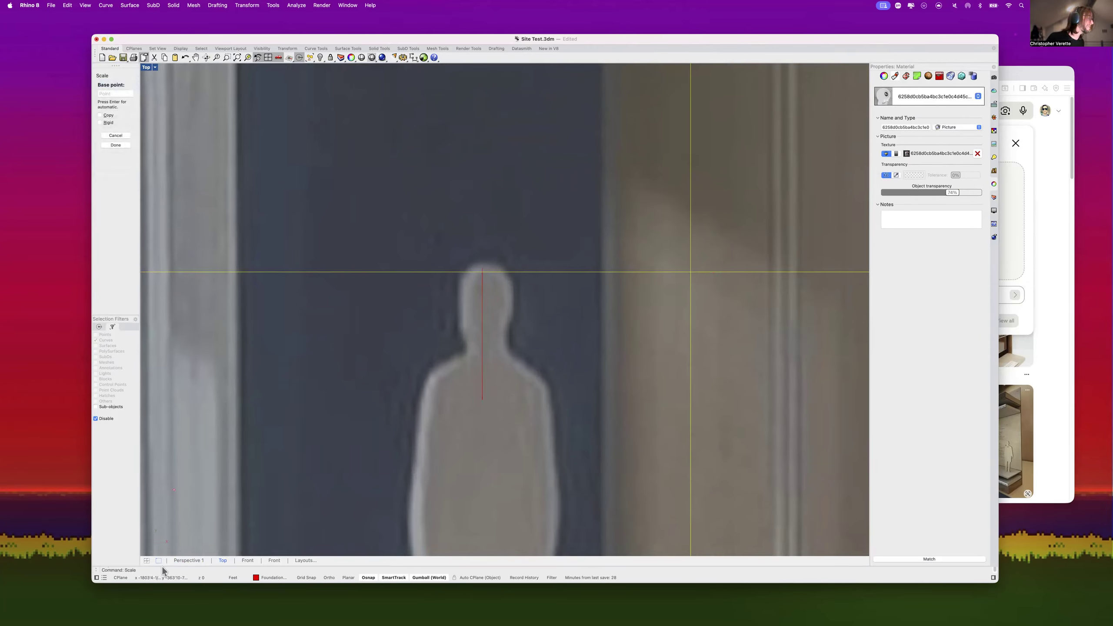
click(99, 327)
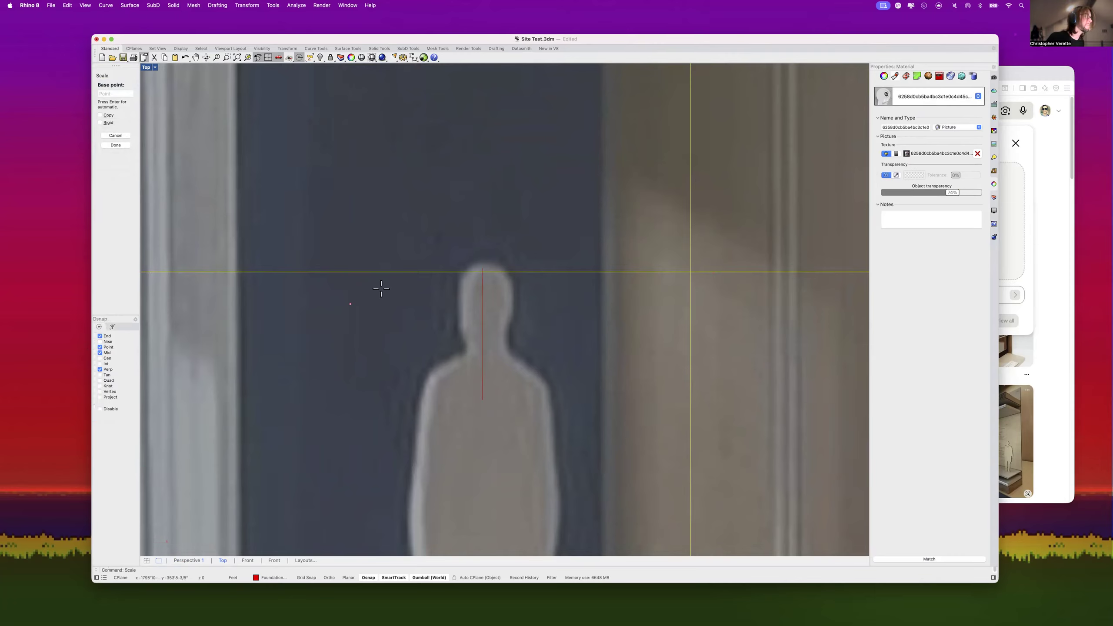
click(482, 267)
scroll(483, 309, down, 3)
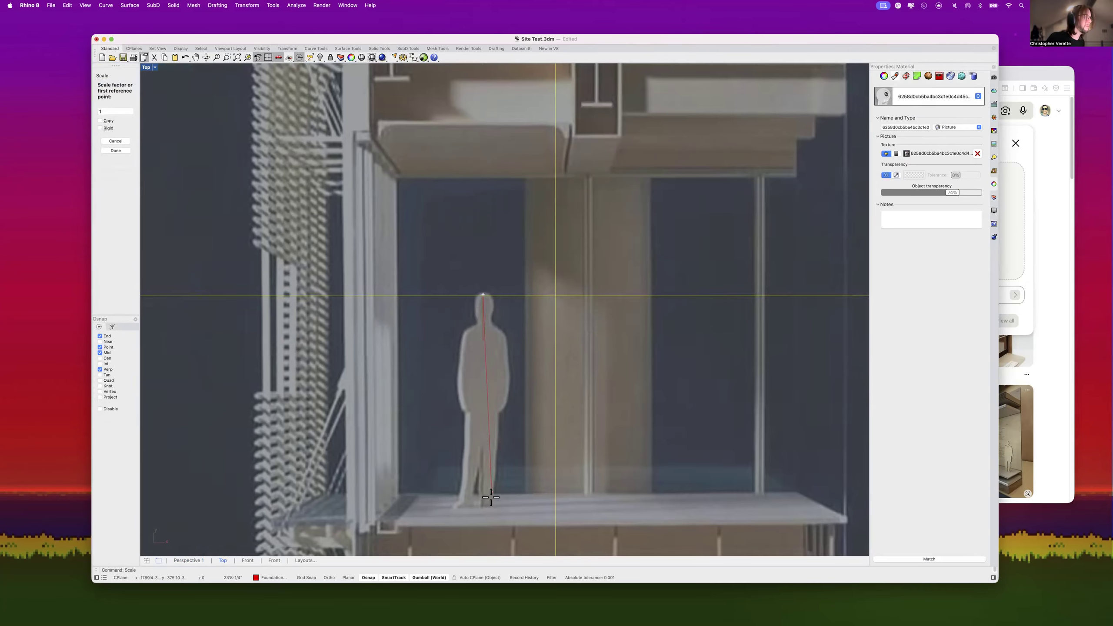
scroll(475, 508, up, 4)
key(shift)
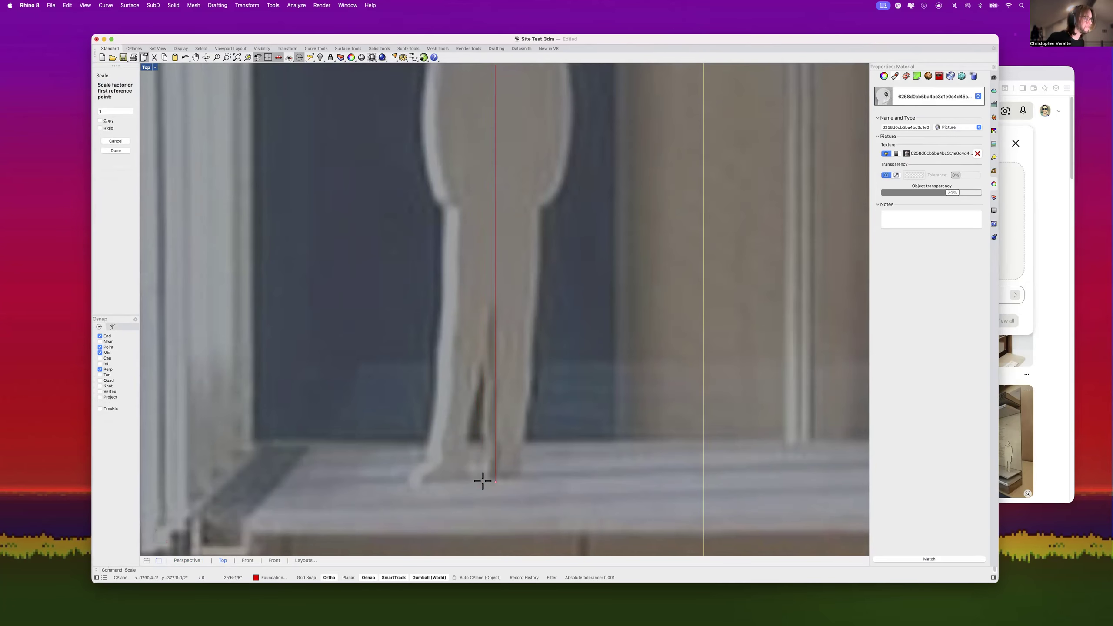
click(483, 482)
scroll(483, 482, down, 5)
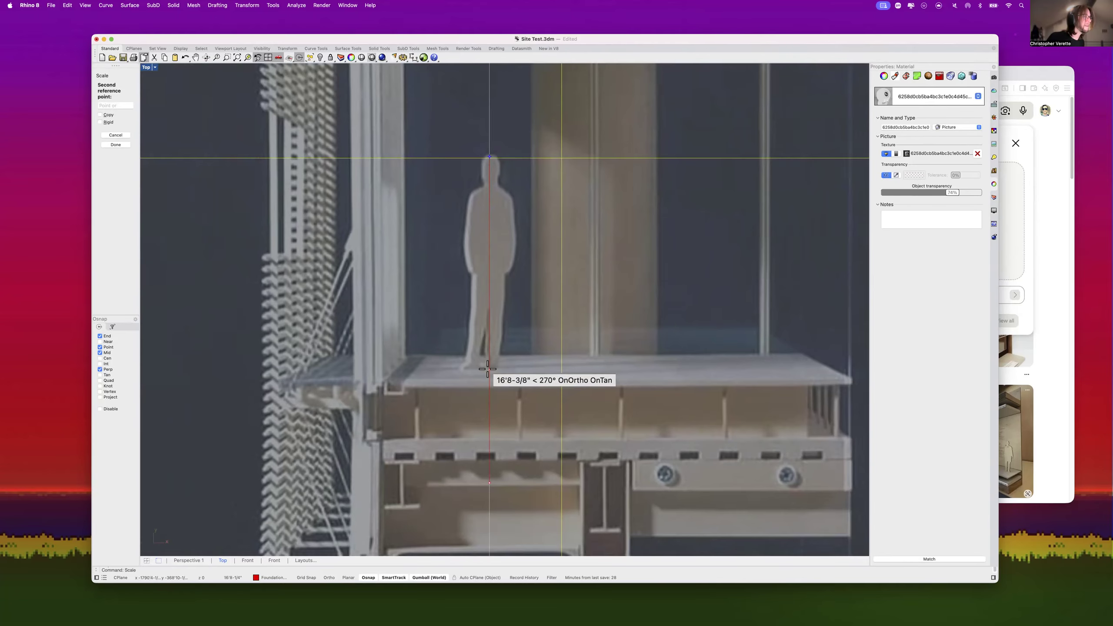
scroll(495, 256, down, 5)
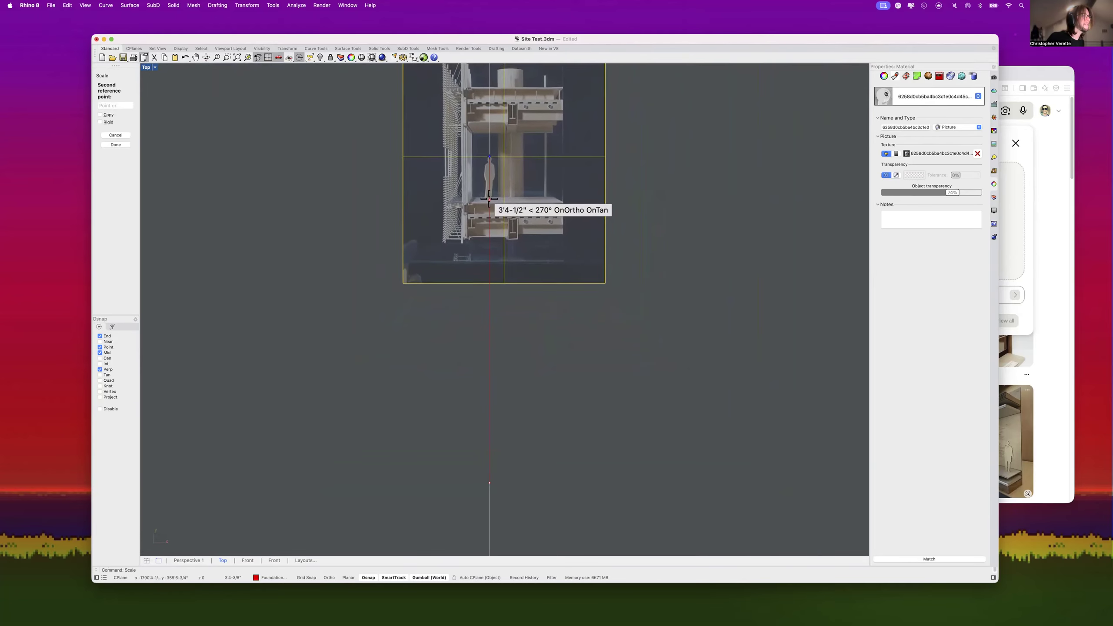
click(489, 194)
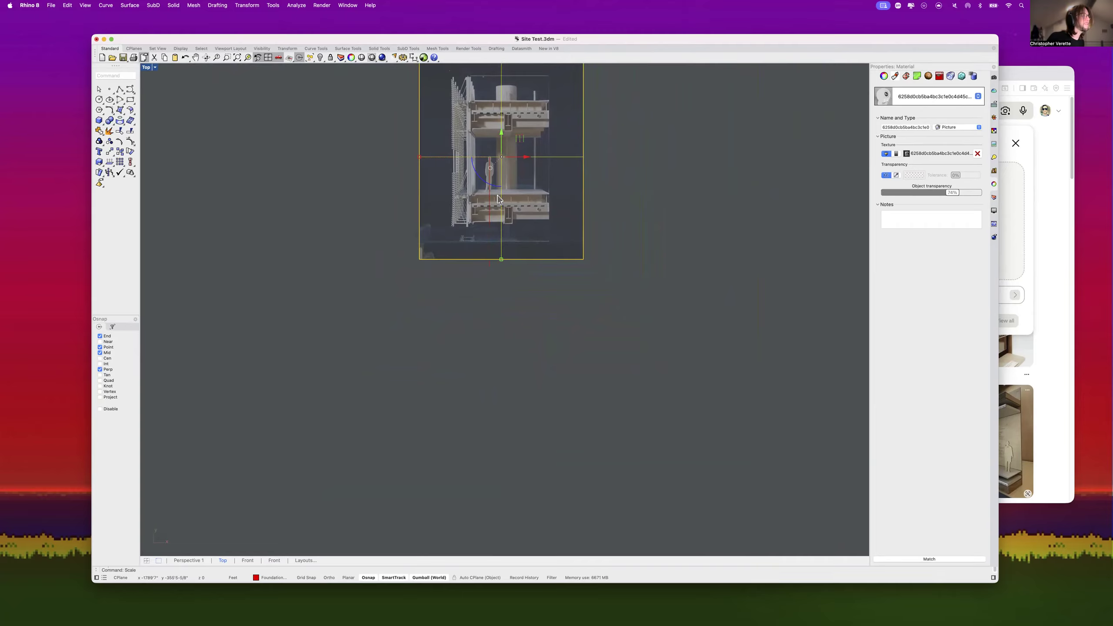
key(super+z)
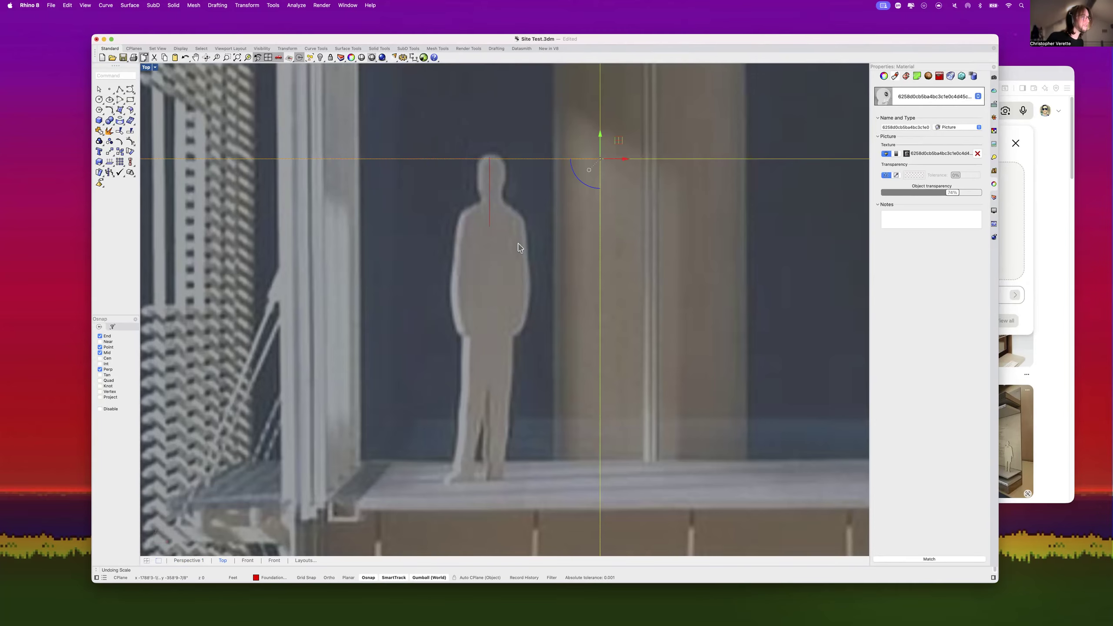
Step: Scale the section picture from the top of the figure's head so its feet meet the lower end of the 5'6" line
text(scale)
key(Return)
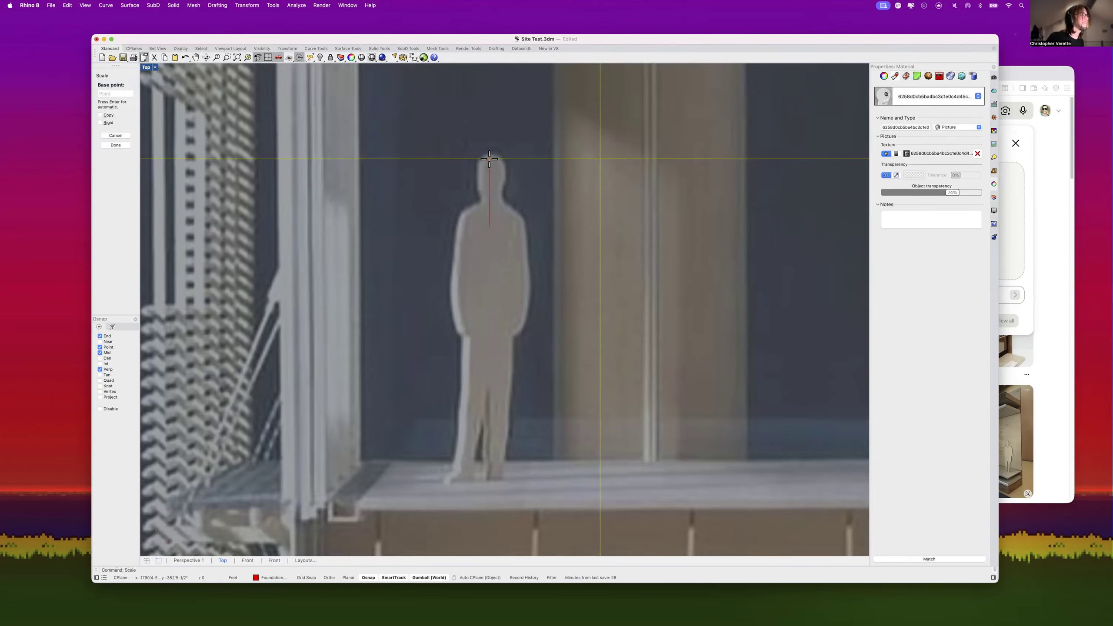
click(489, 157)
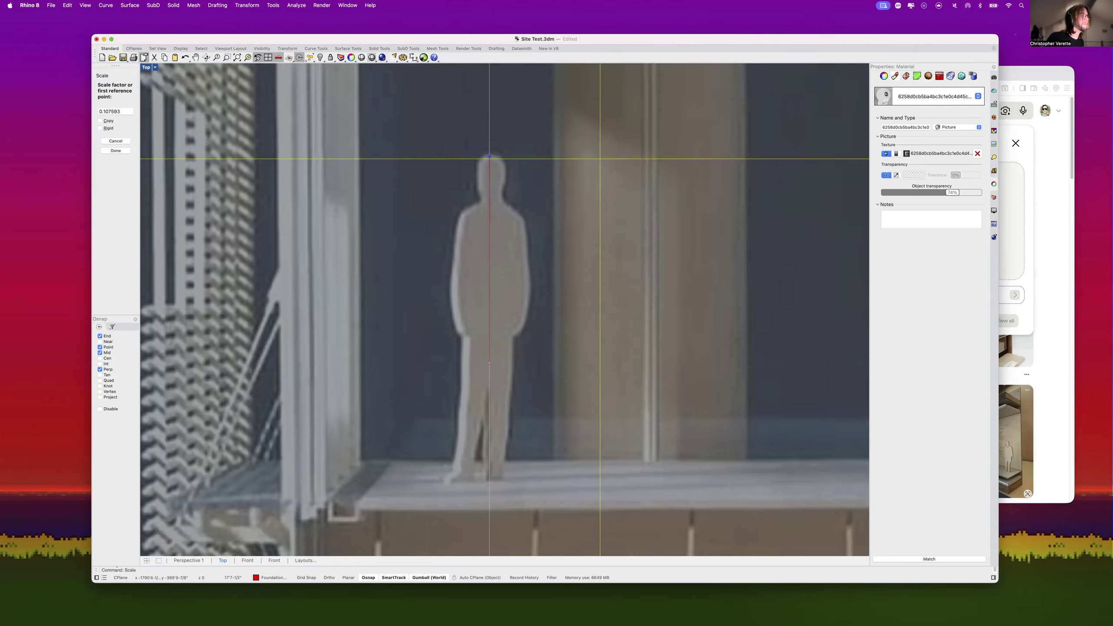
click(485, 481)
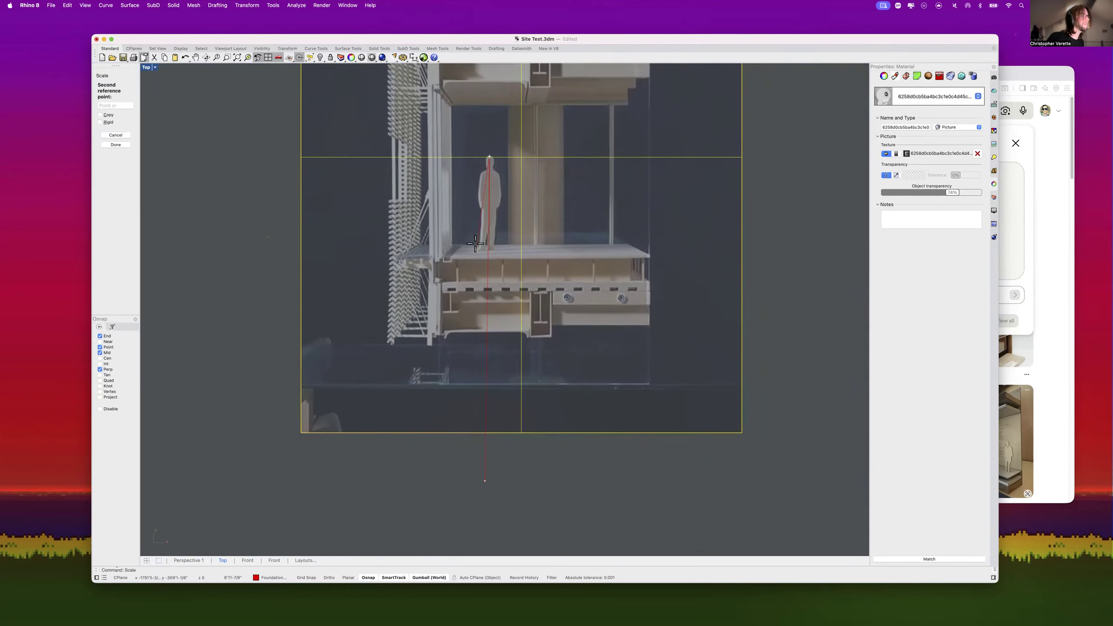
click(488, 225)
click(566, 425)
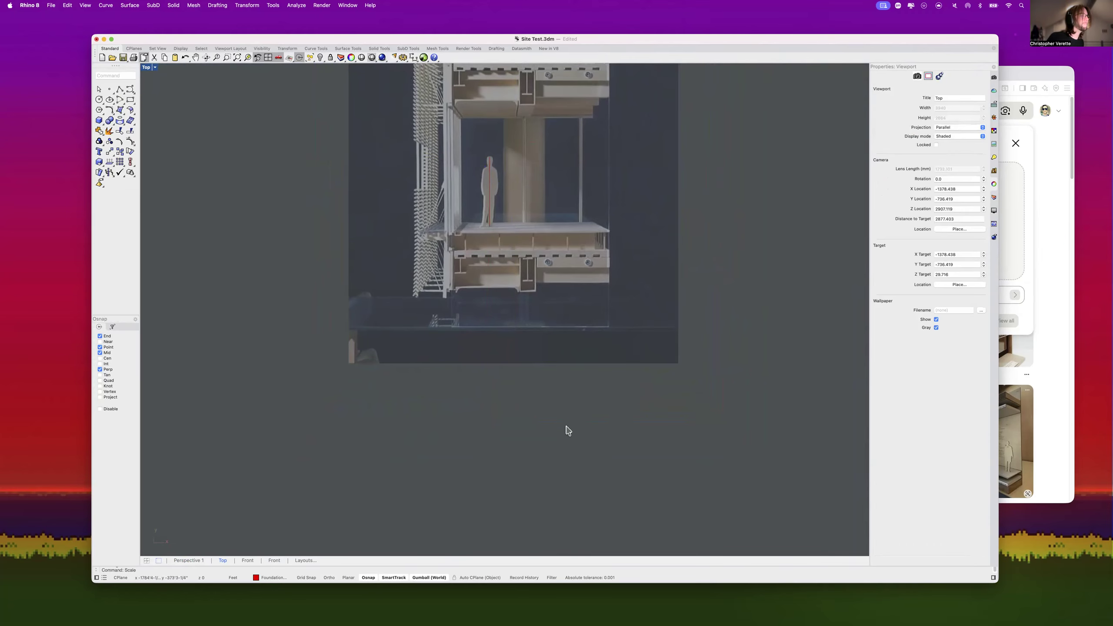
Step: Dimension the height of the upper floor's central I-beam vertically, placing the dimension line over the ceiling zone beside it
scroll(561, 401, down, 10)
right_drag(546, 417, 538, 449)
scroll(542, 313, up, 10)
scroll(543, 313, up, 5)
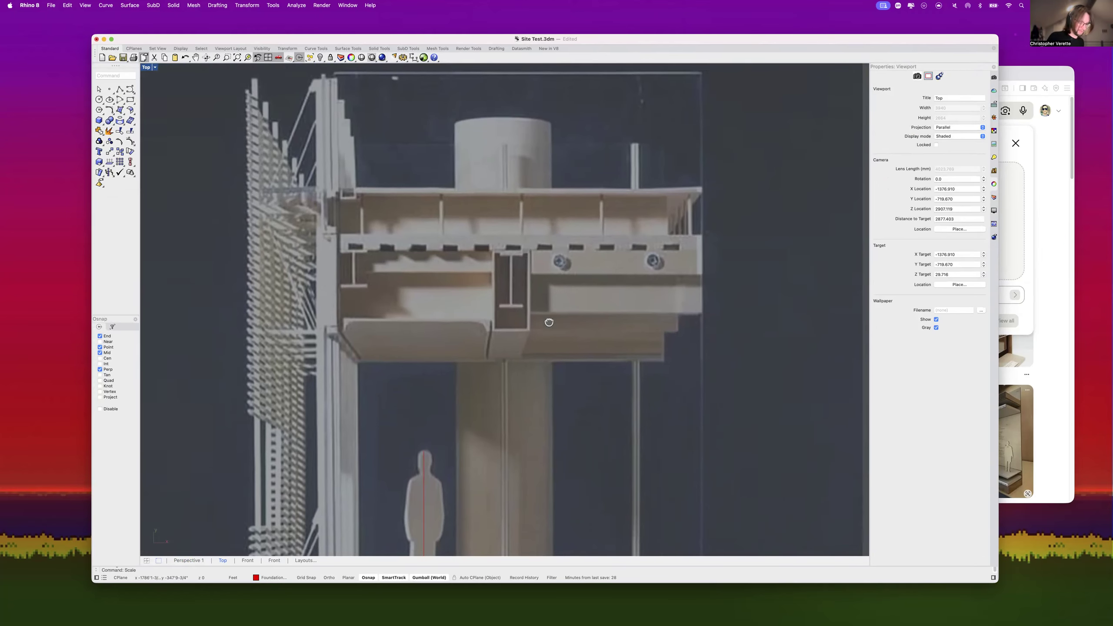
scroll(523, 263, up, 5)
text(Dim)
key(Return)
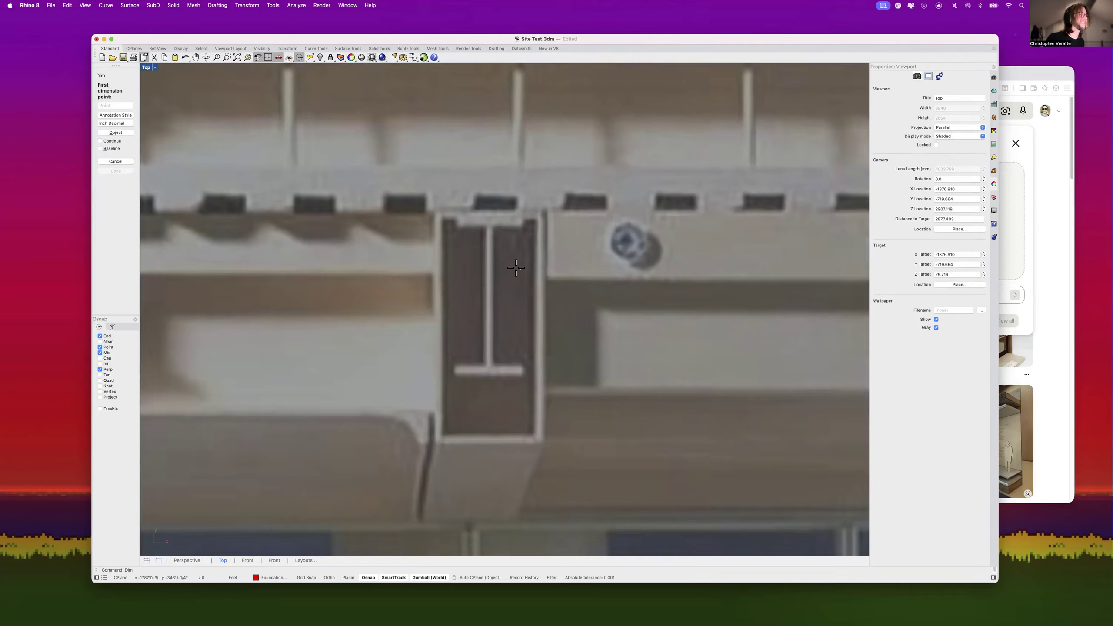
click(488, 216)
click(489, 369)
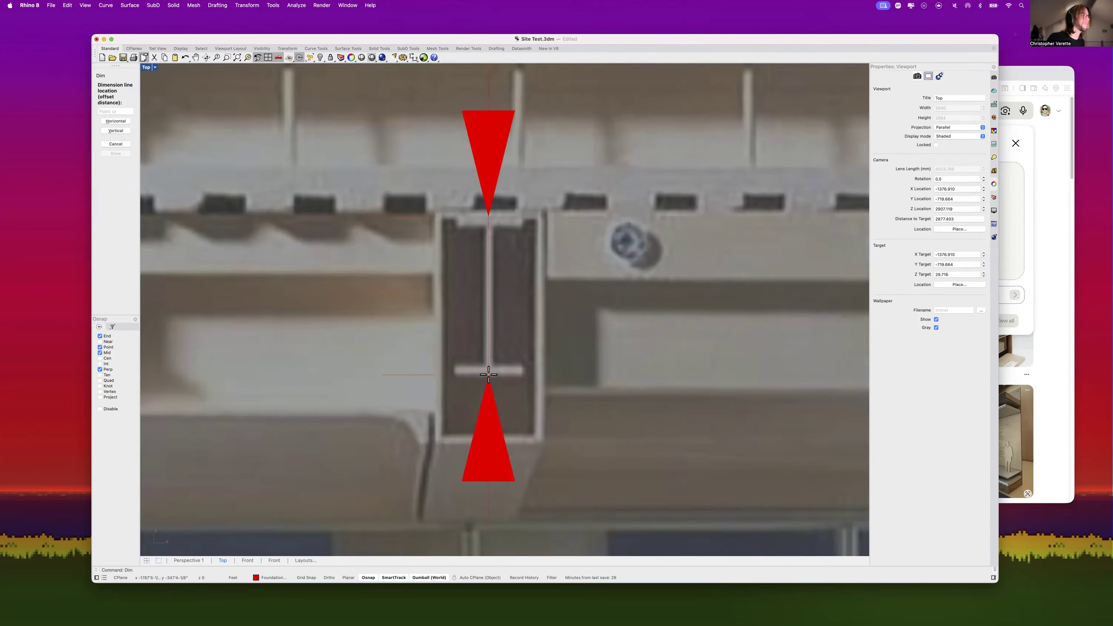
scroll(639, 369, down, 6)
click(671, 370)
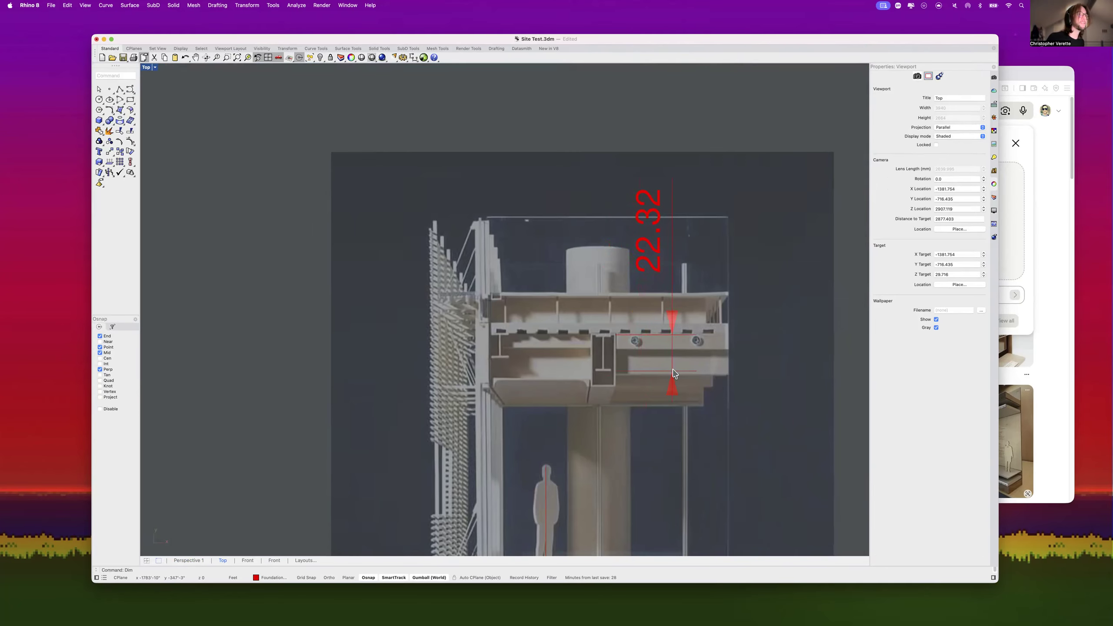
Step: Lock the section picture so that the dimension can be selected on its own
scroll(674, 258, up, 3)
click(639, 304)
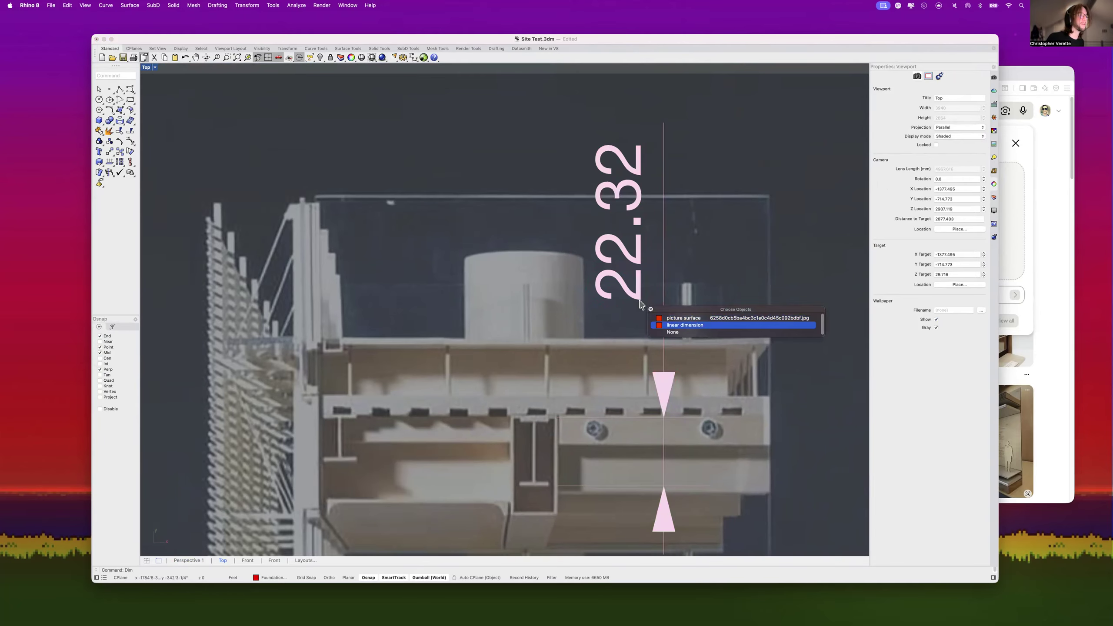
click(675, 331)
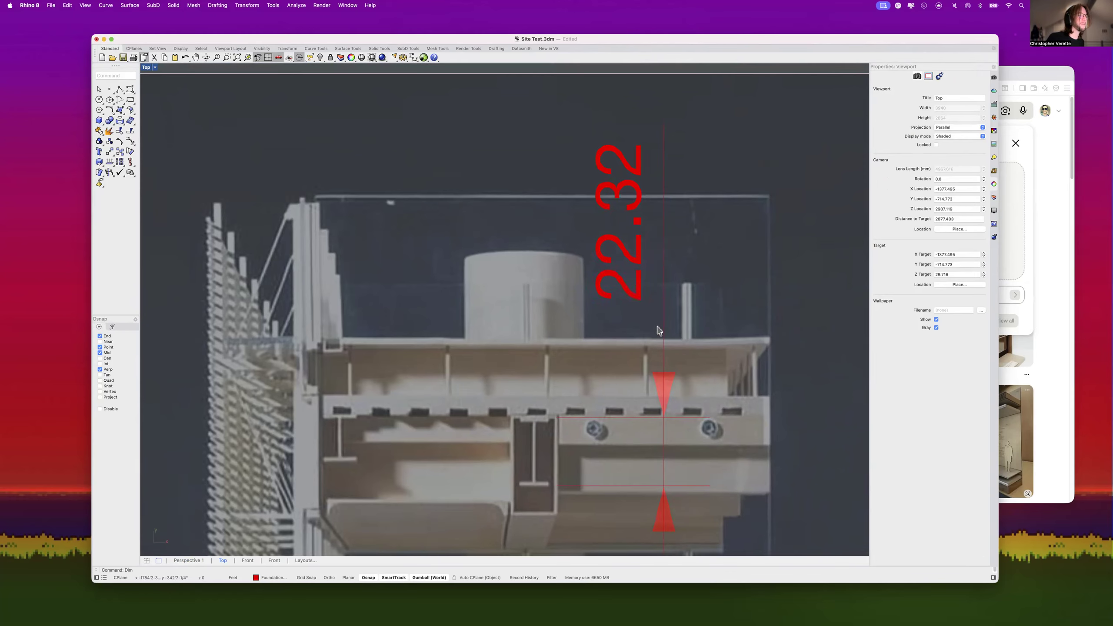
click(670, 378)
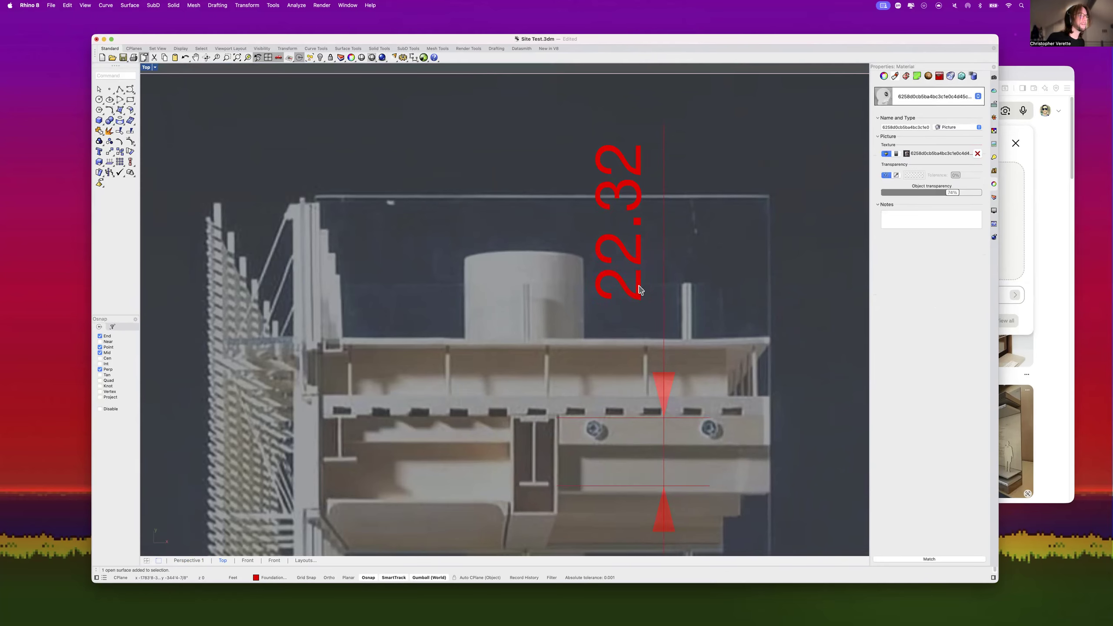
click(681, 320)
scroll(681, 320, down, 2)
click(738, 309)
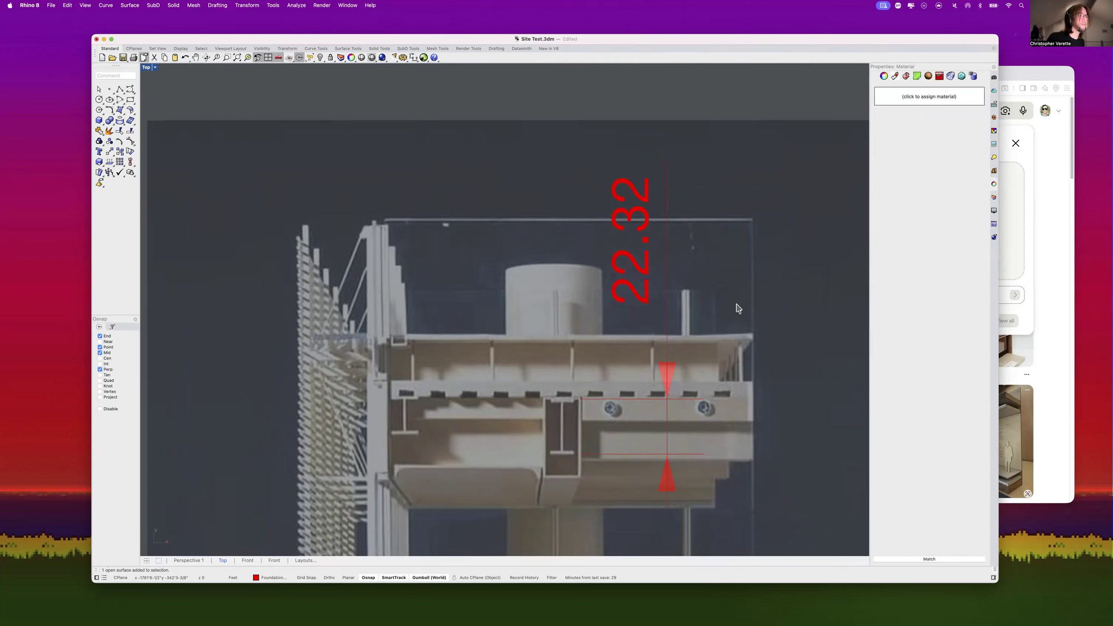
scroll(727, 111, down, 3)
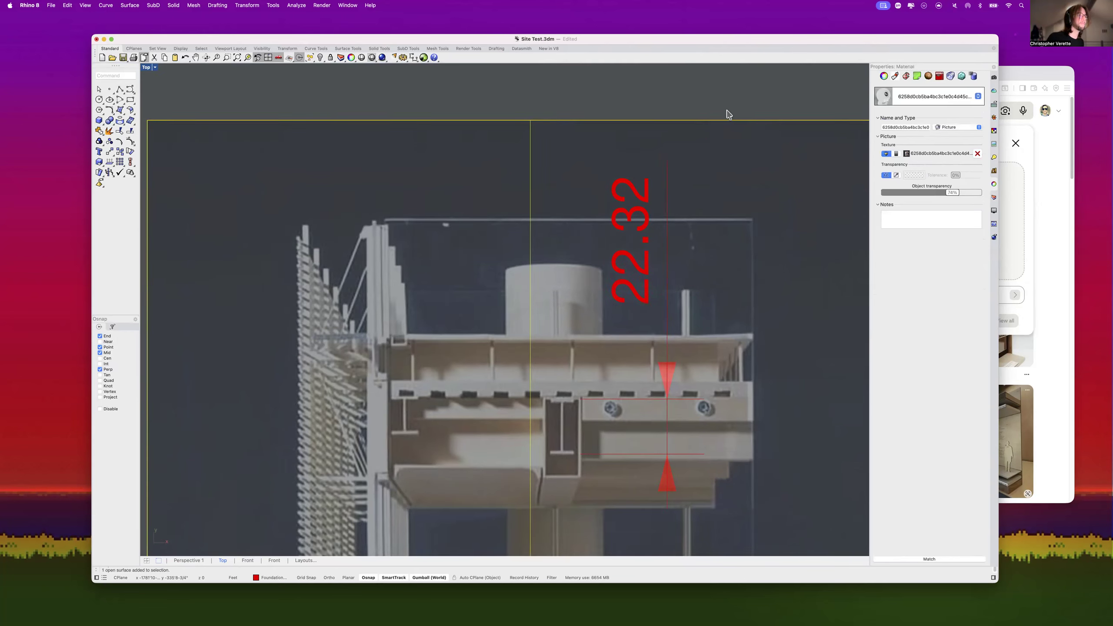
text(Lock)
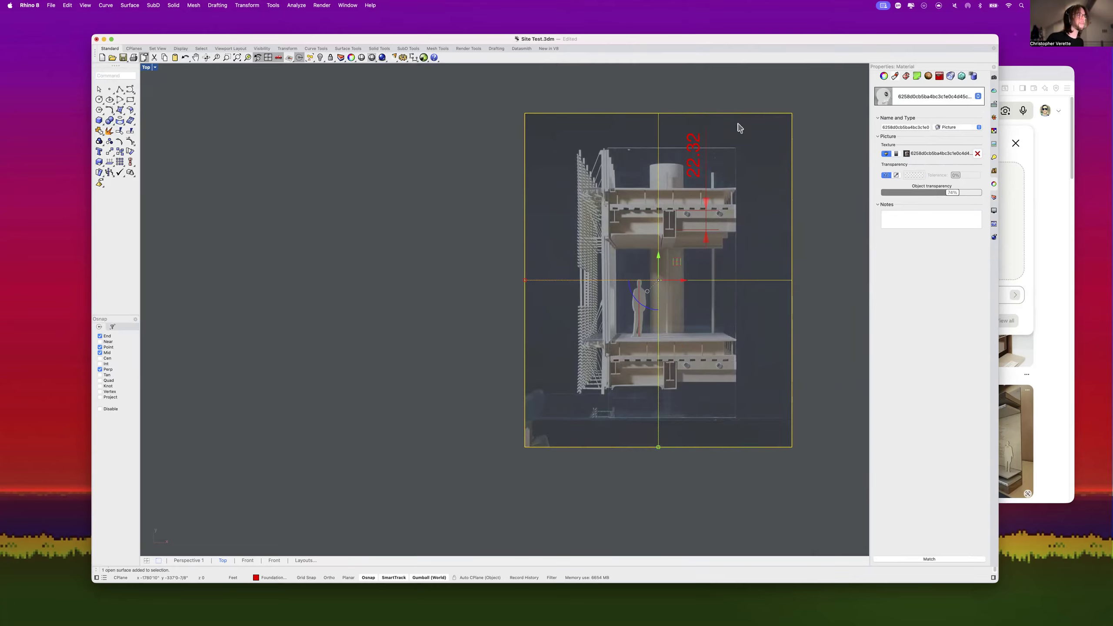
key(Return)
Step: Change the I-beam dimension's length unit format to Feet - feet & inches
scroll(760, 222, up, 5)
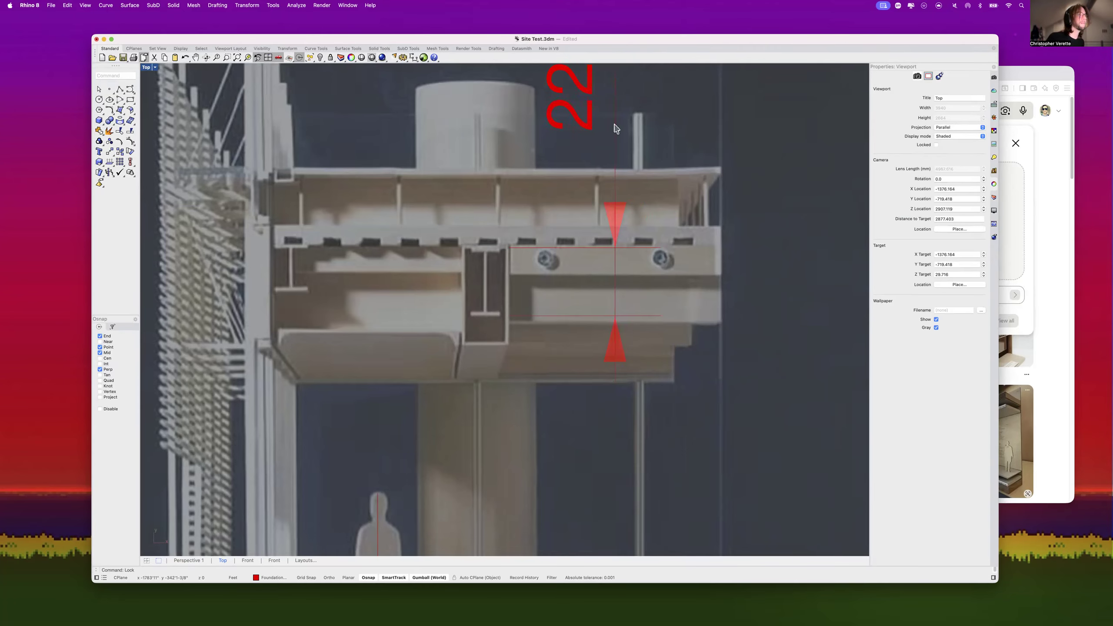
click(594, 119)
double_click(588, 158)
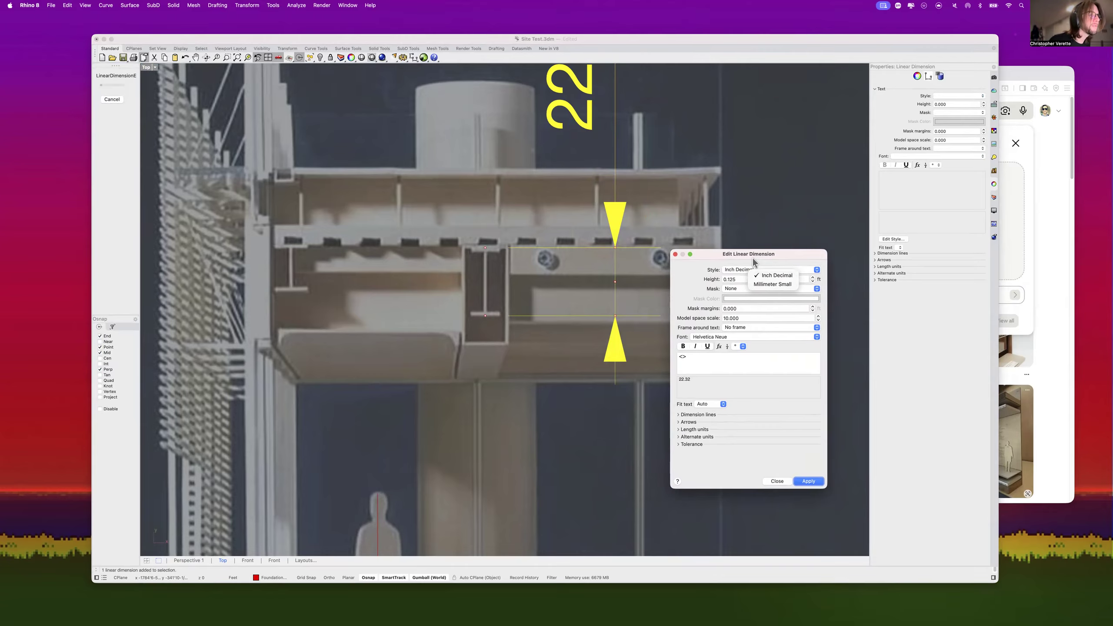
click(679, 431)
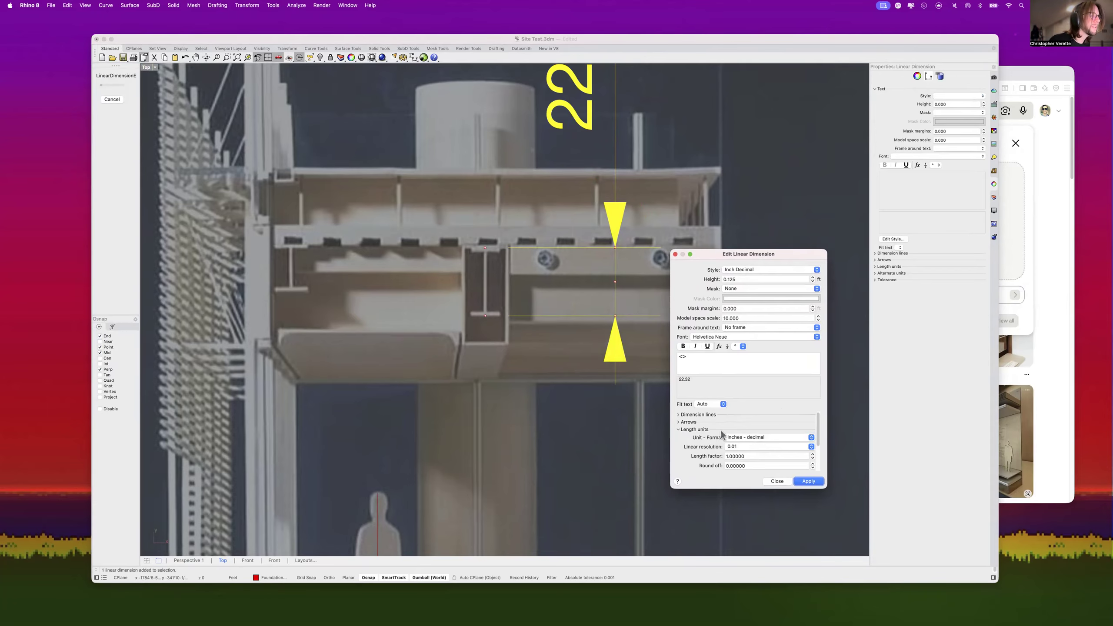
click(749, 438)
click(764, 464)
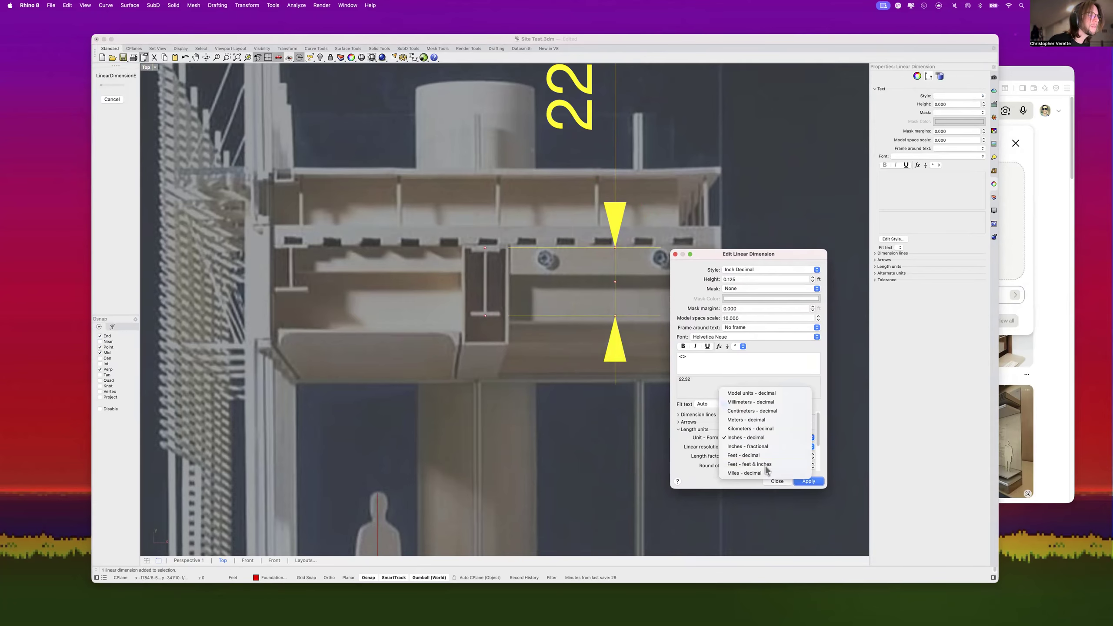
click(808, 481)
scroll(737, 343, down, 6)
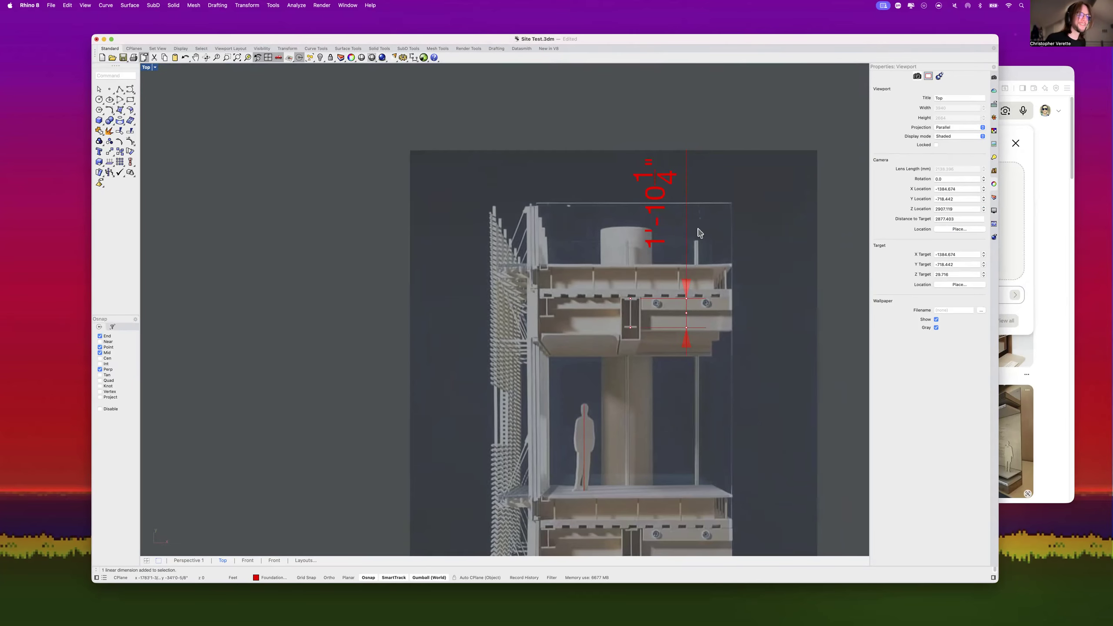
scroll(697, 210, up, 3)
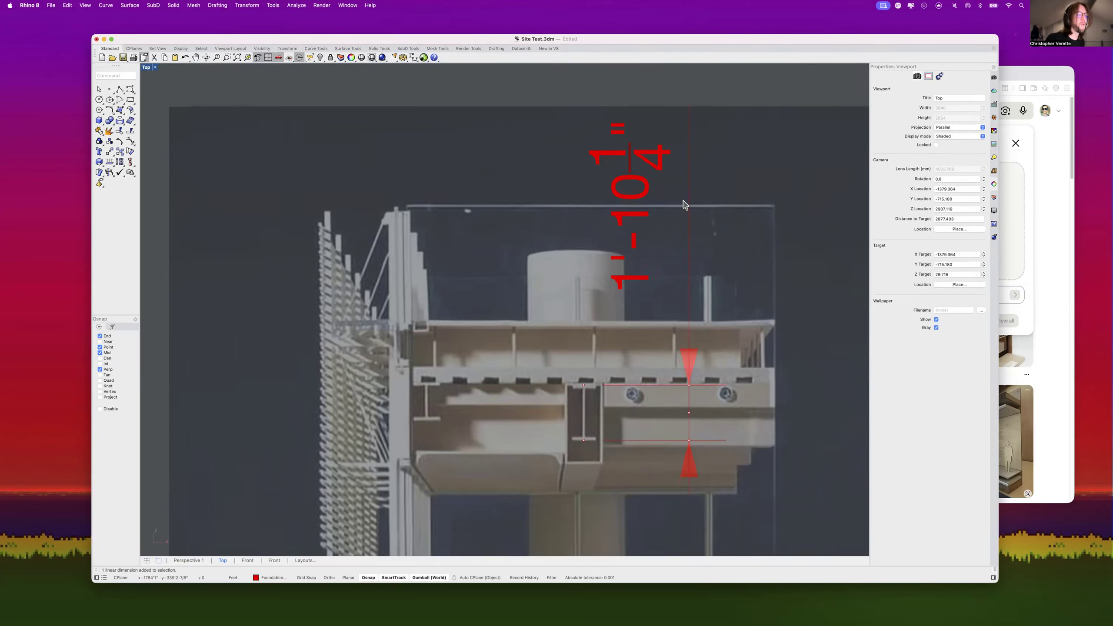
Step: Dimension the upper floor assembly's full depth vertically from the ceiling panel to the floor surface, placing the dimension line beyond the facade outside the picture
scroll(681, 206, down, 5)
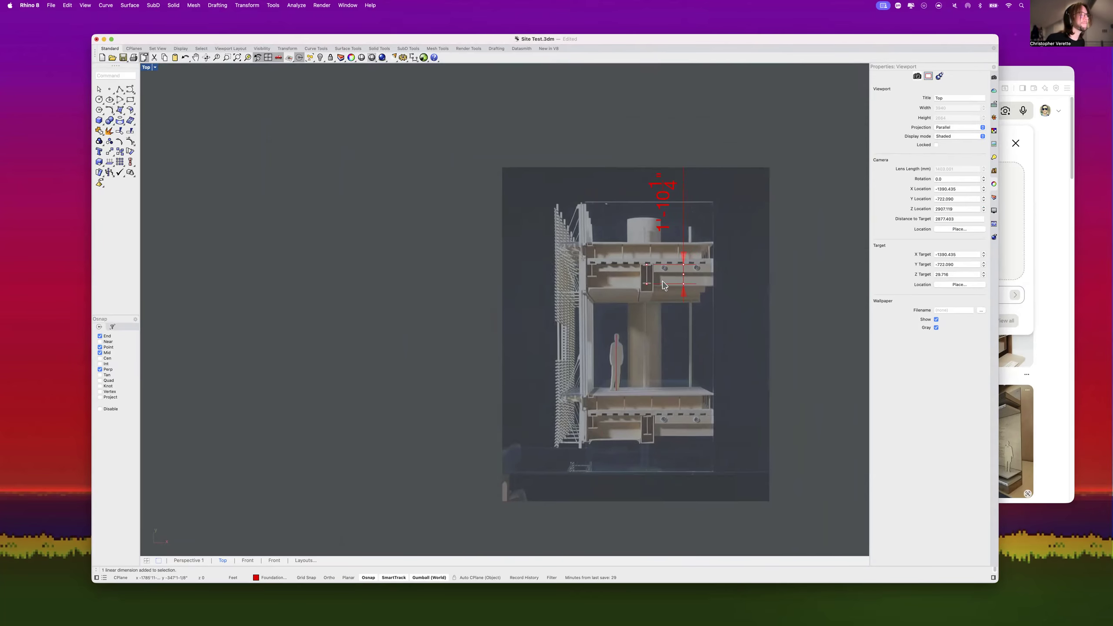
scroll(632, 289, up, 5)
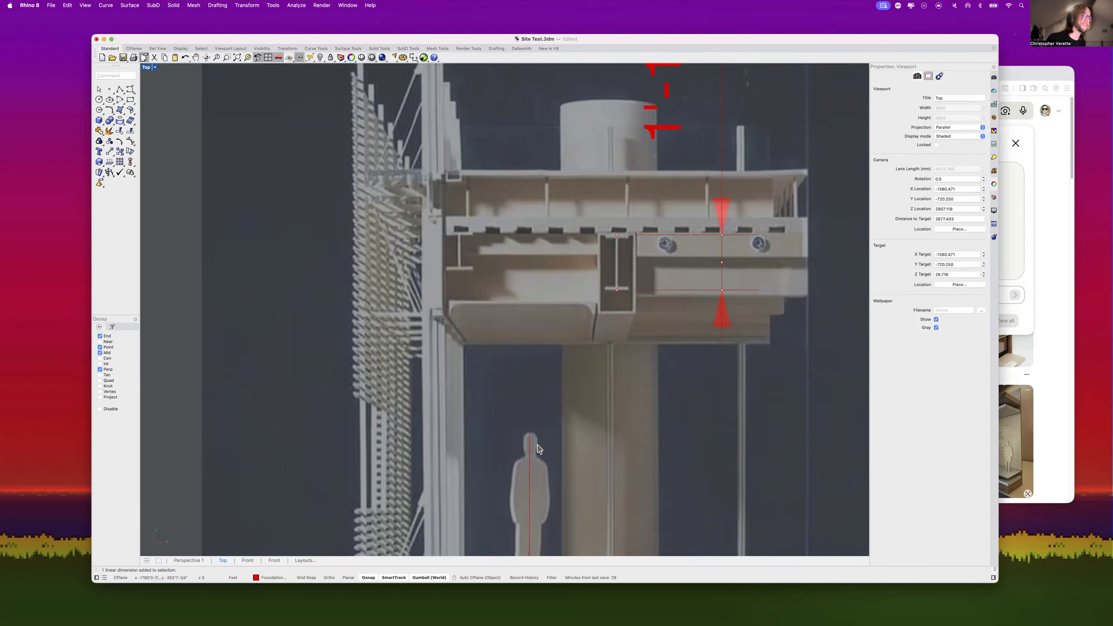
scroll(568, 386, down, 5)
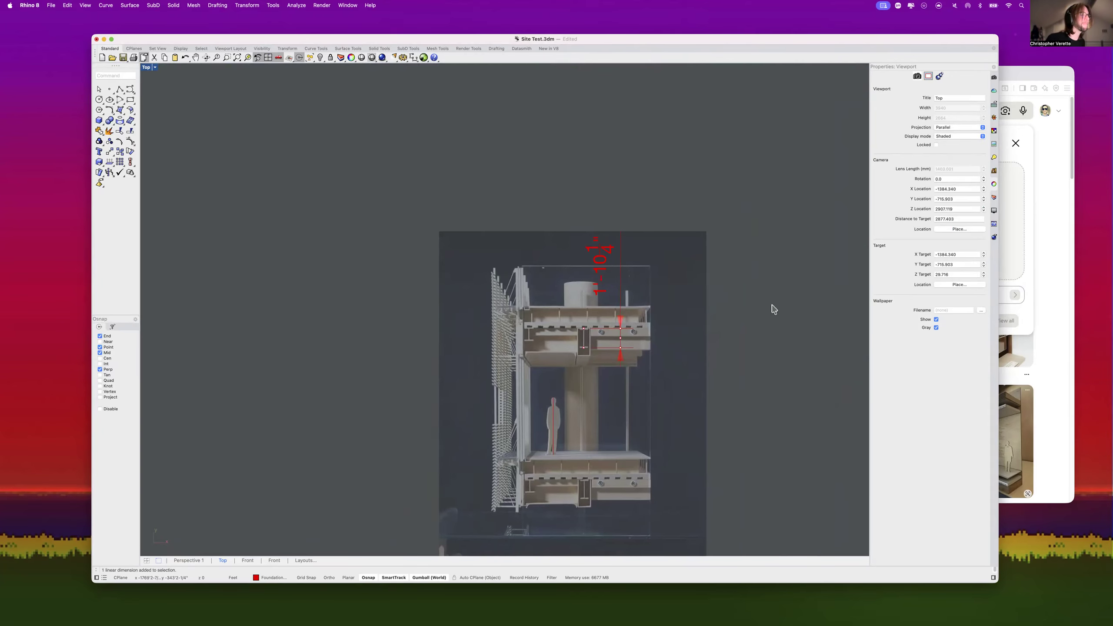
scroll(573, 281, up, 5)
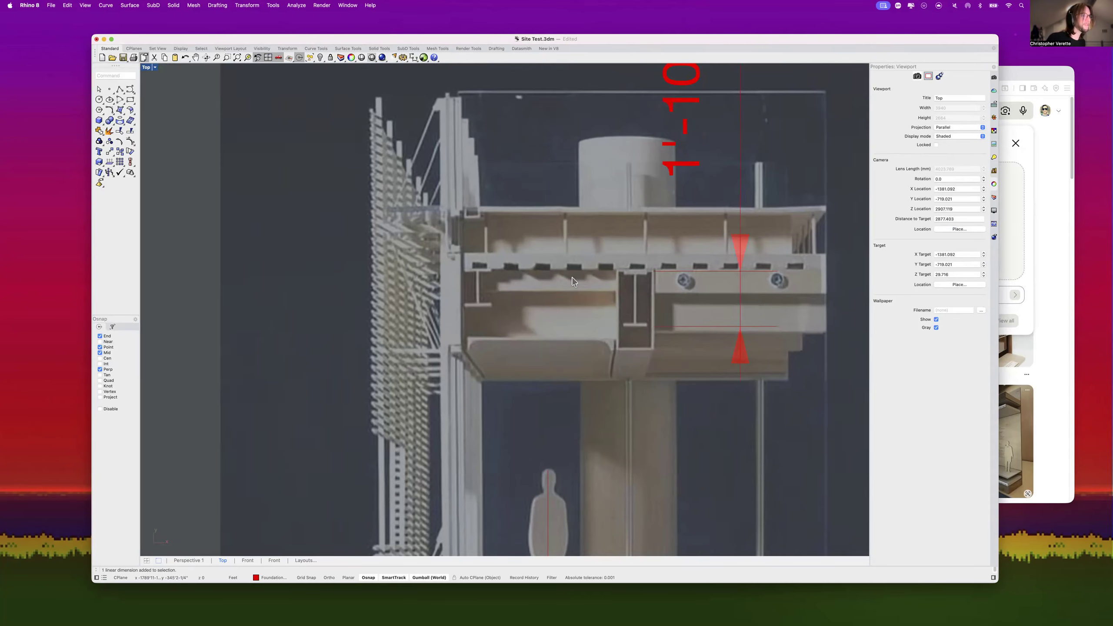
right_drag(572, 278, 563, 261)
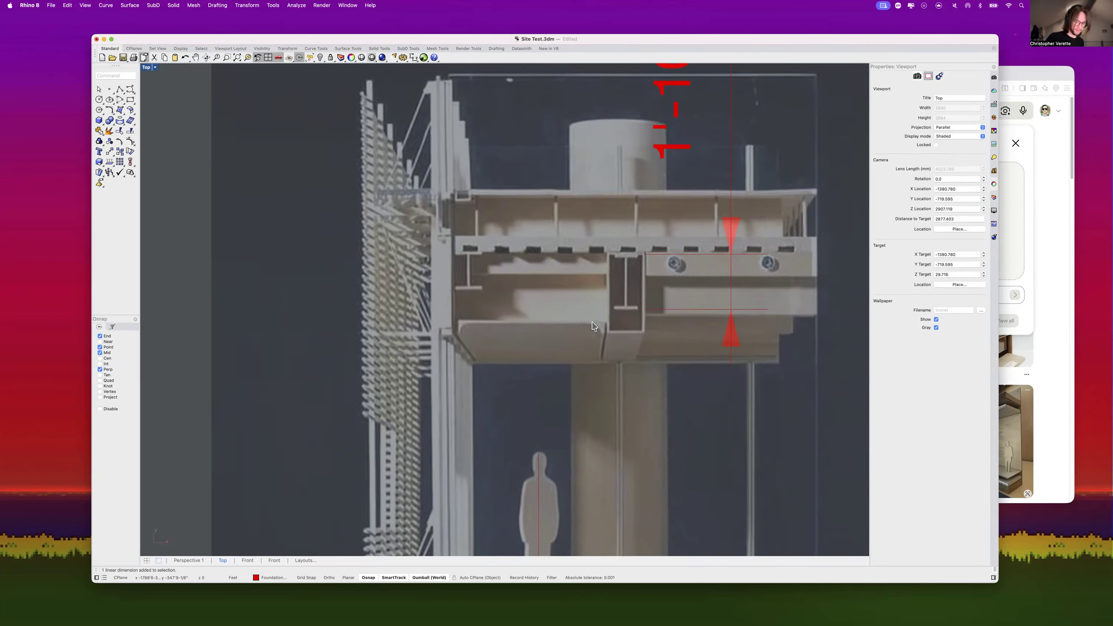
text(im)
key(Return)
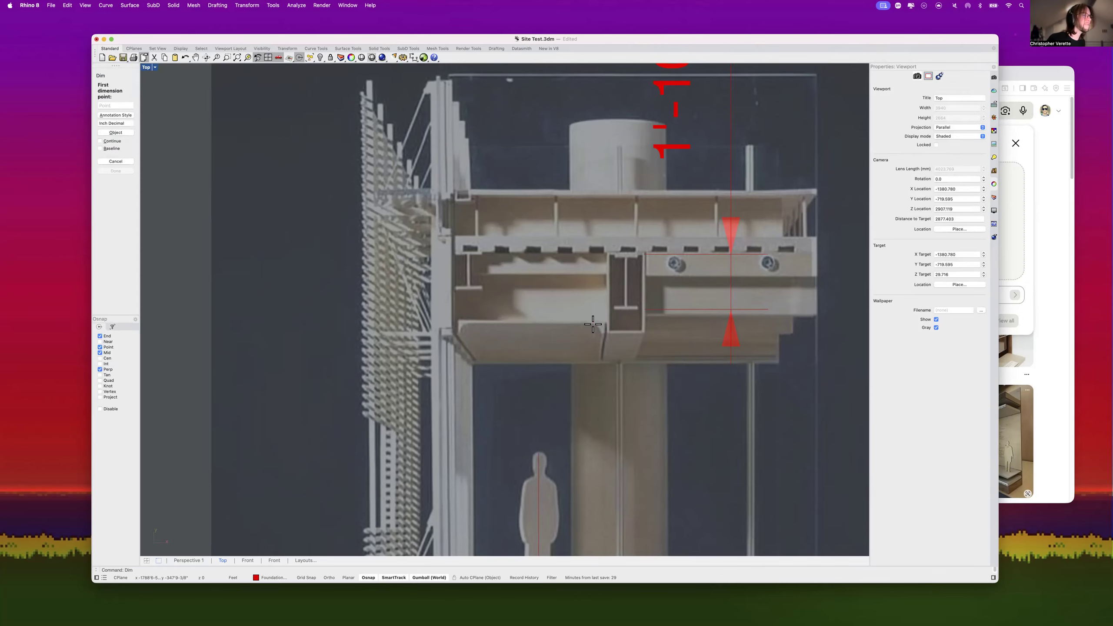
click(602, 334)
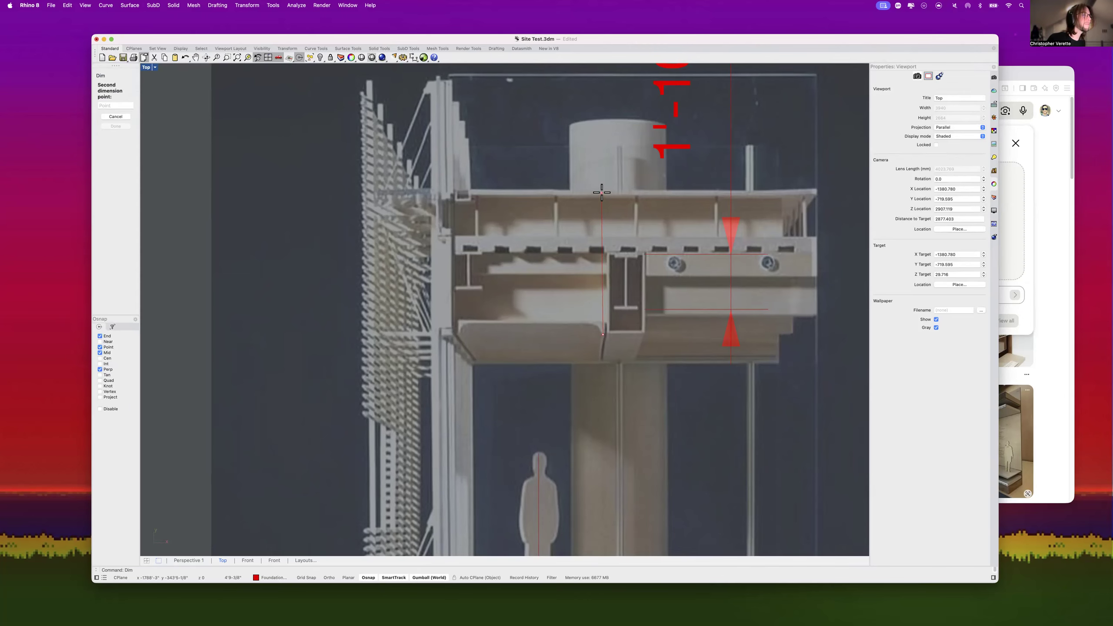
click(601, 189)
scroll(524, 200, down, 5)
click(381, 219)
Step: Change the floor-depth dimension's length unit format to Feet - feet & inches and apply it
scroll(381, 215, up, 4)
double_click(363, 221)
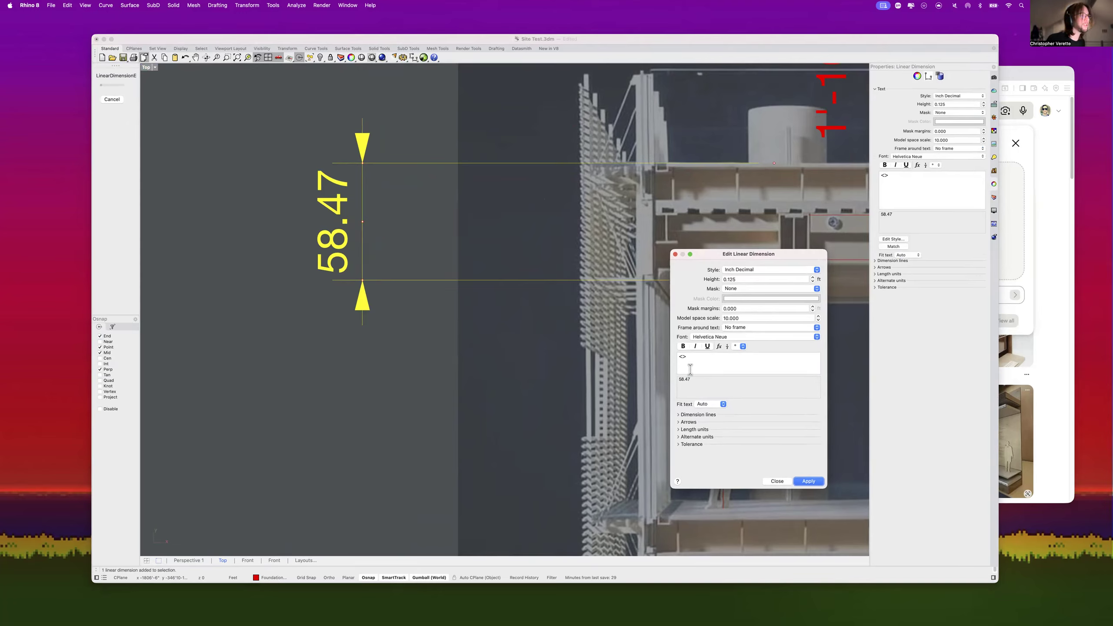
click(679, 430)
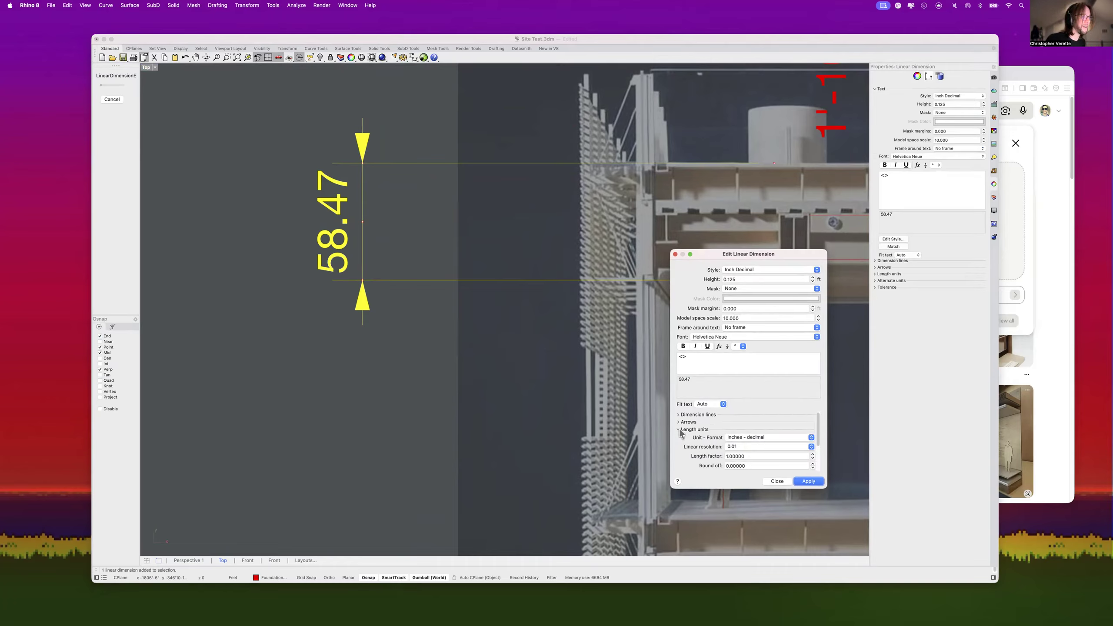
click(770, 437)
click(770, 468)
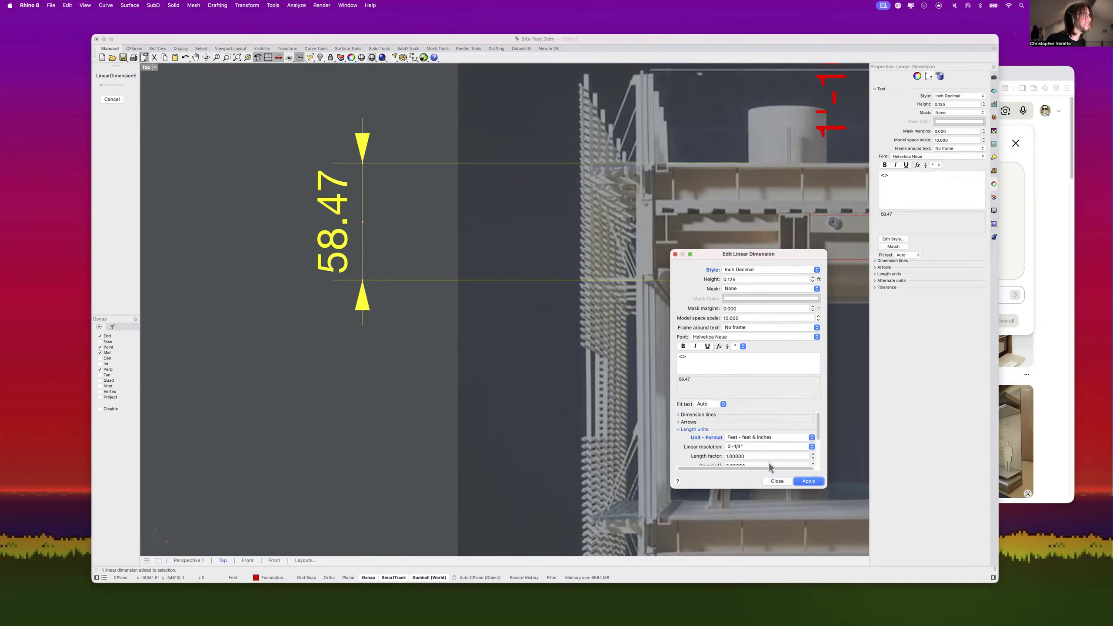
click(806, 482)
Step: Examine the upper floor assembly's overall depth, ribbed slab and I-beams in the section picture against the two dimensions
scroll(543, 412, down, 5)
scroll(467, 276, up, 2)
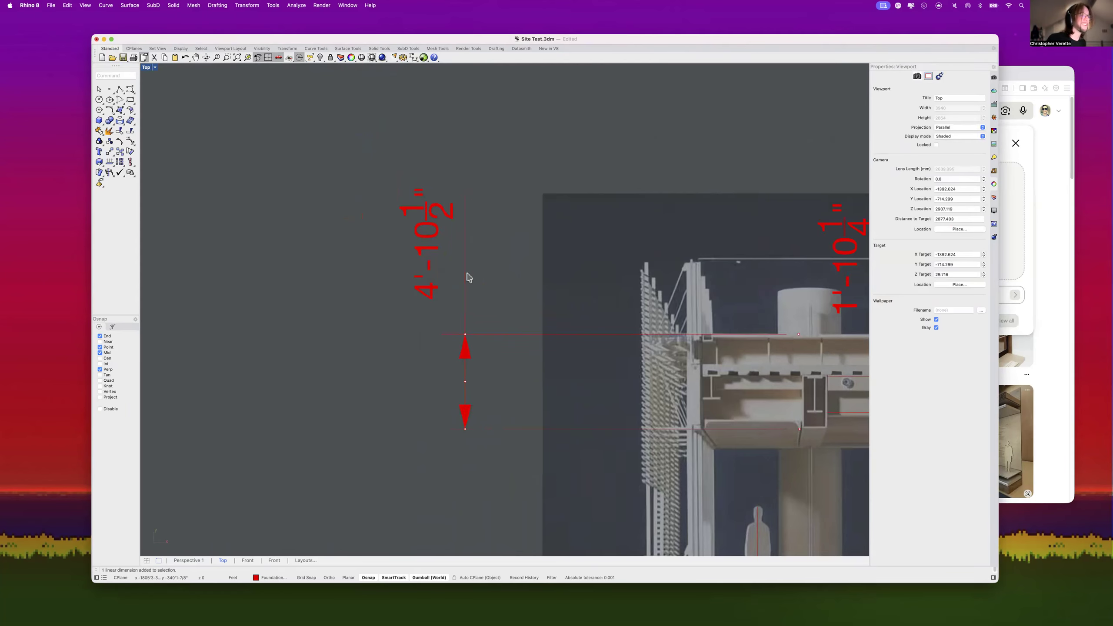
scroll(485, 326, up, 3)
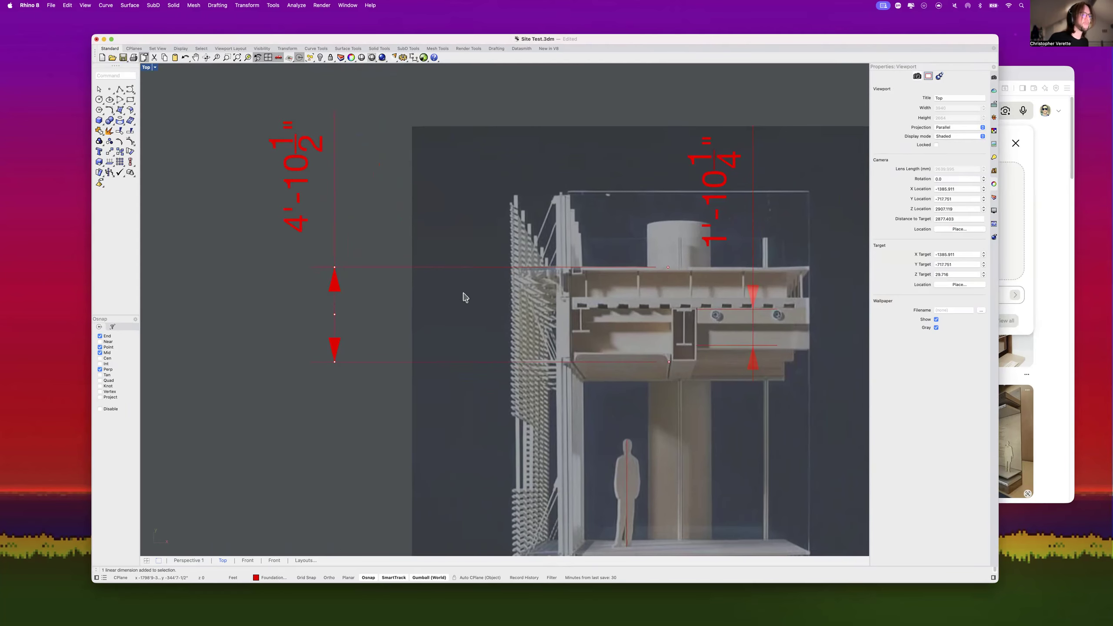
right_drag(647, 349, 600, 262)
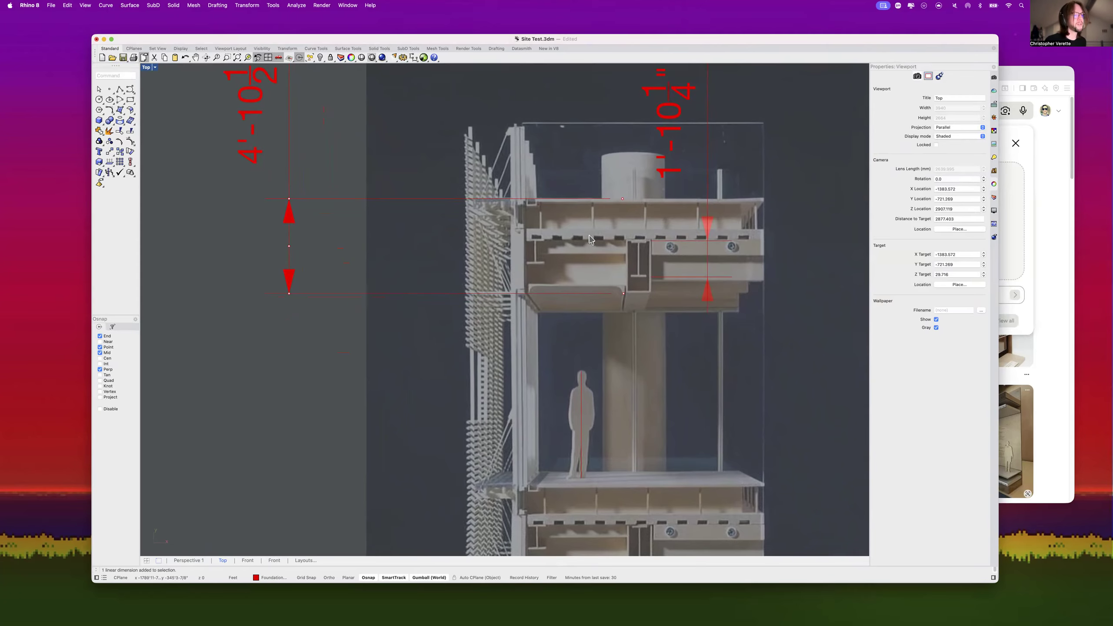
scroll(589, 239, down, 10)
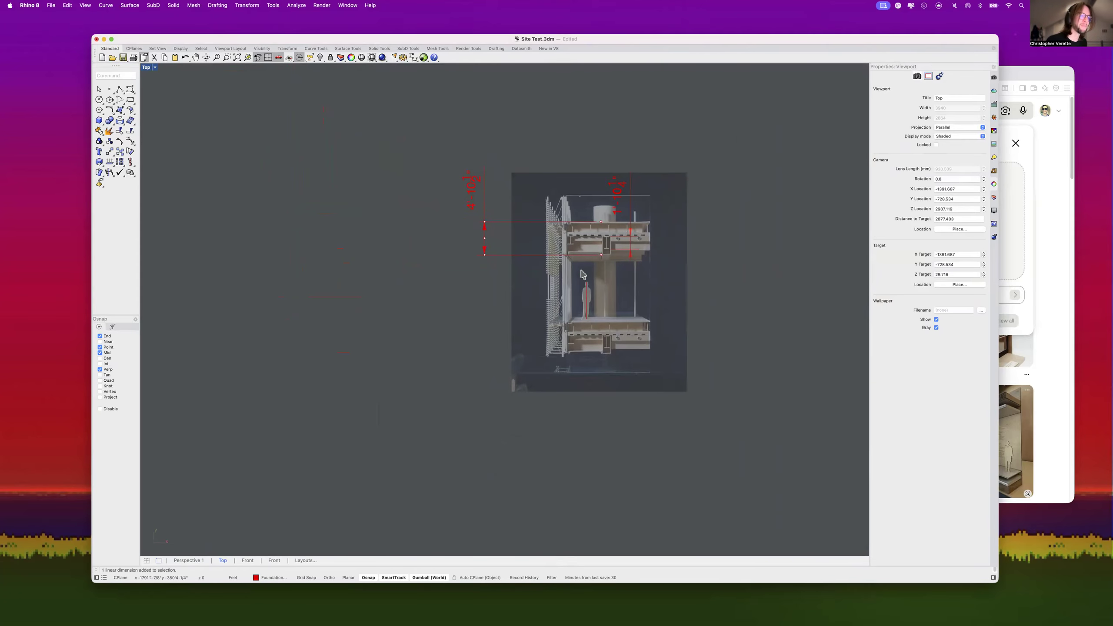
scroll(583, 274, up, 10)
scroll(569, 246, down, 3)
scroll(566, 196, up, 10)
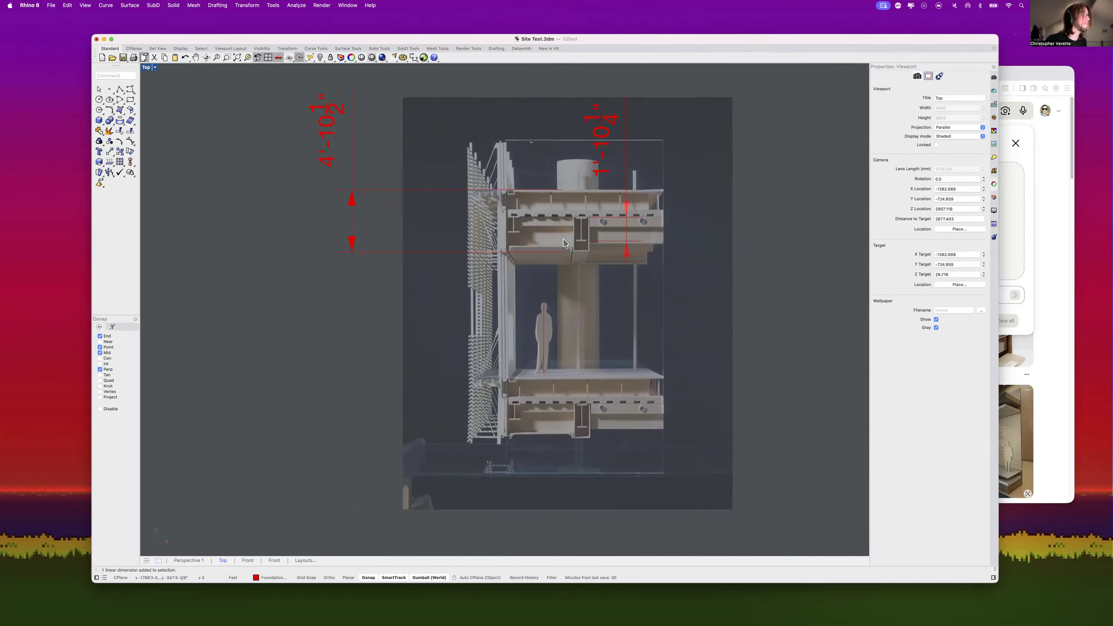
scroll(577, 278, up, 5)
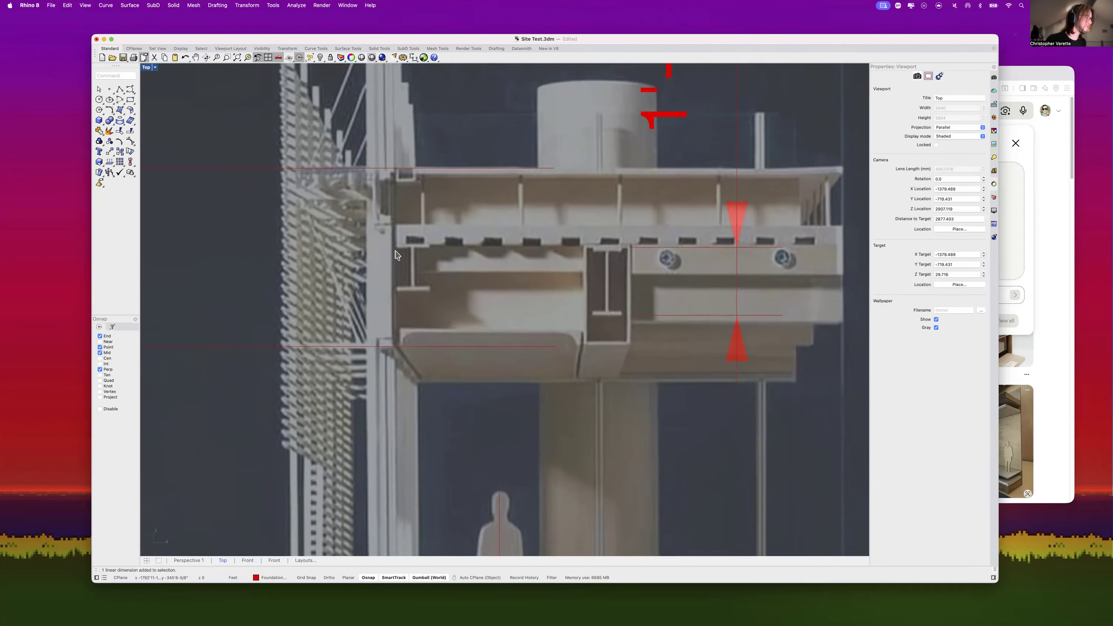
scroll(577, 278, right, 3)
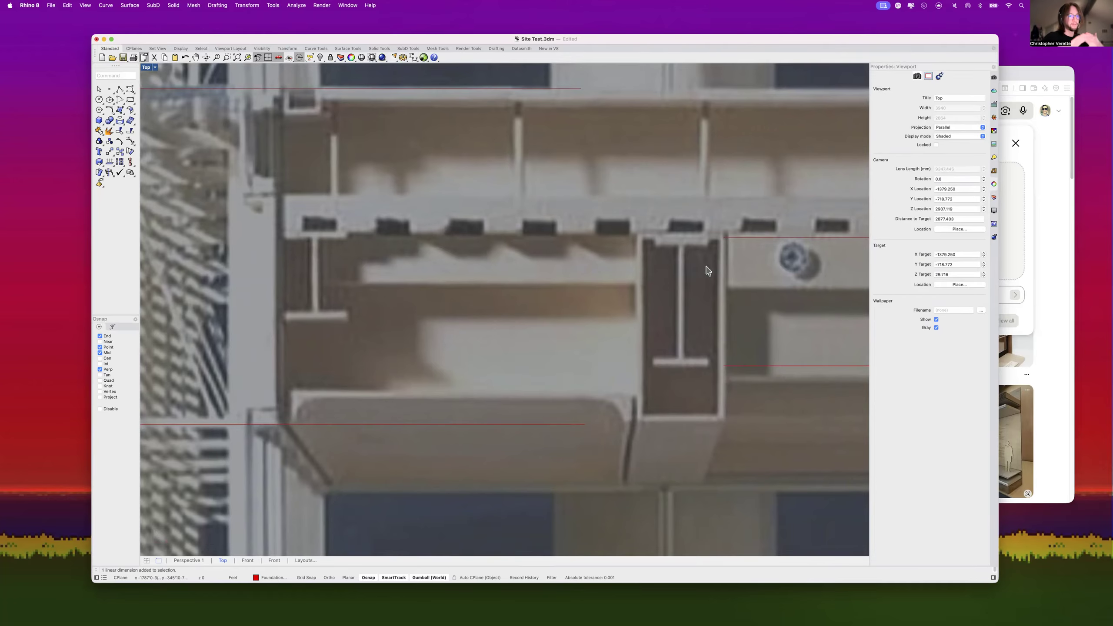
scroll(708, 272, down, 5)
scroll(707, 285, up, 5)
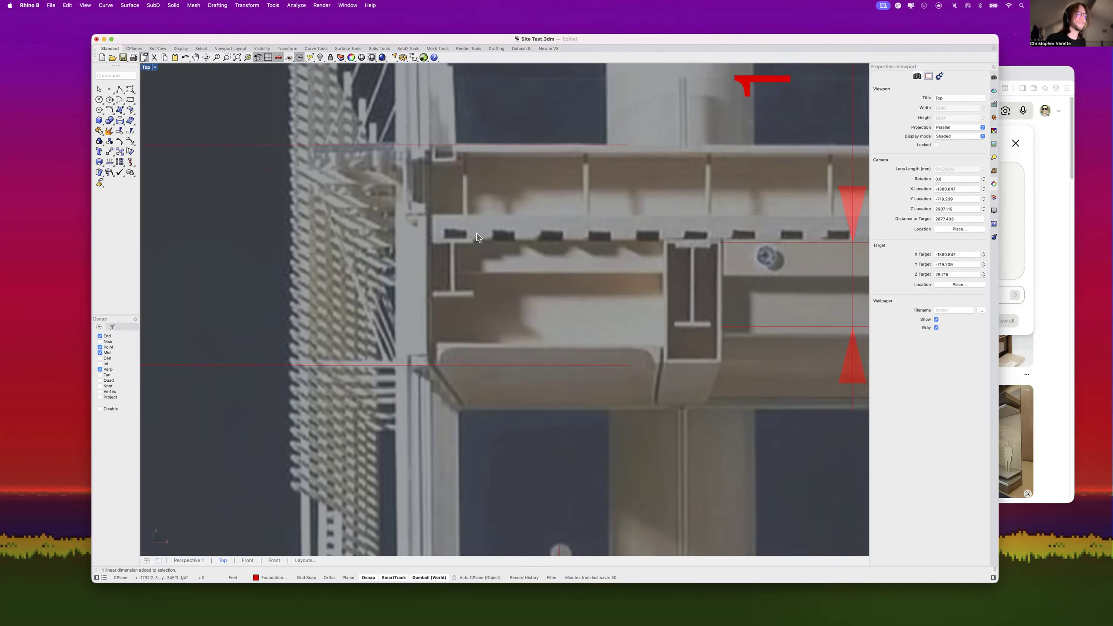
scroll(482, 258, right, 5)
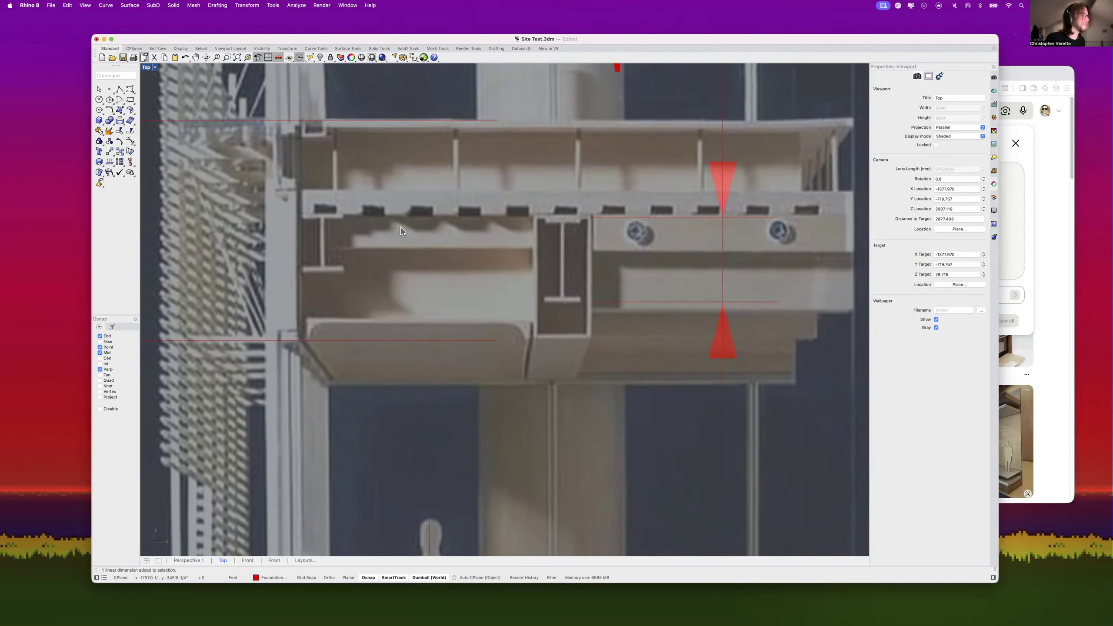
Step: Start an orthogonal polyline on the central I-beam, tracing the top flange's upper edge and facade-side end down to its underside
click(118, 88)
scroll(584, 213, up, 5)
click(572, 219)
key(F8)
click(452, 219)
click(453, 245)
Step: Continue the central I-beam polyline down the web and around the bottom flange back to the web's other side
scroll(500, 244, down, 5)
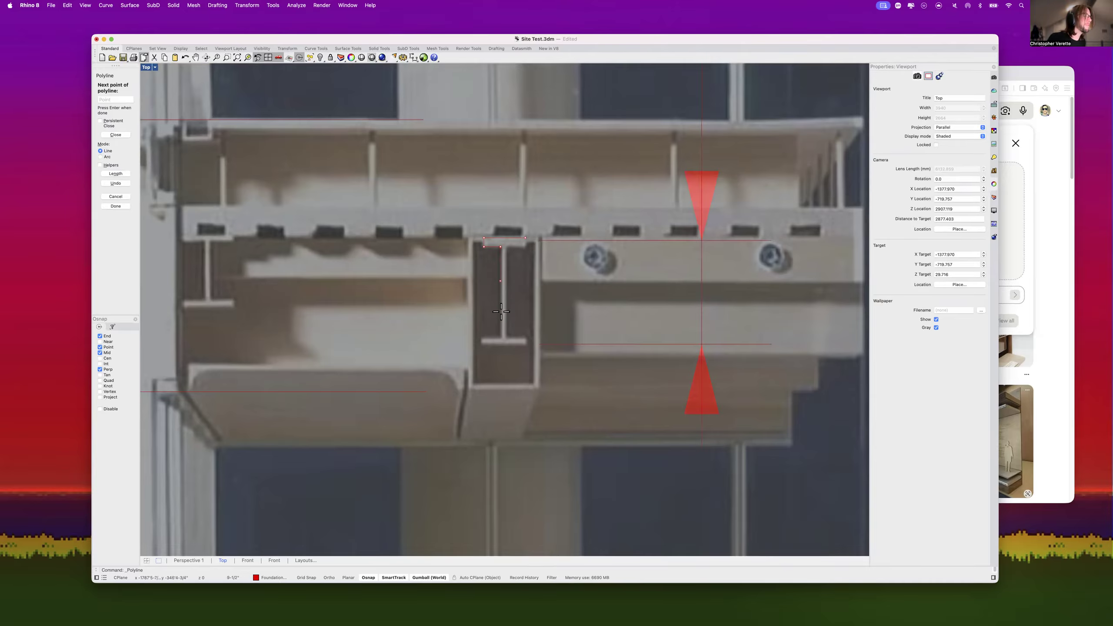
scroll(501, 342, up, 5)
click(496, 360)
click(428, 361)
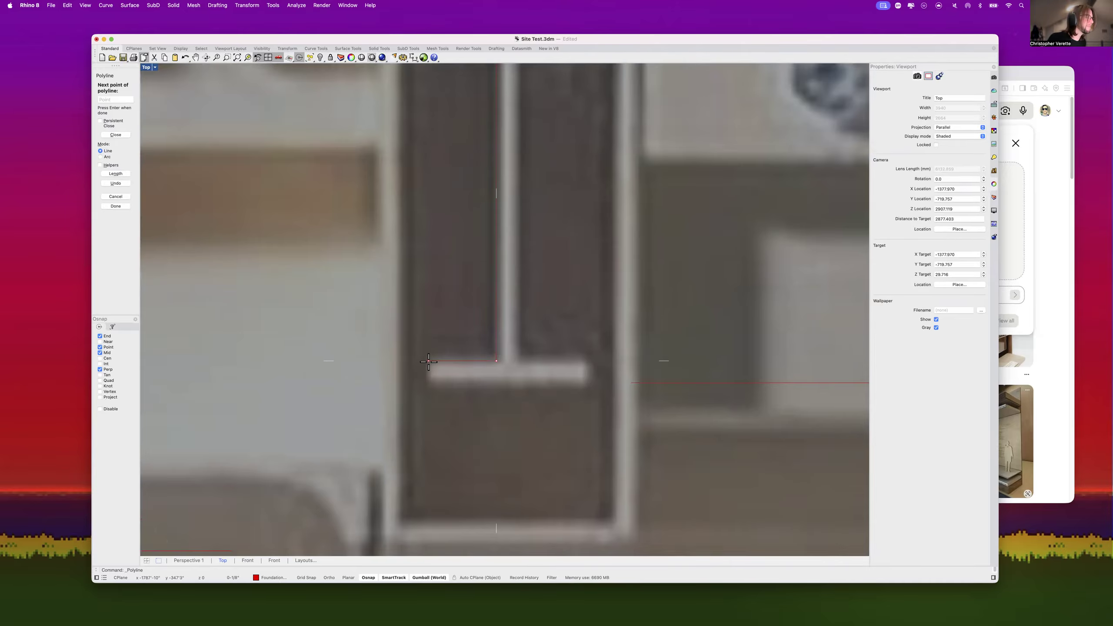
click(428, 380)
key(shift)
click(583, 380)
click(583, 364)
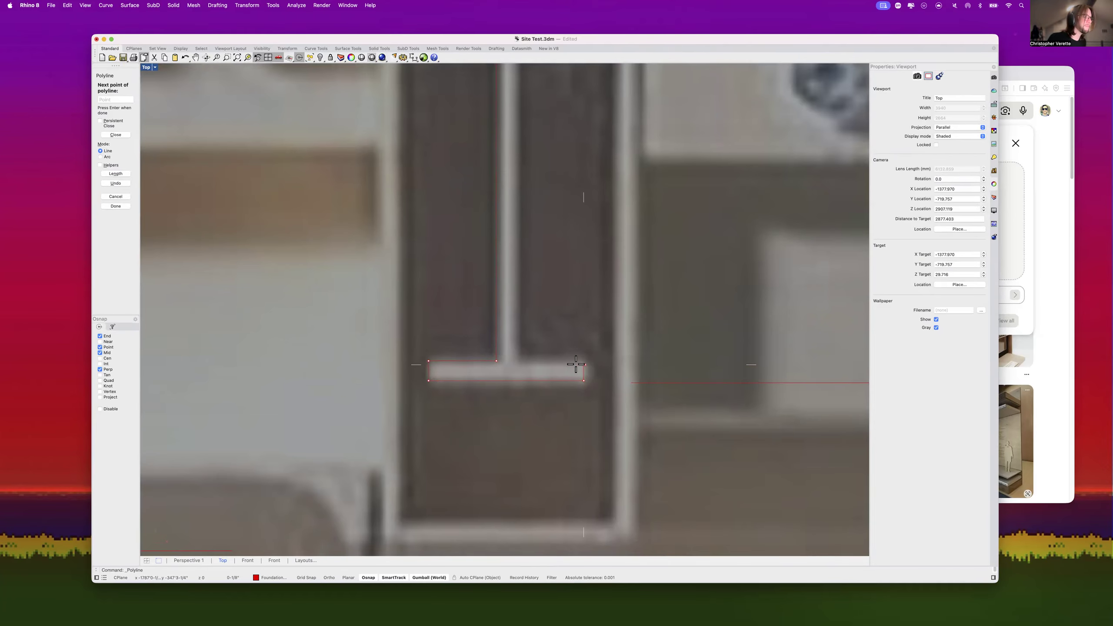
click(514, 361)
Step: Run the polyline back up the central I-beam's web and close it around the remaining end of the top flange
scroll(532, 336, down, 12)
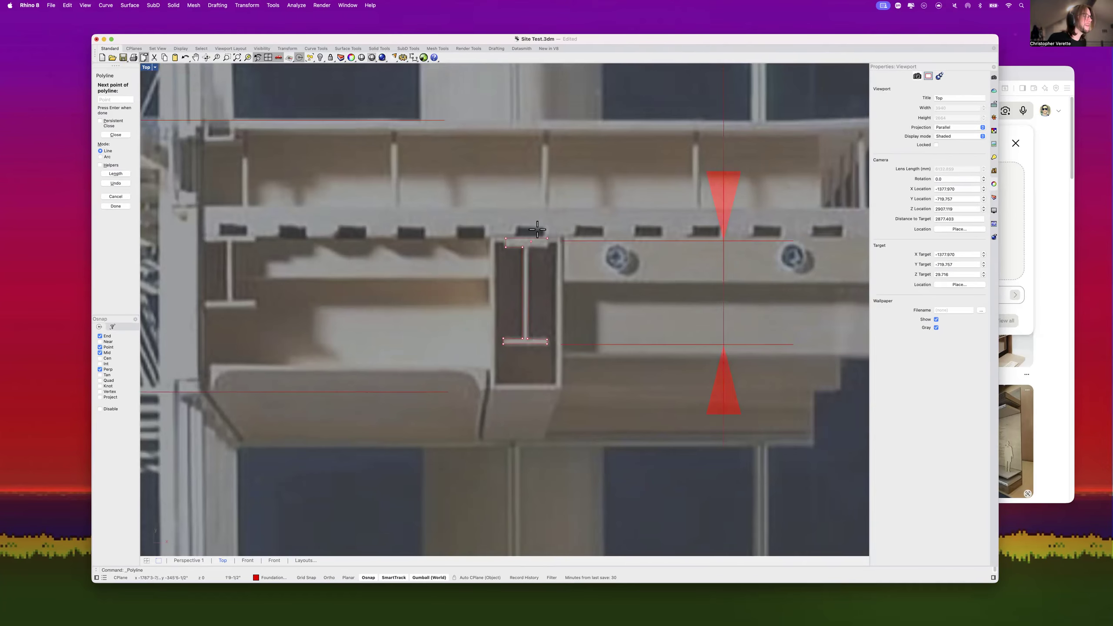
scroll(533, 230, up, 14)
key(shift)
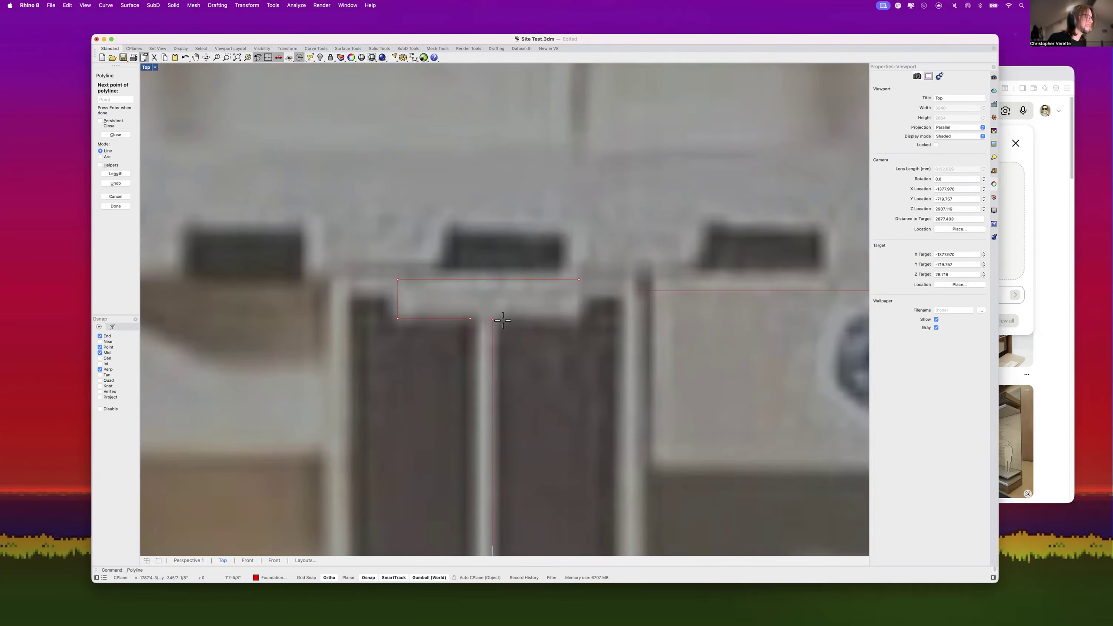
click(502, 319)
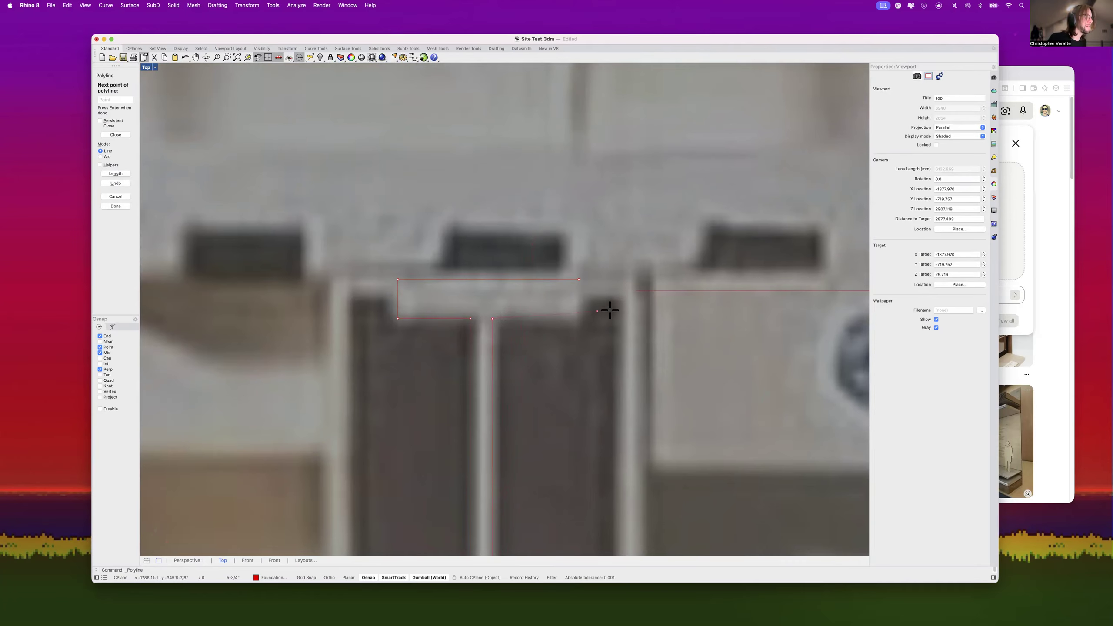
shift+click(579, 318)
shift+click(579, 280)
scroll(573, 309, down, 5)
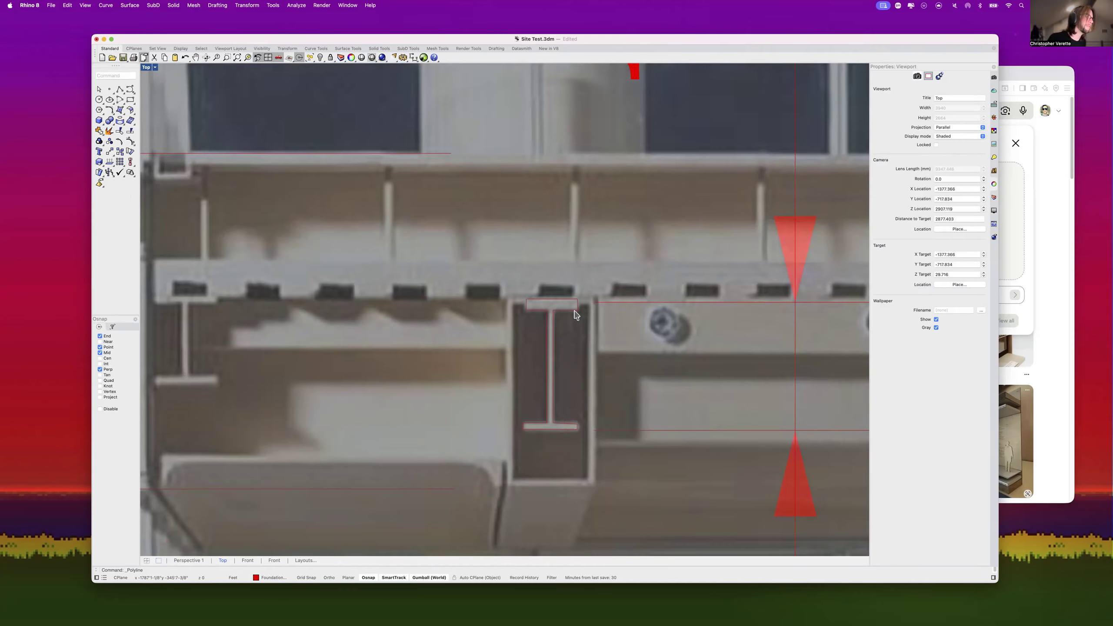
Step: Start another polyline on the smaller facade-side I-beam, tracing the upper edge and inner end of its top flange
scroll(566, 311, down, 8)
scroll(418, 300, up, 10)
right_click(418, 292)
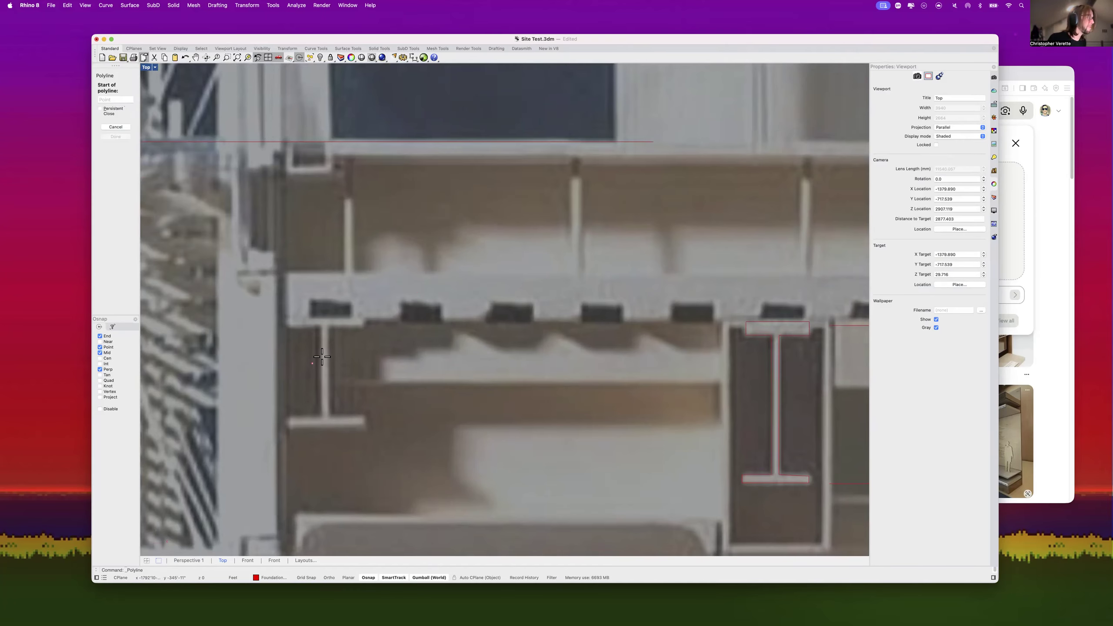
scroll(293, 315, up, 4)
key(shift)
click(261, 315)
click(443, 316)
click(435, 336)
Step: Continue the facade-side I-beam polyline down the inner side of the web and around the bottom flange
scroll(364, 337, down, 6)
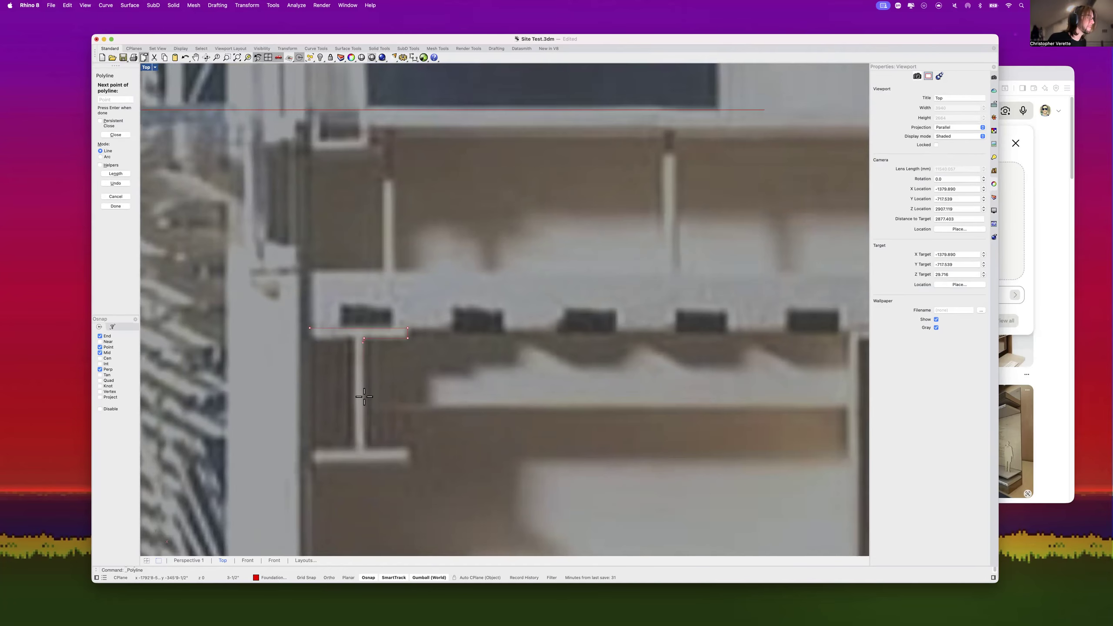
scroll(365, 441, up, 8)
click(365, 451)
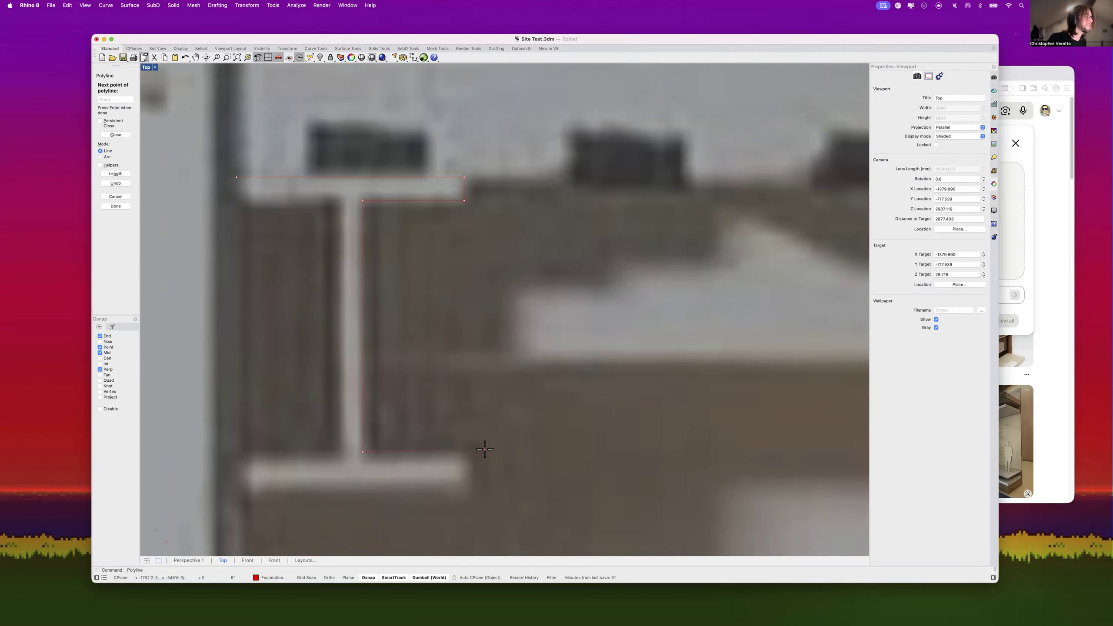
click(463, 452)
click(463, 482)
click(251, 486)
click(251, 455)
Step: Close the facade-side I-beam outline up the web's outer side and around the top flange, and select the finished curve
click(343, 455)
click(343, 201)
click(237, 200)
click(236, 177)
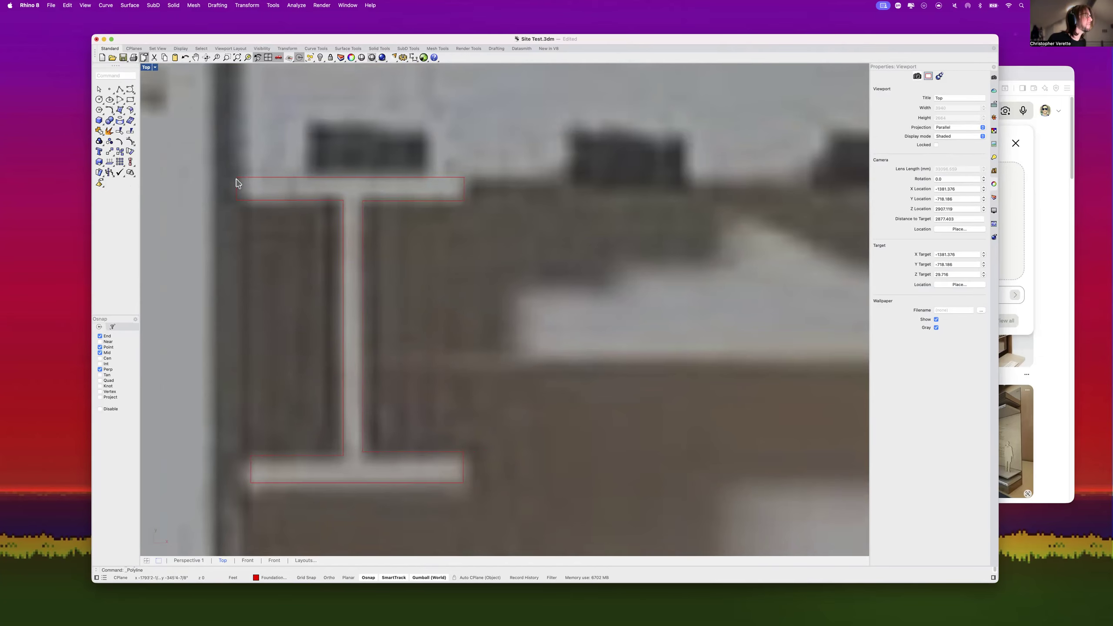
scroll(284, 223, down, 5)
click(290, 221)
Step: Start a polyline for the ribbed floor slab above the facade-side I-beam, with its outer end in close view
scroll(302, 221, down, 5)
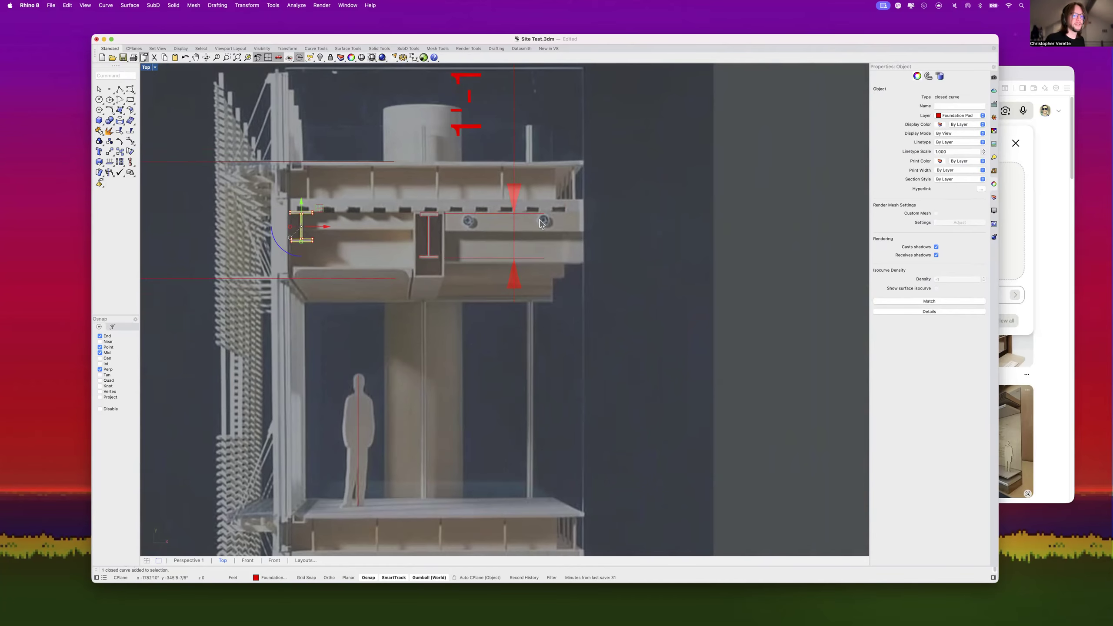
scroll(606, 253, down, 5)
scroll(515, 214, up, 10)
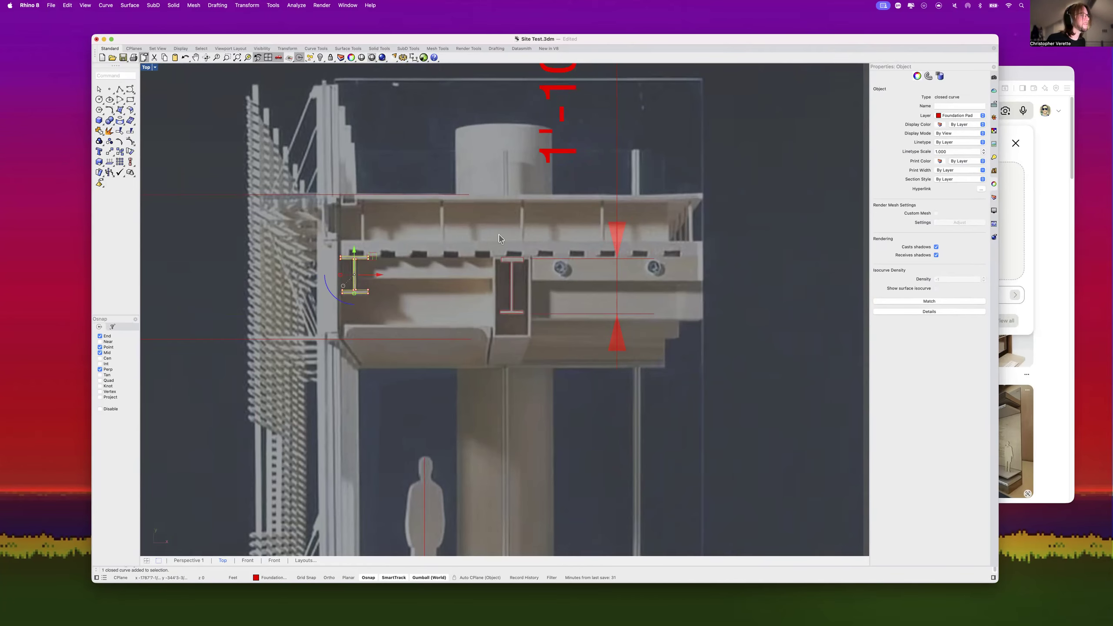
click(120, 89)
scroll(287, 204, down, 10)
scroll(359, 227, up, 12)
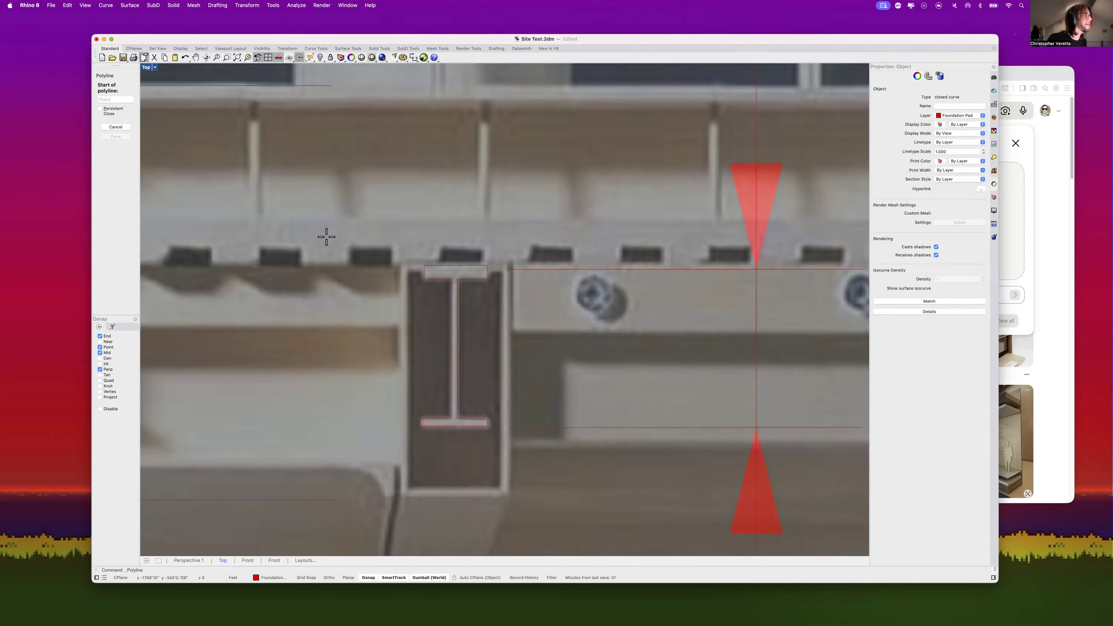
scroll(324, 241, down, 10)
scroll(221, 248, up, 12)
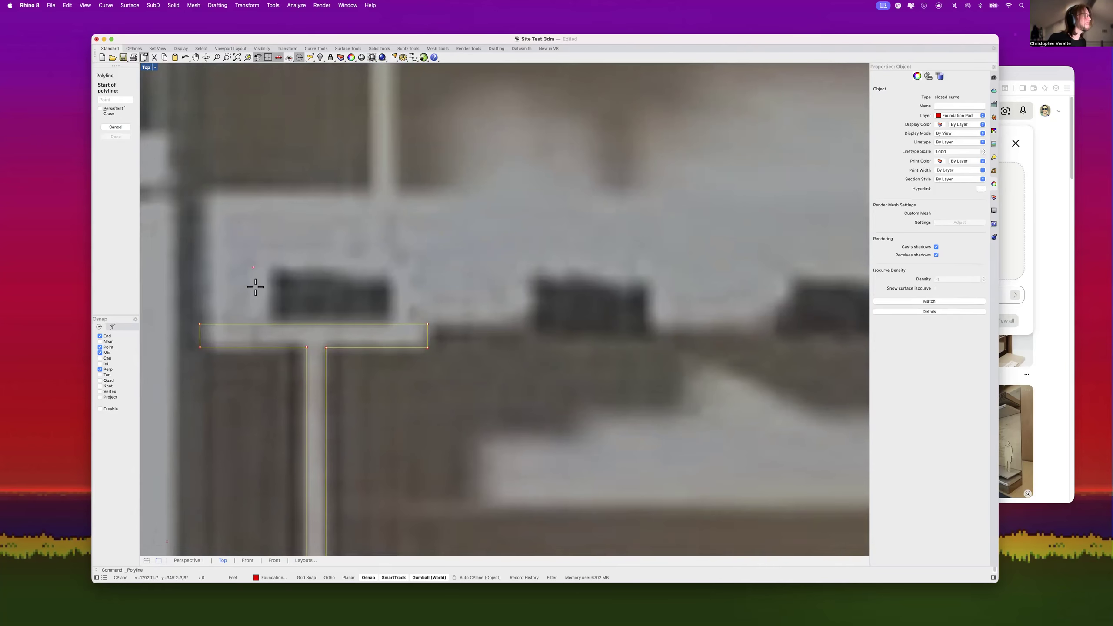
Step: Trace the slab outline with a polyline from the left beam's flange, up, across the top, down the right end and back to the rightmost opening
click(206, 325)
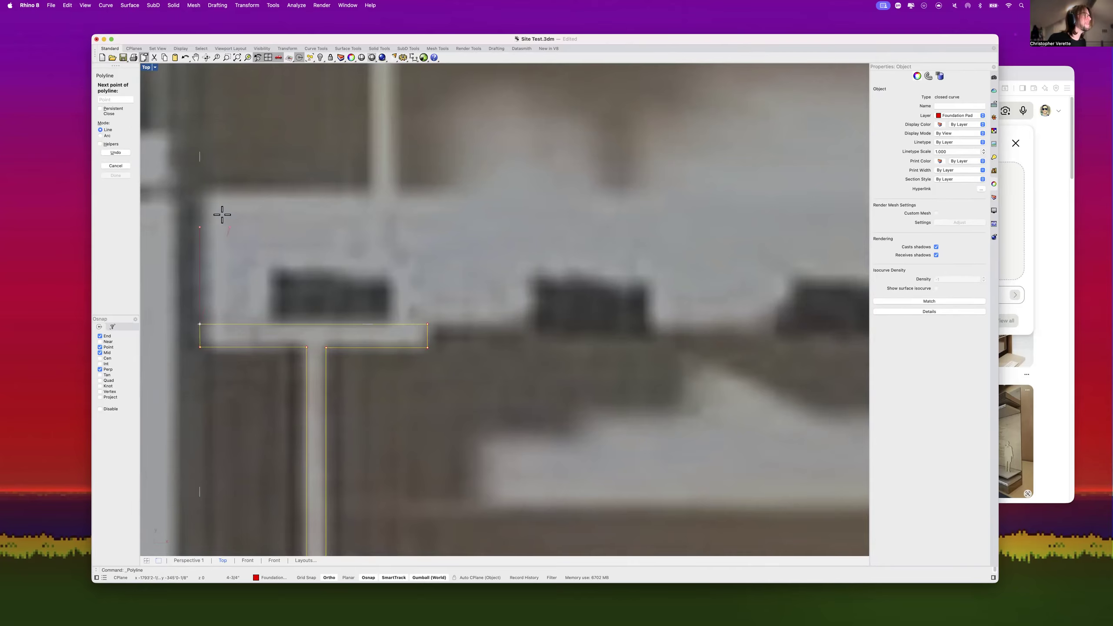
click(212, 190)
scroll(212, 190, down, 10)
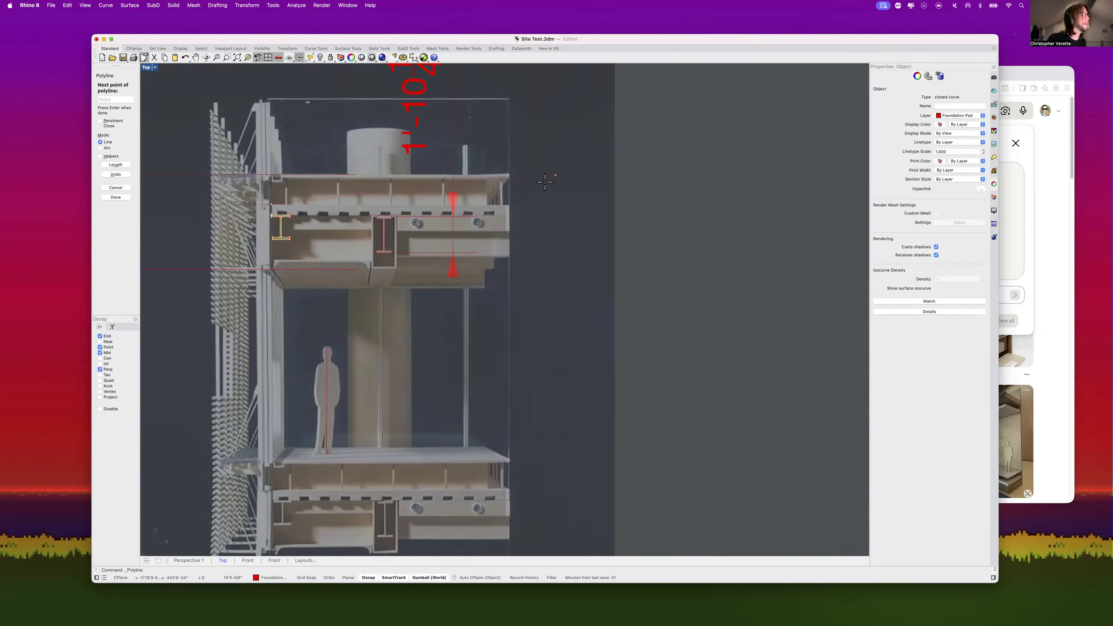
scroll(552, 176, up, 6)
scroll(418, 249, up, 2)
click(427, 277)
click(427, 362)
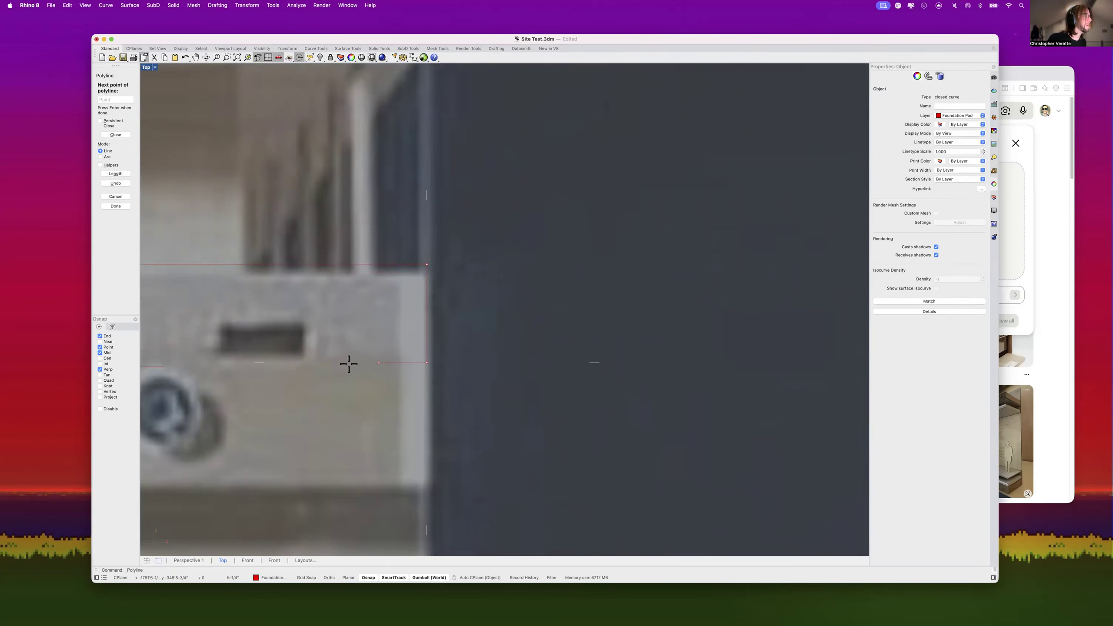
click(305, 363)
scroll(306, 326, down, 4)
key(Return)
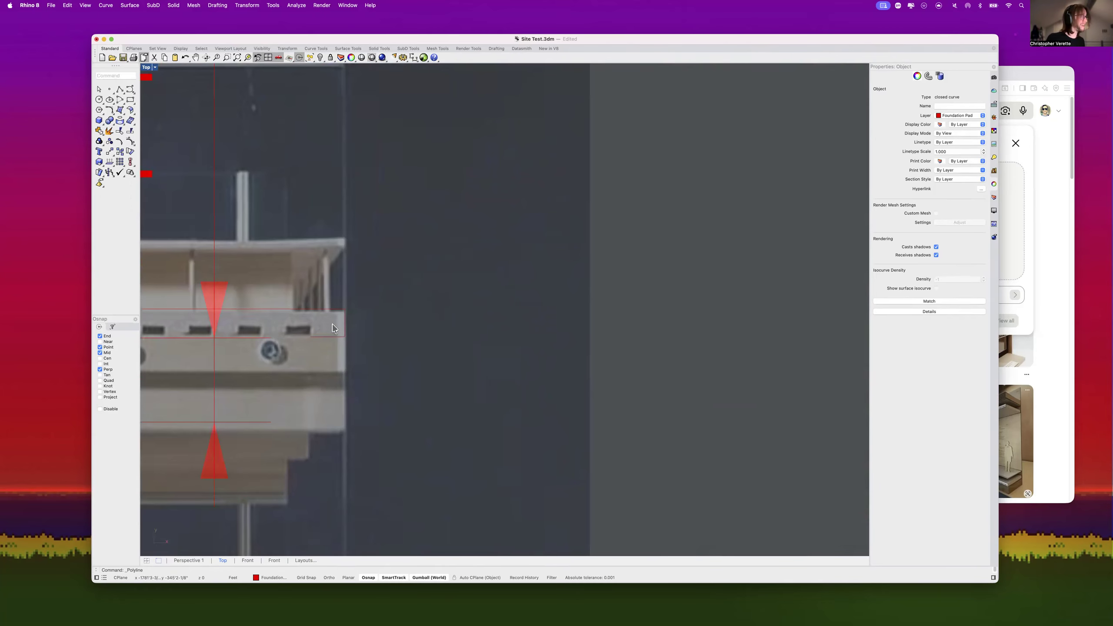
Step: Draw a notch-shaped polyline around the slab's rightmost dark opening and along the underside to the next opening
scroll(270, 330, up, 8)
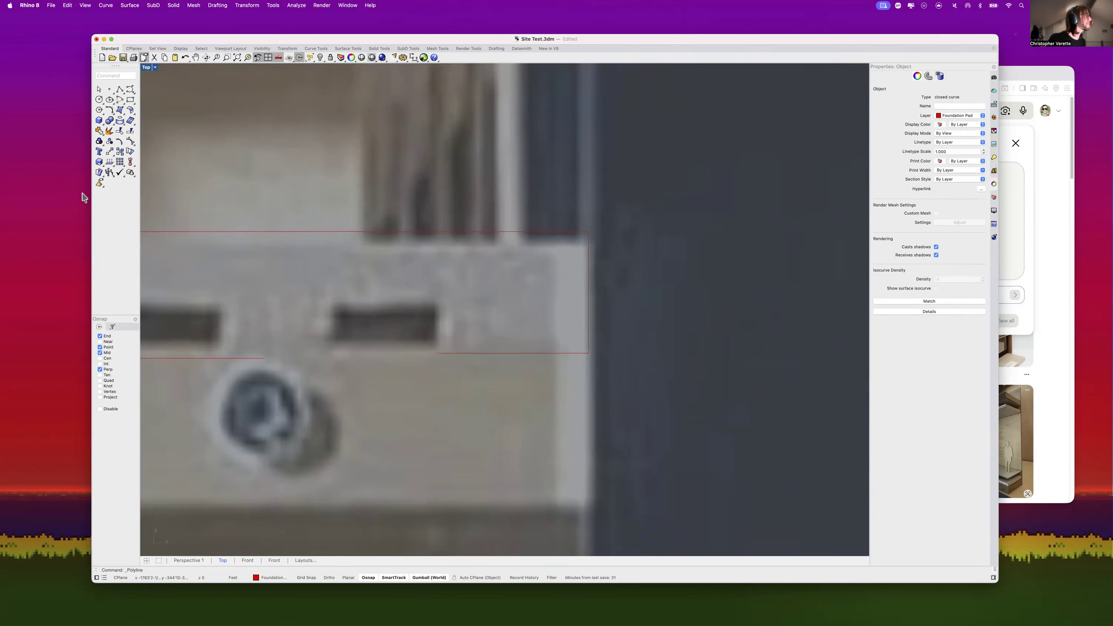
click(121, 89)
click(438, 353)
shift+click(438, 308)
shift+click(337, 308)
shift+click(337, 353)
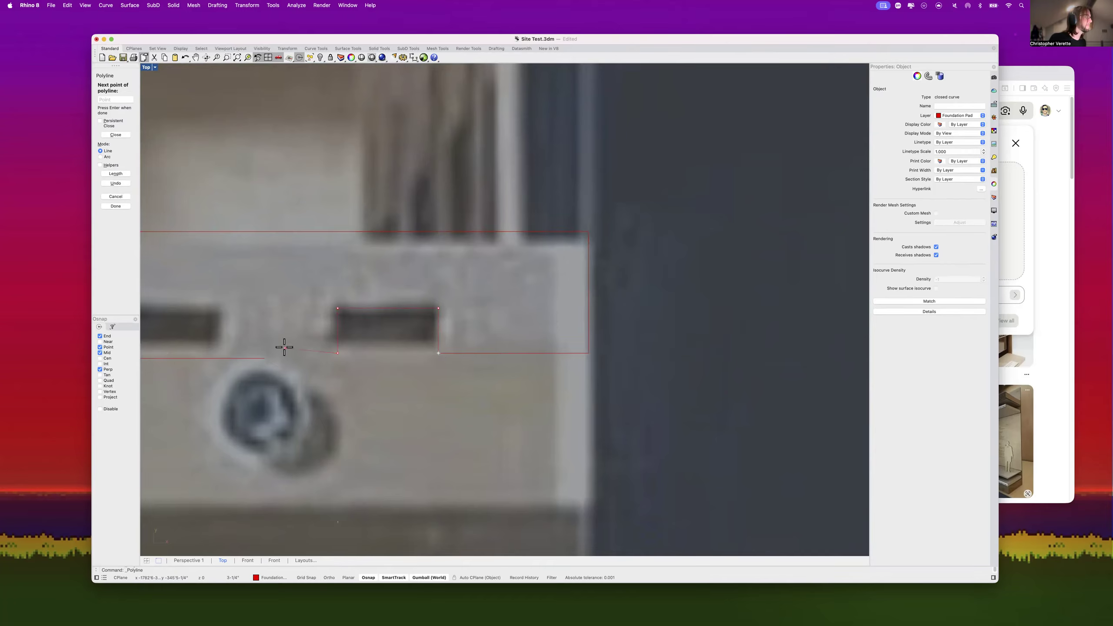
shift+click(219, 353)
key(Return)
Step: Copy the notch profile from its right end onto its left end with the Copy command
click(438, 319)
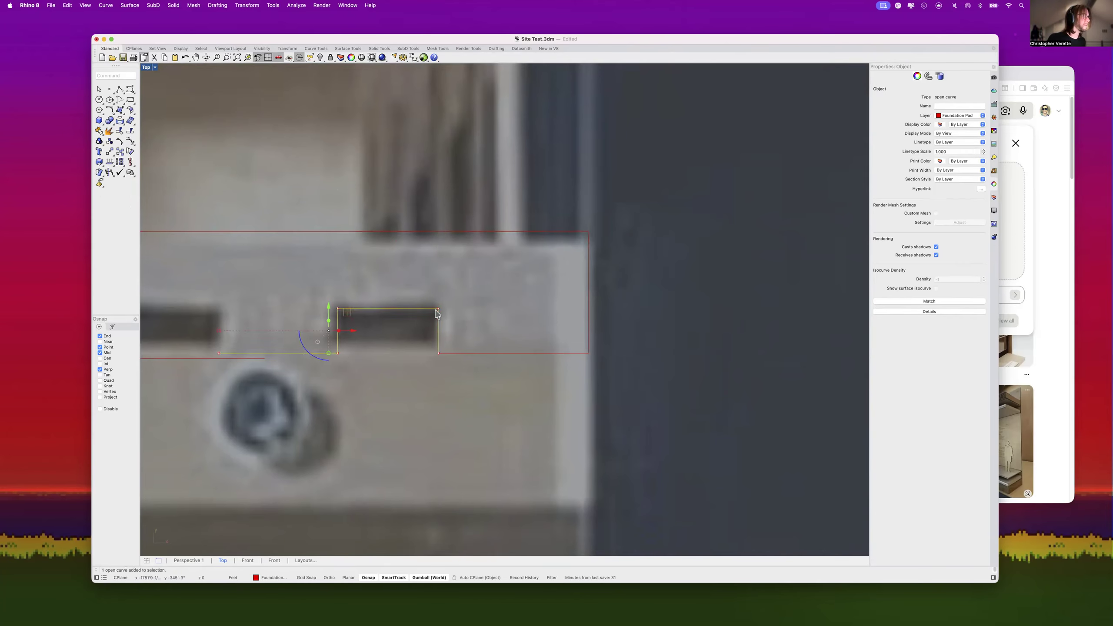
text(copy)
key(Return)
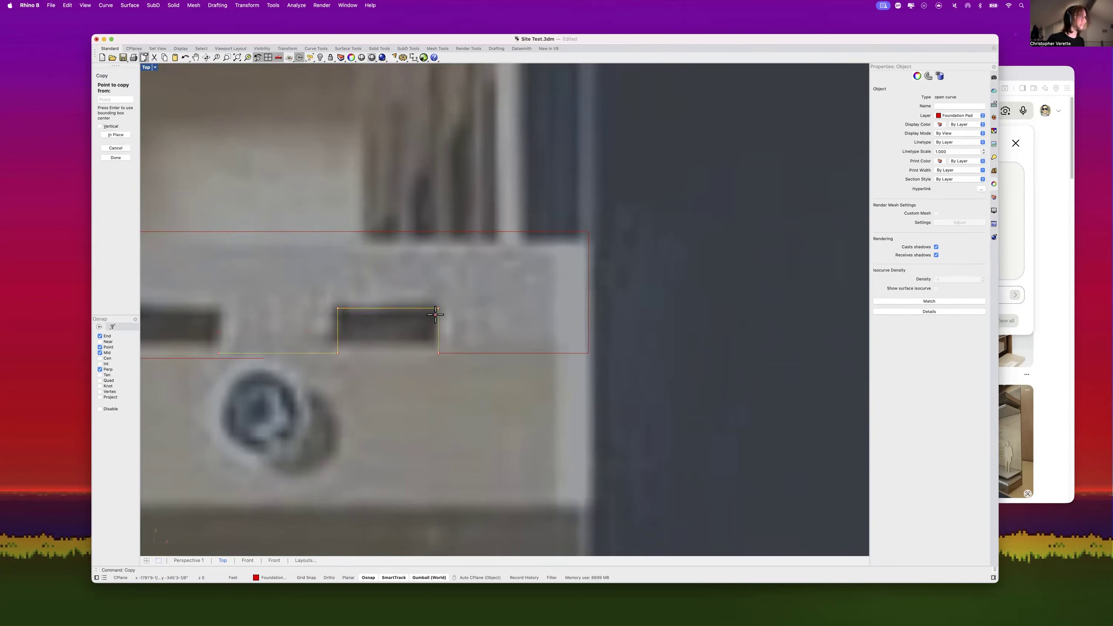
click(440, 353)
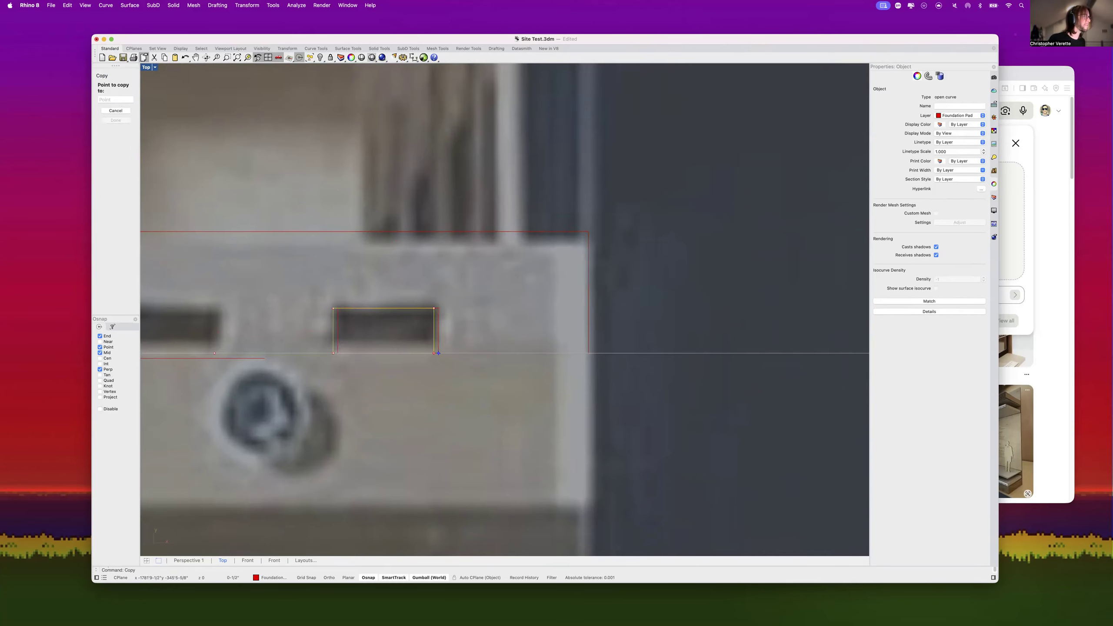
click(219, 352)
scroll(219, 351, down, 5)
scroll(373, 366, up, 5)
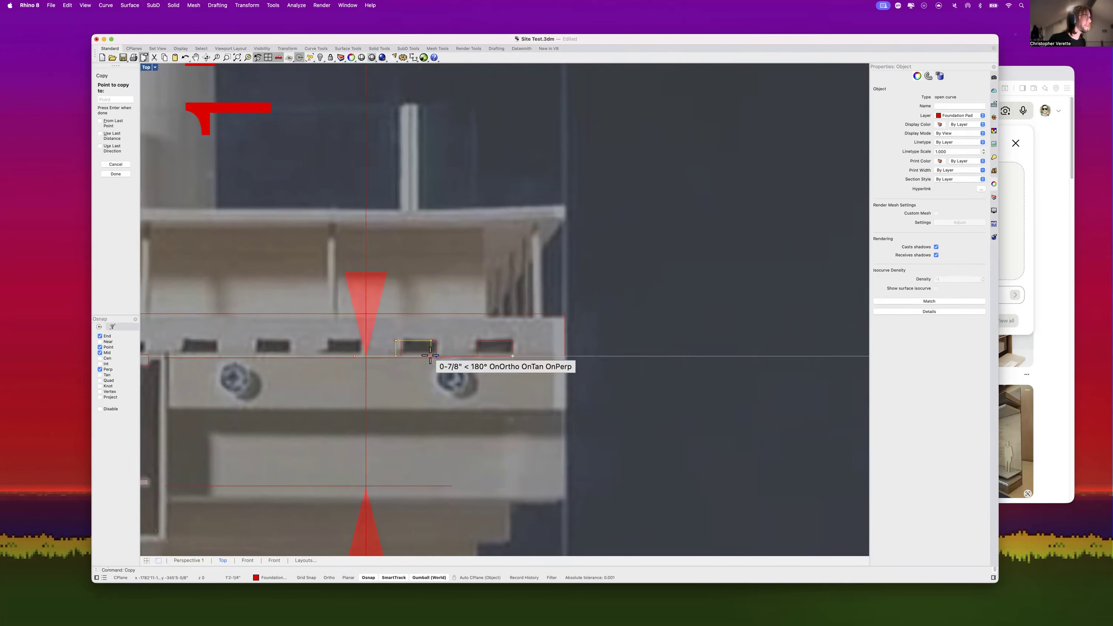
Step: Place further end-to-end copies of the notch profile along the slab underside toward the central I-beam
click(294, 343)
scroll(294, 343, down, 5)
scroll(263, 364, up, 5)
click(294, 346)
scroll(293, 347, down, 5)
scroll(281, 364, up, 5)
click(297, 351)
Step: Continue the notch copies end to end over the central I-beam and onto the slab portion left of it
scroll(324, 371, up, 4)
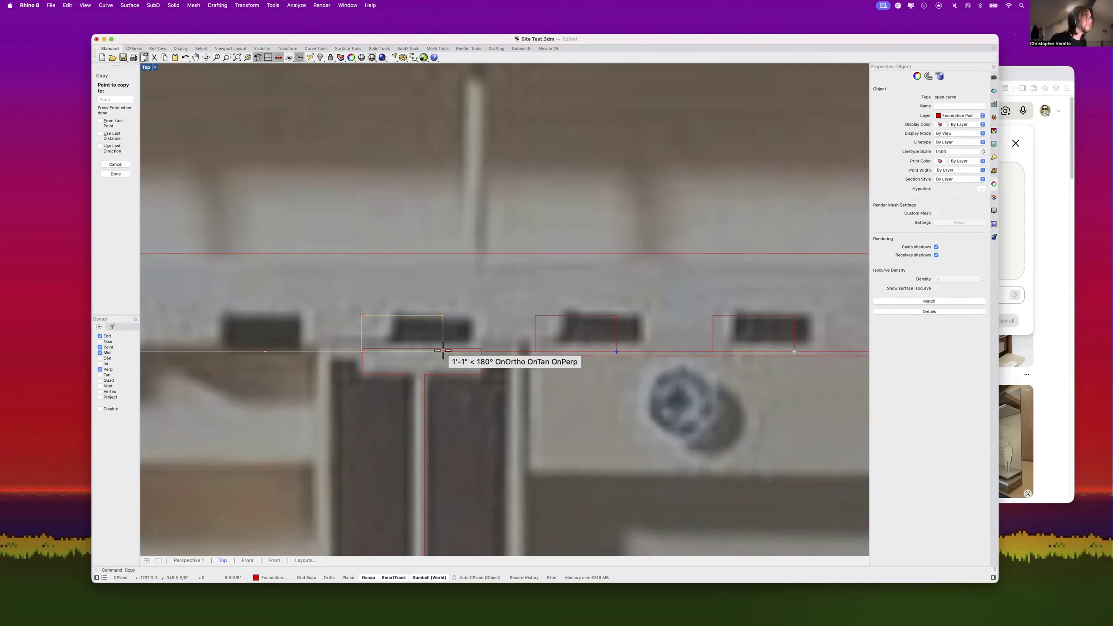
scroll(450, 351, up, 4)
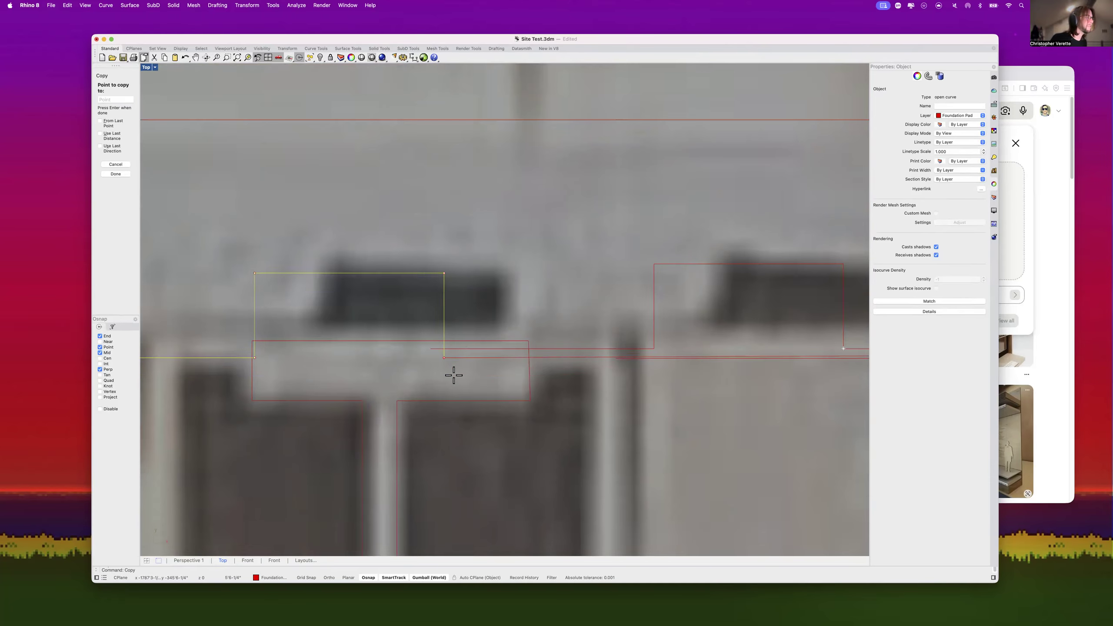
click(431, 350)
scroll(422, 360, down, 5)
scroll(463, 349, up, 4)
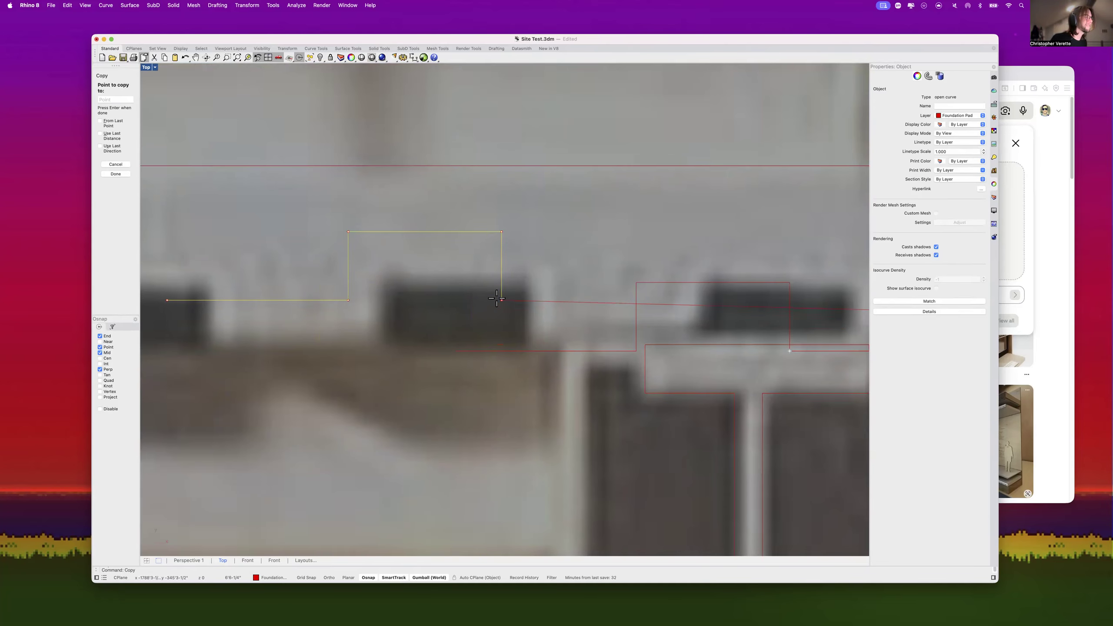
click(460, 356)
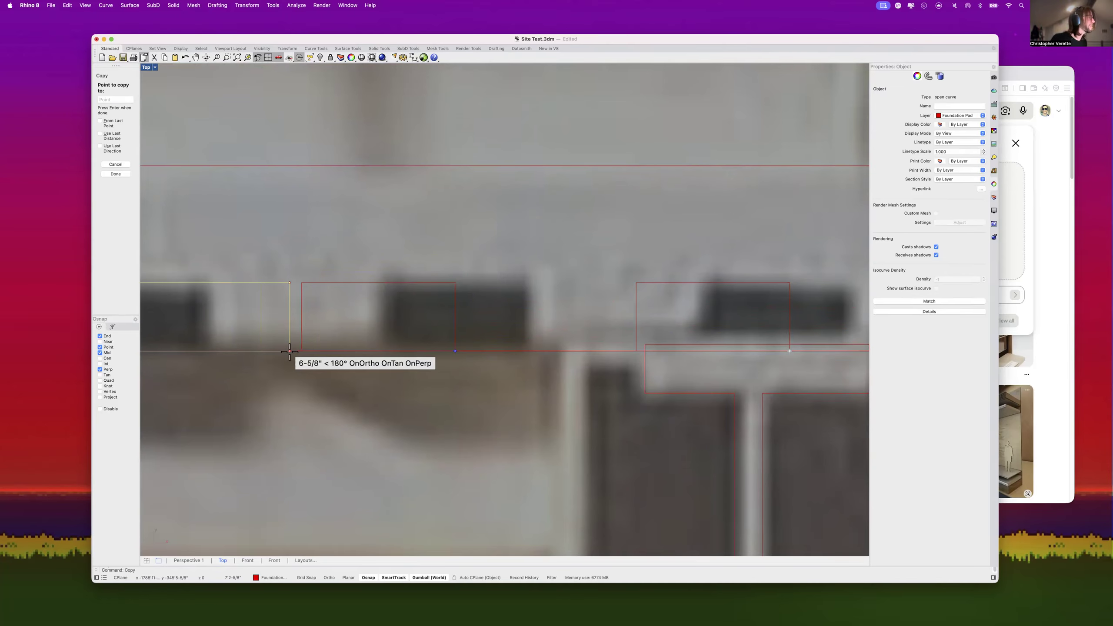
Step: Turn off the Point and Mid object snaps and place the next notch copy at the end of the row
click(100, 347)
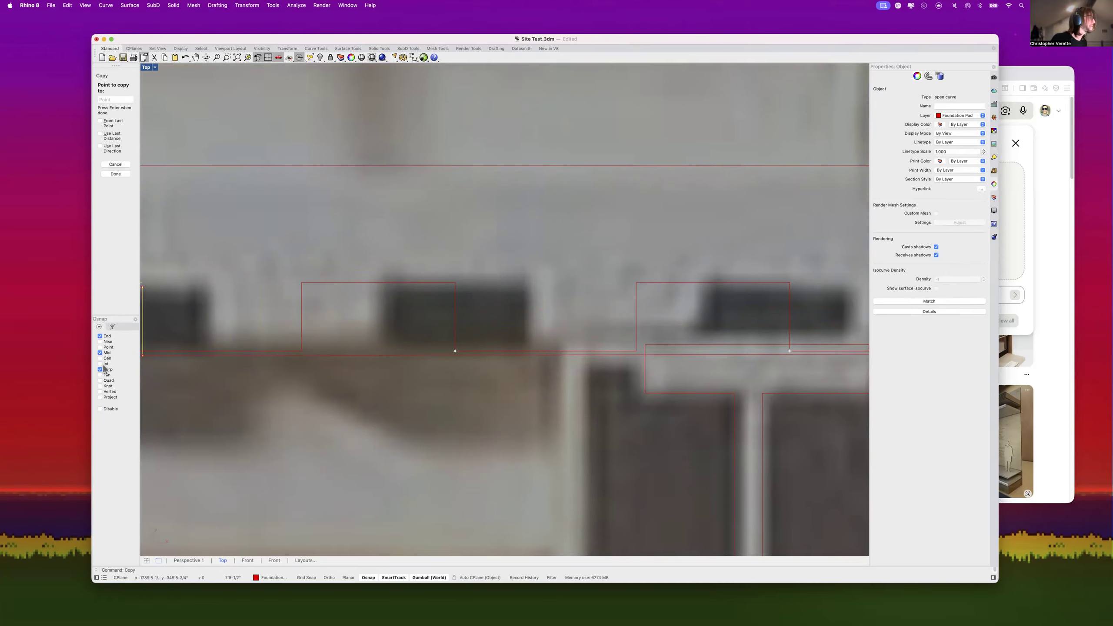
click(100, 352)
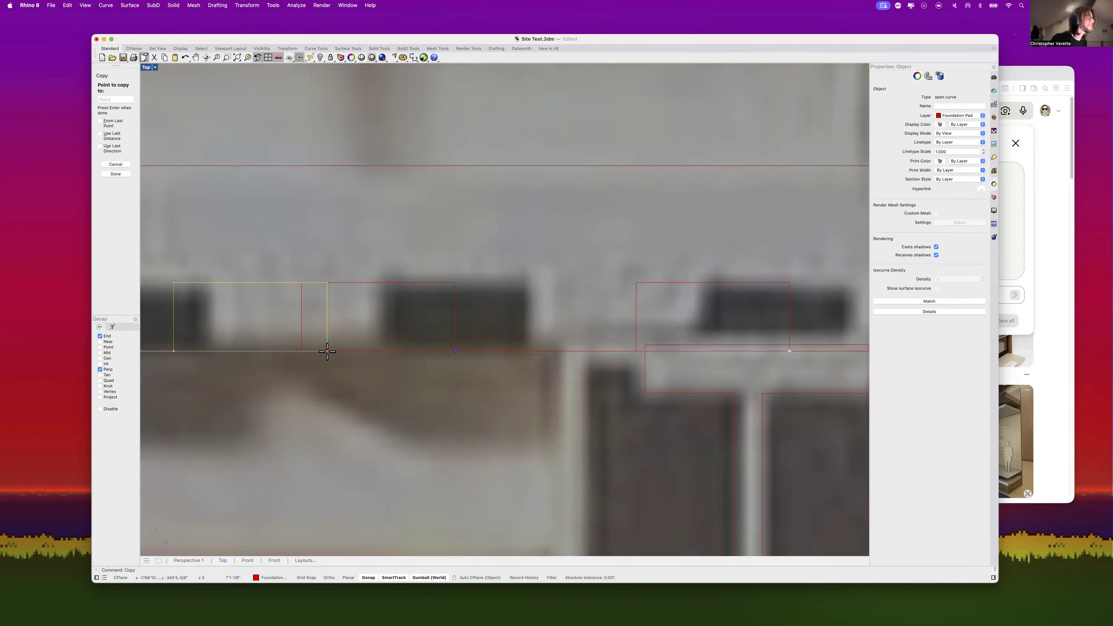
scroll(342, 394, up, 5)
scroll(350, 376, up, 3)
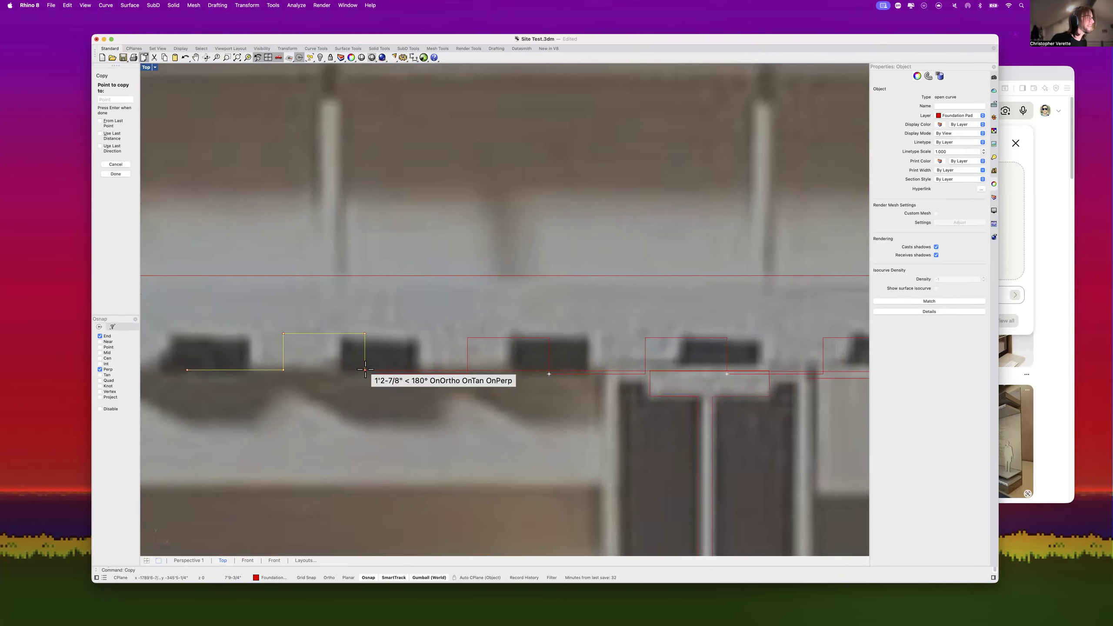
scroll(388, 434, down, 5)
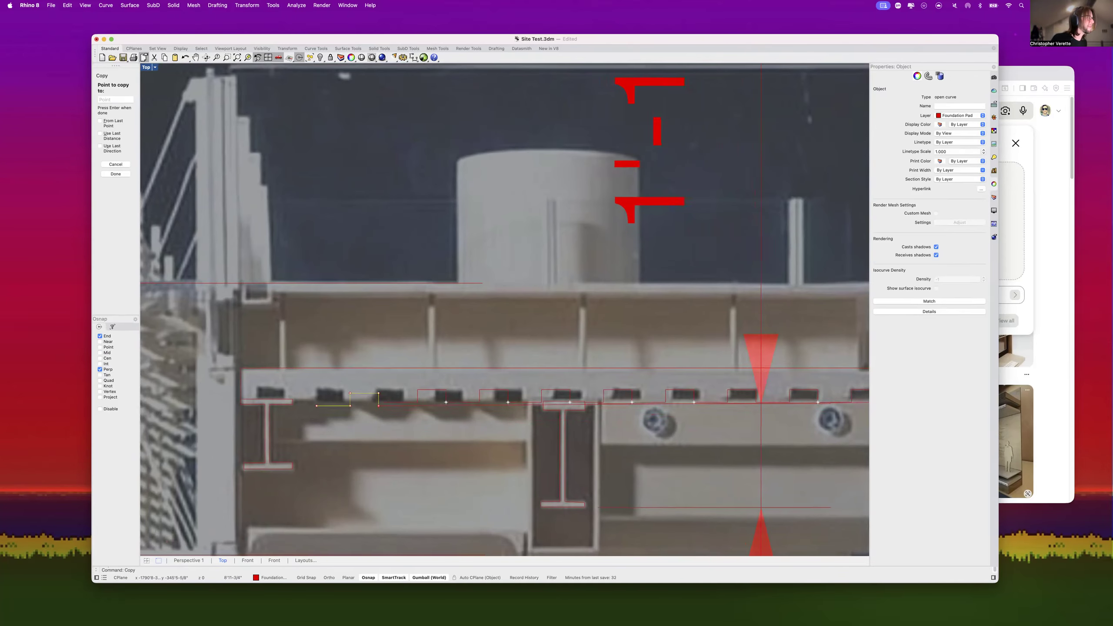
scroll(385, 421, up, 4)
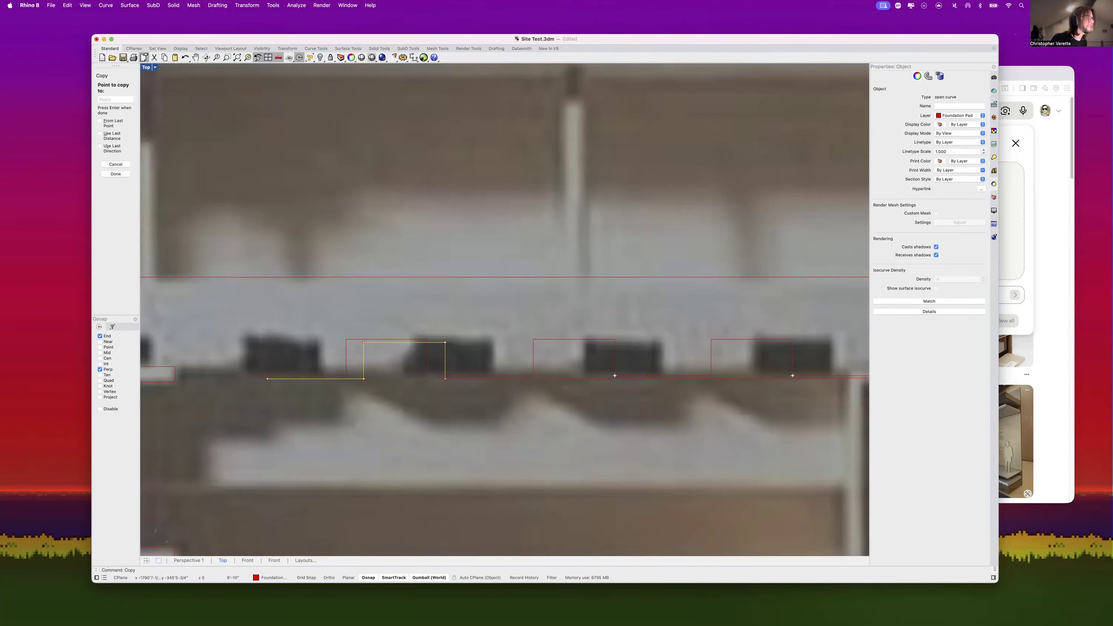
click(431, 388)
Step: Finish the copying and delete the misplaced notch copy at the left end of the row
key(Return)
click(427, 370)
key(Delete)
scroll(429, 364, down, 4)
scroll(427, 364, down, 3)
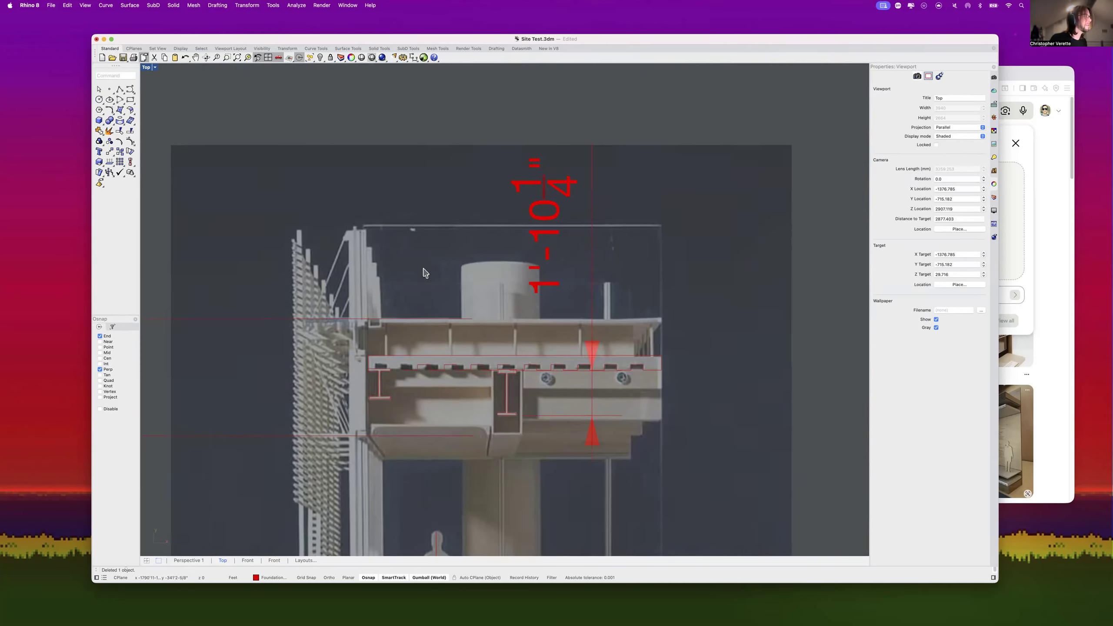
Step: Copy the leftmost notch profile end to end until the row reaches the slab's left edge
drag(366, 269, 682, 404)
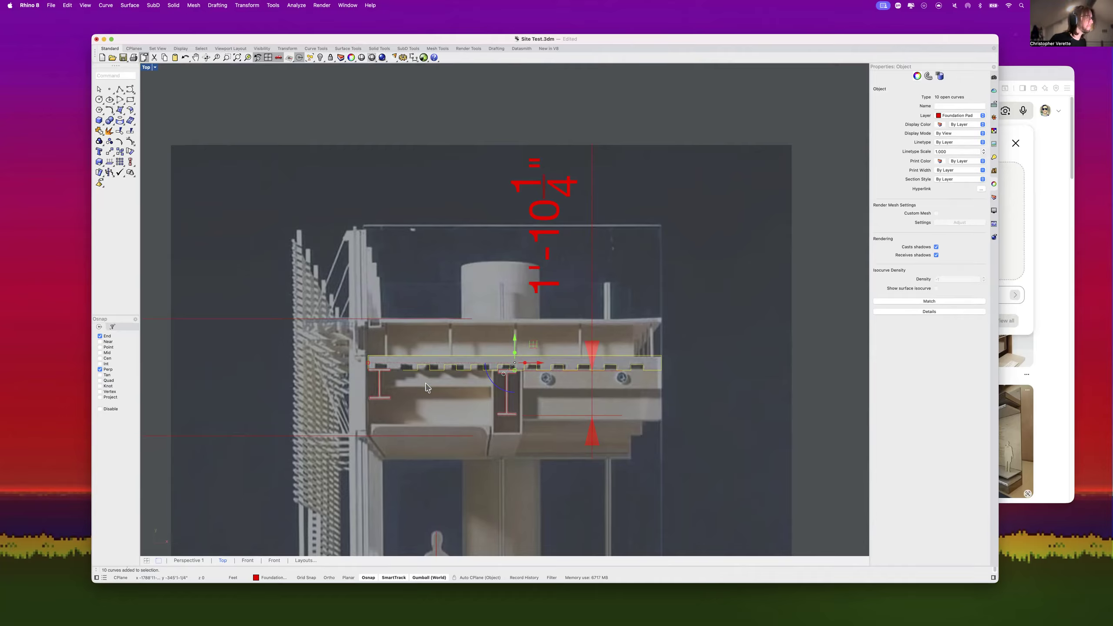
scroll(407, 373, up, 5)
click(416, 369)
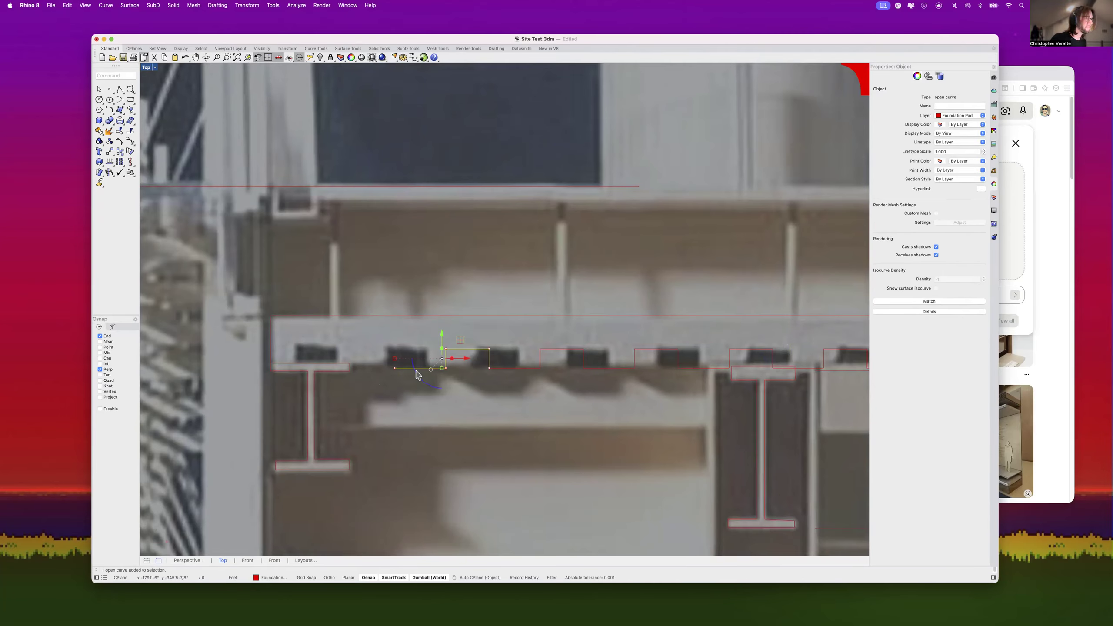
text(copy)
key(Return)
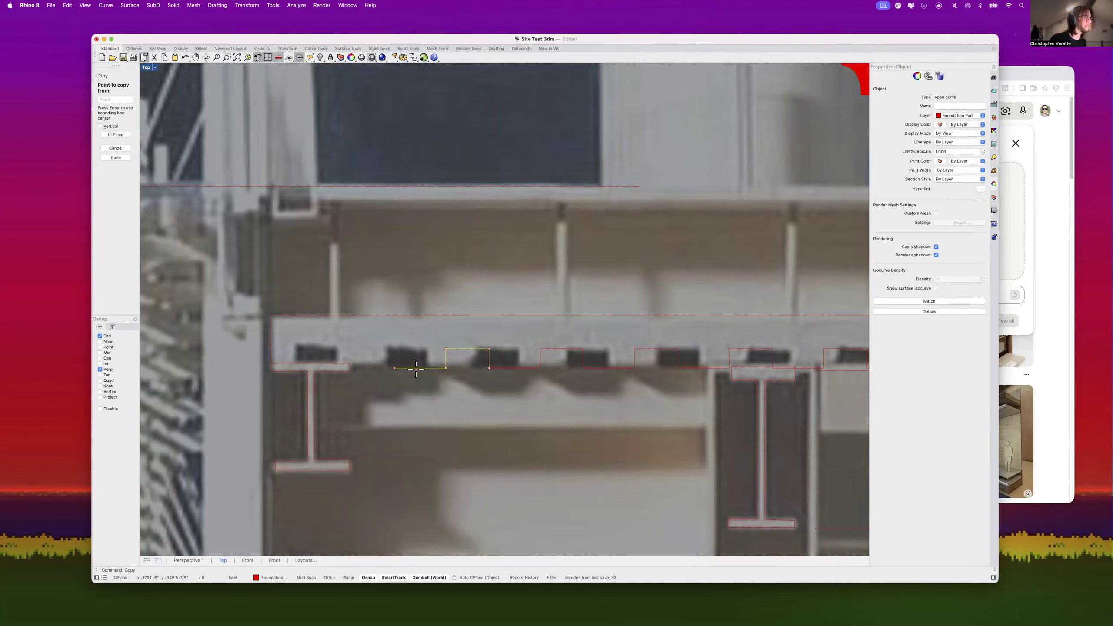
click(490, 368)
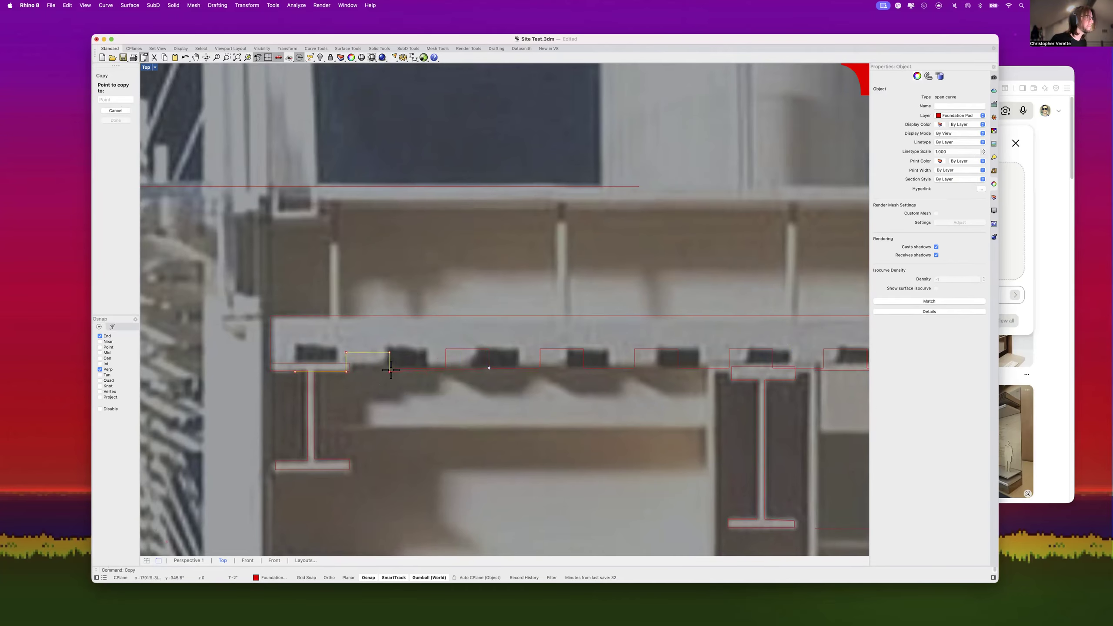
click(394, 368)
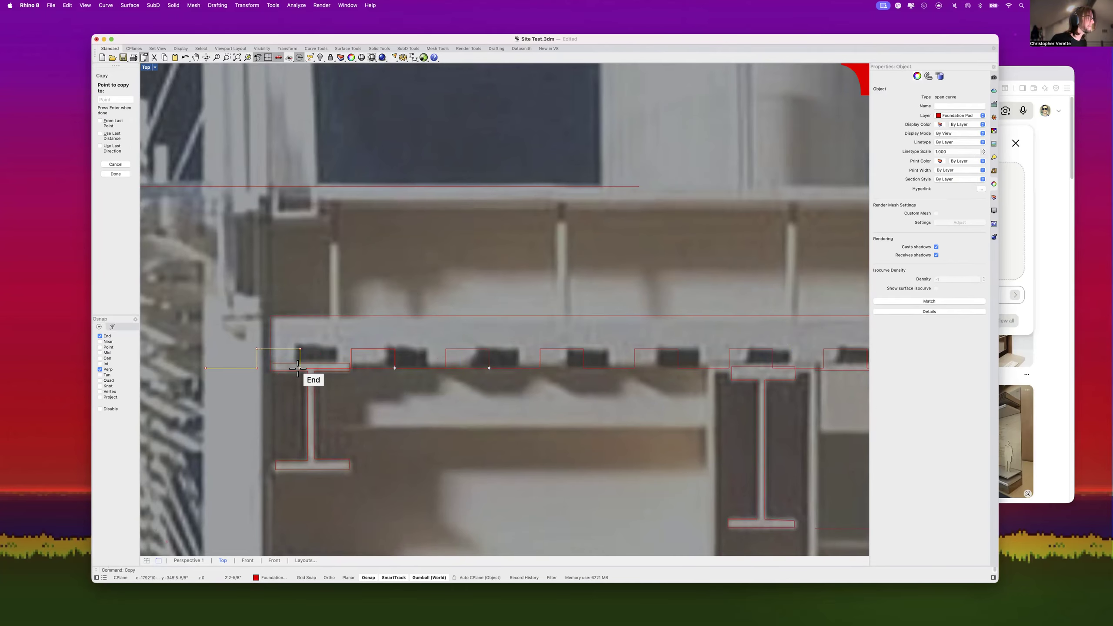
key(Return)
Step: Trim the overhanging parts of the slab outline and the leftmost notch curve where they cross at the slab's left end
scroll(271, 356, up, 12)
drag(291, 348, 241, 311)
text(trim)
key(Return)
scroll(250, 333, down, 4)
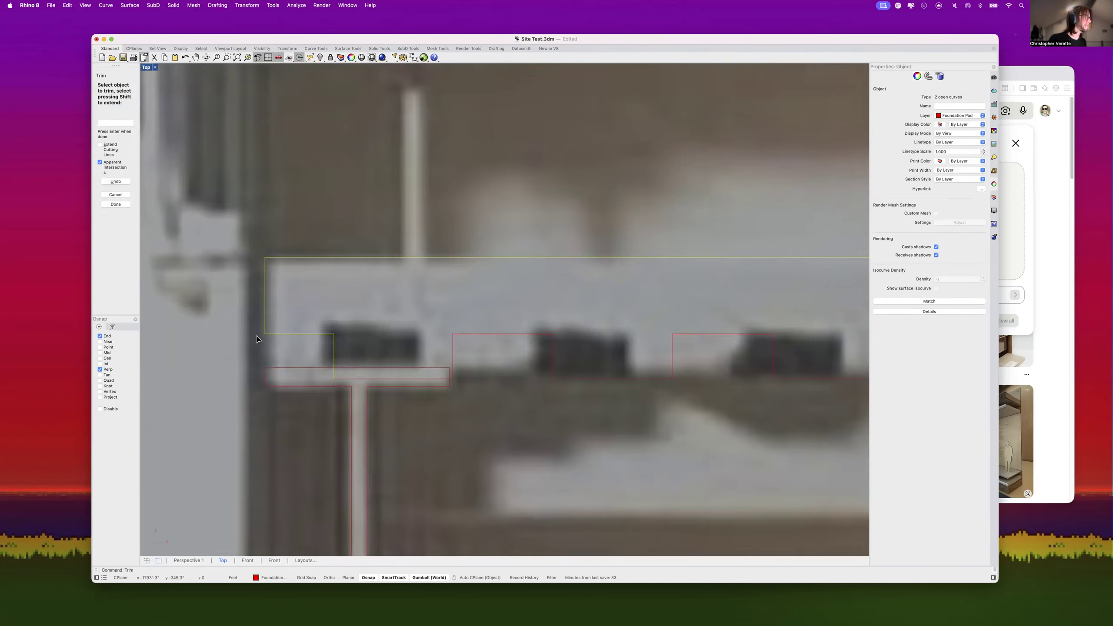
scroll(315, 355, up, 2)
click(296, 342)
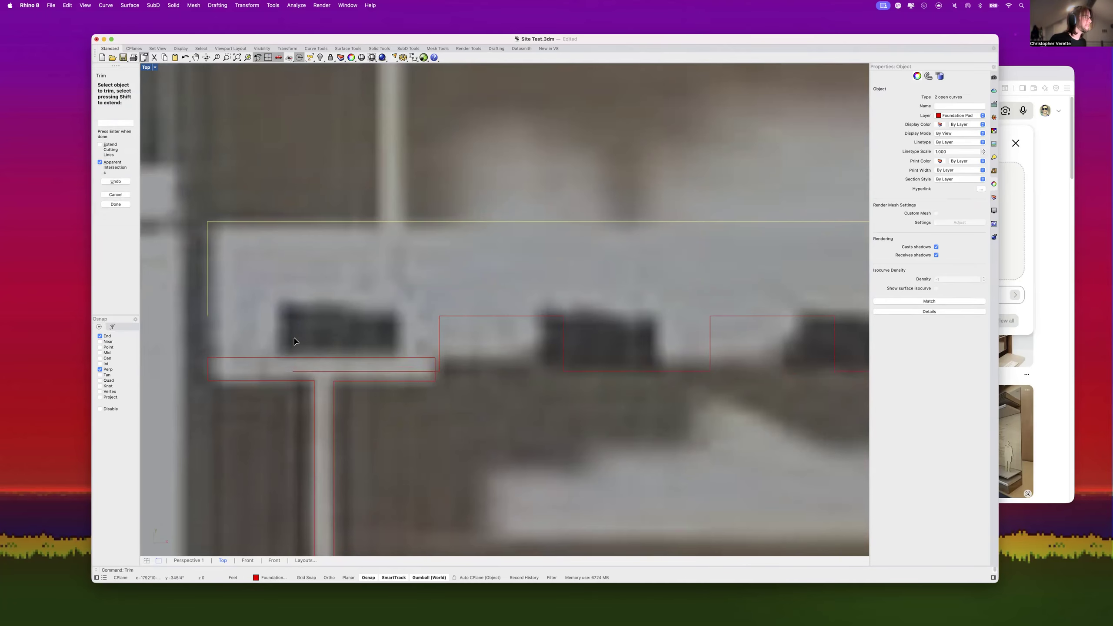
scroll(294, 342, down, 2)
key(Return)
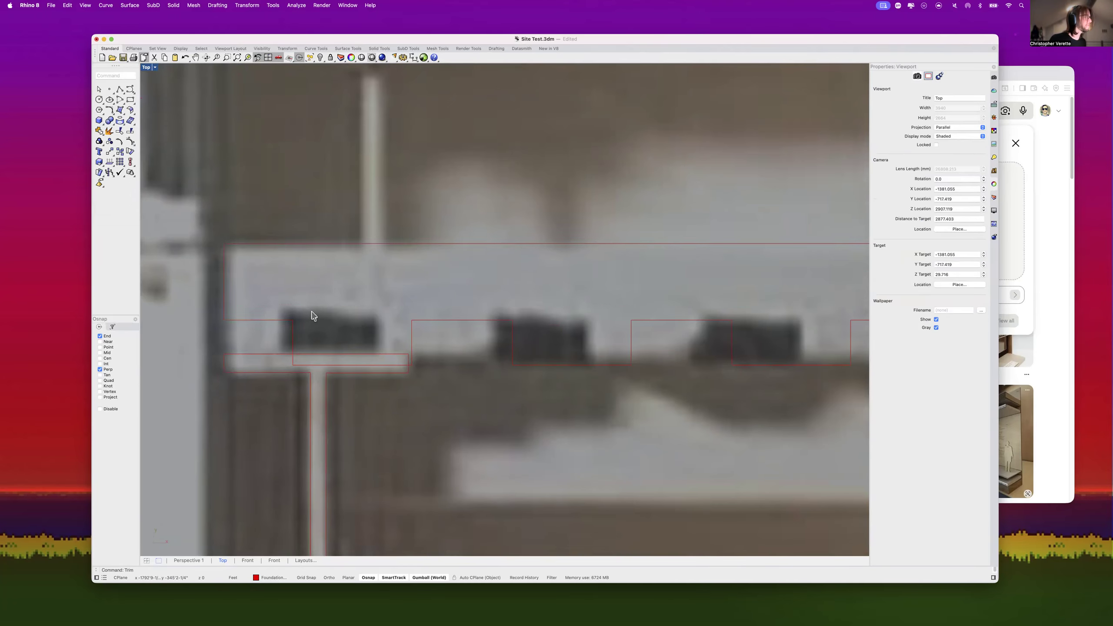
Step: Join the slab outline and all notch curves into one profile and run CloseCrv
scroll(312, 318, down, 10)
drag(176, 306, 594, 350)
text(Join)
key(Return)
text(Close)
key(Down)
key(Return)
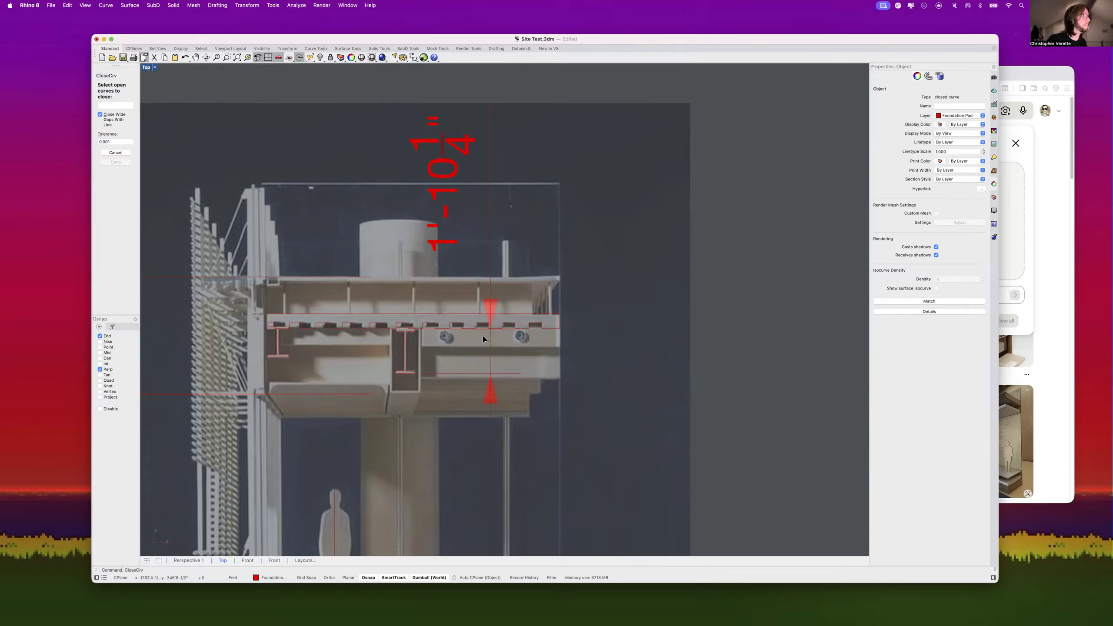
Step: Examine the traced slab profile and the neighbouring beams against the reference image, ending the CloseCrv command
scroll(325, 329, up, 6)
scroll(322, 336, down, 6)
right_drag(297, 406, 323, 388)
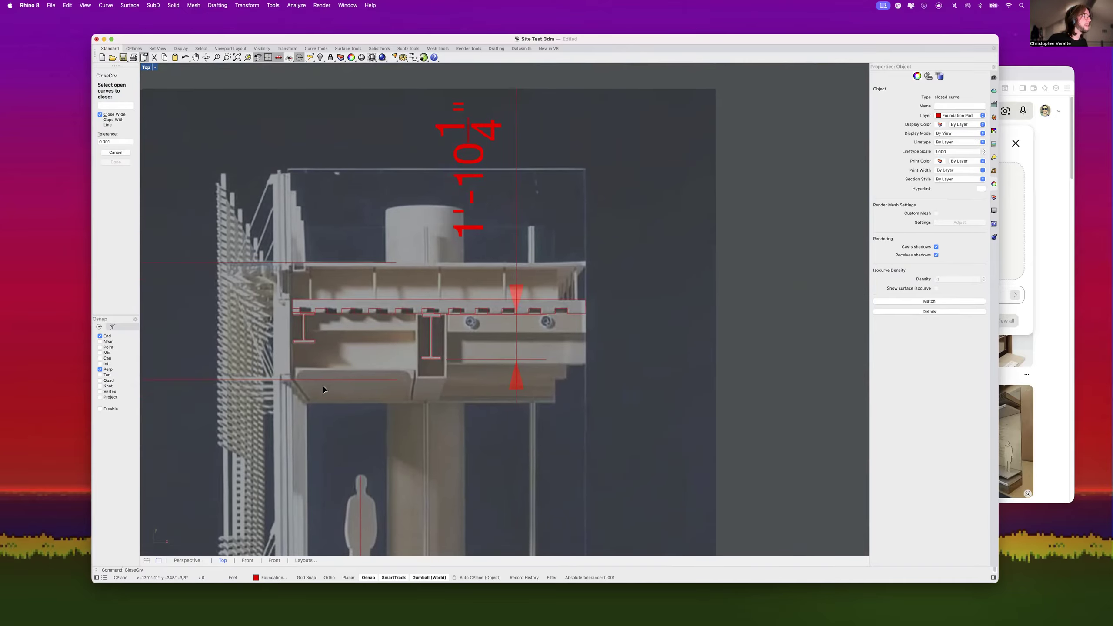
scroll(323, 389, up, 5)
right_drag(516, 329, 519, 369)
scroll(594, 338, down, 6)
right_drag(604, 333, 601, 335)
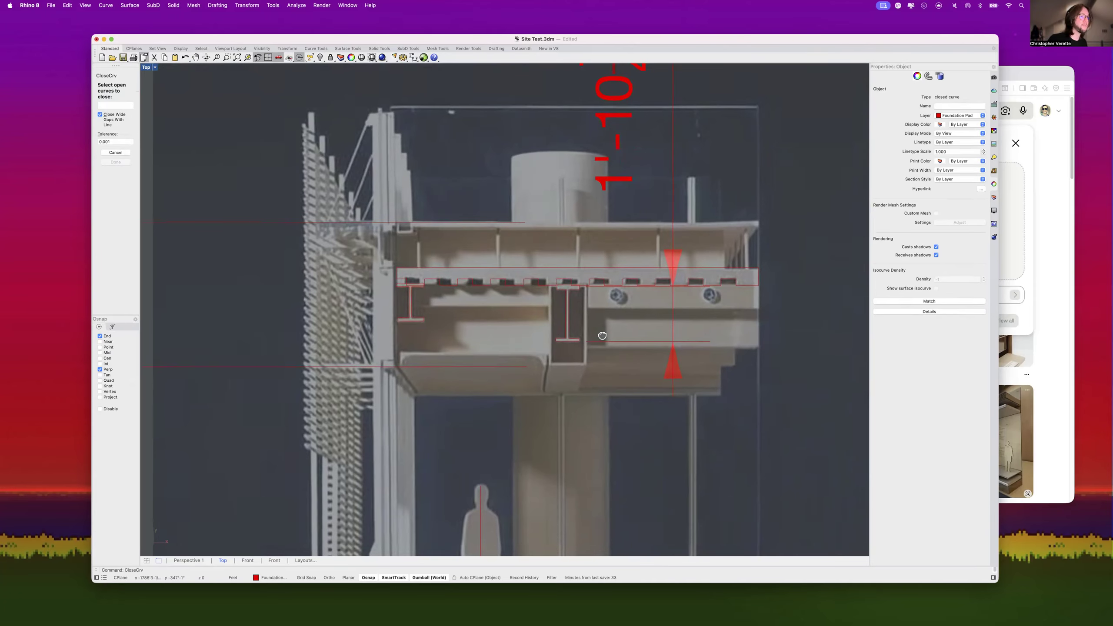
scroll(595, 311, up, 3)
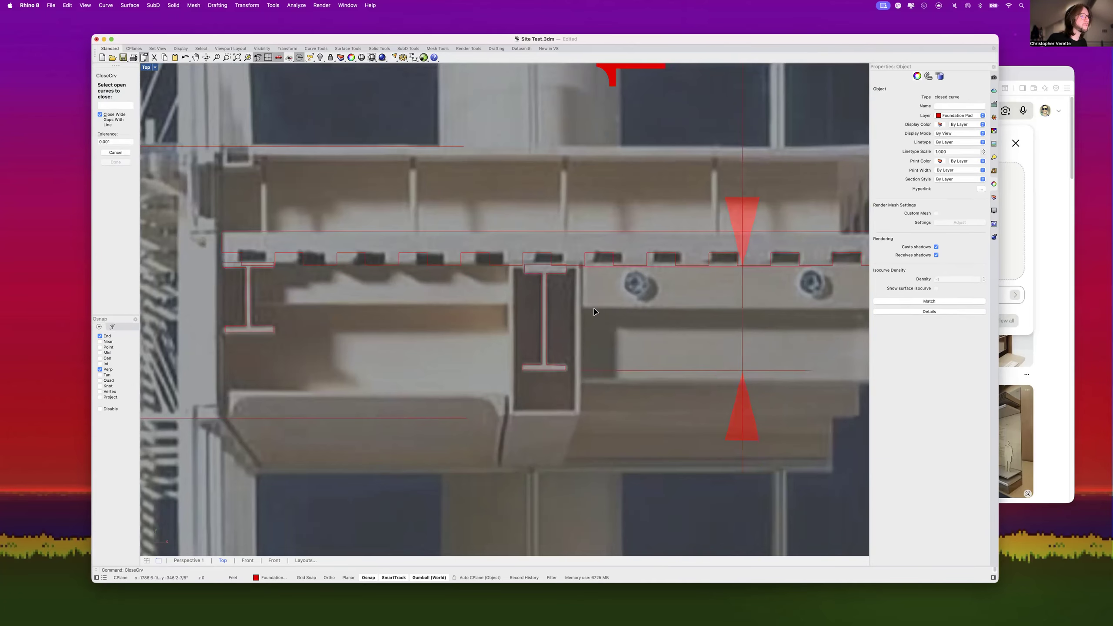
scroll(594, 246, down, 3)
key(Escape)
Step: Draw a rectangle tracing the raised floor's top panel, from the upper corner beside the facade to the slab's right end
scroll(394, 173, up, 8)
text(rect)
key(Return)
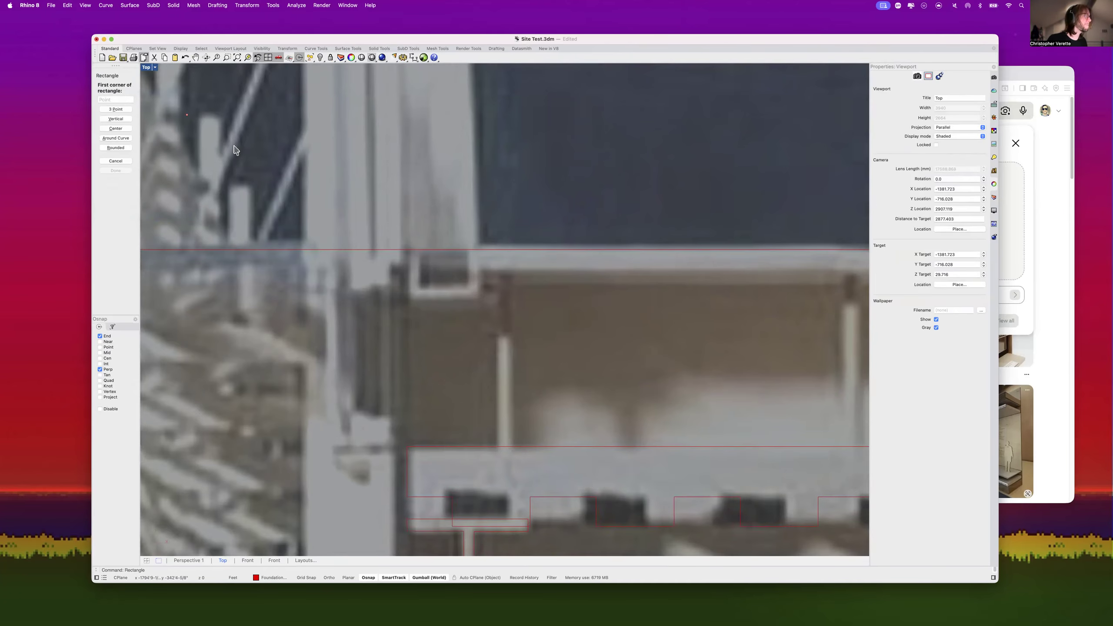
click(412, 251)
scroll(599, 344, down, 5)
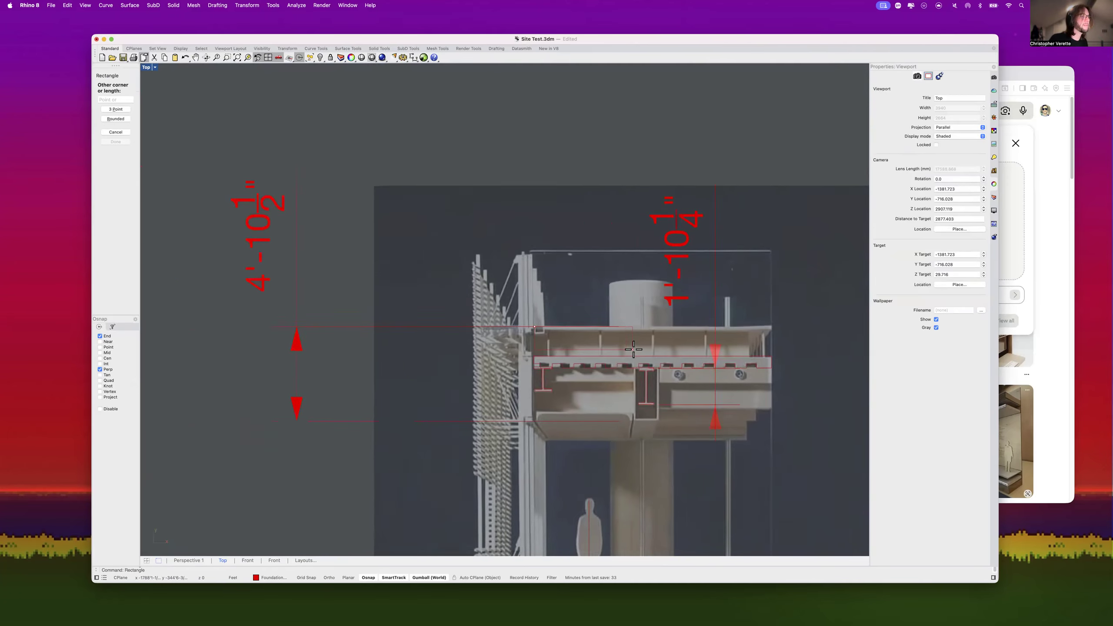
scroll(609, 341, up, 5)
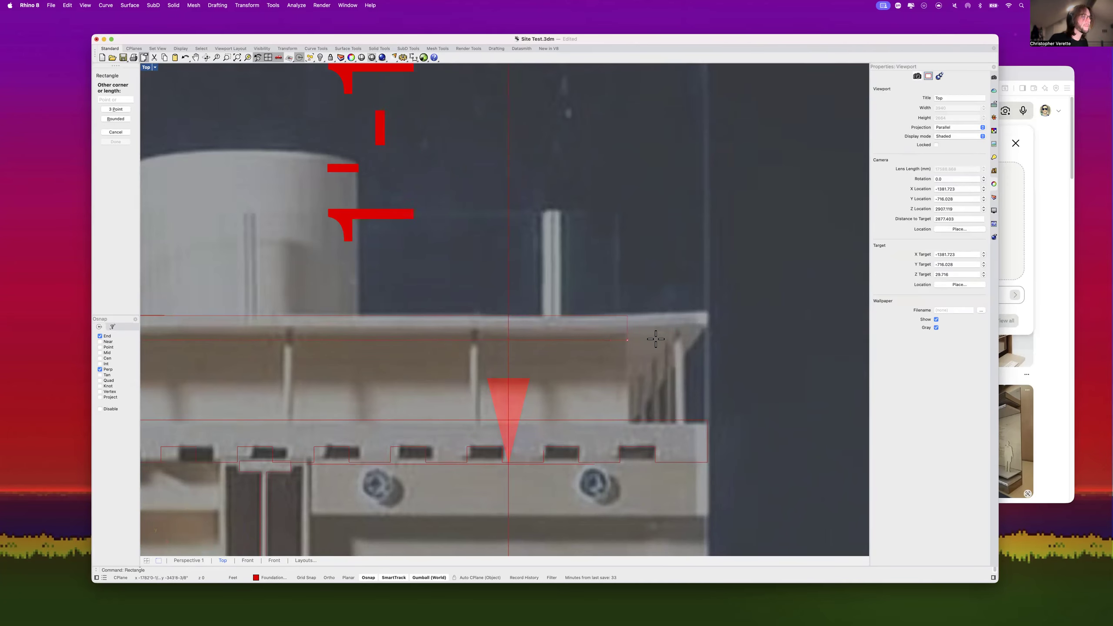
click(709, 341)
scroll(702, 297, down, 10)
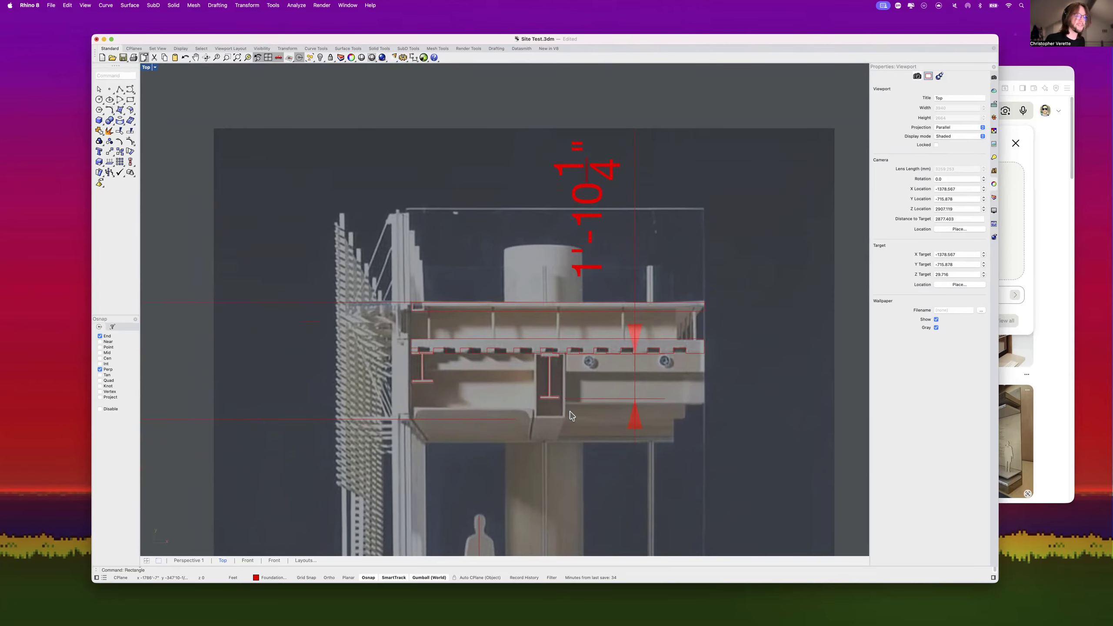
Step: Trace the ceiling tray's outer outline below the left beam with an open polyline, including both side legs and their short bottom edges
scroll(478, 384, up, 8)
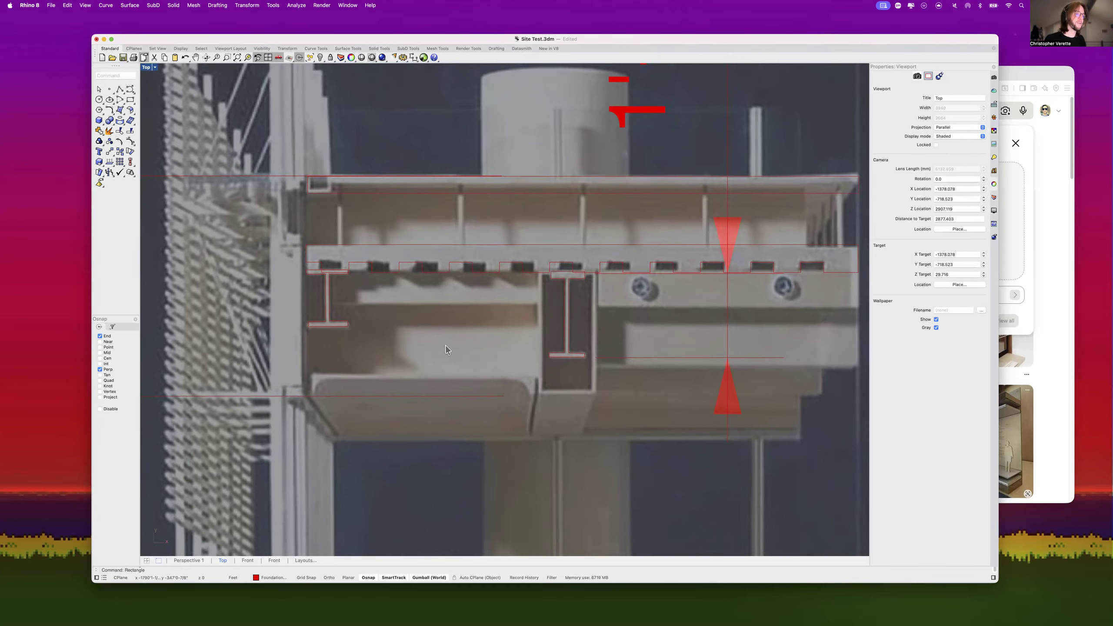
right_drag(435, 405, 451, 394)
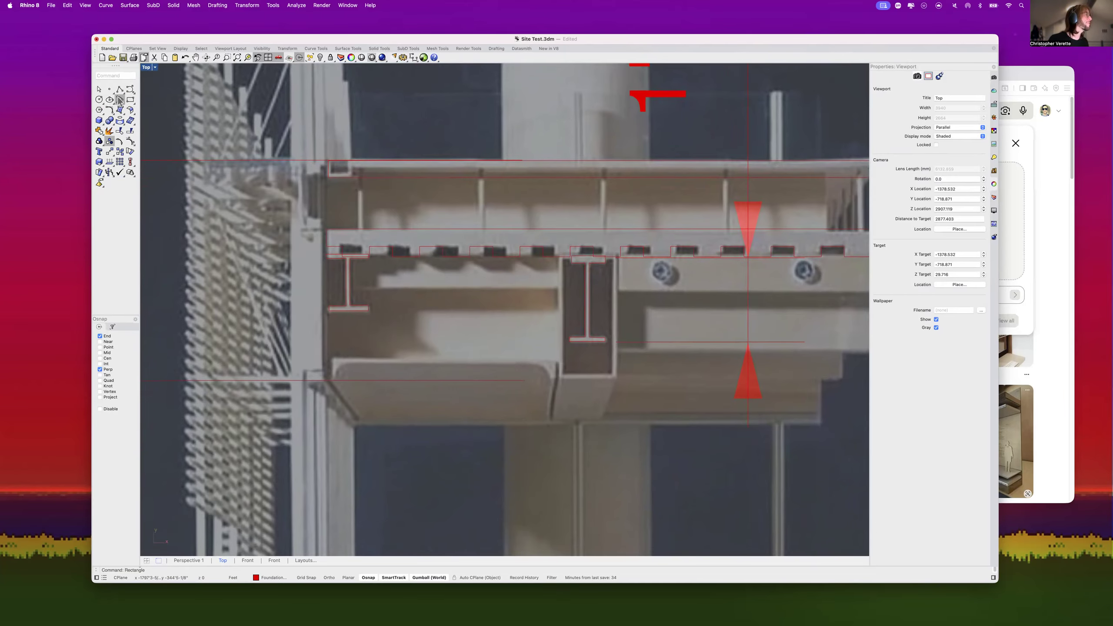
scroll(310, 372, up, 5)
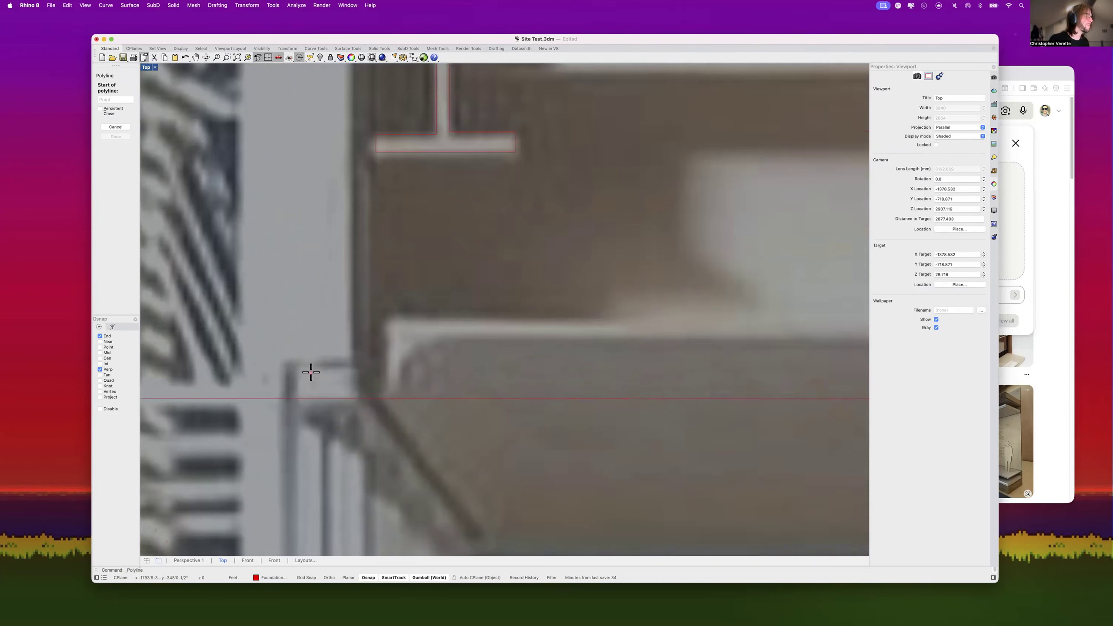
click(398, 393)
key(F8)
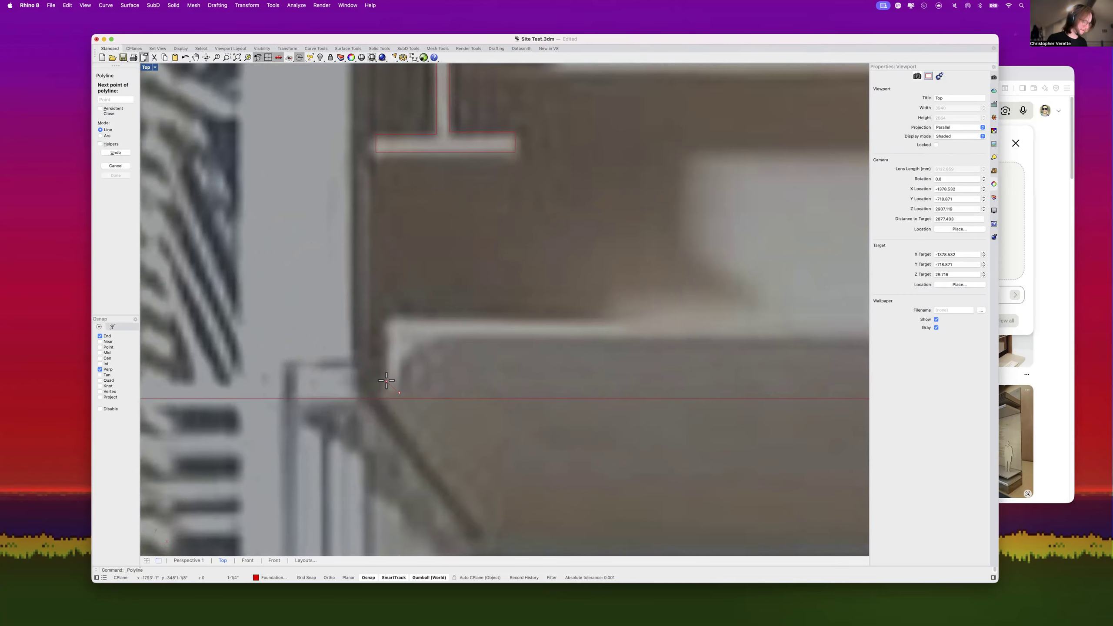
click(384, 379)
key(F8)
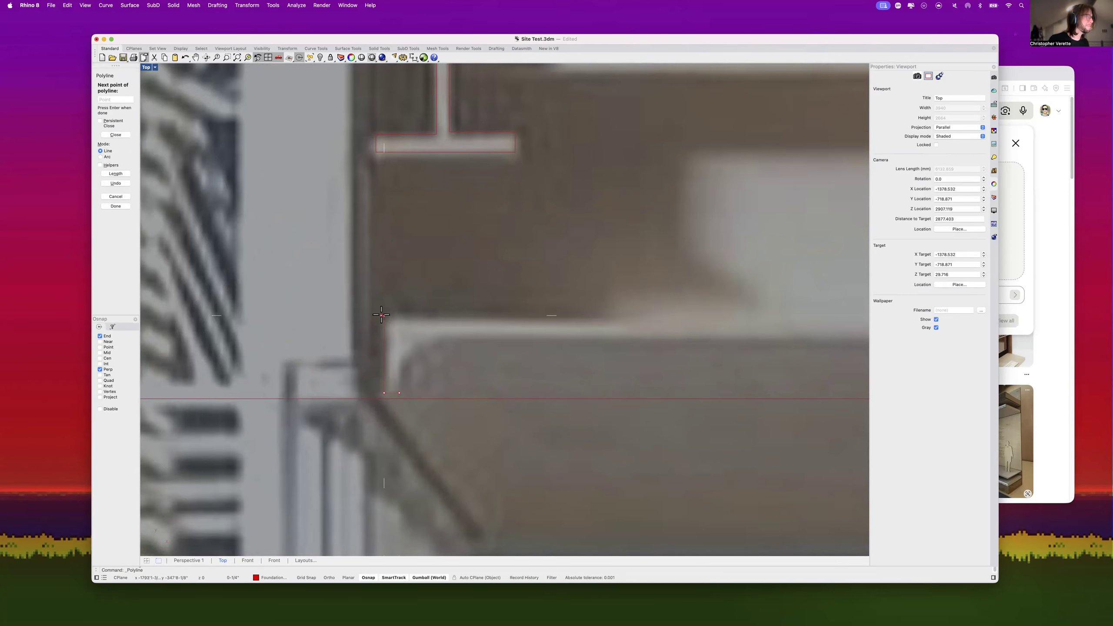
scroll(381, 315, down, 5)
scroll(381, 316, down, 3)
scroll(514, 319, up, 8)
key(F8)
click(584, 297)
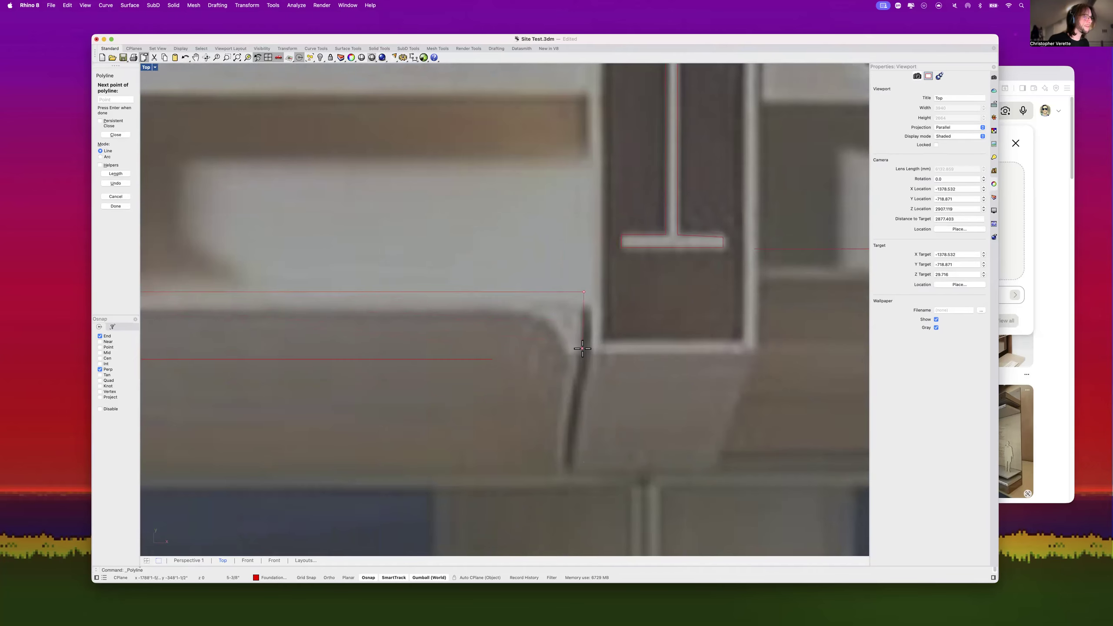
shift+click(569, 354)
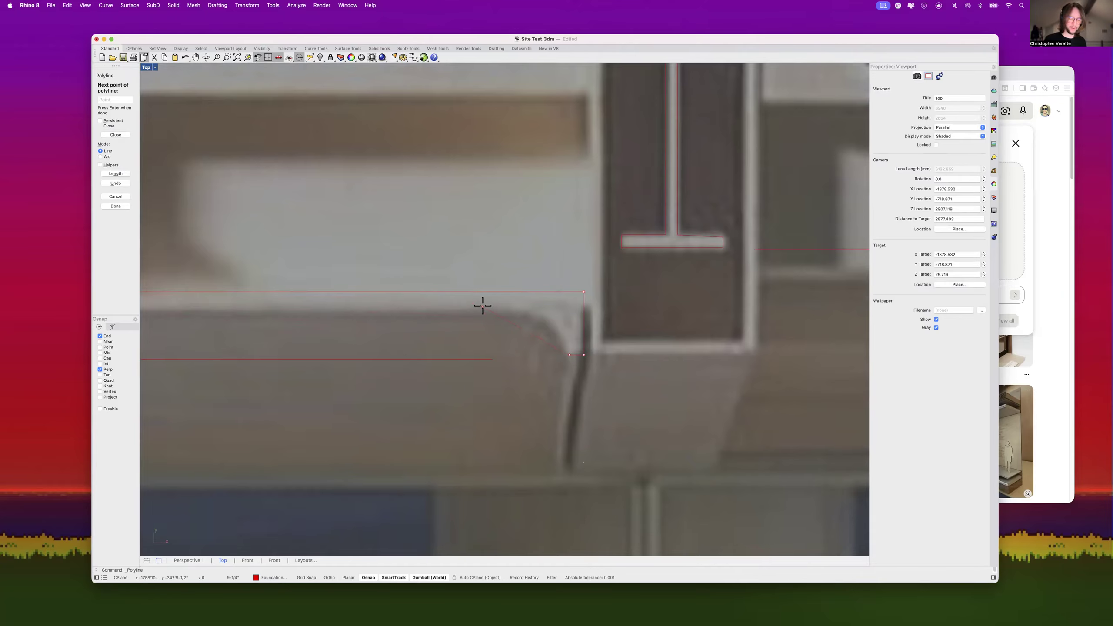
key(Return)
scroll(570, 363, down, 4)
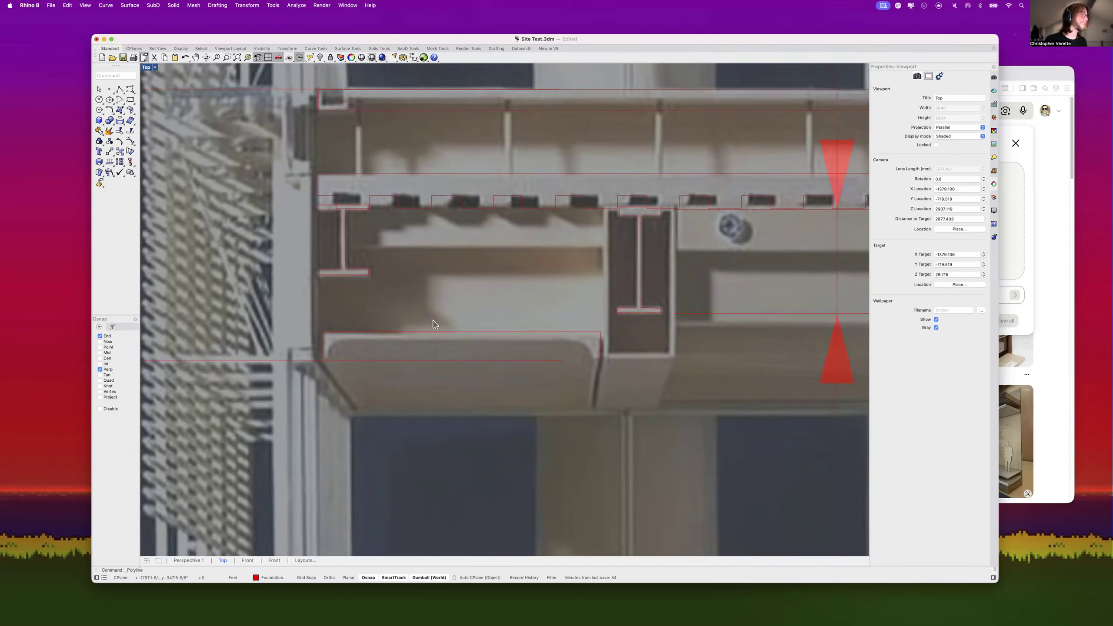
click(109, 110)
scroll(394, 333, up, 5)
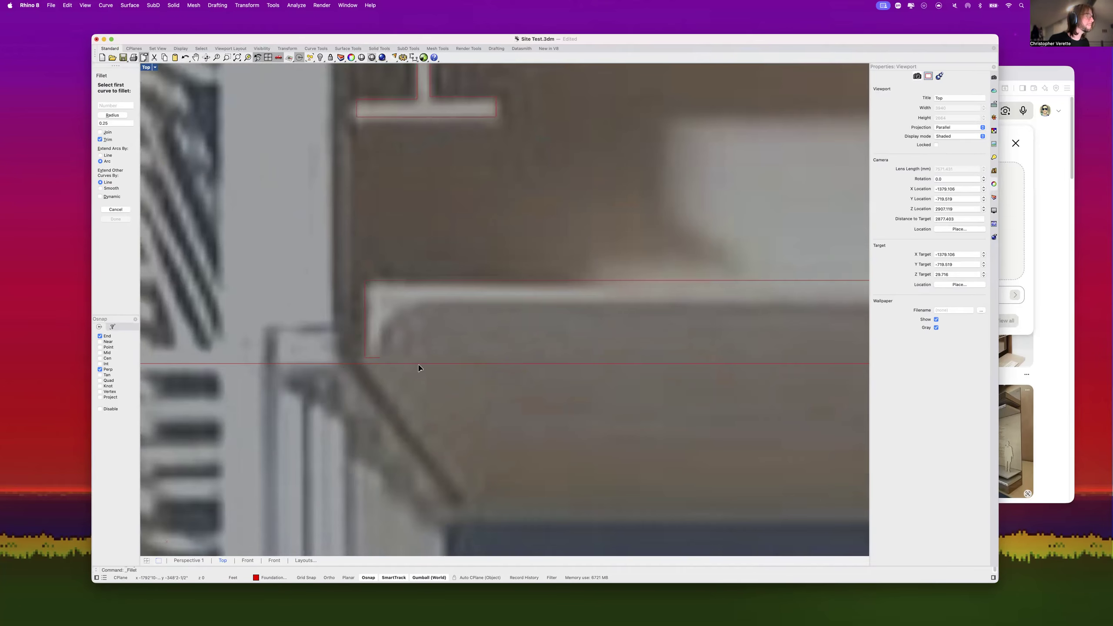
scroll(438, 368, down, 5)
scroll(381, 386, up, 4)
scroll(364, 403, up, 3)
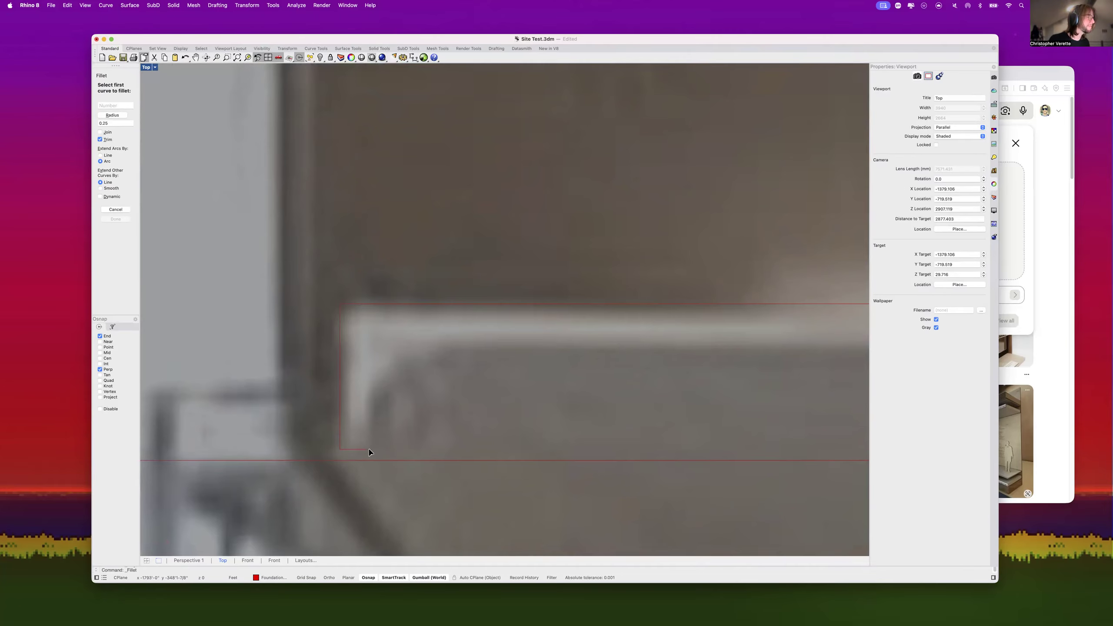
scroll(370, 452, down, 2)
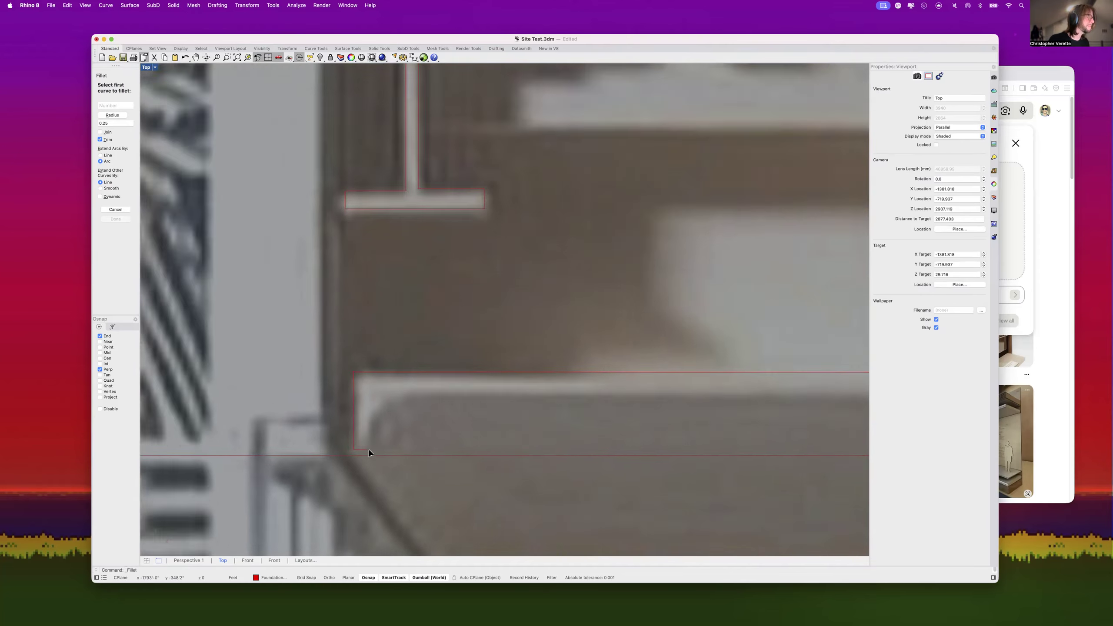
scroll(370, 453, down, 2)
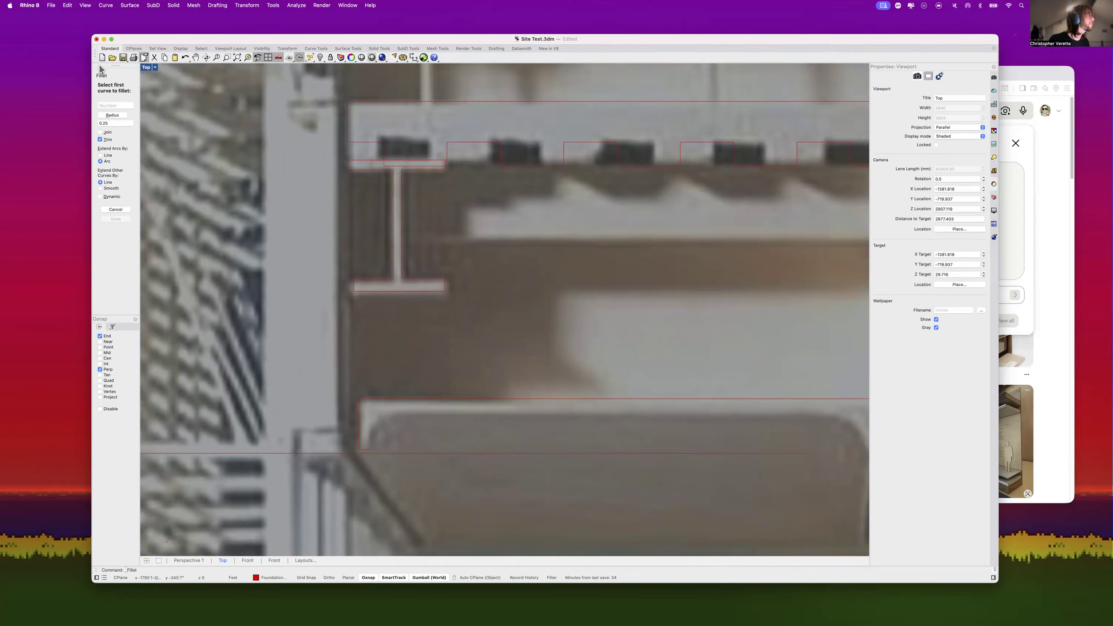
key(Escape)
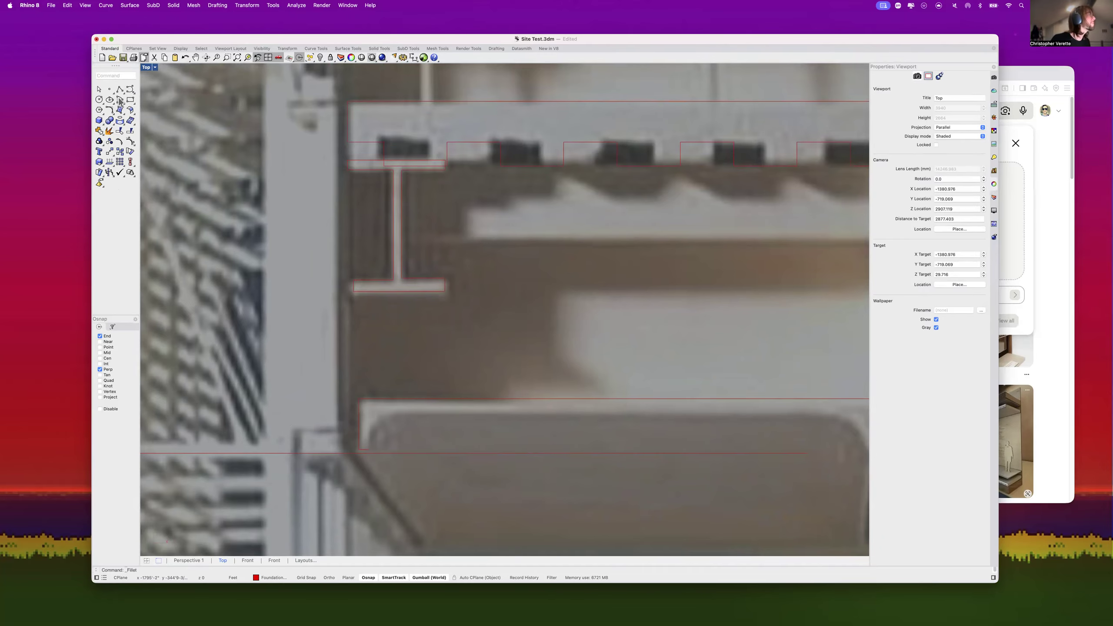
Step: Draw an arc for the tray's rounded inner left corner, starting at the end of the polyline's left bottom edge
click(120, 100)
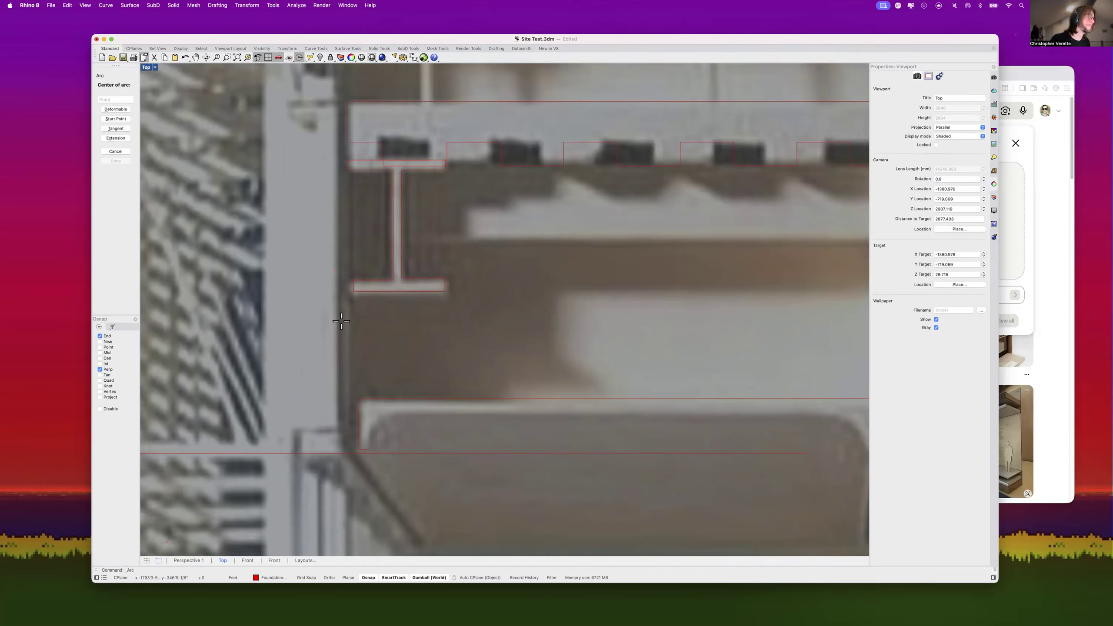
scroll(367, 449, up, 3)
click(448, 447)
click(367, 451)
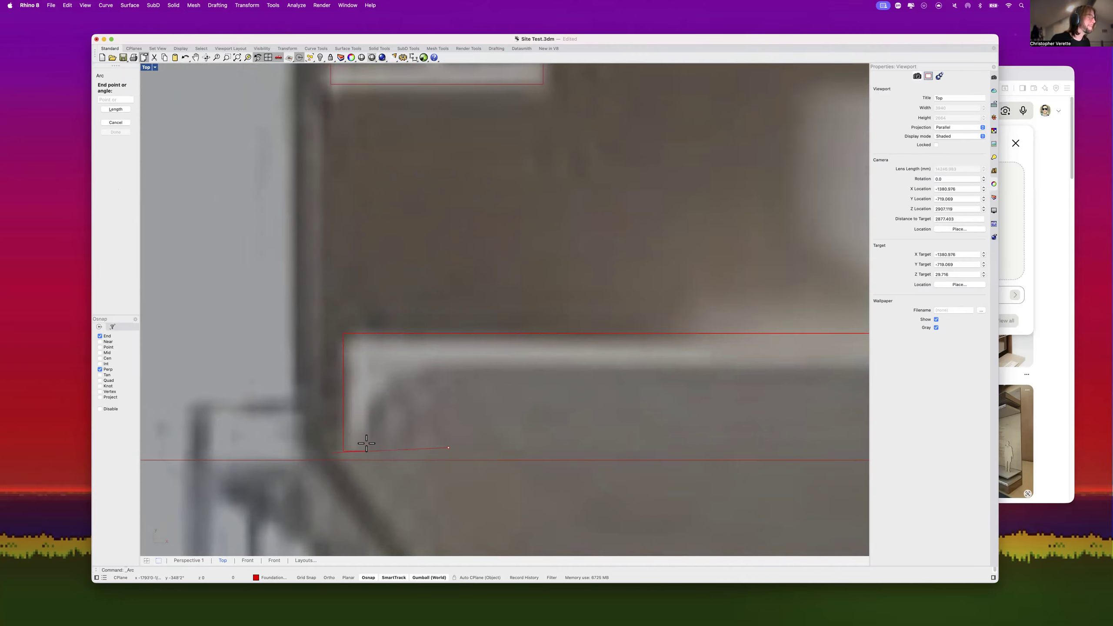
click(447, 373)
scroll(447, 393, down, 3)
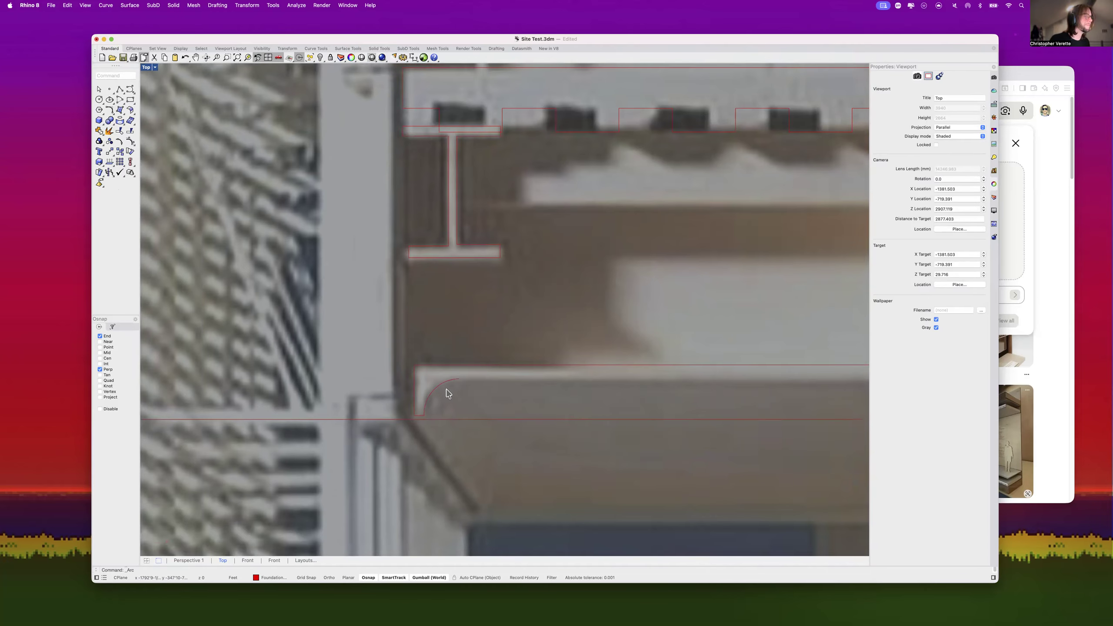
Step: Enable the Mid object snap and mirror a copy of the corner arc about the midpoint of the tray's top edge
click(443, 390)
text(mirror)
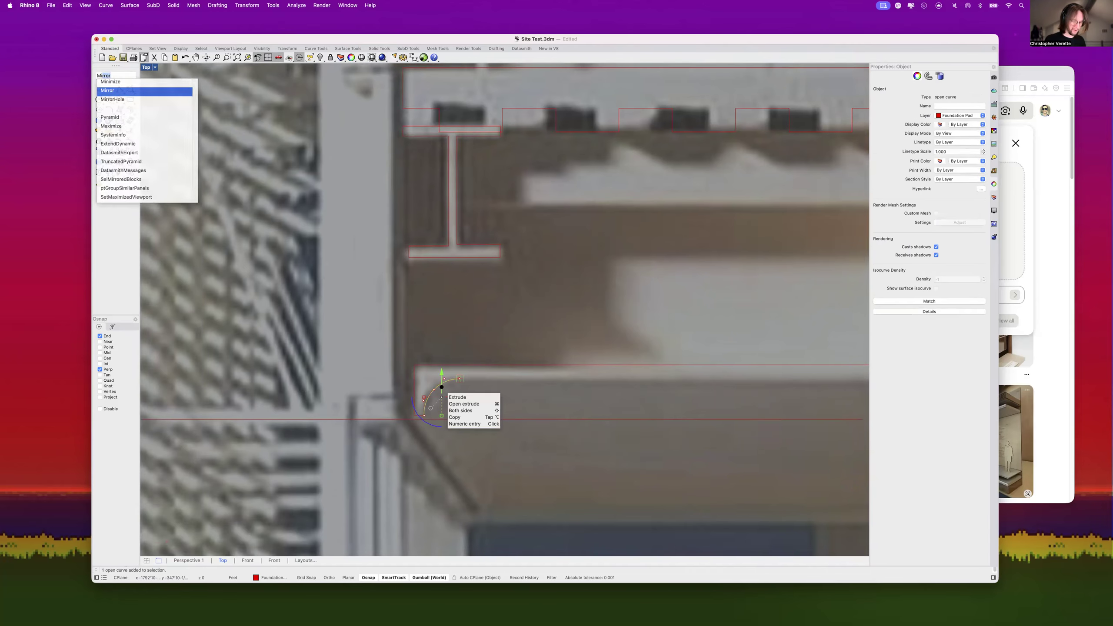
key(Return)
scroll(453, 389, down, 3)
scroll(529, 372, up, 4)
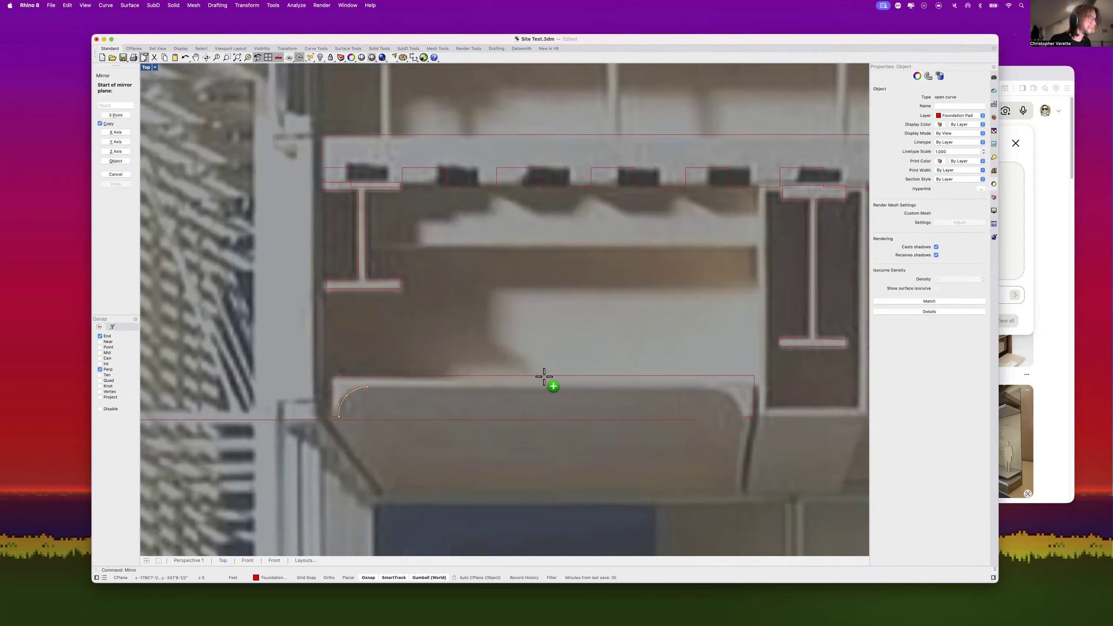
click(101, 352)
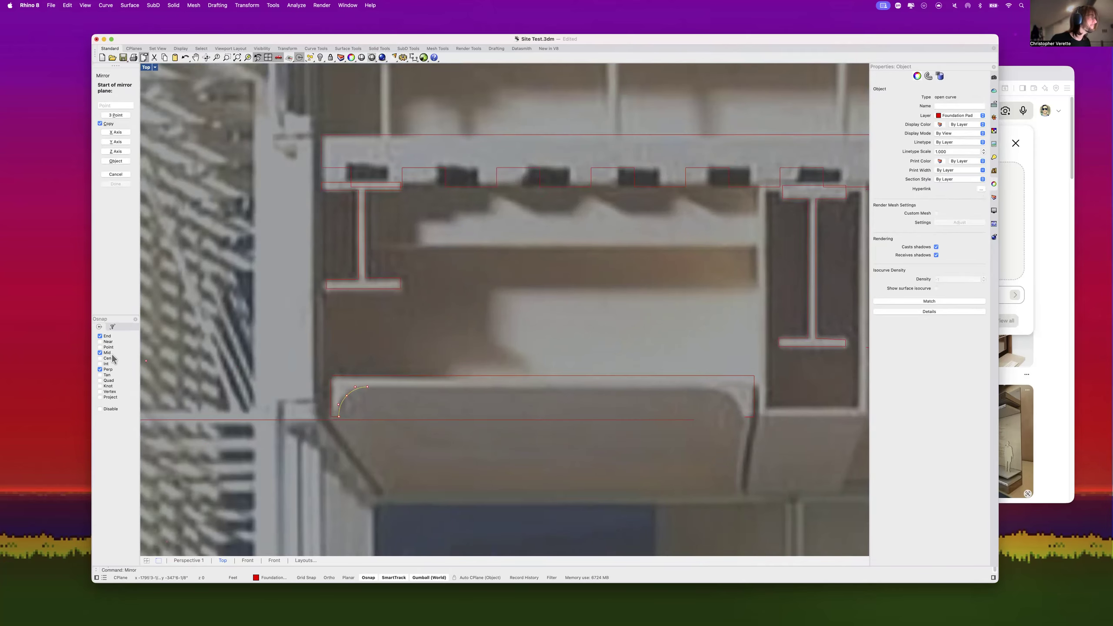
click(546, 375)
click(545, 393)
scroll(703, 410, up, 3)
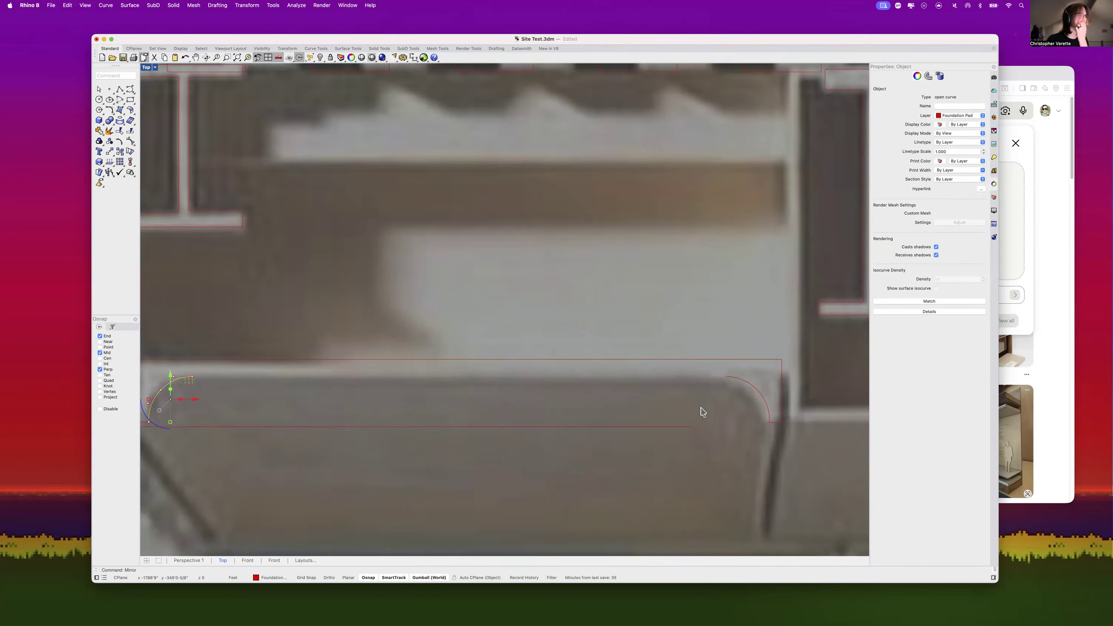
scroll(508, 380, down, 3)
key(Escape)
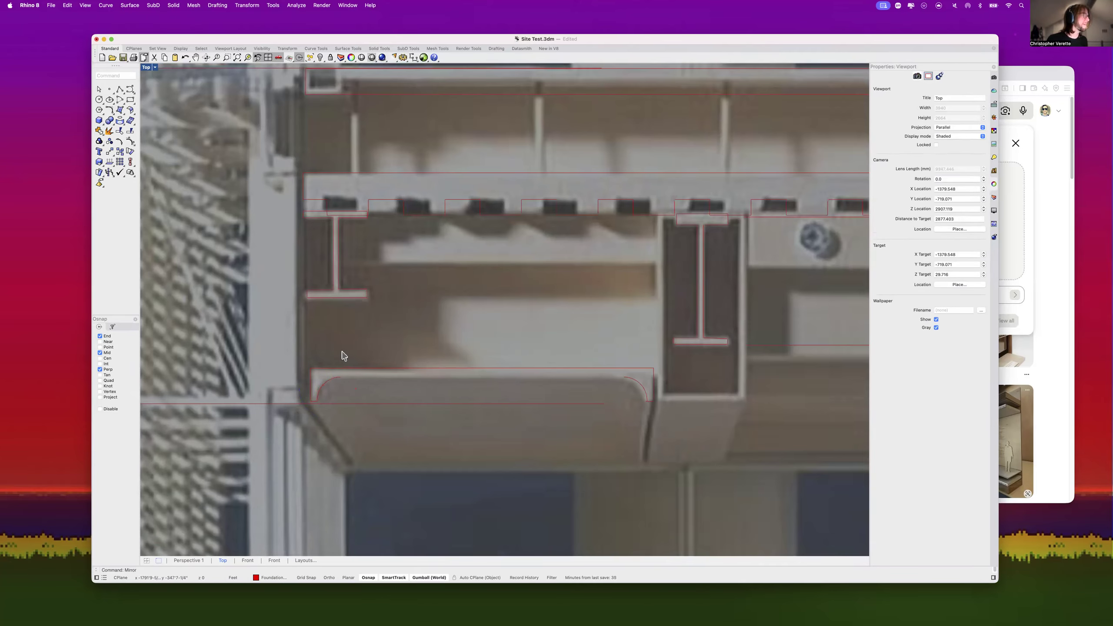
Step: Join the tray's outer outline with its two inner corner arcs
drag(666, 441, 686, 447)
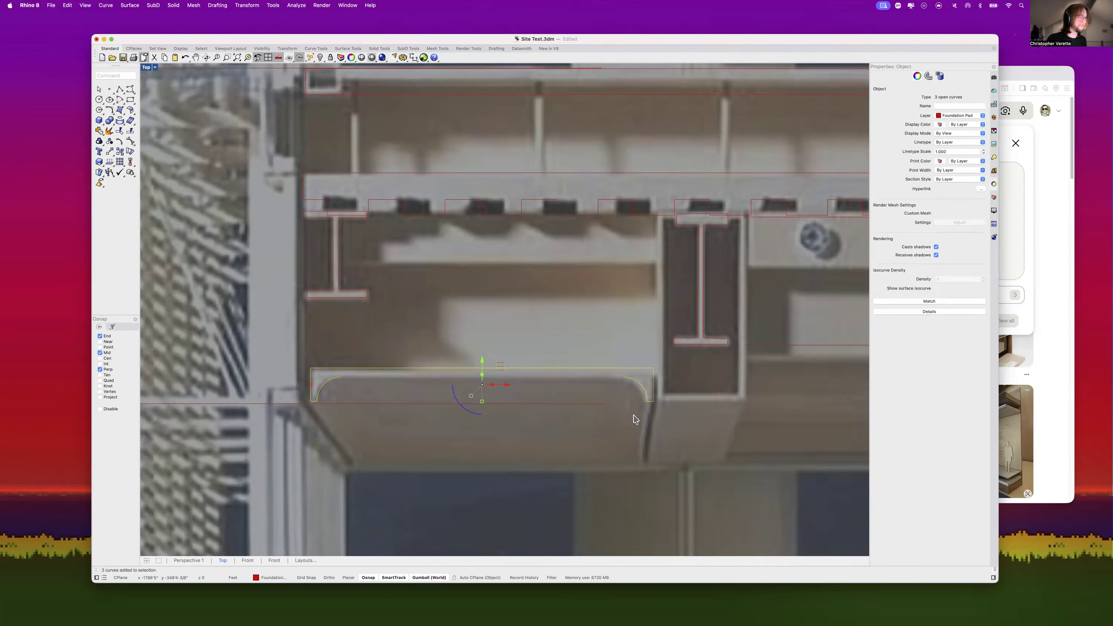
text(join)
key(Return)
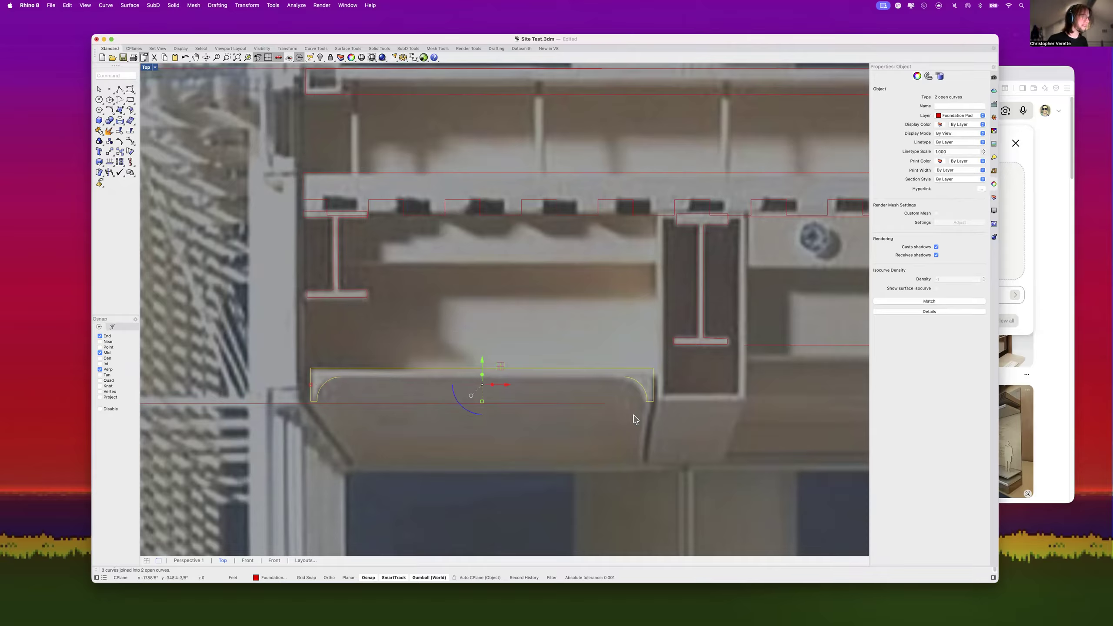
Step: Draw a line along the tray's inner top edge between the upper ends of the two corner arcs
text(line)
key(Return)
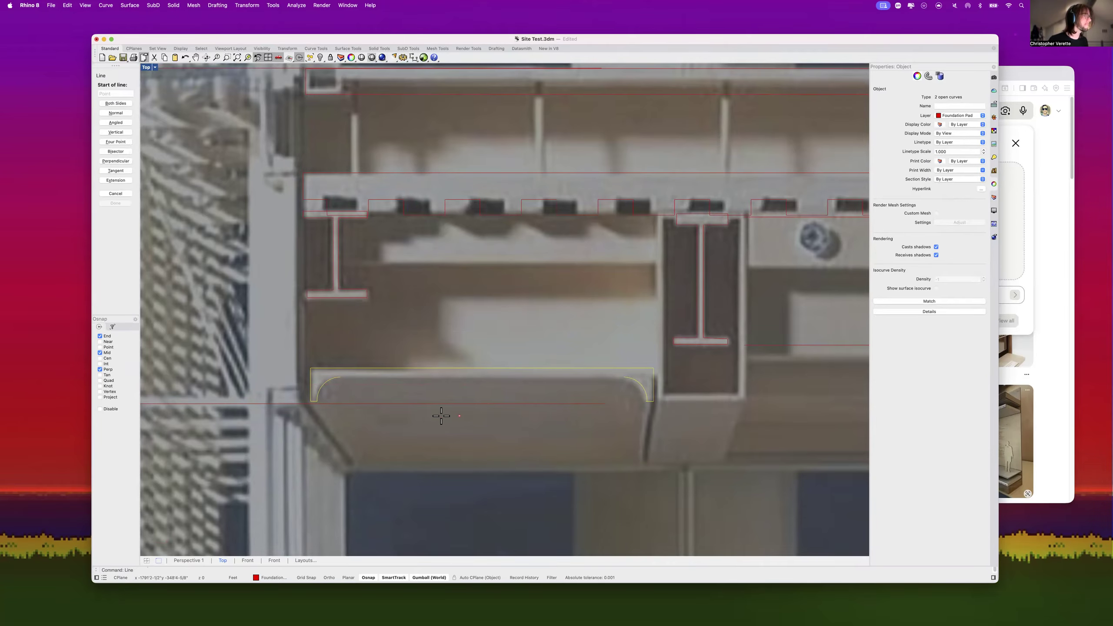
click(341, 376)
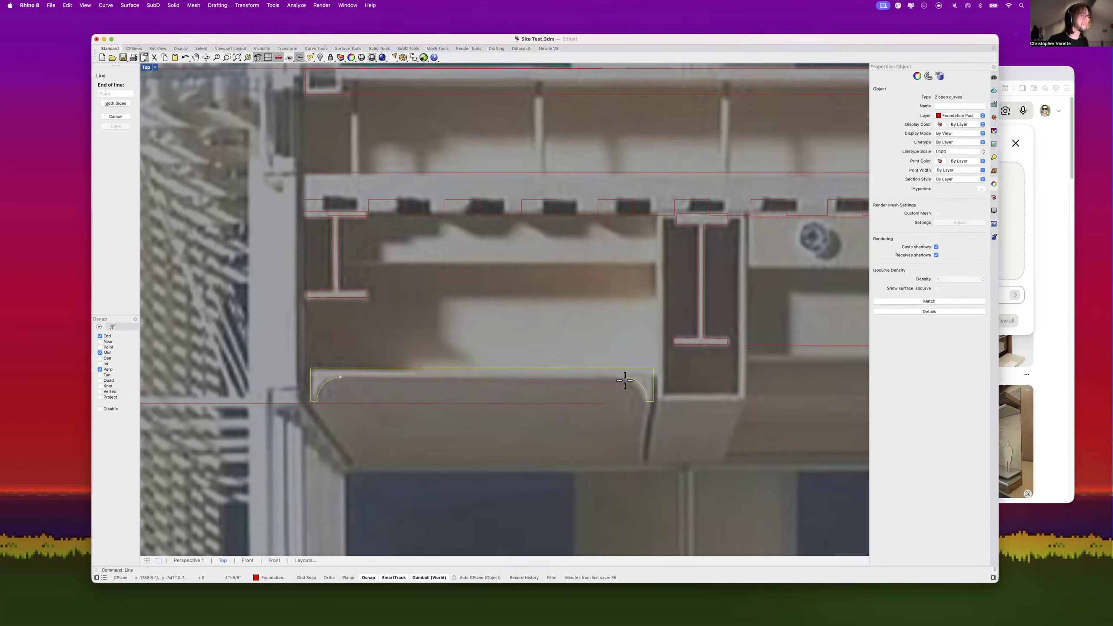
click(624, 379)
scroll(574, 401, down, 5)
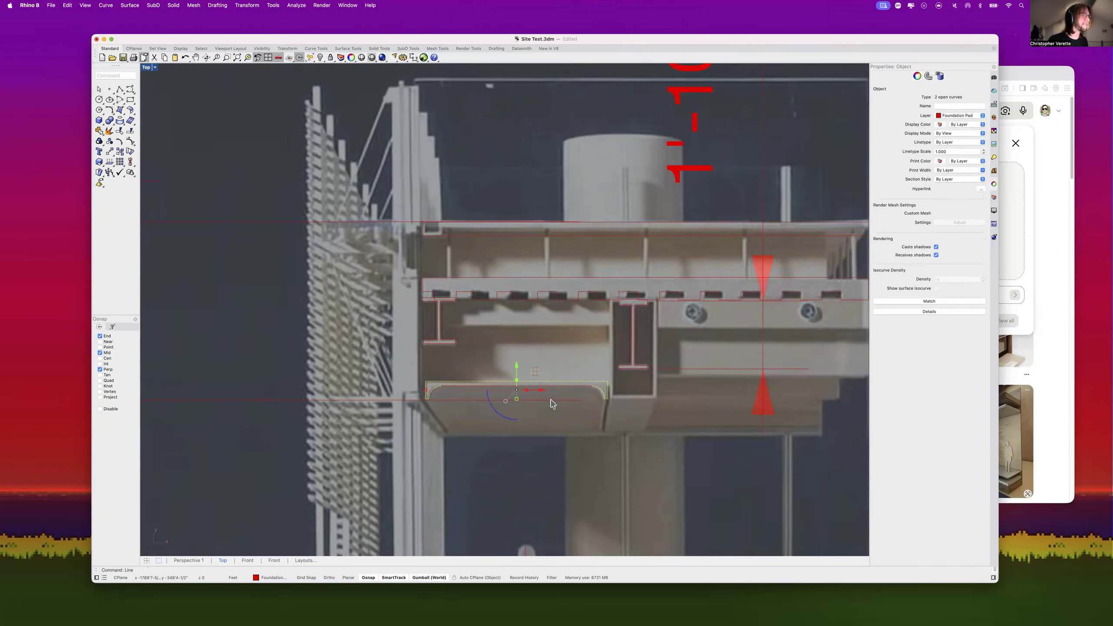
Step: Try to join the tray's outline curves and the inner top line into one profile
scroll(579, 409, up, 8)
click(578, 405)
drag(655, 411, 613, 367)
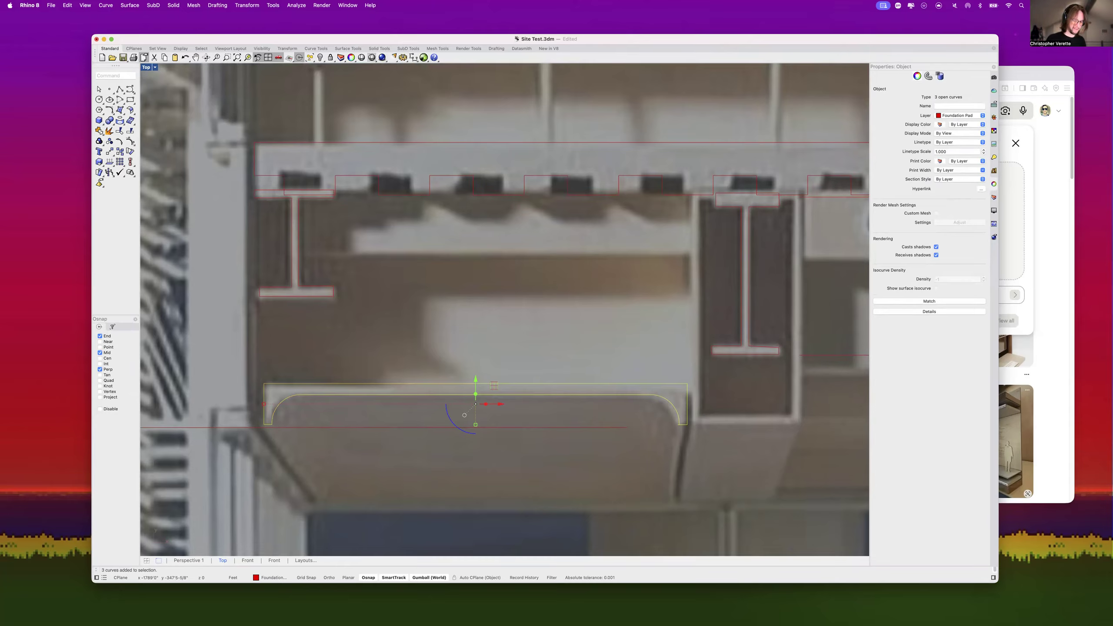
text(Join)
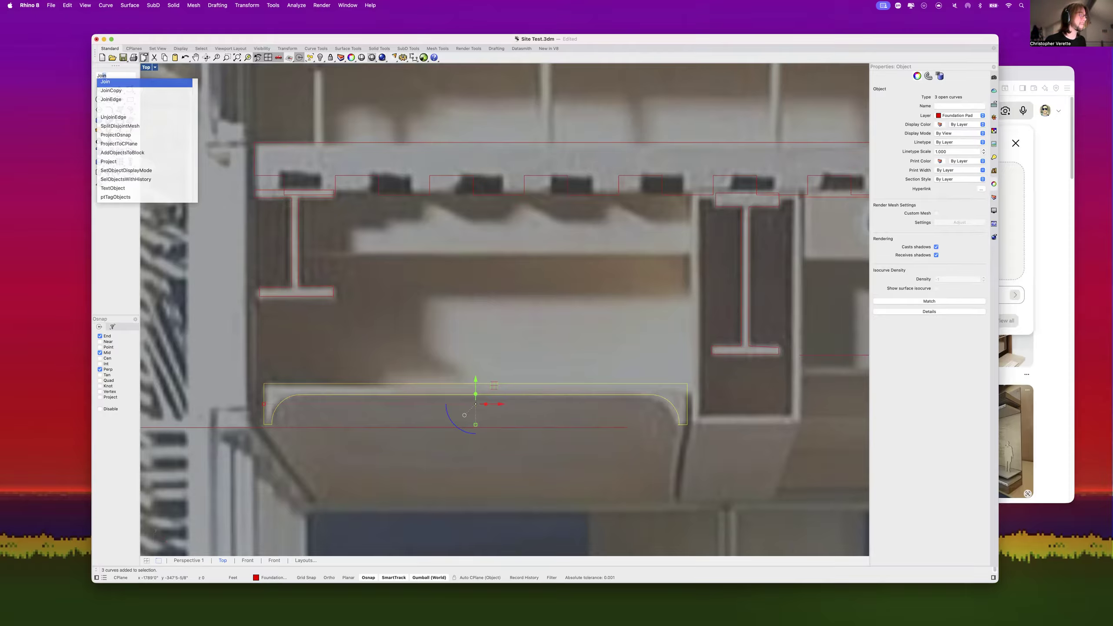
text(join)
key(Return)
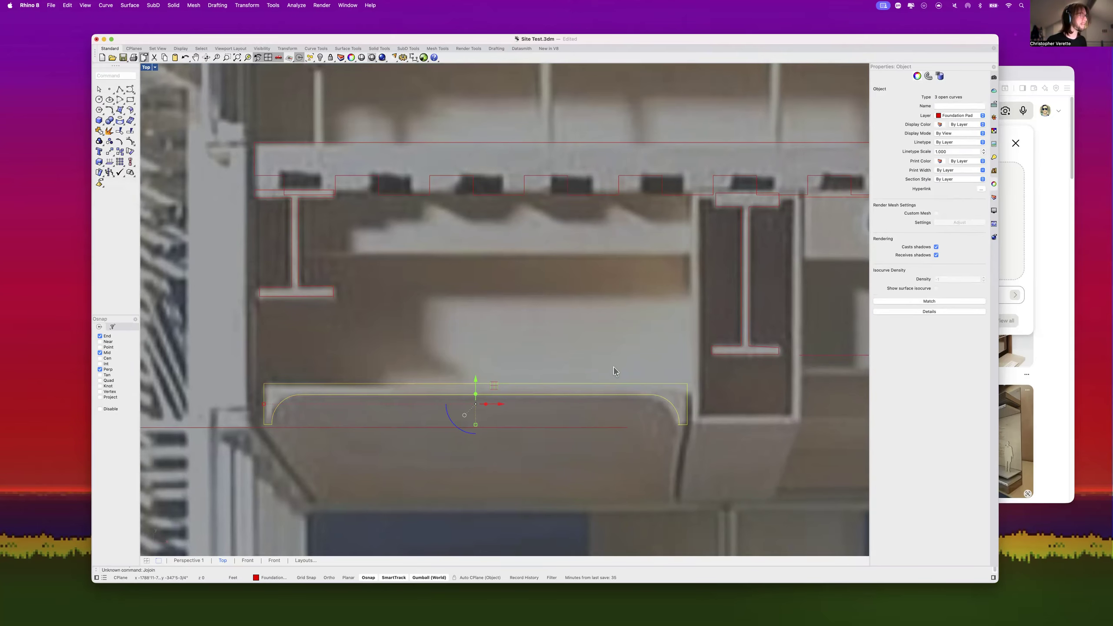
key(Escape)
Step: Join the ceiling tray's outer outline, corner arcs and inner top line into one profile
scroll(628, 340, down, 3)
scroll(628, 340, left, 3)
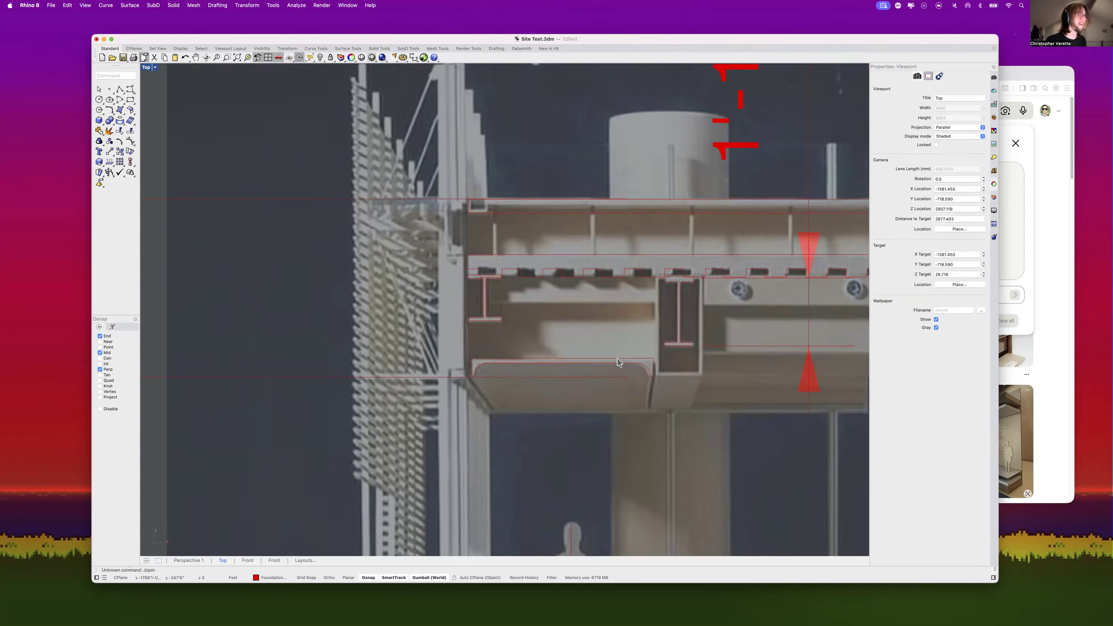
click(618, 361)
click(611, 377)
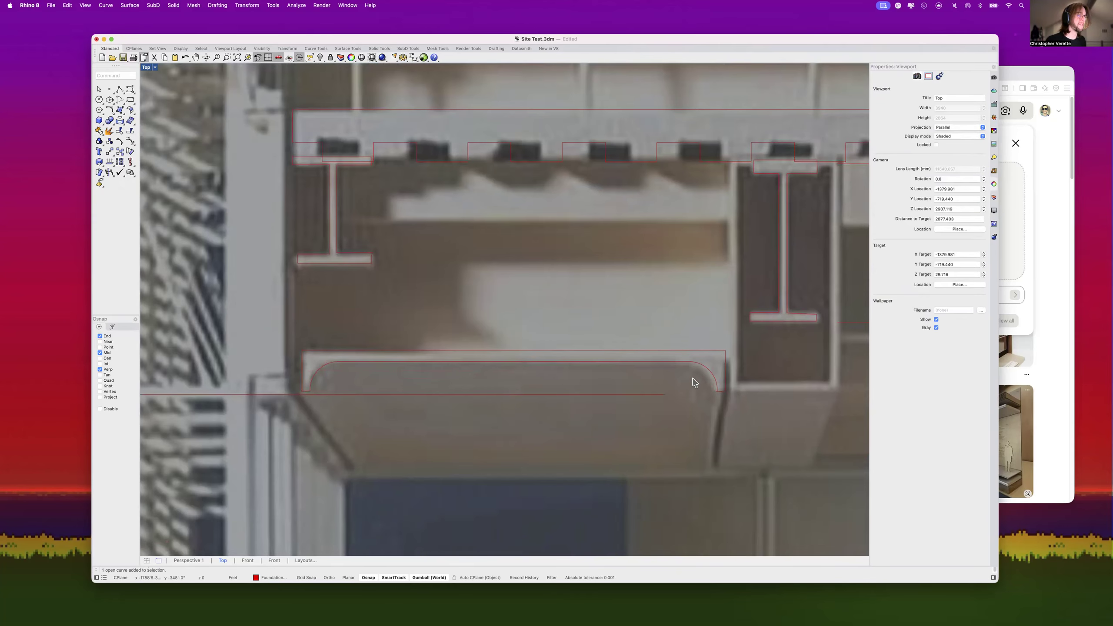
drag(660, 319, 660, 324)
text(oin)
key(Return)
key(Escape)
Step: Draw a small rectangle spanning the width of the vertical facade post below the ceiling tray
right_drag(333, 517, 604, 373)
text(j)
text(rectangle)
key(Return)
scroll(565, 404, up, 2)
scroll(565, 404, up, 1)
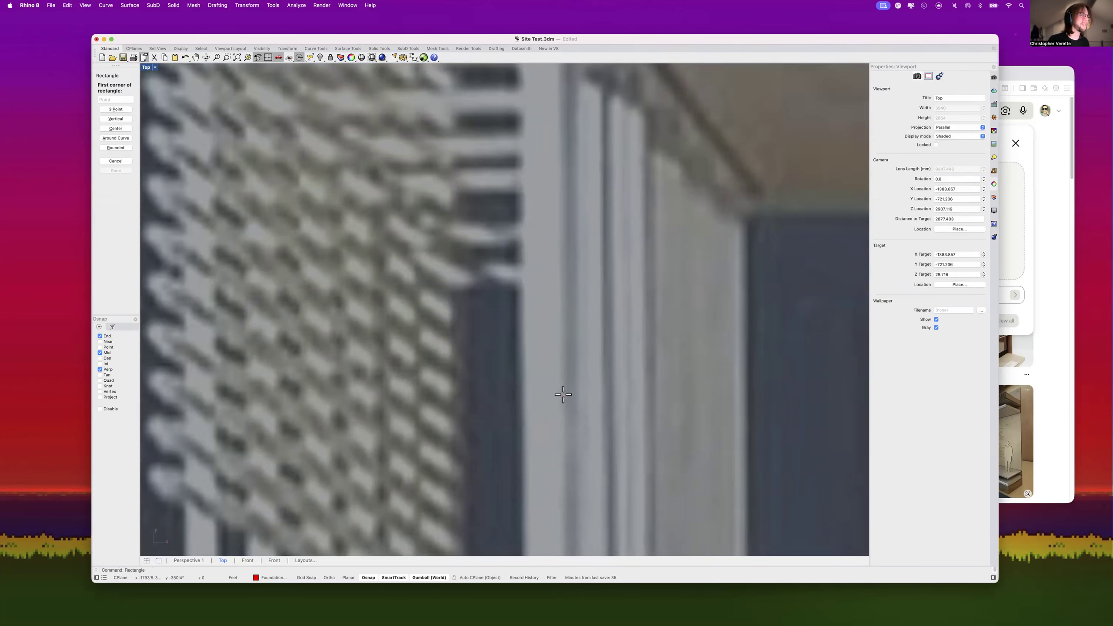
click(524, 374)
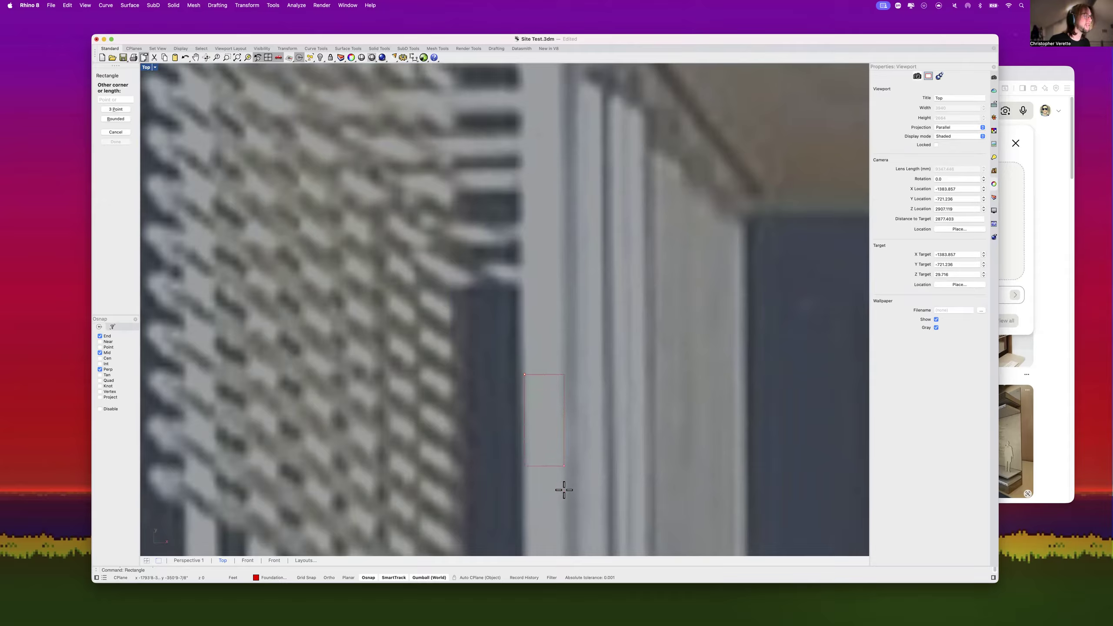
click(564, 393)
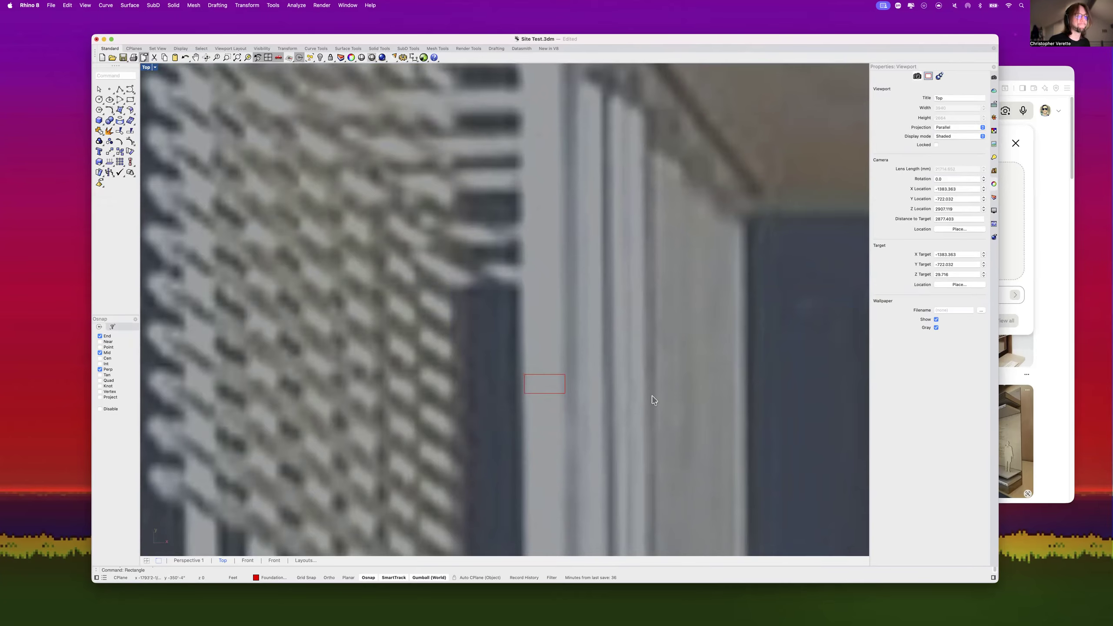
Step: Change the Foundation Pad layer's color to Blue
scroll(562, 382, up, 5)
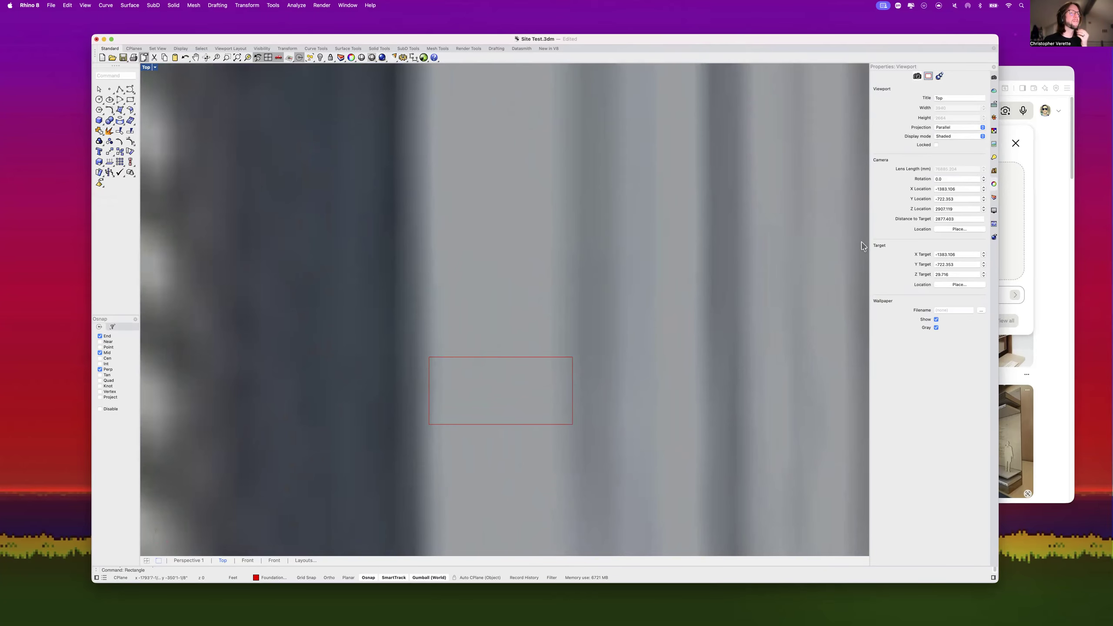
click(993, 199)
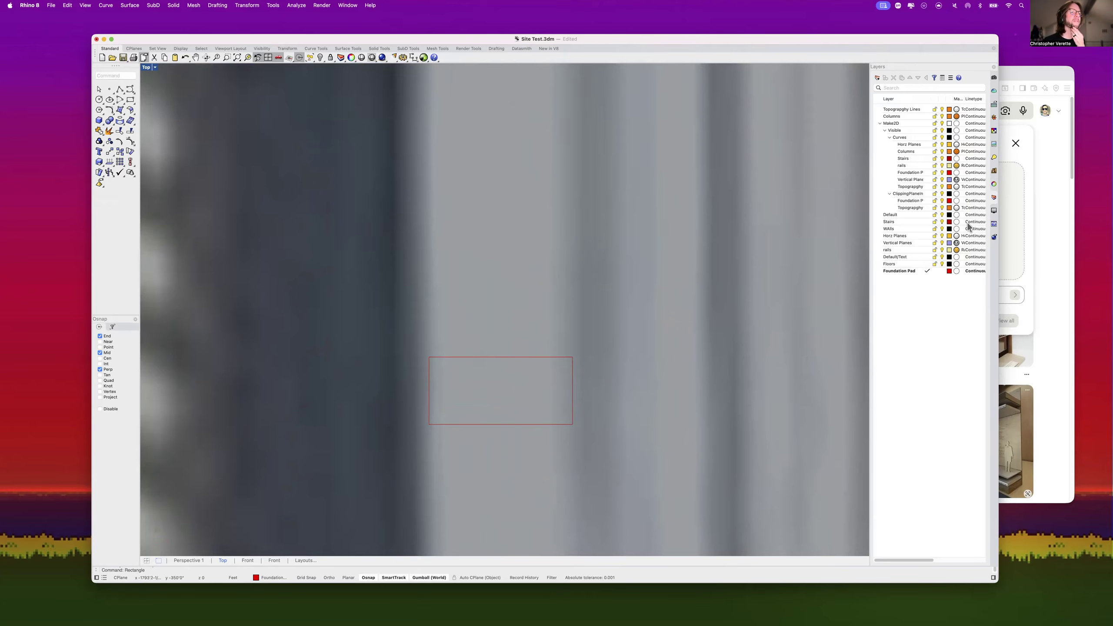
click(949, 270)
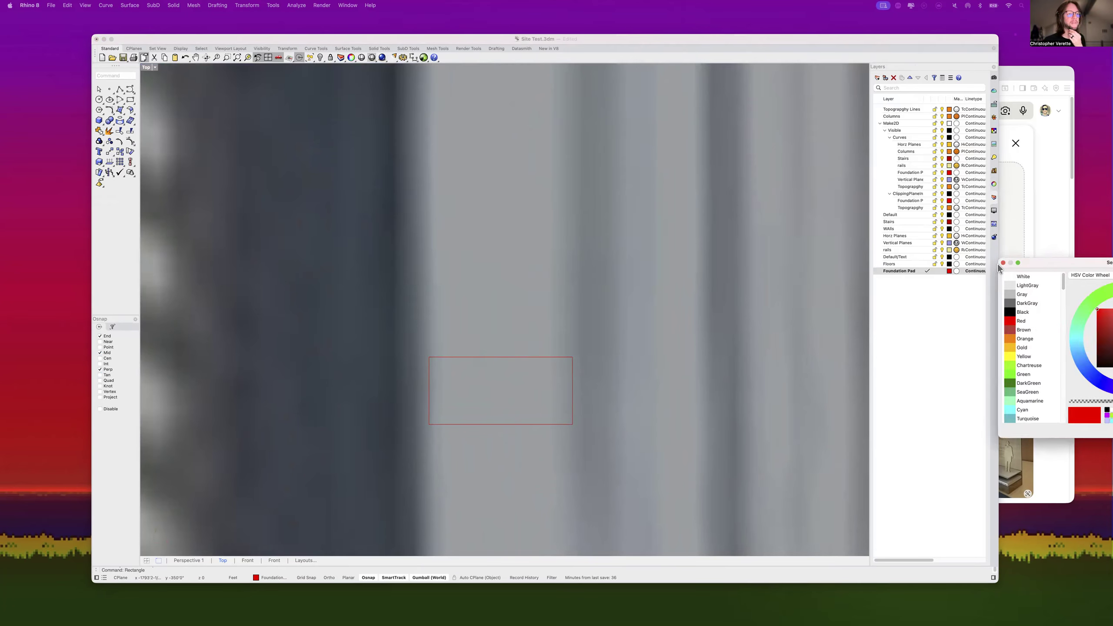
click(803, 349)
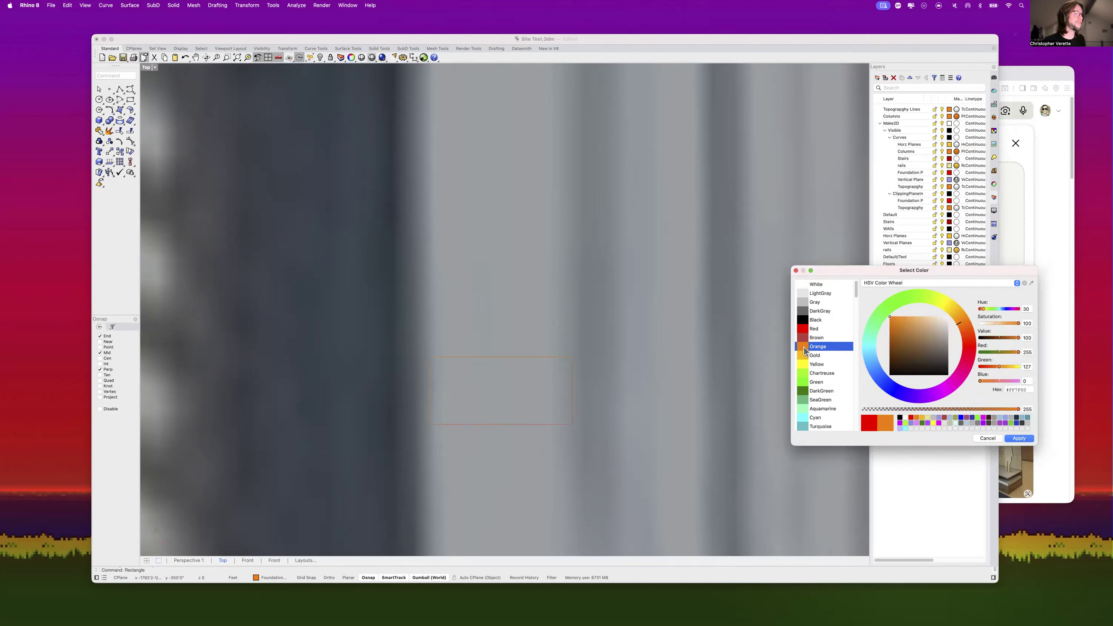
click(806, 330)
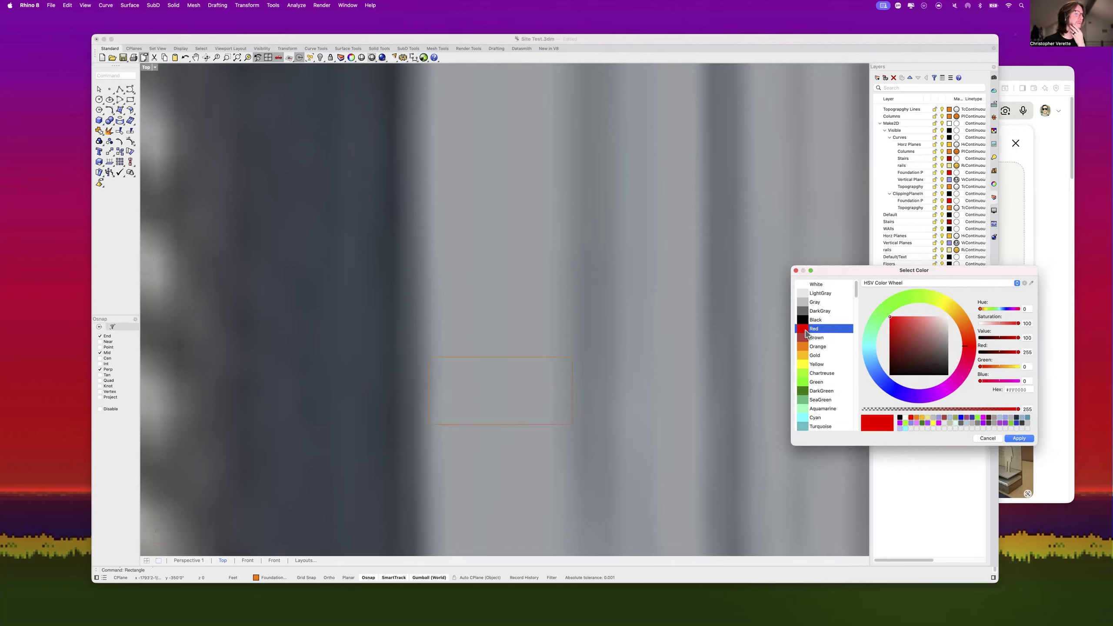
click(804, 382)
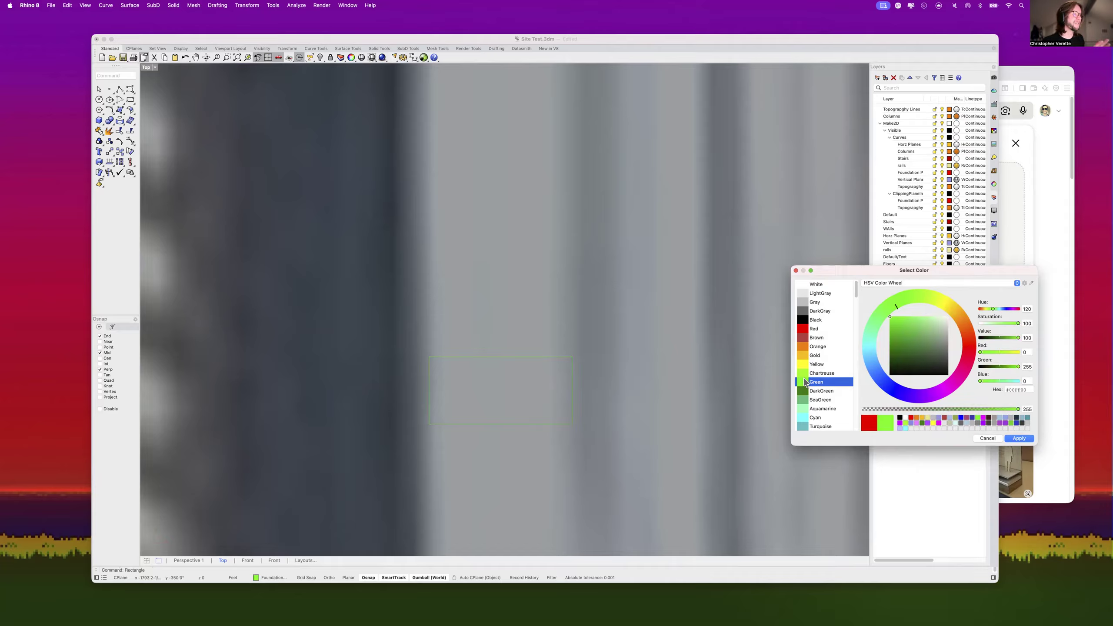
scroll(806, 397, down, 1)
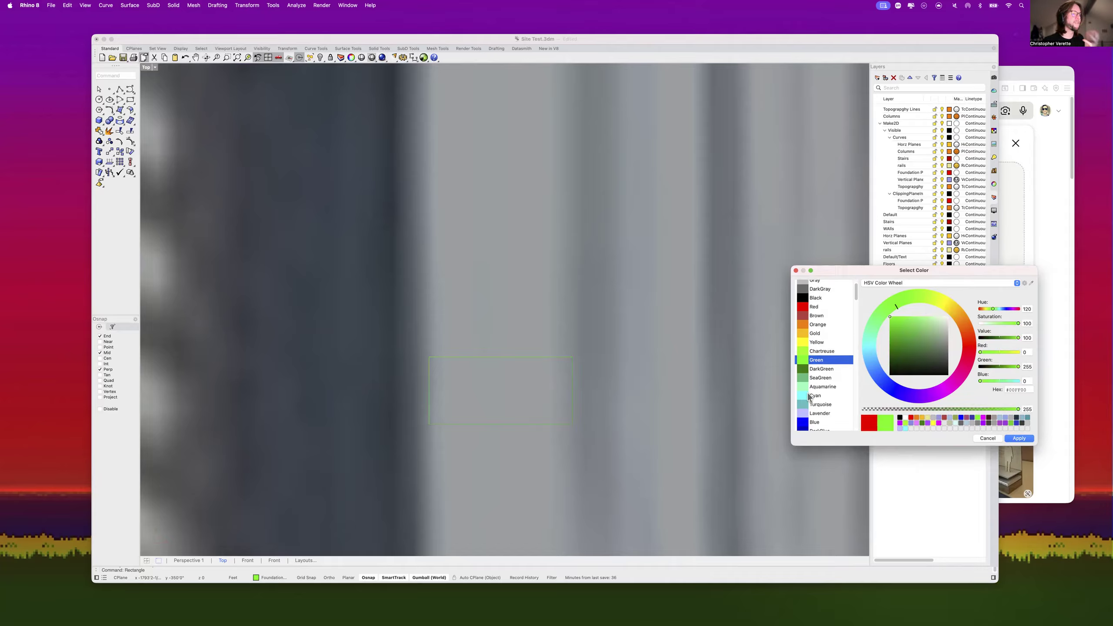
click(804, 421)
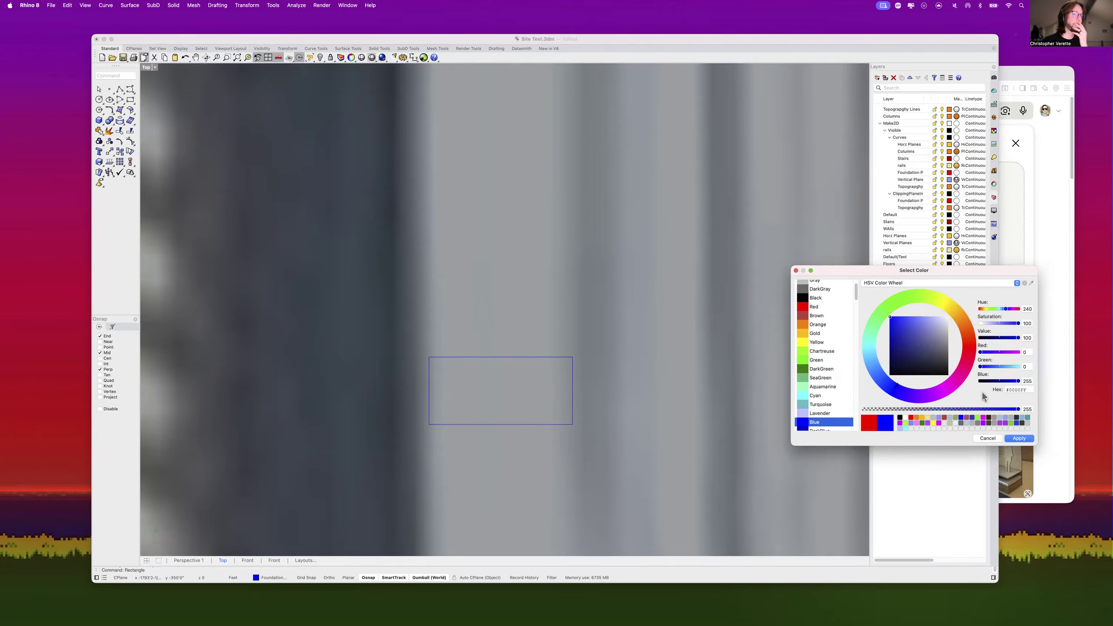
click(1019, 438)
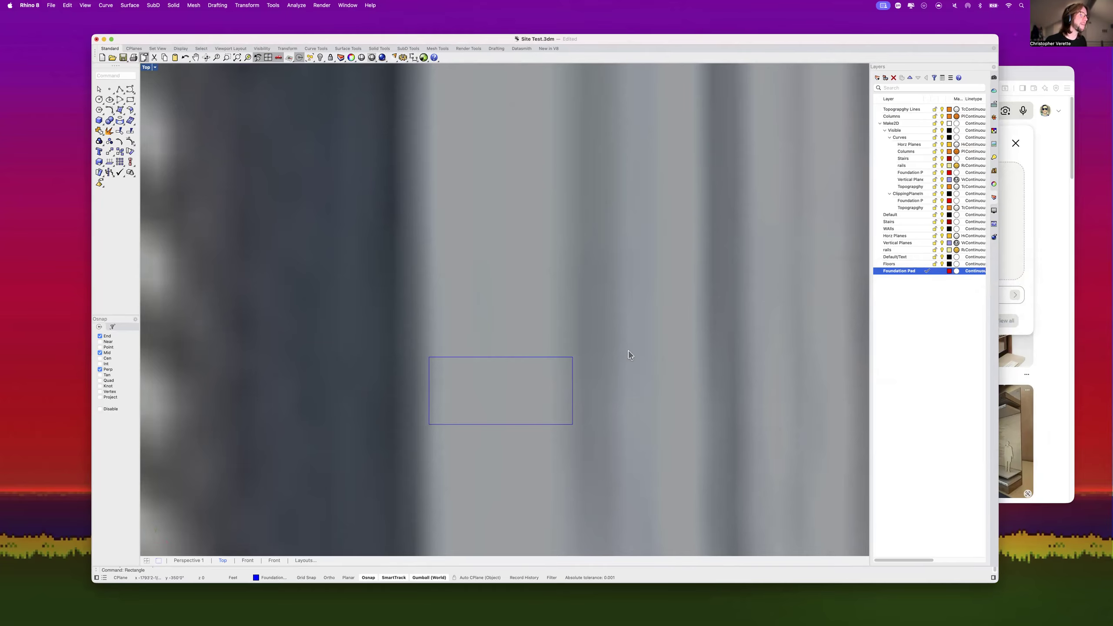
scroll(629, 355, down, 3)
scroll(629, 353, down, 12)
right_drag(629, 352, 636, 410)
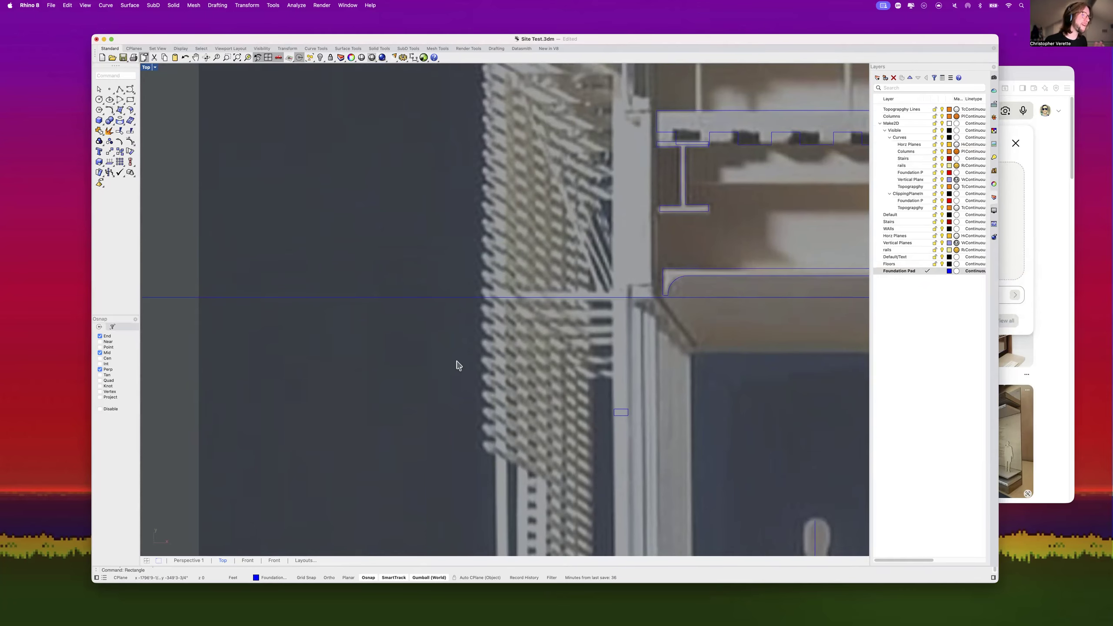
scroll(491, 410, up, 7)
scroll(492, 412, up, 3)
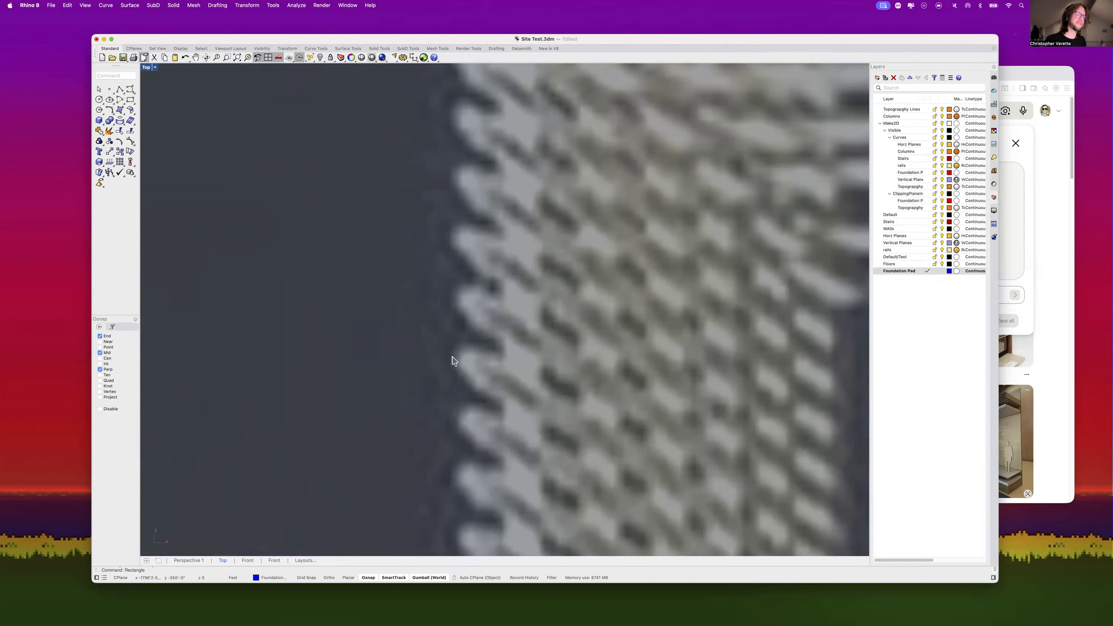
click(119, 90)
scroll(461, 303, up, 6)
click(462, 277)
click(462, 312)
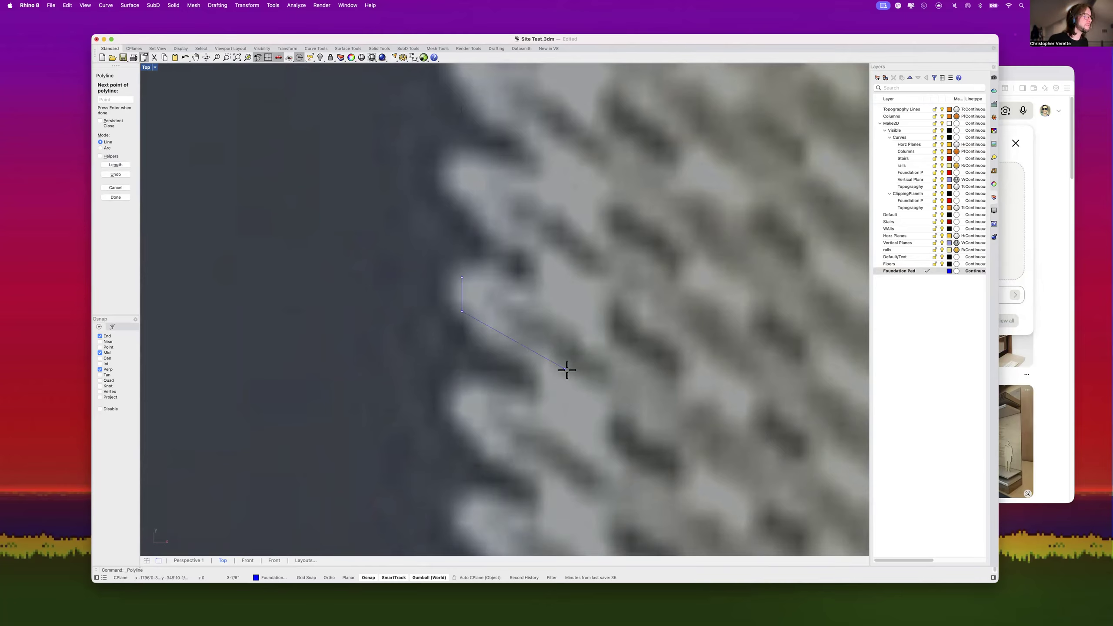
click(586, 383)
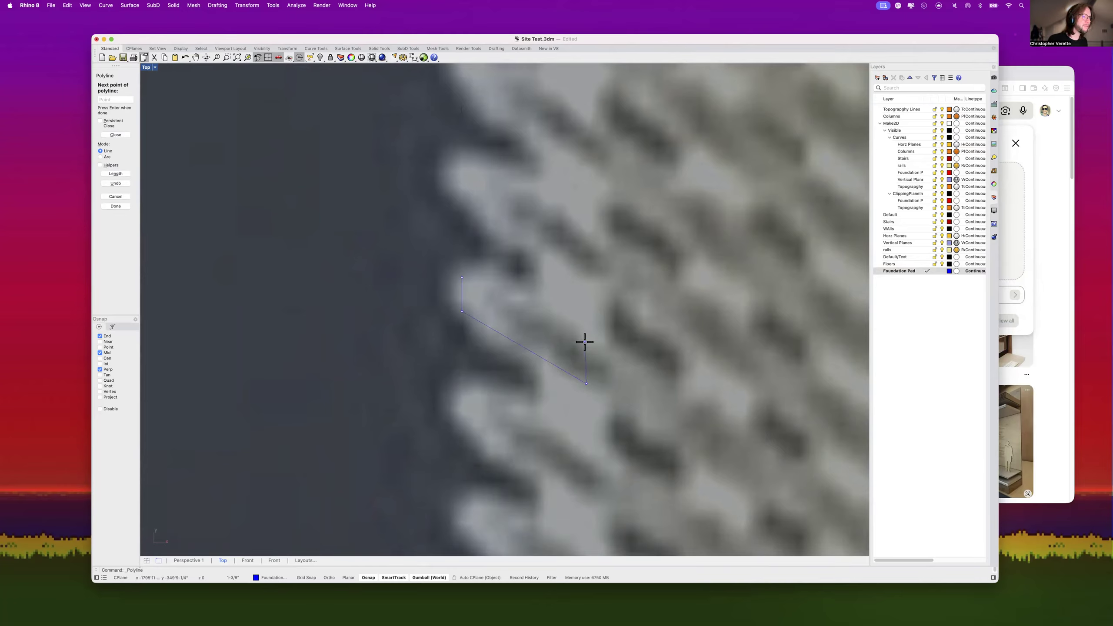
key(Escape)
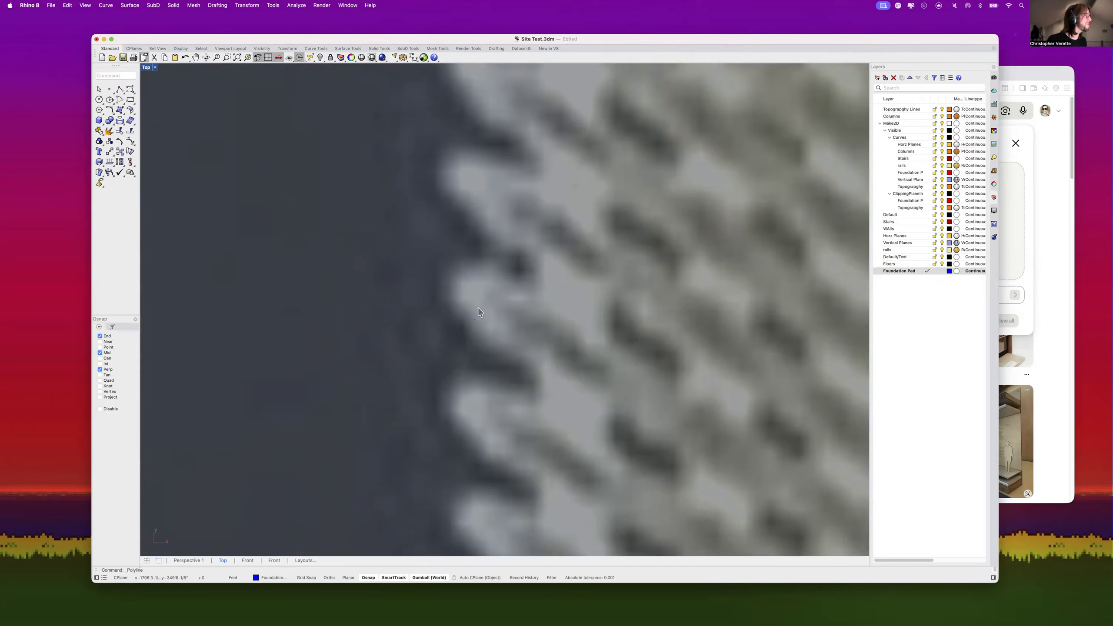
Step: Draw a short vertical line across the outer tip of one slanted louver on the facade screen
text(line)
key(Return)
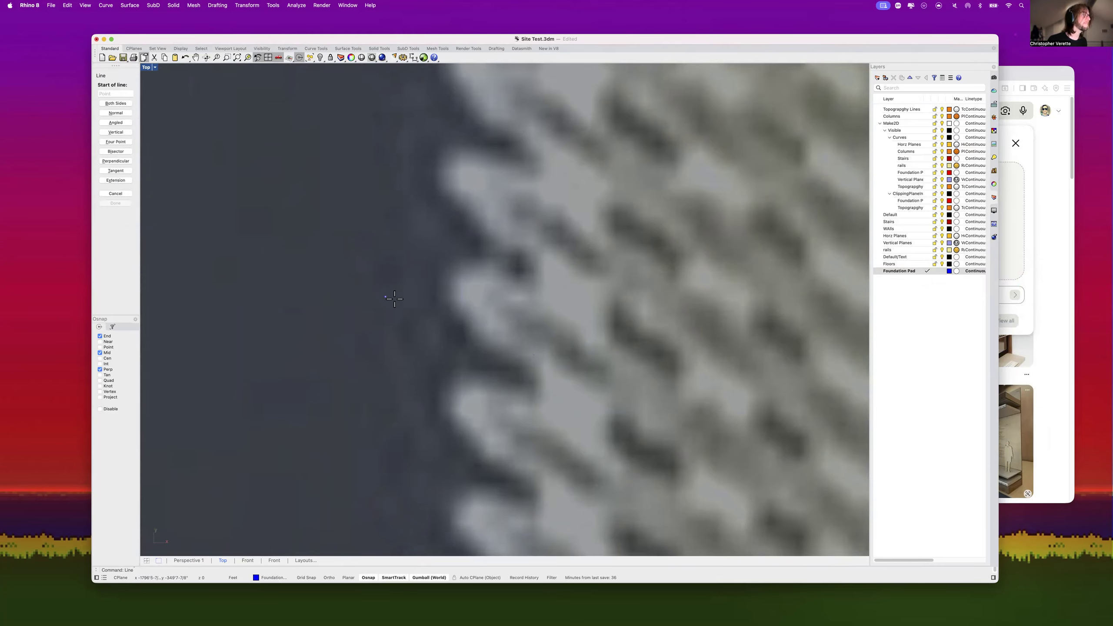
click(458, 263)
shift+click(458, 317)
Step: Copy the short vertical line diagonally down along the louver to mark its inner end
click(458, 300)
text(copy)
key(Return)
click(464, 287)
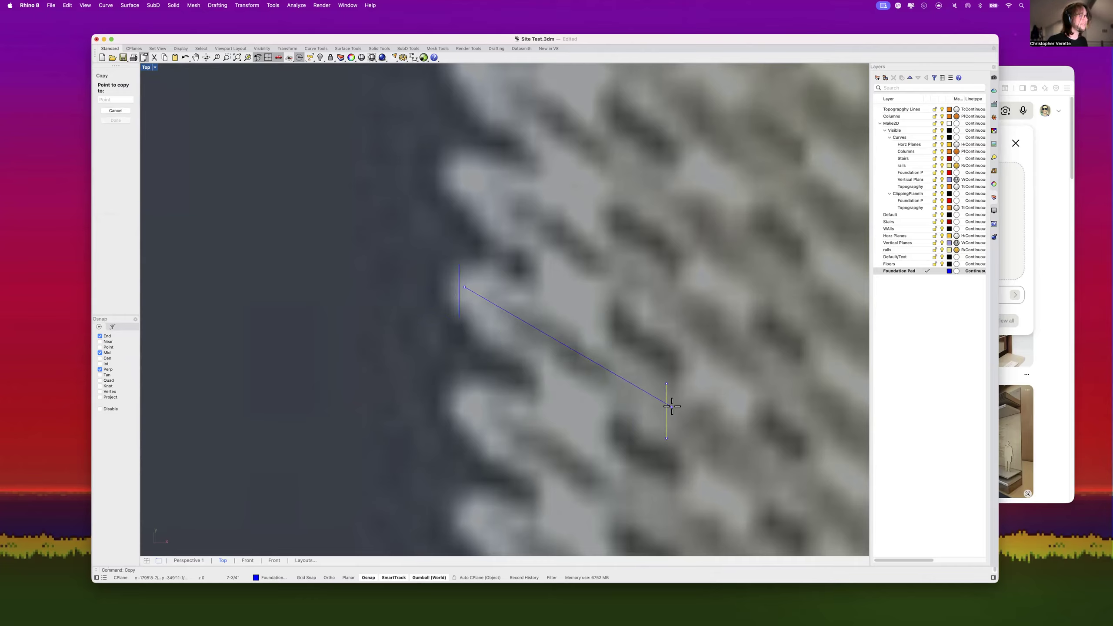
click(671, 407)
key(Return)
key(Escape)
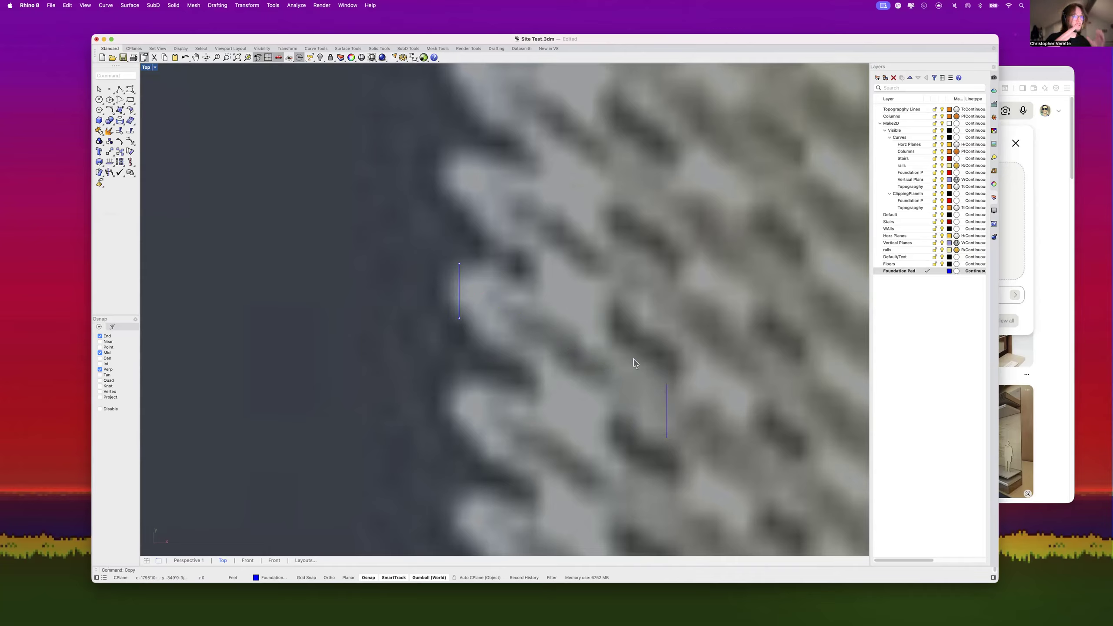
Step: Draw two slanted lines connecting the upper ends and the lower ends of the louver's vertical lines
text(Lin)
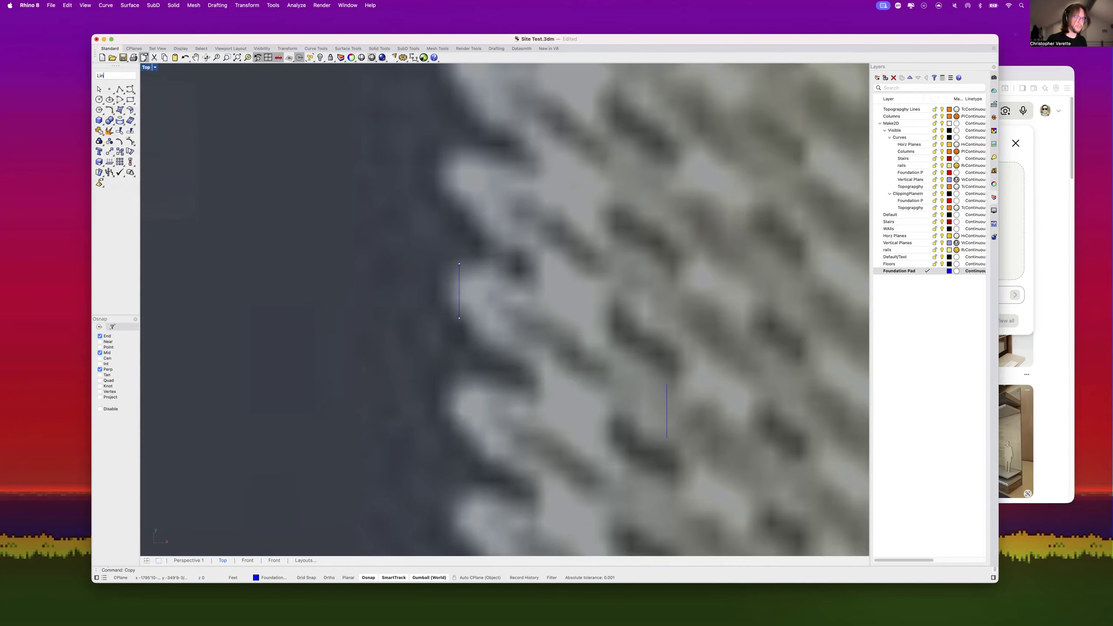
text(e)
key(Return)
click(459, 264)
click(666, 384)
key(Return)
click(666, 437)
click(459, 317)
Step: Join the louver's four lines into one closed parallelogram
drag(413, 239, 736, 531)
text(join)
key(Return)
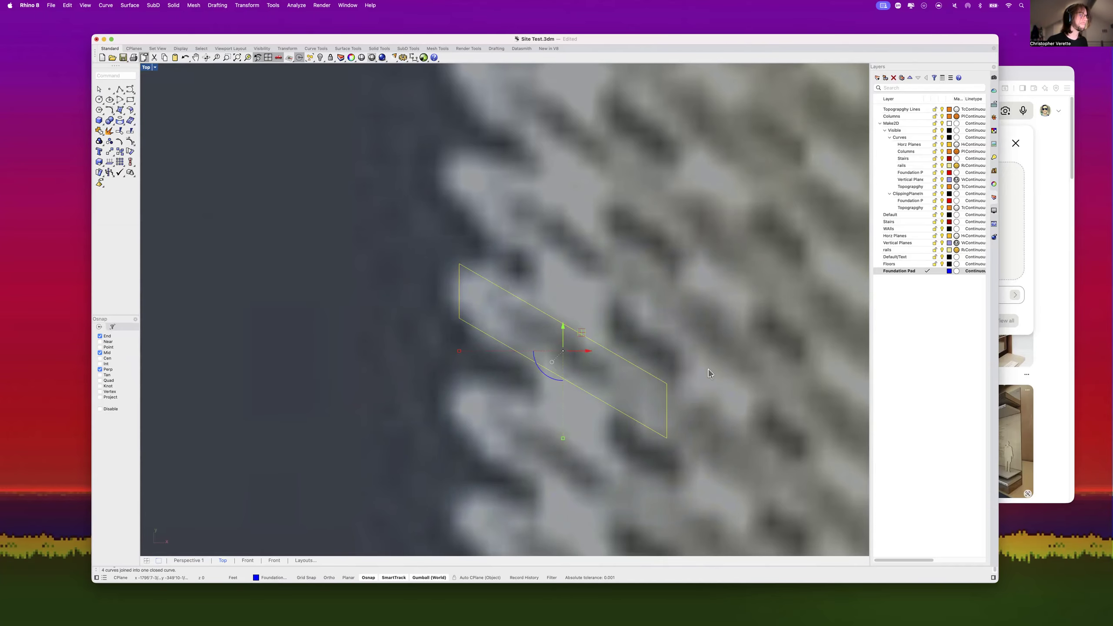
Step: Draw a small rectangle spanning the width of the outermost vertical post of the facade screen, below the louvers
scroll(707, 375, down, 5)
scroll(707, 376, down, 5)
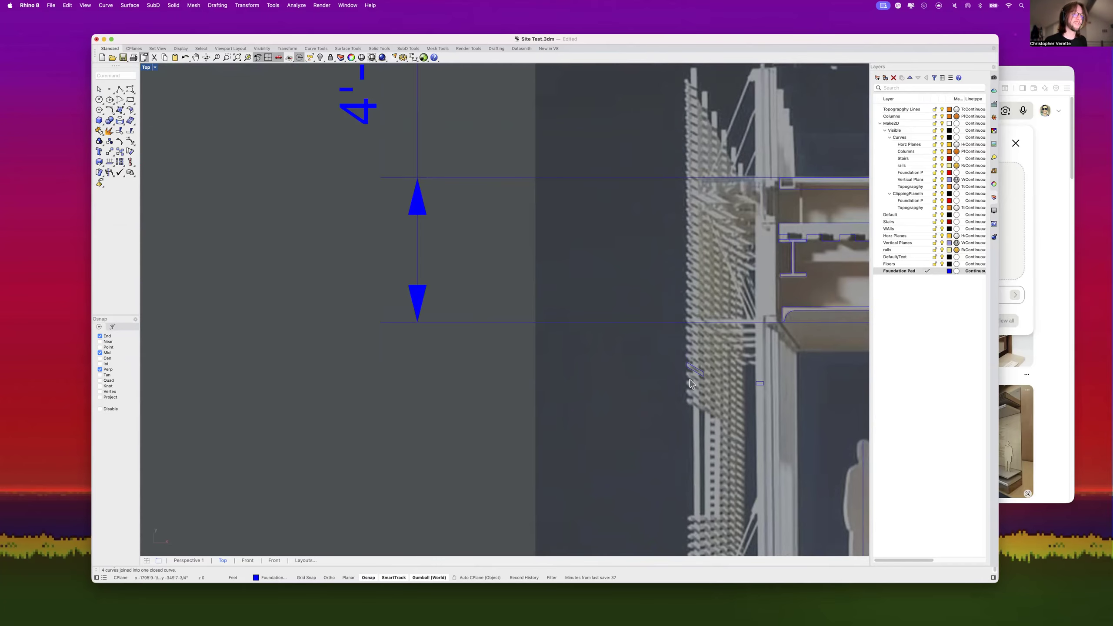
scroll(701, 372, down, 5)
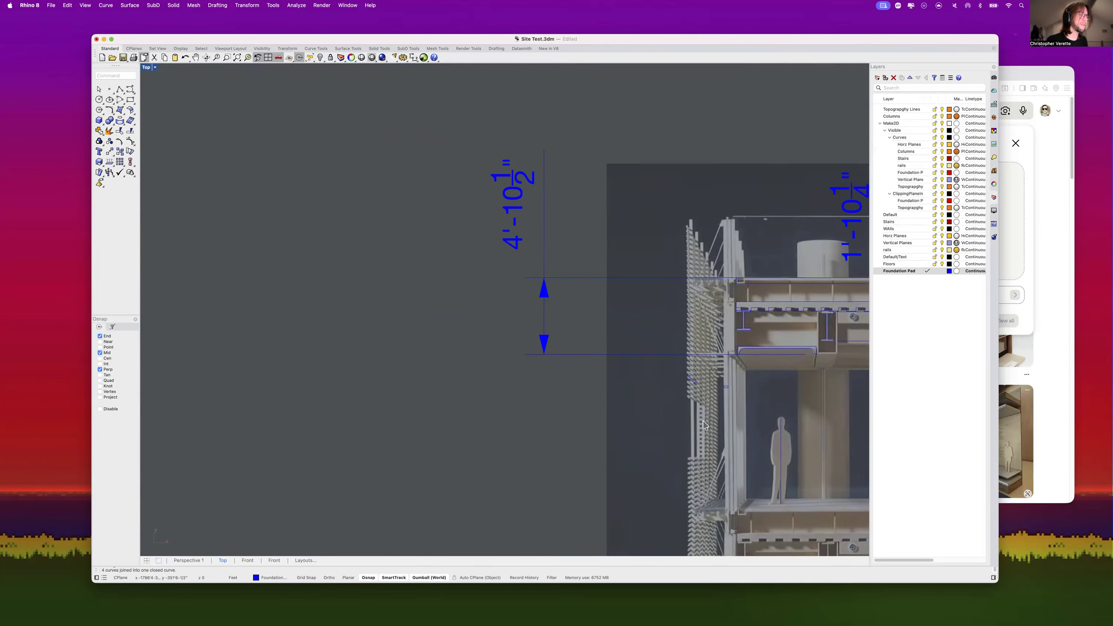
scroll(725, 395, up, 6)
scroll(570, 447, up, 3)
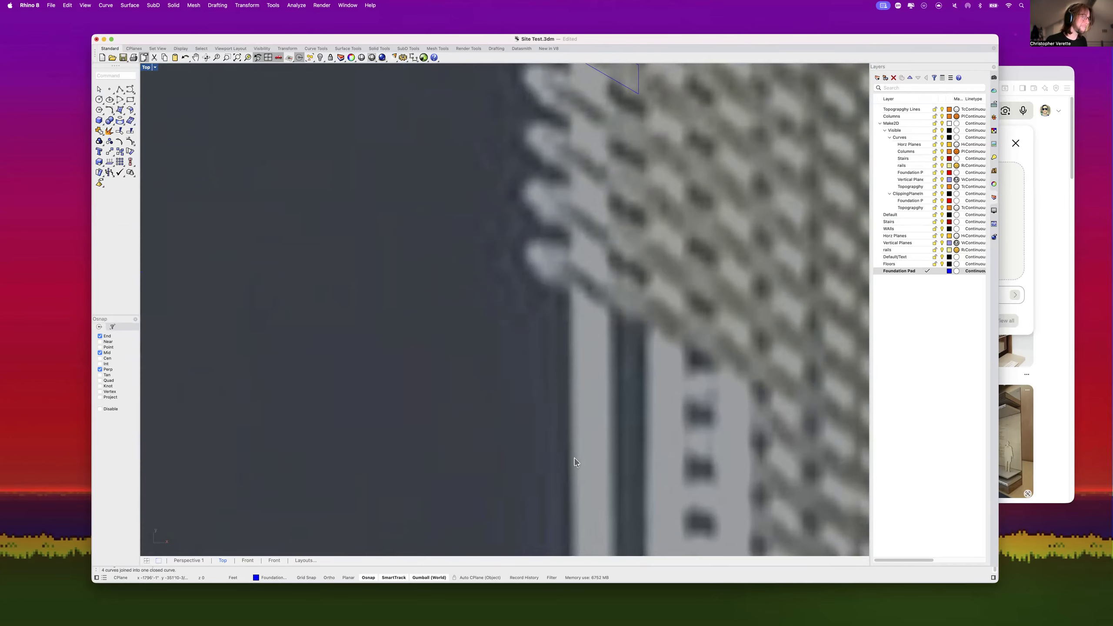
text(rectangle)
key(Return)
click(572, 425)
key(Escape)
scroll(609, 445, down, 6)
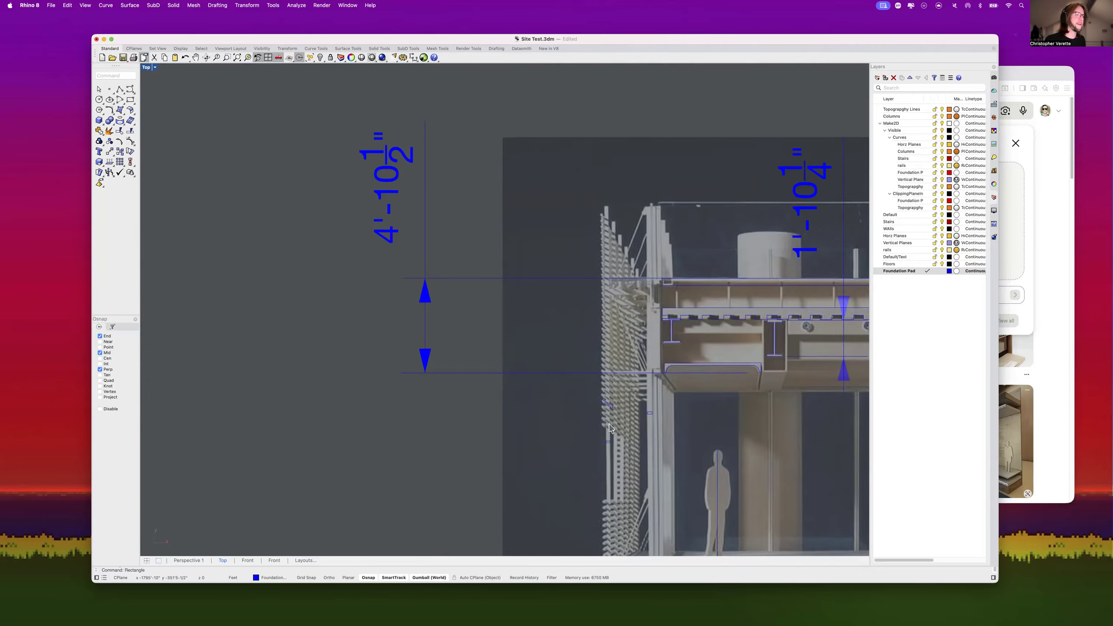
scroll(613, 381, down, 3)
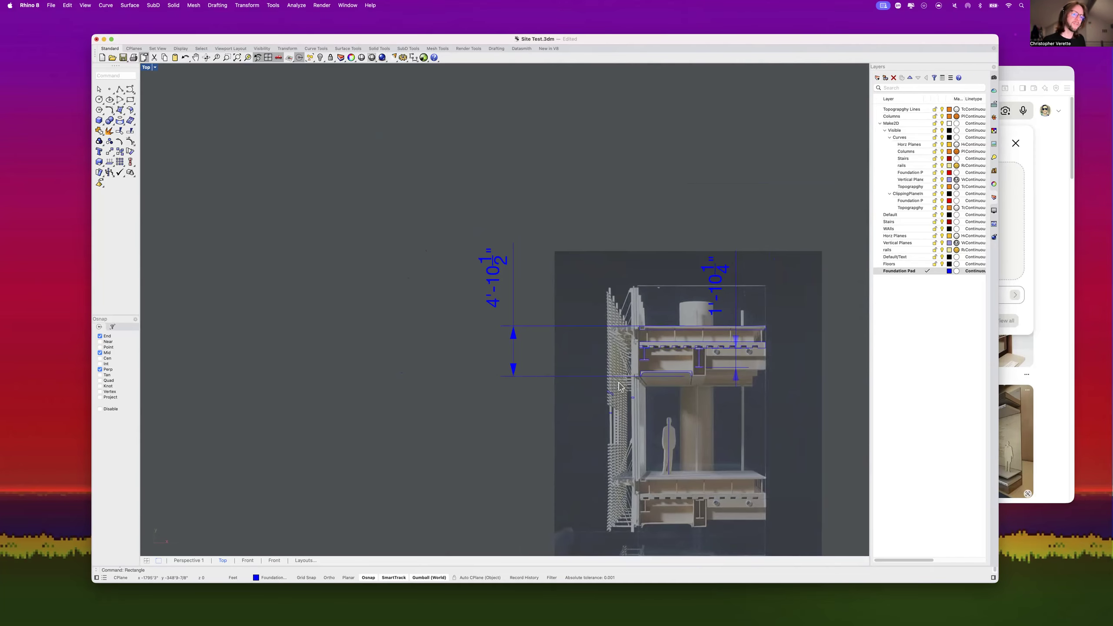
scroll(704, 415, up, 2)
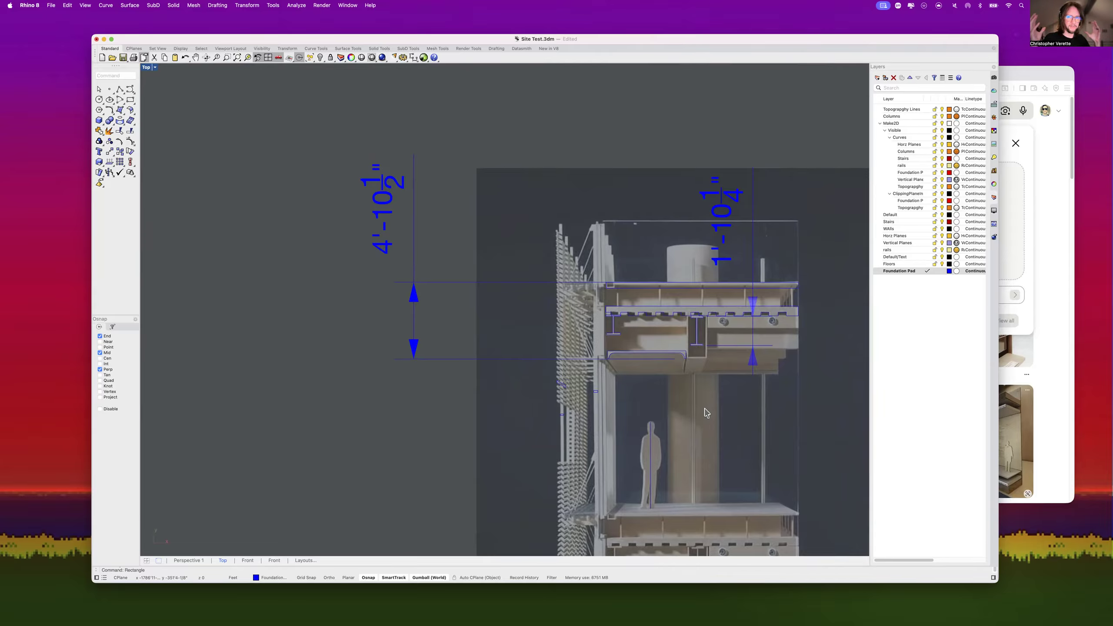
scroll(722, 546, up, 3)
text(Curcle)
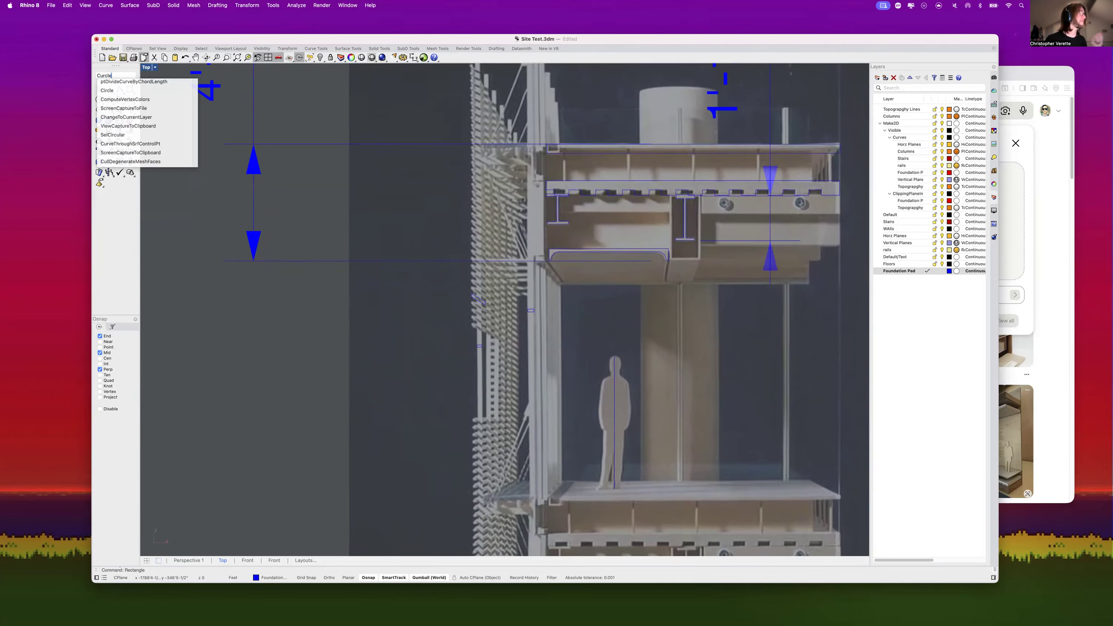
key(Return)
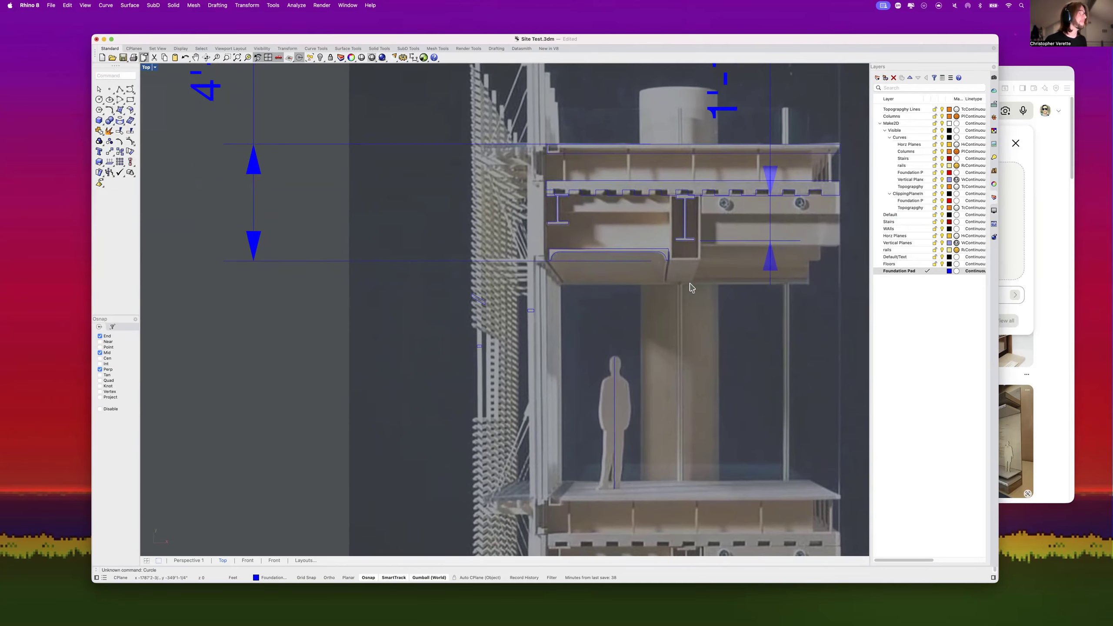
text(circle)
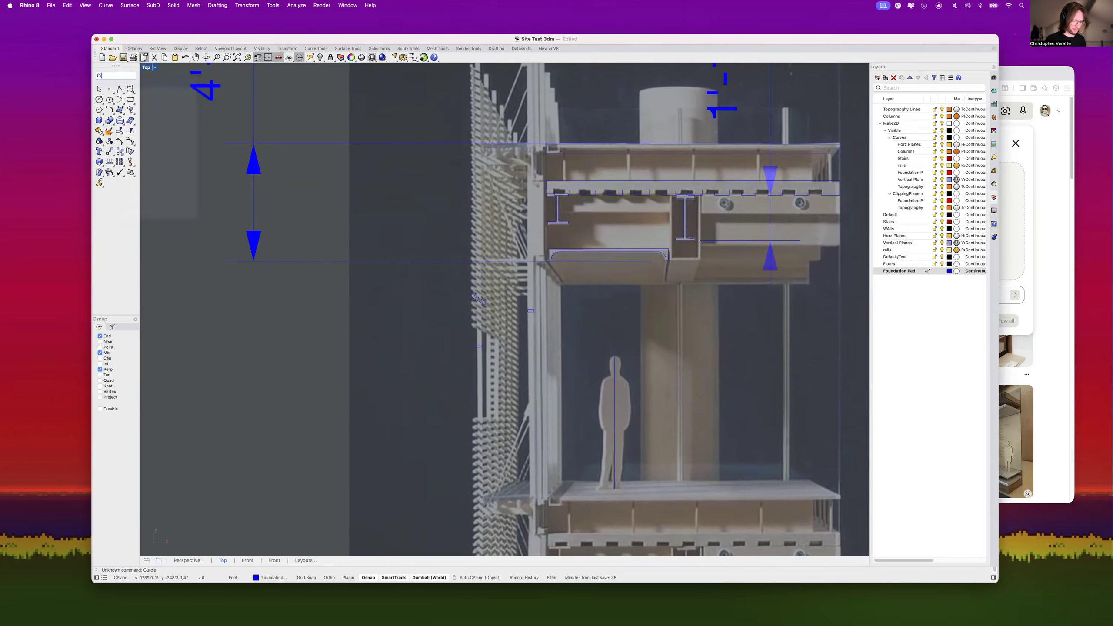
key(Return)
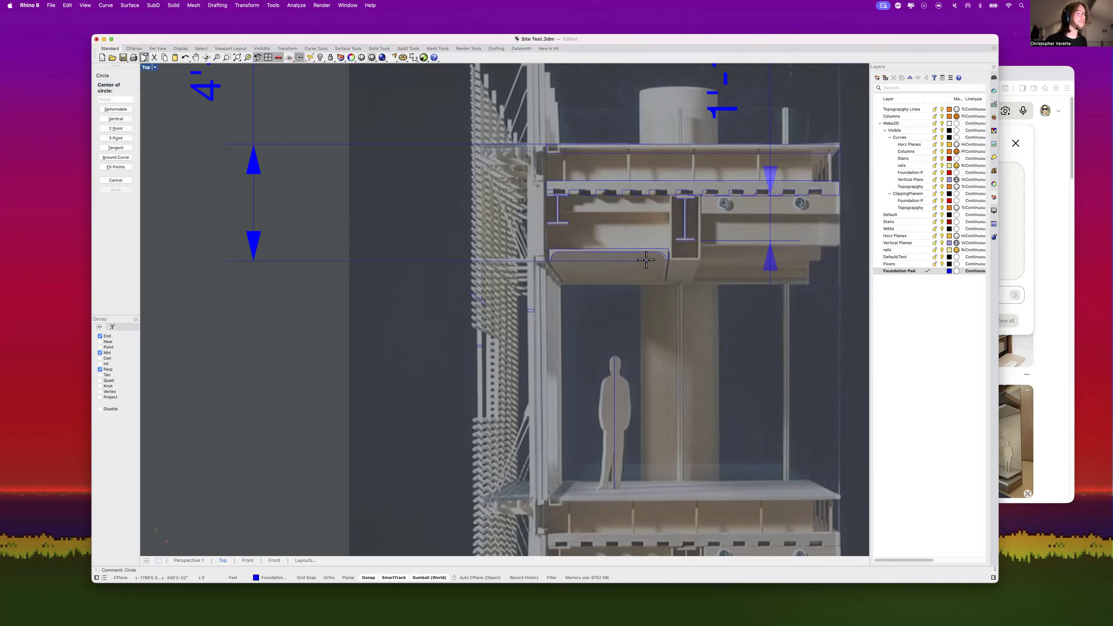
scroll(684, 371, up, 3)
key(Escape)
Step: Draw a horizontal line across the full width of the round column behind the figure and measure its length
text(l)
key(Return)
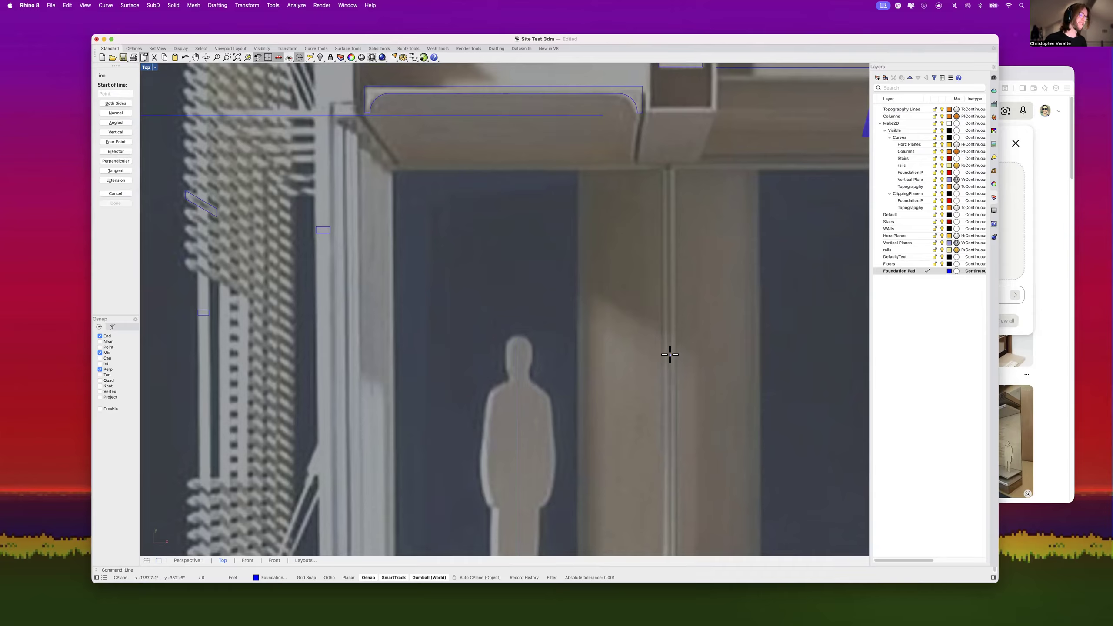
click(576, 322)
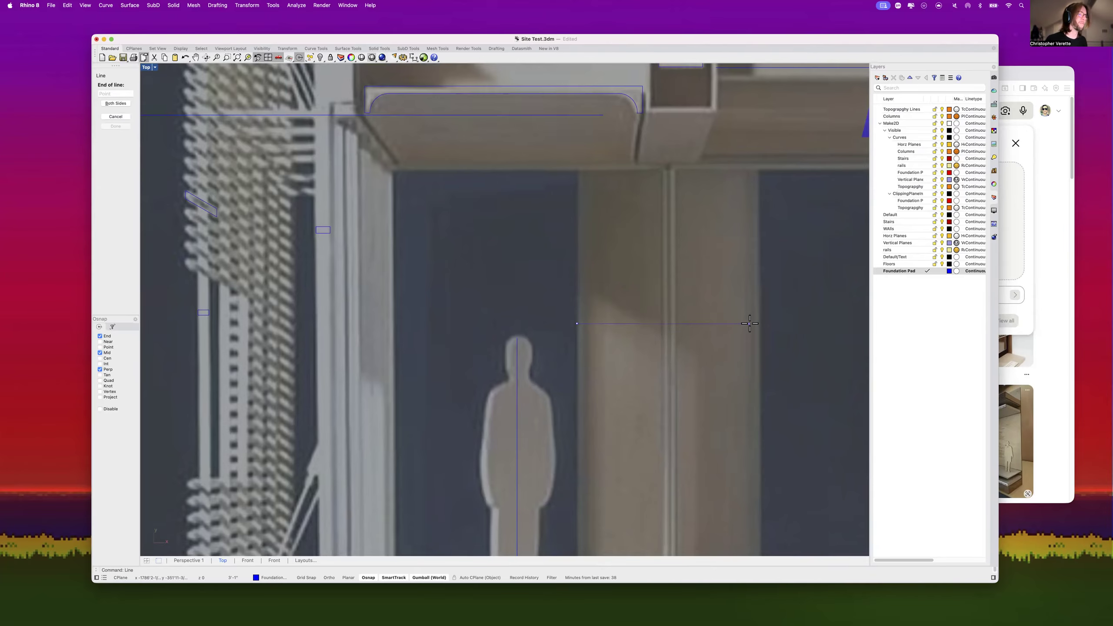
click(761, 322)
click(749, 326)
text(length)
key(Return)
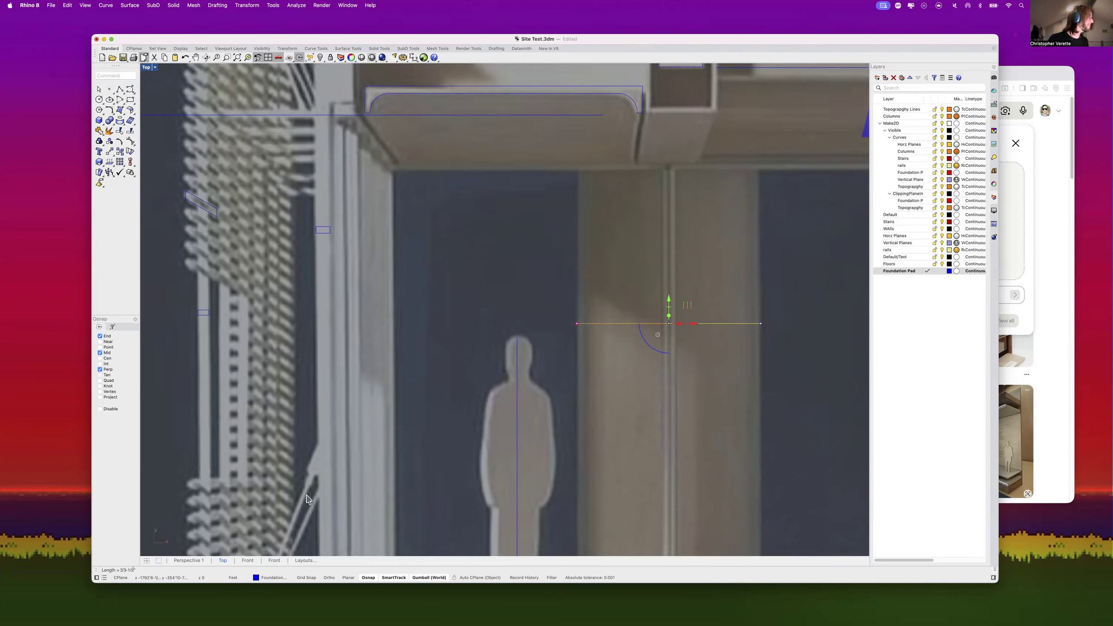
key(Escape)
text(cic)
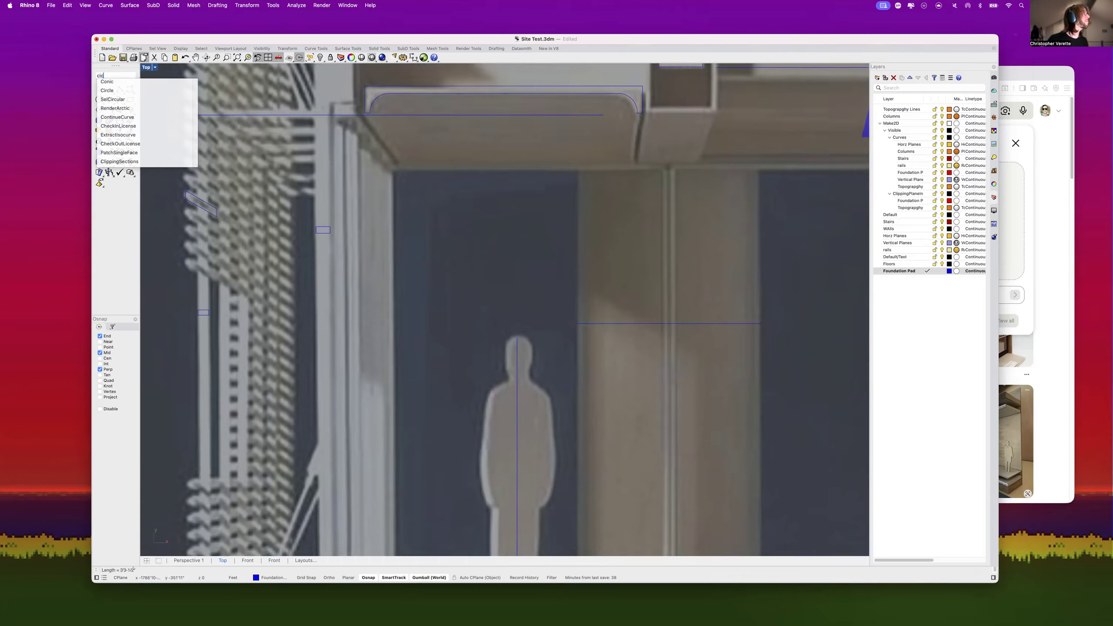
key(Return)
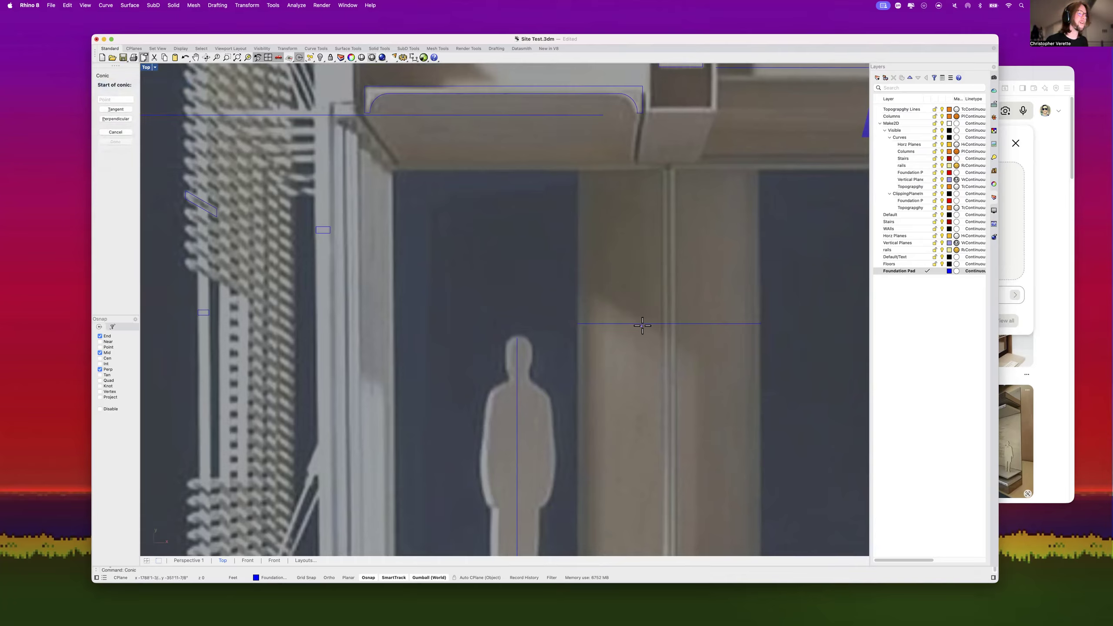
click(669, 323)
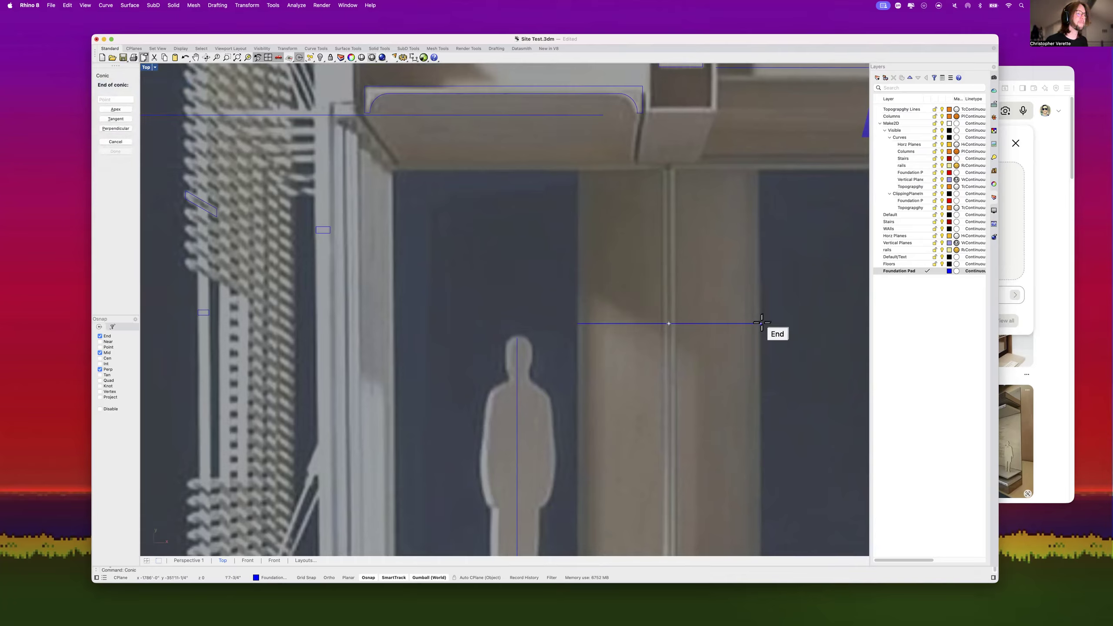
key(Escape)
Step: Draw a circle centred on the column line's midpoint and reaching its ends to mark the column's cross-section
text(circle)
key(Return)
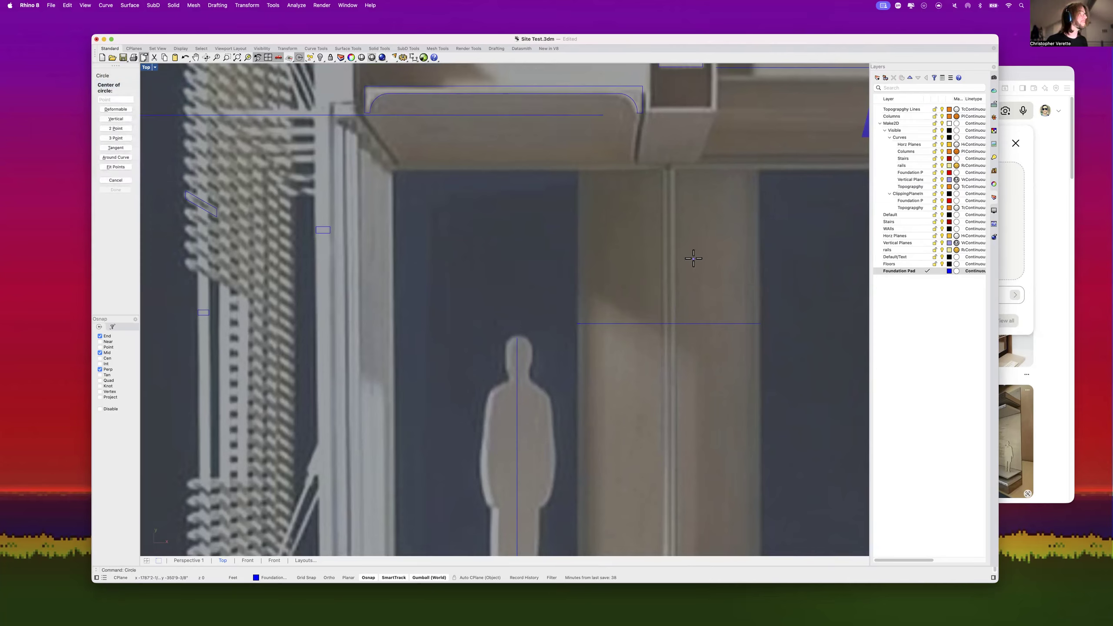
click(669, 323)
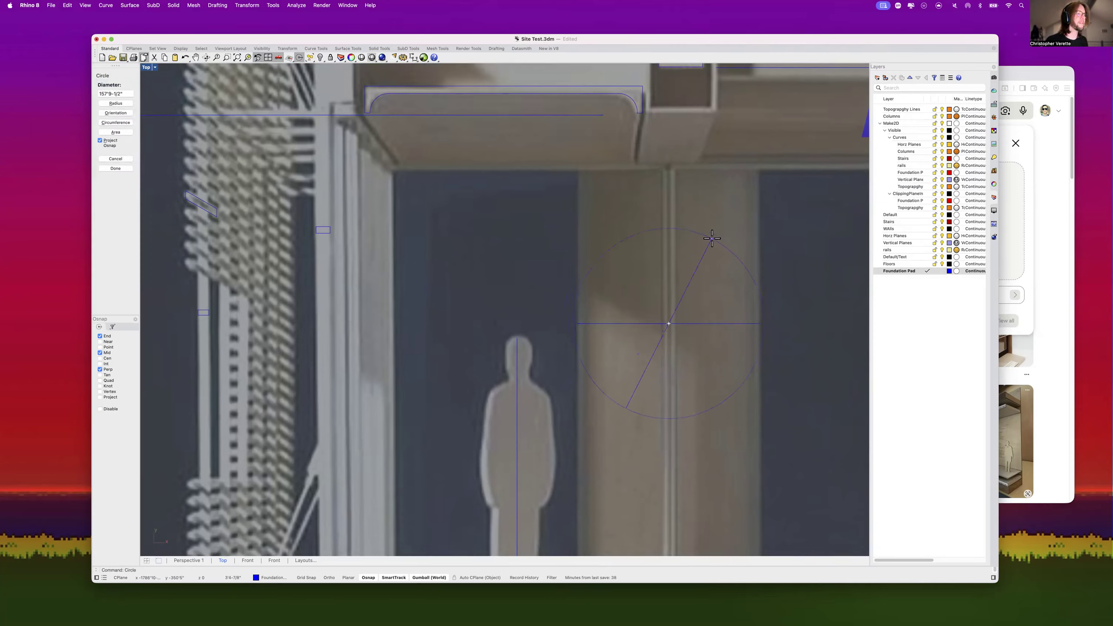
click(762, 323)
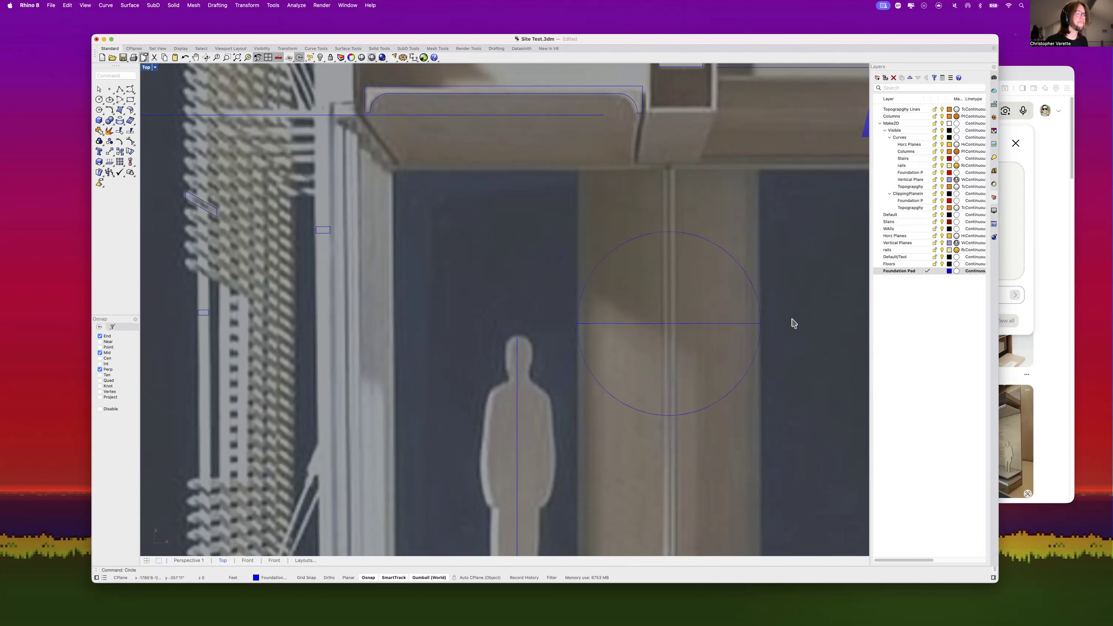
click(723, 253)
scroll(723, 253, down, 5)
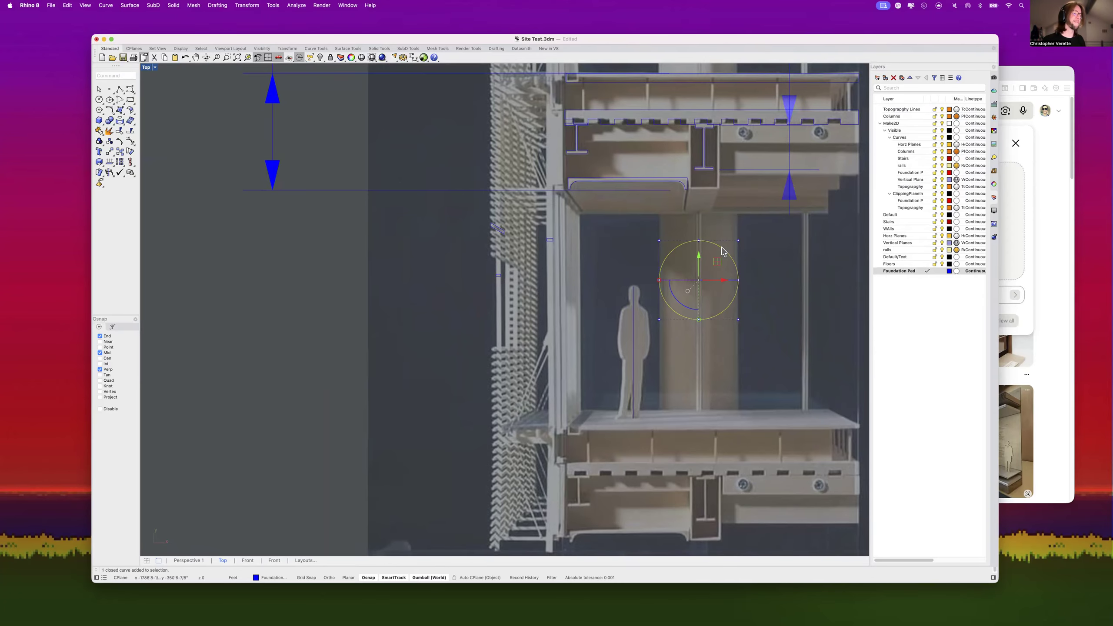
Step: Draw a thin horizontal rectangle over the upper plate of the exterior catwalk, from the louver screen to the facade post
scroll(507, 440, up, 5)
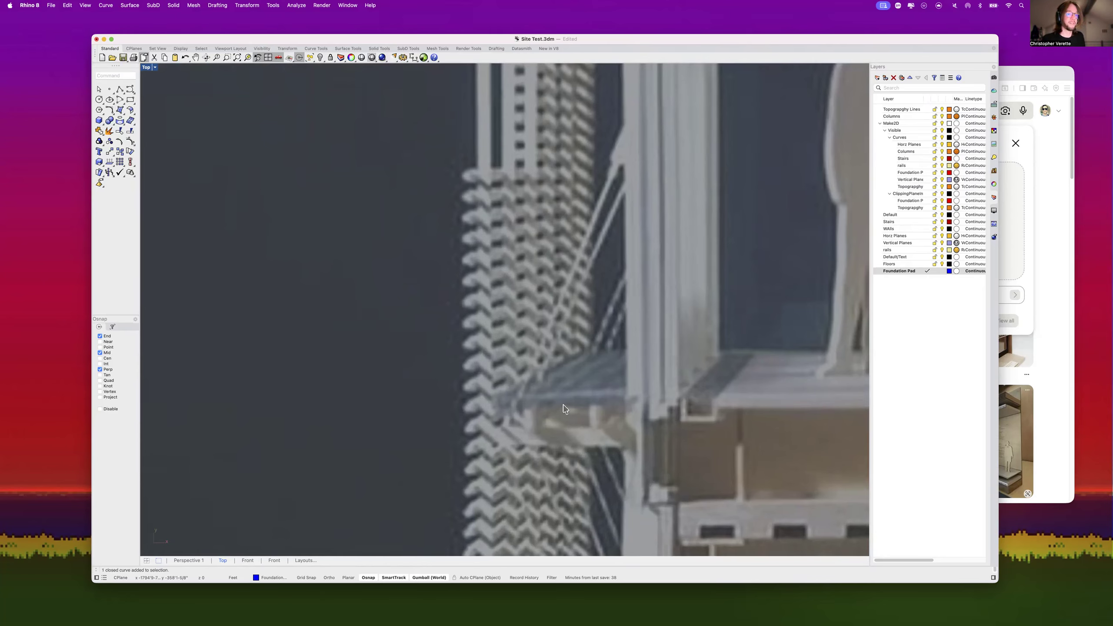
text(rect)
key(Return)
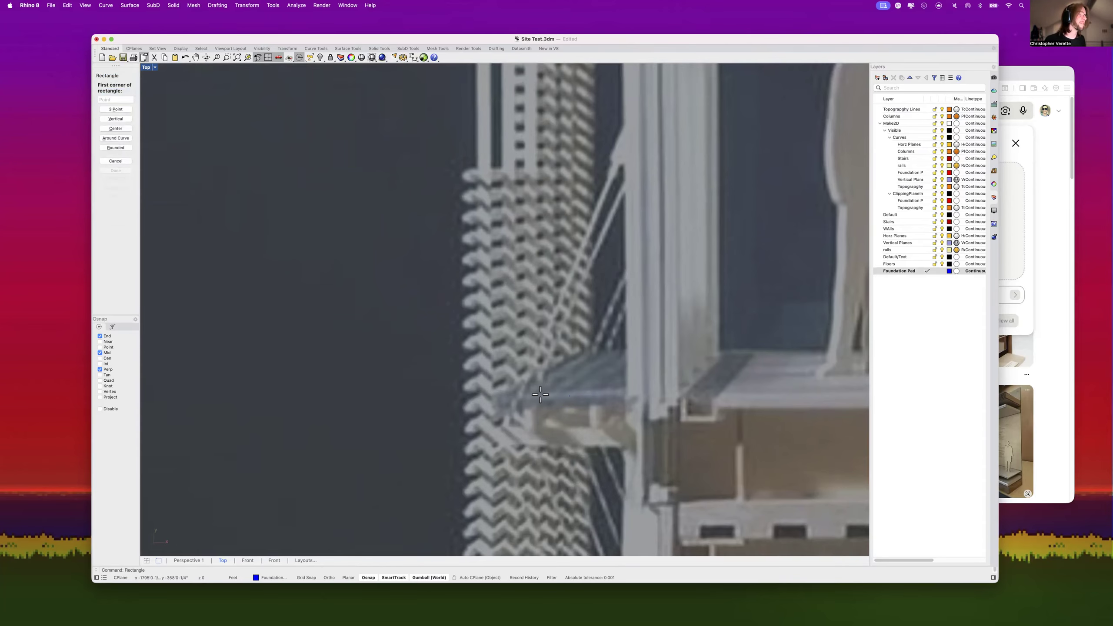
click(483, 396)
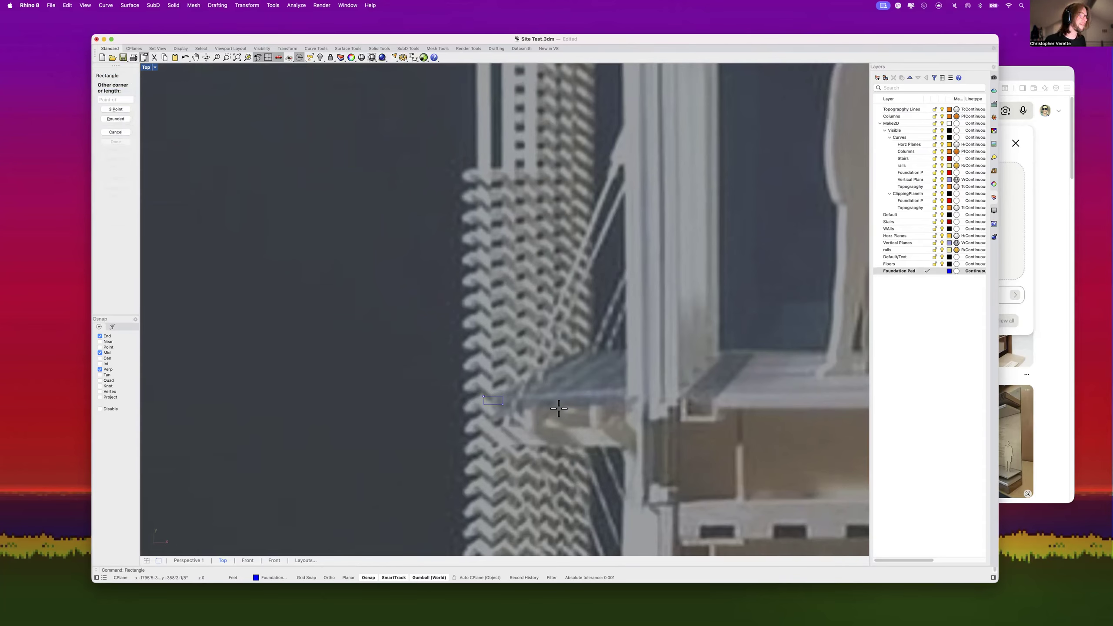
click(633, 405)
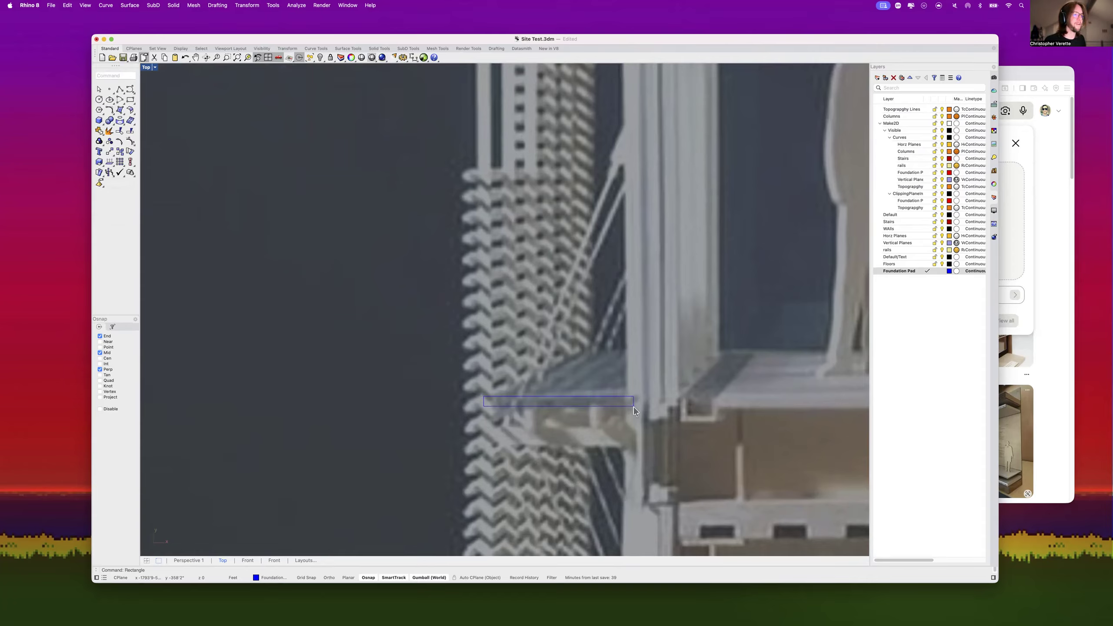
click(552, 407)
text(copt)
key(Return)
key(Delete)
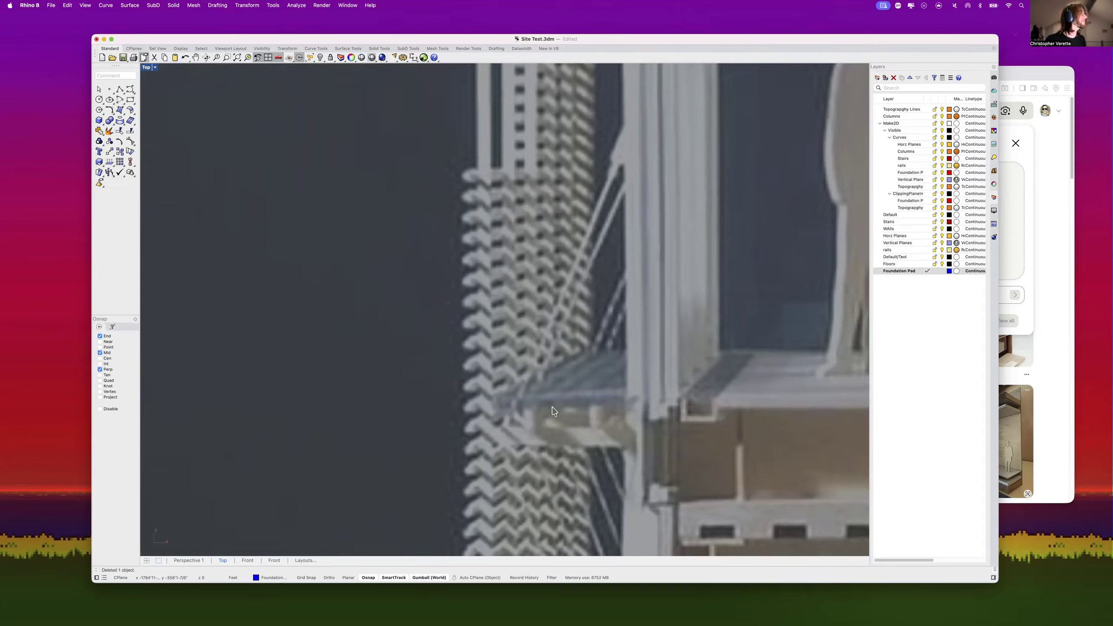
key(Escape)
key(super+z)
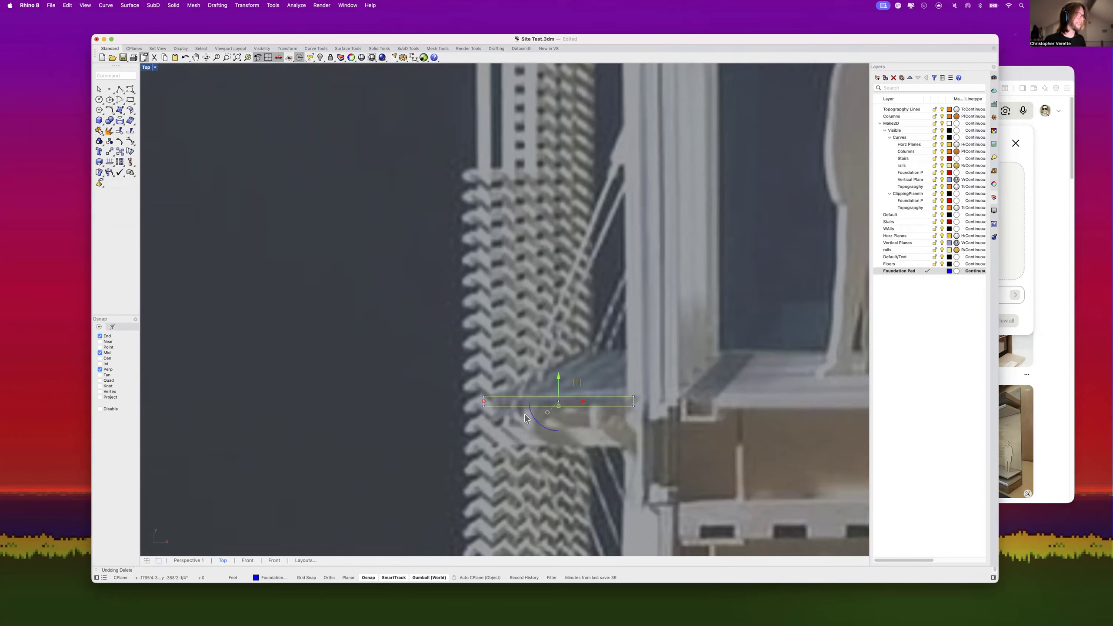
Step: Copy the thin catwalk rectangle straight down to the catwalk's lower edge
text(copy)
key(Return)
click(521, 426)
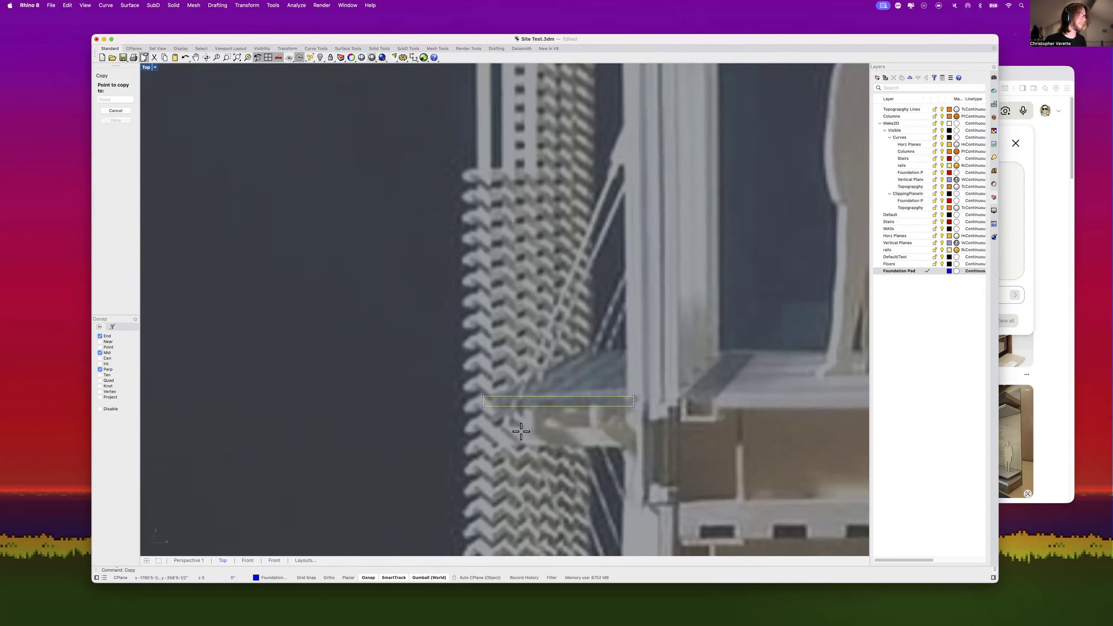
click(520, 465)
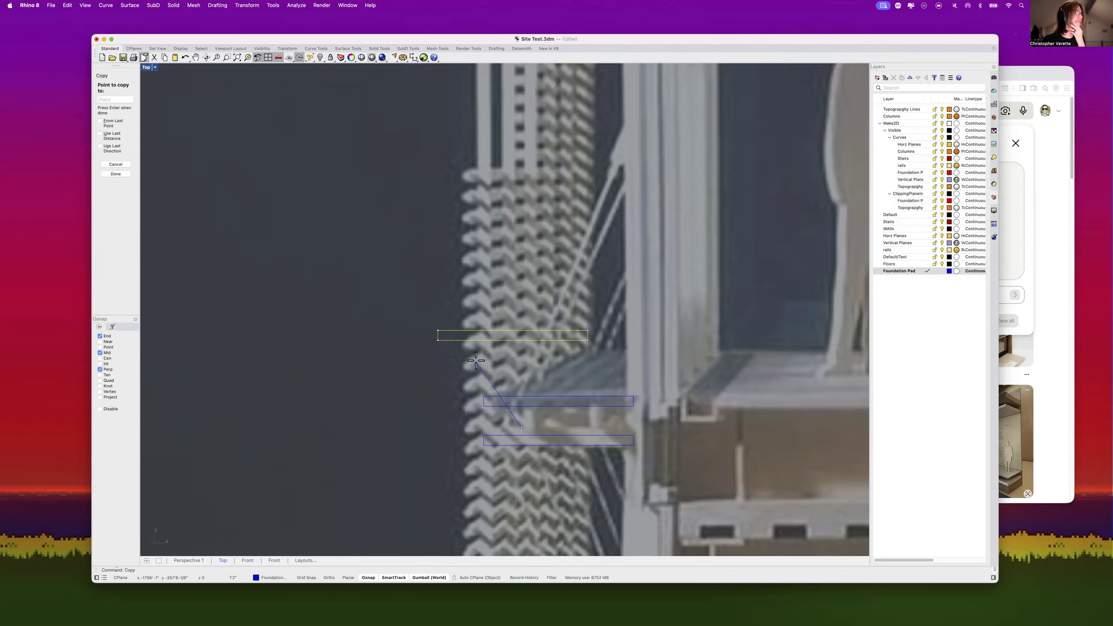
key(Escape)
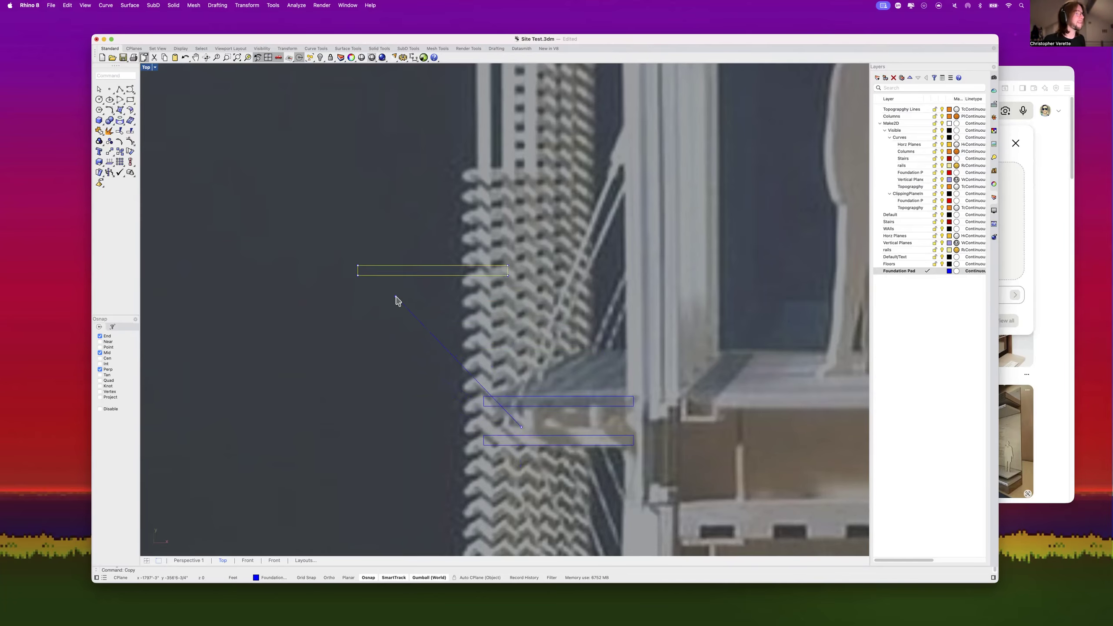
scroll(397, 307, down, 3)
scroll(428, 295, up, 4)
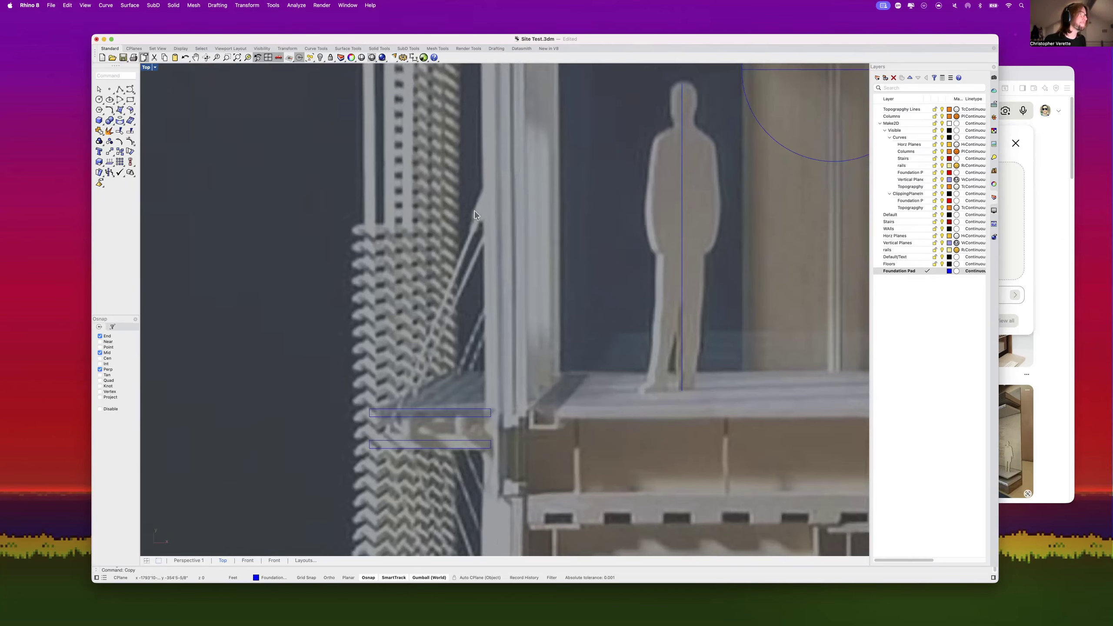
scroll(482, 216, up, 2)
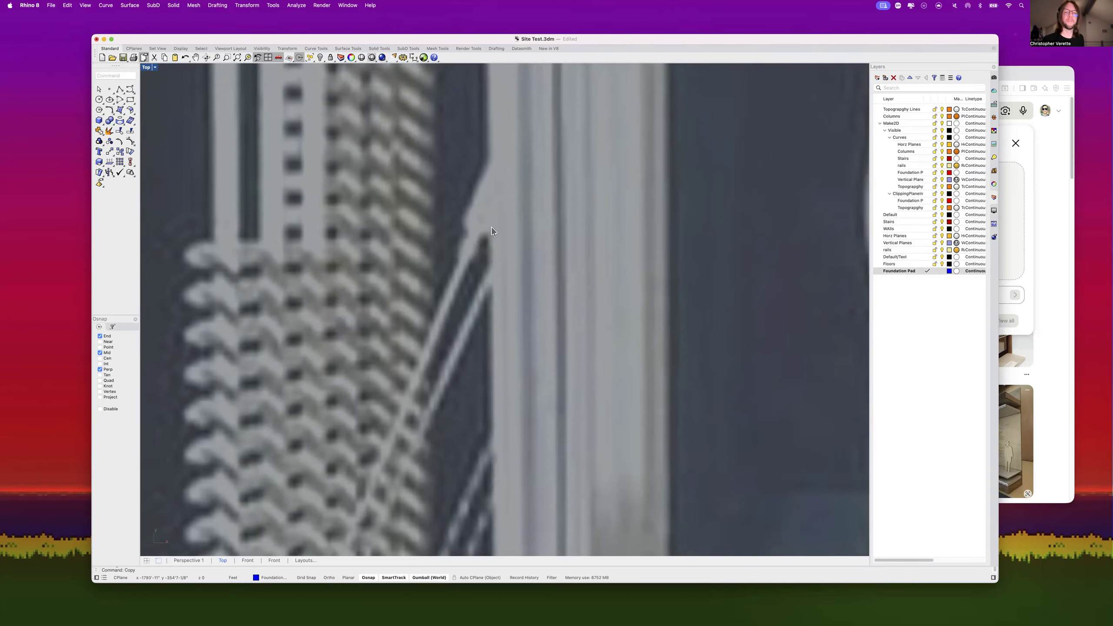
Step: Copy all the traced linework and dimensions to the empty area to the right of the reference photo
scroll(478, 246, down, 5)
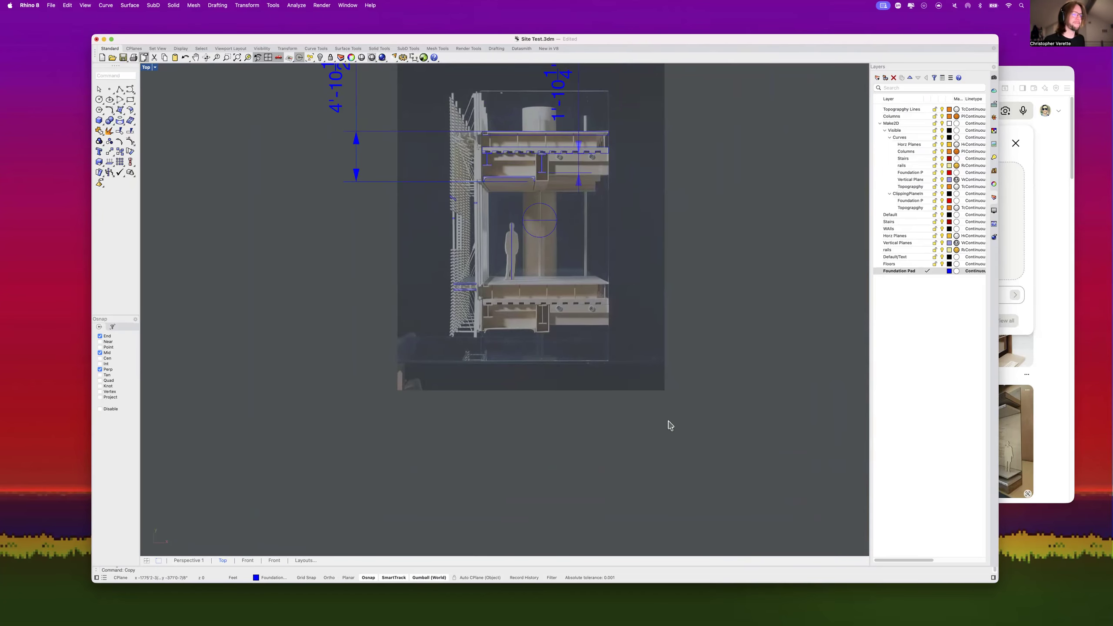
right_drag(670, 434, 686, 453)
drag(718, 442, 315, 70)
key(Return)
click(621, 433)
scroll(684, 438, down, 2)
click(810, 524)
key(Escape)
key(Escape)
Step: Delete the two vertical dimensions from the copied linework
right_drag(745, 422, 684, 442)
drag(582, 391, 544, 300)
key(Delete)
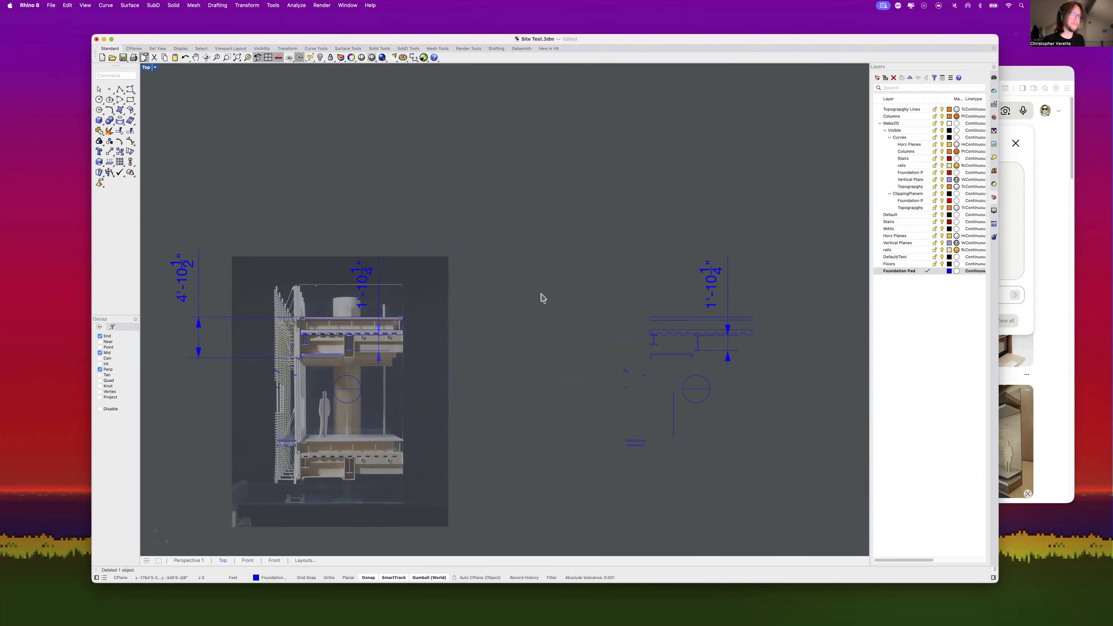
click(727, 289)
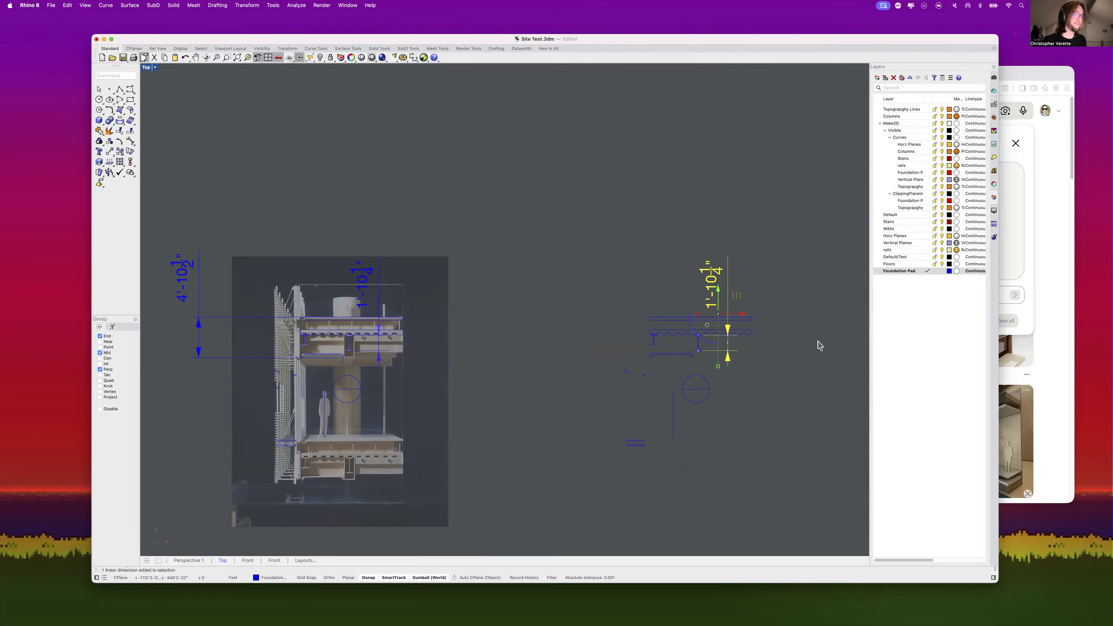
key(Delete)
Step: Move the copied drawing's smaller I-beam slightly down so its top flange sits just beneath the corrugated deck
scroll(758, 399, up, 3)
right_drag(737, 380, 708, 303)
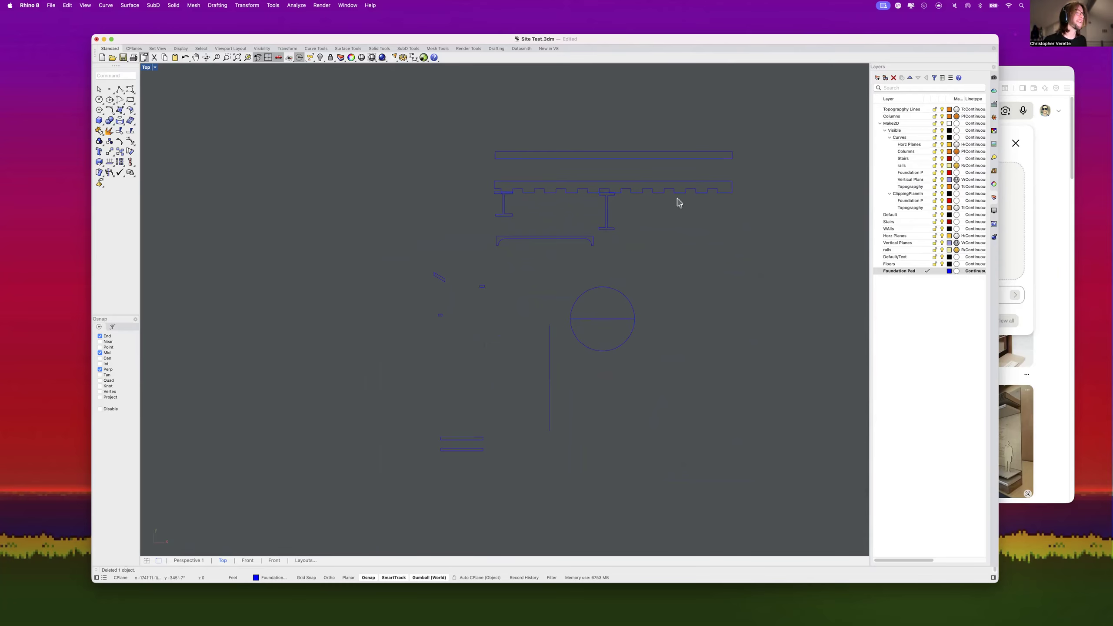
drag(557, 251, 537, 139)
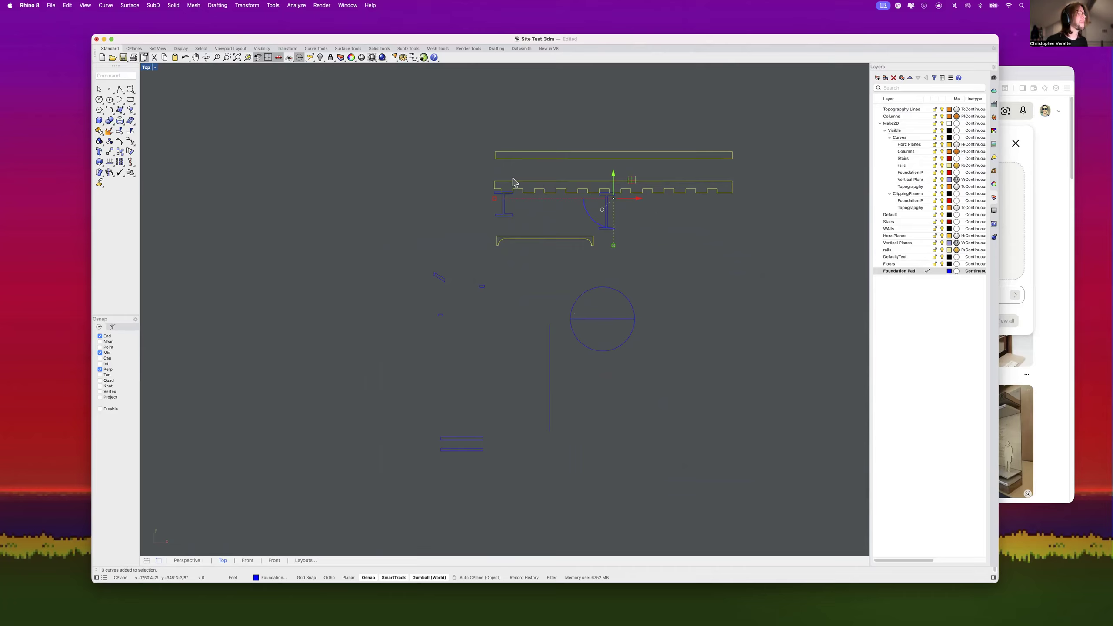
scroll(521, 183, up, 3)
scroll(532, 204, up, 5)
click(469, 253)
drag(465, 280, 464, 292)
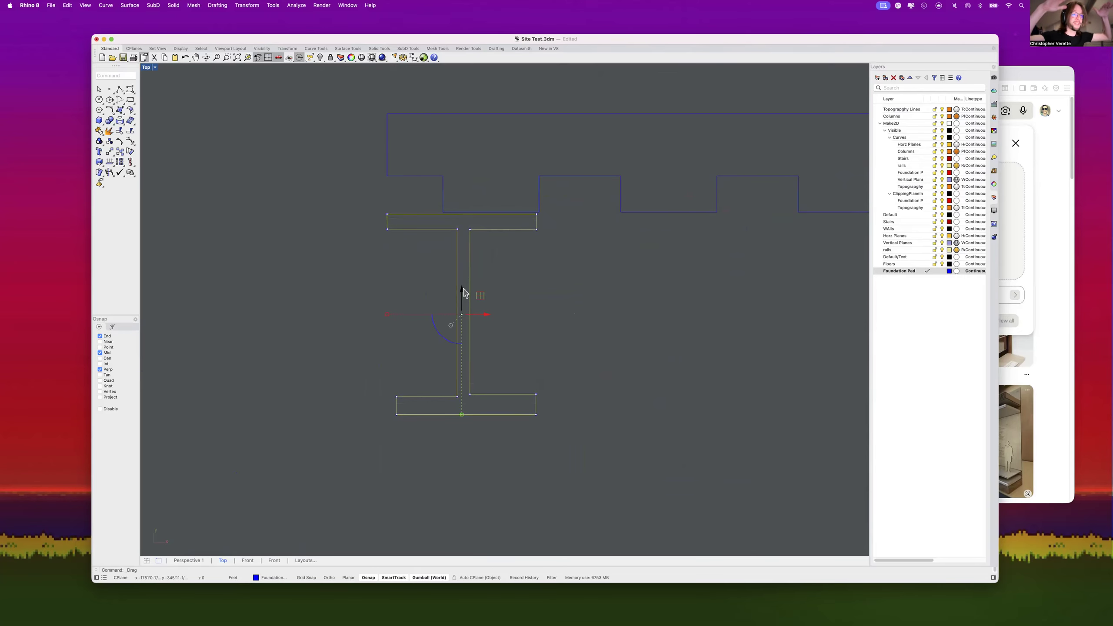
key(Escape)
Step: Nudge the taller I-beam slightly sideways toward the smaller one beneath the corrugated deck
scroll(565, 291, down, 8)
scroll(605, 303, up, 5)
click(610, 305)
scroll(618, 417, up, 3)
drag(618, 448, 589, 450)
click(702, 423)
scroll(703, 422, down, 6)
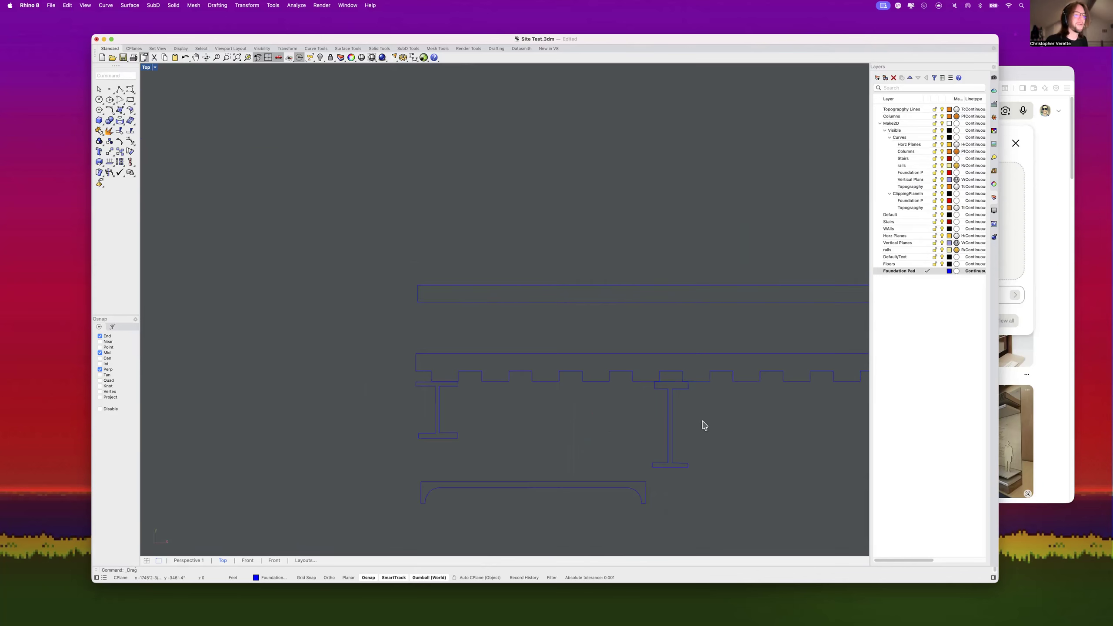
Step: Copy the floor slab and corrugated deck twice to the right, end to end, to form three continuous bays
scroll(703, 426, down, 5)
drag(596, 368, 562, 297)
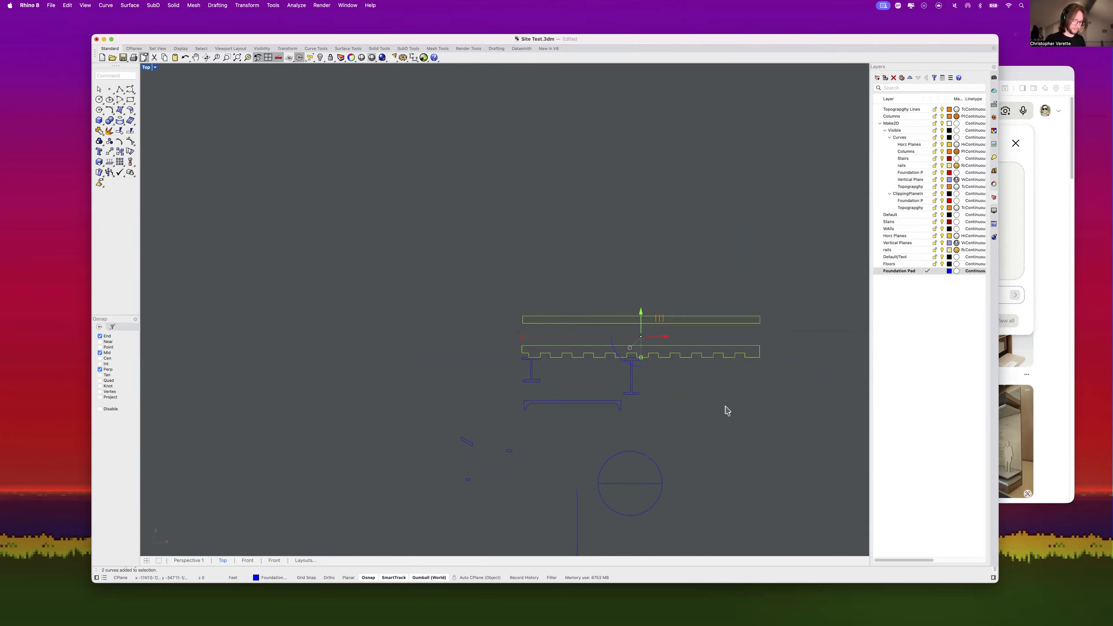
key(Return)
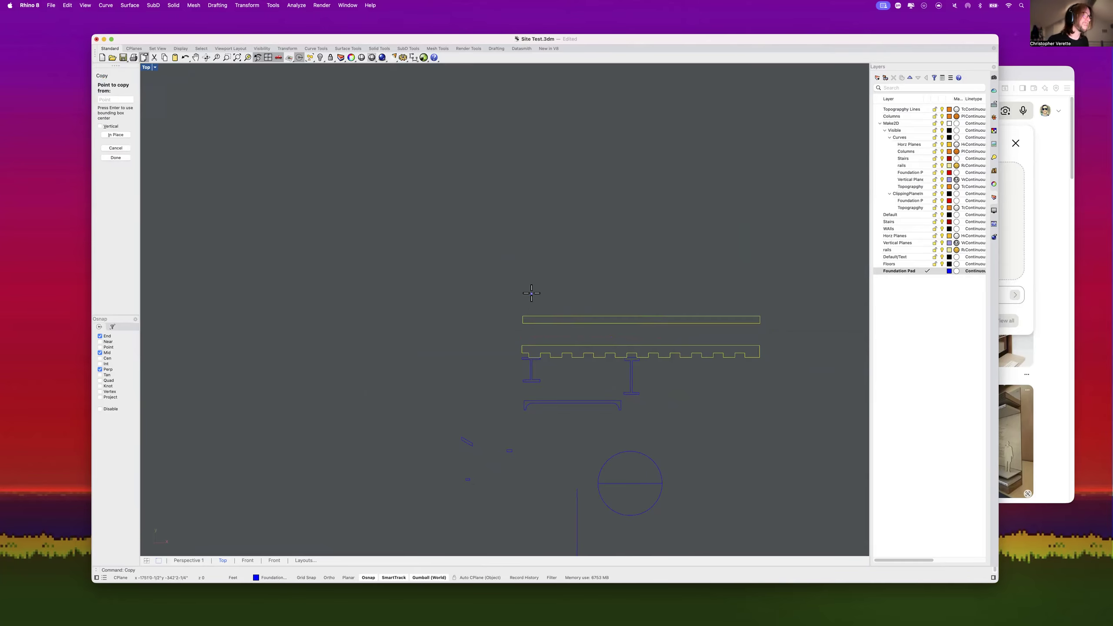
click(520, 313)
scroll(805, 337, up, 5)
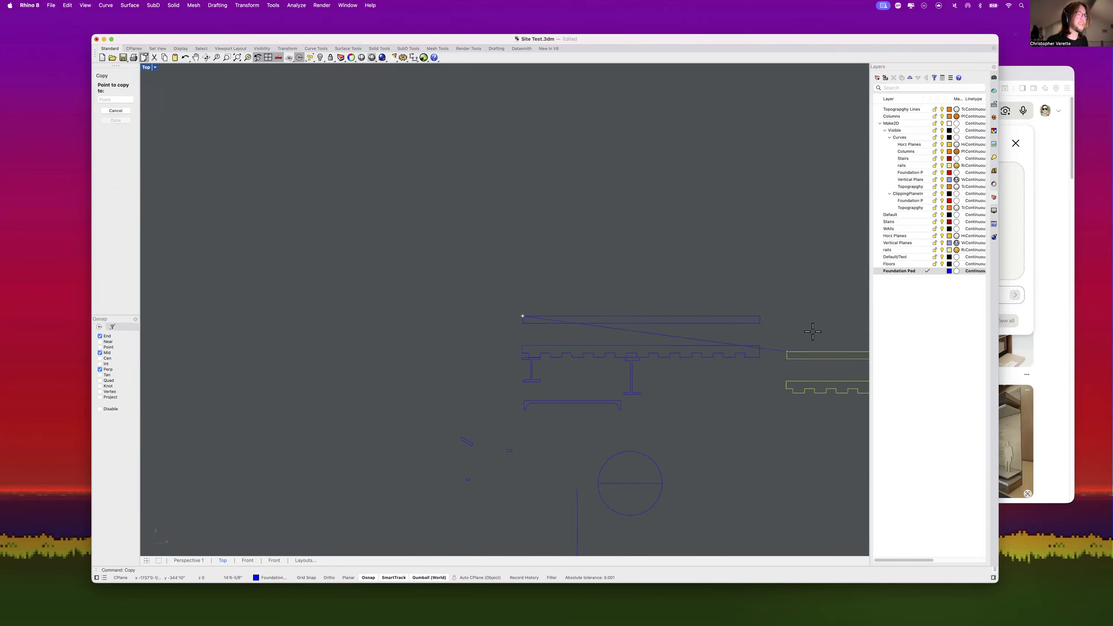
click(675, 279)
scroll(674, 275, down, 8)
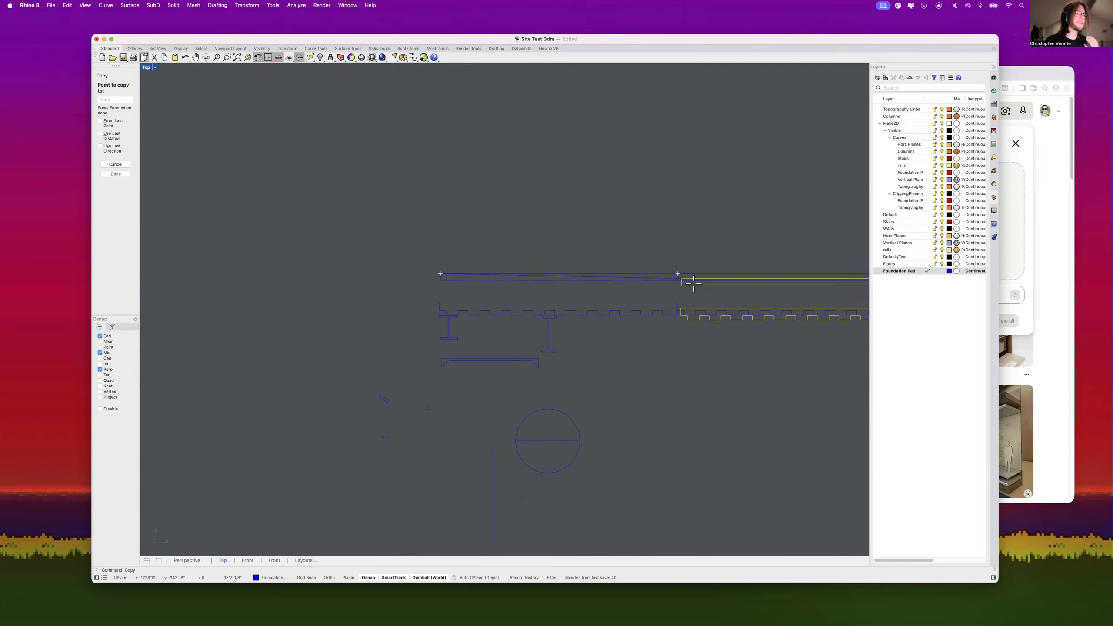
scroll(718, 298, up, 6)
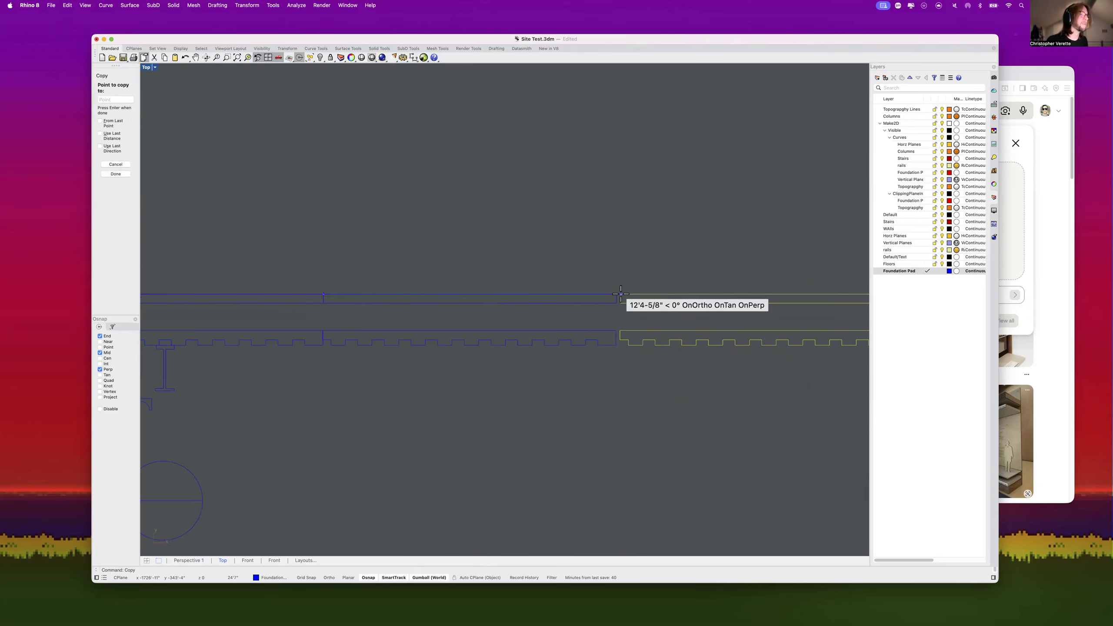
click(618, 294)
scroll(639, 315, down, 6)
key(Return)
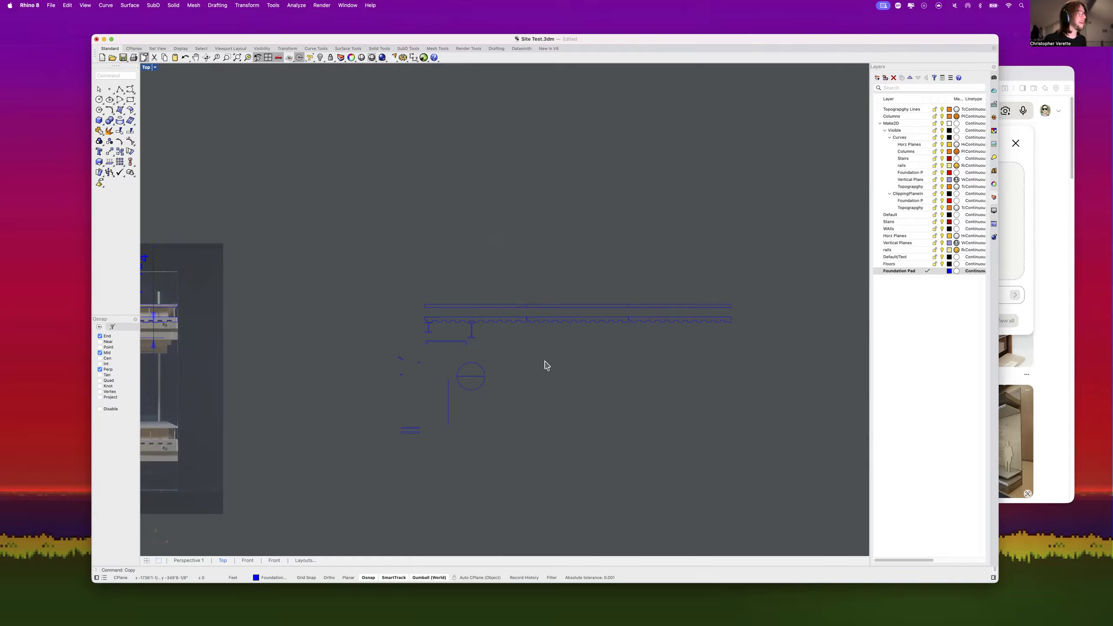
Step: Copy the taller I-beam horizontally so the copy sits beneath the seam between the first and second floor bays
scroll(464, 348, up, 5)
drag(499, 318, 354, 312)
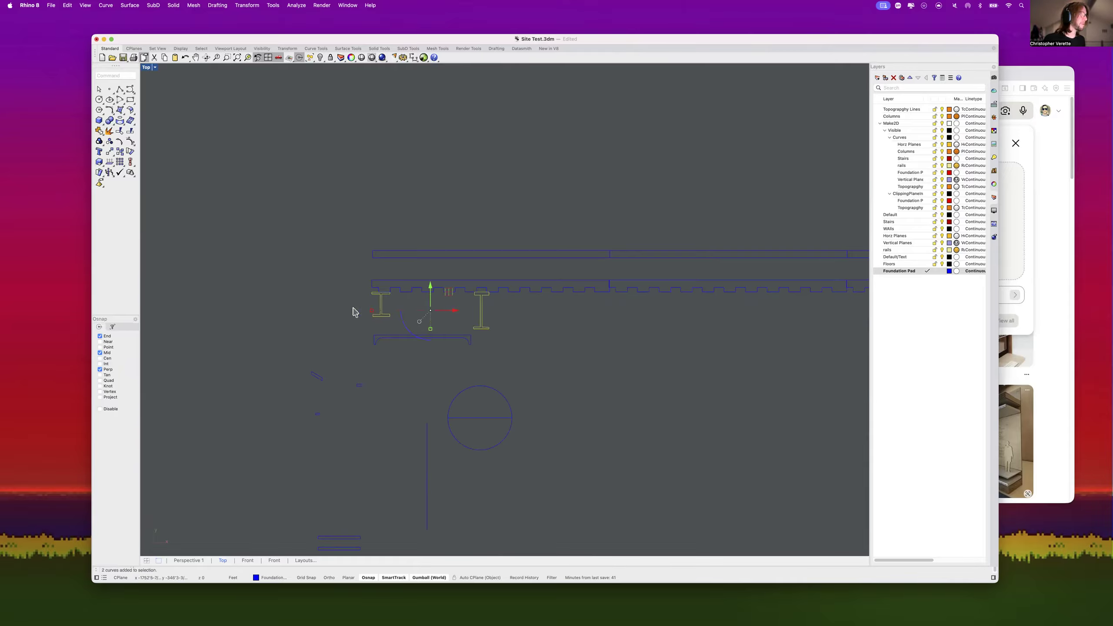
click(520, 336)
drag(508, 322, 468, 311)
text(copy)
key(Return)
click(540, 341)
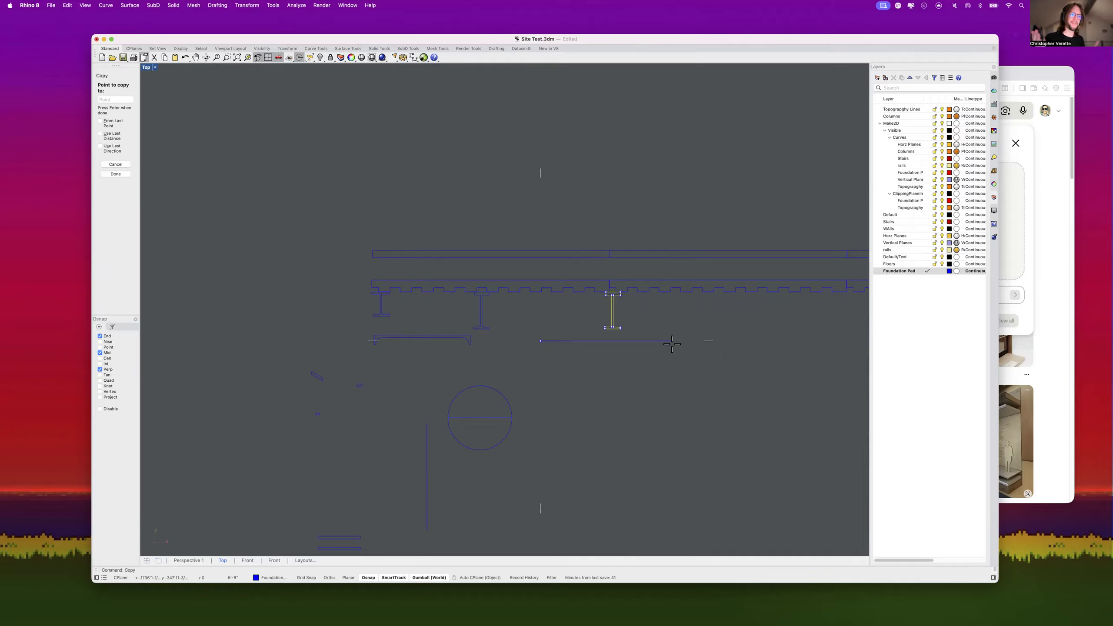
click(672, 342)
Step: Place another copy of the taller I-beam beneath the seam between the second and third bays and finish copying
scroll(662, 338, down, 10)
scroll(686, 339, up, 12)
scroll(759, 334, down, 6)
scroll(827, 335, up, 6)
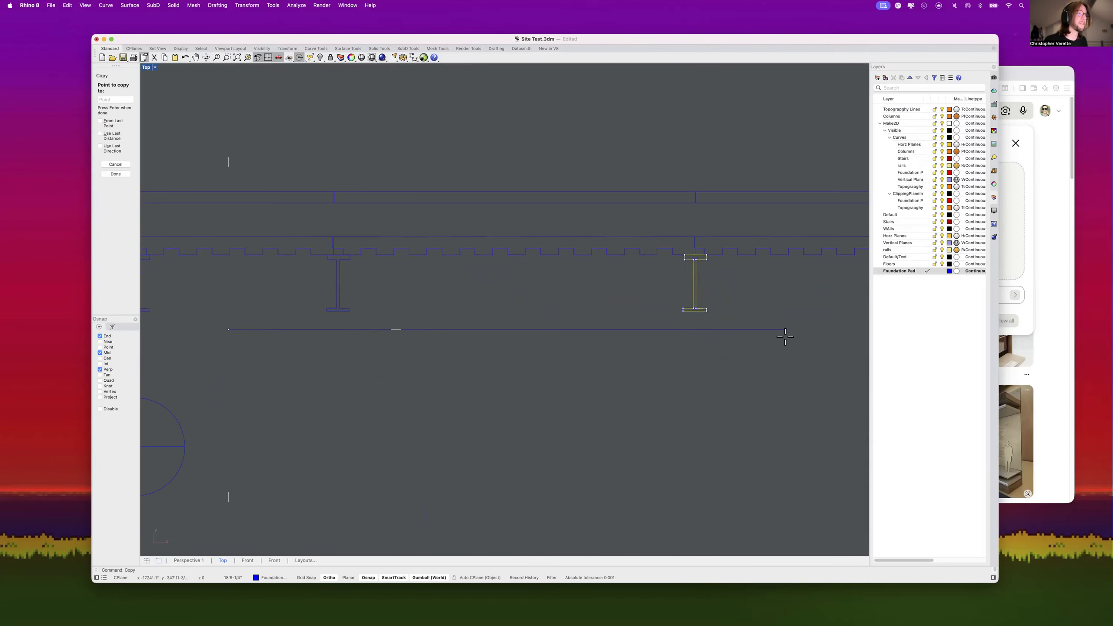
scroll(784, 336, down, 5)
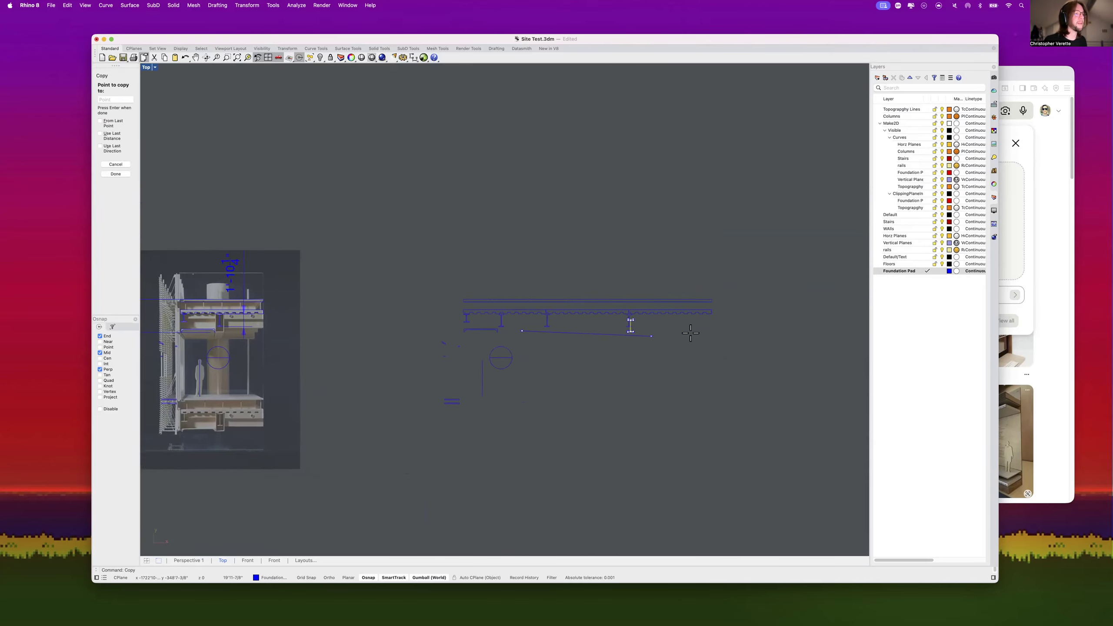
scroll(690, 333, up, 5)
click(761, 328)
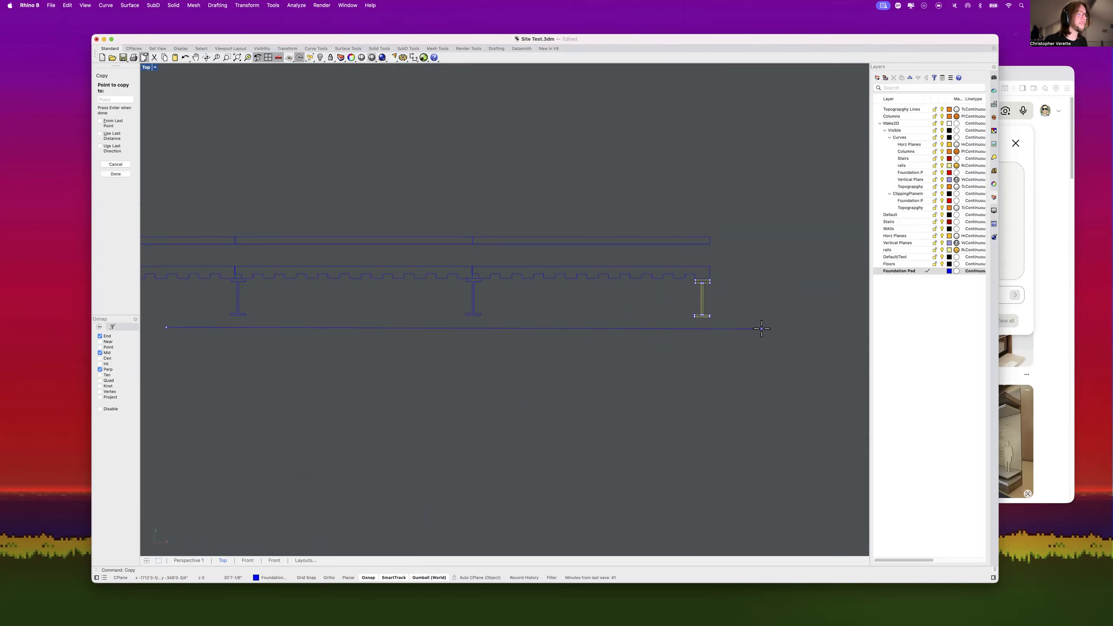
scroll(761, 328, down, 6)
key(Return)
scroll(515, 324, up, 7)
click(452, 305)
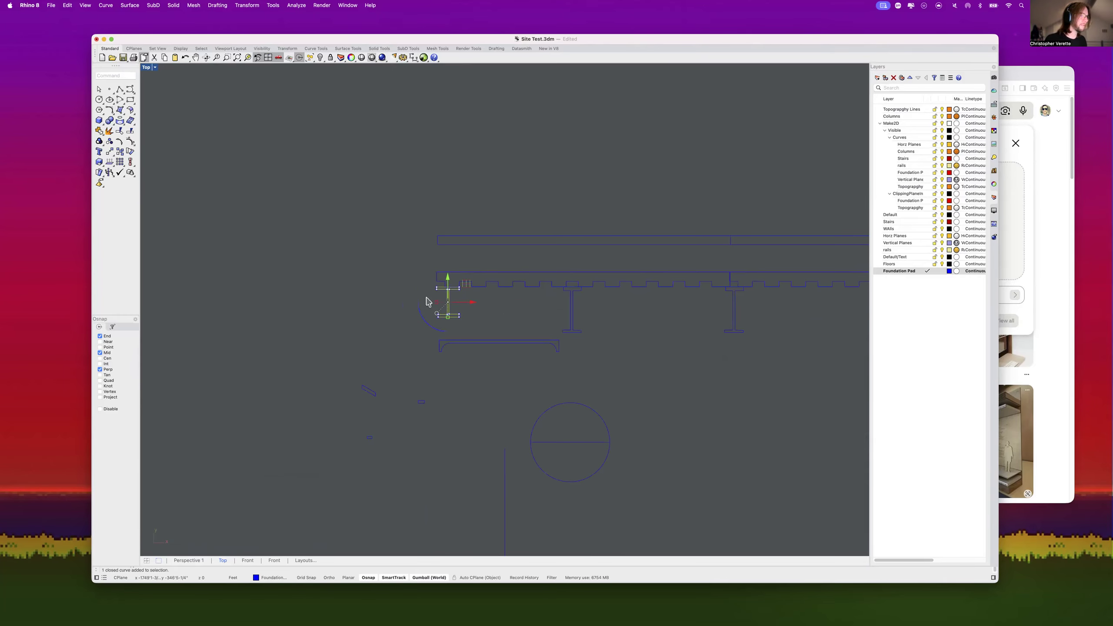
text(copy)
key(Return)
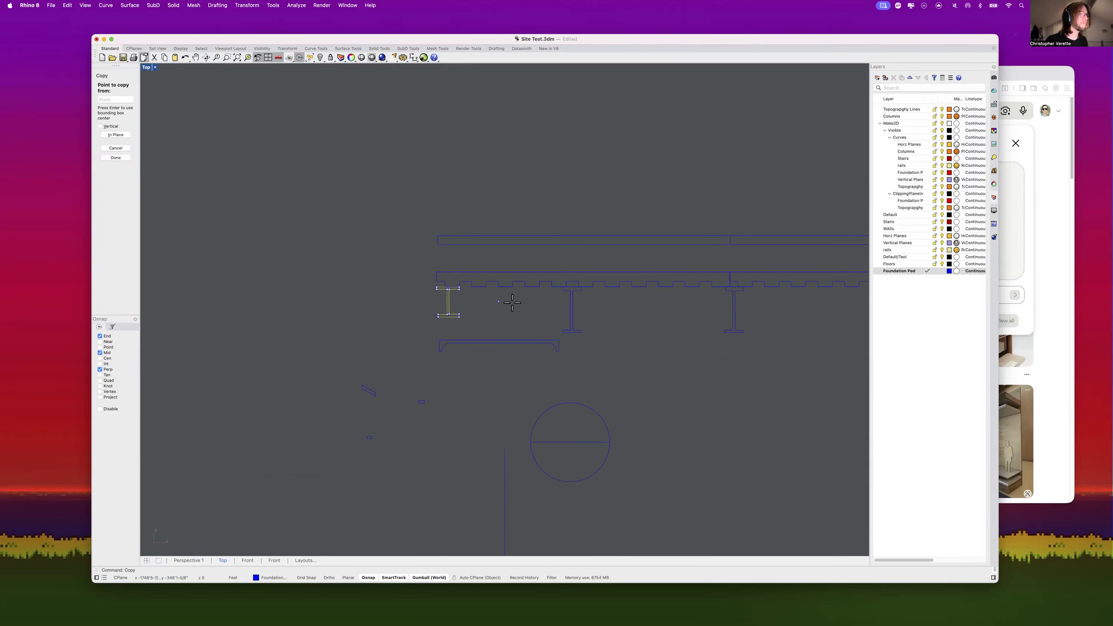
scroll(512, 304, down, 5)
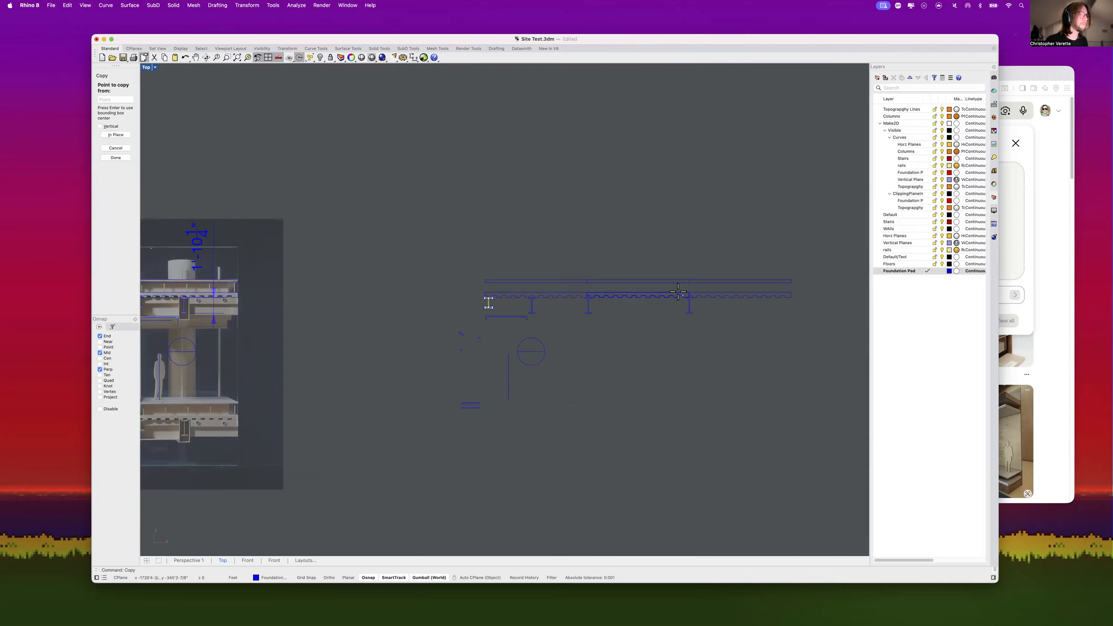
click(639, 280)
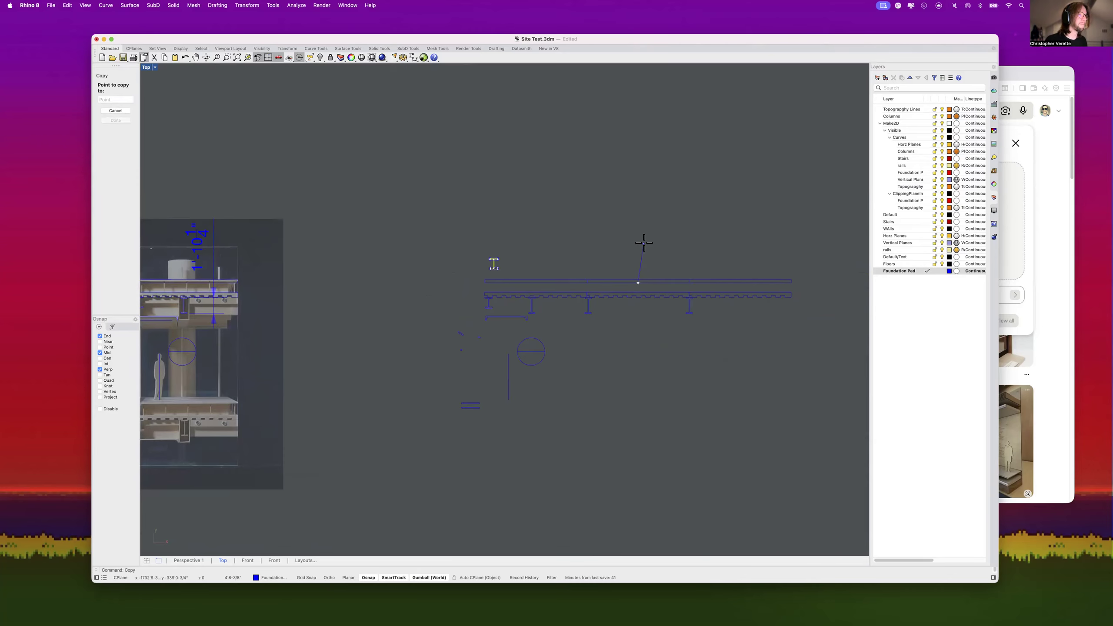
key(Escape)
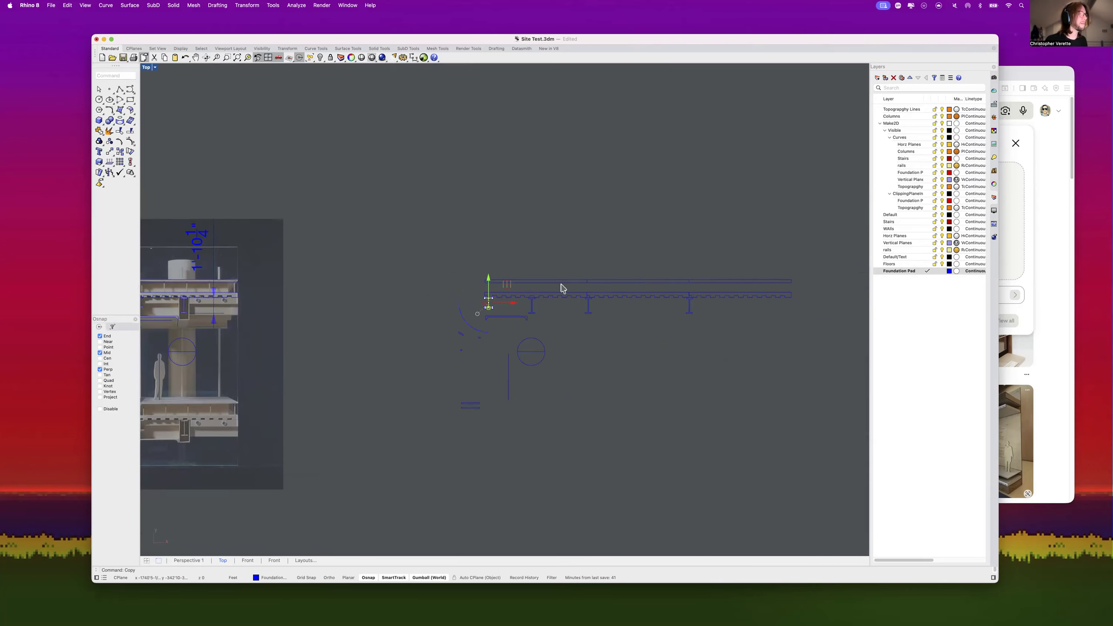
Step: Mirror the smaller I-beam across a vertical axis at the middle of the three-bay floor to its opposite end
scroll(500, 308, up, 5)
text(Mirror)
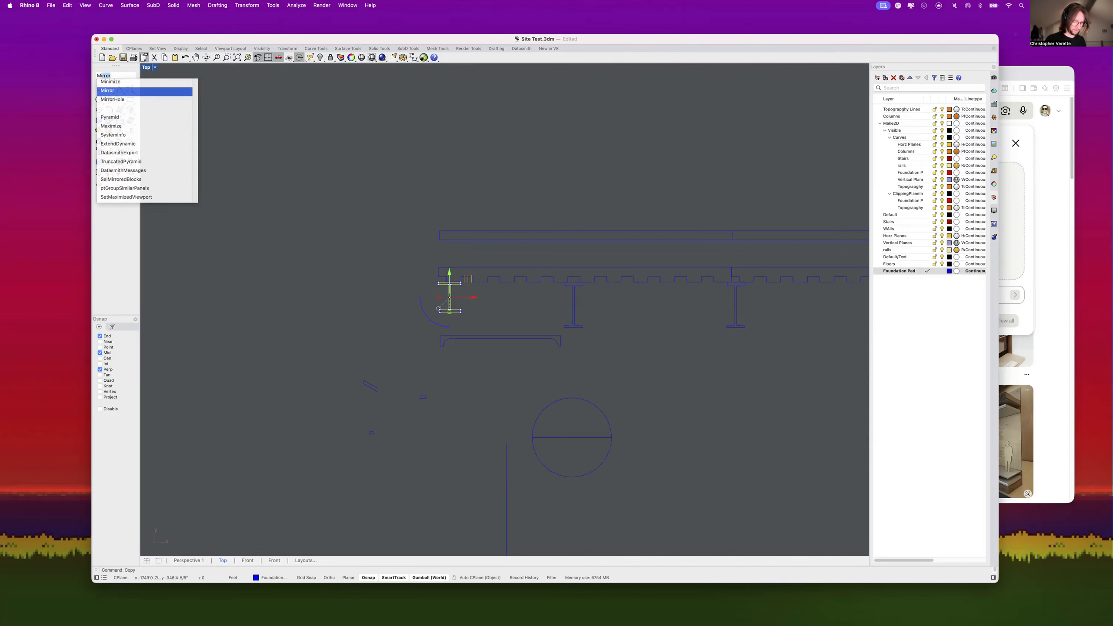
key(Return)
scroll(525, 326, down, 10)
scroll(610, 290, up, 8)
scroll(595, 298, up, 2)
click(543, 308)
click(543, 344)
Step: Copy the curved-end ceiling panel to the other side of the first tall I-beam, leaving a gap beneath the beam
right_drag(281, 395, 462, 336)
click(325, 354)
text(copy)
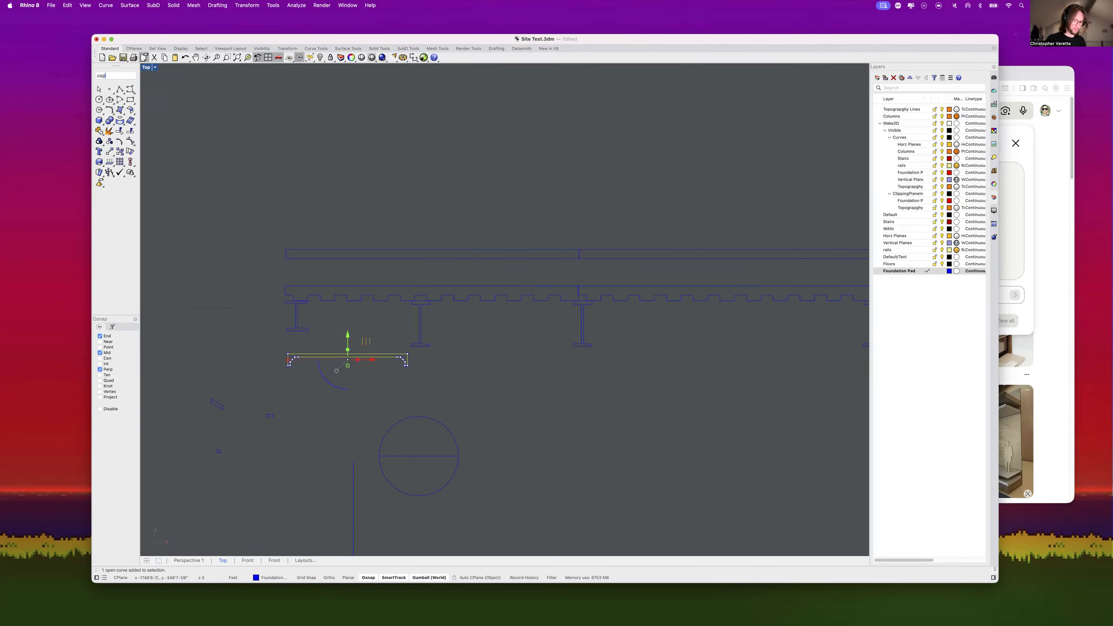
key(Return)
scroll(446, 302, up, 4)
scroll(446, 301, down, 4)
scroll(274, 298, up, 5)
click(275, 298)
scroll(307, 304, down, 3)
scroll(525, 309, up, 3)
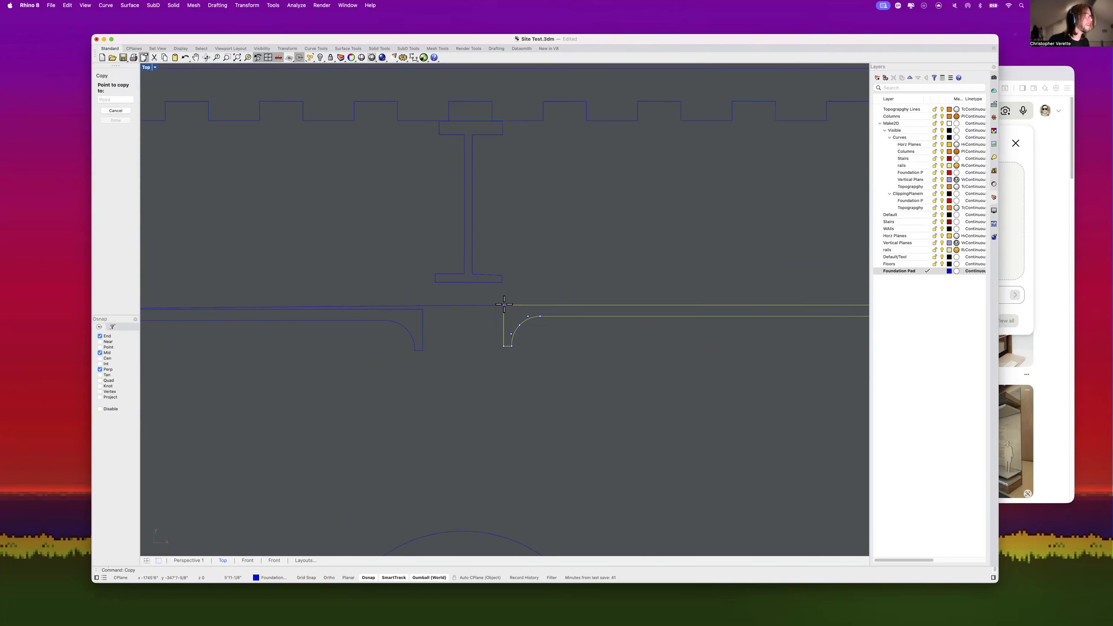
click(510, 333)
scroll(524, 384, down, 4)
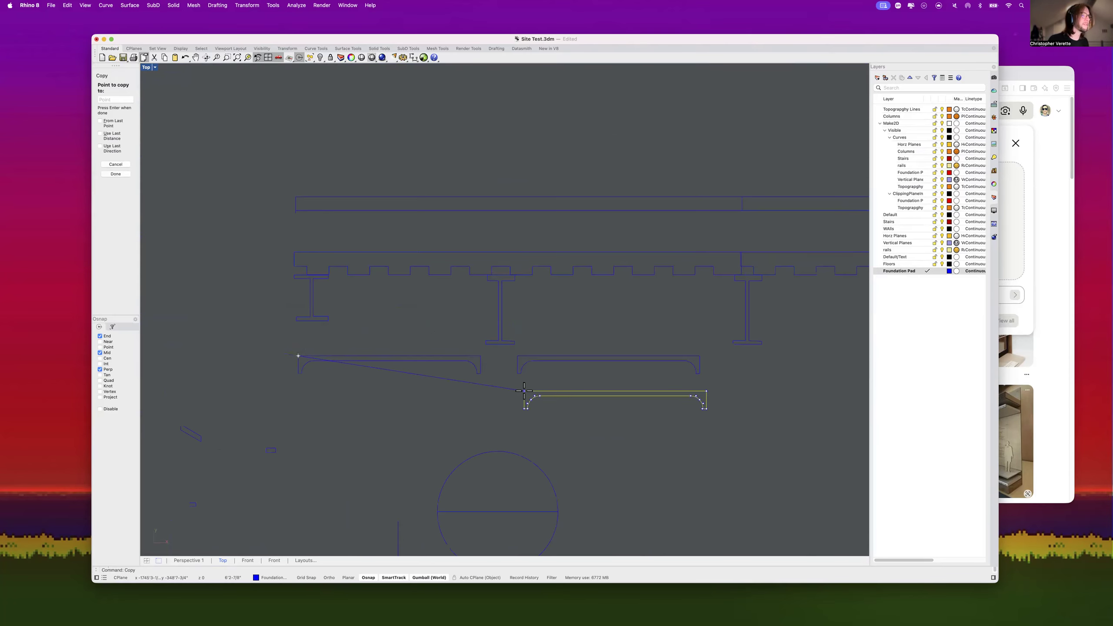
key(Return)
scroll(714, 380, up, 2)
click(700, 362)
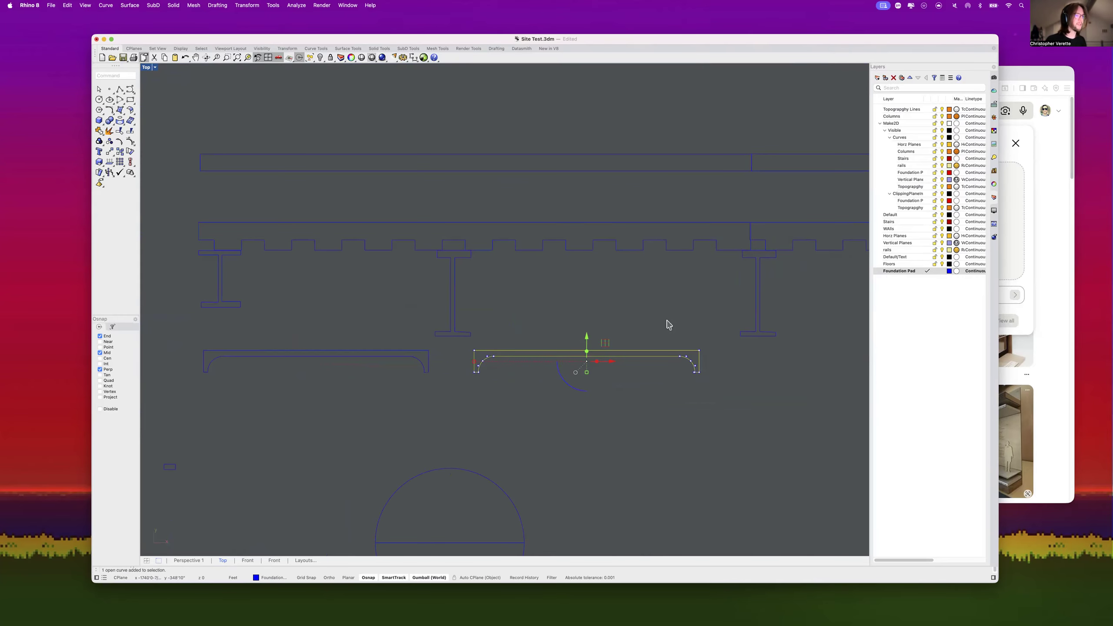
click(742, 453)
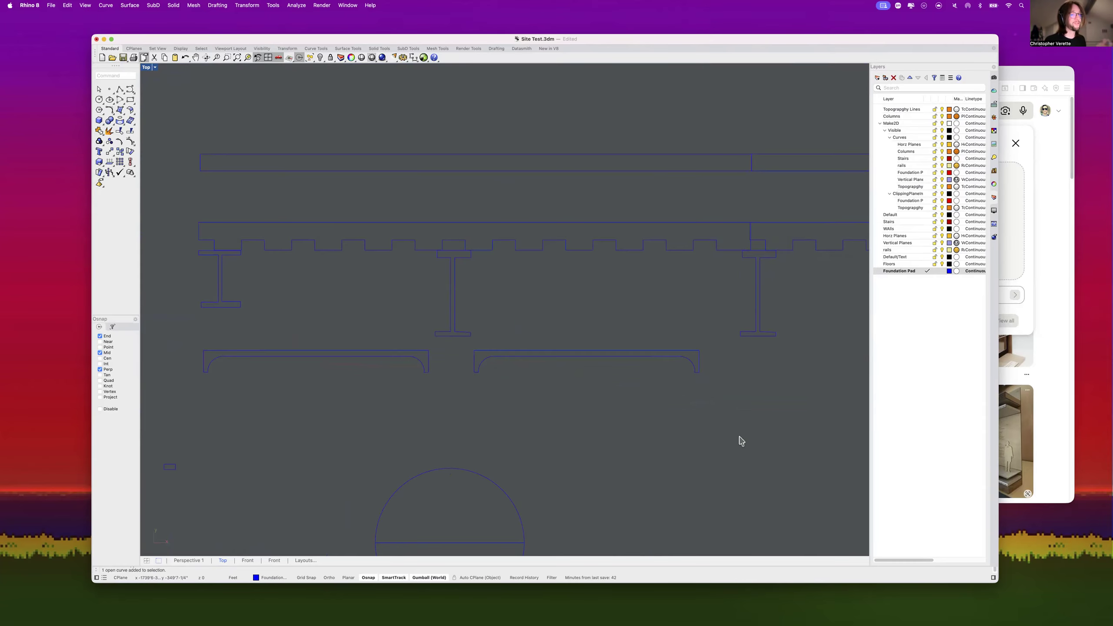
Step: Change the Foundation Pad layer's color to Orange
click(931, 271)
click(949, 269)
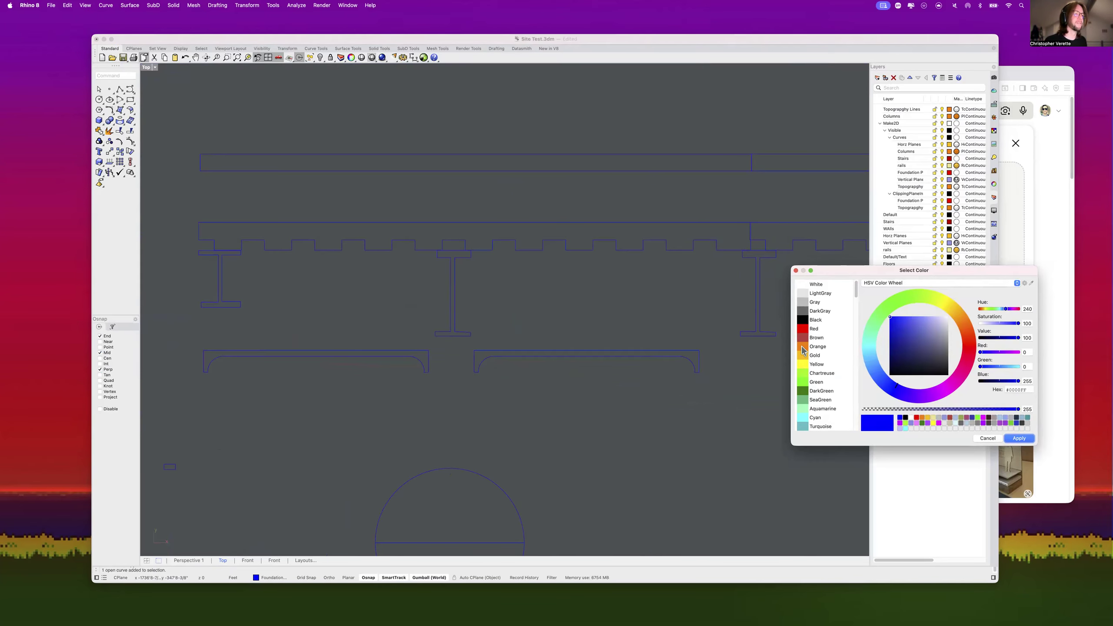
click(804, 346)
click(1006, 438)
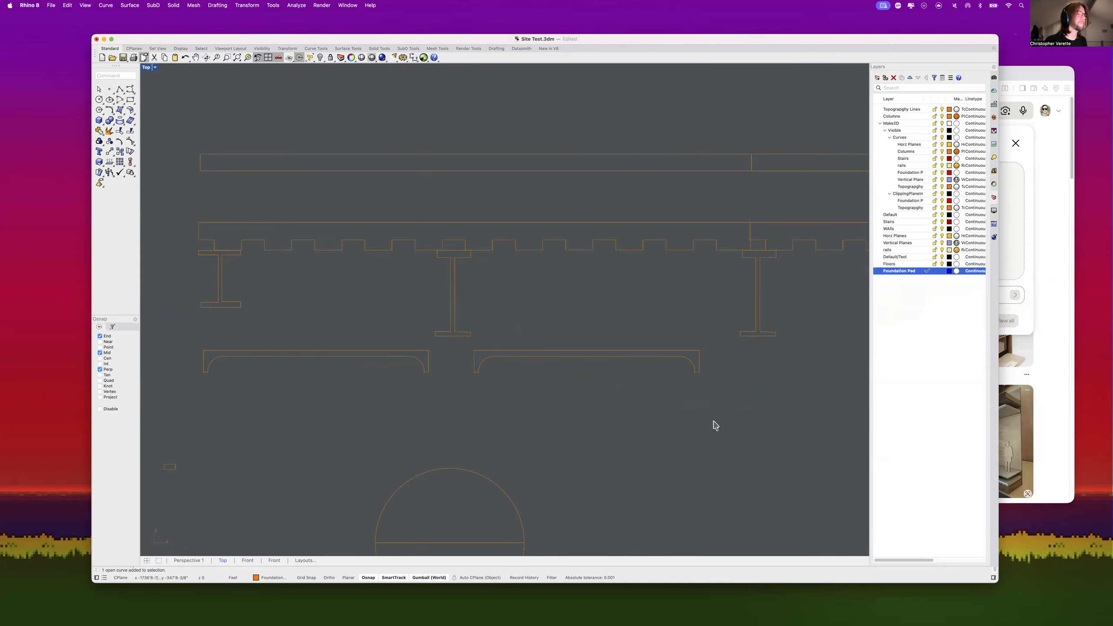
click(587, 426)
Step: Draw a rectangle beneath the first tall I-beam's bottom flange, filling the gap between the two ceiling panels
scroll(588, 425, down, 10)
scroll(673, 416, up, 8)
scroll(659, 422, down, 2)
right_drag(659, 422, 531, 342)
scroll(442, 307, up, 6)
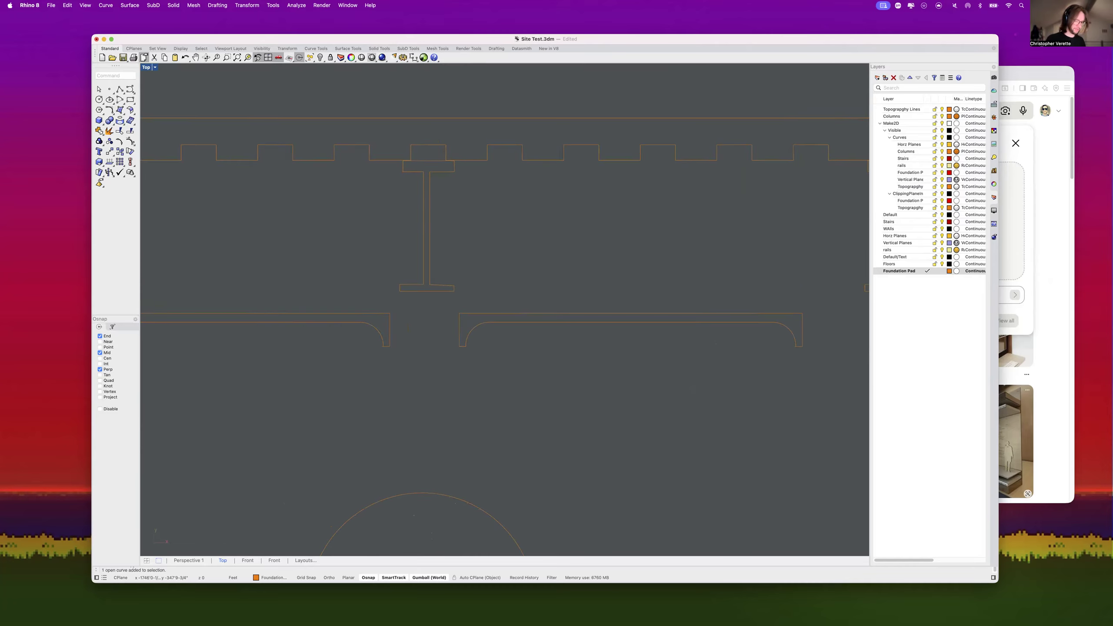
text(rec)
key(Return)
scroll(411, 306, up, 8)
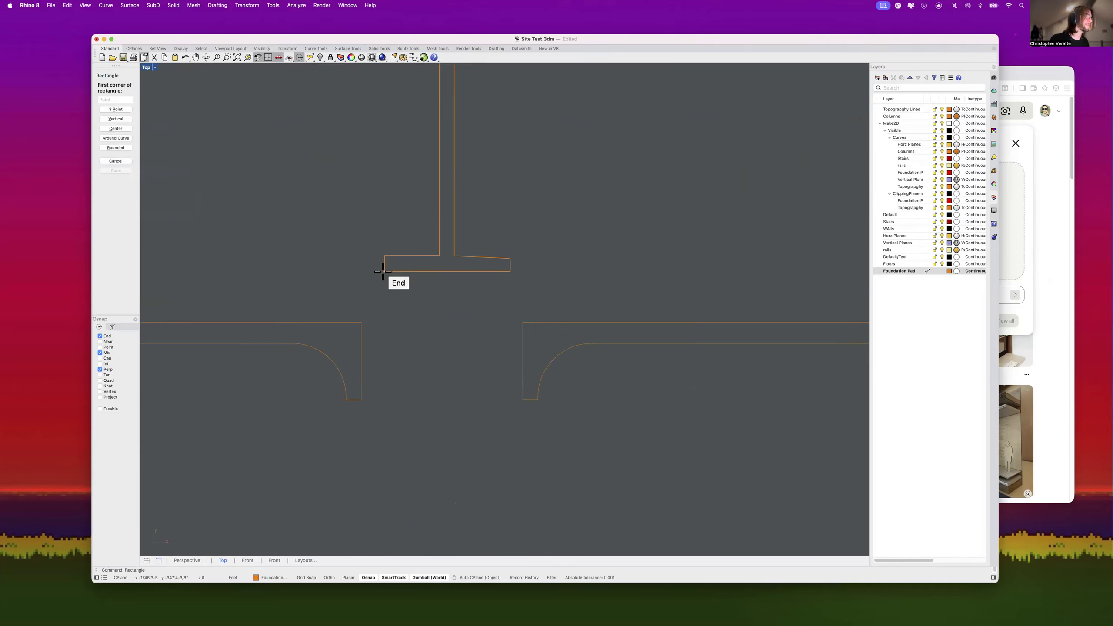
click(366, 271)
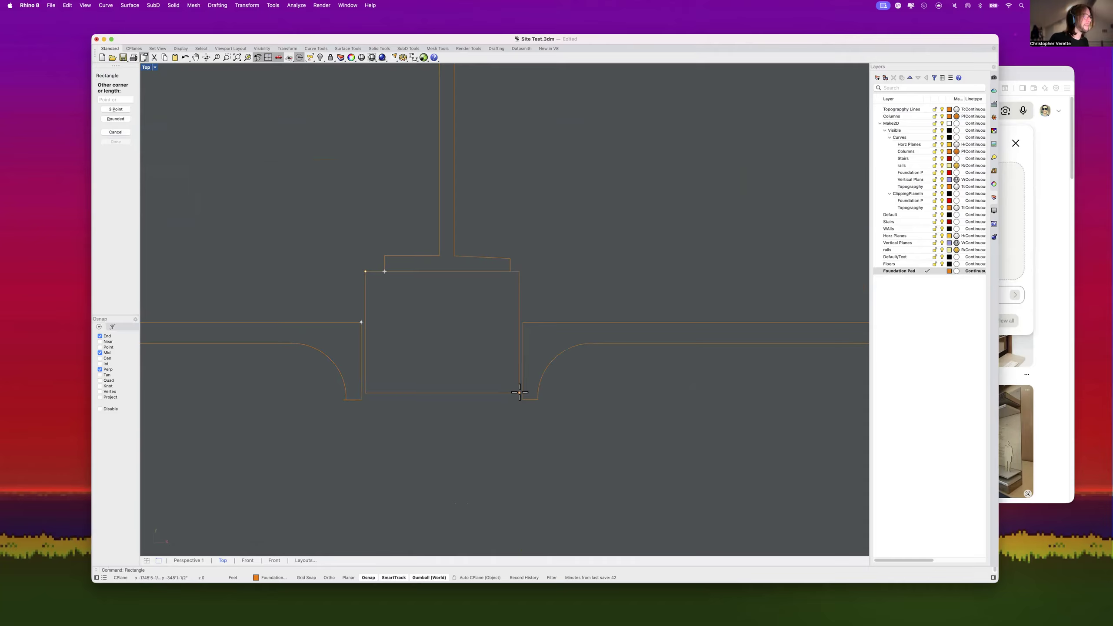
click(521, 398)
scroll(492, 350, down, 5)
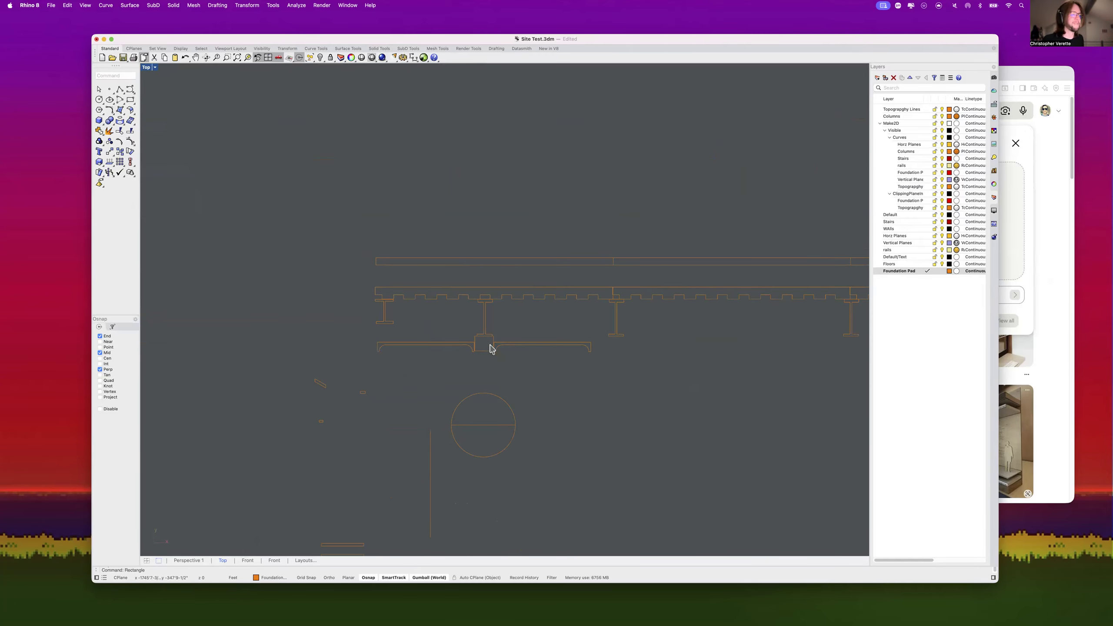
scroll(423, 322, down, 3)
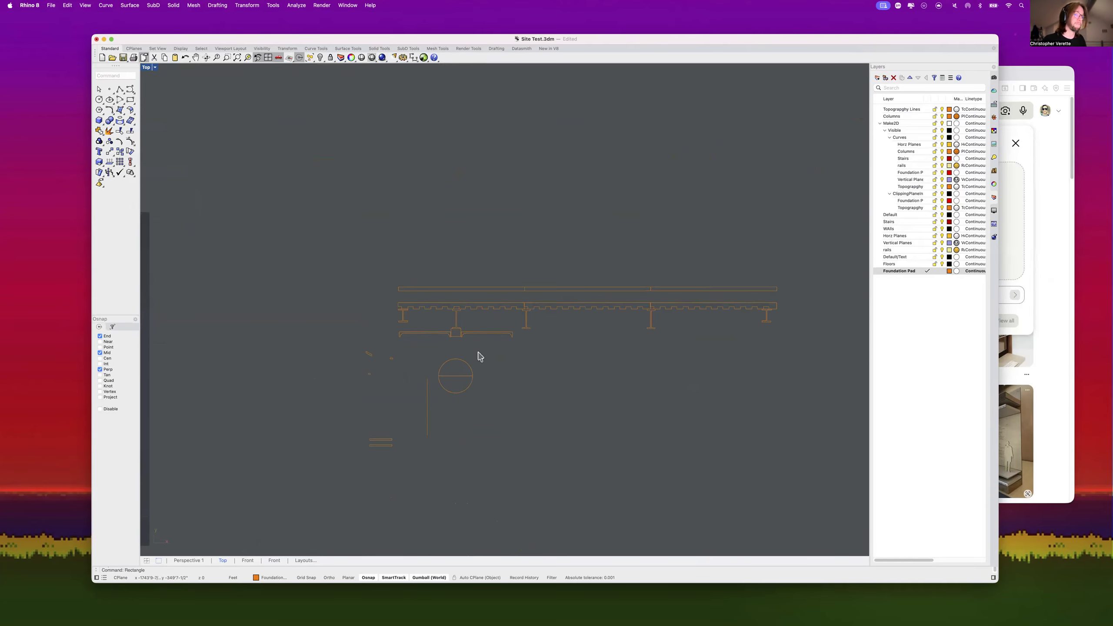
Step: Try to stretch the end of the second ceiling panel toward the next tall I-beam
scroll(452, 327, up, 5)
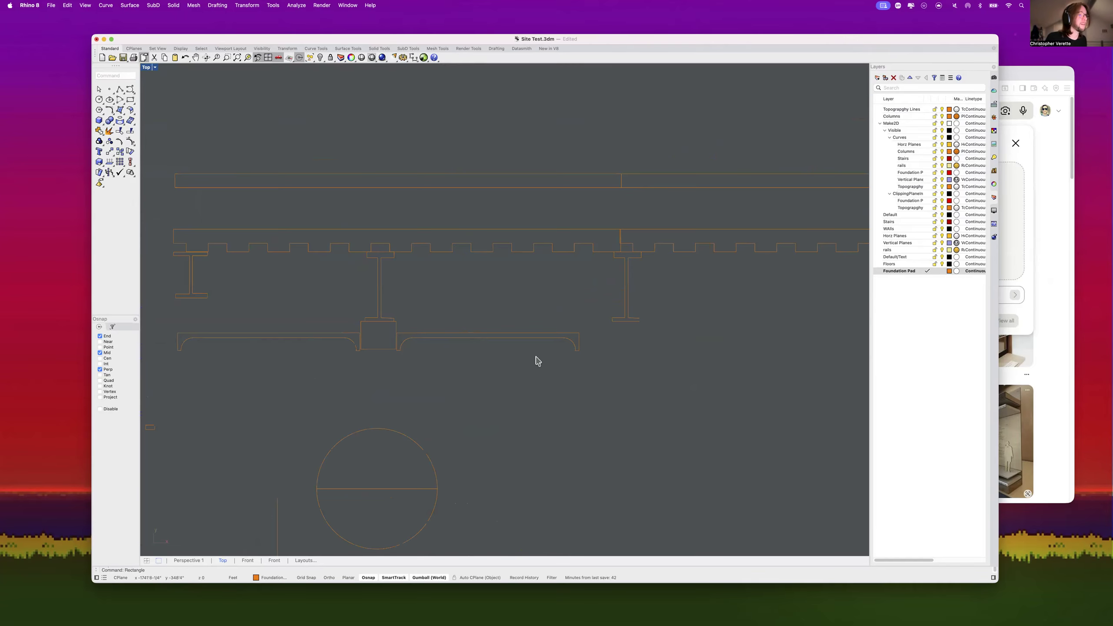
drag(604, 357, 532, 251)
text(Strech)
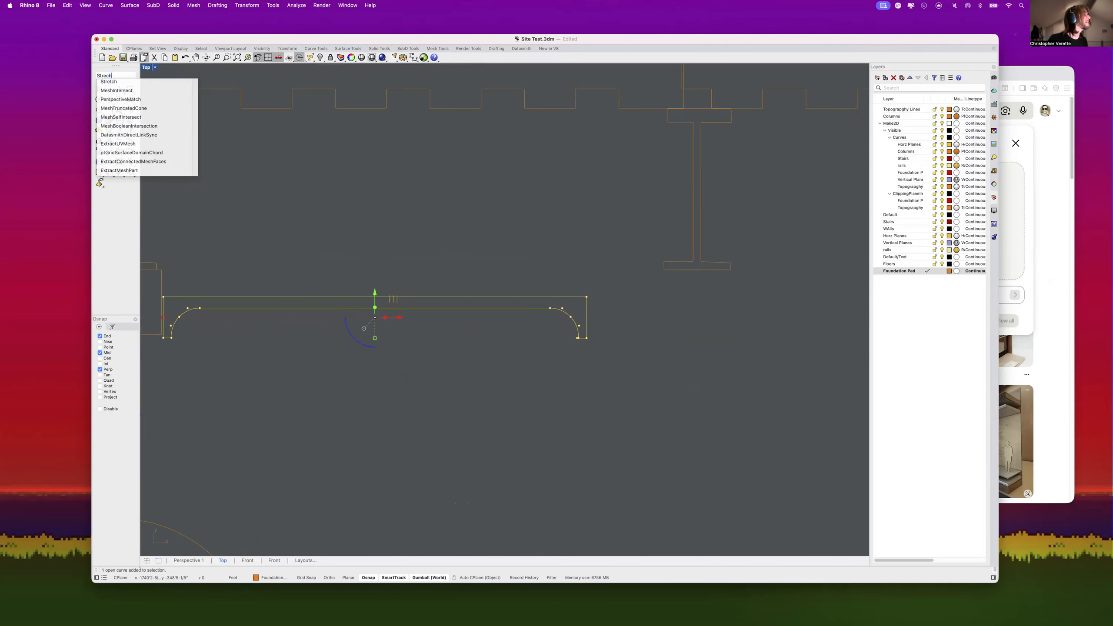
key(Escape)
click(579, 325)
drag(578, 325, 688, 327)
key(super+z)
key(Escape)
mouse_move(603, 375)
mouse_down()
mouse_move(522, 271)
mouse_move(619, 366)
mouse_up()
key(Escape)
click(543, 298)
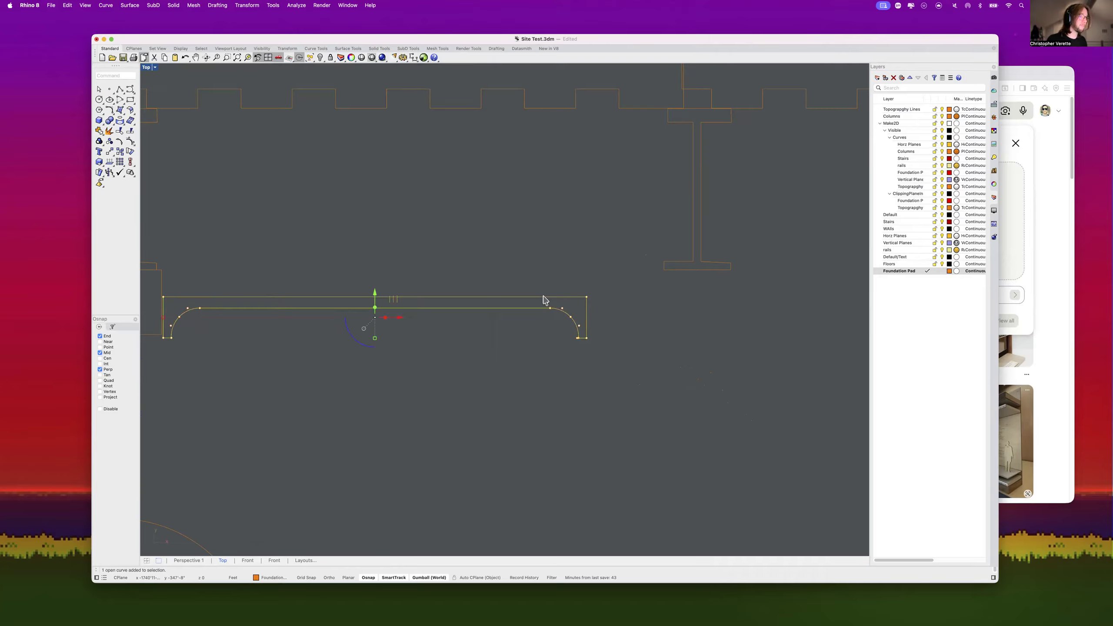
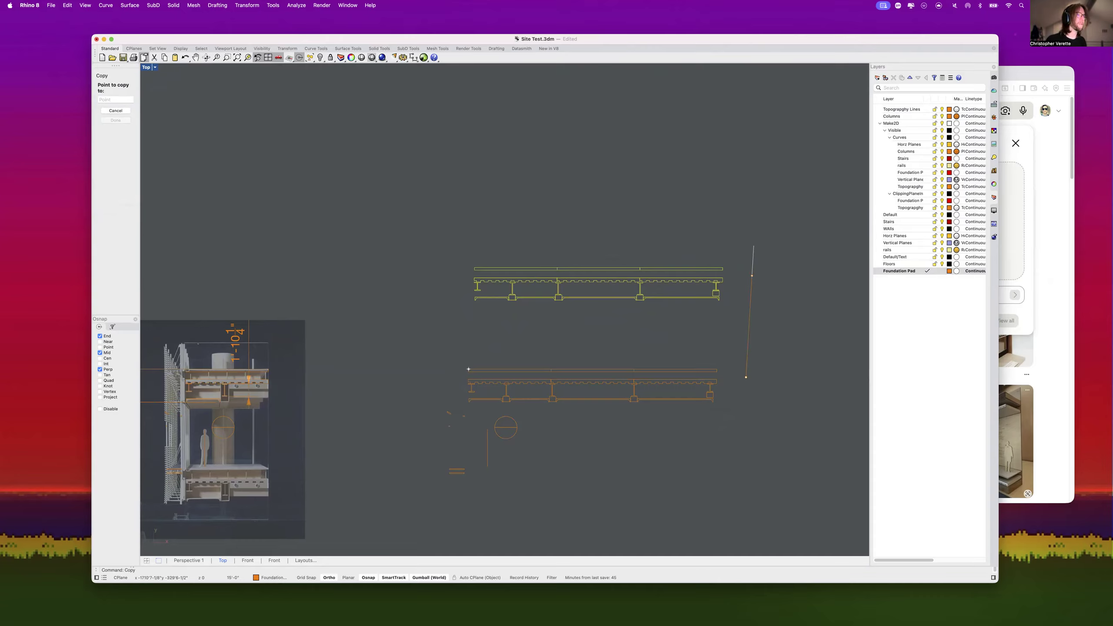
Step: Place the copy of the complete three-bay floor assembly 15'-0" directly above the original and clear the selection
shift+click(759, 165)
key(Escape)
key(Escape)
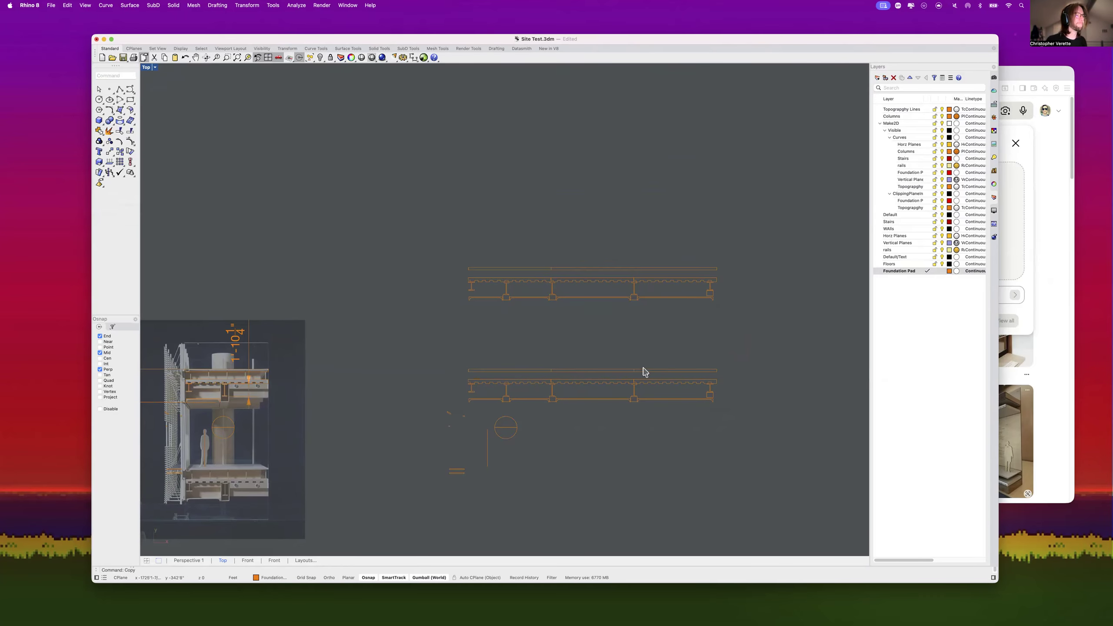
Step: Delete the circle's horizontal diameter line and the vertical line beside the circle
right_drag(568, 468, 643, 405)
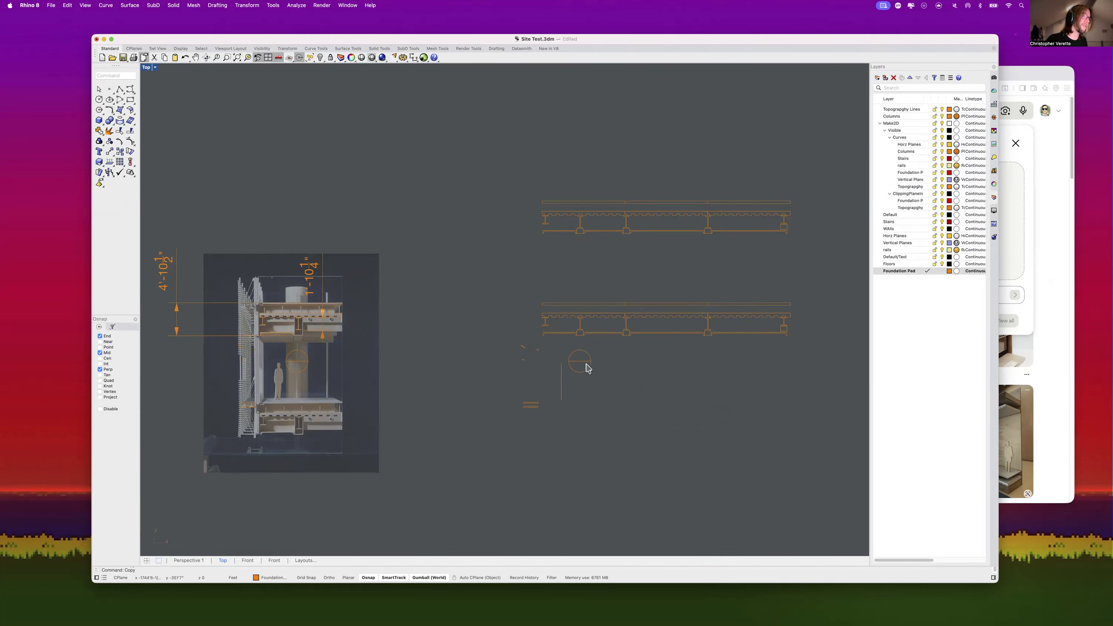
scroll(583, 364, up, 5)
click(483, 368)
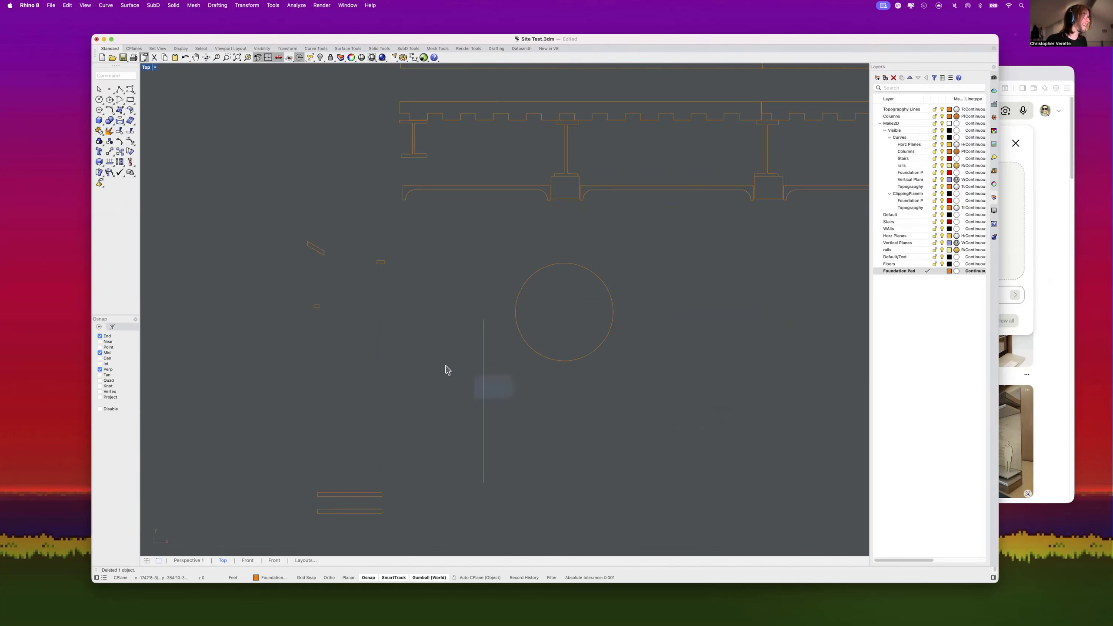
key(Delete)
Step: Start a rectangular array of the slanted facade louver with counts of 1 in X, 20 in Y and 1 in Z
scroll(367, 278, down, 3)
scroll(410, 266, up, 4)
click(412, 282)
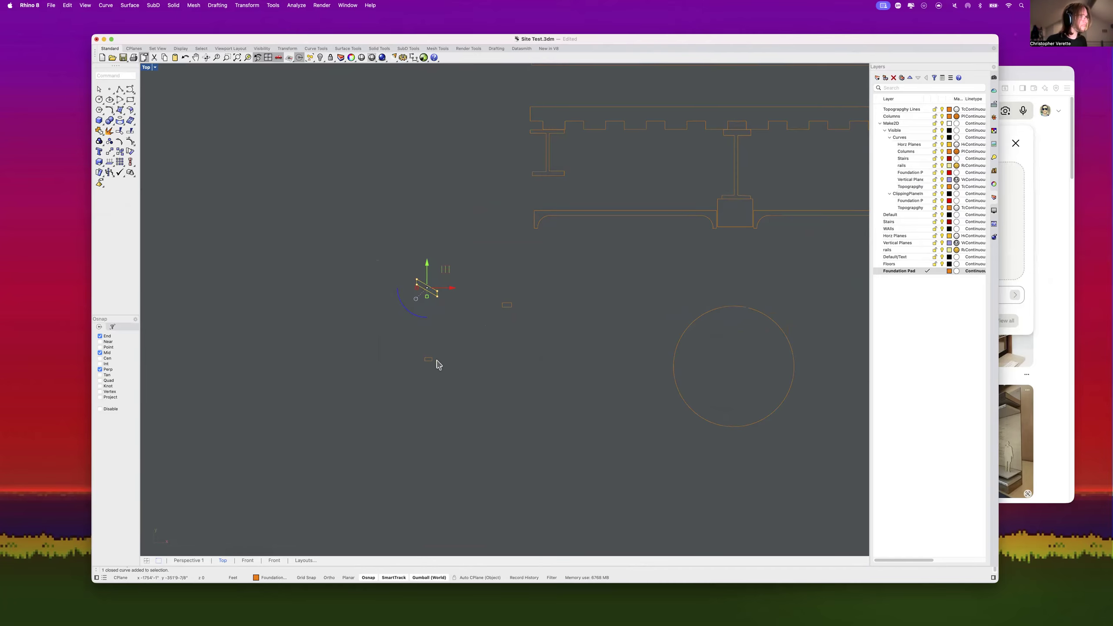
text(array)
key(Return)
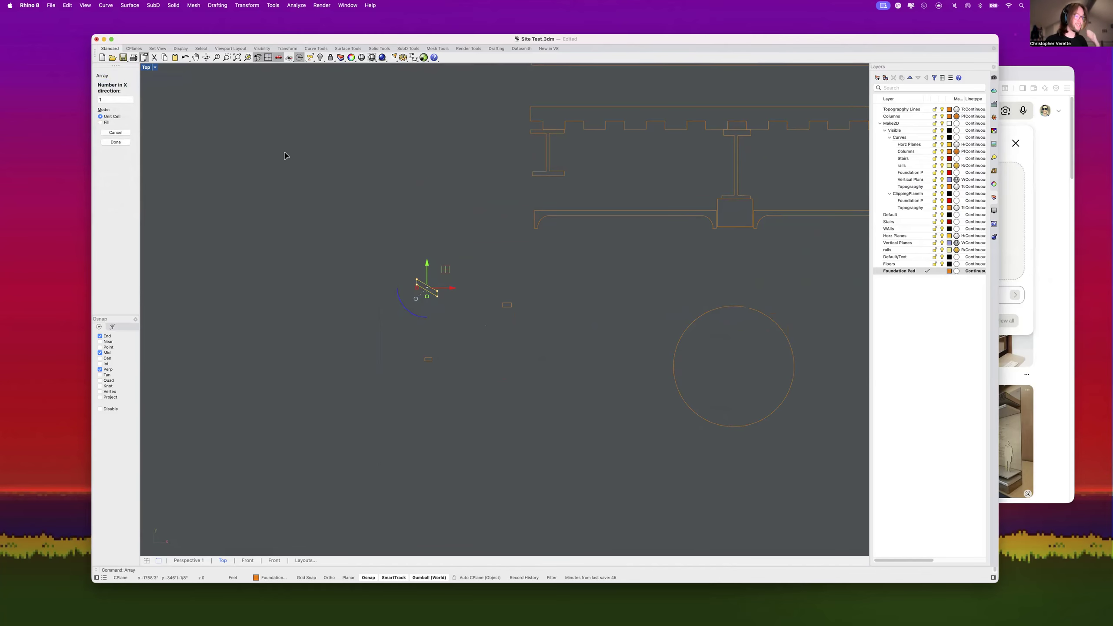
key(Return)
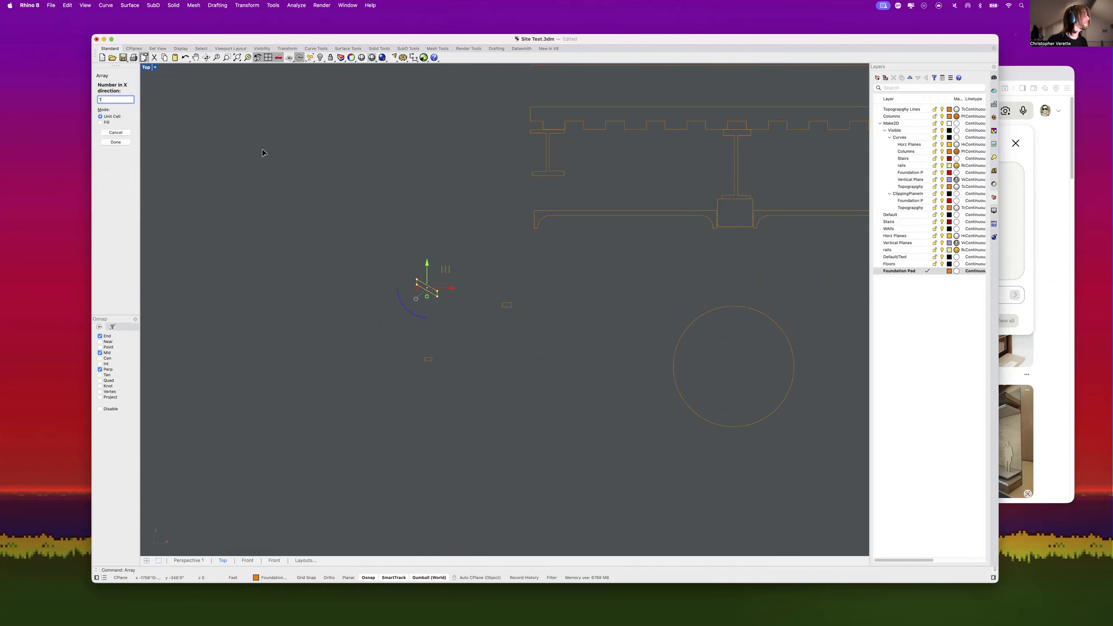
click(114, 99)
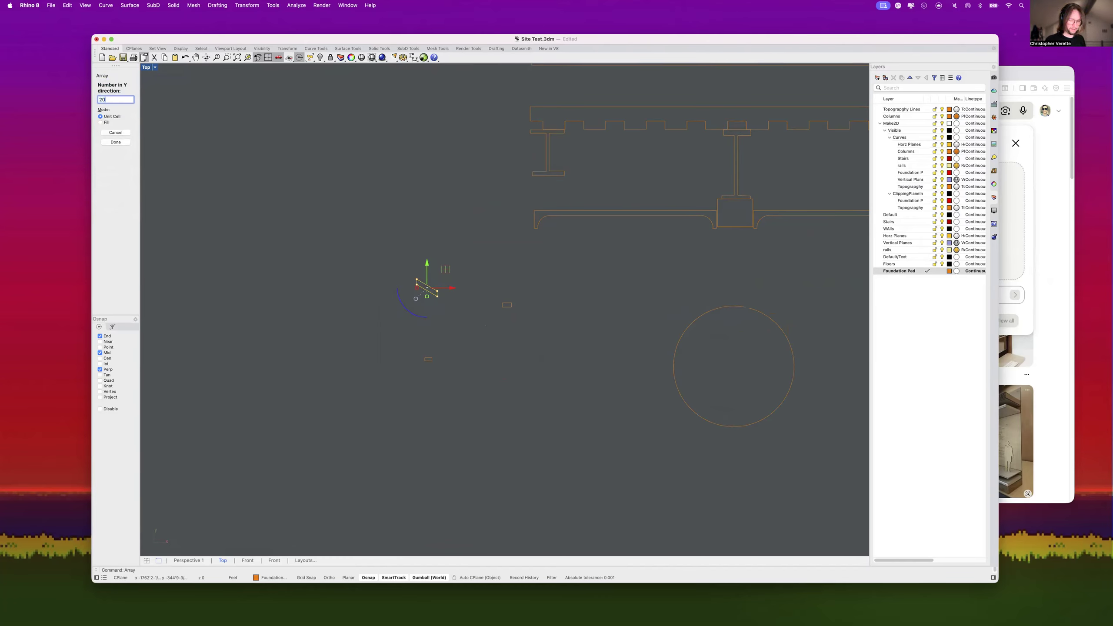
key(Return)
click(113, 100)
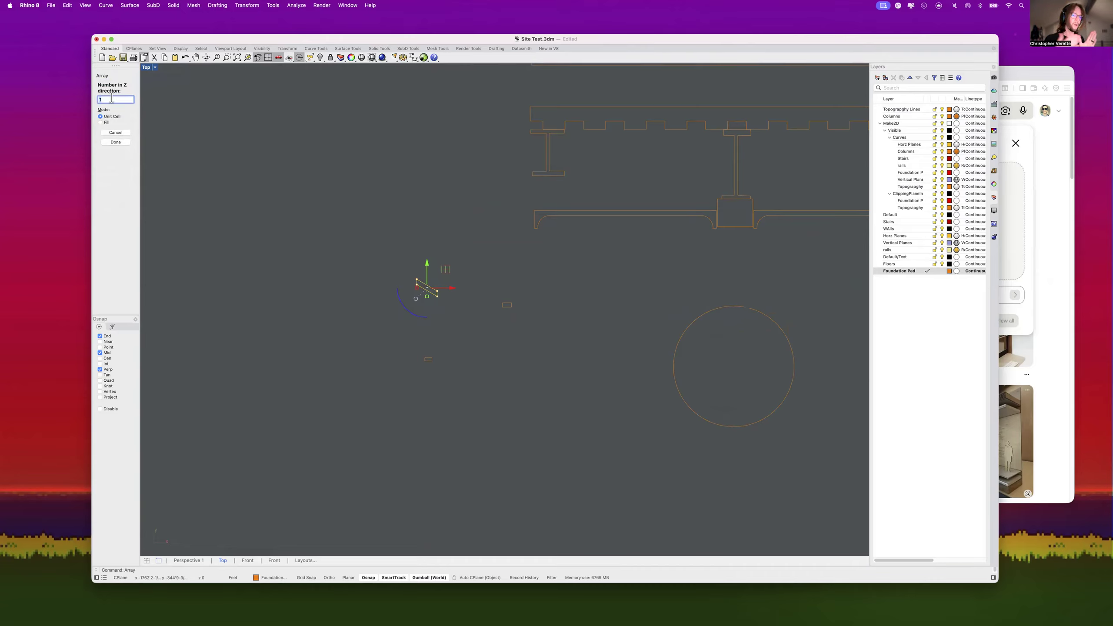
key(Return)
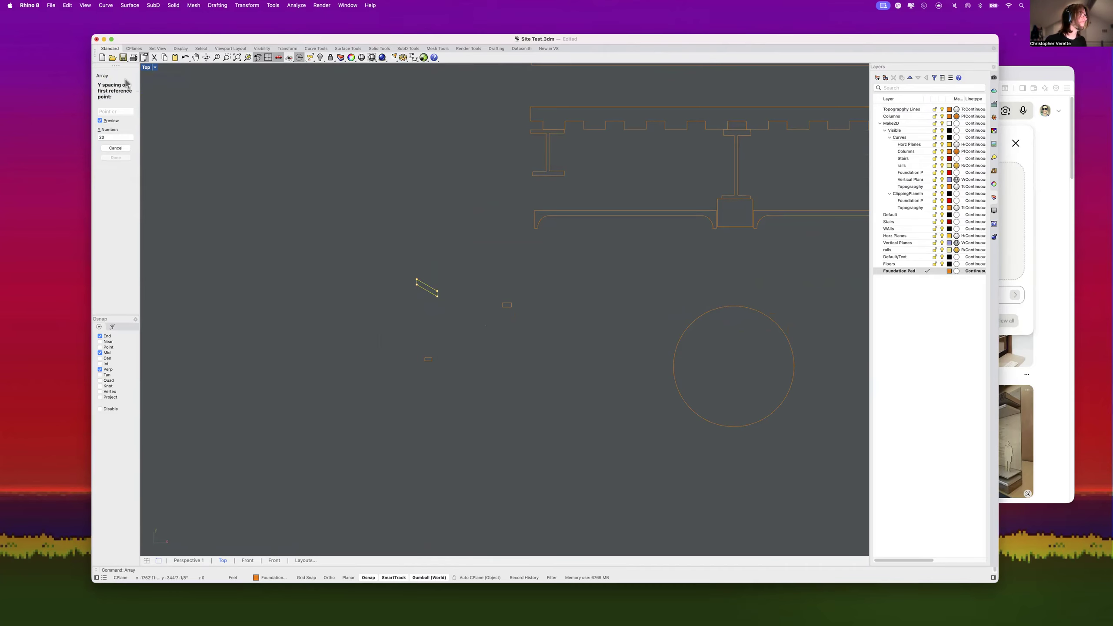
Step: Space the arrayed louvers 4.5" apart upward and finish the array
scroll(467, 196, down, 2)
click(461, 280)
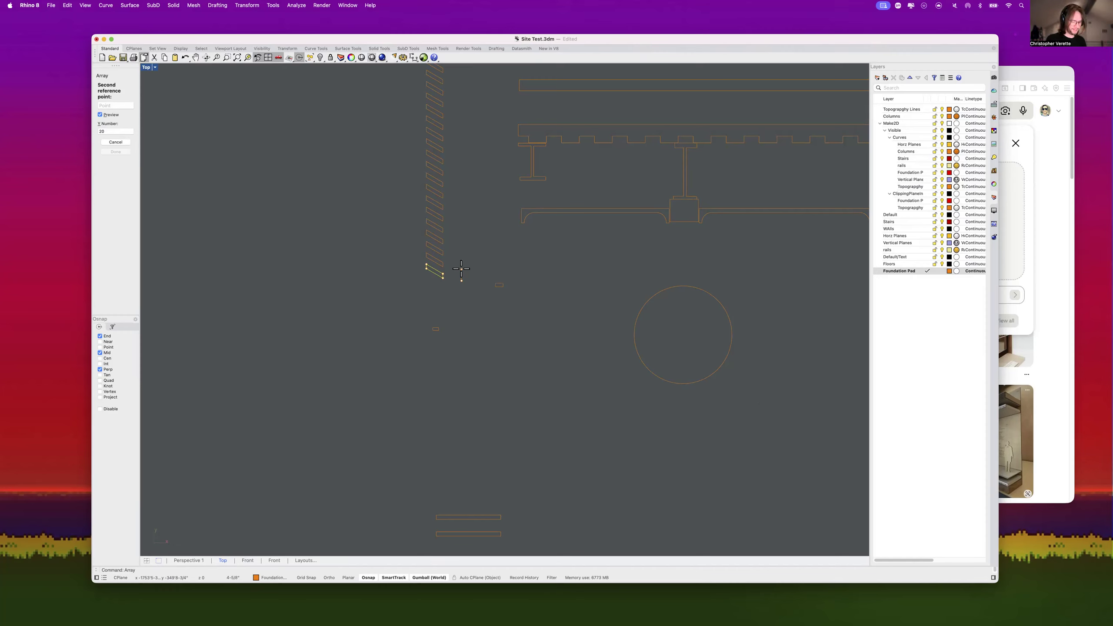
text(4.5")
key(Return)
key(Return)
scroll(486, 254, down, 5)
scroll(471, 227, up, 4)
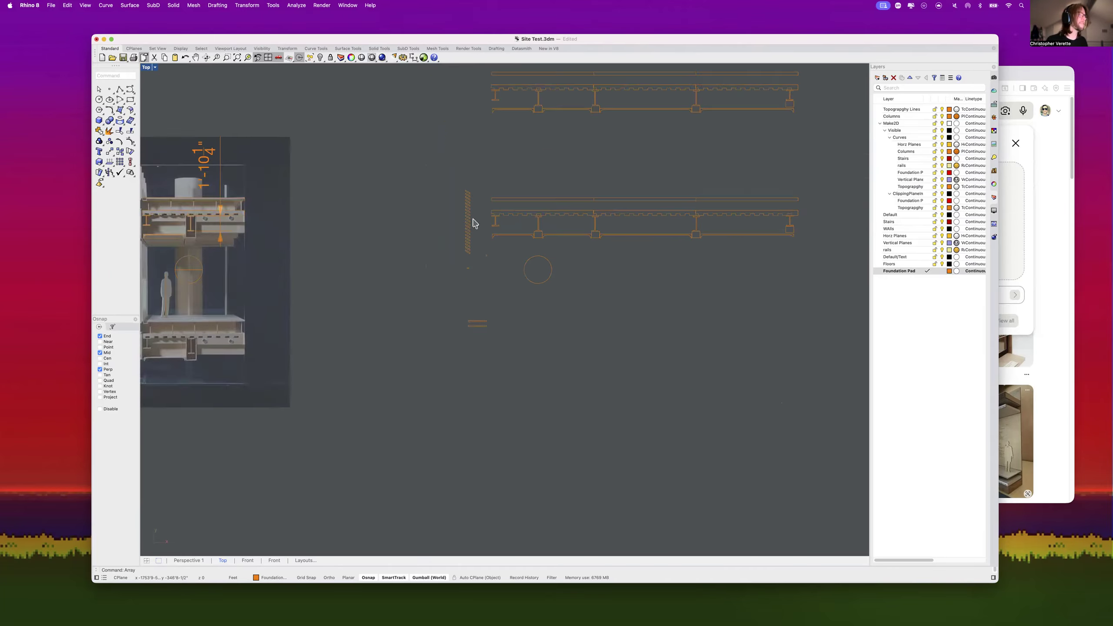
drag(418, 163, 491, 400)
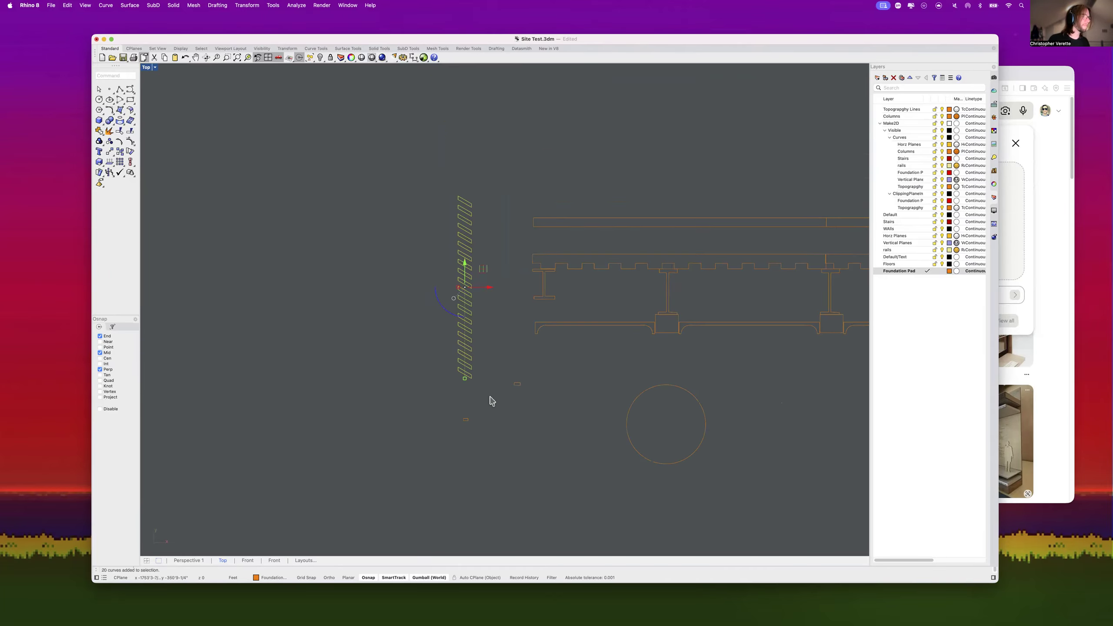
text(copy)
key(Return)
key(Escape)
key(Escape)
Step: Mirror the stack of 20 louvers upward across a horizontal axis just above its top piece, keeping the original
drag(430, 176, 492, 400)
text(mirror)
key(Return)
scroll(467, 176, up, 5)
click(451, 259)
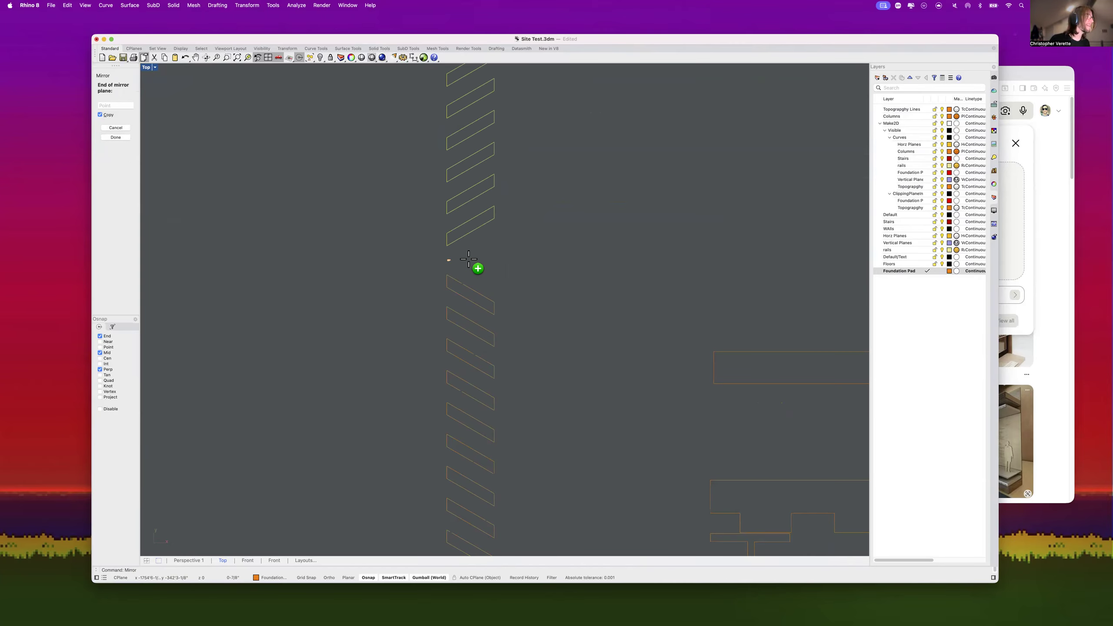
click(523, 267)
scroll(522, 268, down, 5)
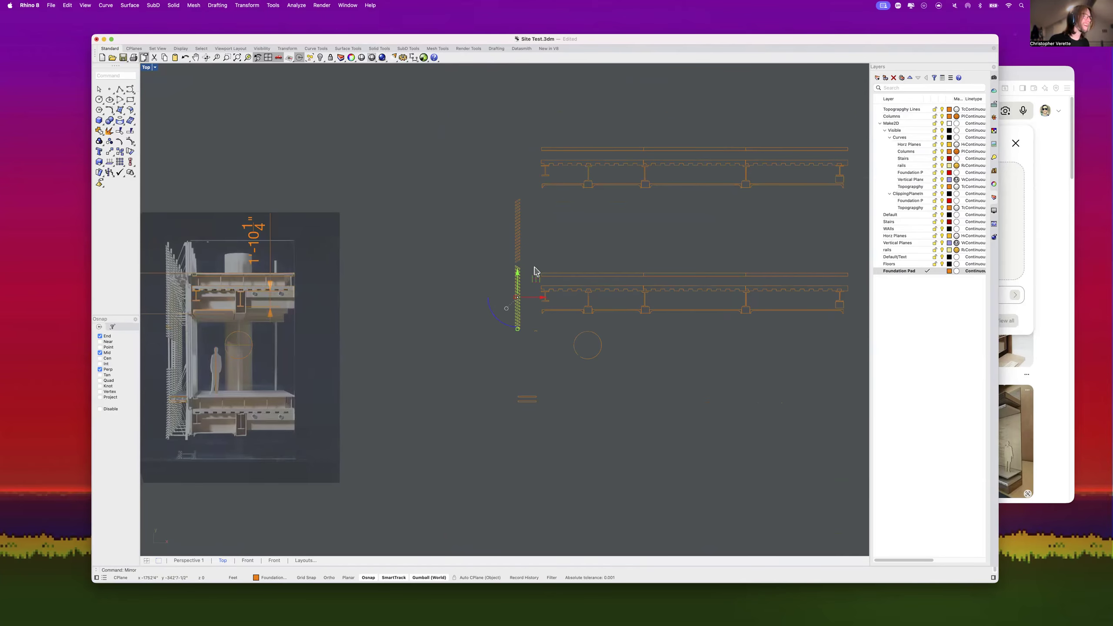
Step: Copy the mirrored pair of louver stacks straight up so the facade continues above the upper floor, then clear the selection
scroll(526, 263, up, 3)
scroll(525, 262, down, 5)
drag(490, 163, 524, 350)
text(copy)
key(Return)
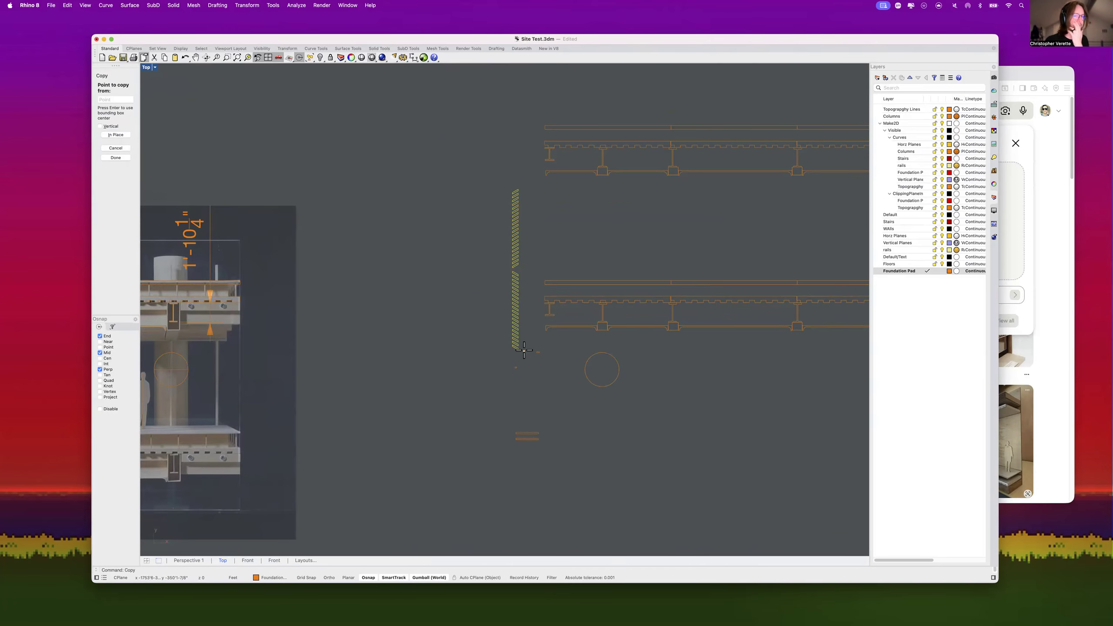
click(515, 347)
scroll(504, 145, up, 6)
scroll(503, 103, down, 6)
right_drag(501, 110, 502, 220)
scroll(500, 213, up, 8)
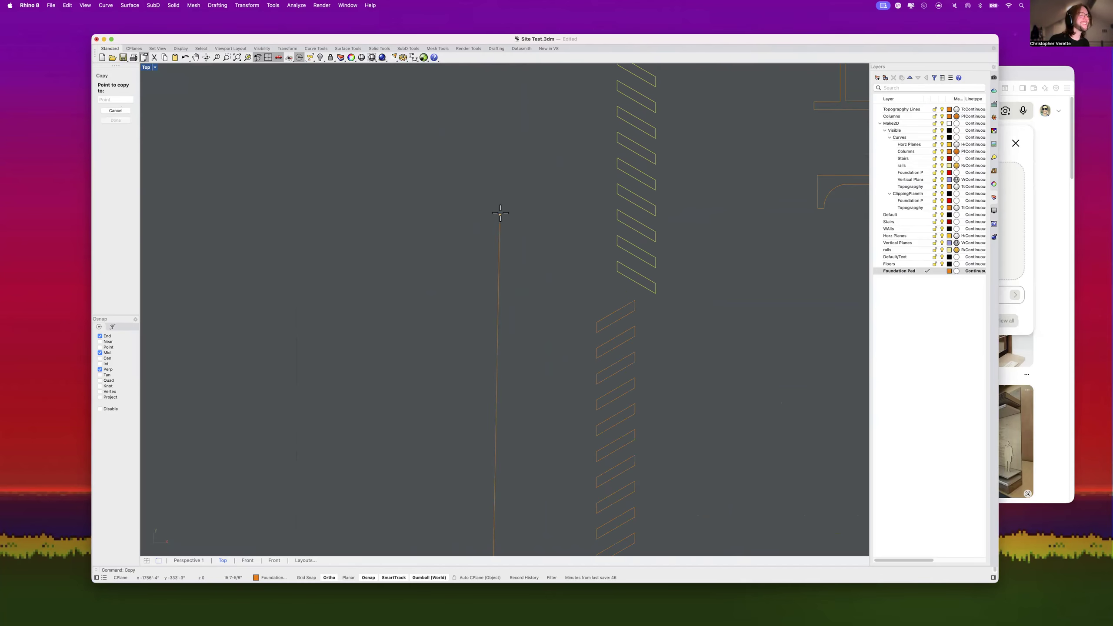
shift+click(499, 211)
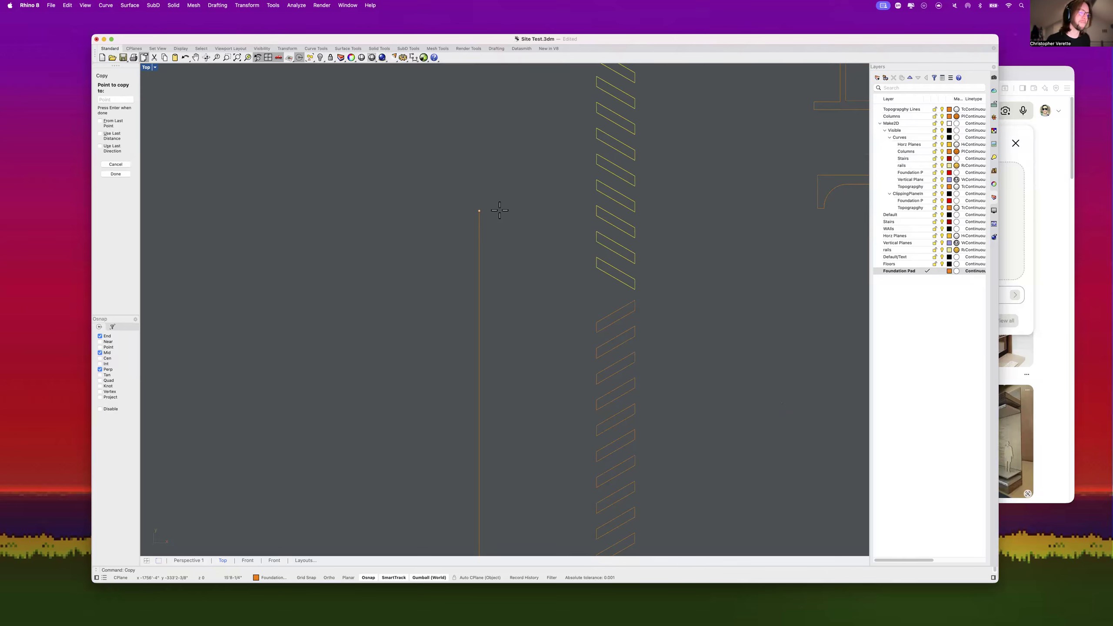
scroll(574, 230, down, 8)
scroll(640, 251, down, 4)
mouse_move(615, 254)
right_down()
mouse_move(507, 246)
mouse_move(527, 246)
right_up()
key(Return)
click(565, 248)
Step: Examine the louvered facade and its supports in the reference section image and compare them with the linework
scroll(547, 234, up, 4)
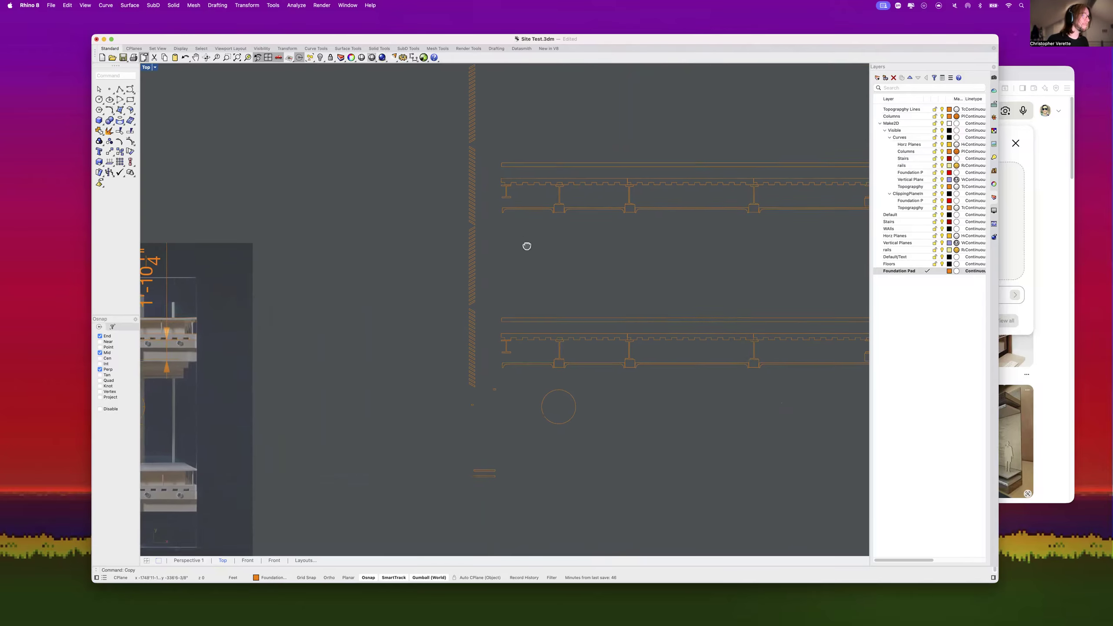
scroll(505, 375, up, 6)
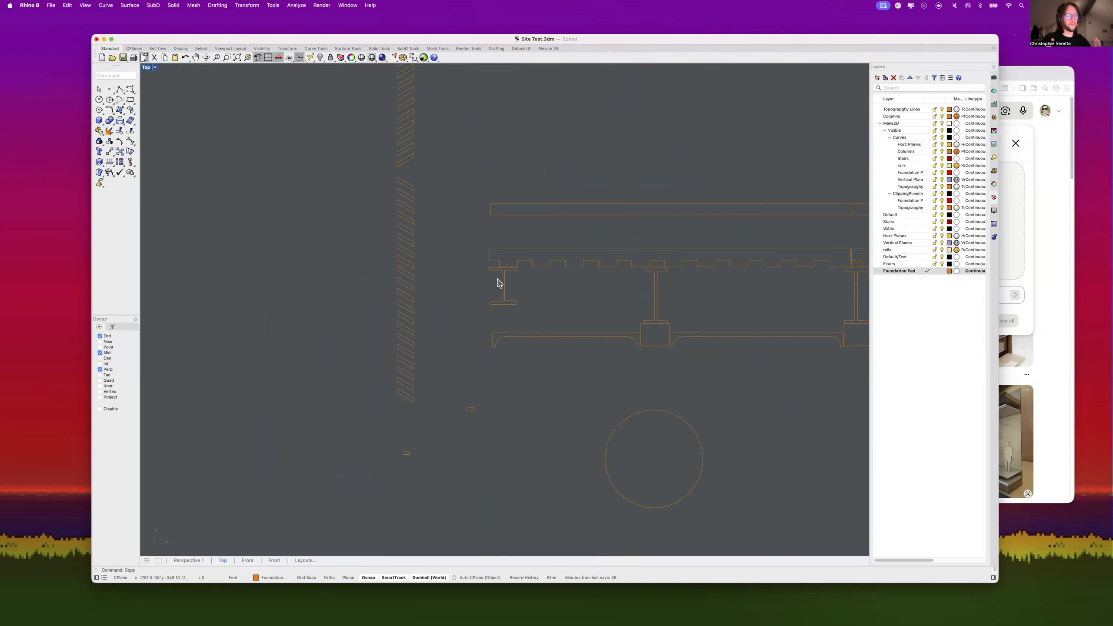
scroll(553, 385, down, 6)
drag(466, 251, 745, 361)
scroll(591, 398, up, 5)
scroll(337, 365, up, 5)
shift+drag(363, 384, 292, 334)
scroll(400, 371, down, 8)
scroll(390, 366, down, 10)
right_drag(341, 387, 854, 377)
scroll(487, 359, up, 14)
scroll(394, 337, up, 10)
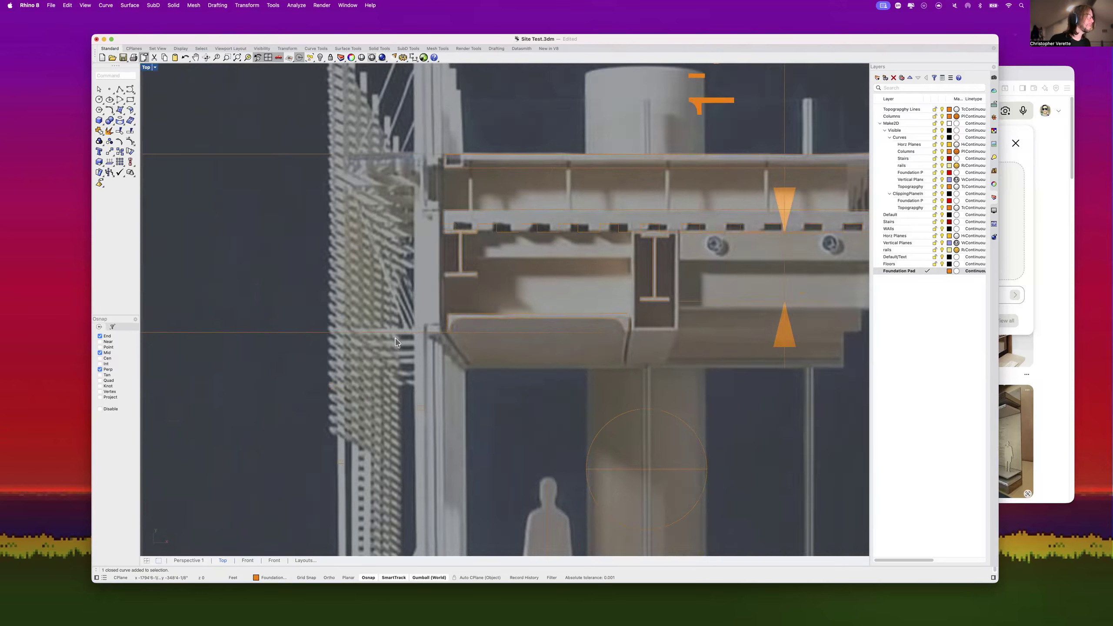
scroll(395, 341, down, 8)
scroll(402, 381, up, 15)
scroll(415, 413, down, 6)
scroll(438, 282, up, 10)
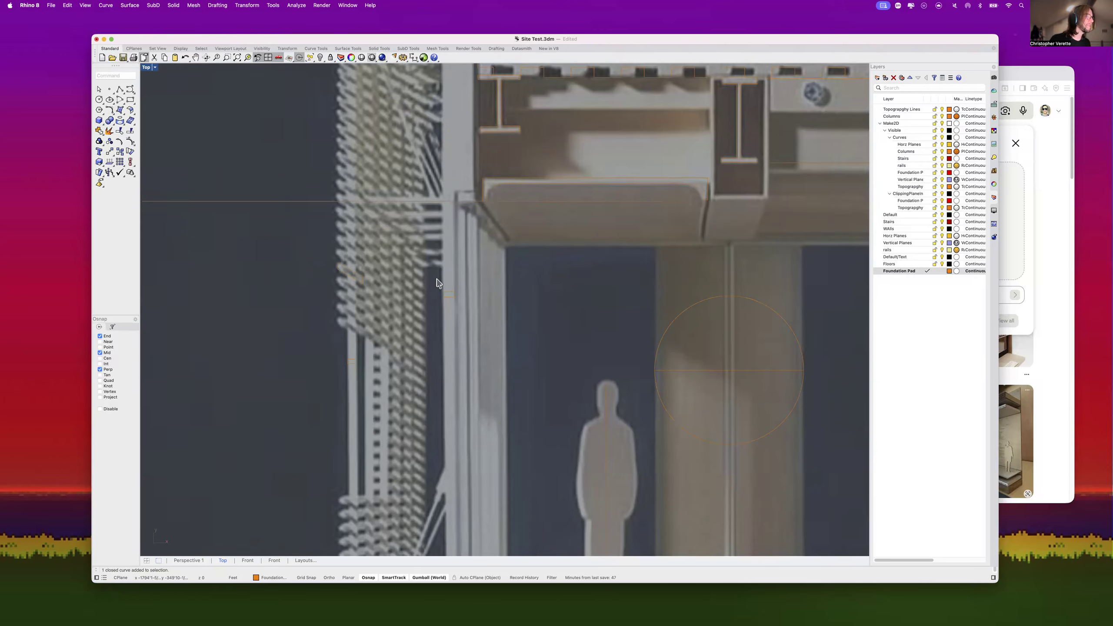
scroll(422, 347, down, 12)
right_drag(772, 382, 547, 395)
drag(769, 360, 402, 111)
click(658, 412)
text(polyline)
key(Return)
click(490, 466)
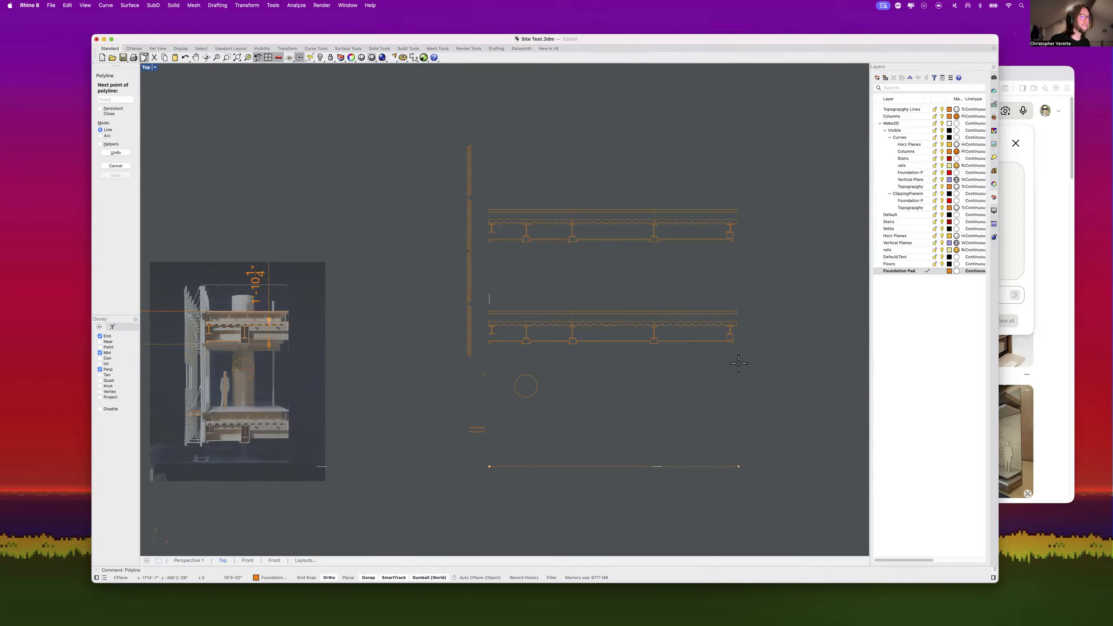
key(F8)
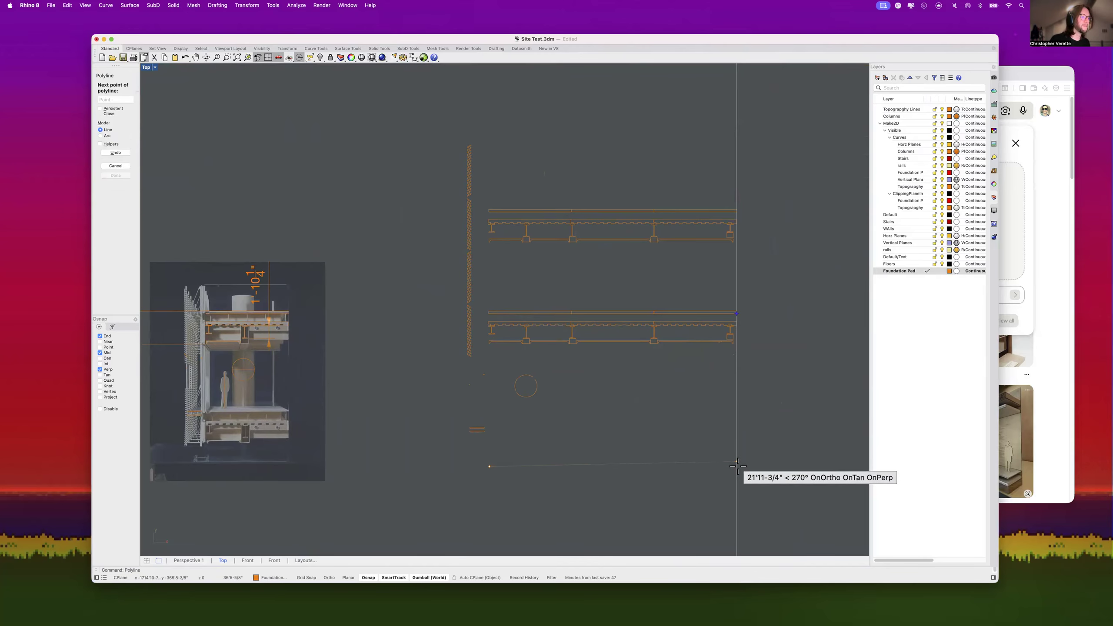
click(737, 466)
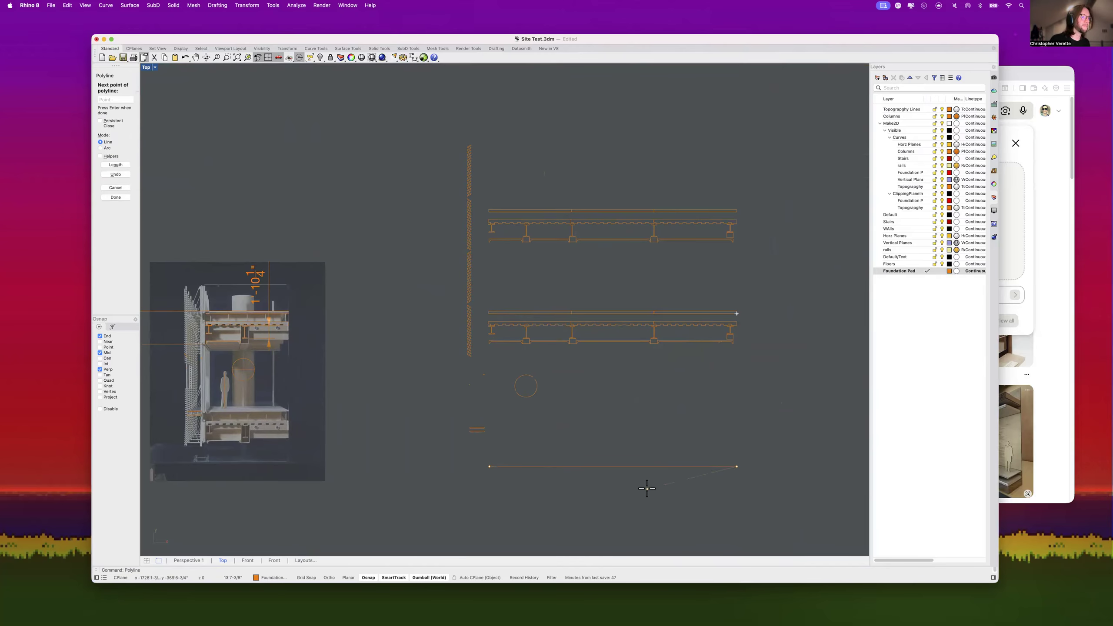
scroll(738, 497, up, 4)
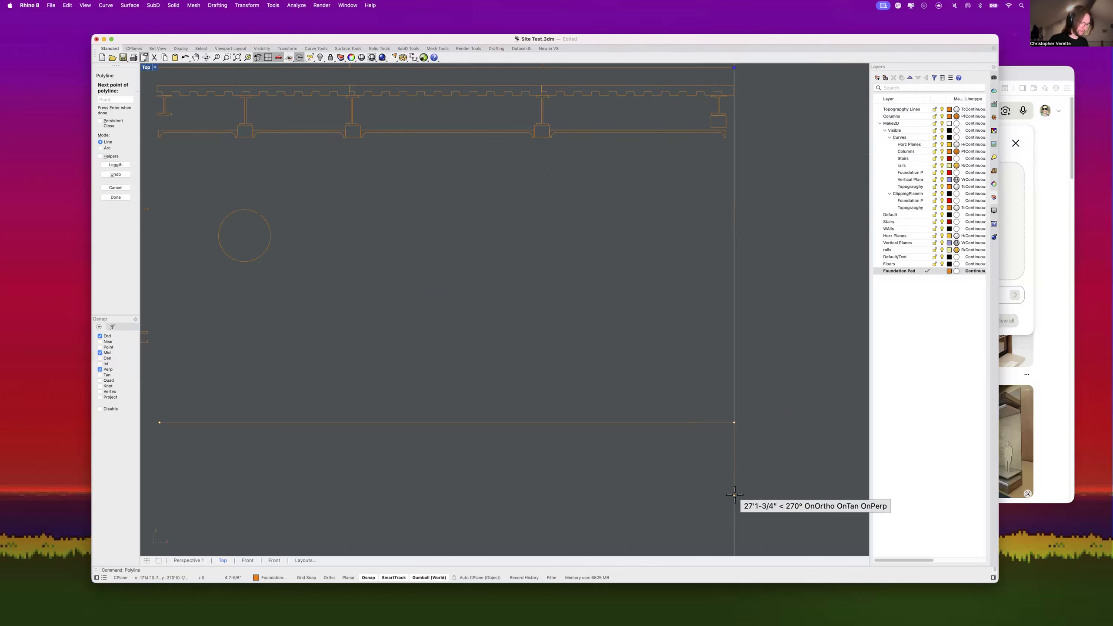
text(36)
key(Return)
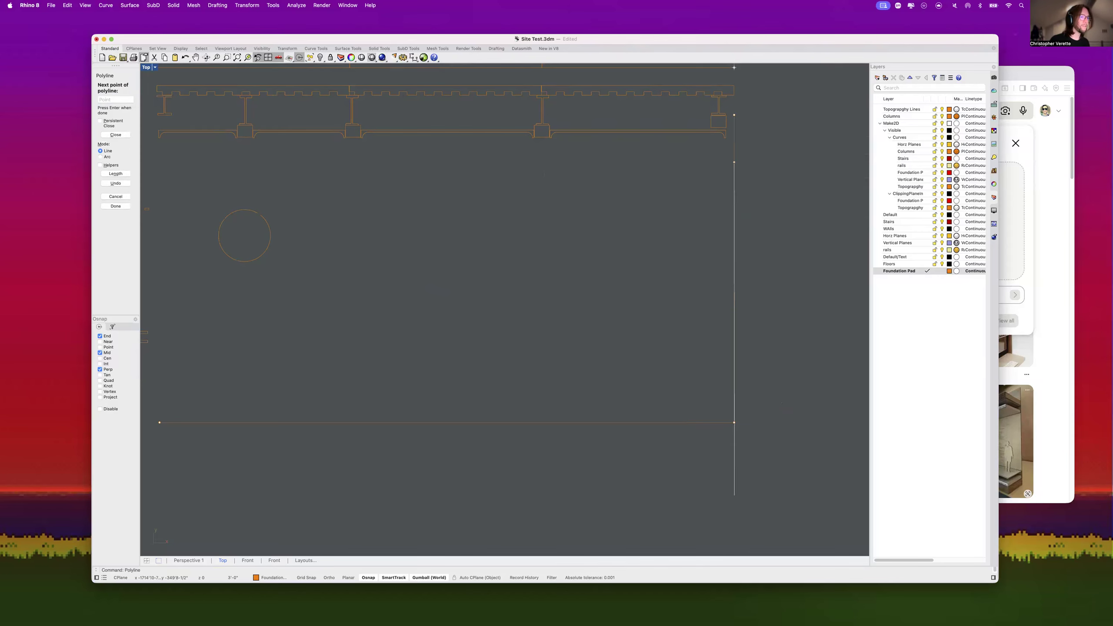
key(Escape)
scroll(765, 396, down, 10)
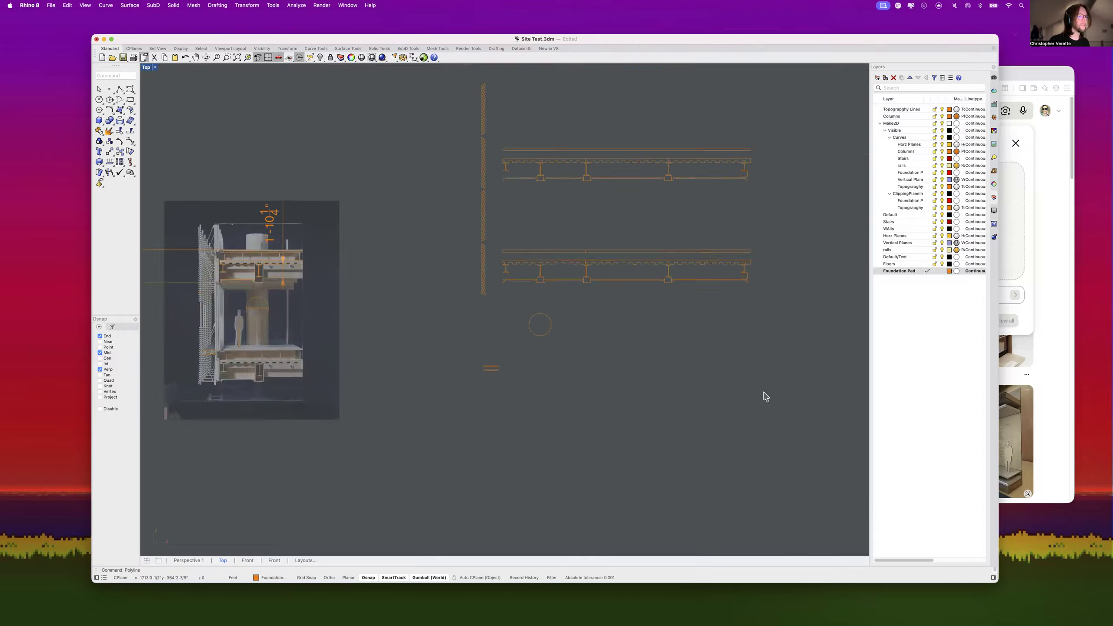
Step: Draw a straight polyline along the top edge of the lower level's toothed slab, from its first bay's outer corner to its last
key(Return)
scroll(619, 285, up, 4)
scroll(570, 276, up, 2)
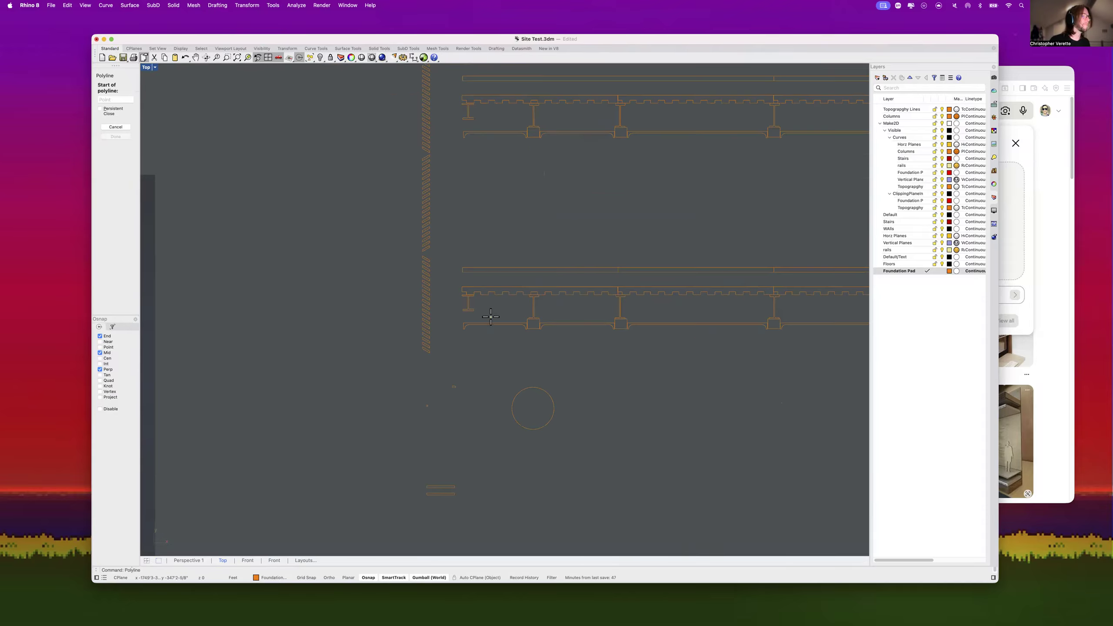
scroll(450, 313, up, 4)
click(490, 232)
scroll(491, 232, down, 3)
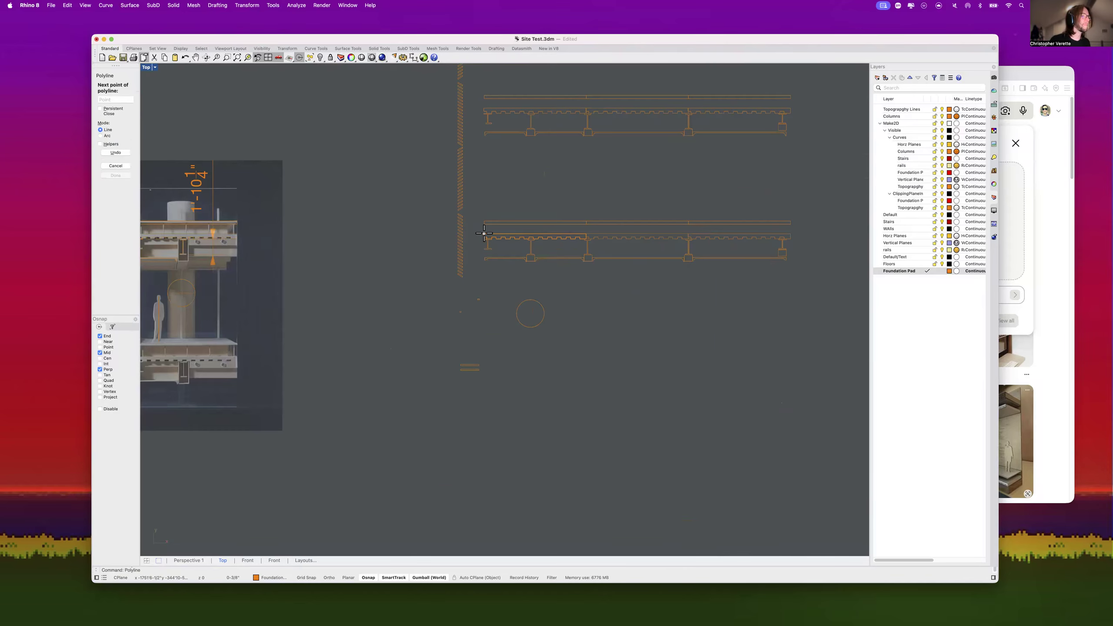
scroll(781, 230, up, 2)
click(762, 220)
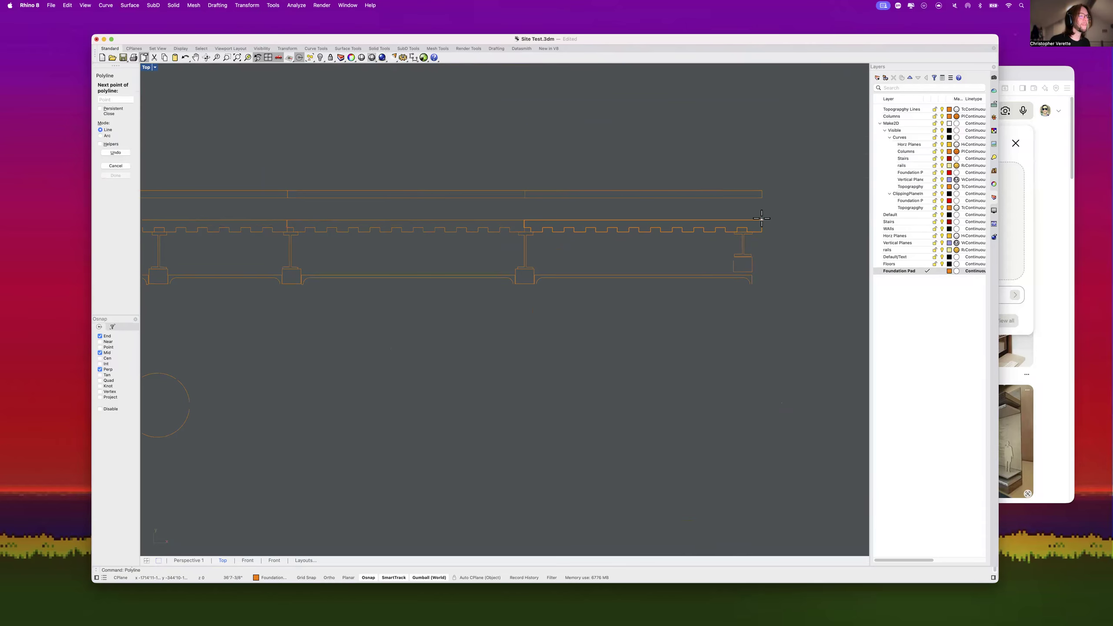
key(Return)
Step: Try hiding the toothed slab curves around the last bay joint of the lower level, then undo the hiding
click(731, 220)
click(702, 220)
click(800, 225)
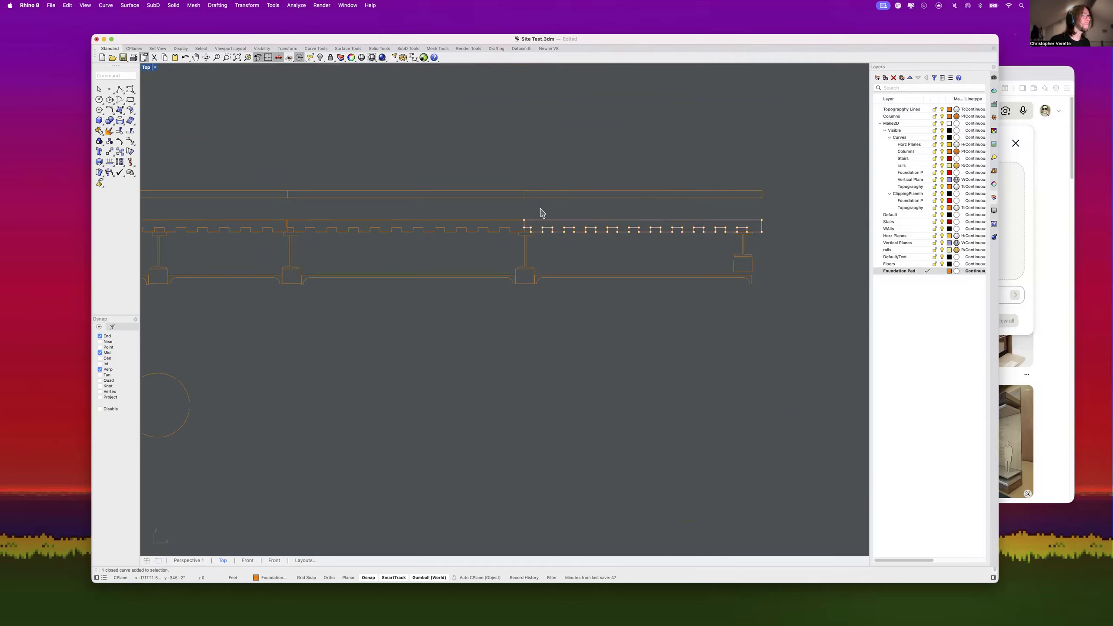
click(507, 211)
scroll(497, 207, up, 5)
click(553, 258)
click(561, 241)
scroll(601, 263, up, 5)
drag(585, 321, 476, 294)
key(super+h)
scroll(487, 303, down, 10)
click(563, 226)
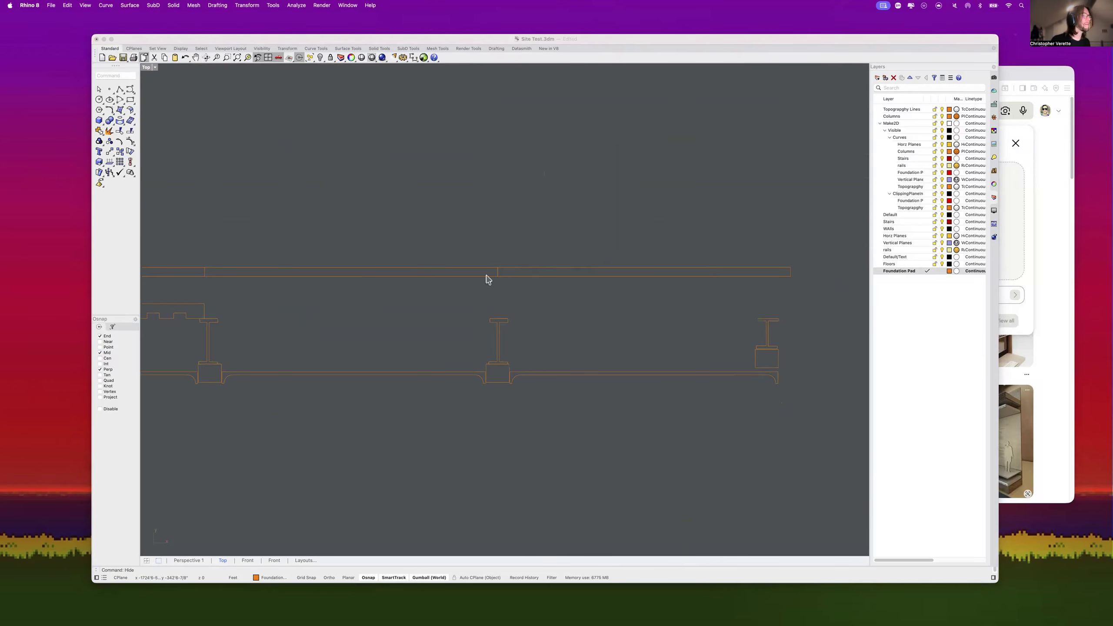
key(super+z)
Step: Draw a line along the full top edge of the lower level's raised floor, from one end to the other
click(547, 268)
click(538, 267)
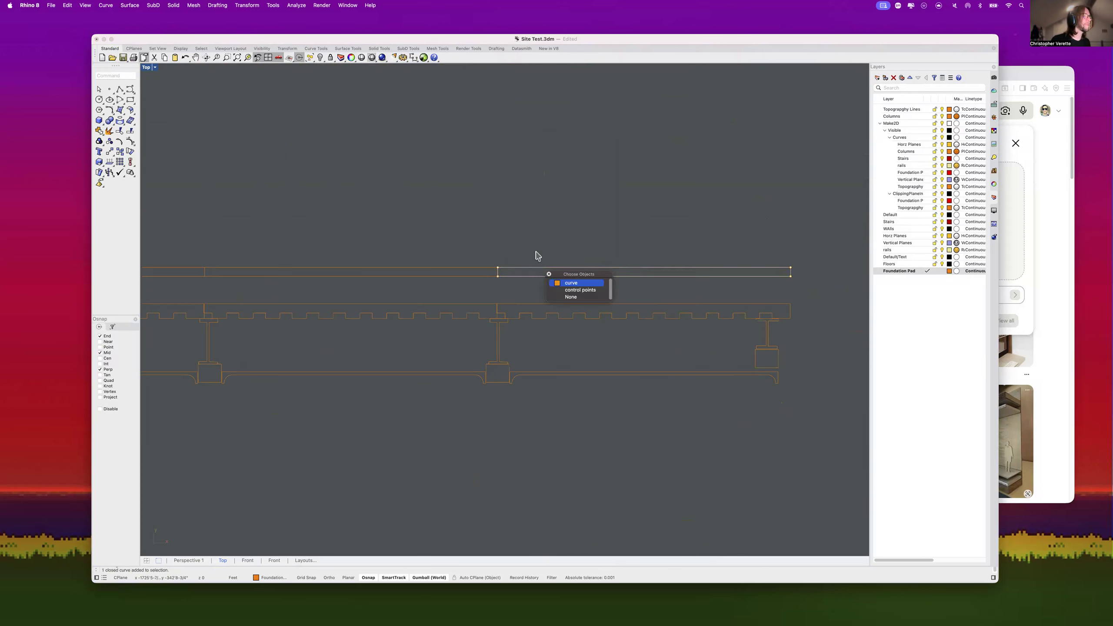
click(578, 290)
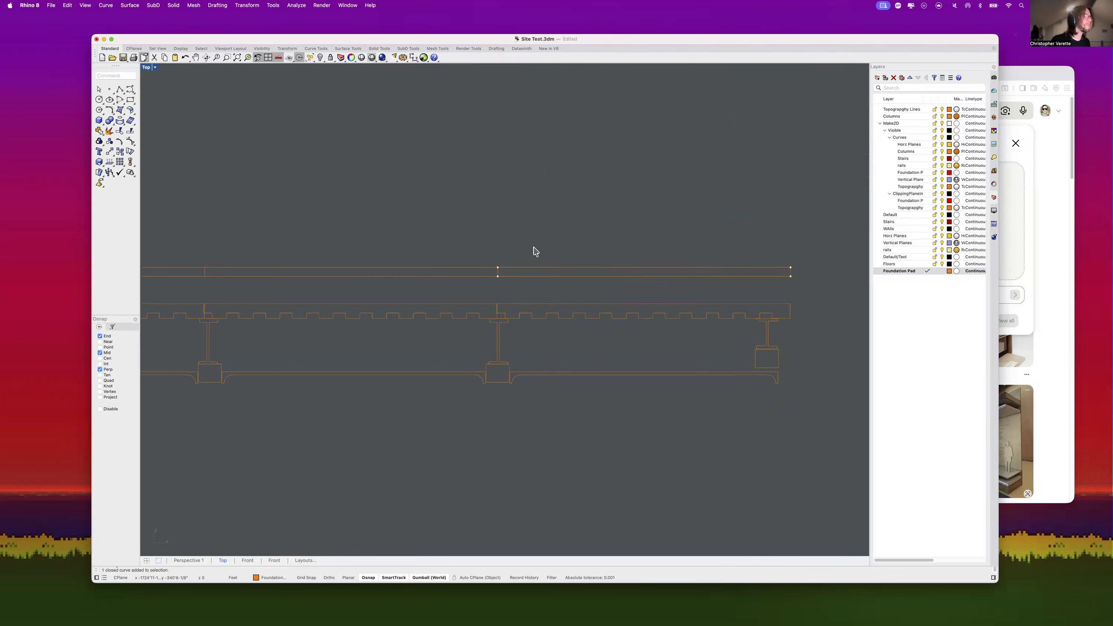
scroll(535, 219, down, 4)
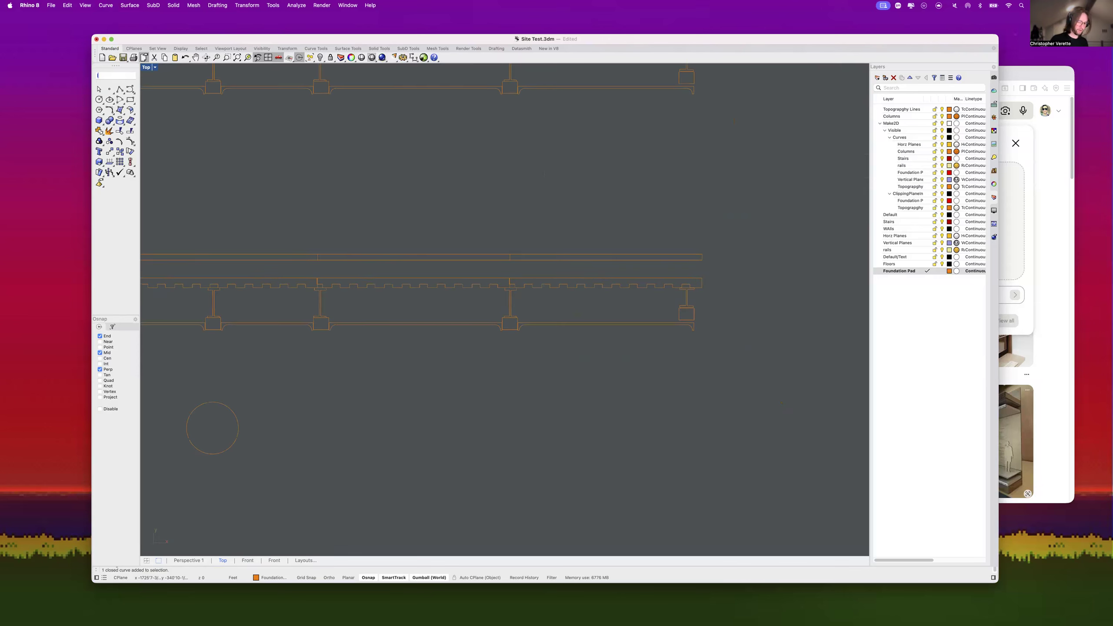
text(line)
key(Return)
click(702, 255)
click(701, 259)
scroll(701, 260, down, 5)
scroll(503, 286, up, 10)
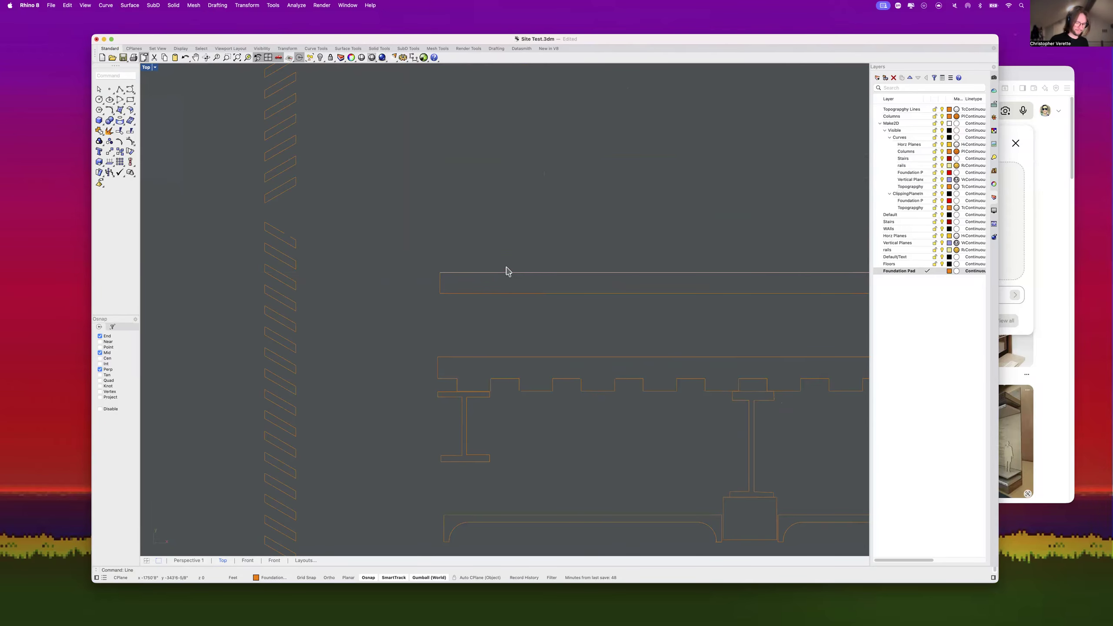
Step: Move the new full-length line straight down to below the circle and clear the selection
click(508, 268)
scroll(508, 267, down, 1)
text(m)
key(Return)
click(503, 200)
scroll(504, 200, down, 12)
scroll(504, 200, up, 12)
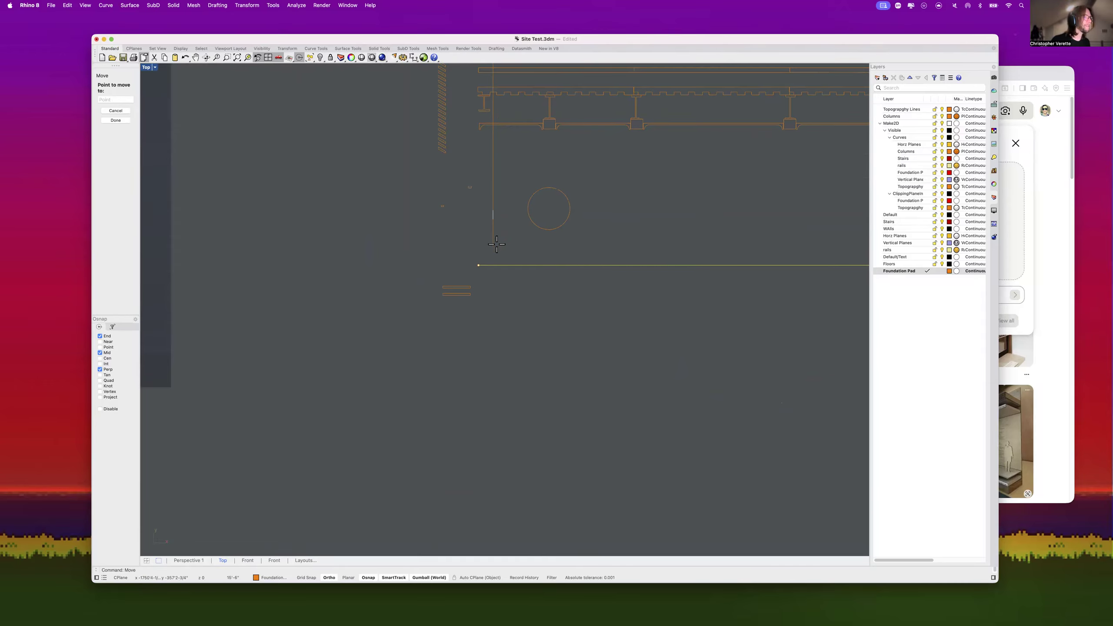
click(508, 258)
right_drag(569, 292, 467, 359)
click(466, 360)
Step: Offset the full-length line below the circle 2 feet downward as the base's lower edge
click(455, 332)
text(offset)
key(Return)
text(2)
key(Return)
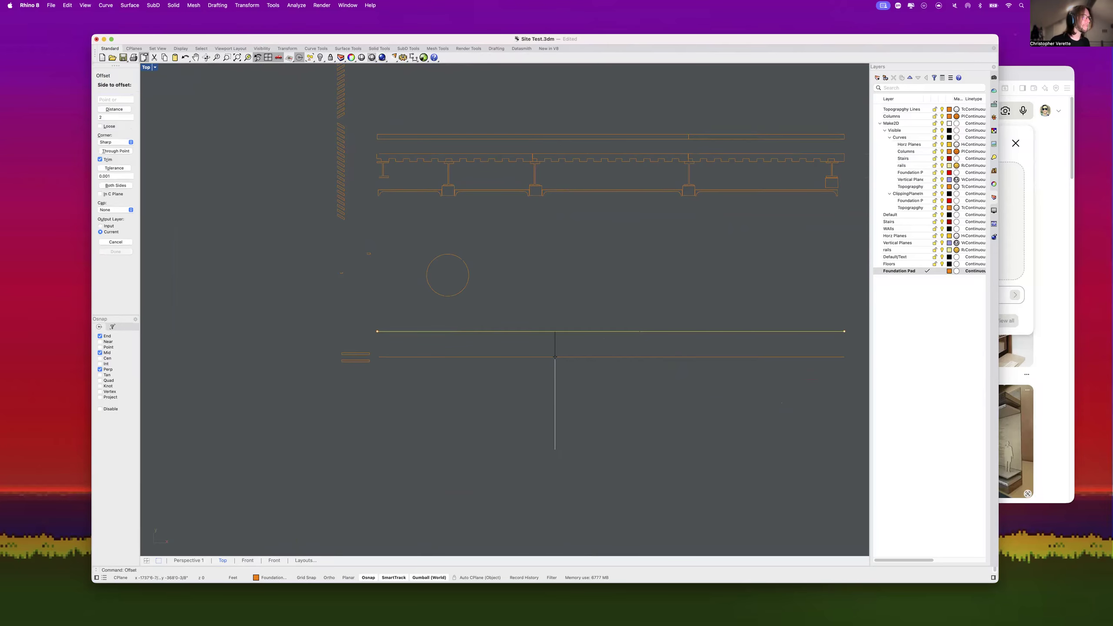
click(561, 436)
key(Escape)
Step: Draw a vertical line joining the left ends of the two long base lines
text(line)
key(Return)
click(378, 331)
click(378, 356)
Step: Copy the base's left end line twice inward to mark the start and end of the sloped haunch
scroll(384, 346, up, 5)
drag(384, 352, 344, 340)
text(copy)
key(Return)
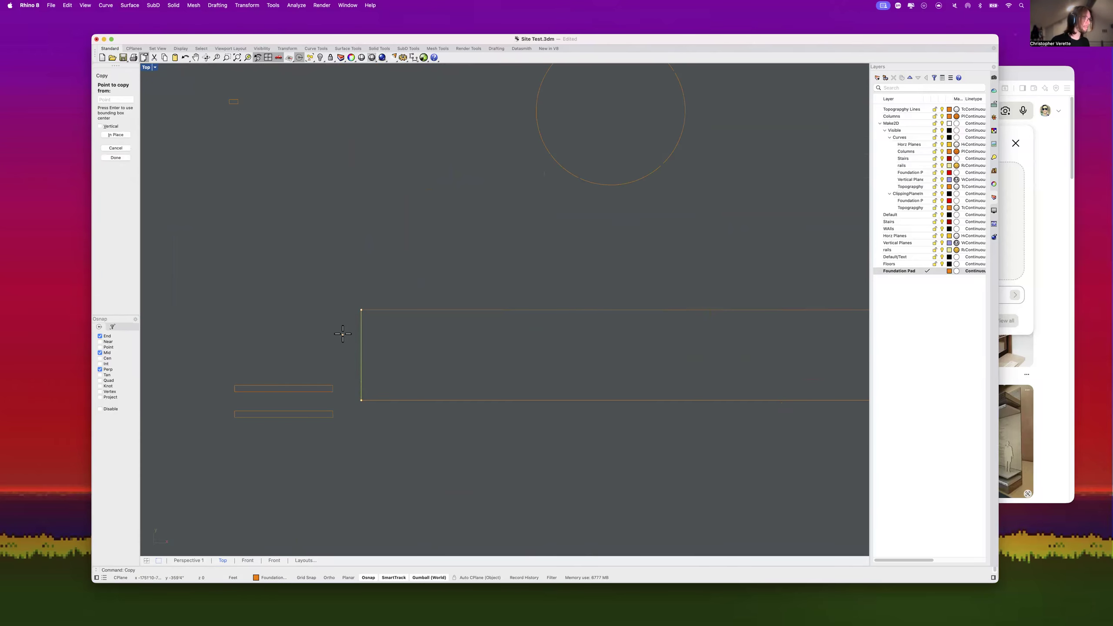
click(430, 360)
click(536, 358)
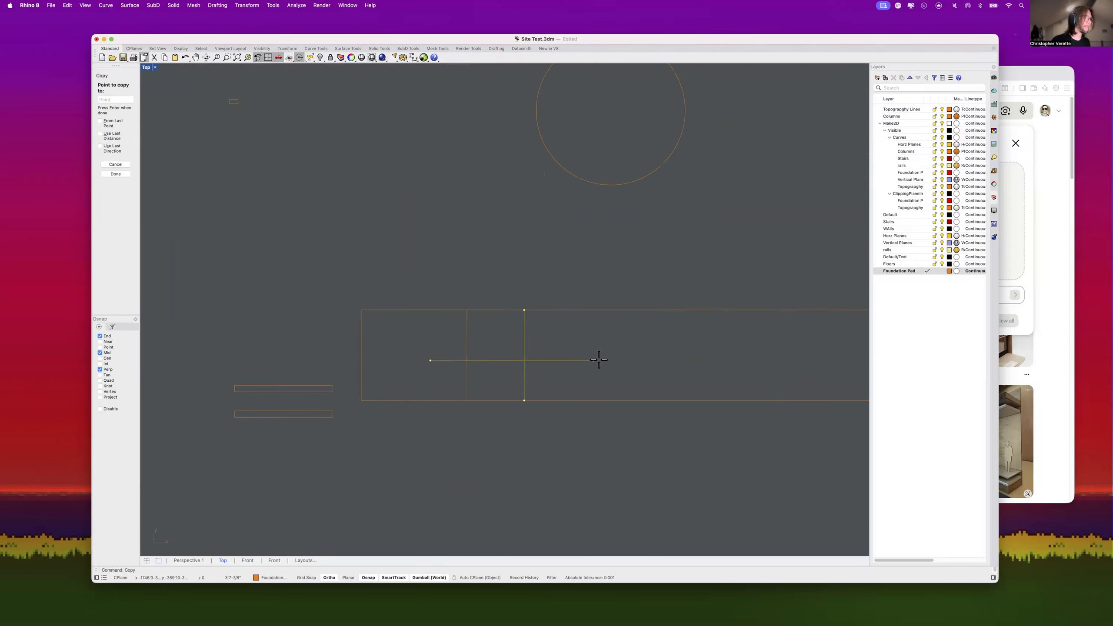
scroll(528, 370, down, 10)
key(Return)
Step: Draw a diagonal polyline from the first inner vertical's lower end to the midpoint of the second inner vertical
scroll(495, 379, up, 8)
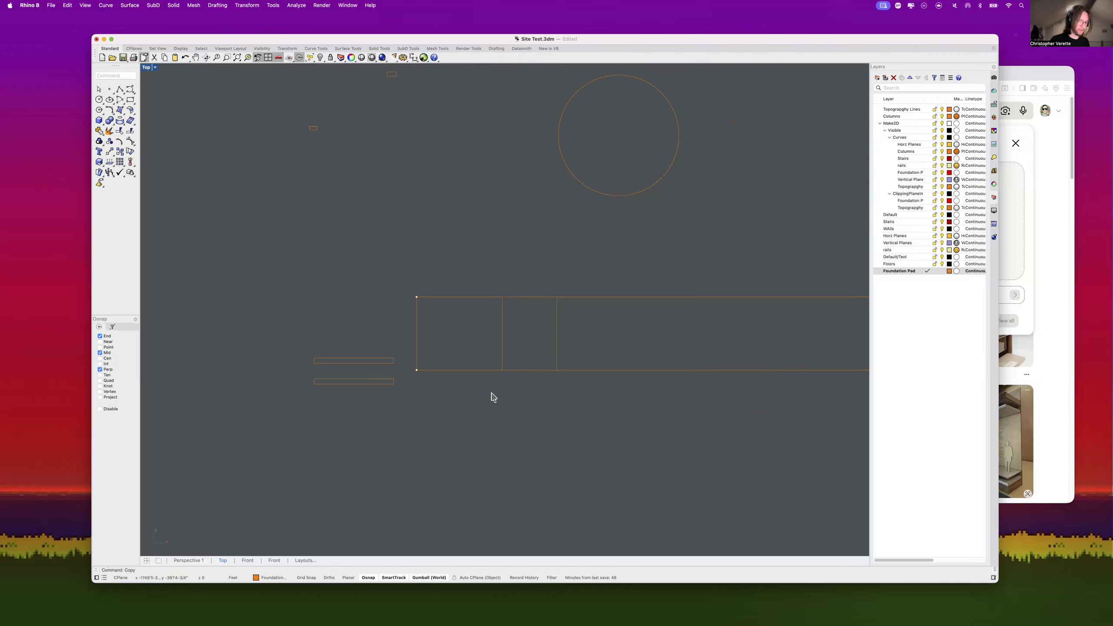
text(l)
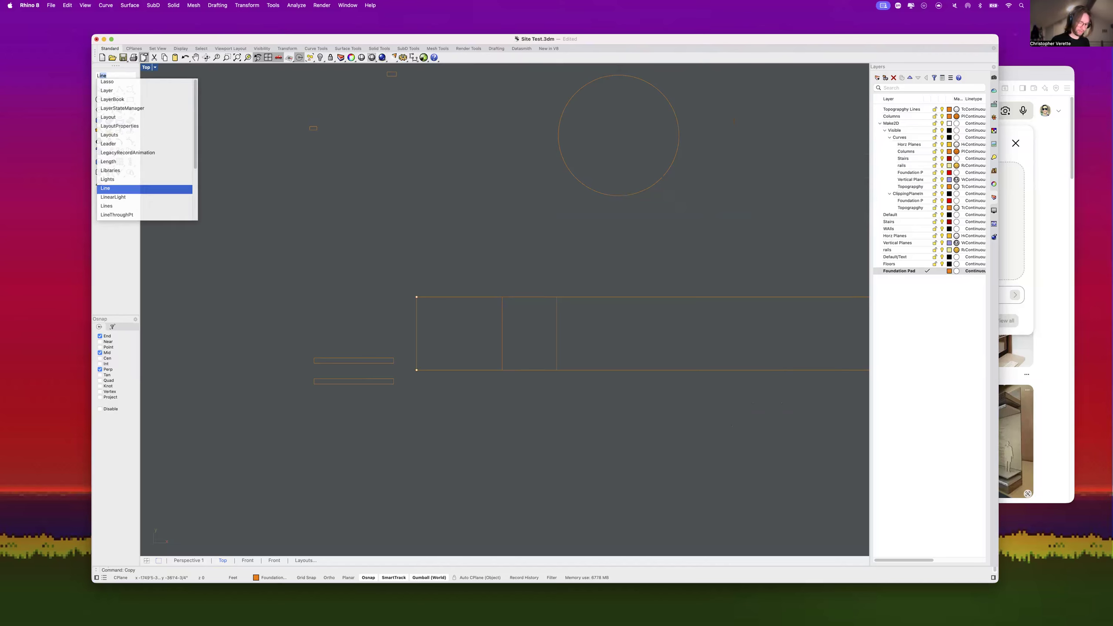
key(Escape)
text(polyline)
key(Return)
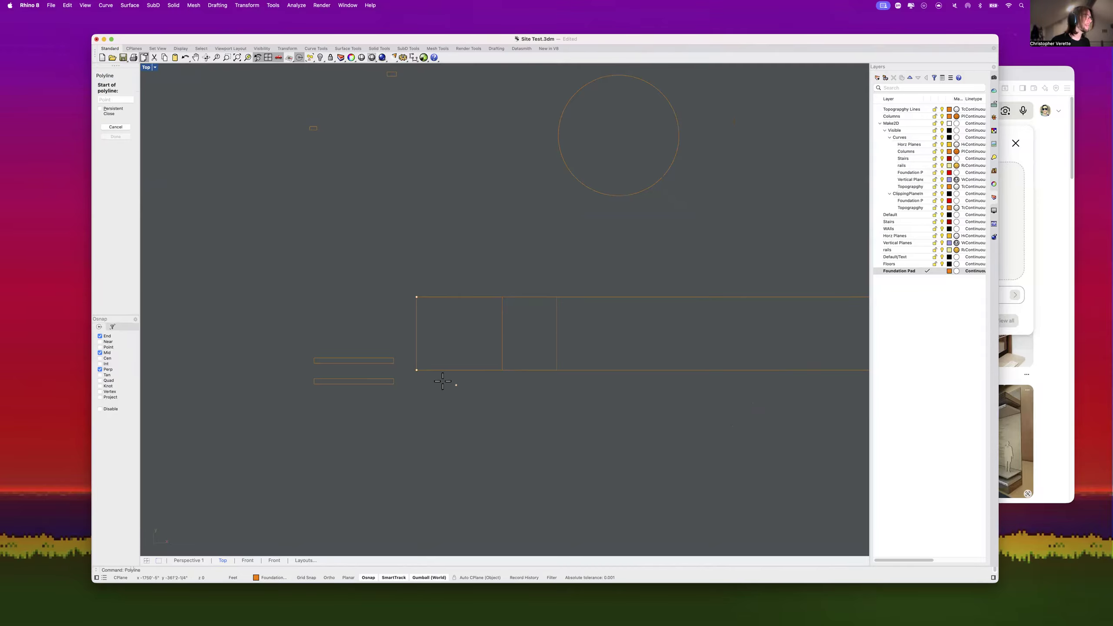
click(502, 369)
click(557, 334)
key(Return)
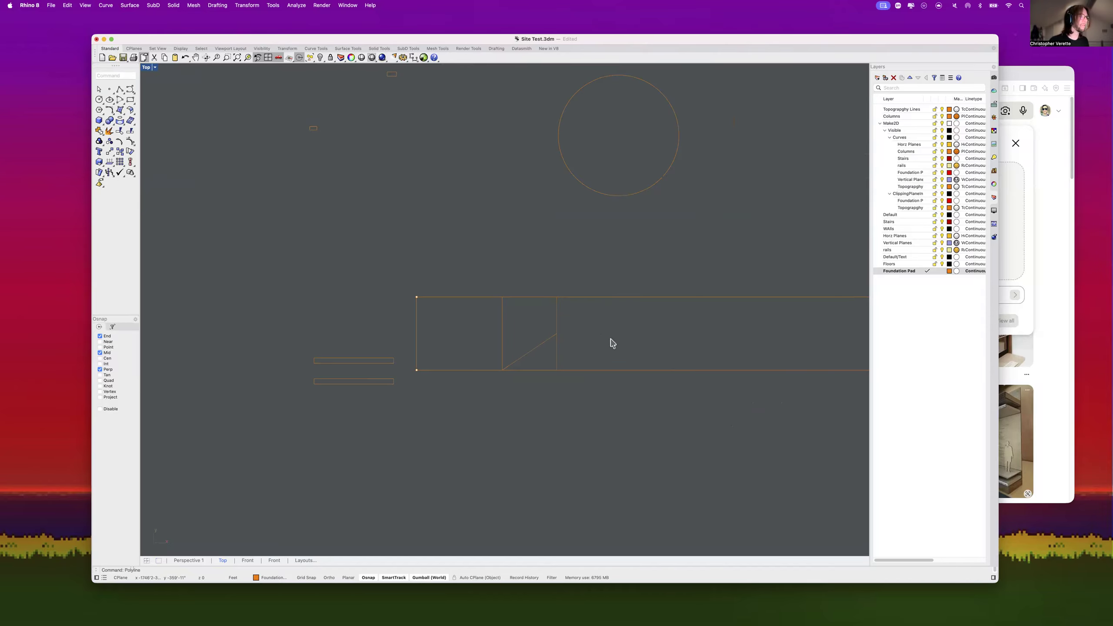
Step: Mirror the diagonal haunch line to the base's other end about a vertical axis through the long line's midpoint
click(537, 348)
scroll(544, 348, down, 3)
scroll(567, 352, right, 5)
text(mirror)
key(Return)
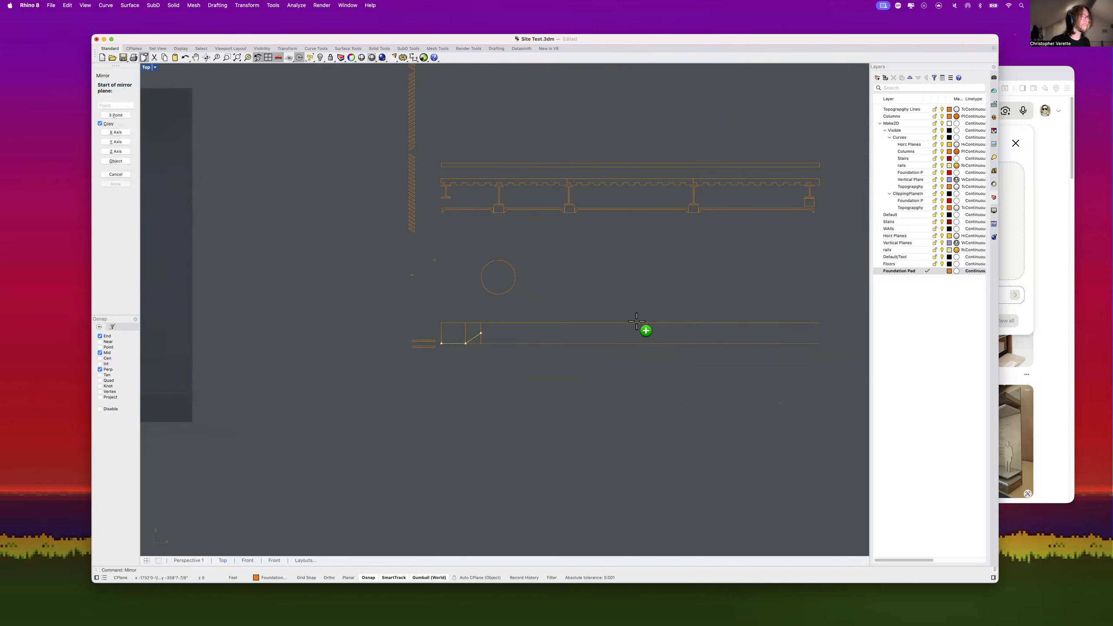
click(631, 325)
shift+click(633, 285)
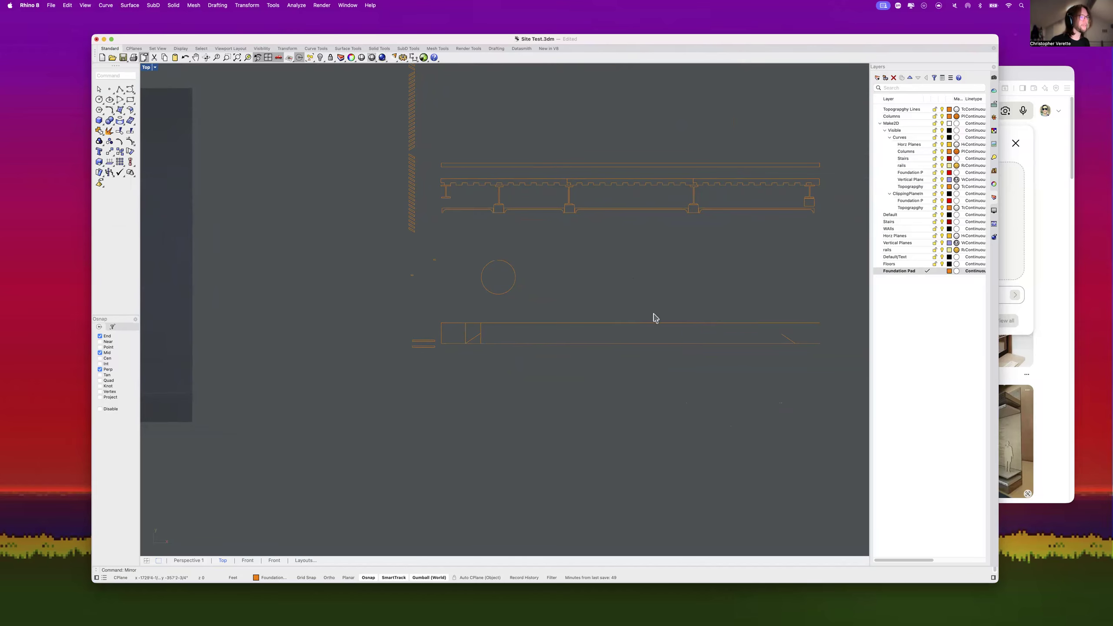
Step: Draw a horizontal line connecting the upper ends of the two diagonal haunch lines
scroll(818, 333, up, 10)
scroll(730, 374, down, 10)
right_drag(738, 392, 745, 385)
scroll(542, 365, up, 5)
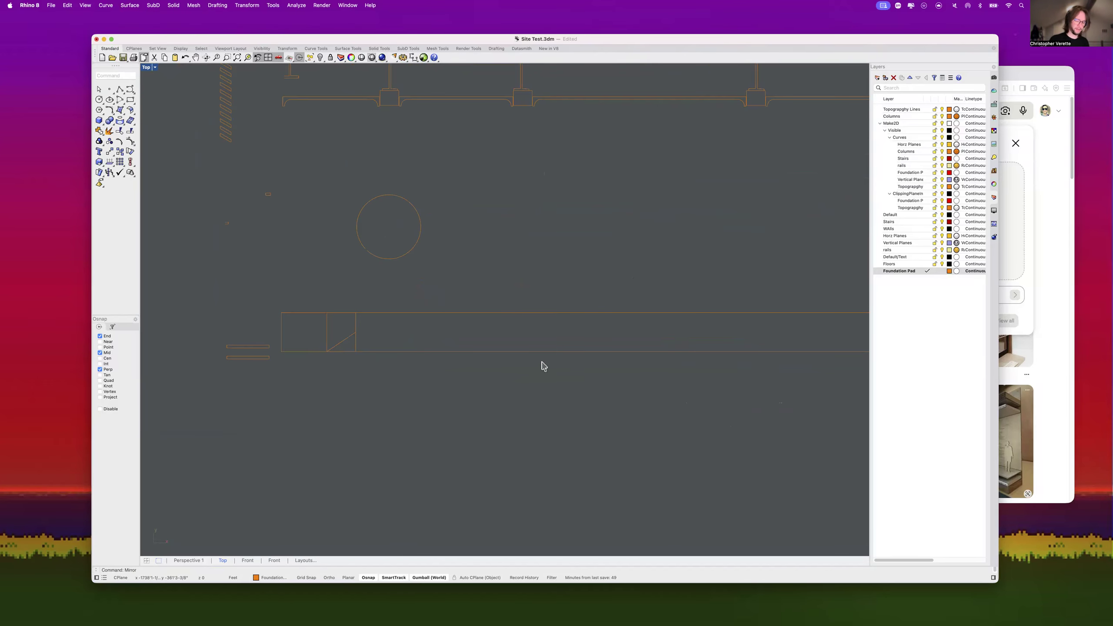
key(Return)
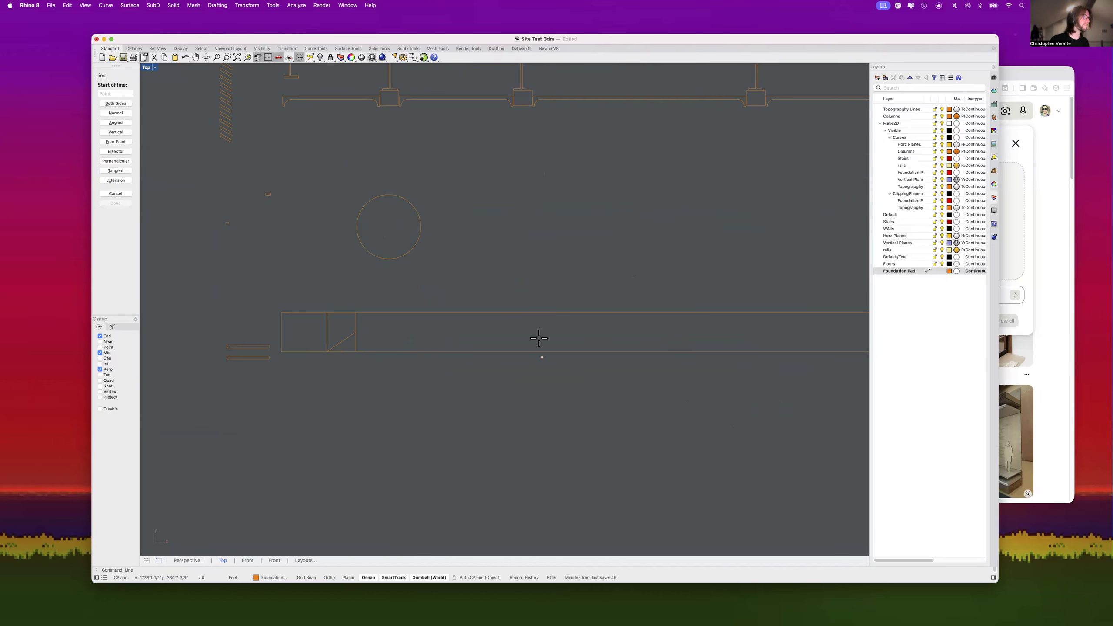
click(356, 332)
scroll(449, 333, down, 5)
scroll(480, 330, up, 10)
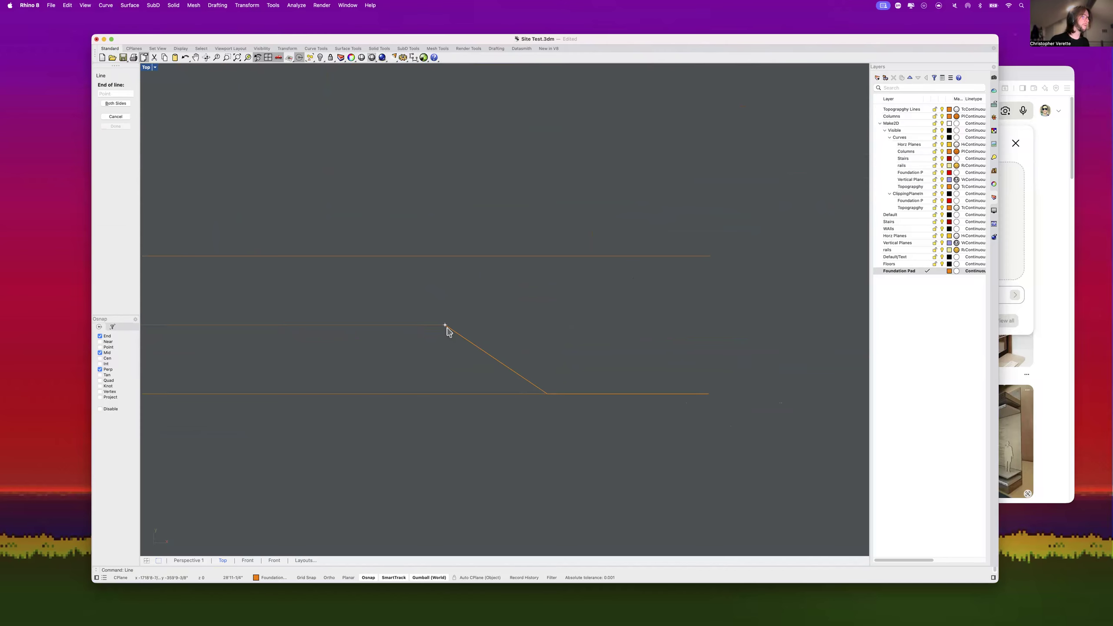
click(445, 326)
Step: Draw a vertical line closing the right end of the base between its two long lines
scroll(447, 344, down, 8)
text(line)
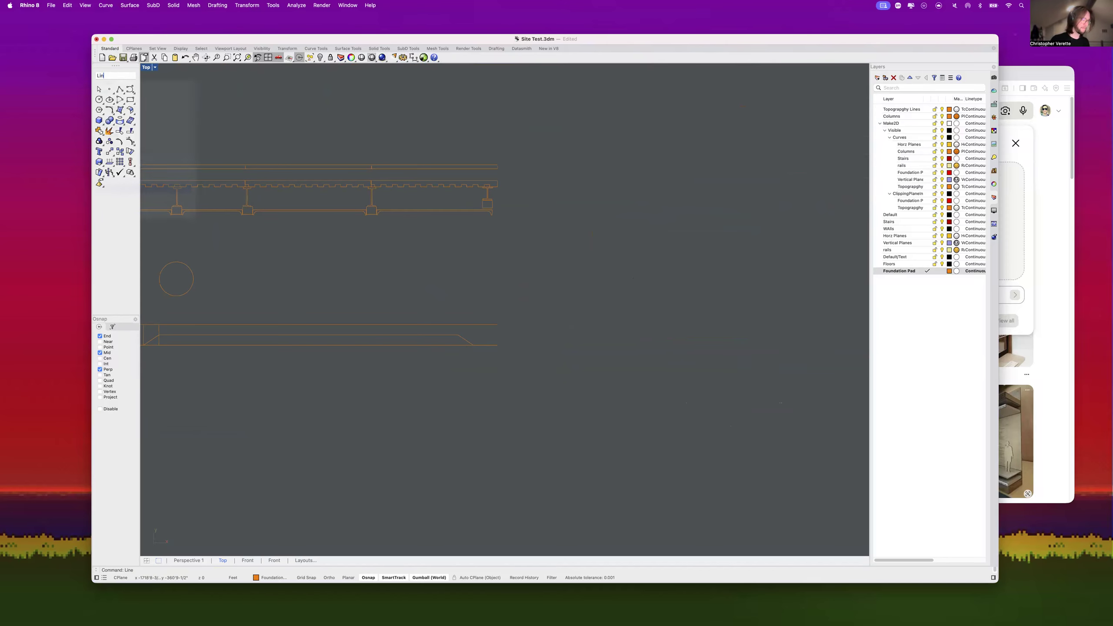
key(Return)
scroll(501, 349, up, 2)
click(486, 299)
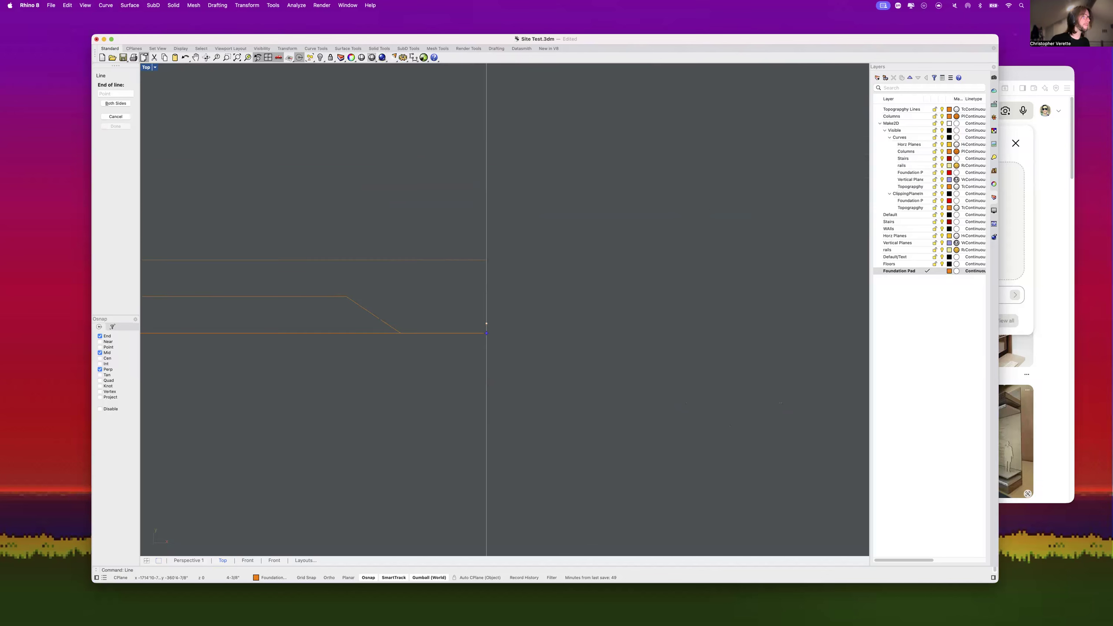
click(486, 262)
scroll(482, 333, down, 5)
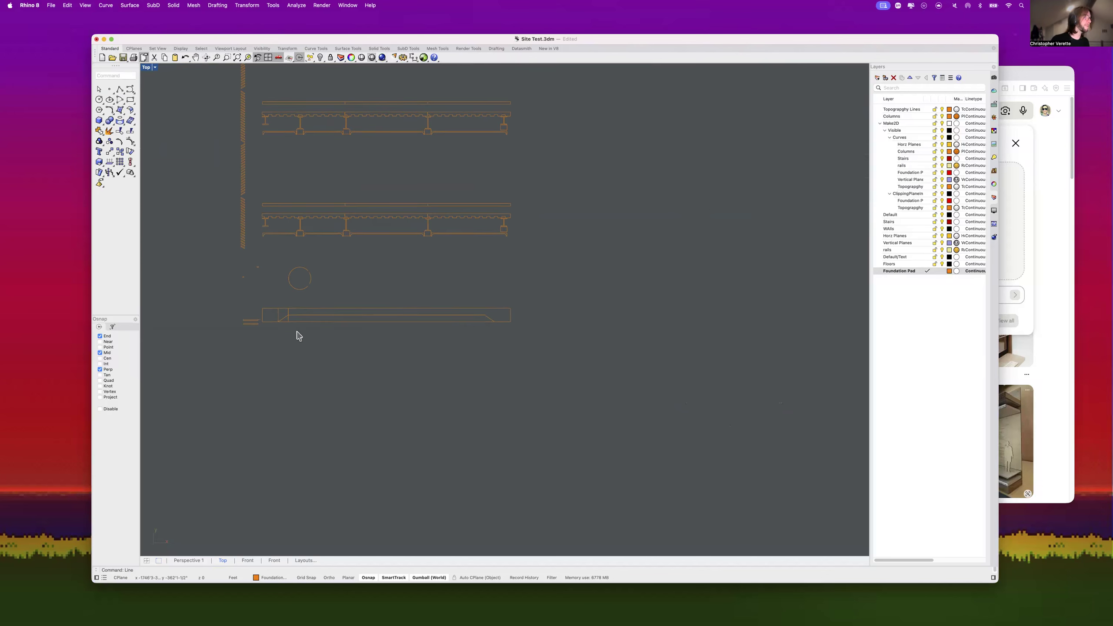
Step: Trim away the inner verticals and the lower edge between the diagonals, leaving only the base's haunched outline
drag(251, 302, 540, 360)
text(trim)
key(Return)
scroll(291, 319, up, 10)
click(280, 319)
click(268, 329)
click(244, 303)
click(282, 294)
scroll(284, 296, down, 11)
scroll(458, 301, up, 14)
scroll(461, 302, down, 16)
right_drag(449, 340, 444, 350)
scroll(308, 309, up, 8)
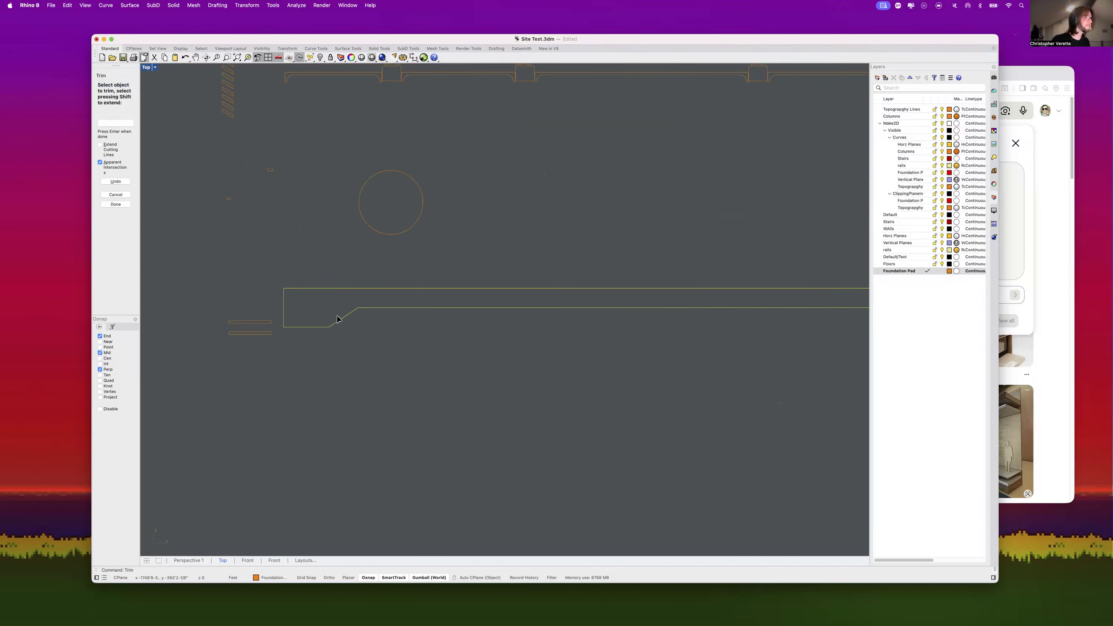
key(Return)
Step: Join the trimmed base segments into one outline and clear the selection
click(337, 321)
scroll(379, 351, down, 10)
scroll(440, 330, up, 2)
drag(716, 346, 360, 279)
click(567, 341)
drag(652, 335, 347, 275)
drag(674, 311, 642, 281)
text(join)
key(Return)
click(654, 356)
click(654, 307)
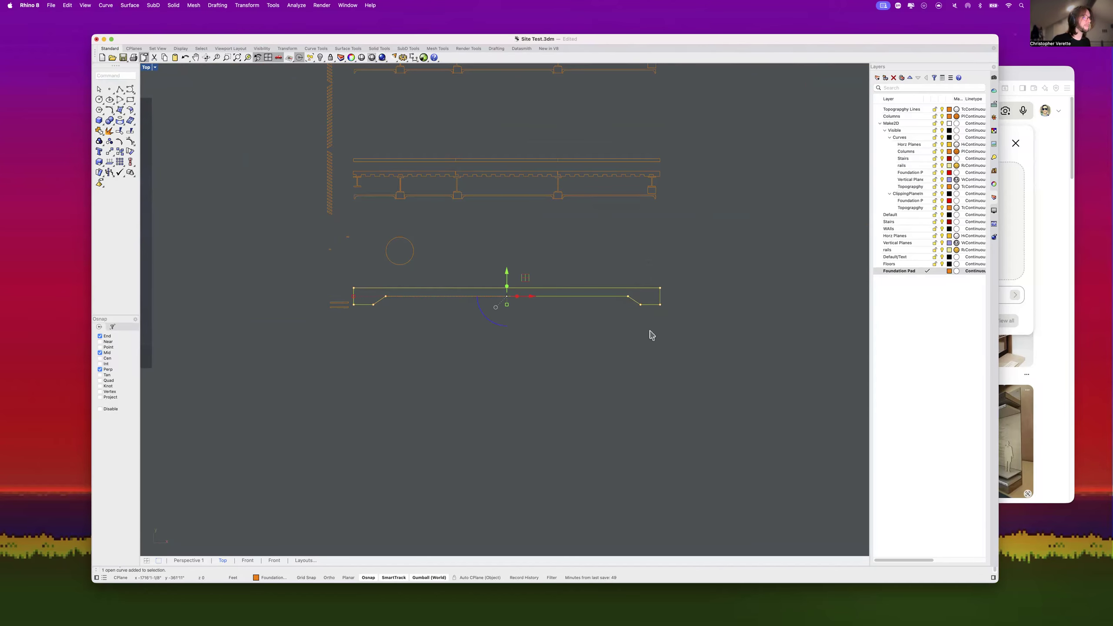
click(649, 343)
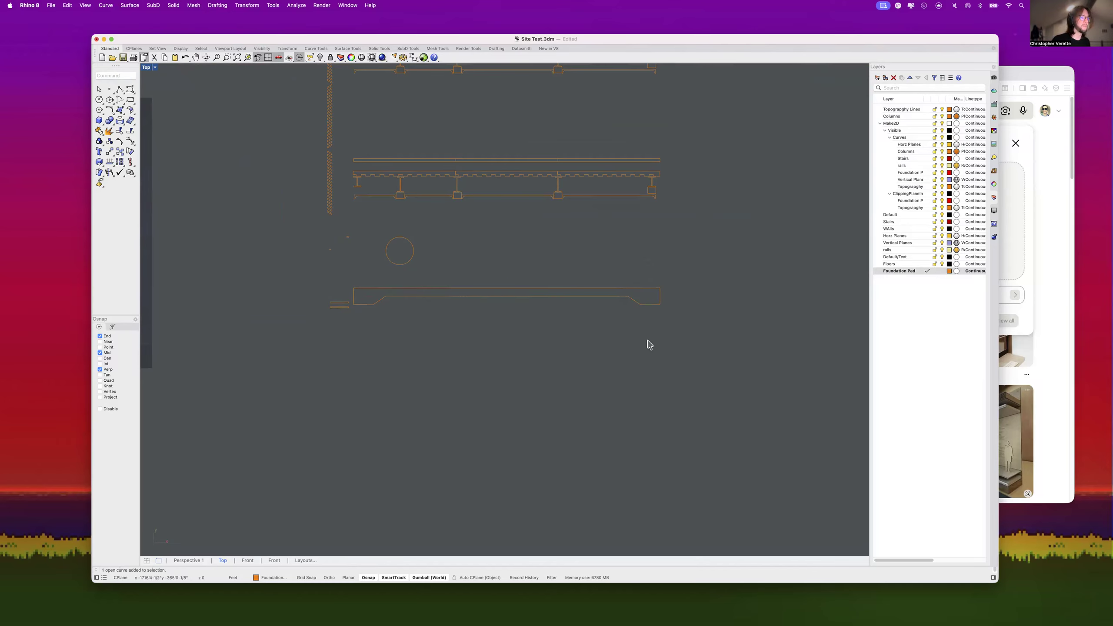
Step: Select the base outline with both floor assemblies and the facade louvers, and show them in the maximized perspective view
scroll(522, 290, down, 2)
click(528, 290)
right_drag(542, 286, 542, 412)
drag(349, 134, 669, 368)
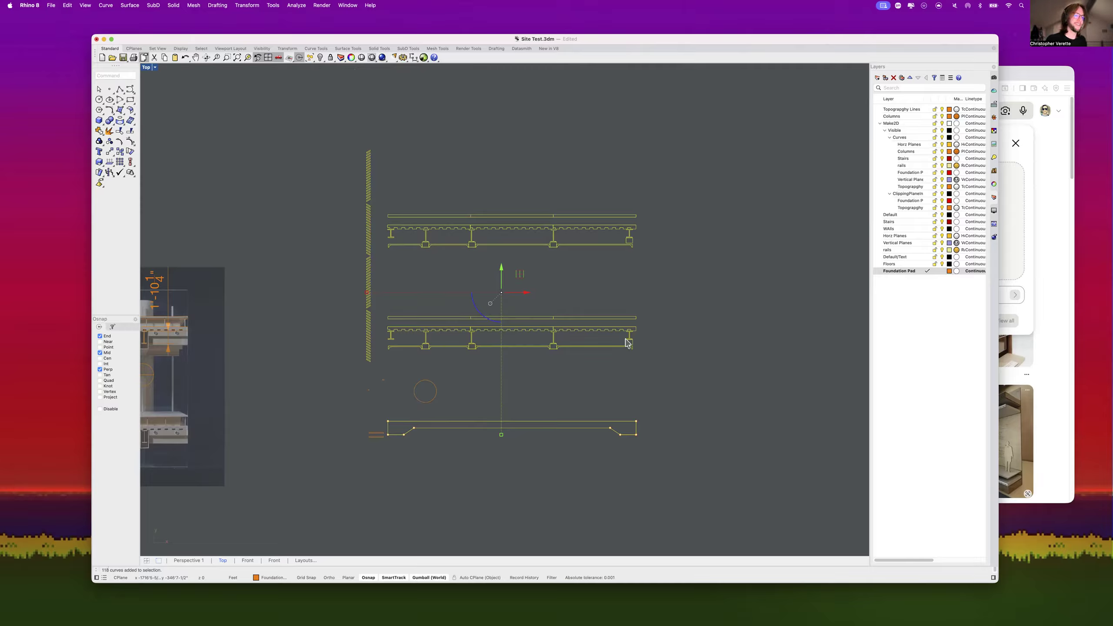
double_click(148, 68)
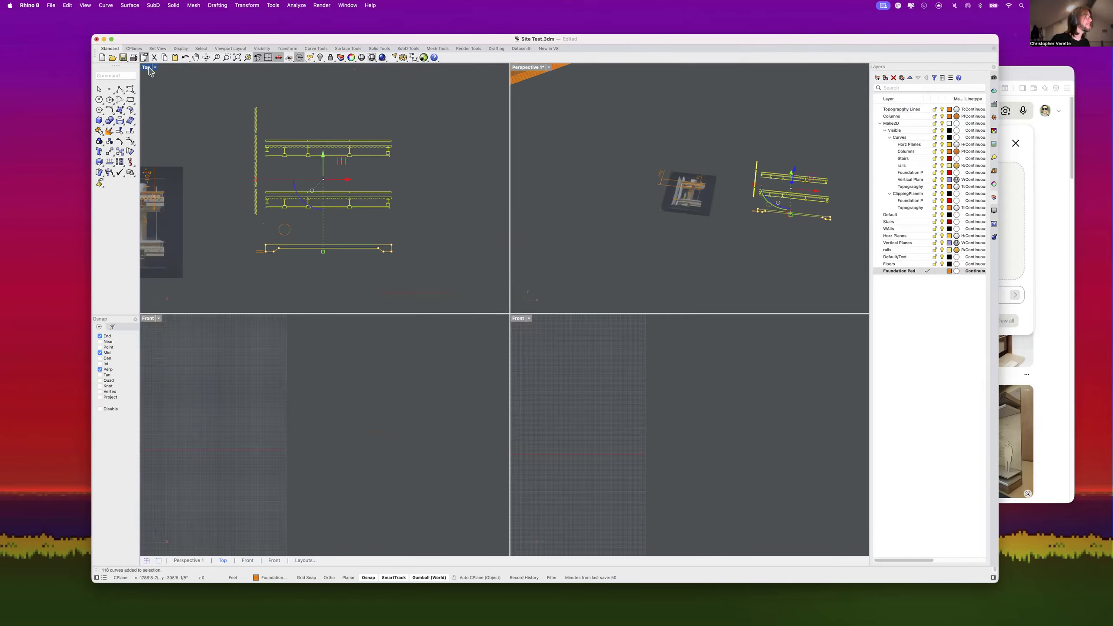
double_click(527, 67)
scroll(564, 166, down, 5)
shift+right_drag(578, 226, 522, 298)
scroll(563, 320, up, 12)
scroll(543, 289, up, 6)
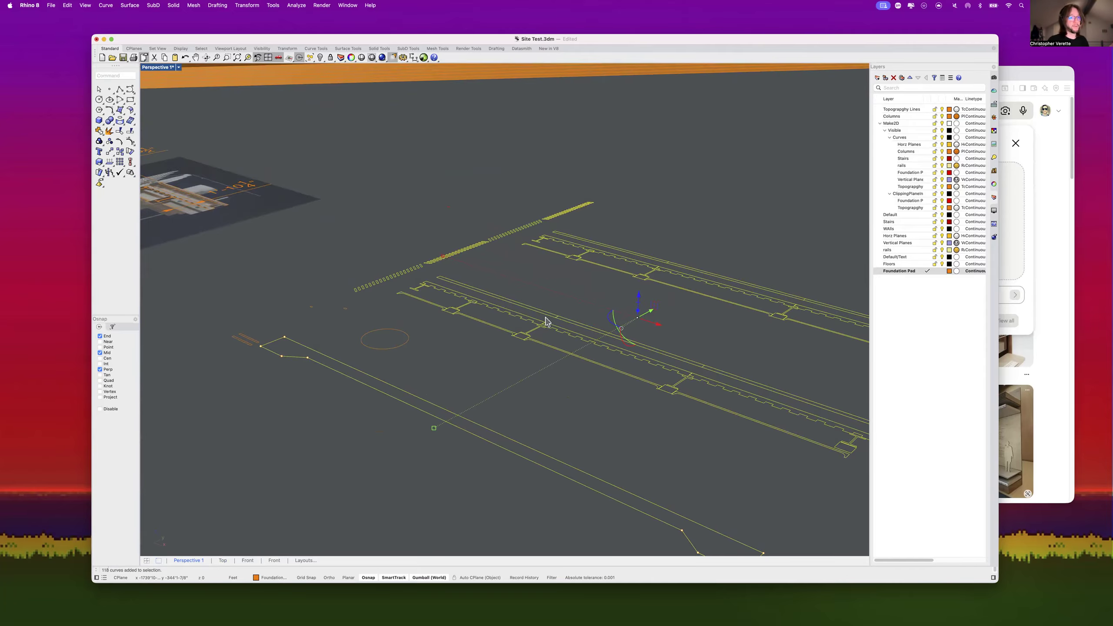
text(ExtrudeCrv)
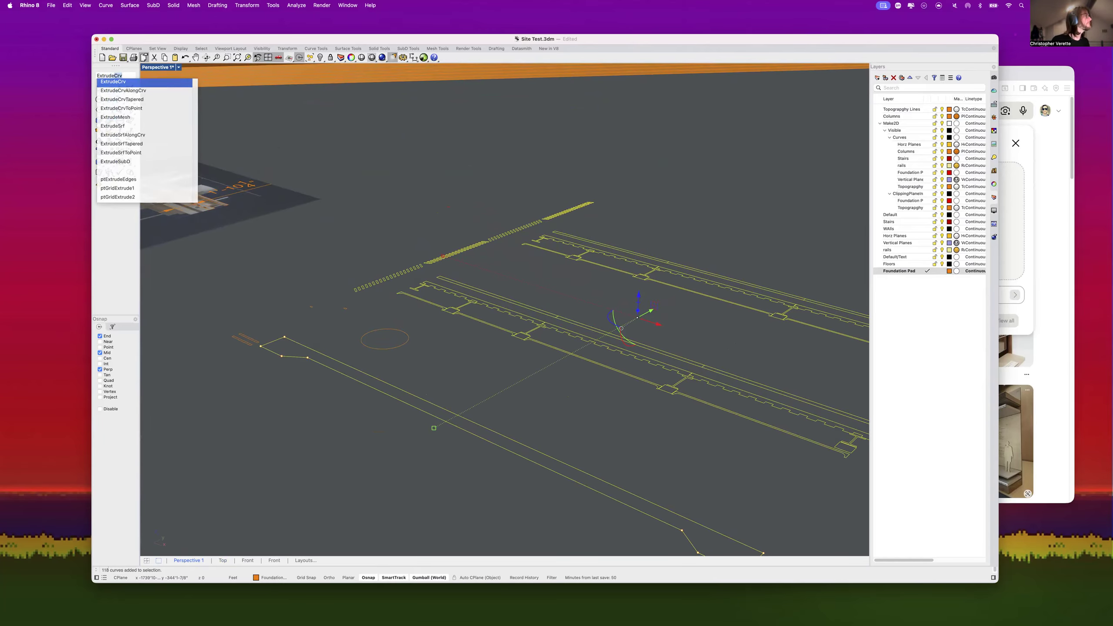
key(Return)
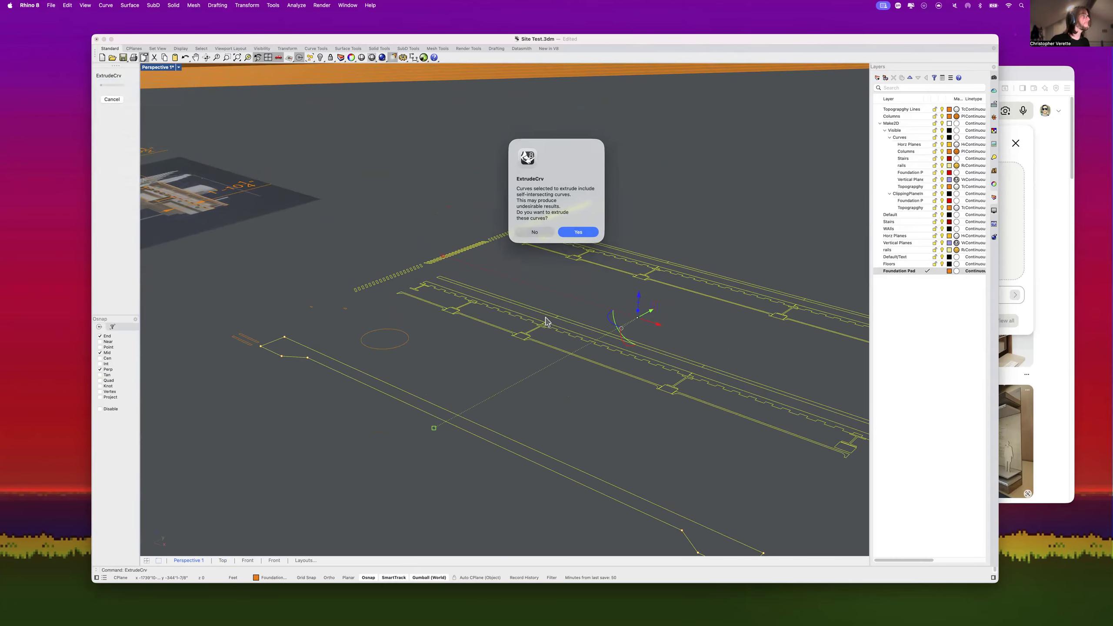
click(534, 232)
Step: Close the selected open section curves with CloseCrv and clear the selection
text(closecu)
text(rv)
key(Return)
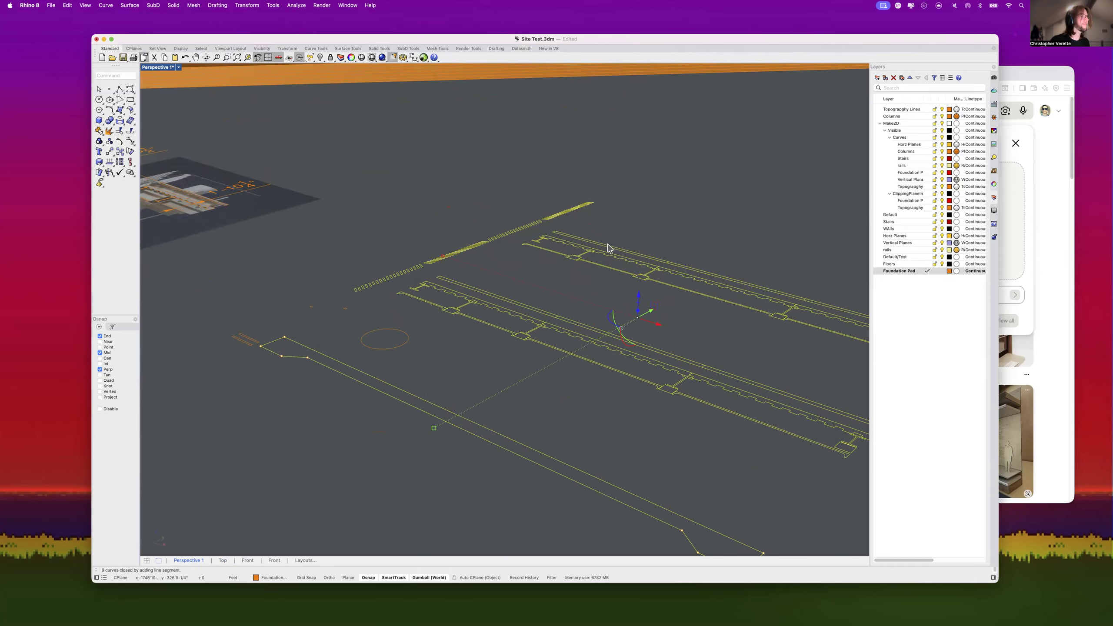
key(Escape)
Step: Extrude the base, circle, floor assembly and louver curves vertically as solids with ExtrudeCrv, accepting the self-intersecting curves
scroll(645, 281, down, 5)
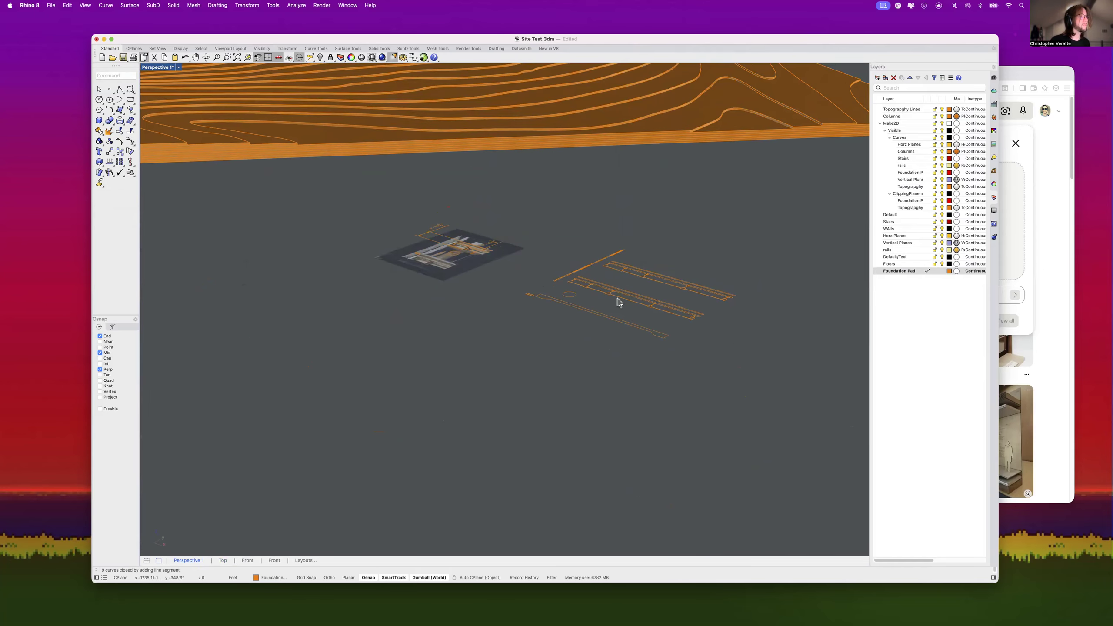
scroll(616, 301, up, 5)
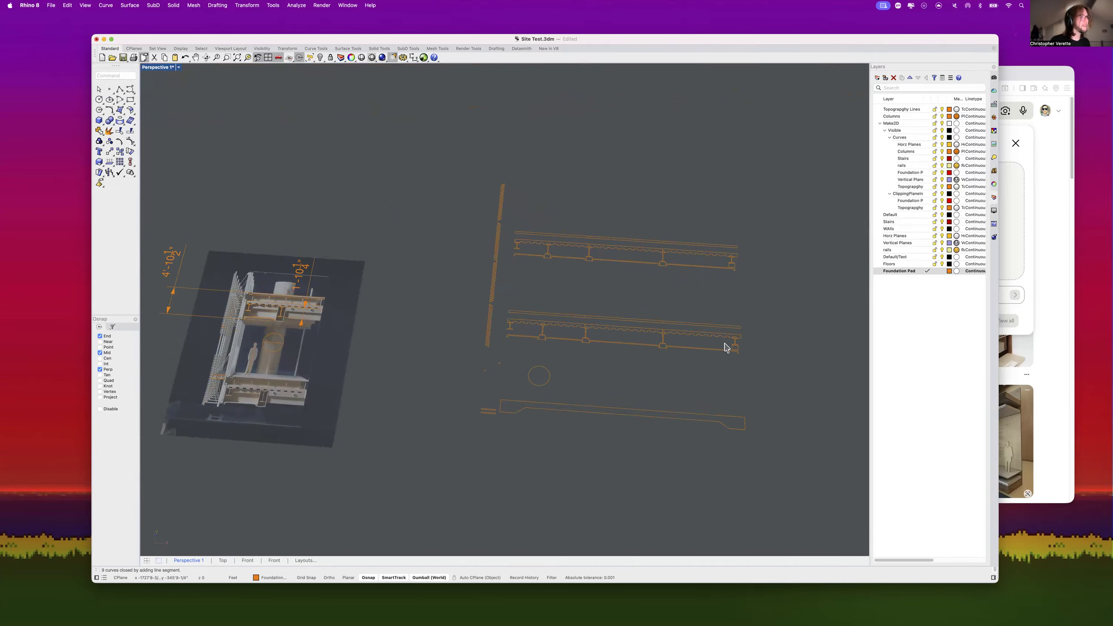
shift+right_drag(762, 363, 754, 366)
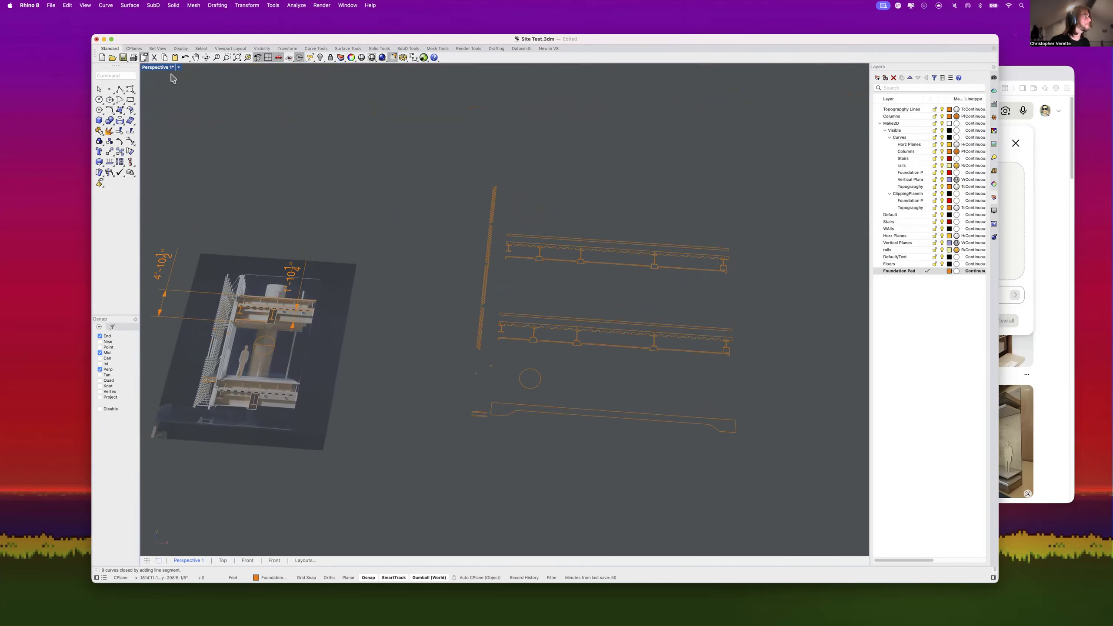
double_click(155, 68)
drag(413, 220, 242, 99)
shift+drag(407, 266, 277, 224)
mouse_move(622, 144)
shift+right_down()
mouse_move(615, 200)
mouse_move(594, 175)
mouse_move(613, 148)
mouse_move(636, 186)
shift+right_up()
text(ExtrudeCrv)
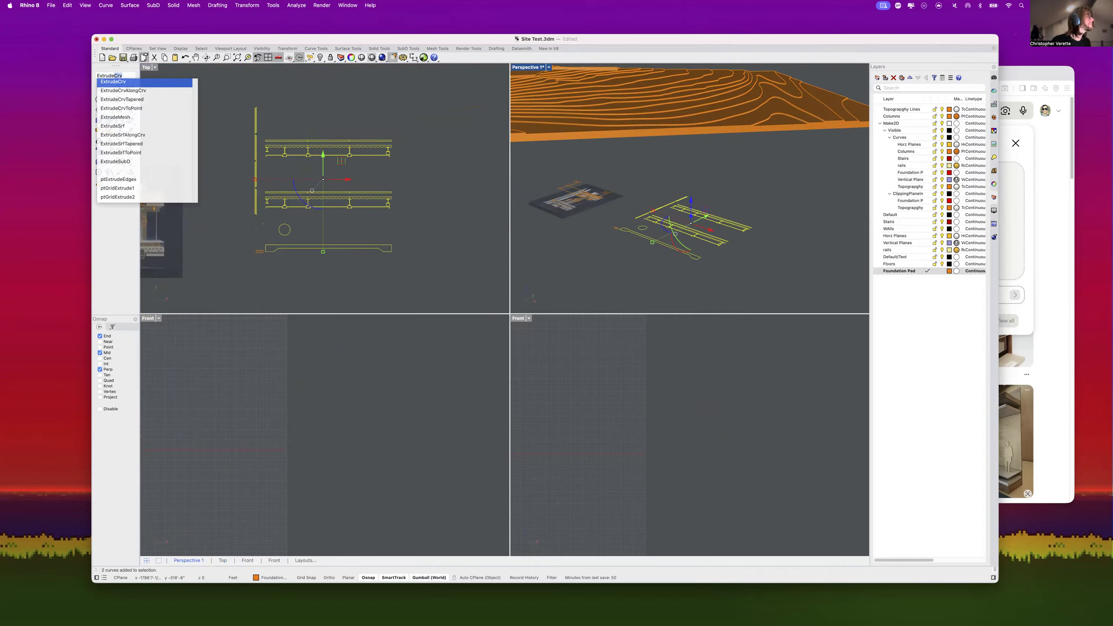
key(Return)
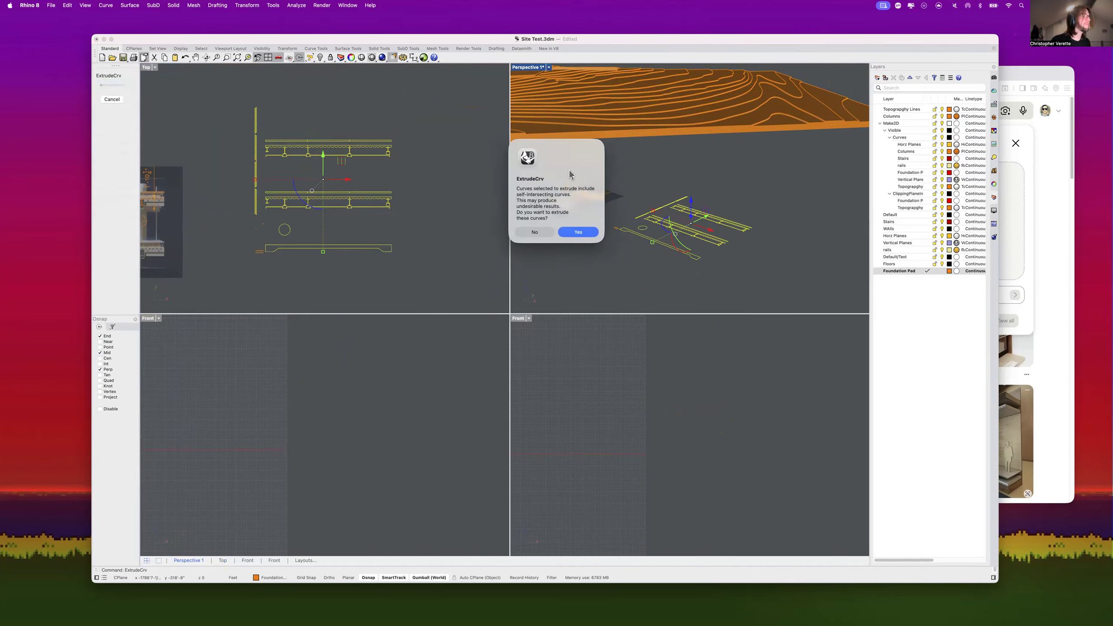
click(570, 231)
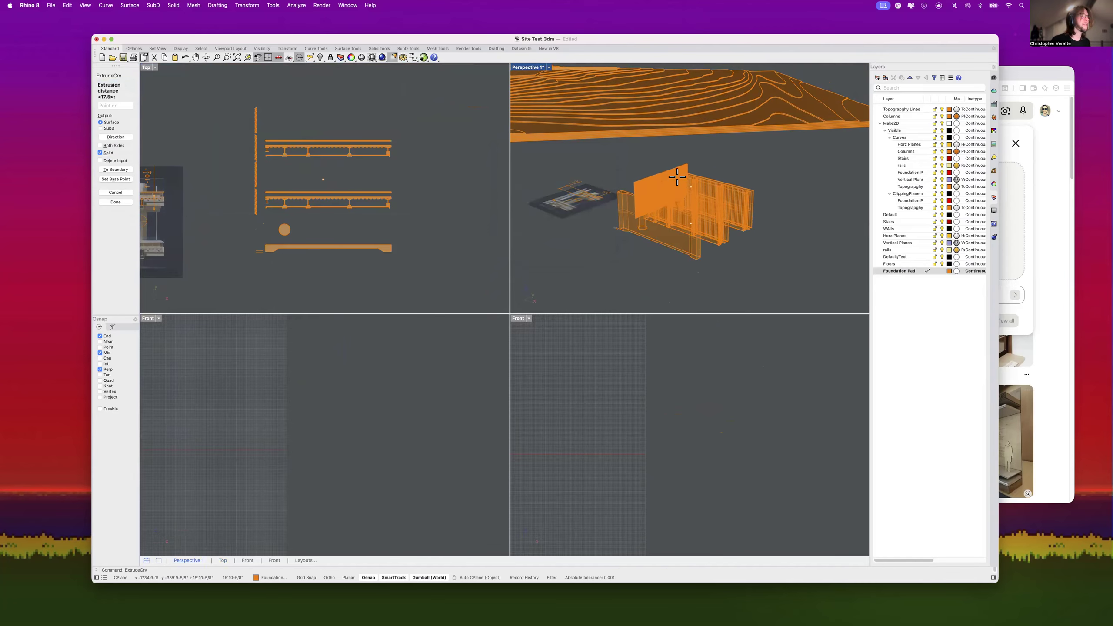
click(683, 173)
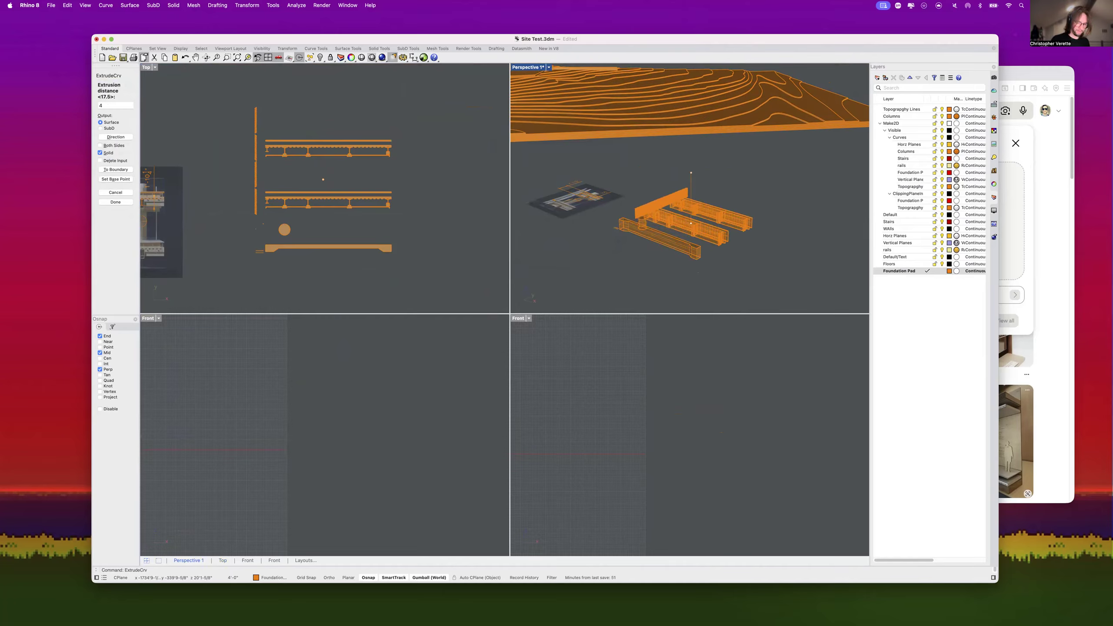
Step: Rotate the extruded base, floor assemblies and louvers 90 degrees into their upright position, leaving the circular column out of the rotation
right_drag(734, 143, 616, 82)
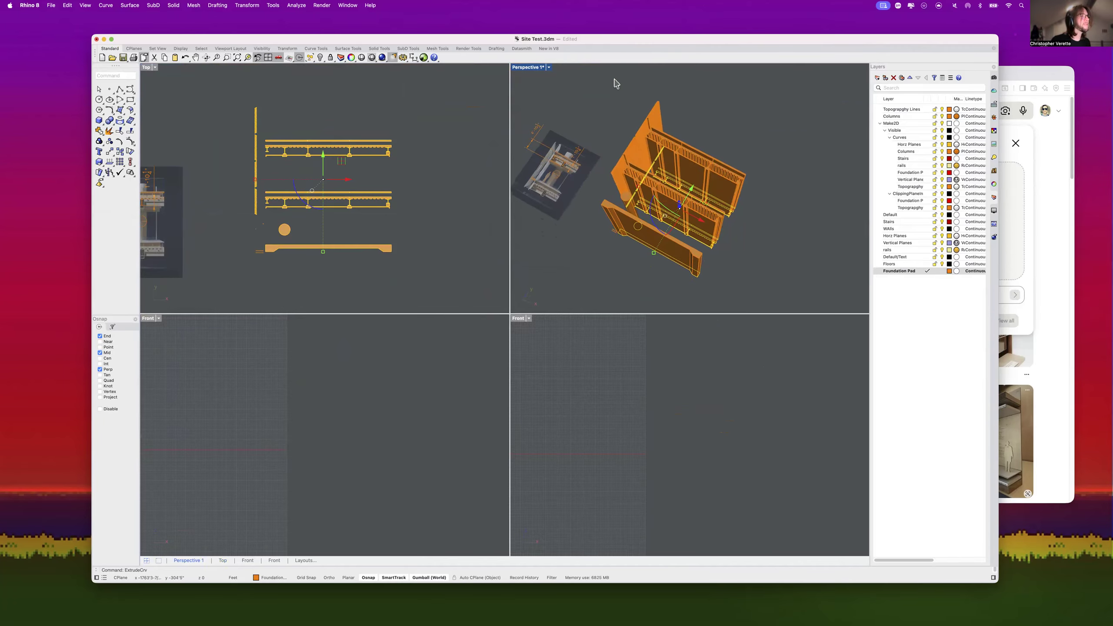
double_click(539, 72)
right_drag(608, 211, 477, 351)
scroll(489, 308, up, 5)
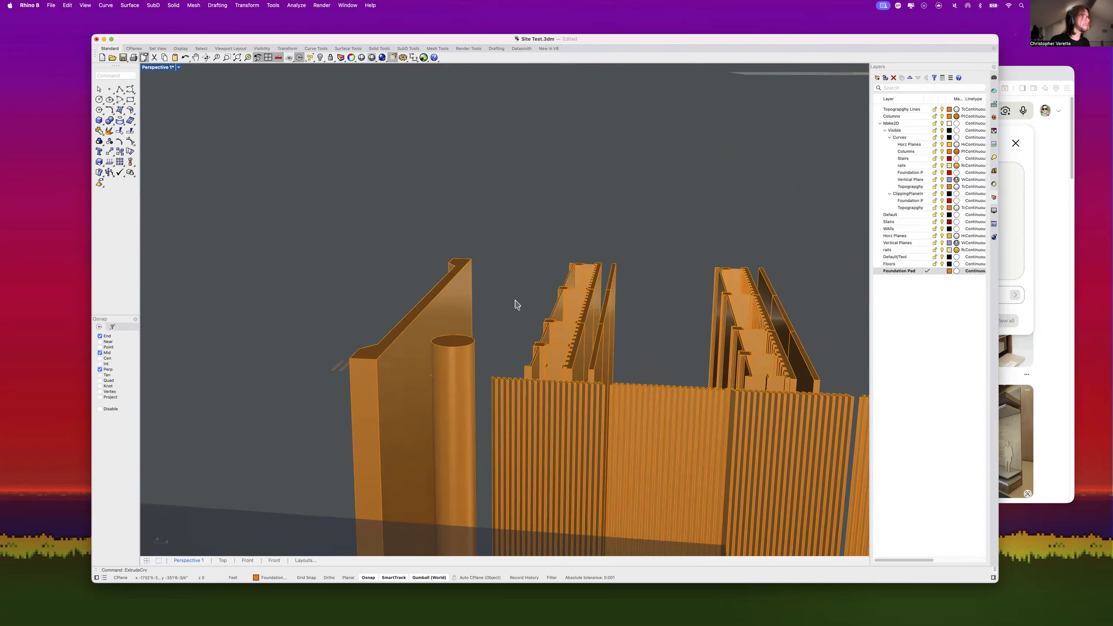
scroll(514, 298, down, 6)
right_drag(515, 298, 432, 241)
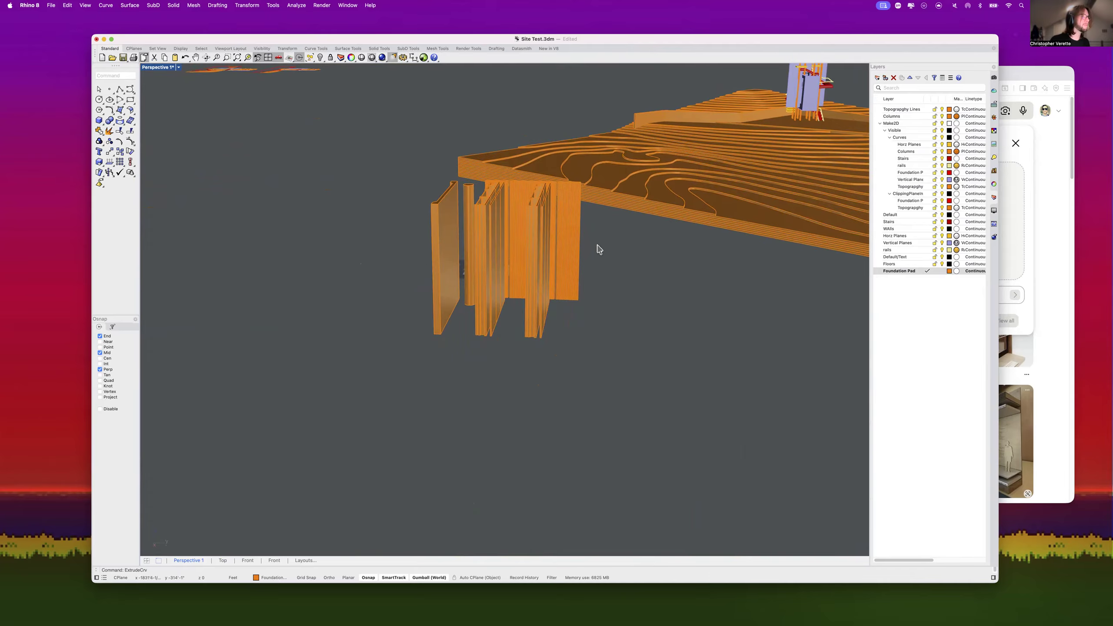
drag(417, 226, 418, 226)
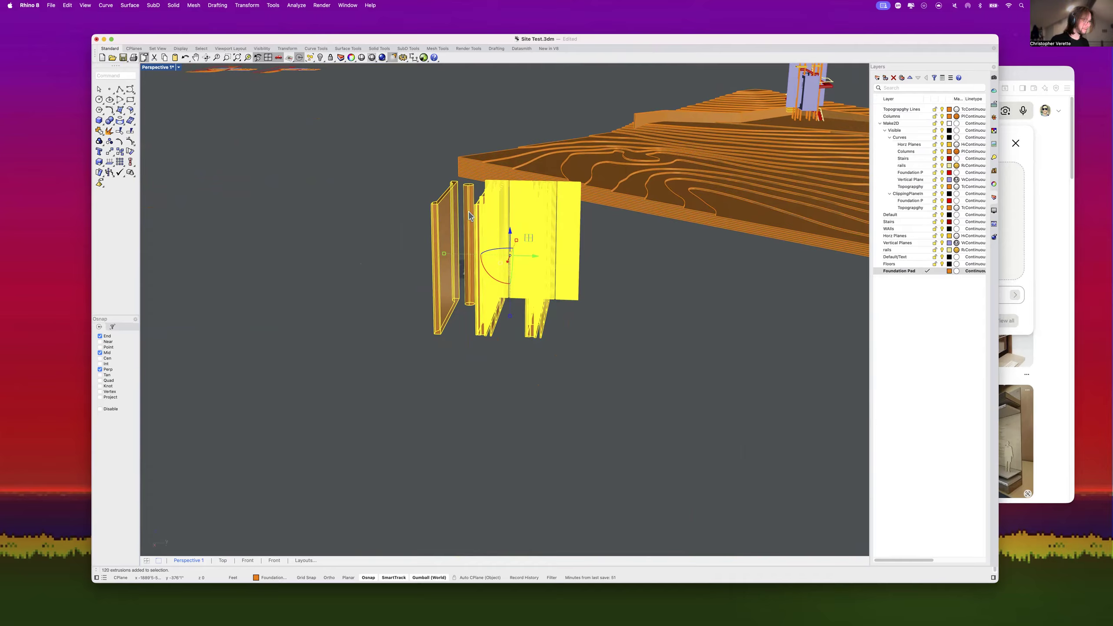
super+click(468, 212)
drag(489, 273, 522, 282)
Step: Select the circular column, restore the four-view layout and frame the upright section in the front view
right_drag(469, 383, 495, 382)
scroll(550, 267, up, 10)
click(571, 352)
scroll(568, 363, down, 9)
shift+right_drag(569, 363, 521, 352)
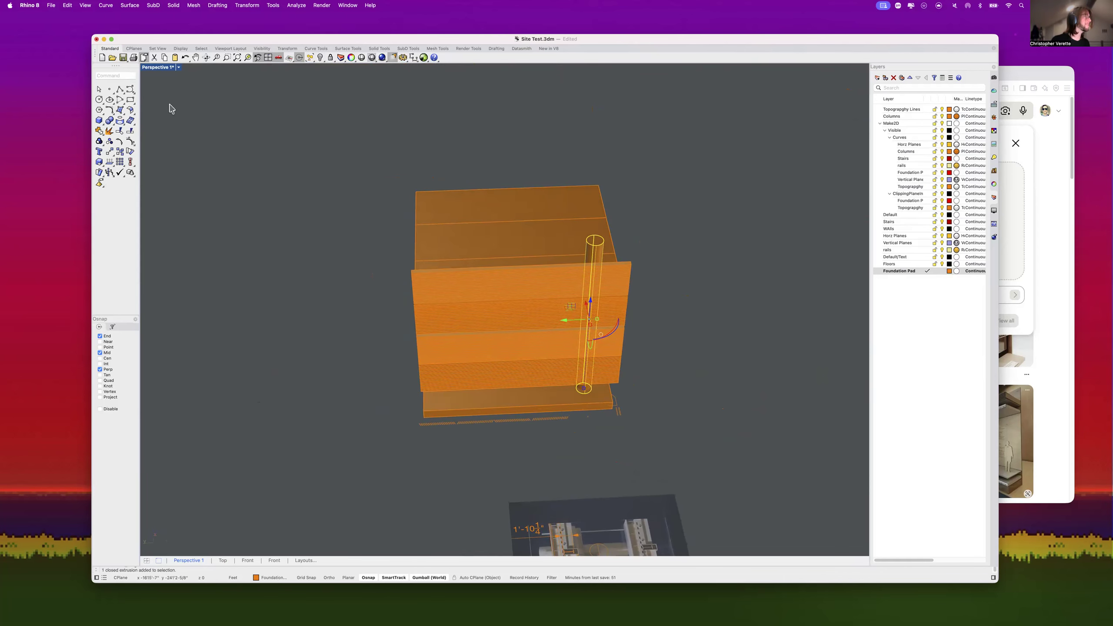
double_click(155, 67)
scroll(268, 188, down, 10)
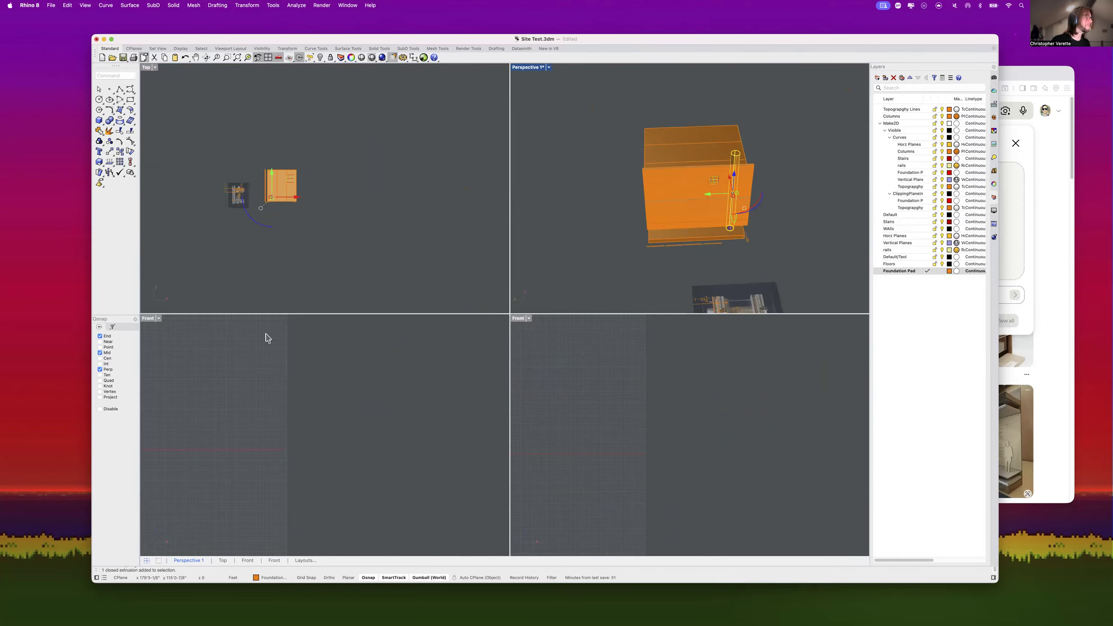
scroll(266, 349, down, 10)
scroll(269, 354, down, 7)
right_drag(324, 386, 435, 429)
right_drag(209, 400, 339, 408)
scroll(336, 409, up, 10)
scroll(454, 405, up, 12)
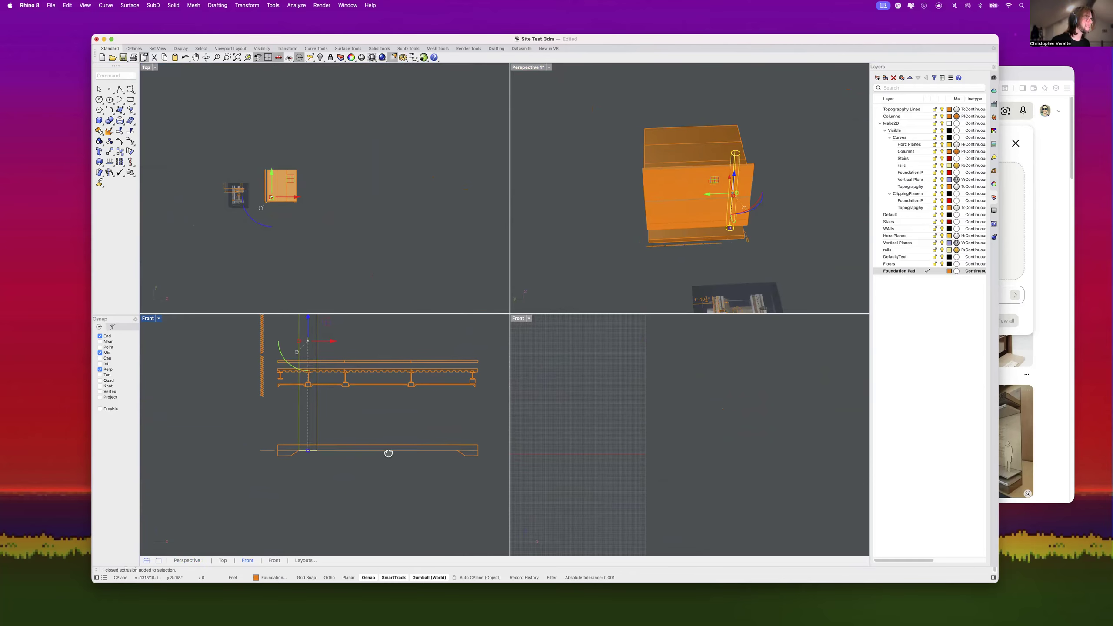
scroll(319, 453, down, 6)
text(copy)
key(Return)
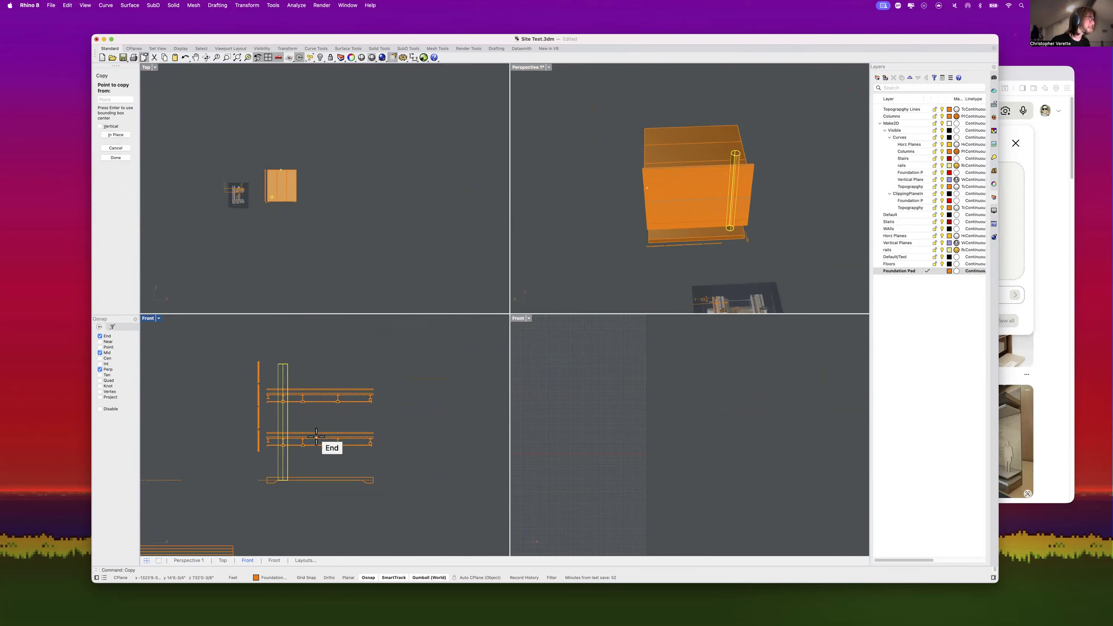
scroll(334, 448, up, 3)
key(Escape)
key(Escape)
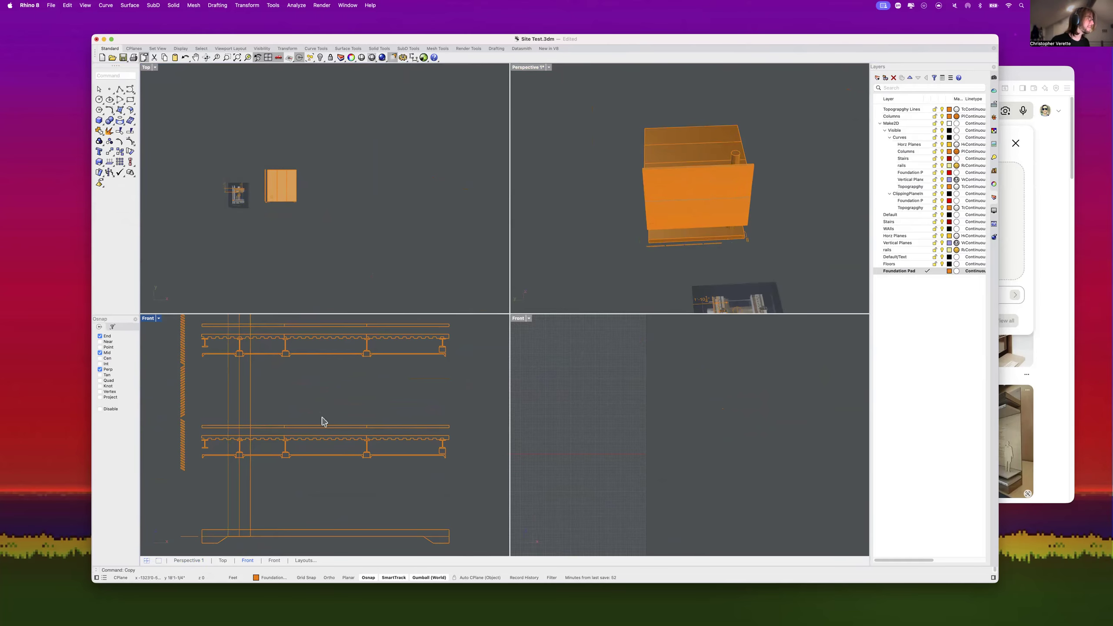
Step: Mirror the circular column across a vertical plane through the midpoint of the base, keeping the original, and clear the selection
click(252, 397)
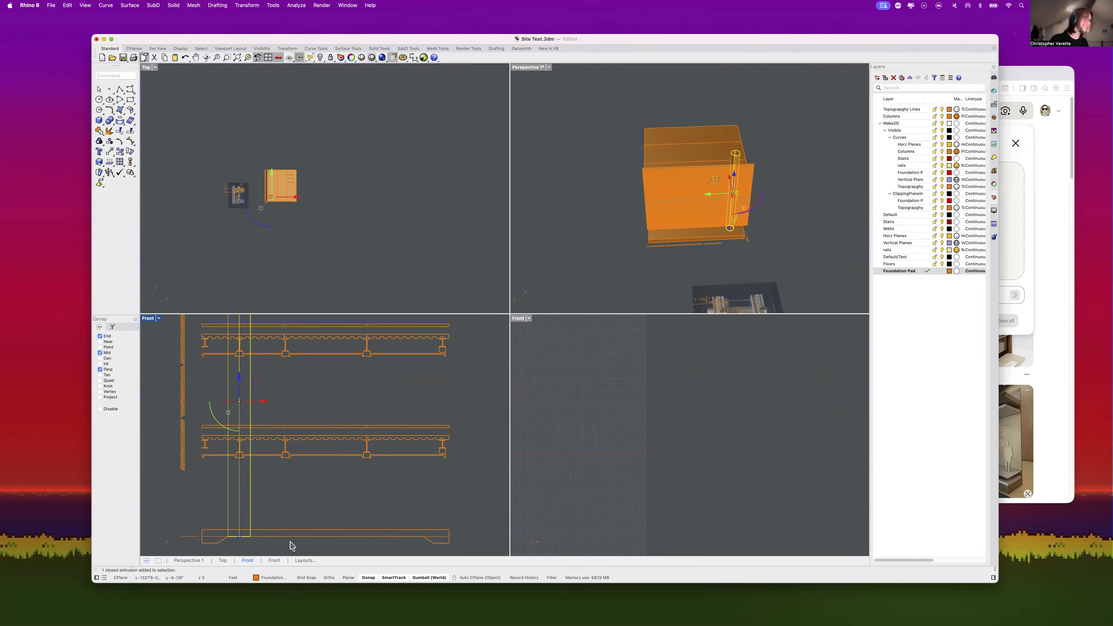
text(mirror)
key(Return)
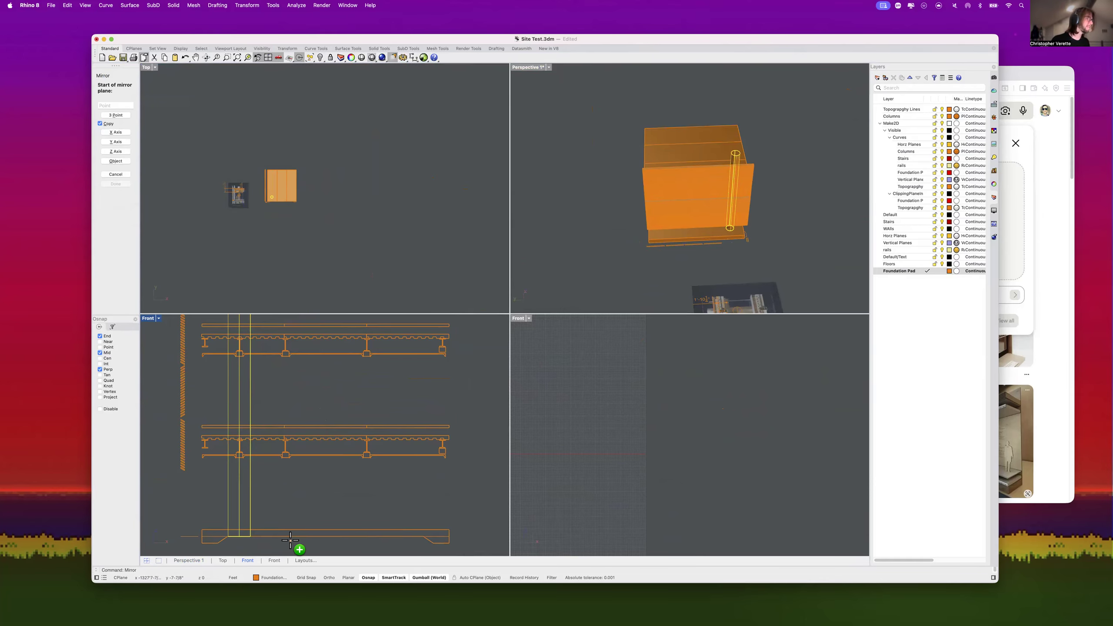
click(327, 529)
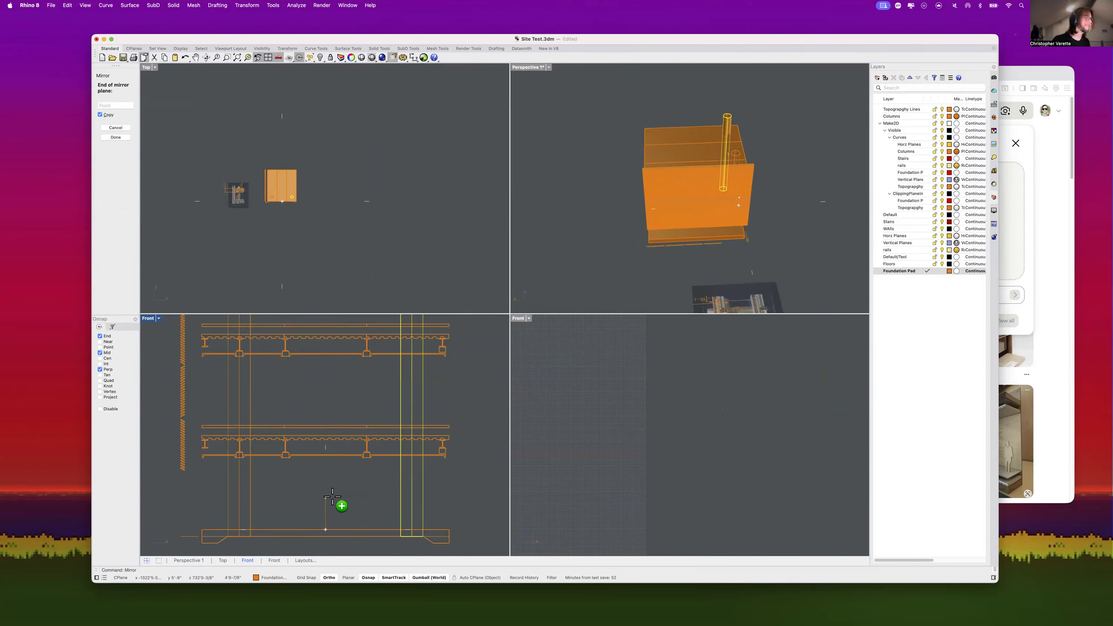
click(335, 508)
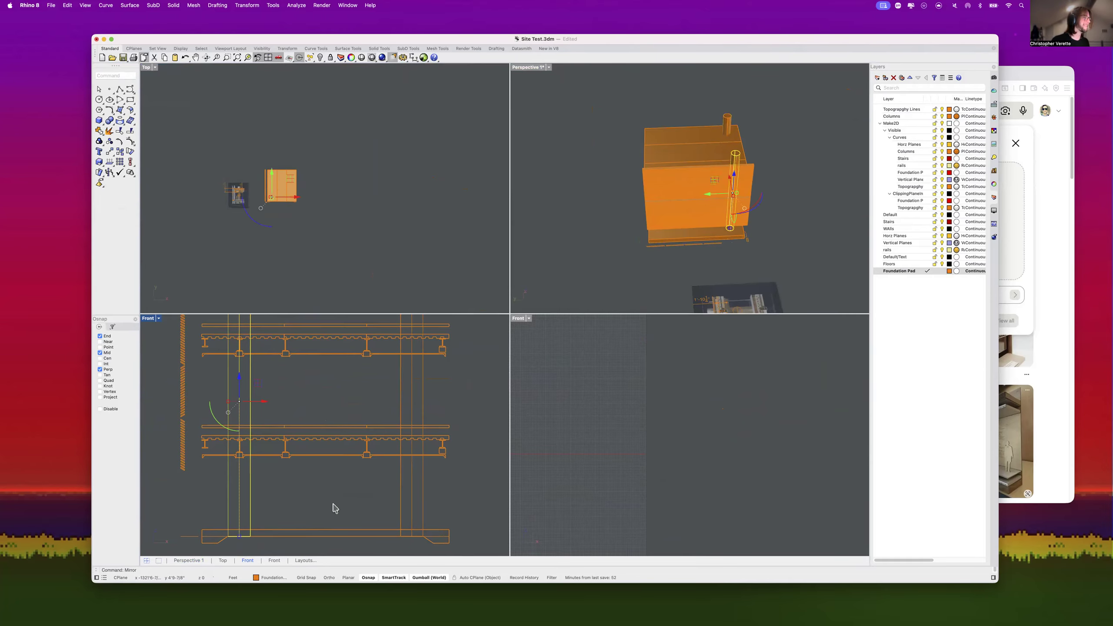
click(364, 495)
Step: Draw a sagging control-point curve across the tops of both columns as the roof profile, overhanging the floors at each end
scroll(364, 495, down, 2)
right_drag(302, 326, 346, 379)
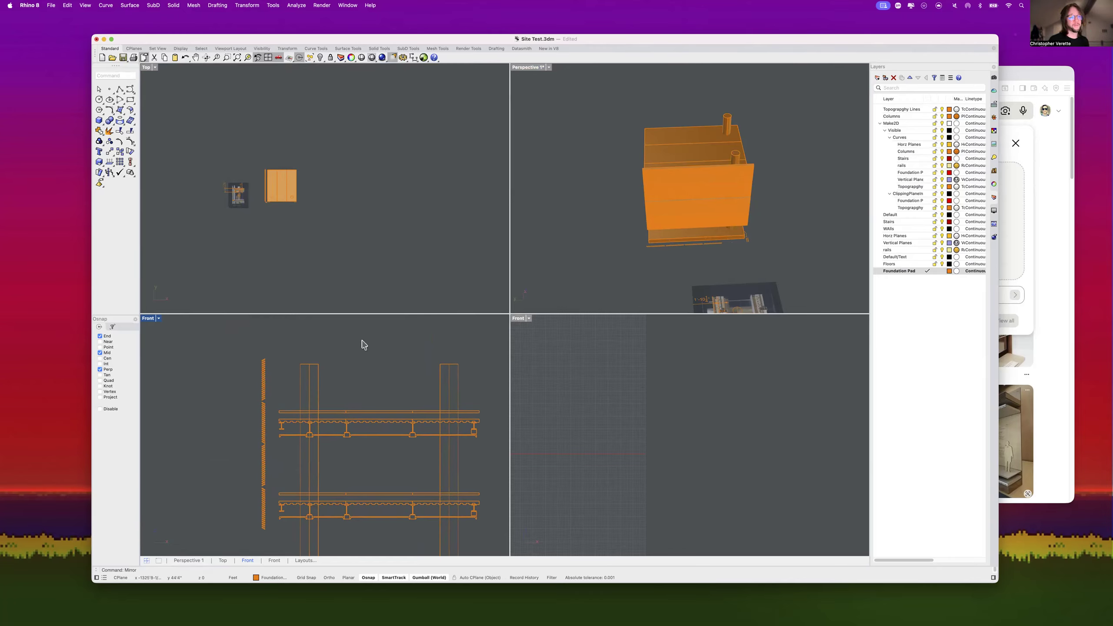
scroll(331, 368, up, 2)
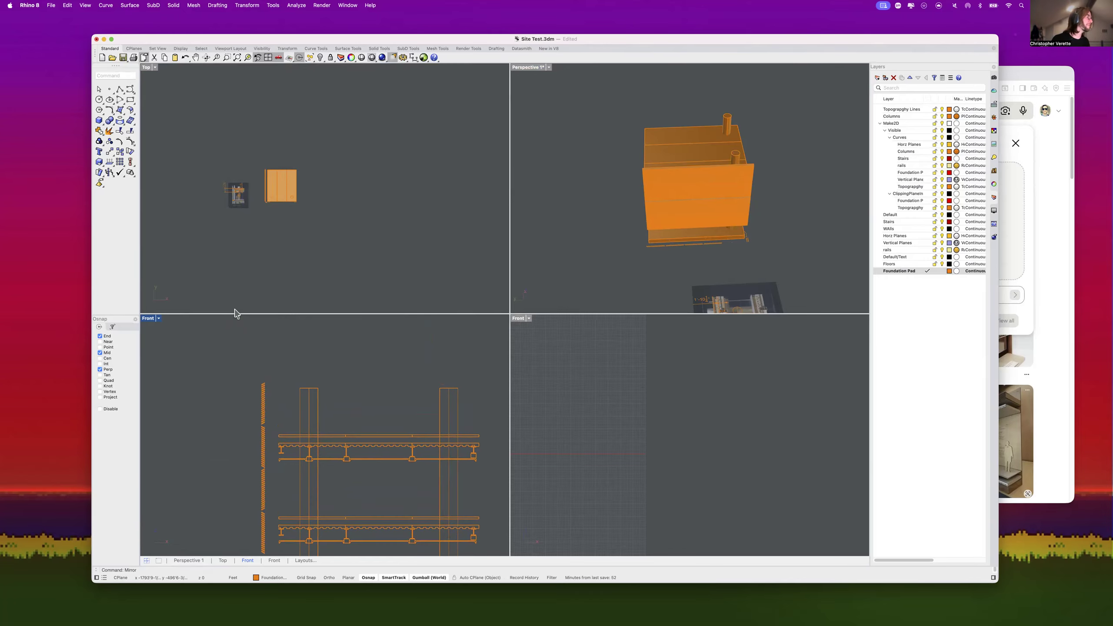
click(130, 89)
scroll(256, 365, up, 3)
click(209, 365)
scroll(263, 377, right, 3)
scroll(263, 377, down, 2)
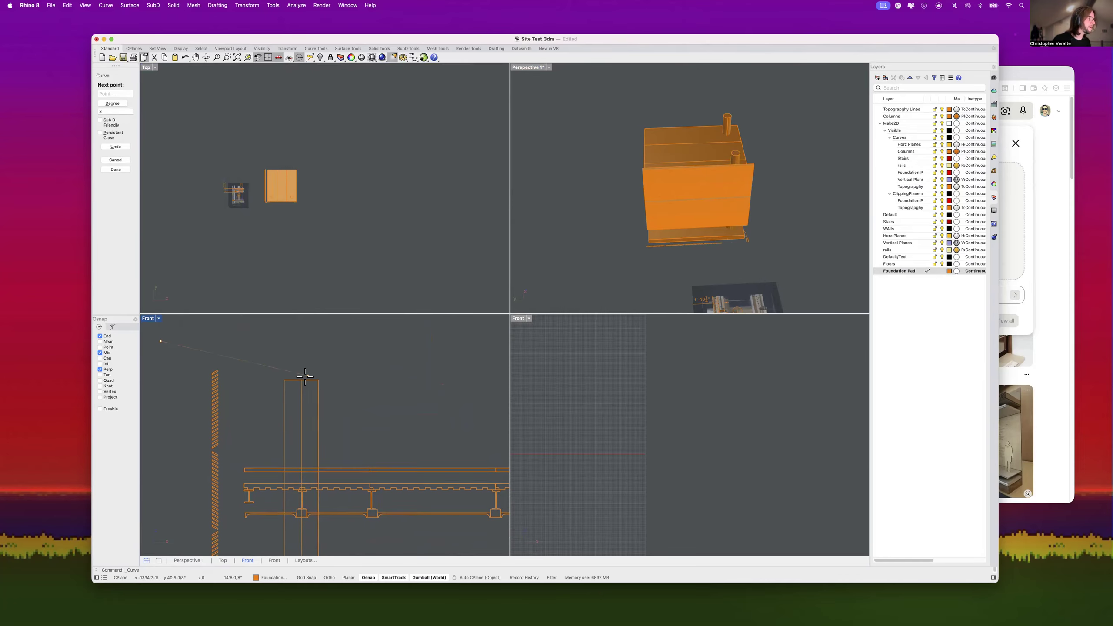
click(354, 392)
right_drag(384, 393, 234, 386)
click(319, 389)
click(371, 387)
click(486, 367)
click(454, 368)
key(Return)
Step: Offset the roof profile curve upward by 8"
text(offset)
key(Return)
click(416, 378)
scroll(405, 360, up, 5)
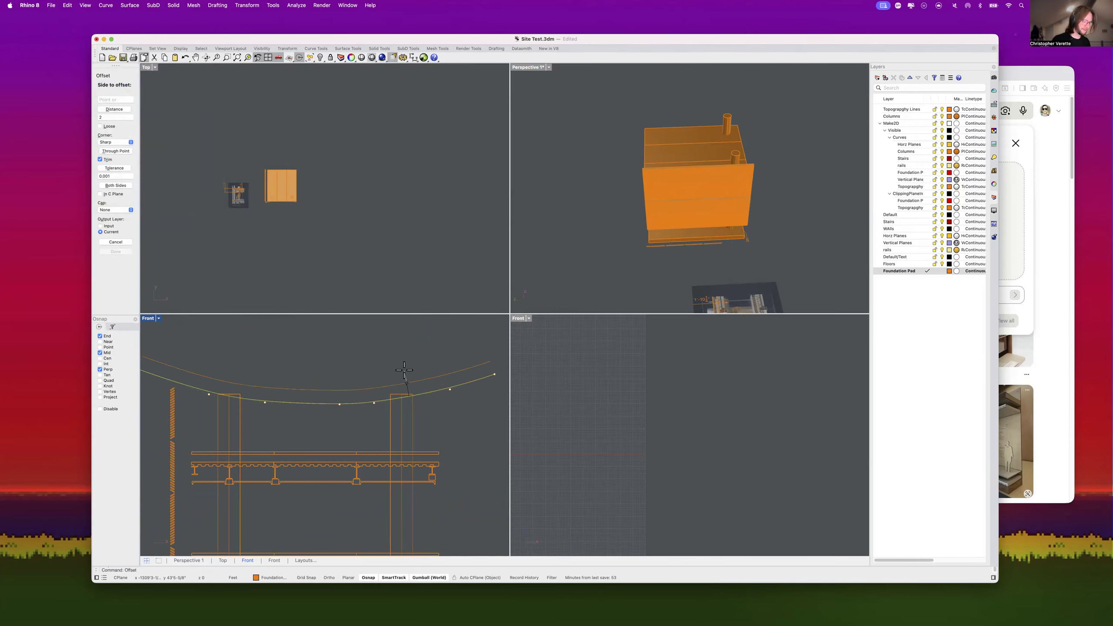
text(8")
key(Return)
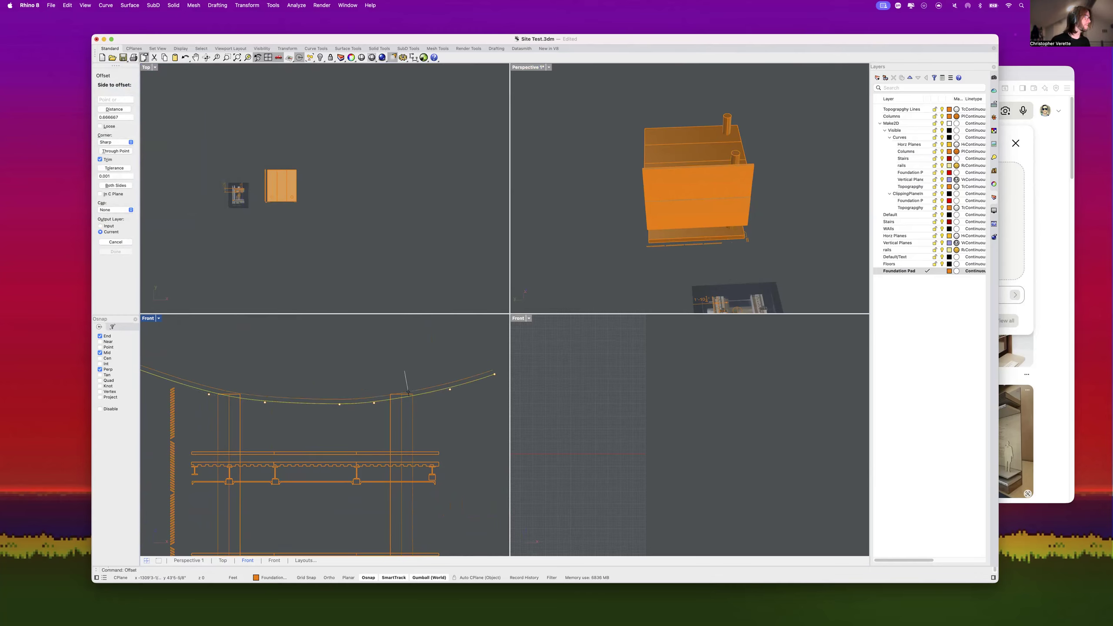
click(434, 385)
Step: Delete the middle one of the three roof profile curves
scroll(434, 385, up, 3)
scroll(439, 386, down, 7)
scroll(441, 387, up, 7)
click(446, 403)
click(440, 386)
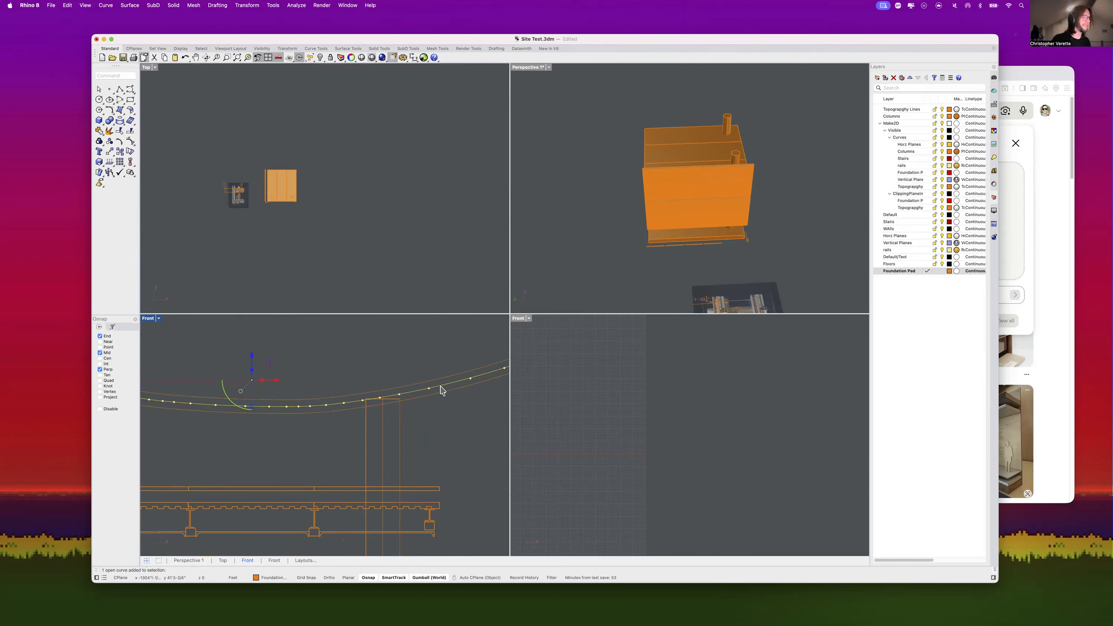
key(Delete)
scroll(443, 394, down, 5)
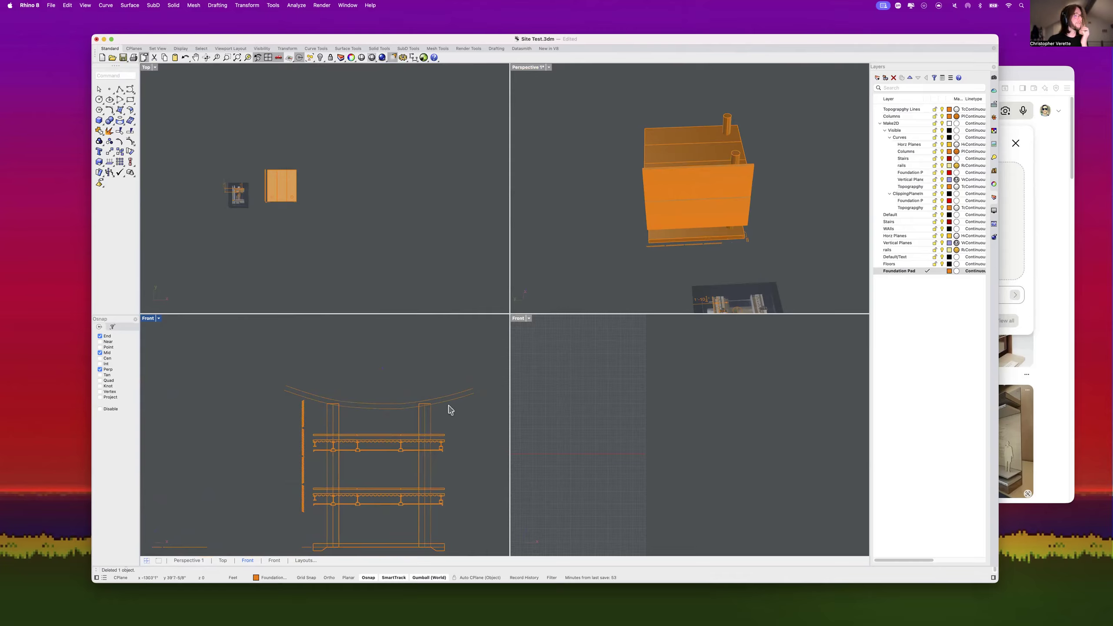
Step: Move both roof profile curves up slightly so the lower one rests on the column tops, and clear the selection
click(446, 395)
scroll(405, 399, up, 4)
drag(346, 428, 361, 399)
drag(340, 372, 340, 359)
click(418, 339)
Step: Draw a line between the right endpoints of the two roof curves to close that end of the profile
scroll(412, 345, down, 8)
right_drag(410, 345, 382, 365)
scroll(409, 388, up, 4)
scroll(474, 388, up, 2)
text(line)
key(Return)
scroll(388, 372, up, 3)
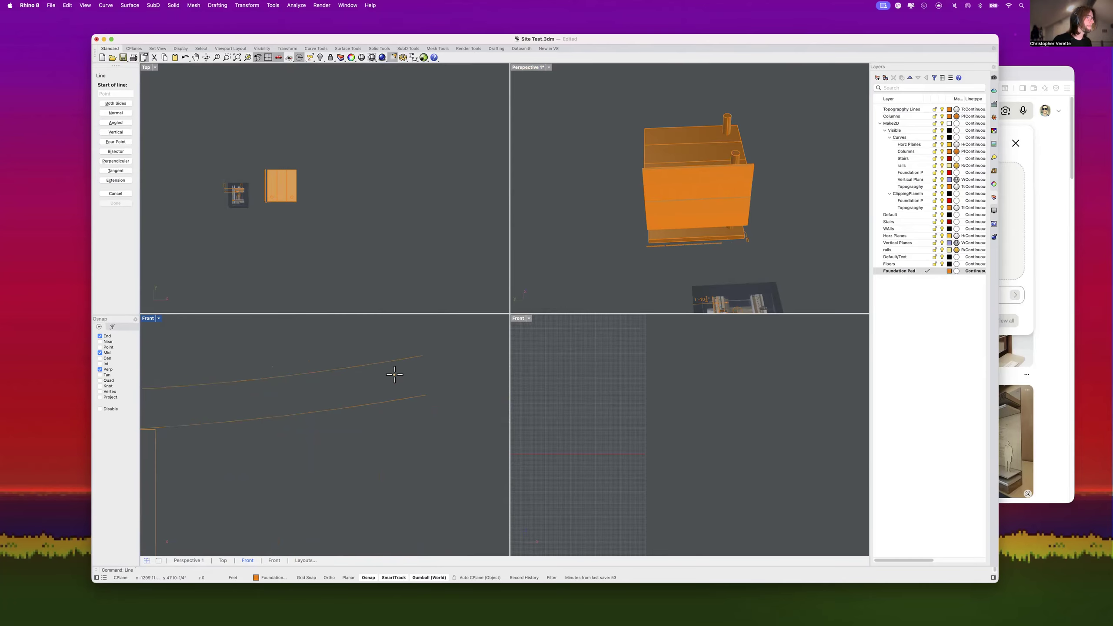
click(422, 356)
click(429, 394)
scroll(427, 397, down, 5)
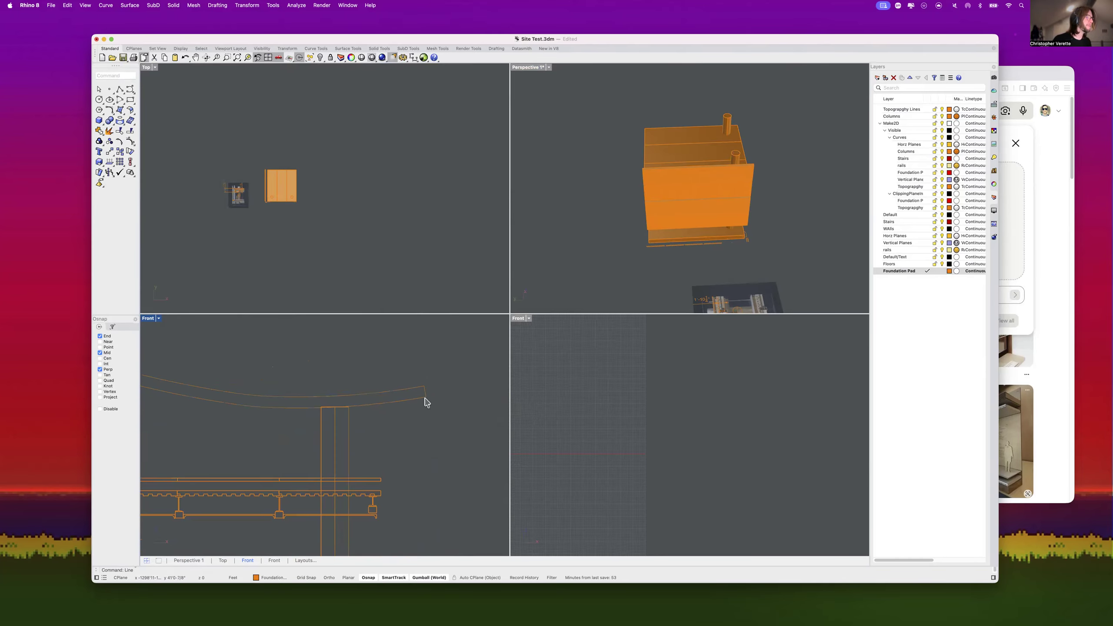
Step: Draw a second line between the left endpoints of the roof curves to close the higher end
scroll(428, 400, down, 2)
right_drag(295, 410, 355, 410)
scroll(331, 387, up, 6)
right_drag(284, 337, 341, 434)
key(Return)
key(Escape)
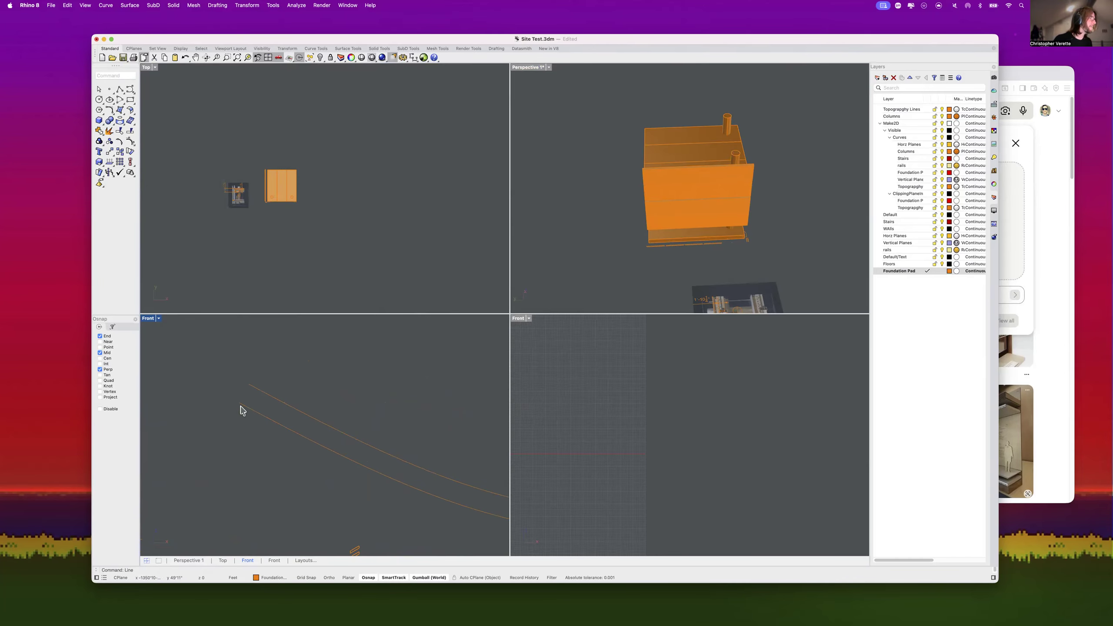
key(Return)
click(239, 402)
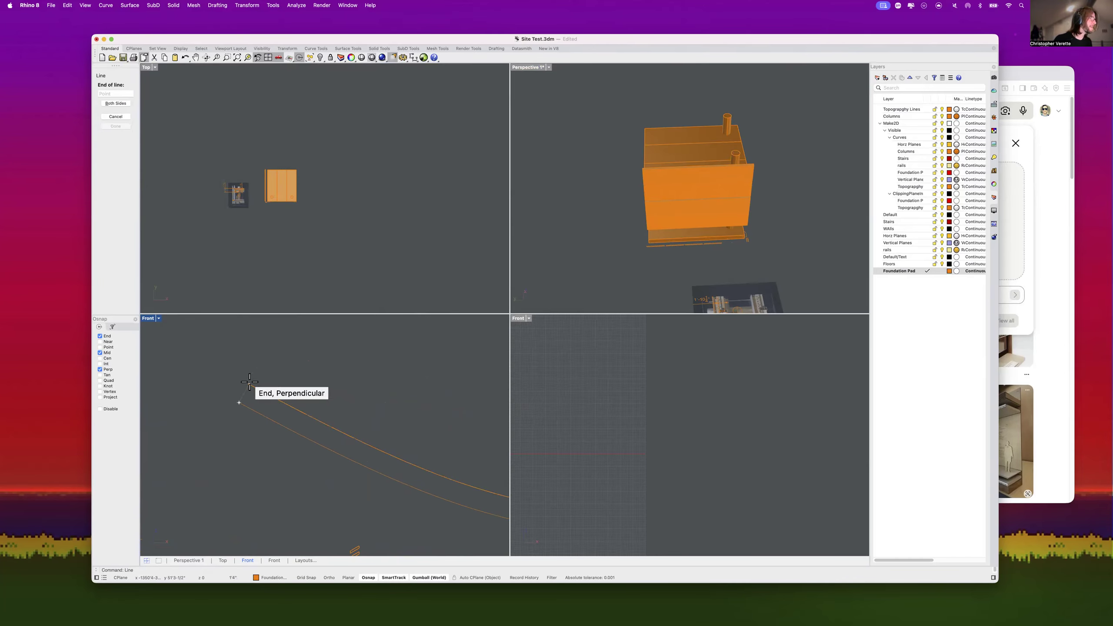
click(249, 383)
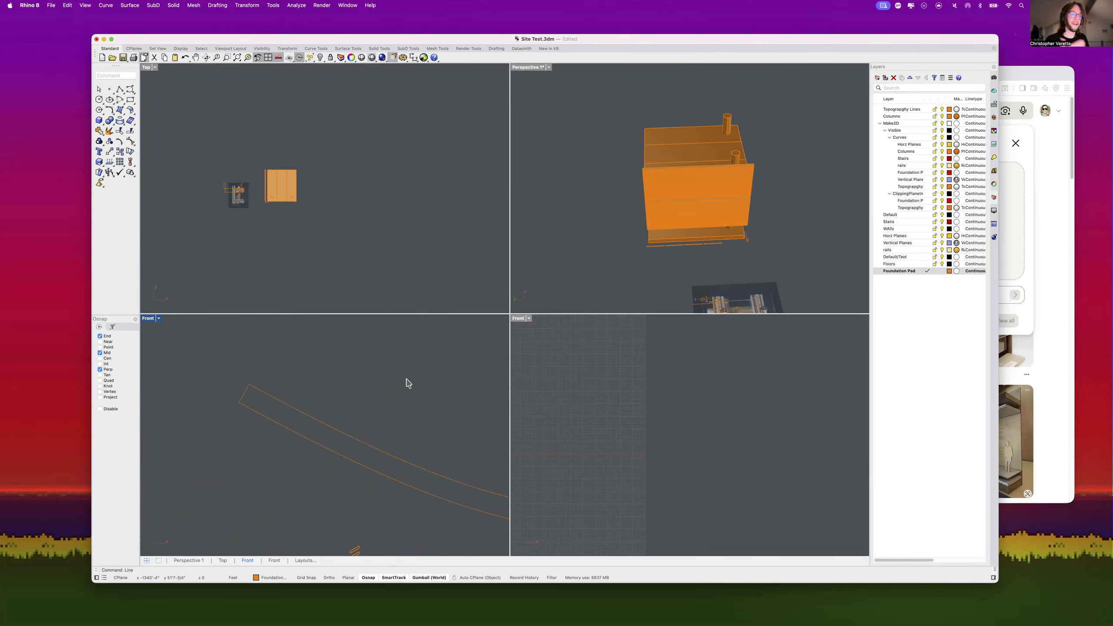
Step: Join the two roof curves and their end lines into one closed outline
scroll(198, 359, down, 10)
drag(460, 413, 208, 341)
text(join)
key(Return)
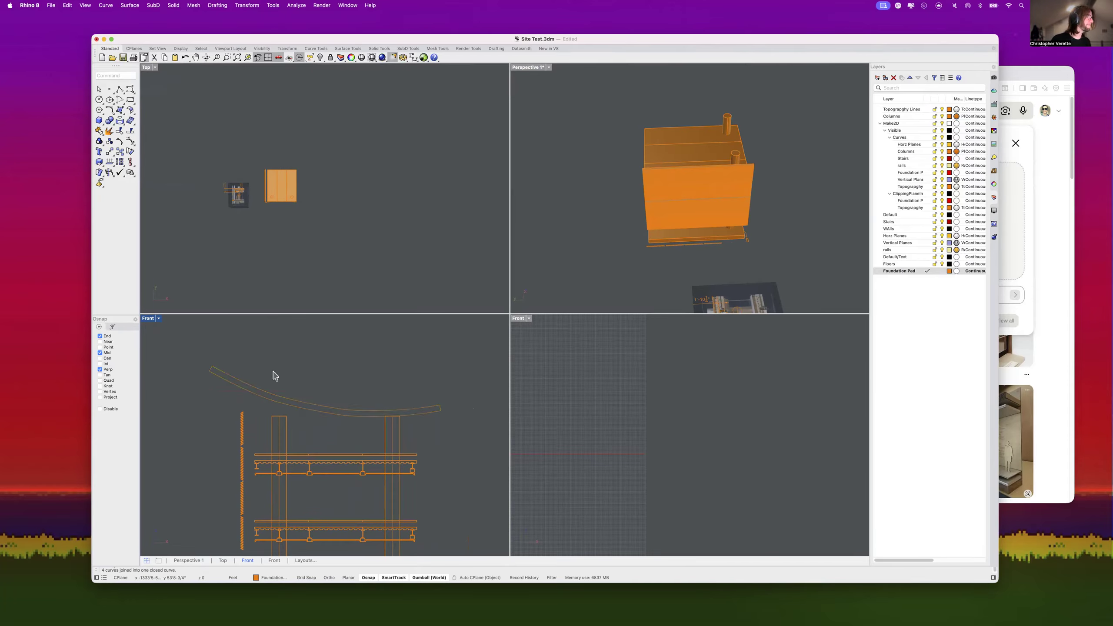
Step: Move the closed roof outline along the Y axis in the perspective view to just beyond the building's open section end
click(297, 403)
right_drag(576, 307, 587, 285)
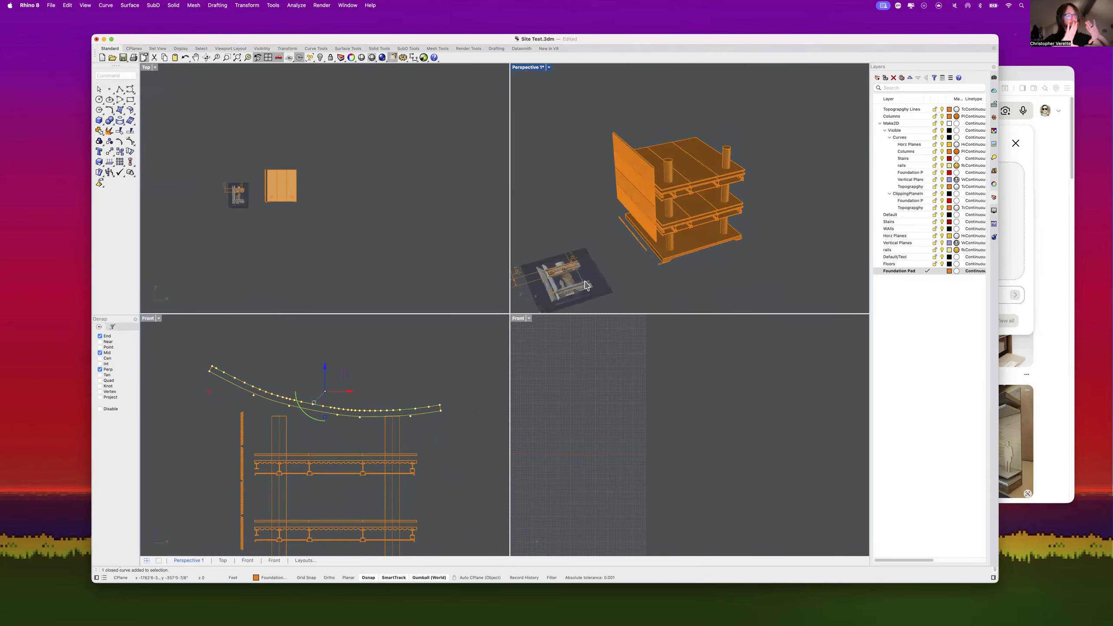
scroll(651, 221, down, 5)
scroll(650, 222, down, 5)
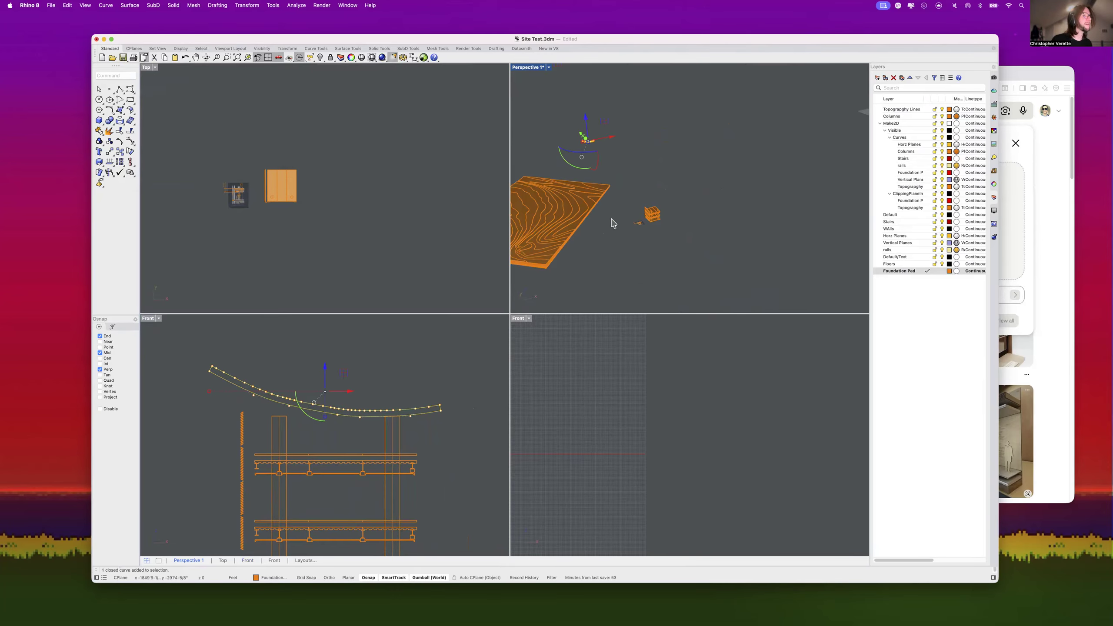
shift+right_drag(614, 223, 672, 247)
scroll(626, 155, up, 6)
drag(629, 156, 802, 307)
shift+right_drag(789, 284, 622, 149)
shift+right_drag(770, 230, 718, 165)
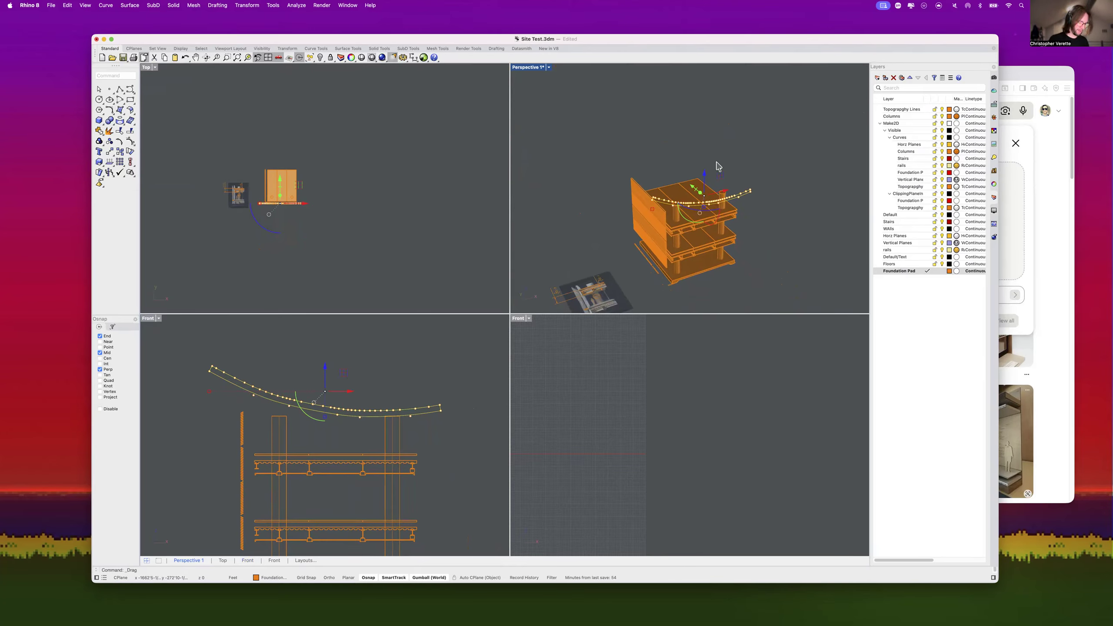
Step: Extrude the roof outline 50 feet as a solid over the building with ExtrudeCrv and clear the selection
text(ExtrudeCrv)
key(Return)
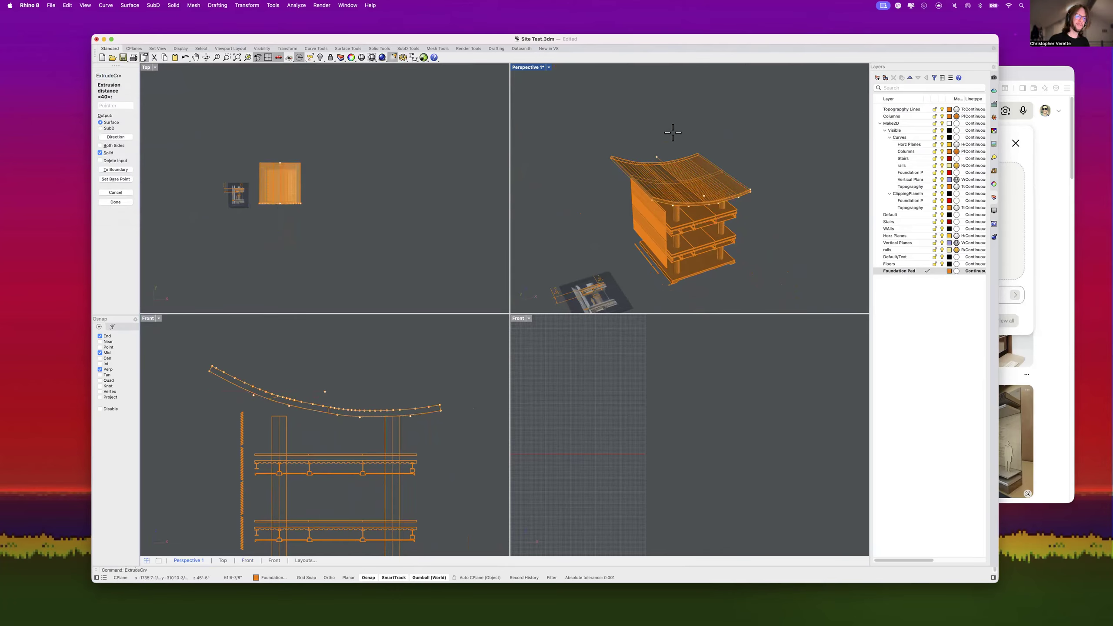
text(50)
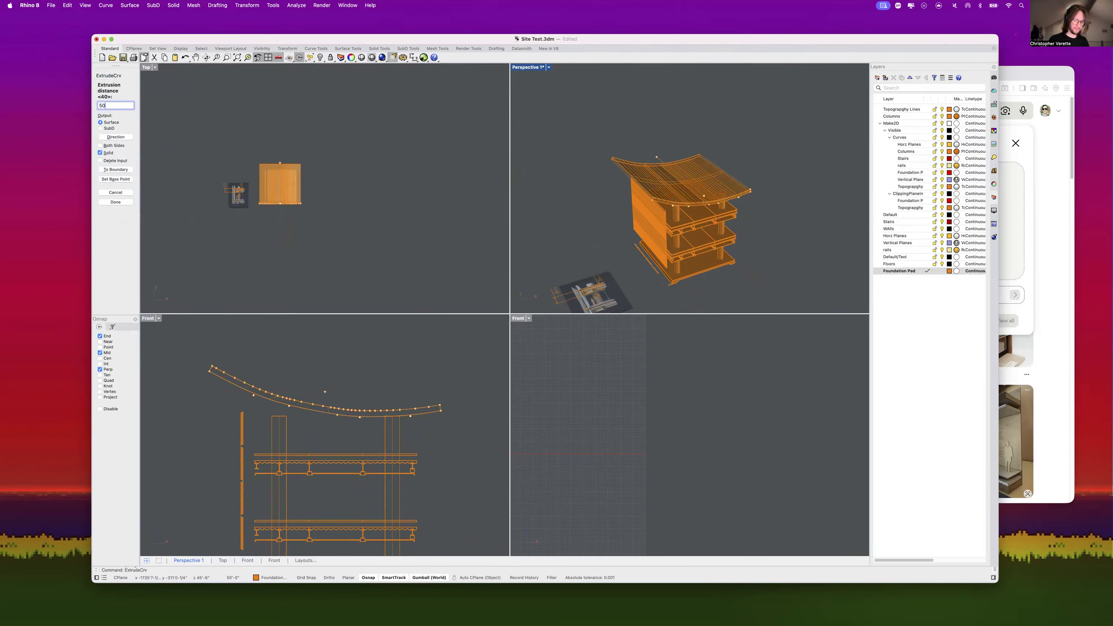
key(Return)
click(787, 99)
Step: Set the perspective view's display mode to Rendered and orbit around the building
shift+right_drag(772, 196, 777, 163)
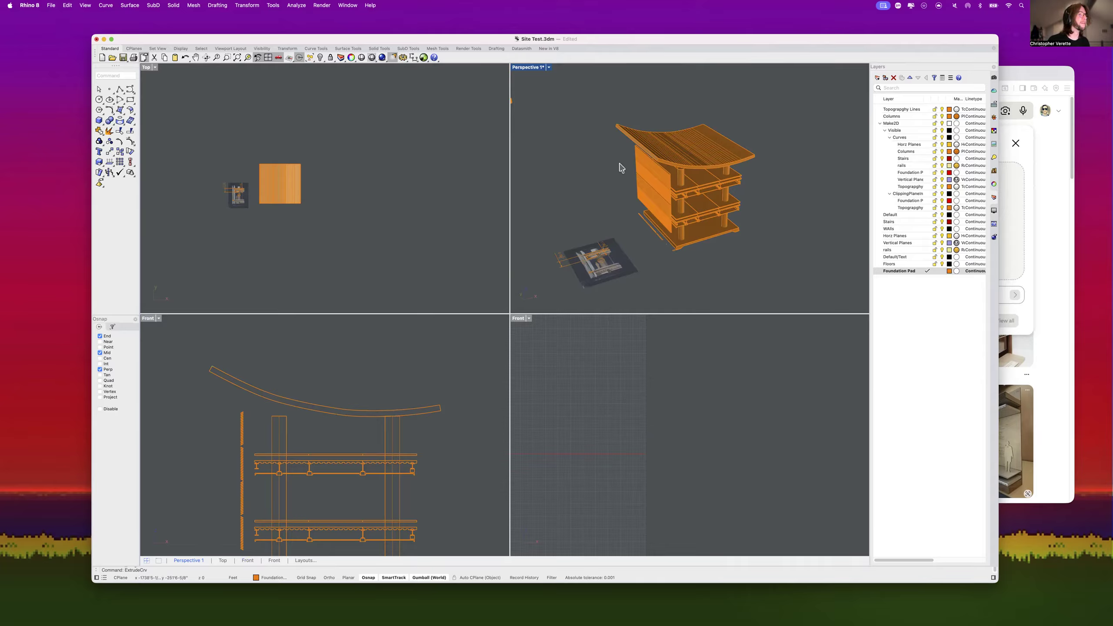
scroll(666, 213, up, 6)
shift+right_drag(667, 225, 668, 237)
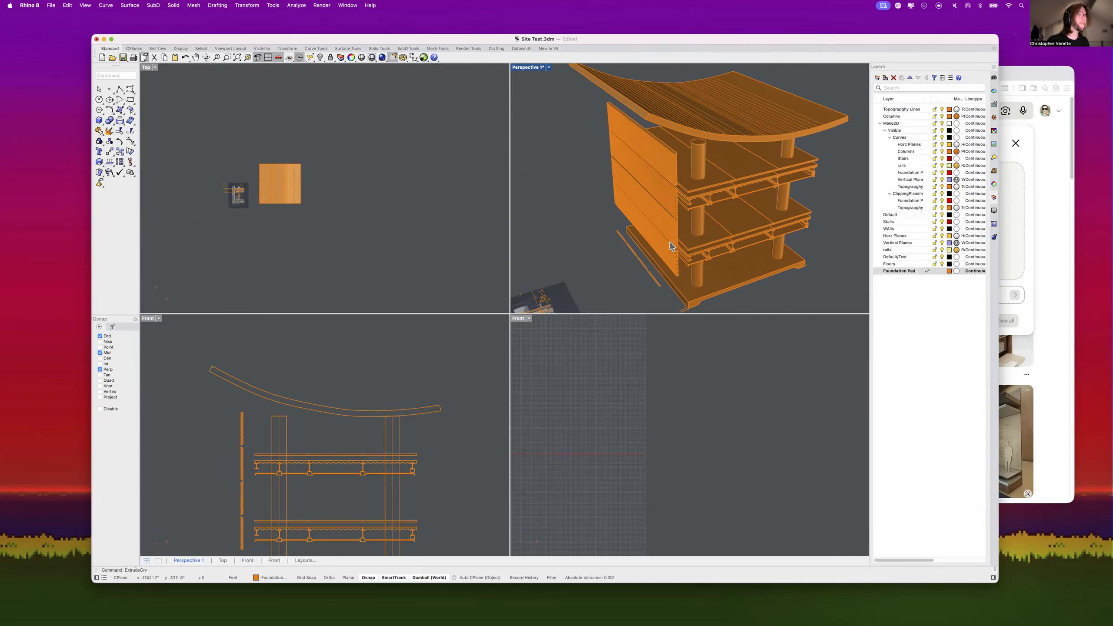
click(549, 67)
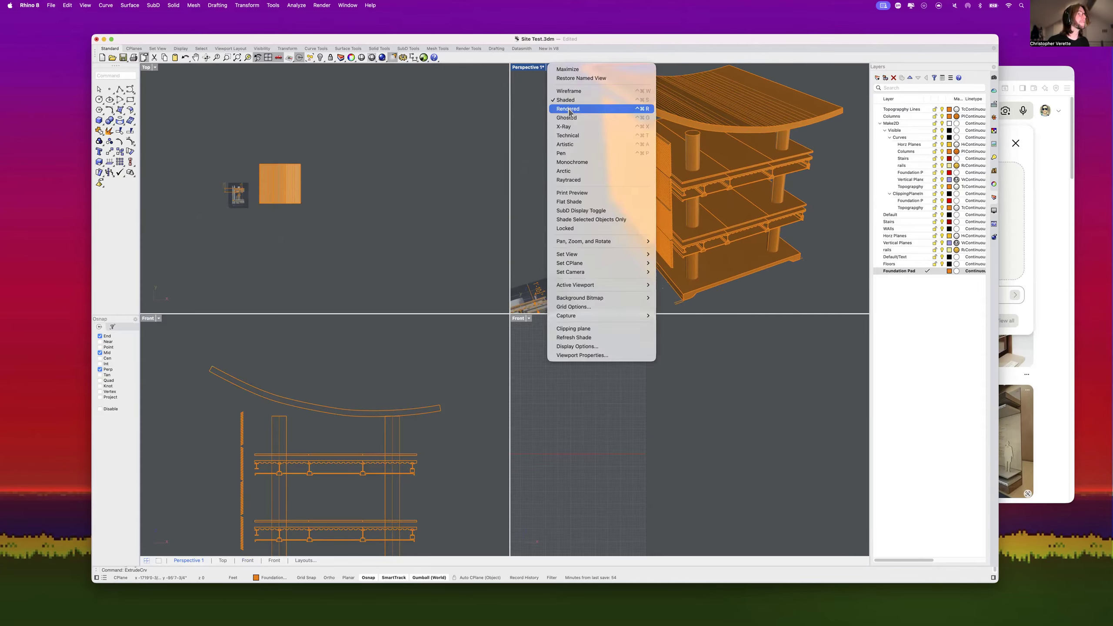
click(566, 109)
mouse_move(622, 228)
right_down()
mouse_move(629, 236)
mouse_move(631, 219)
mouse_move(692, 218)
mouse_move(644, 216)
mouse_move(635, 229)
right_up()
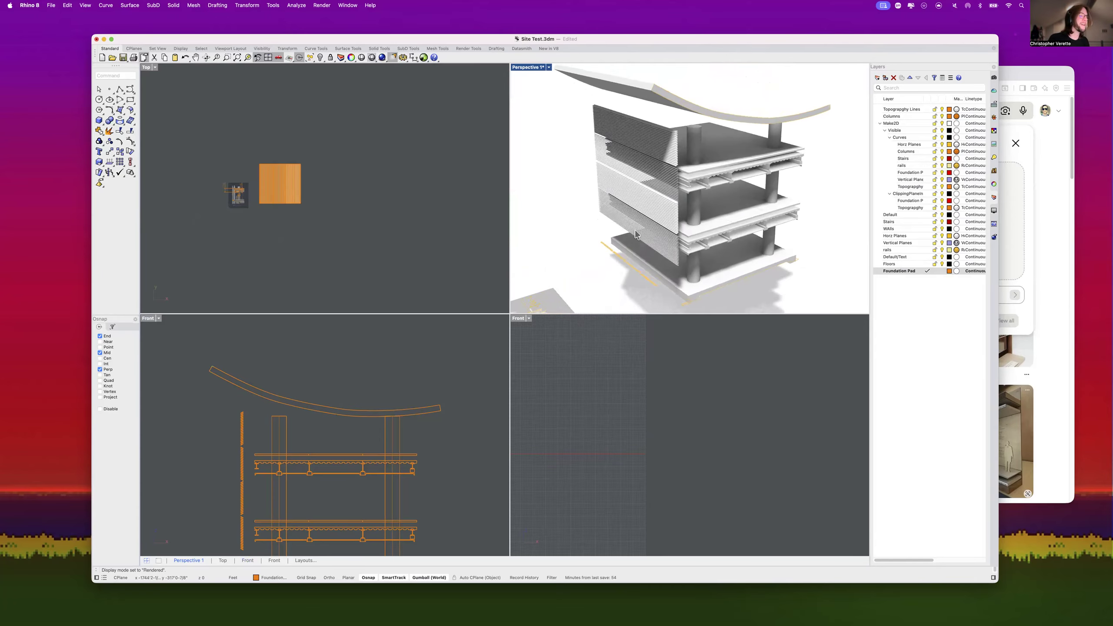
Step: Examine the rendered louvers, floor assemblies and the column top beneath the curved roof
scroll(678, 154, up, 3)
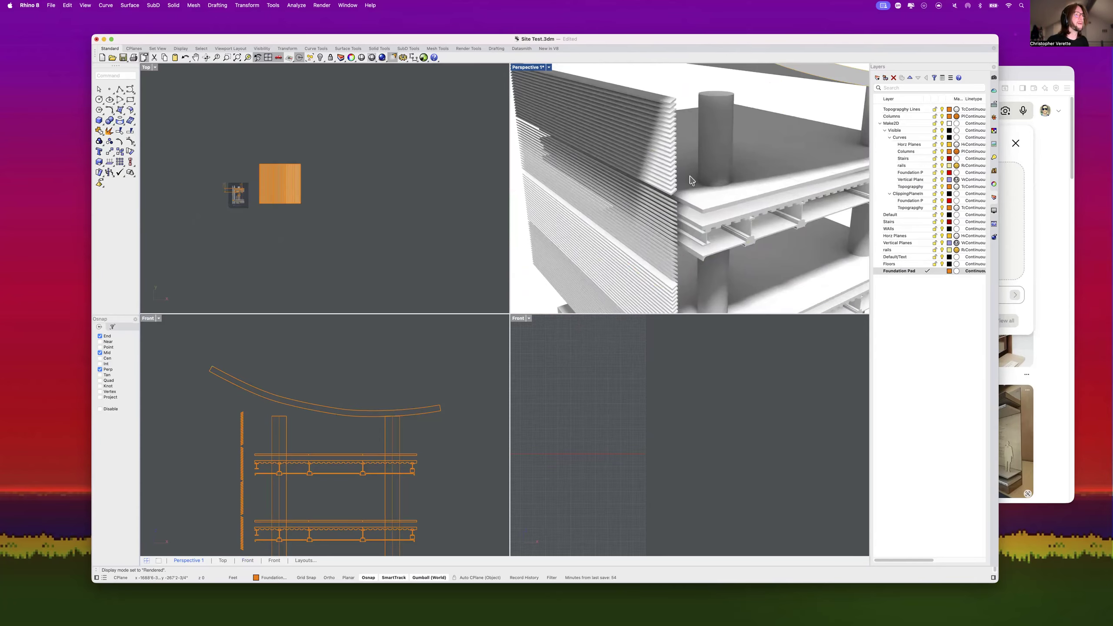
scroll(675, 157, up, 4)
mouse_move(664, 158)
right_down()
mouse_move(700, 161)
mouse_move(664, 170)
right_up()
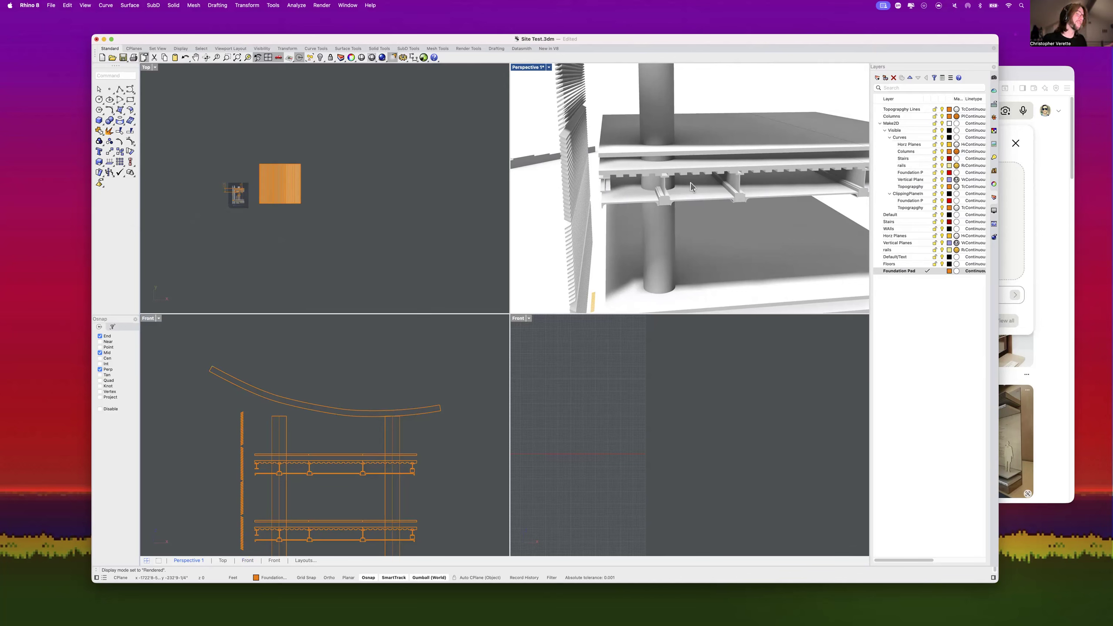
scroll(690, 183, down, 5)
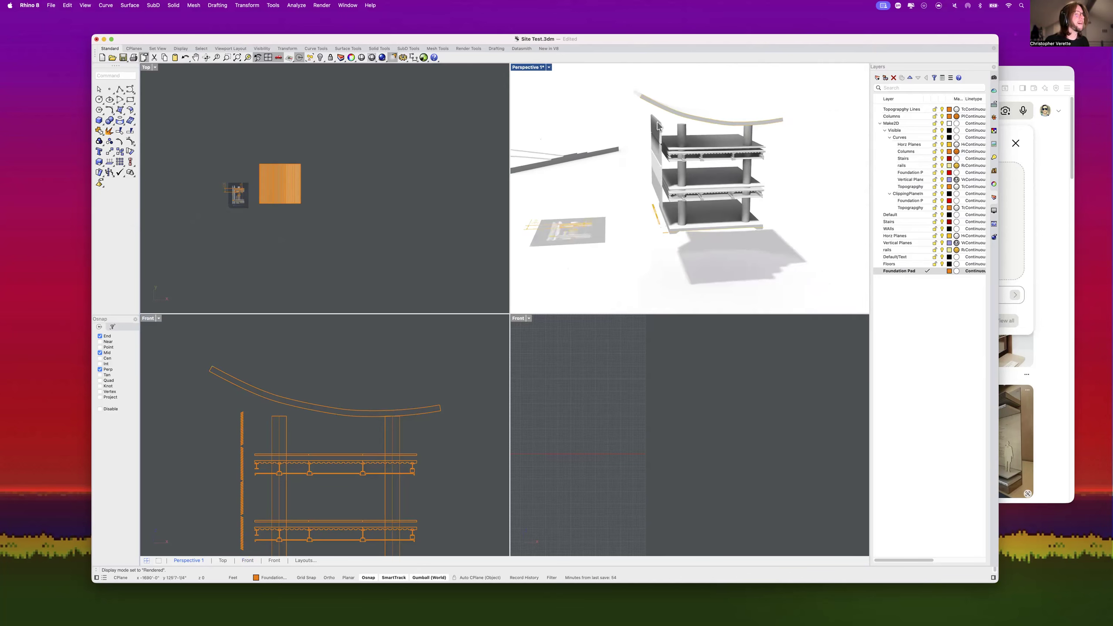
scroll(686, 133, up, 3)
click(684, 135)
scroll(685, 158, up, 3)
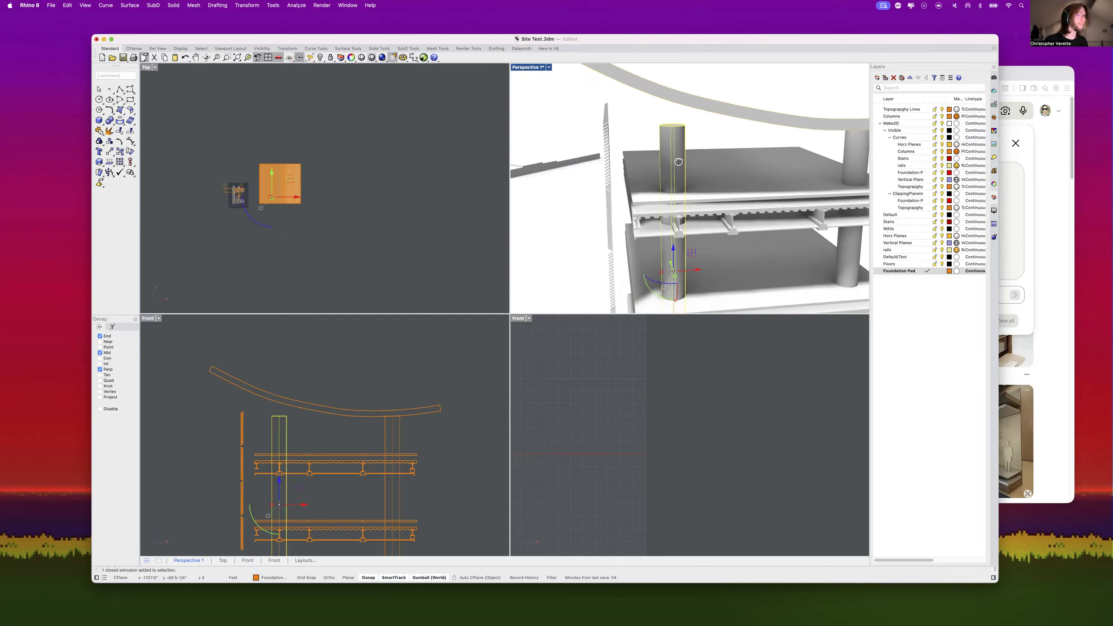
scroll(685, 172, up, 5)
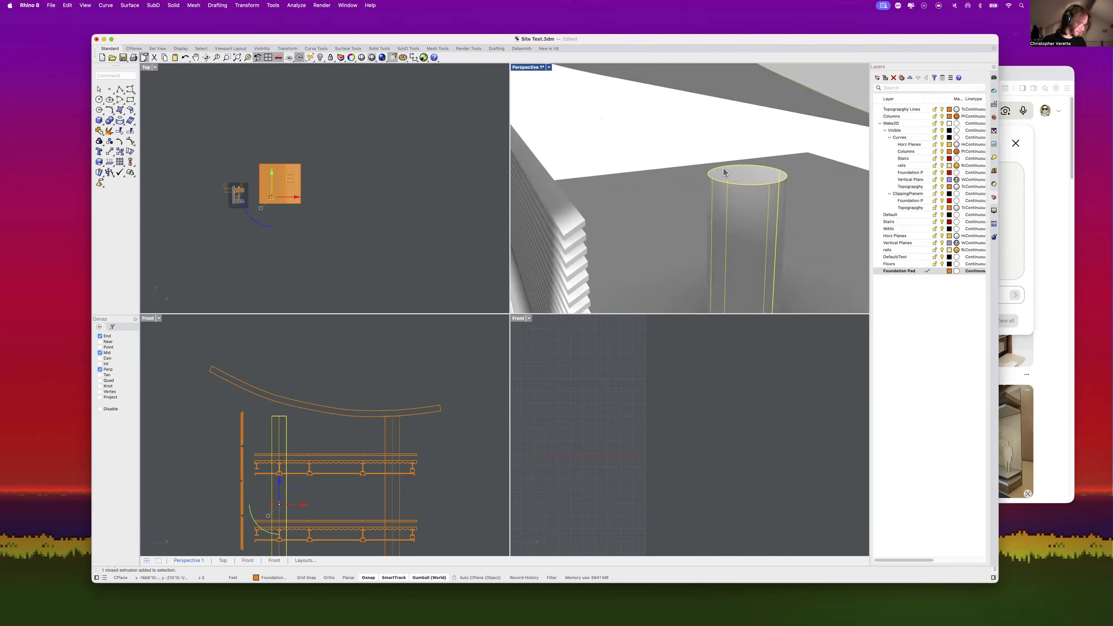
click(704, 133)
key(alt+super+r)
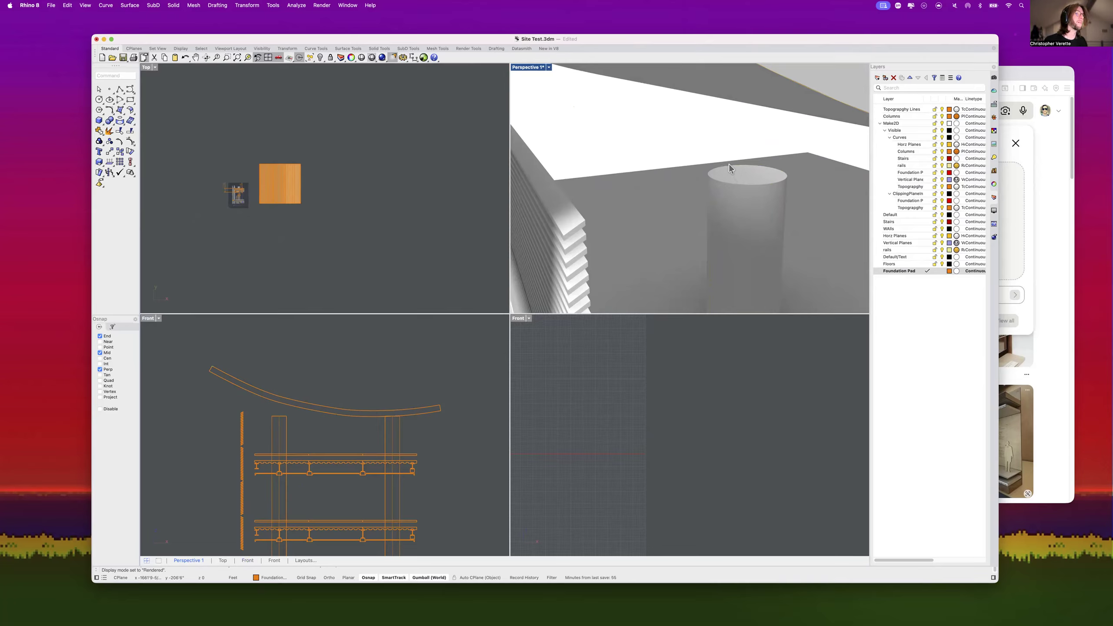
click(722, 174)
click(725, 178)
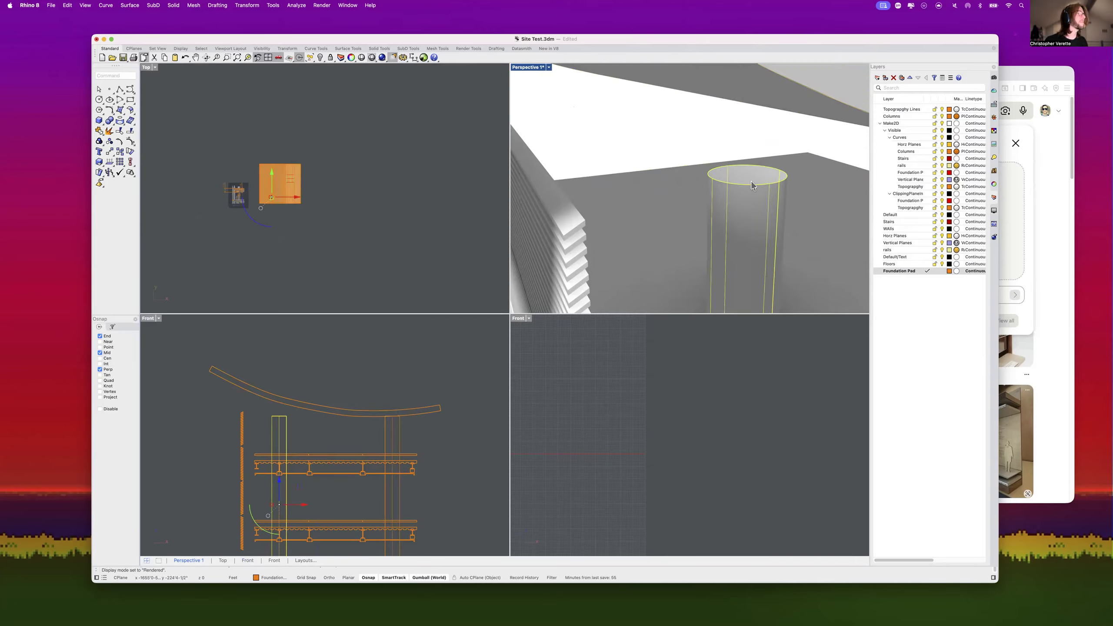
key(Escape)
click(730, 184)
key(Escape)
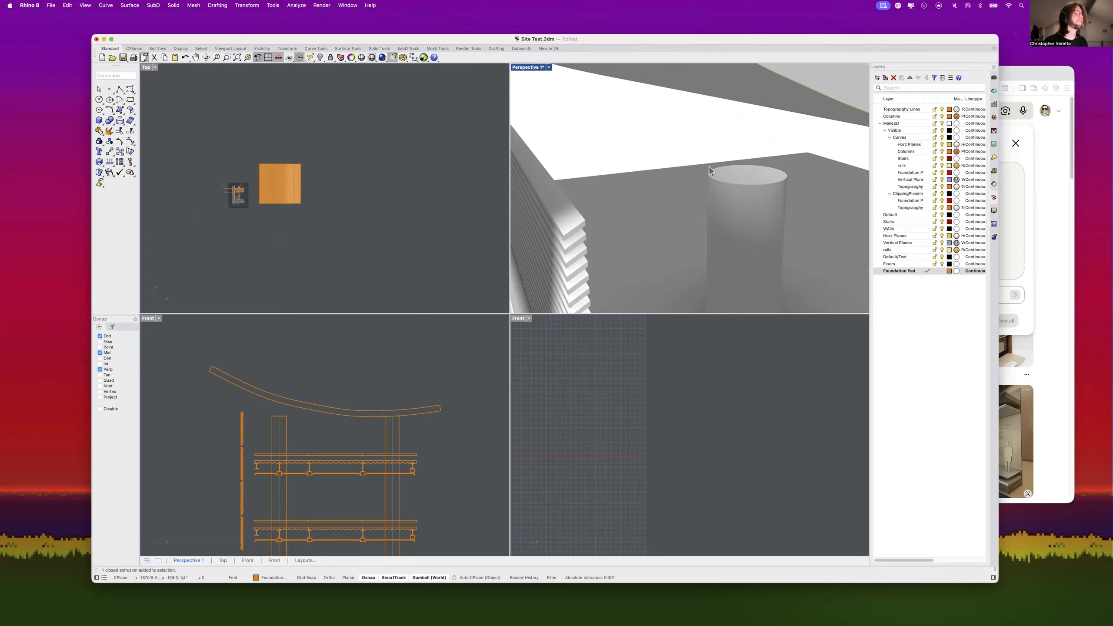
click(727, 181)
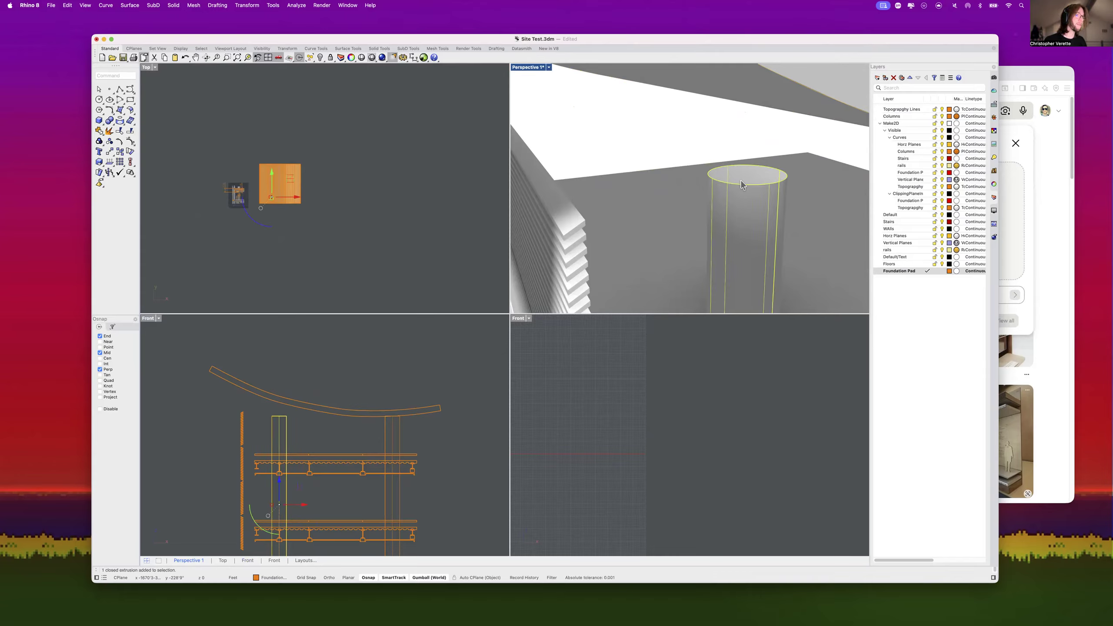
click(716, 156)
right_drag(727, 168, 725, 183)
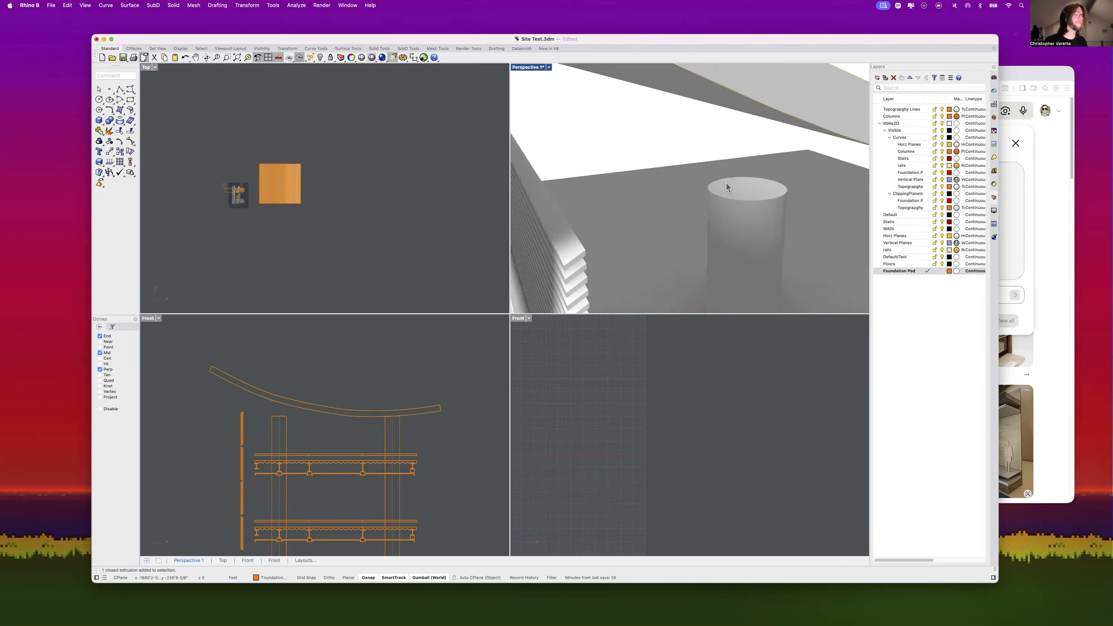
click(732, 203)
click(785, 138)
click(737, 200)
right_click(744, 201)
right_click(743, 200)
key(Escape)
Step: Extrude the top face of the column beside the louvers upward as a solid with ExtrudeSrf, passing through the curved roof
click(735, 177)
text(extrudeCrvToPoint)
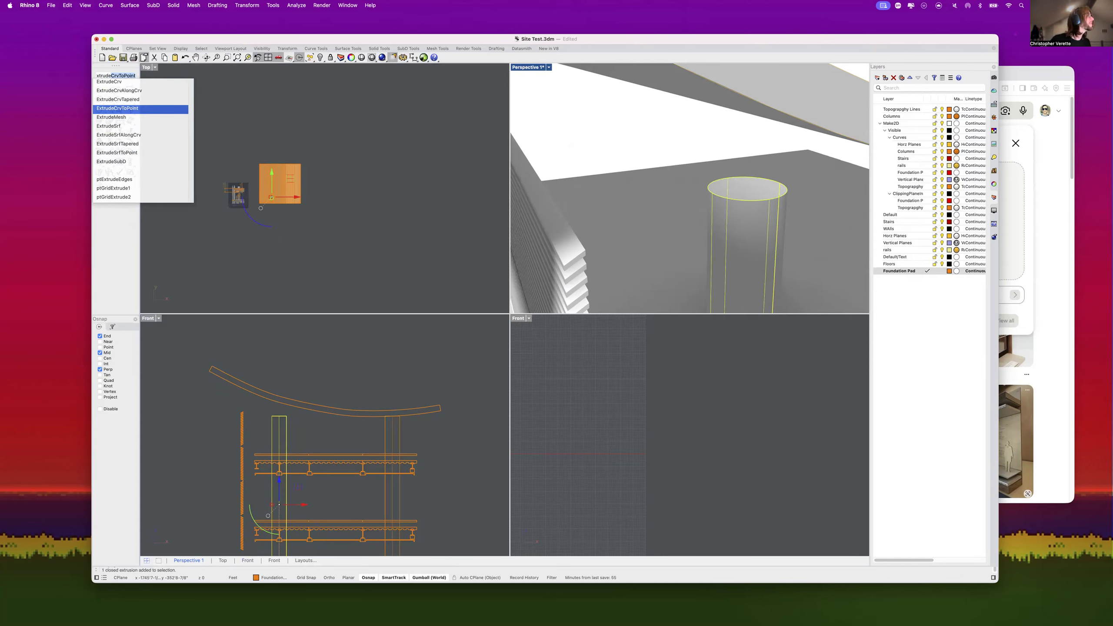
key(Down)
key(Down)
key(Return)
click(744, 194)
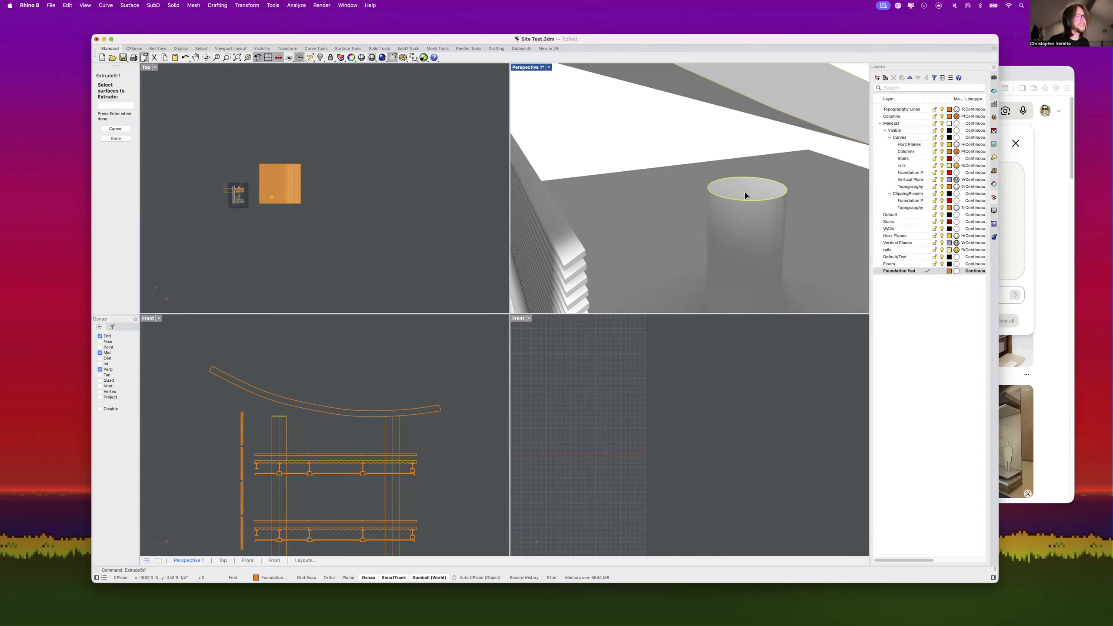
key(Return)
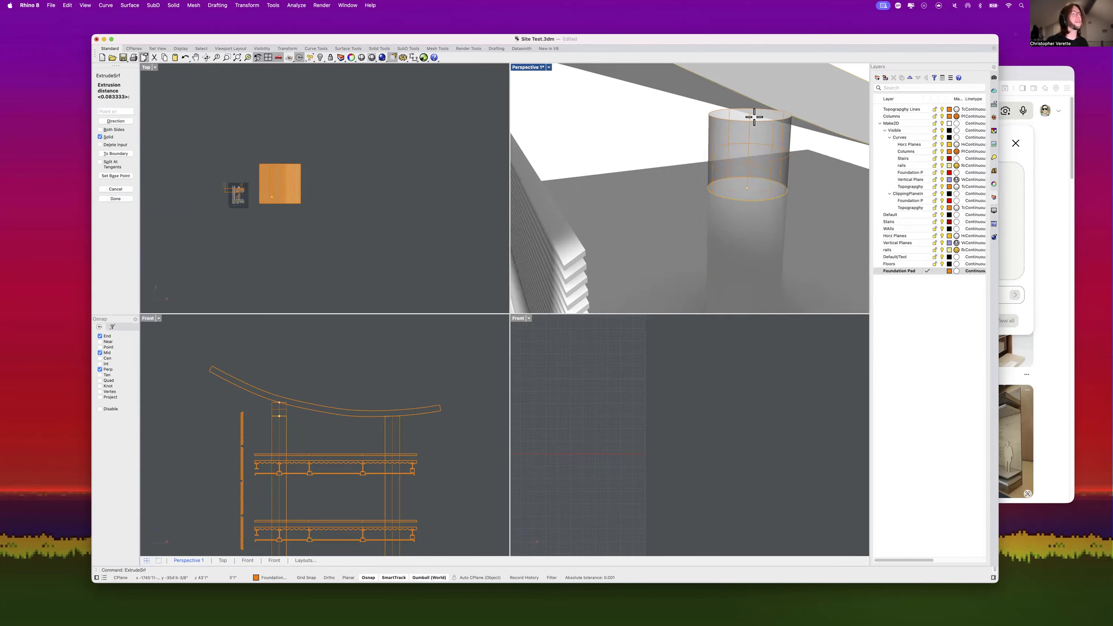
scroll(758, 114, down, 5)
right_drag(767, 107, 701, 107)
click(701, 103)
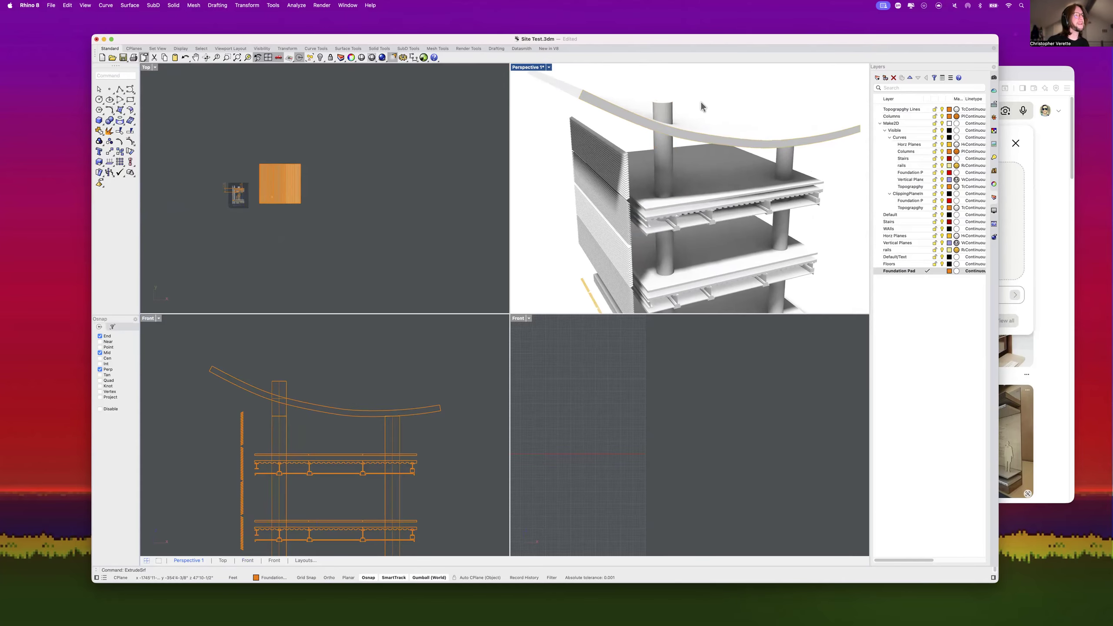
Step: Trim off the column extension projecting above the curved roof, using the roof solid as the cutting object
scroll(701, 105, up, 5)
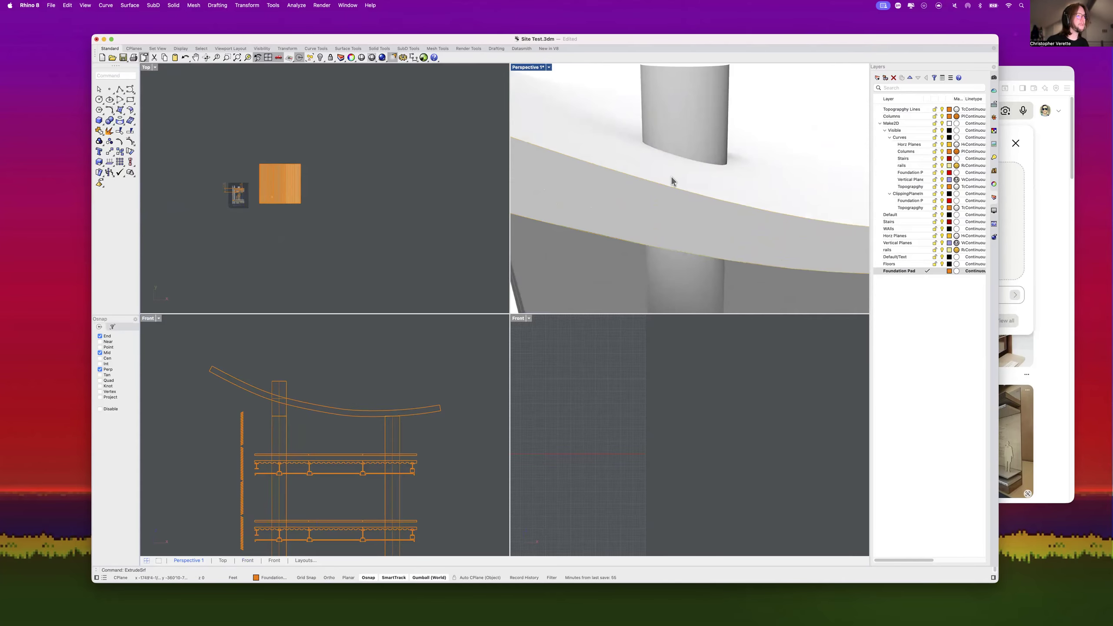
click(673, 181)
scroll(673, 180, down, 5)
text(trim)
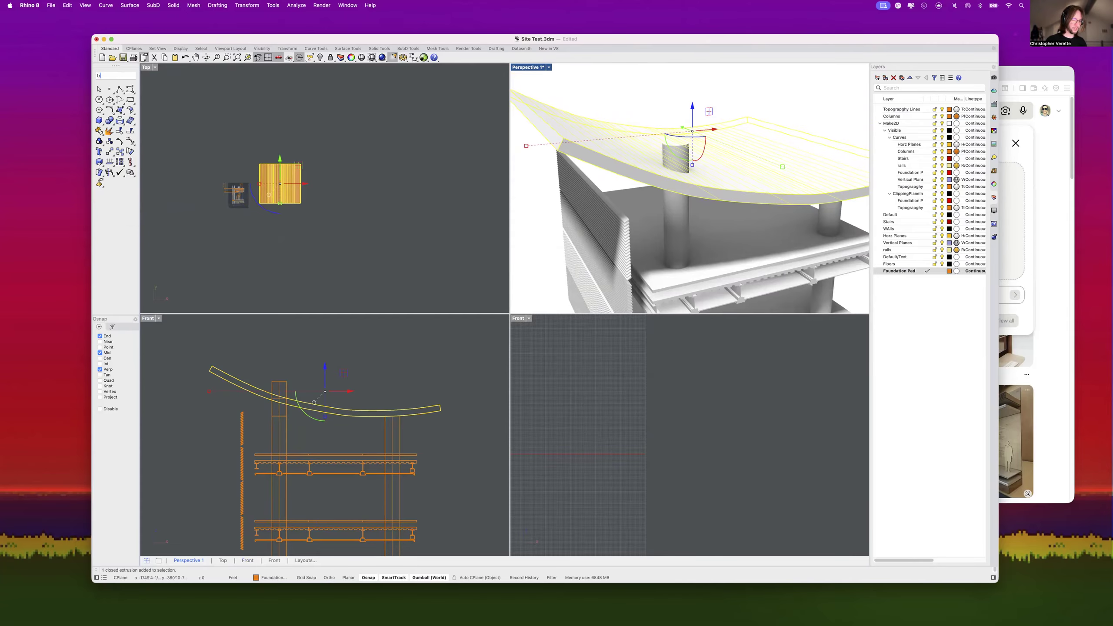
key(Return)
click(676, 154)
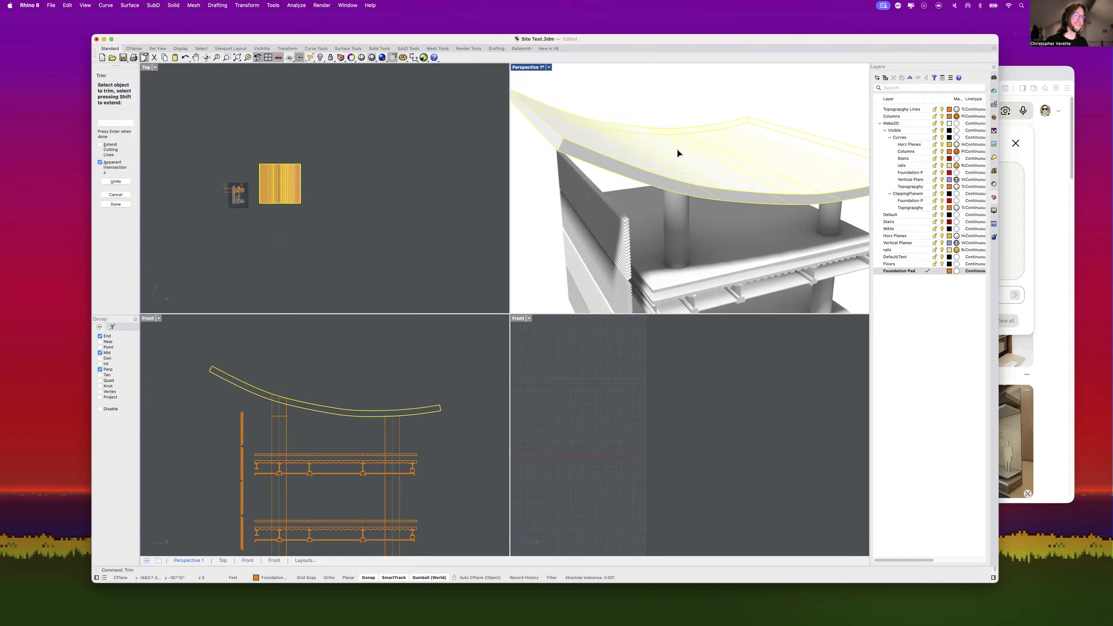
key(Return)
key(Escape)
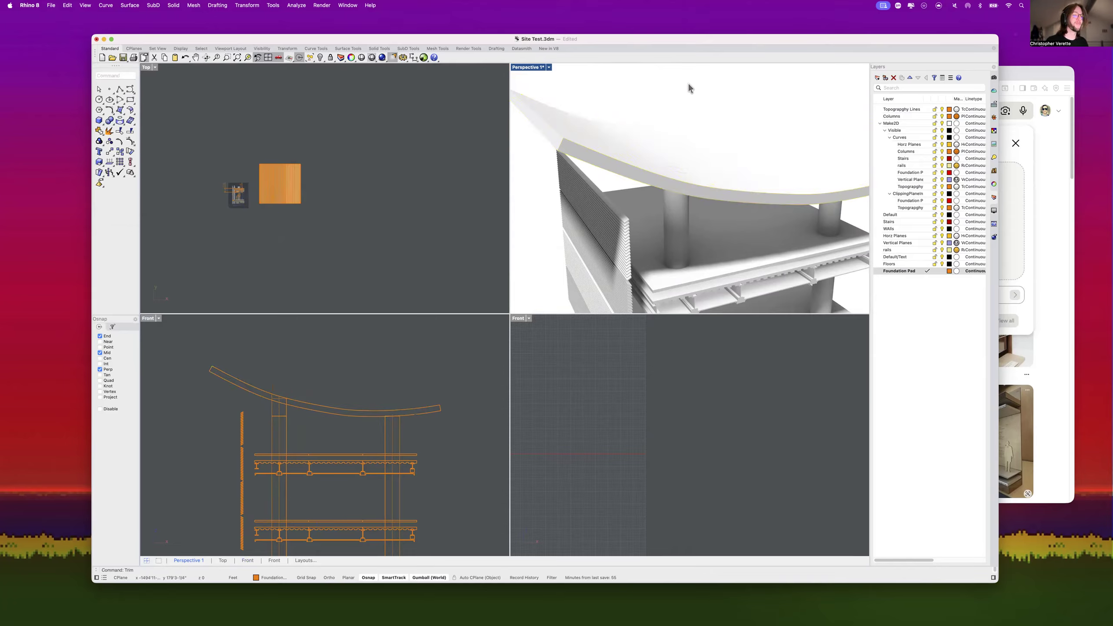
Step: Examine where the trimmed extension meets the column and the roof, from the perspective and front views
scroll(694, 213, up, 5)
right_drag(694, 213, 708, 180)
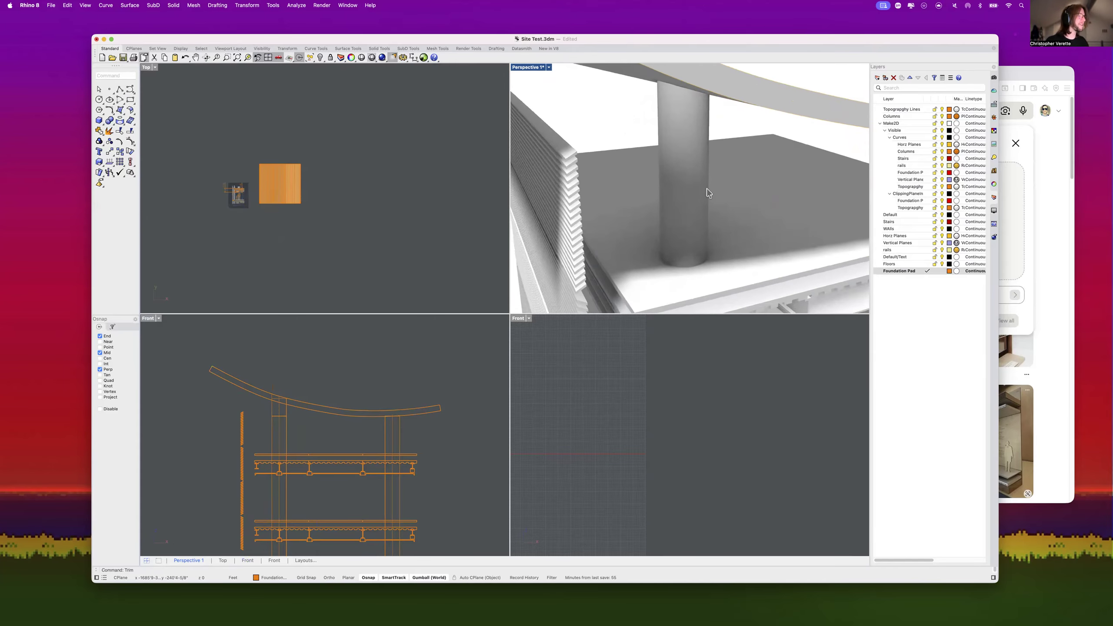
scroll(283, 406, up, 5)
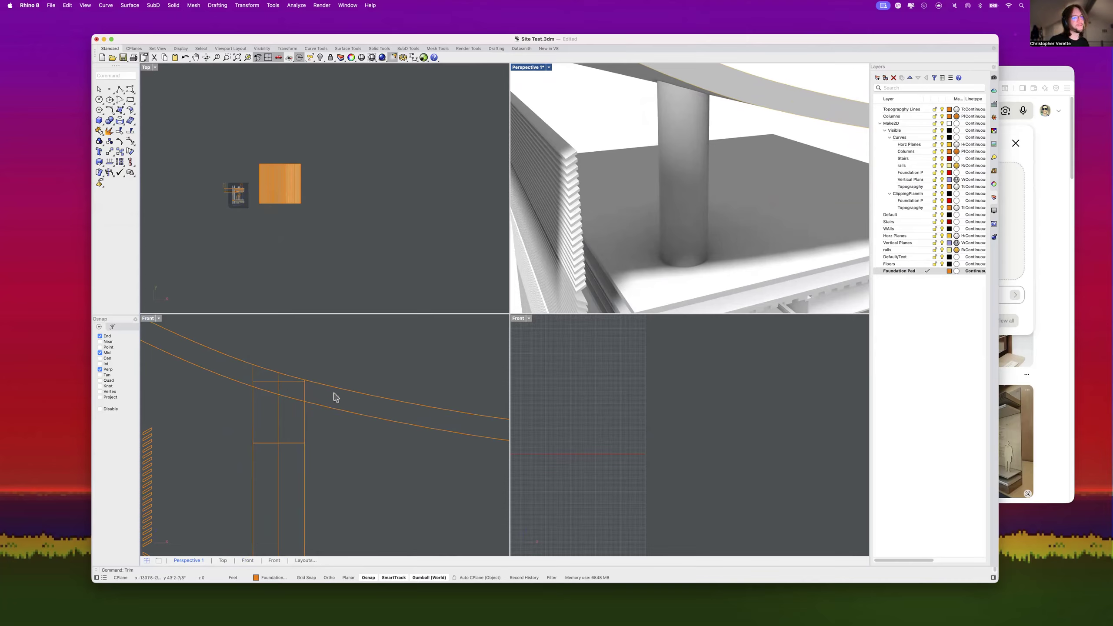
scroll(303, 386, down, 5)
scroll(592, 265, down, 8)
shift+right_drag(593, 265, 611, 174)
scroll(711, 215, up, 3)
click(665, 175)
scroll(611, 172, up, 5)
click(774, 170)
click(716, 174)
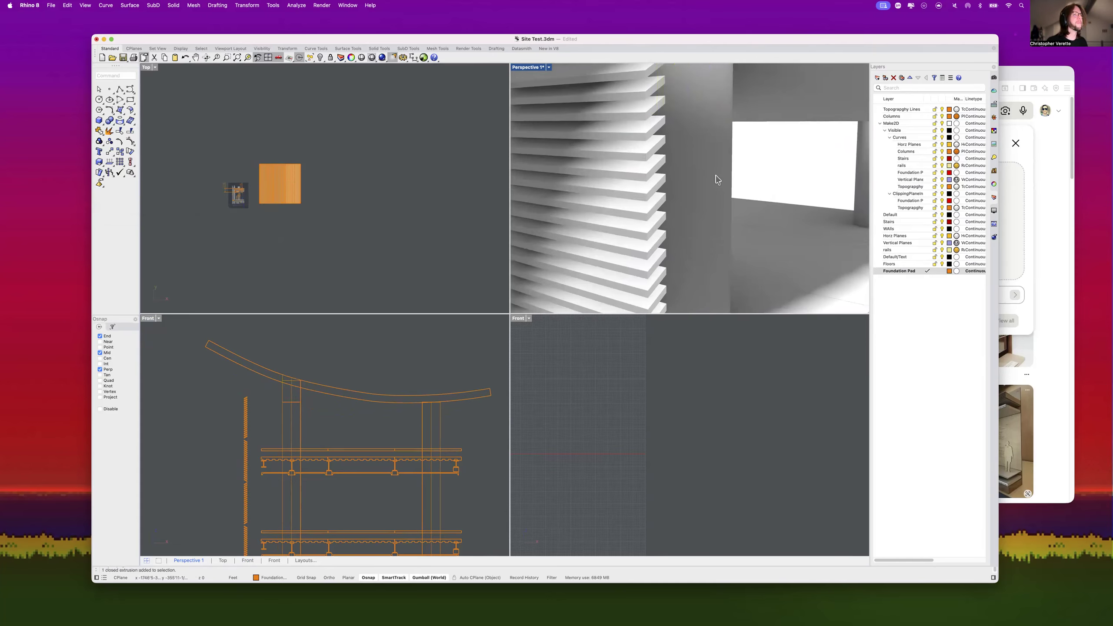
click(724, 101)
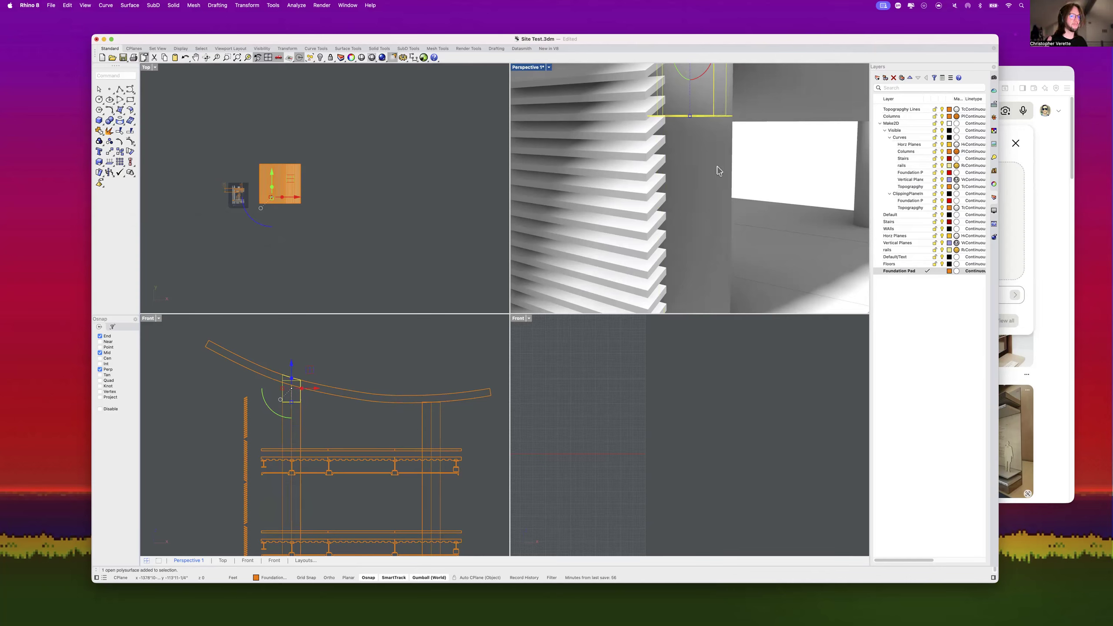
Step: Try to join the trimmed roof-level extension to the column beneath it with Join
scroll(720, 169, down, 5)
click(722, 166)
shift+click(724, 116)
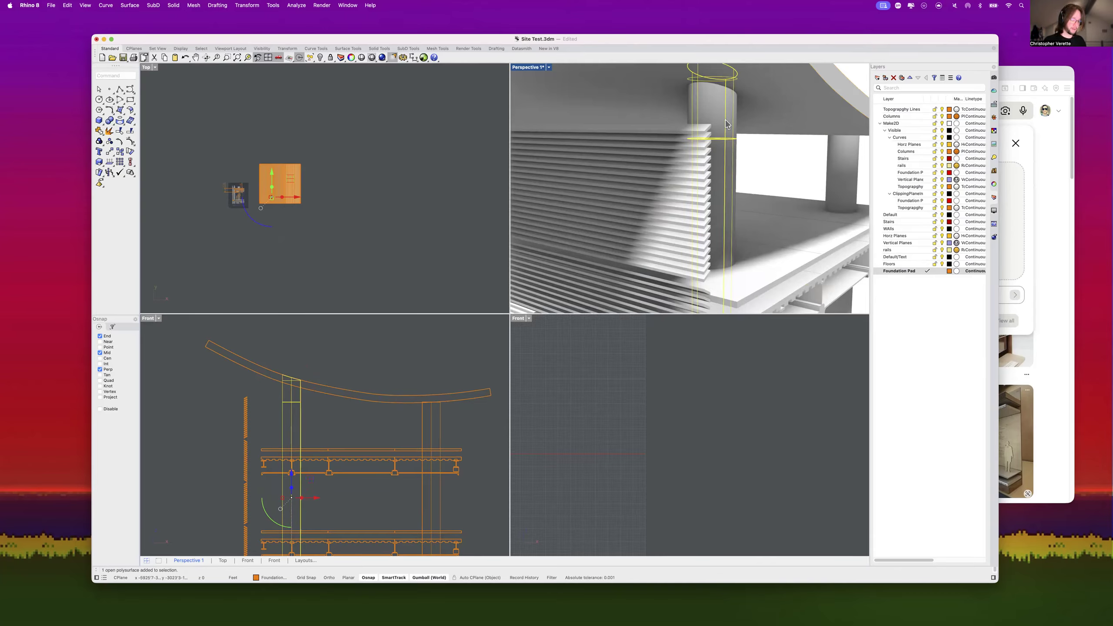
text(join)
key(Return)
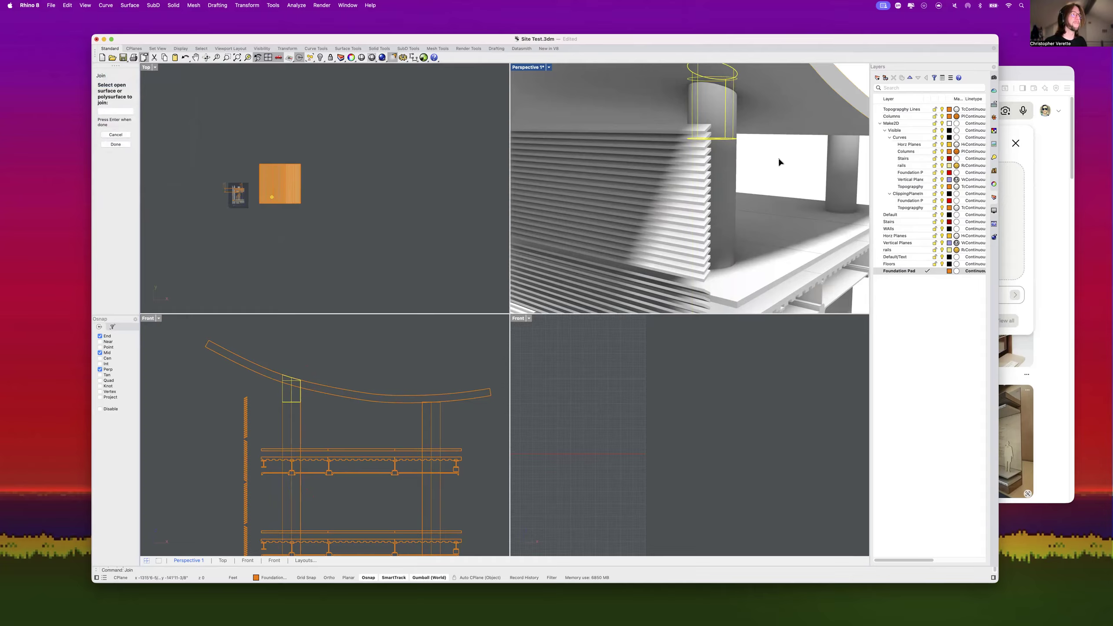
key(Return)
Step: Merge the column and its trimmed extension with BooleanUnion and clear the selection
click(729, 142)
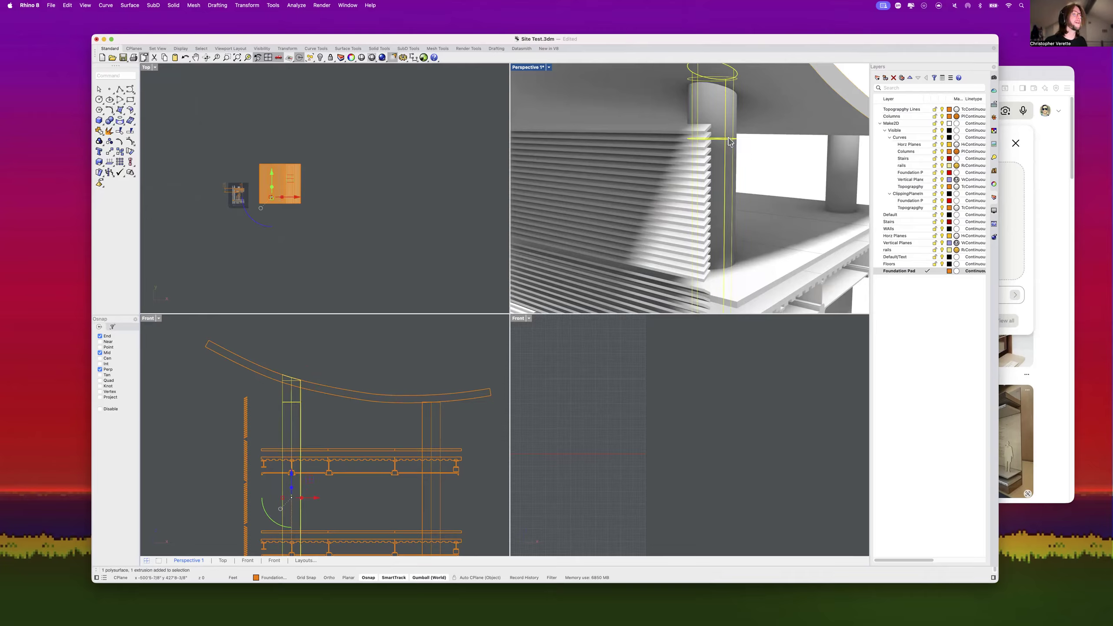
text(bo)
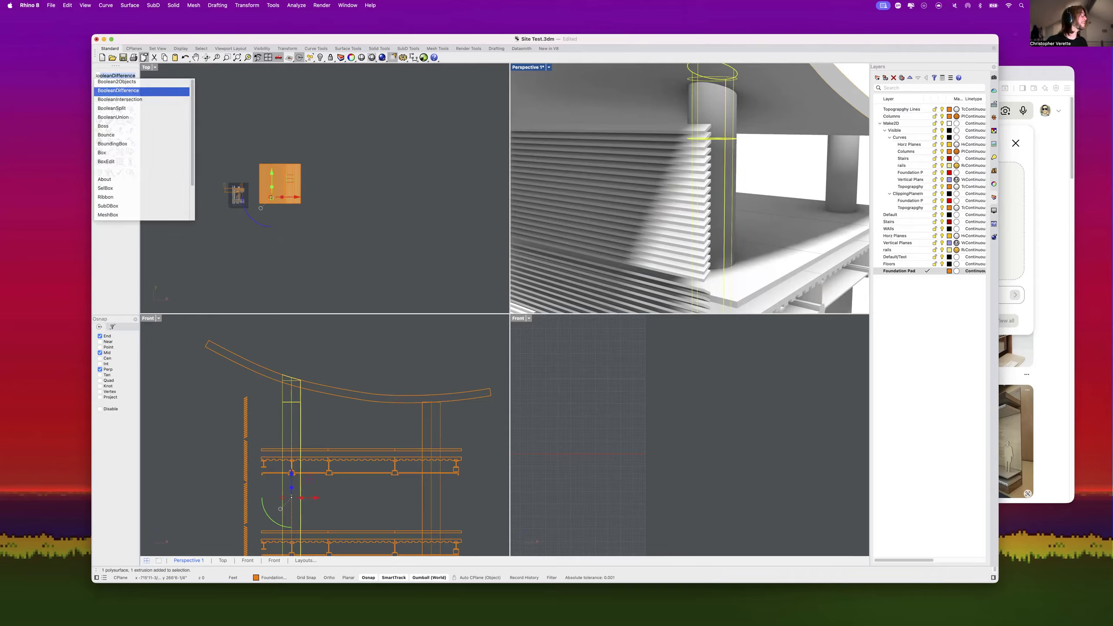
key(Down)
key(Down)
key(Down)
key(Return)
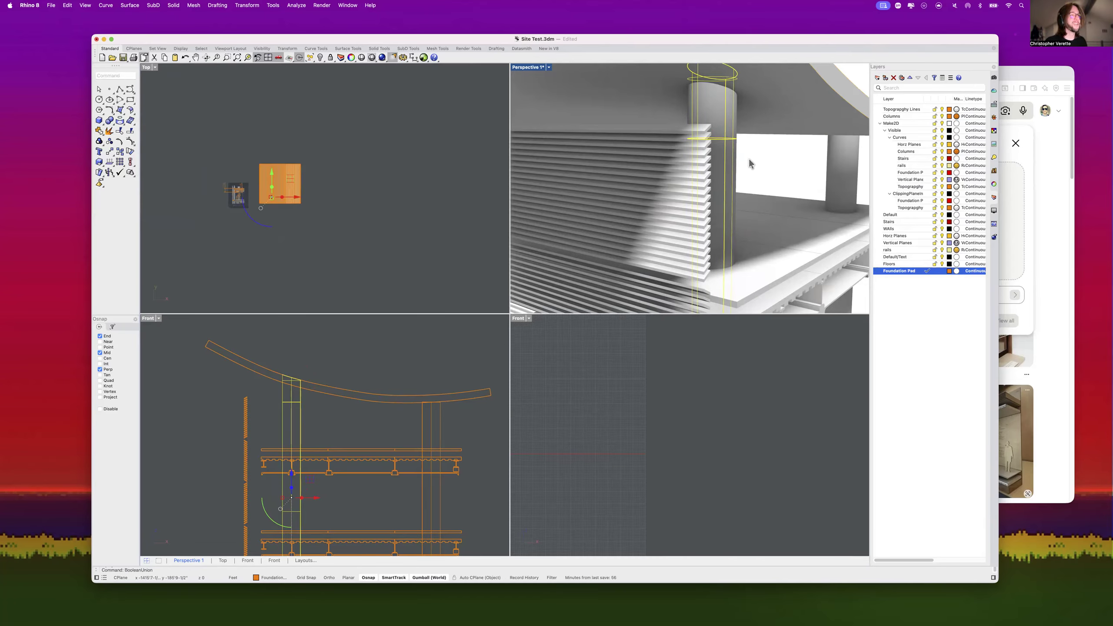
click(728, 169)
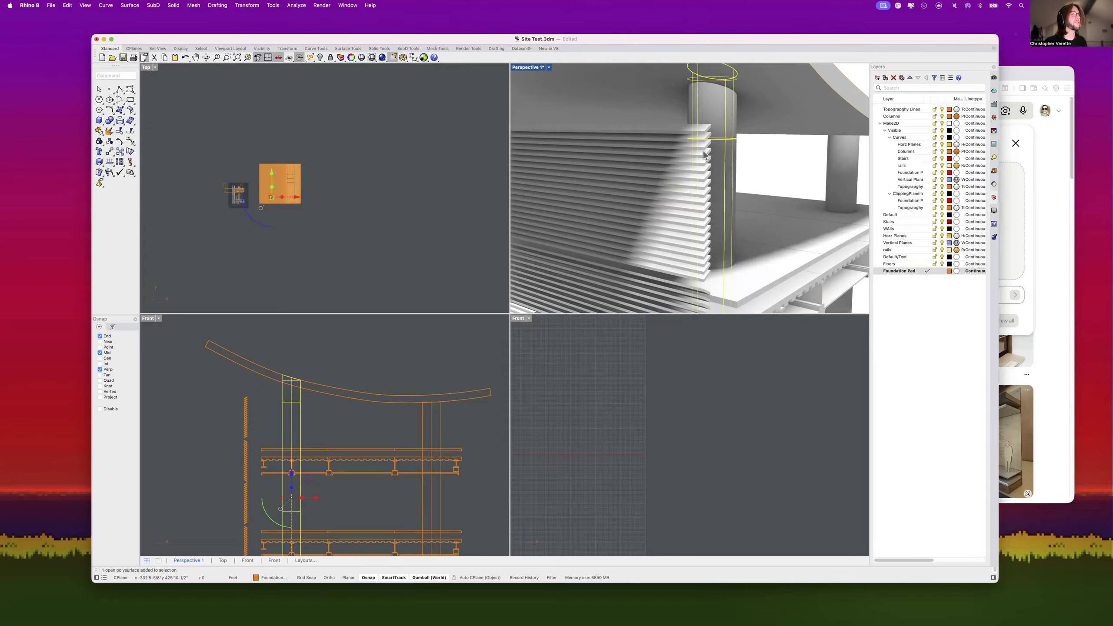
right_drag(768, 189, 575, 180)
click(713, 160)
Step: Set the perspective view's display mode to Shaded, clear the building selection and show the haunched base with its loose curves
scroll(665, 170, down, 3)
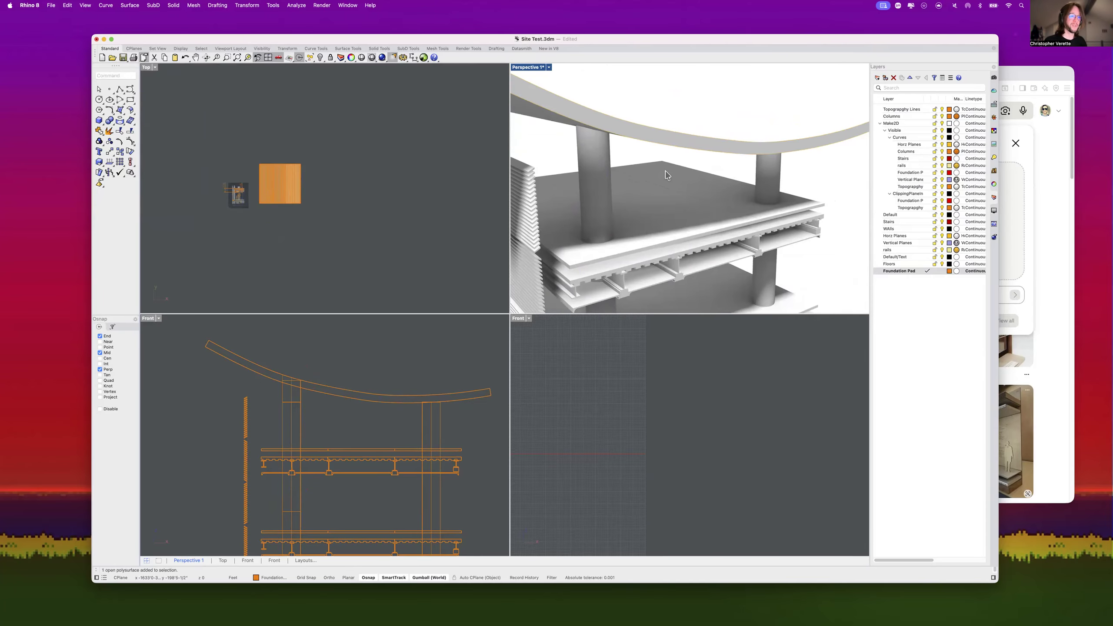
scroll(620, 173, down, 3)
scroll(619, 180, up, 6)
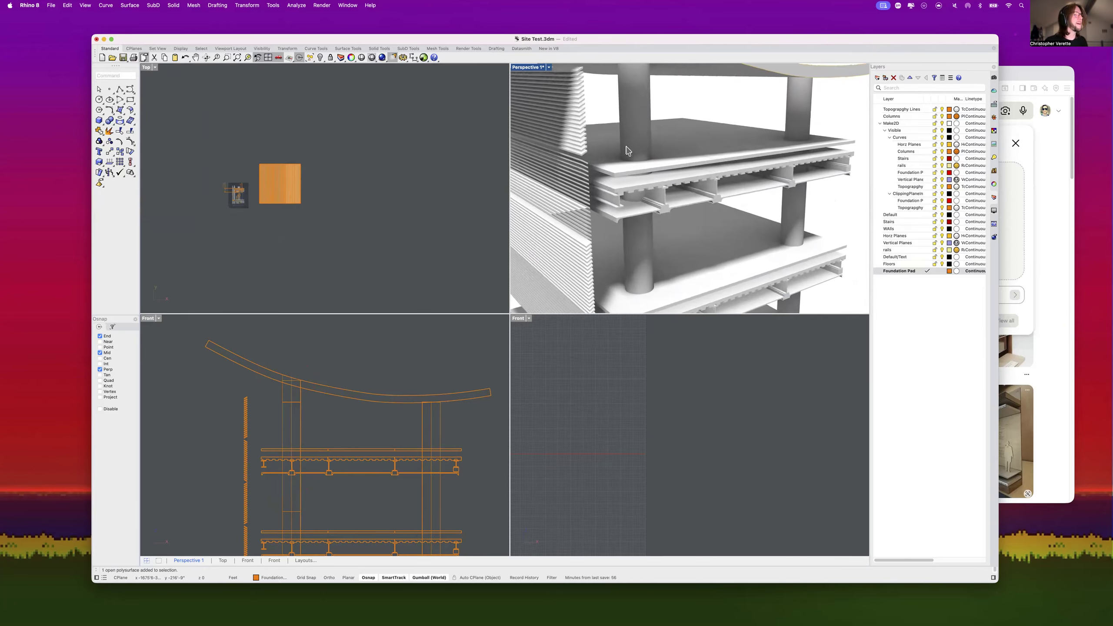
right_drag(632, 173, 606, 182)
scroll(261, 174, up, 12)
drag(433, 169, 249, 128)
right_drag(598, 199, 553, 93)
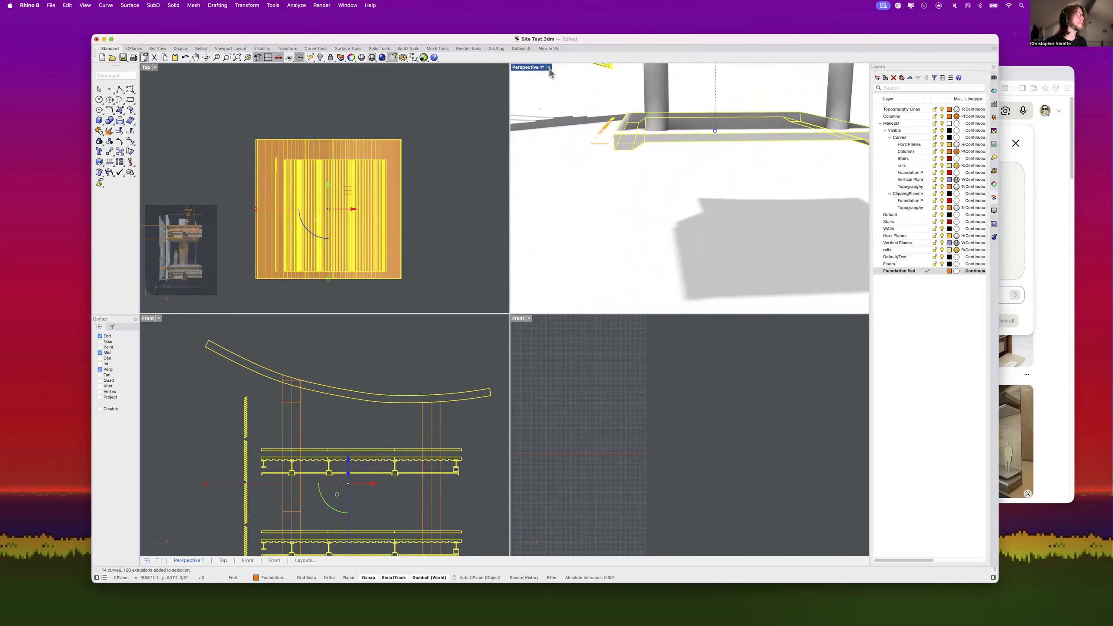
click(548, 67)
click(565, 104)
click(693, 190)
right_drag(693, 192, 665, 167)
scroll(626, 101, up, 8)
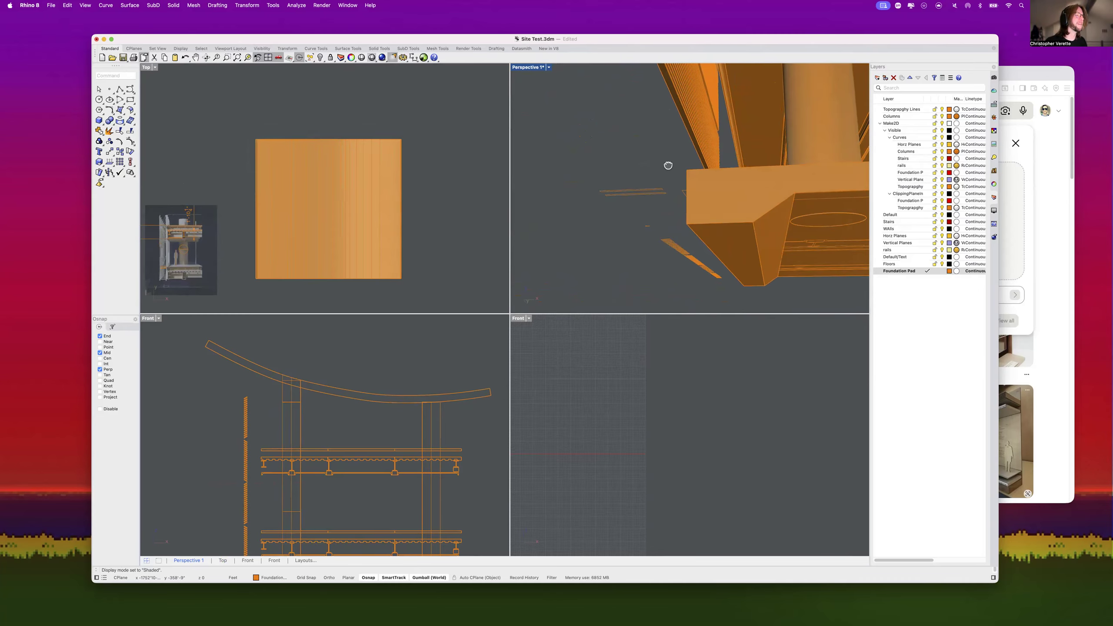
Step: Extrude the loose profile curves beside the haunched base upward with ExtrudeCrv into vertical posts rising past the top of the louvers
scroll(643, 196, up, 5)
drag(646, 231, 615, 152)
right_drag(616, 171, 628, 148)
scroll(631, 150, up, 5)
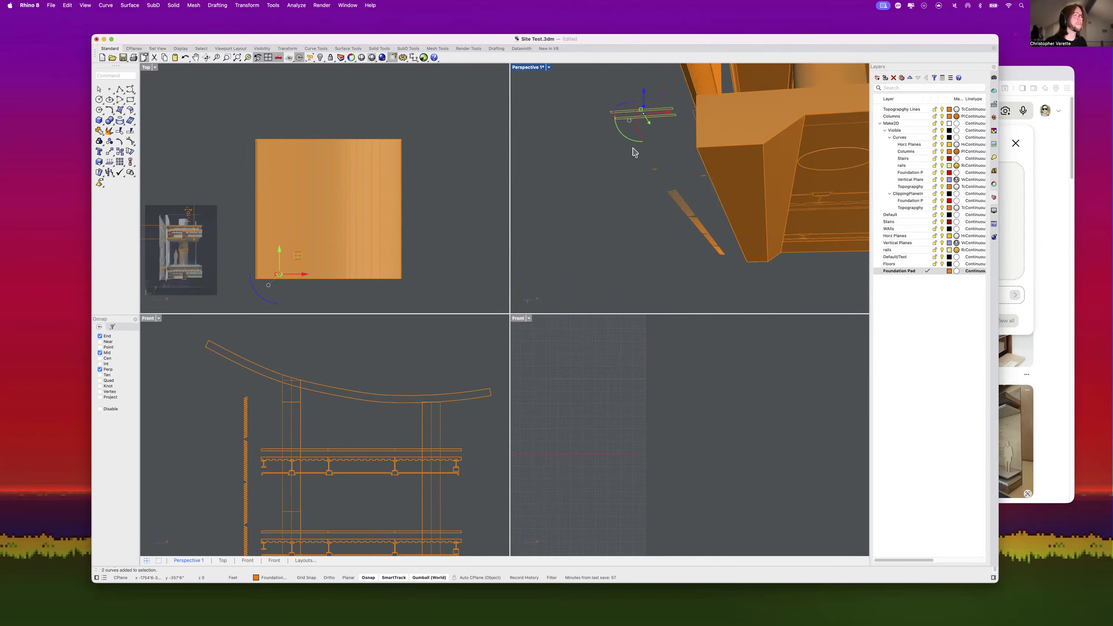
drag(704, 167, 627, 139)
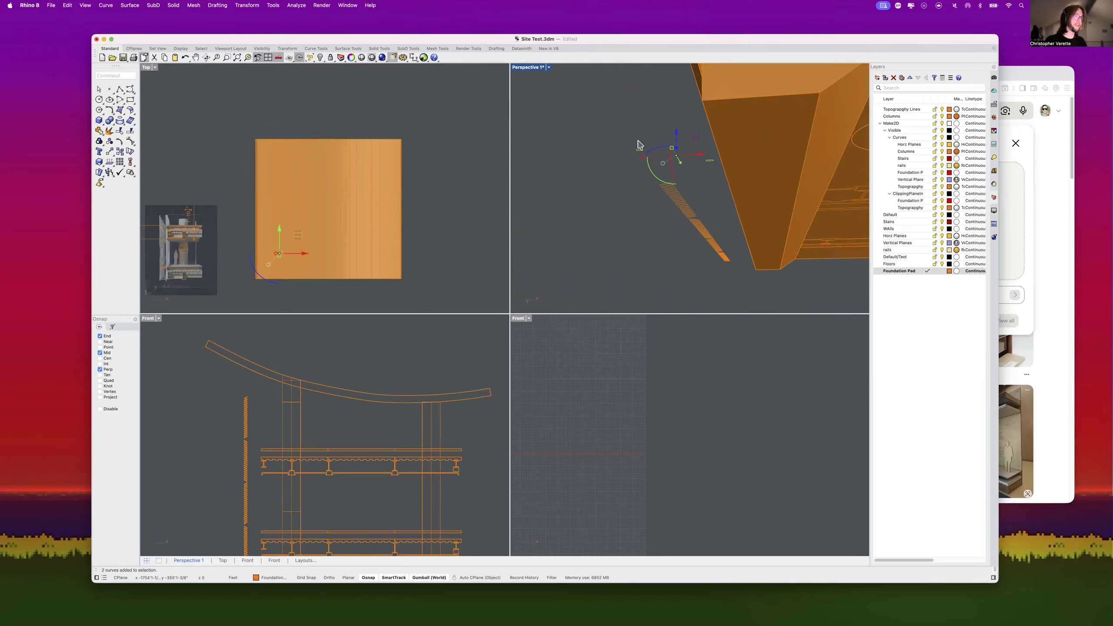
text(ExtrudeCrv)
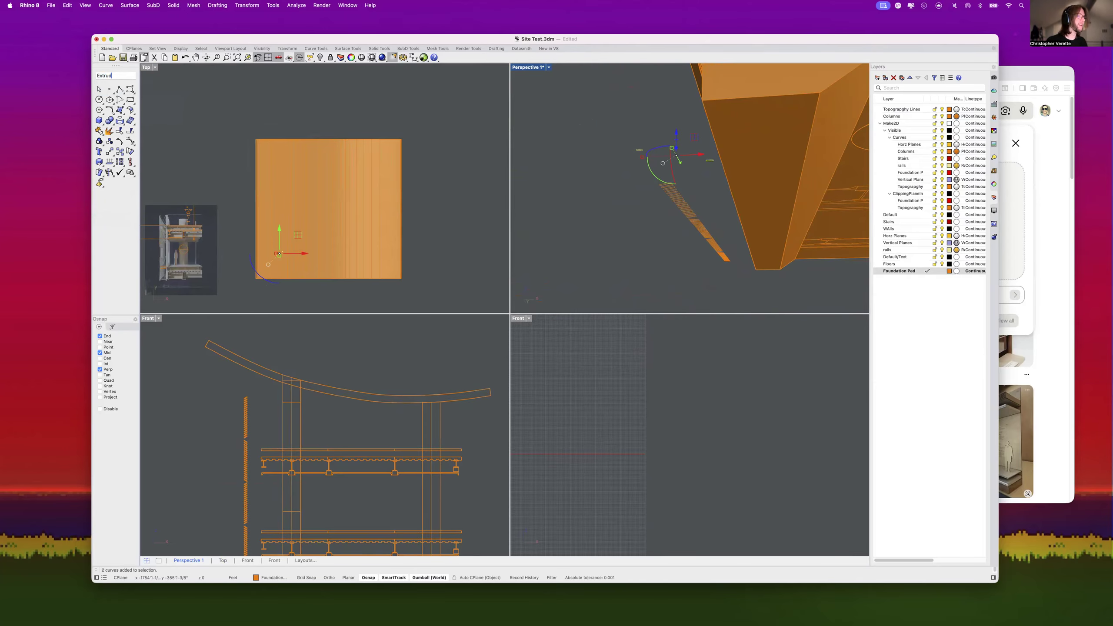
key(Return)
scroll(637, 135, down, 10)
shift+right_drag(641, 103, 698, 185)
scroll(665, 136, up, 7)
click(664, 134)
click(721, 82)
Step: Select the two extruded vertical posts beside the louvers
scroll(721, 84, down, 9)
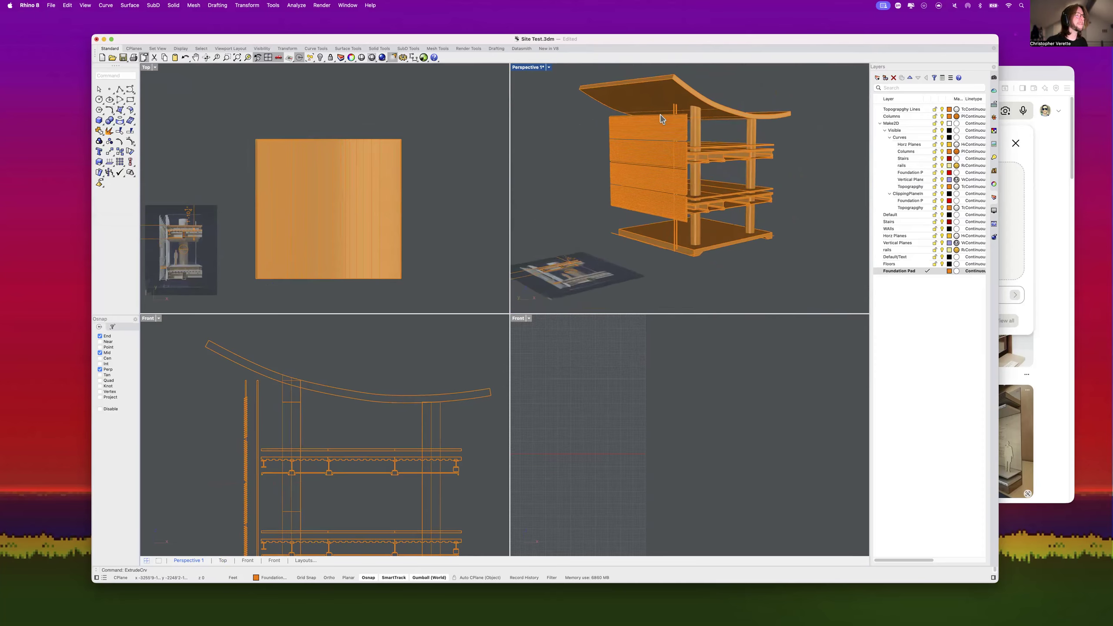
scroll(662, 114, up, 9)
right_drag(723, 133, 727, 129)
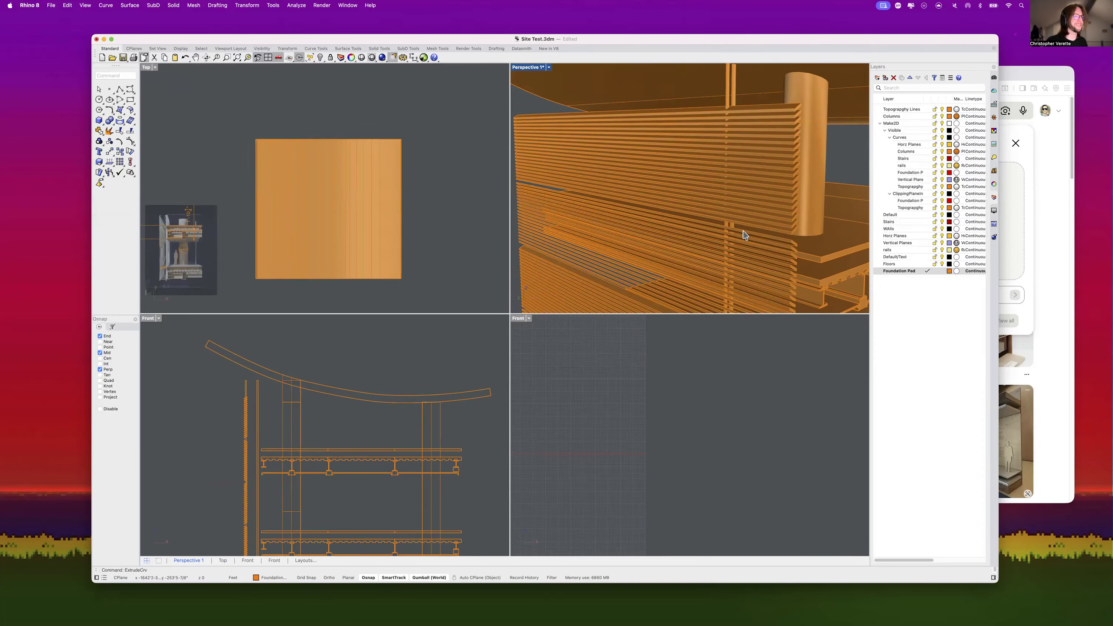
scroll(742, 234, up, 6)
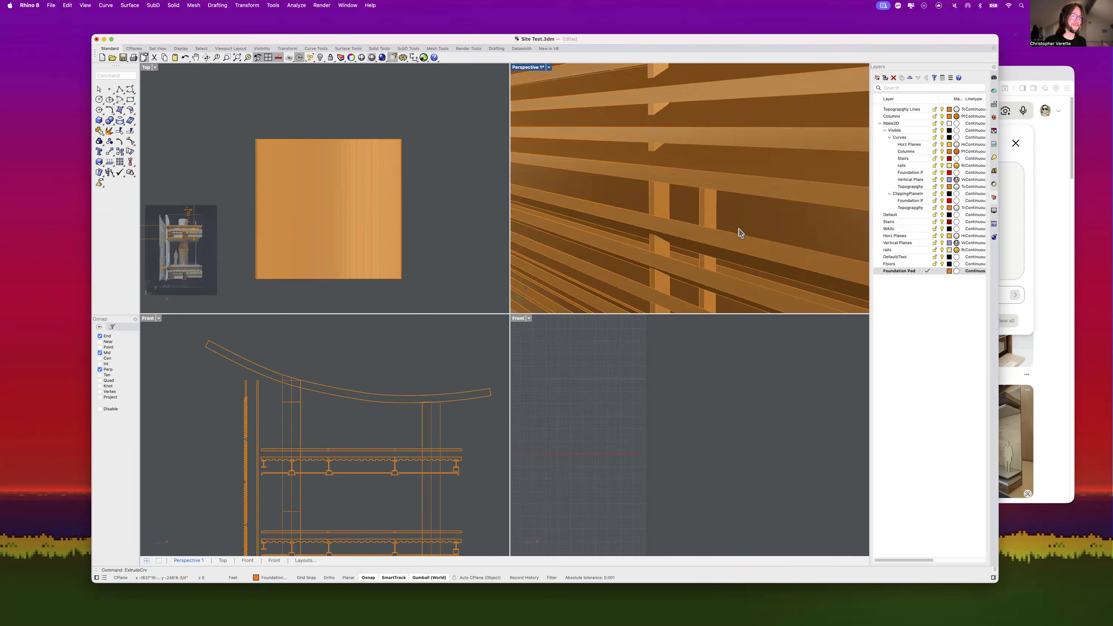
scroll(675, 199, down, 10)
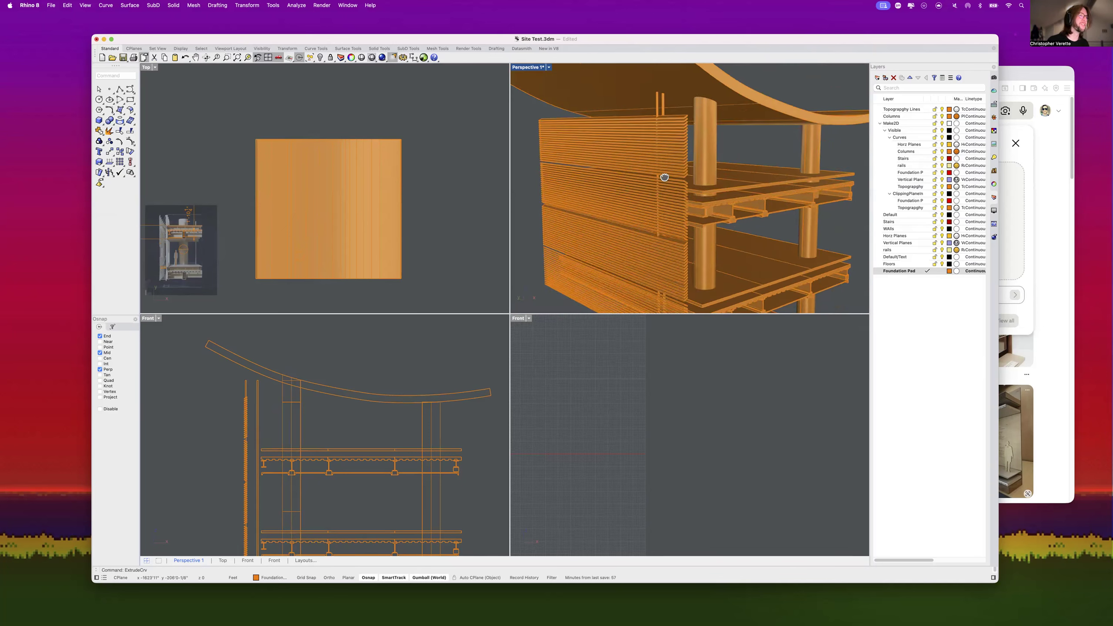
right_drag(660, 177, 737, 140)
scroll(765, 98, up, 5)
right_drag(765, 103, 718, 121)
click(625, 133)
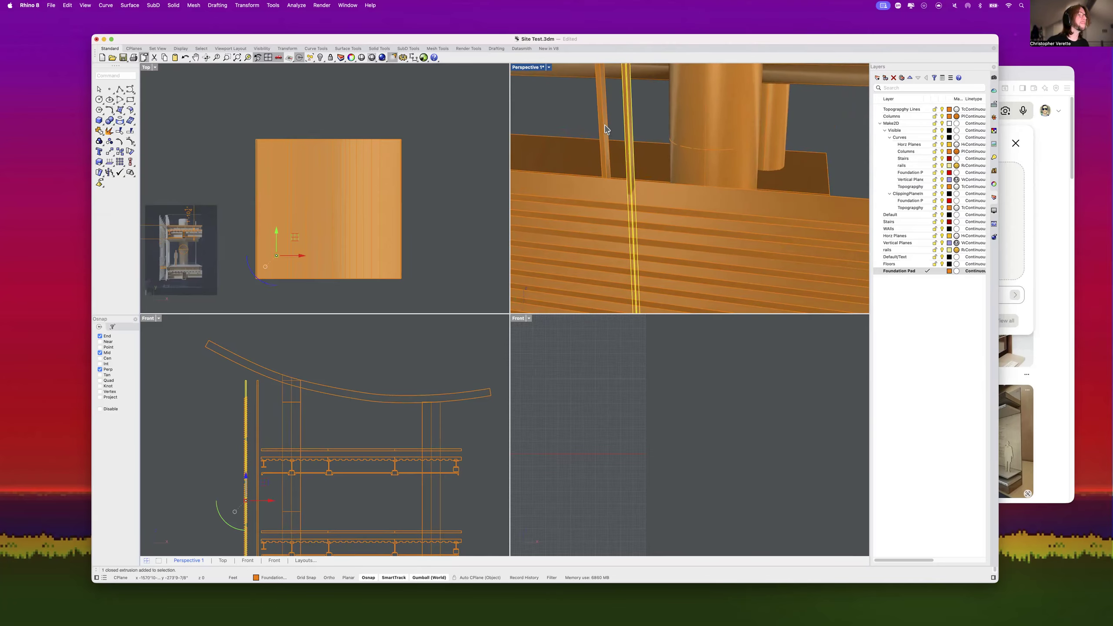
shift+click(605, 128)
Step: Locate the selected posts in the second Front viewport and set that viewport to the Left view
scroll(565, 410, down, 10)
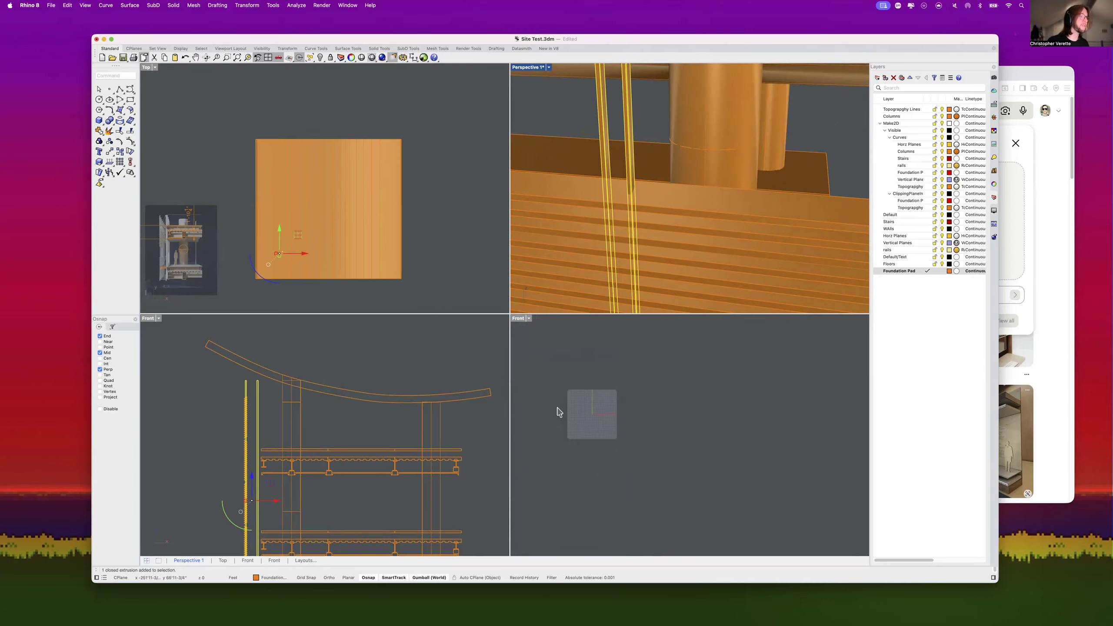
scroll(646, 421, up, 15)
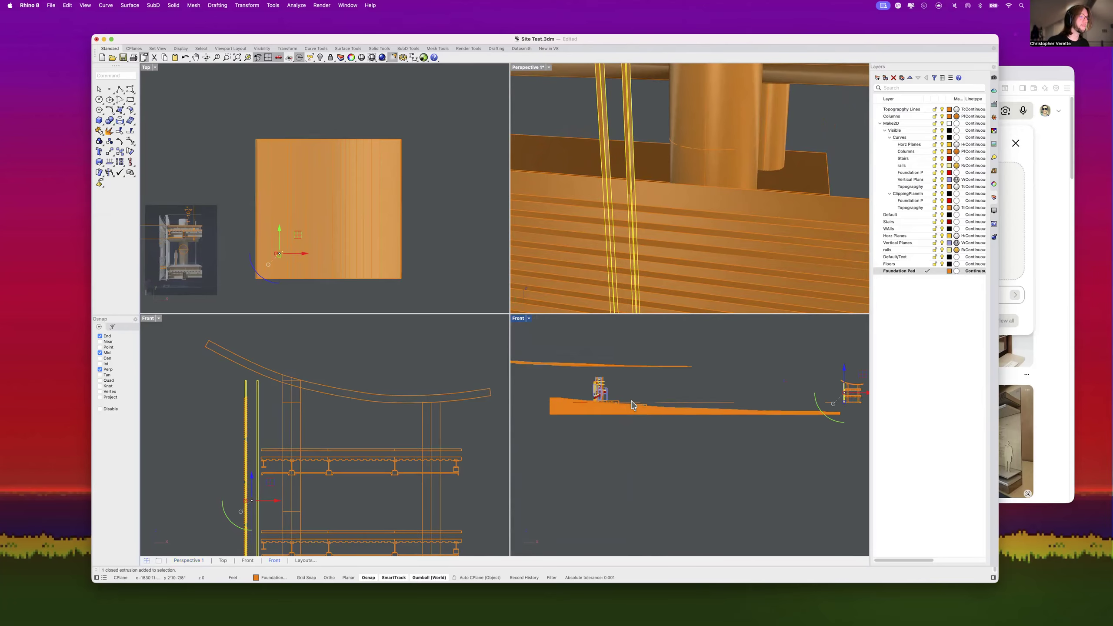
scroll(645, 421, down, 6)
scroll(646, 421, up, 10)
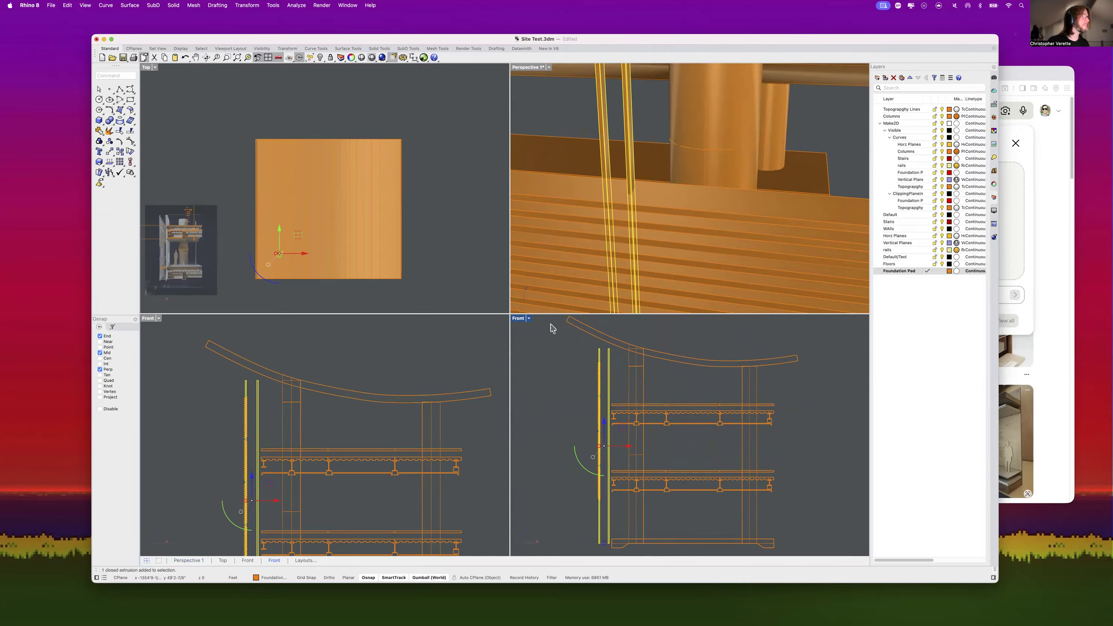
click(529, 318)
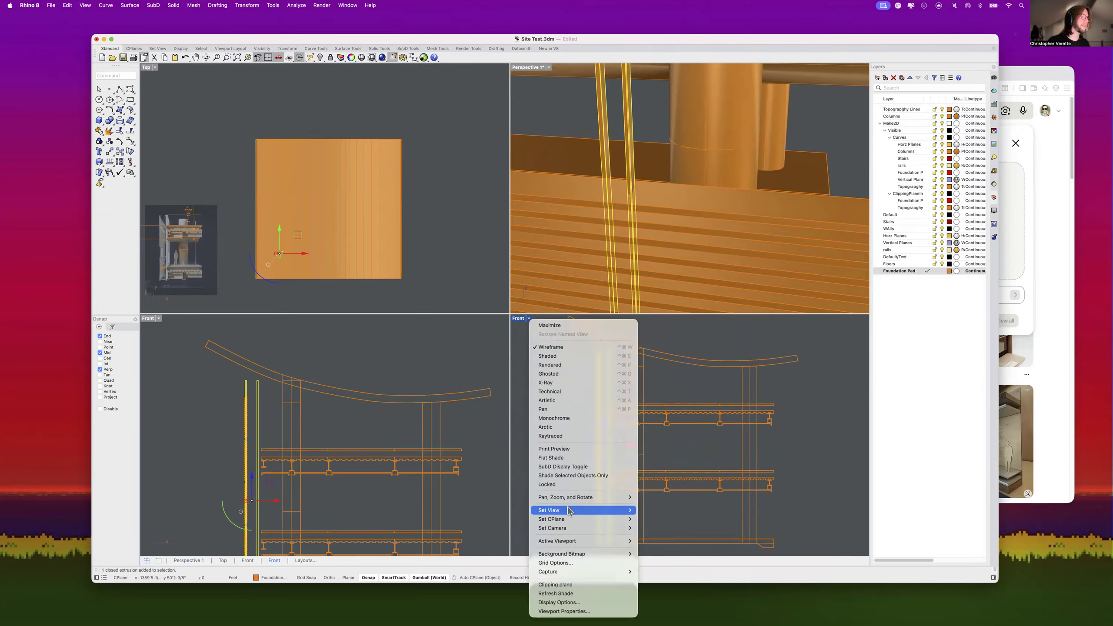
mouse_move(582, 510)
click(677, 519)
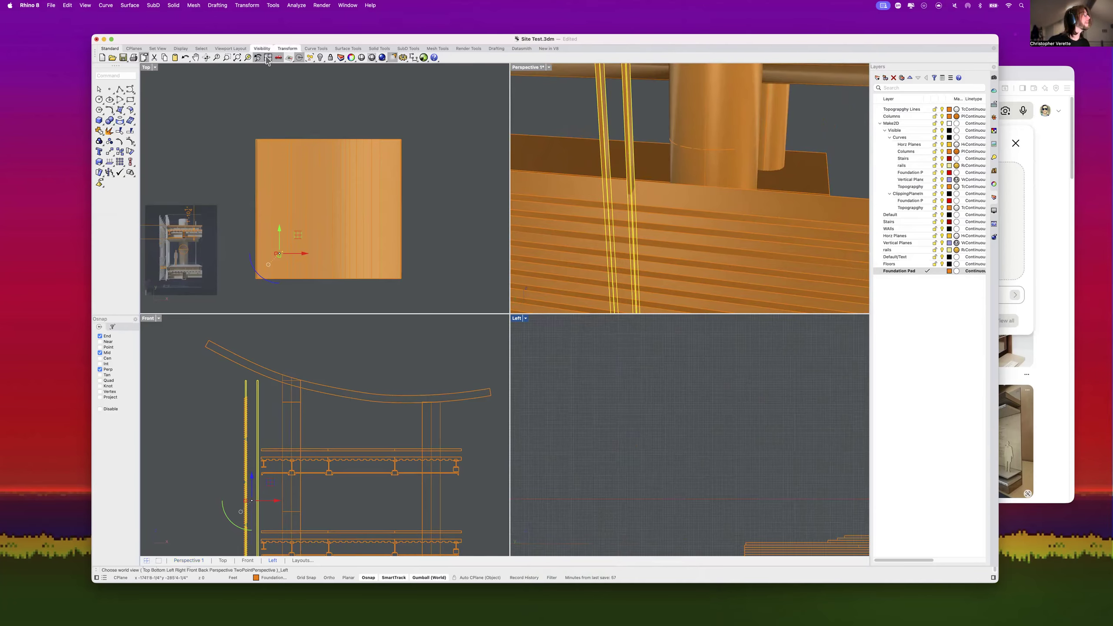
Step: Copy the selected pair of posts 8' along the louvered wall in the Left view, keeping the copy orthogonal
click(248, 58)
scroll(687, 366, down, 4)
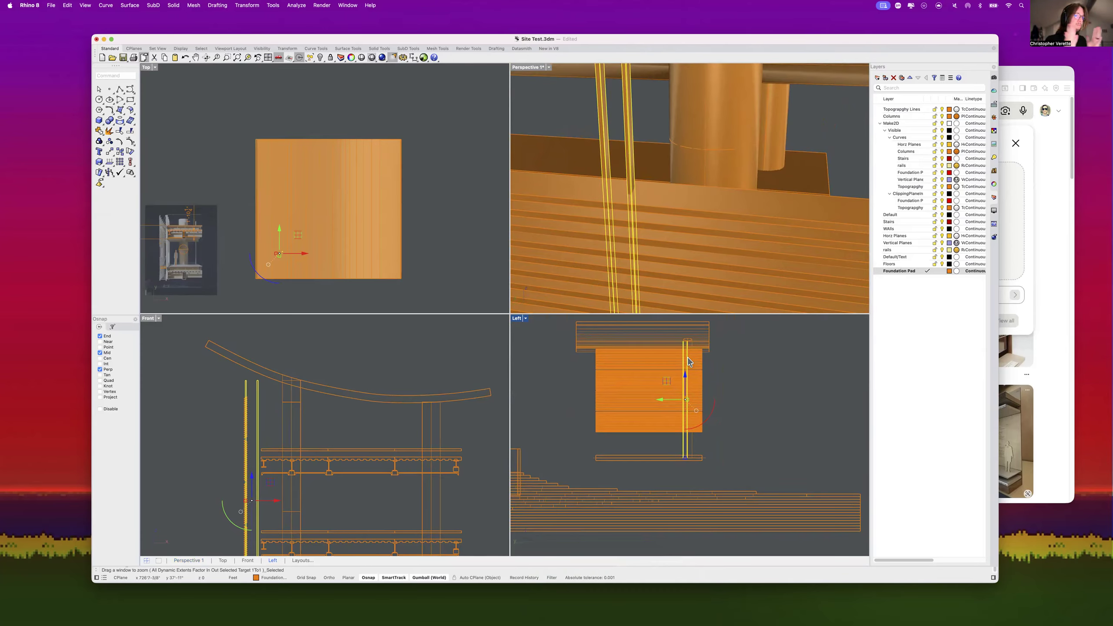
scroll(693, 364, up, 3)
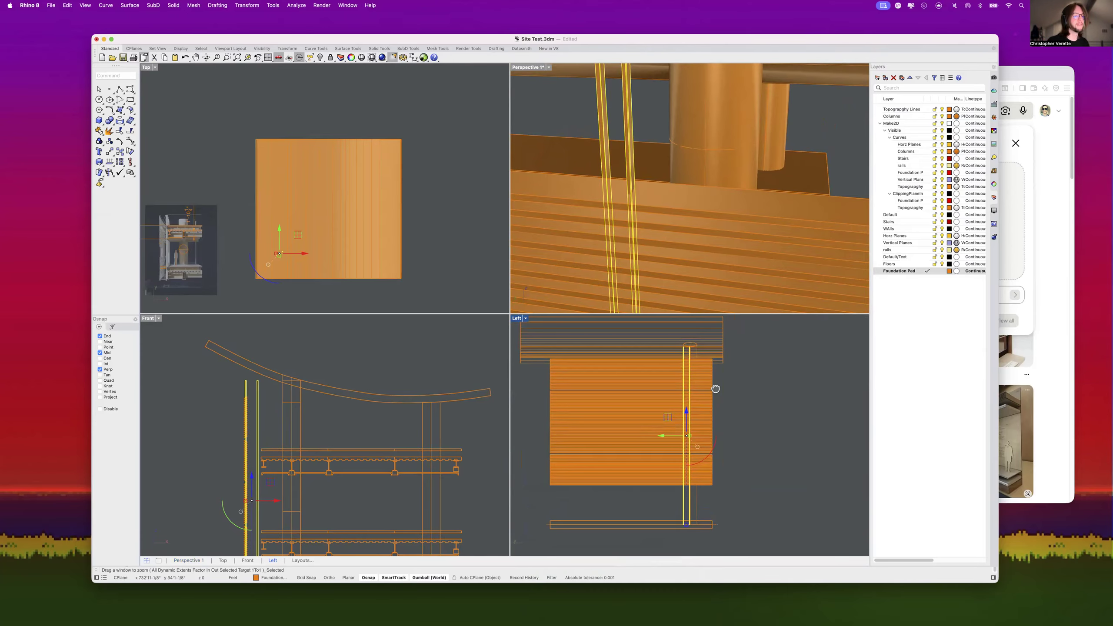
text(copy)
key(Return)
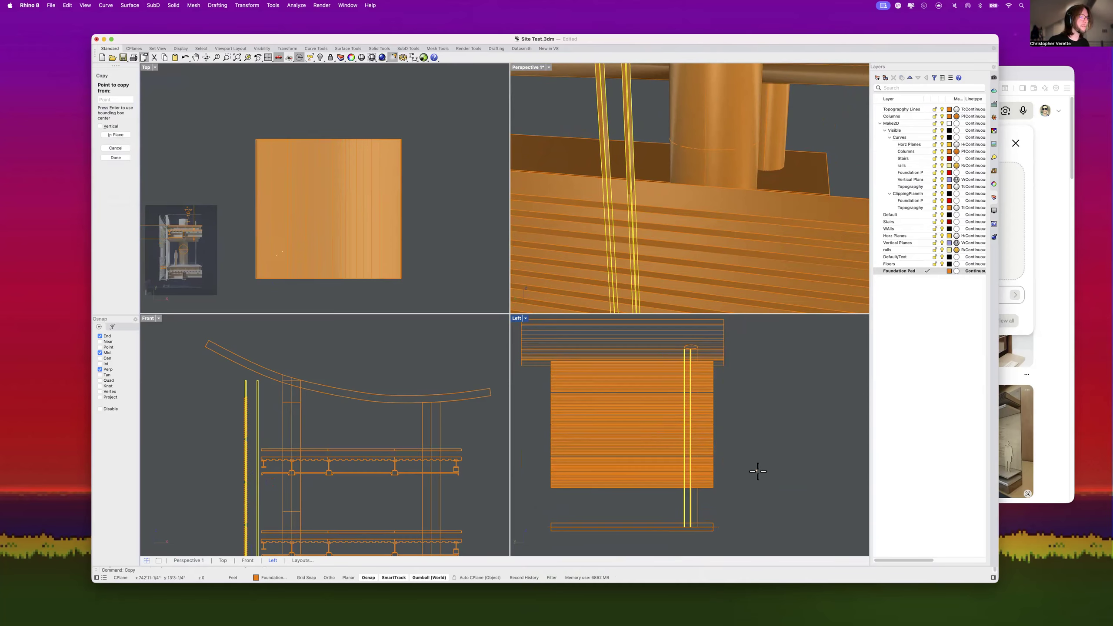
scroll(757, 471, down, 3)
click(758, 485)
key(F8)
key(F8)
key(F8)
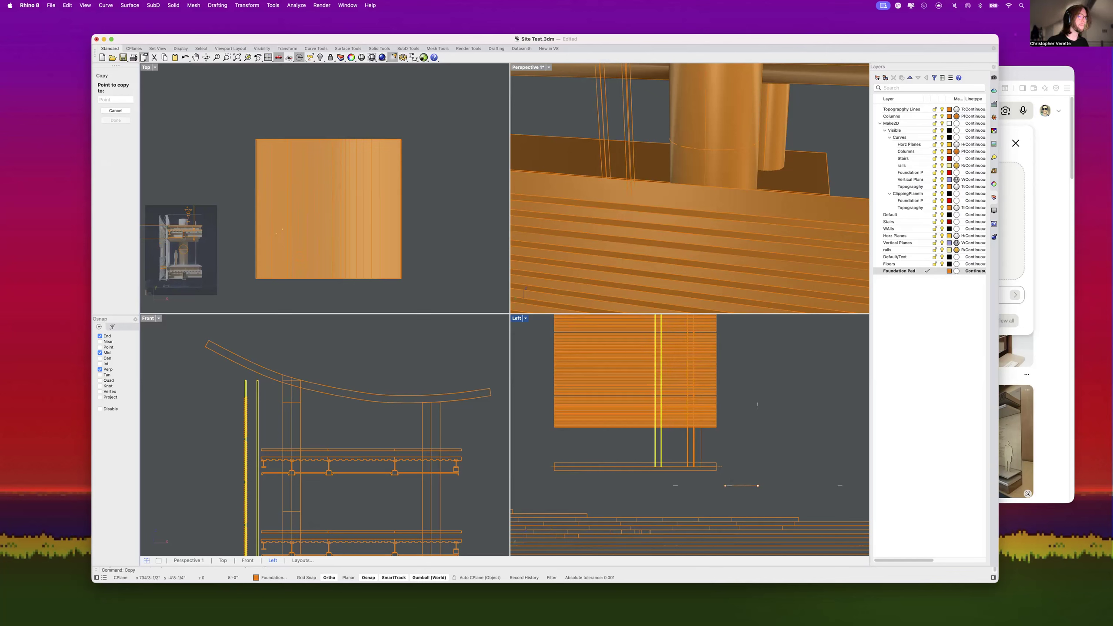
click(716, 489)
Step: Add two more copies of the post pair at 16' and 24' from the original and finish the copy
key(F8)
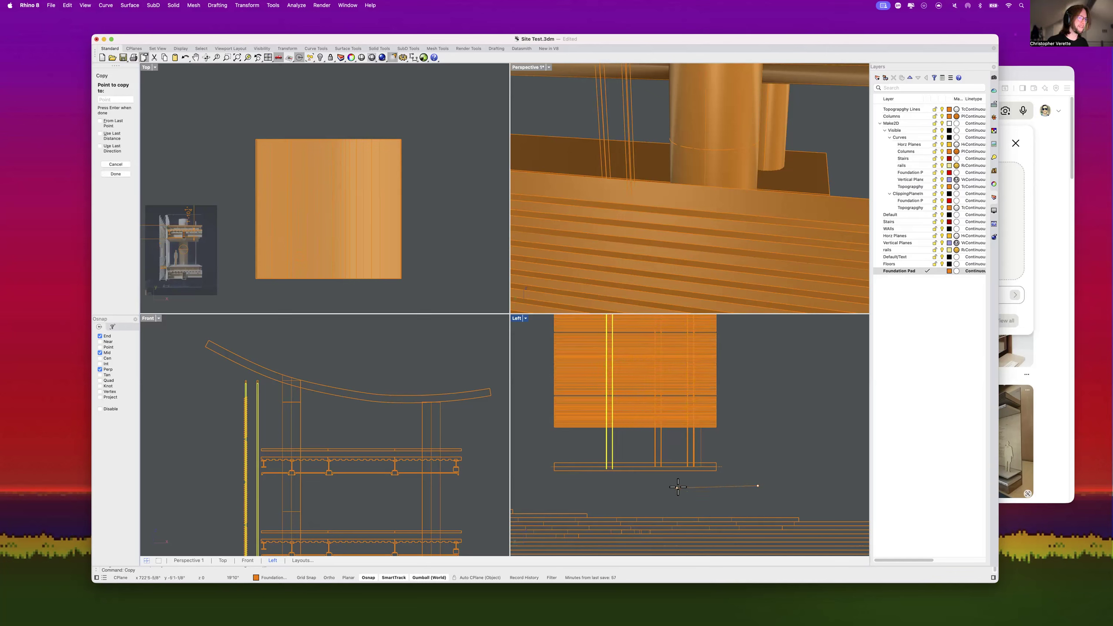
key(F8)
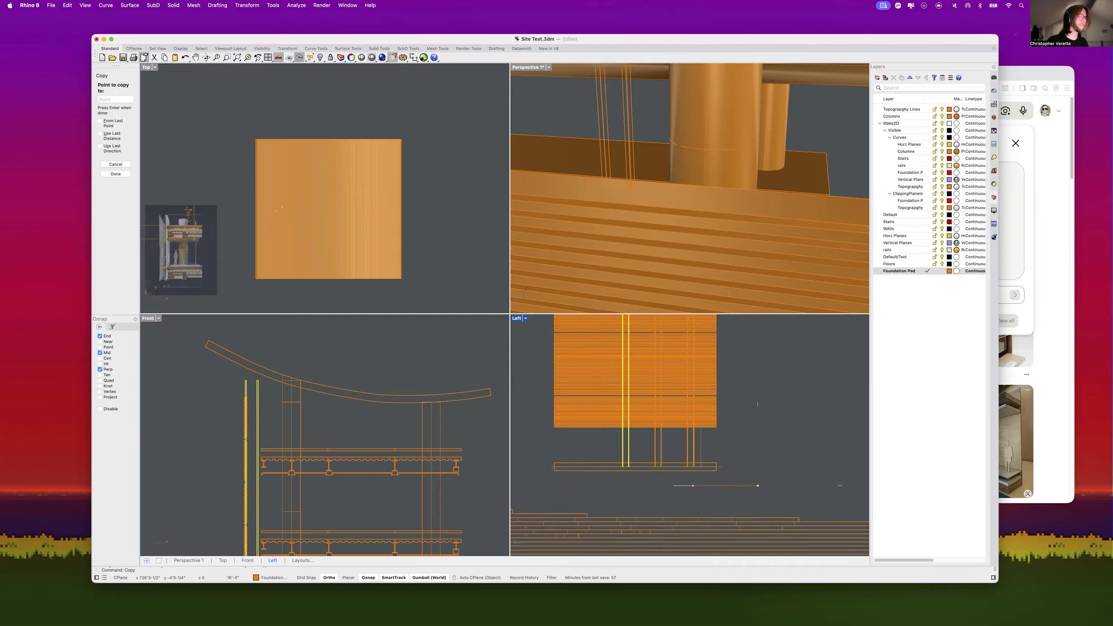
key(F8)
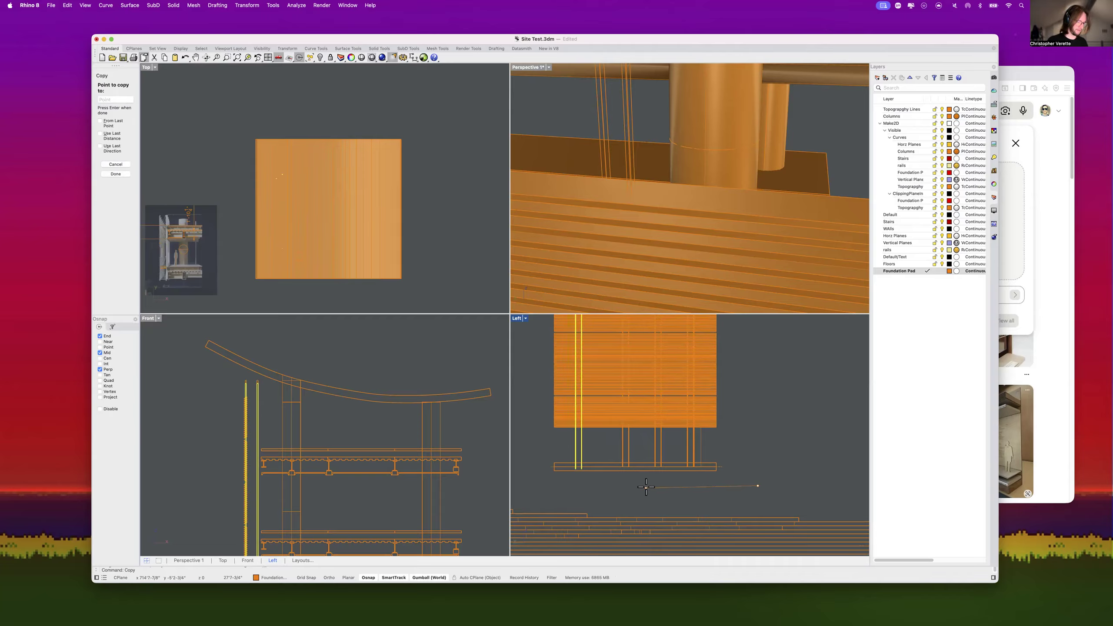
text(24')
key(Return)
shift+click(646, 488)
key(Return)
key(Escape)
Step: Check the copied posts beneath the roof in the Perspective view and undo the post copies
right_drag(647, 466, 706, 521)
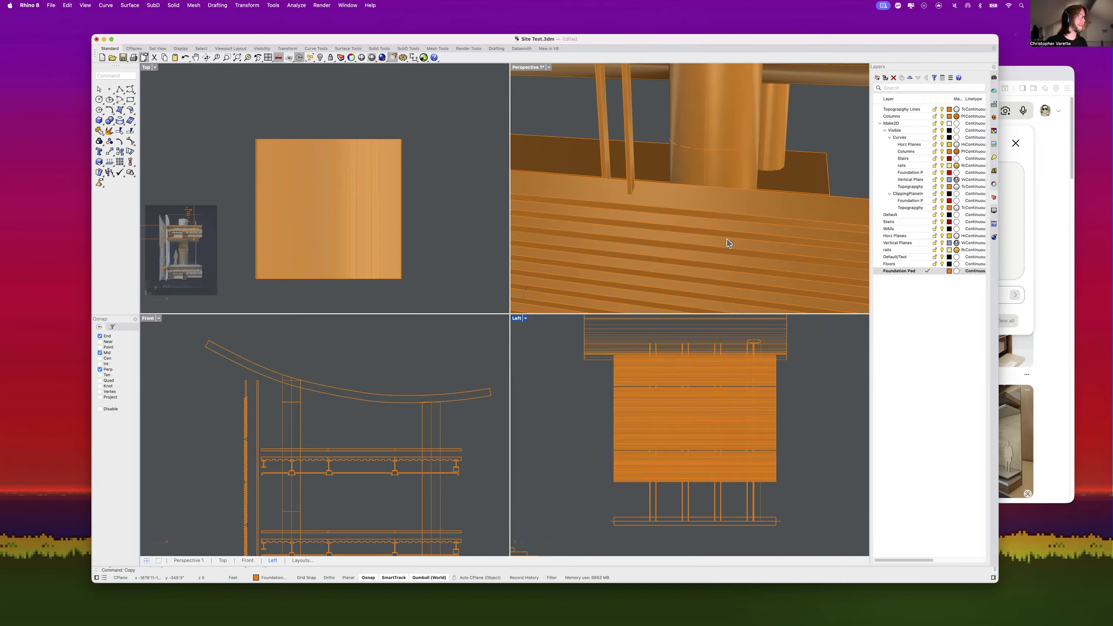
scroll(729, 244, down, 10)
right_drag(729, 245, 684, 229)
scroll(687, 225, up, 5)
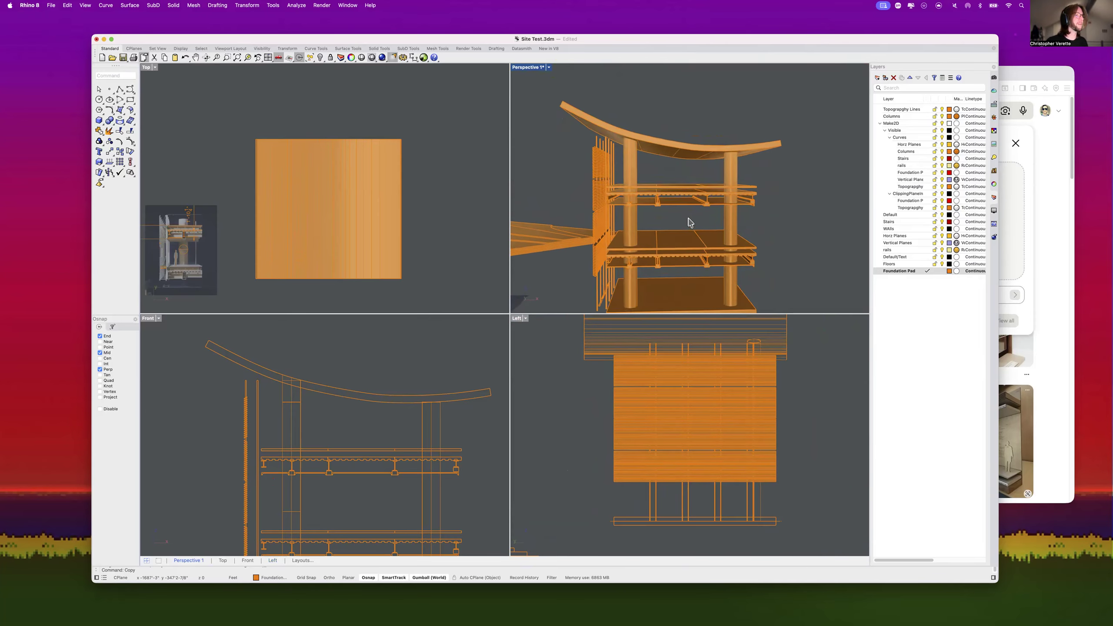
scroll(622, 158, up, 5)
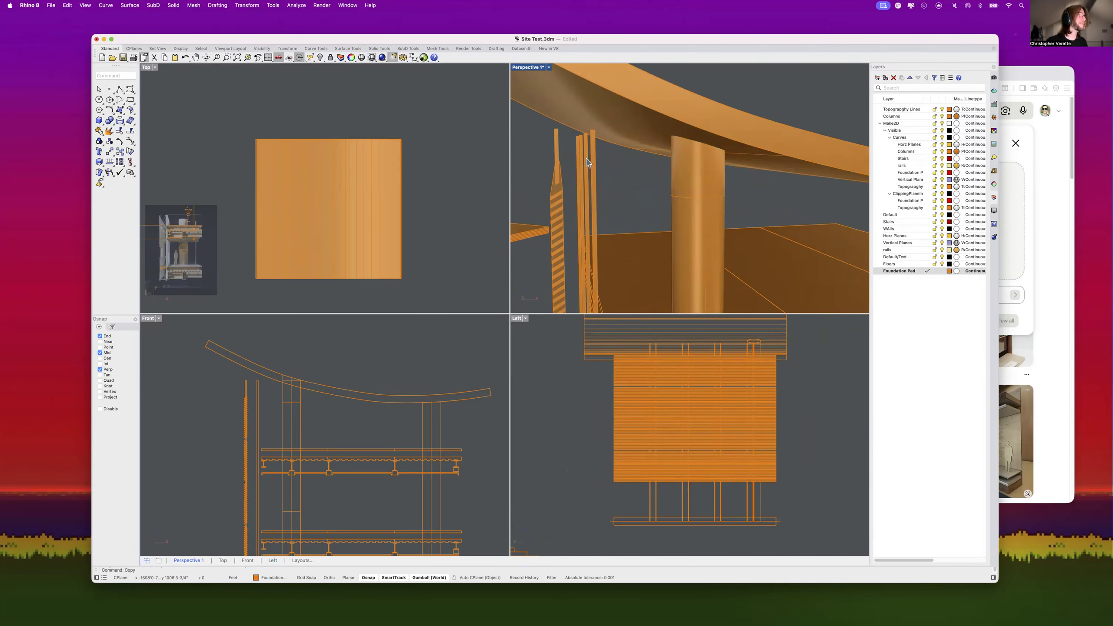
click(571, 151)
right_drag(571, 151, 630, 189)
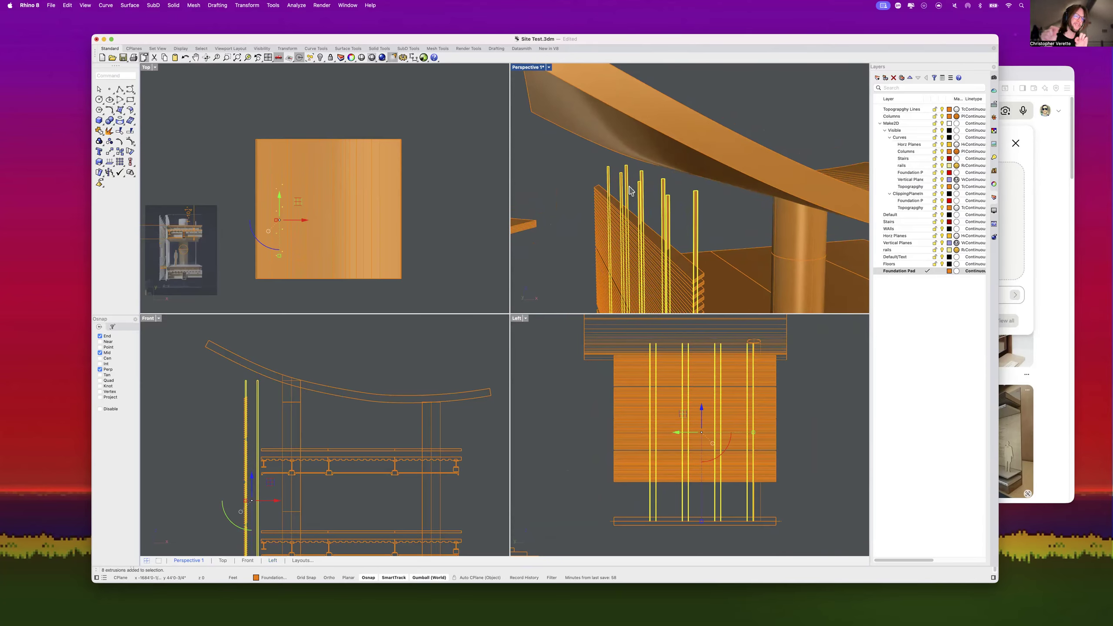
key(super+z)
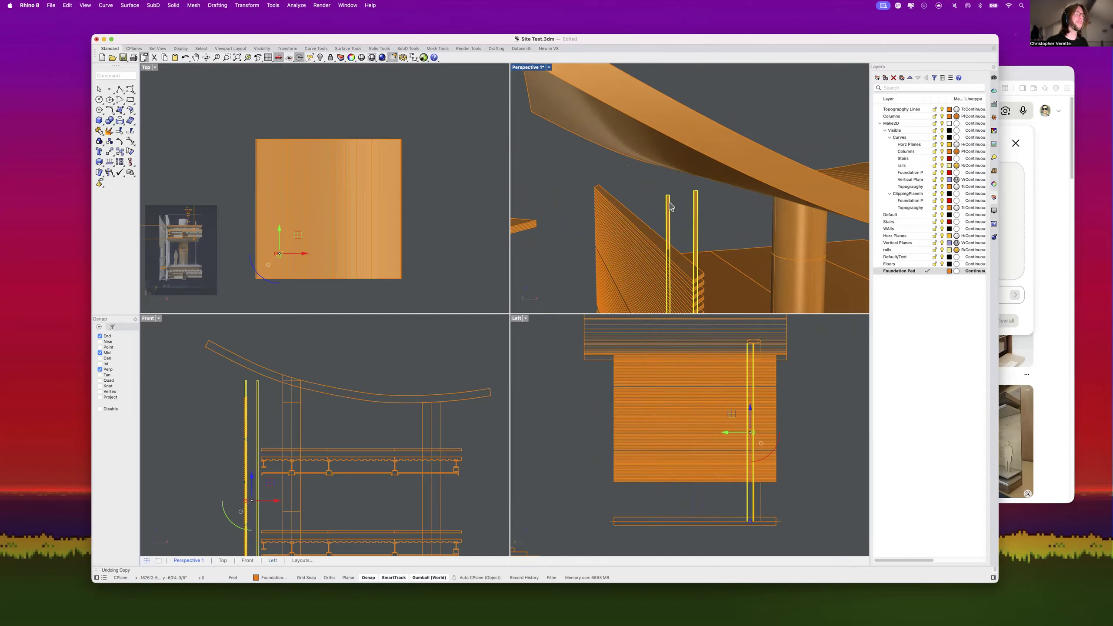
Step: Deselect the original pair of posts and start the ExtrudeSrf command near their upper ends
scroll(673, 204, up, 4)
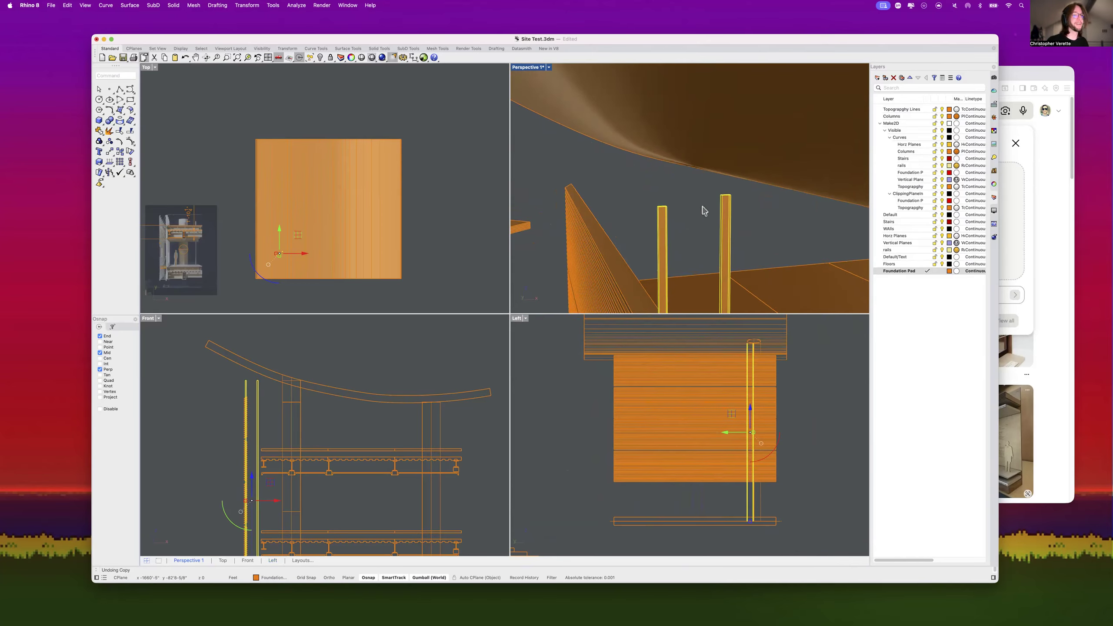
shift+right_drag(682, 213, 679, 177)
scroll(673, 189, up, 4)
scroll(641, 181, up, 1)
scroll(641, 181, down, 1)
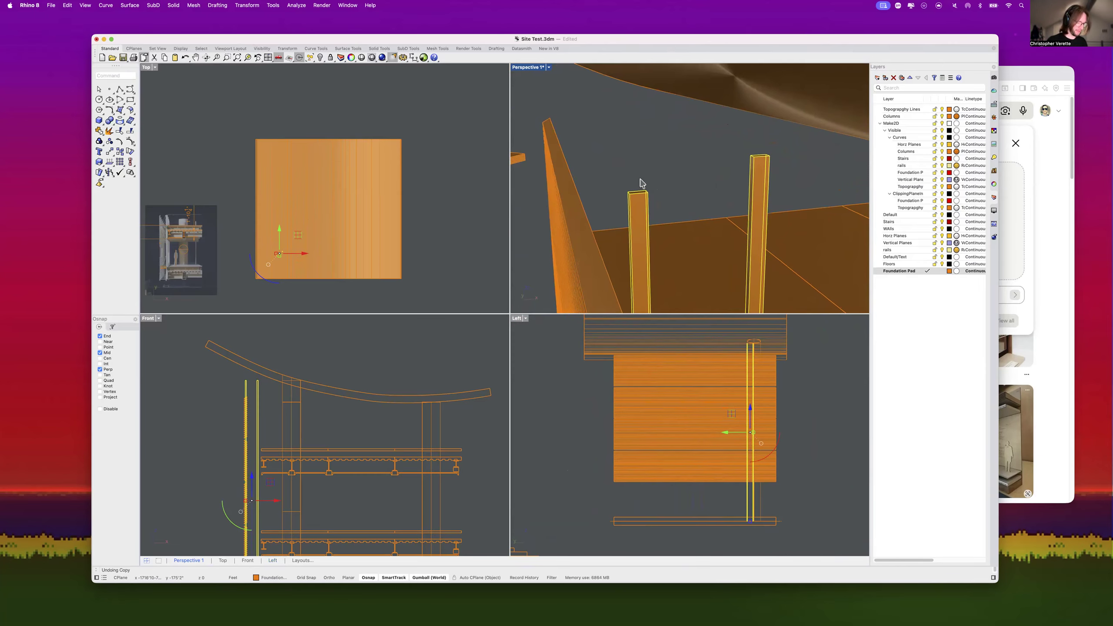
click(641, 163)
text(Extrude)
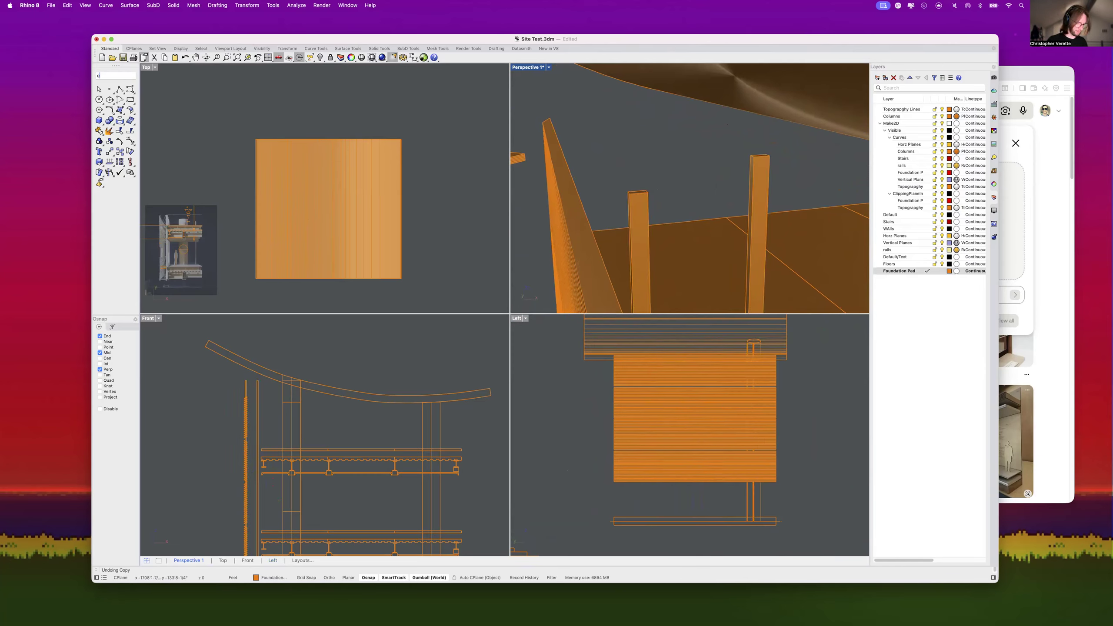
key(Down)
key(Down)
key(Down)
key(Down)
key(Down)
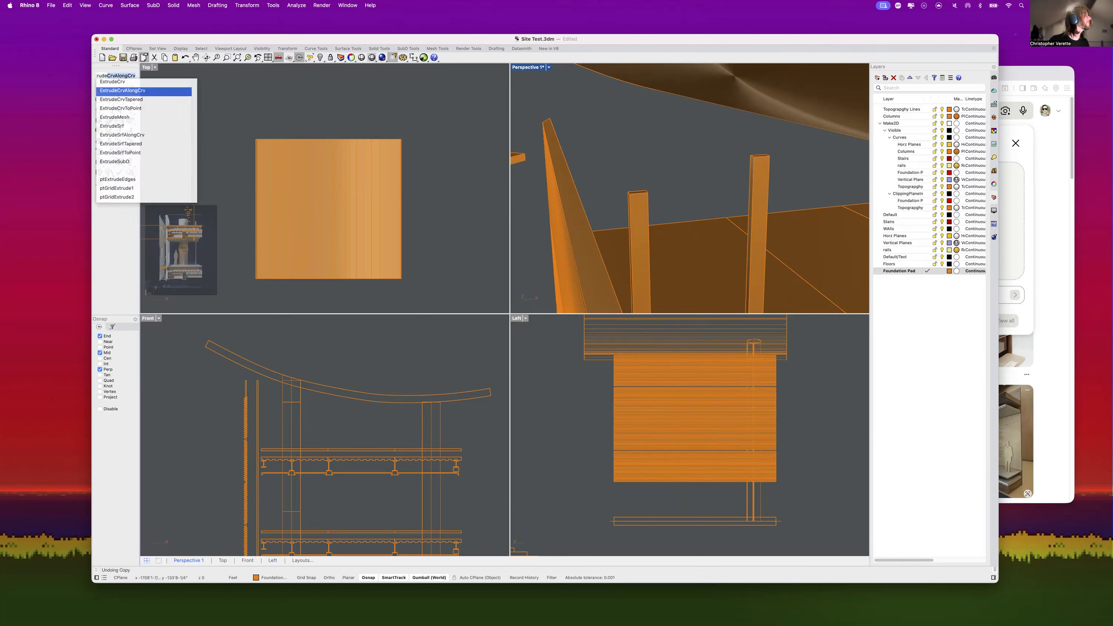
key(Return)
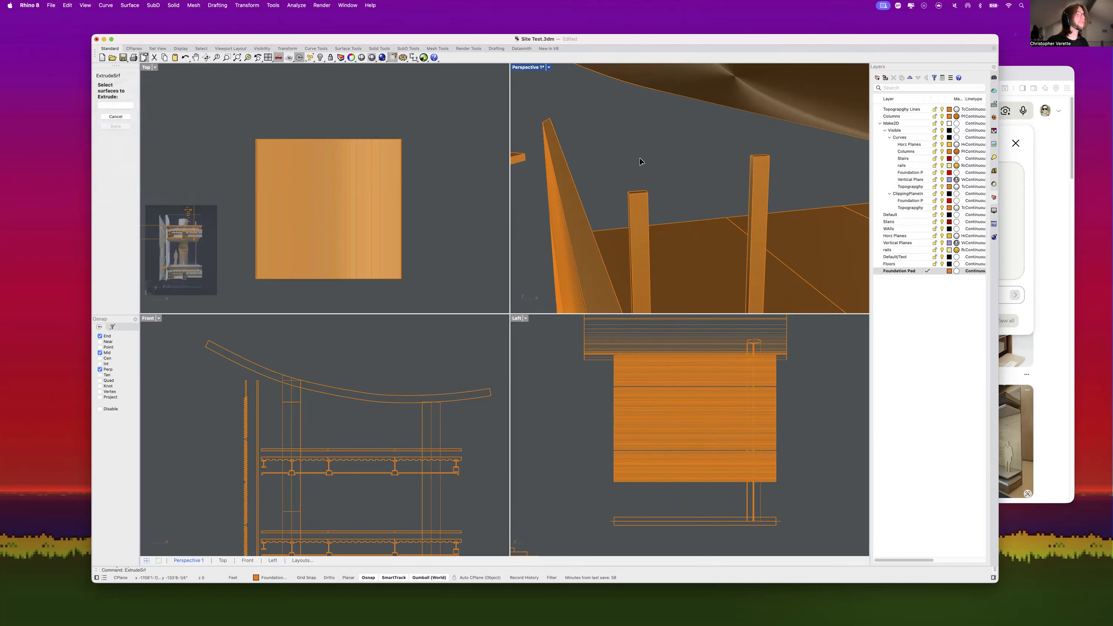
scroll(640, 169, up, 3)
scroll(639, 198, down, 3)
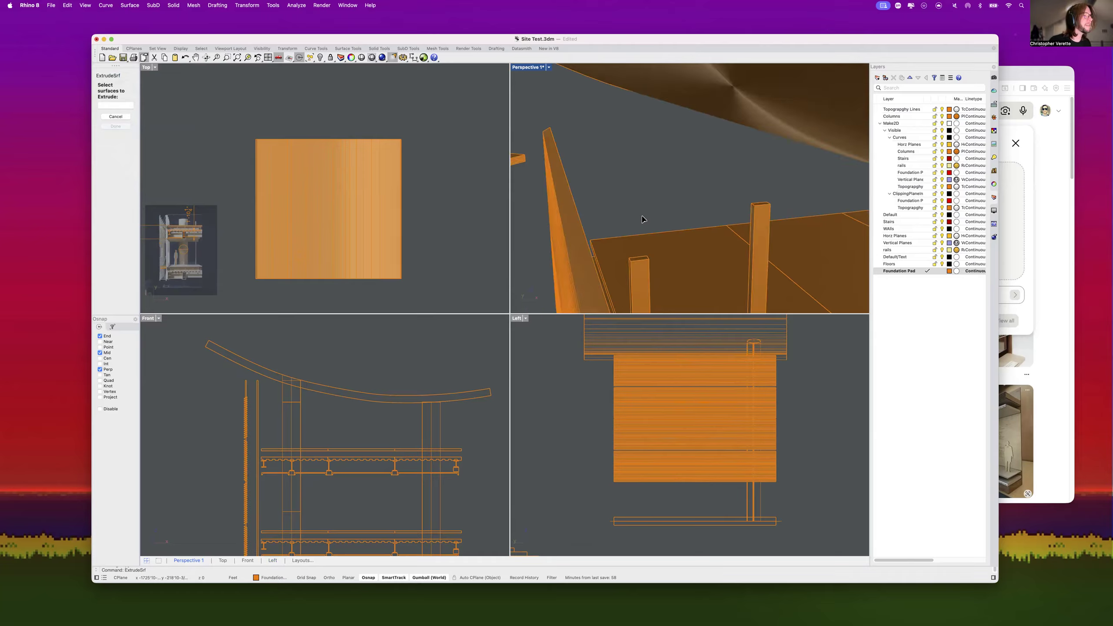
Step: Extrude only the top faces of both posts upward as solids until they pass through the curved roof
click(642, 262)
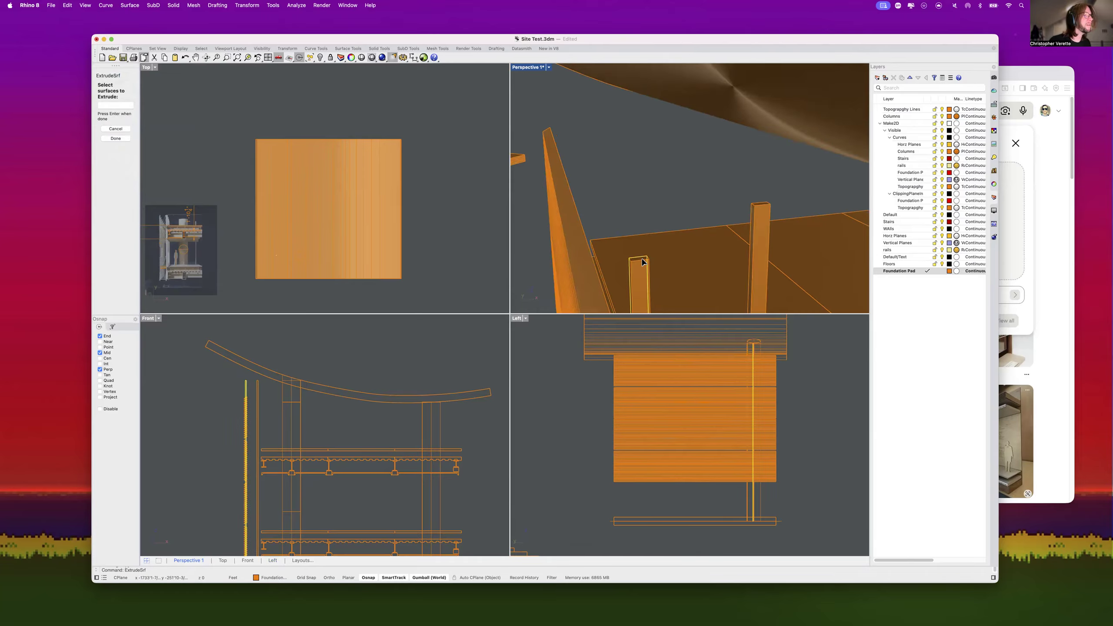
key(alt)
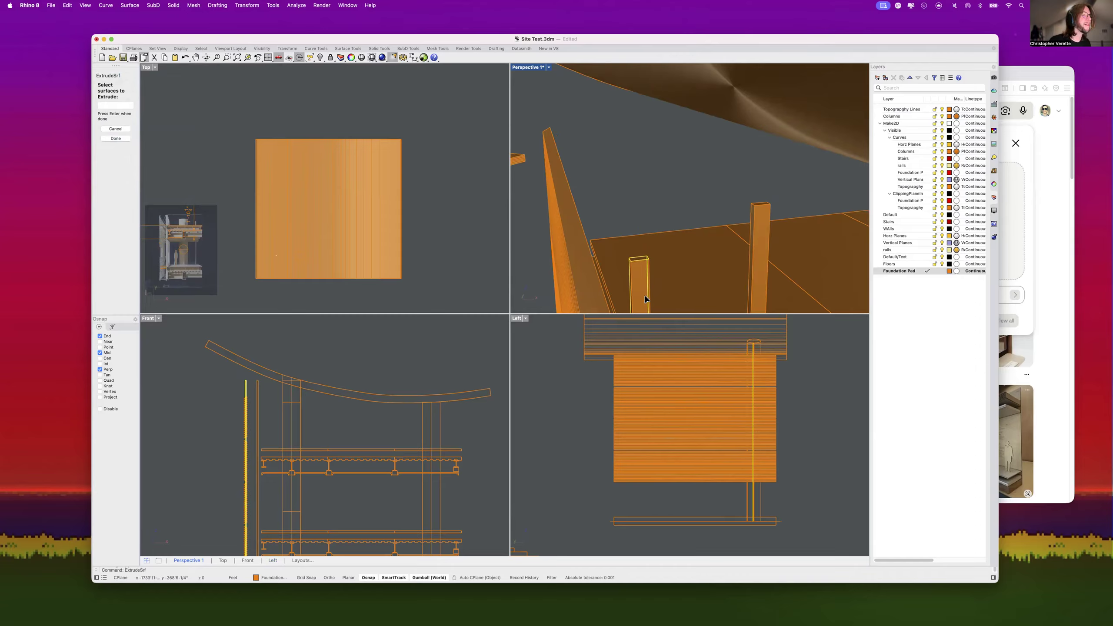
right_drag(647, 295, 717, 206)
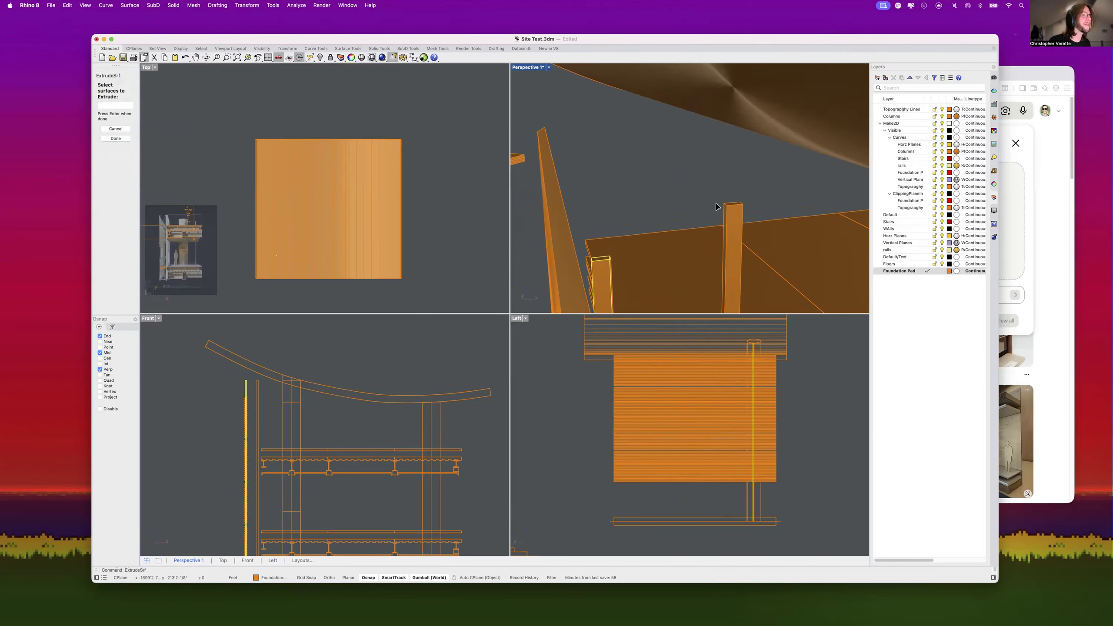
click(732, 206)
click(731, 203)
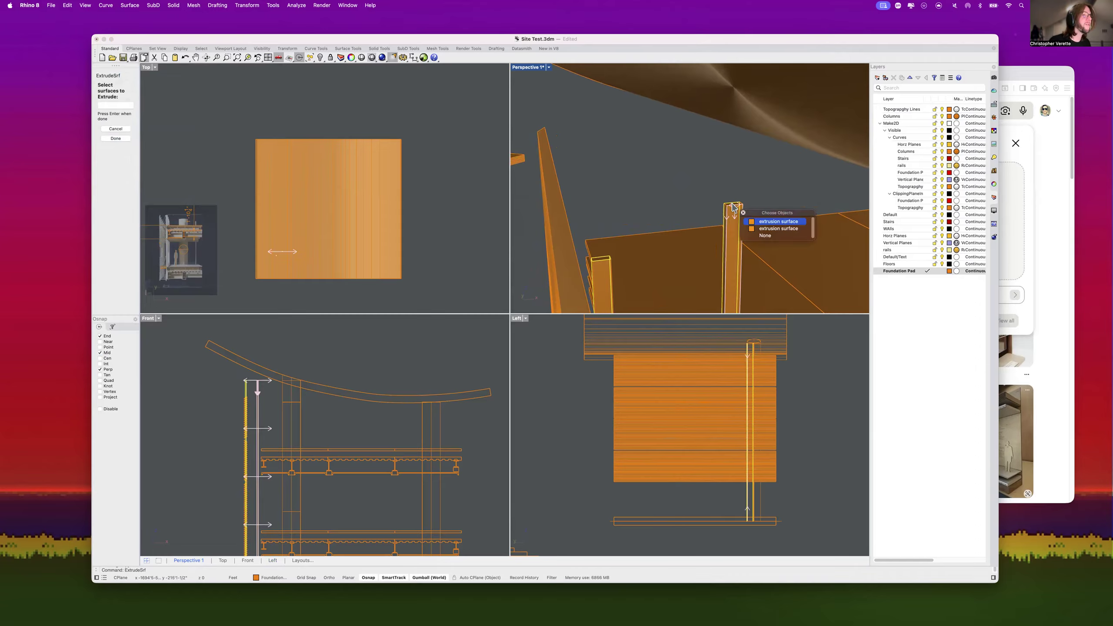
click(768, 231)
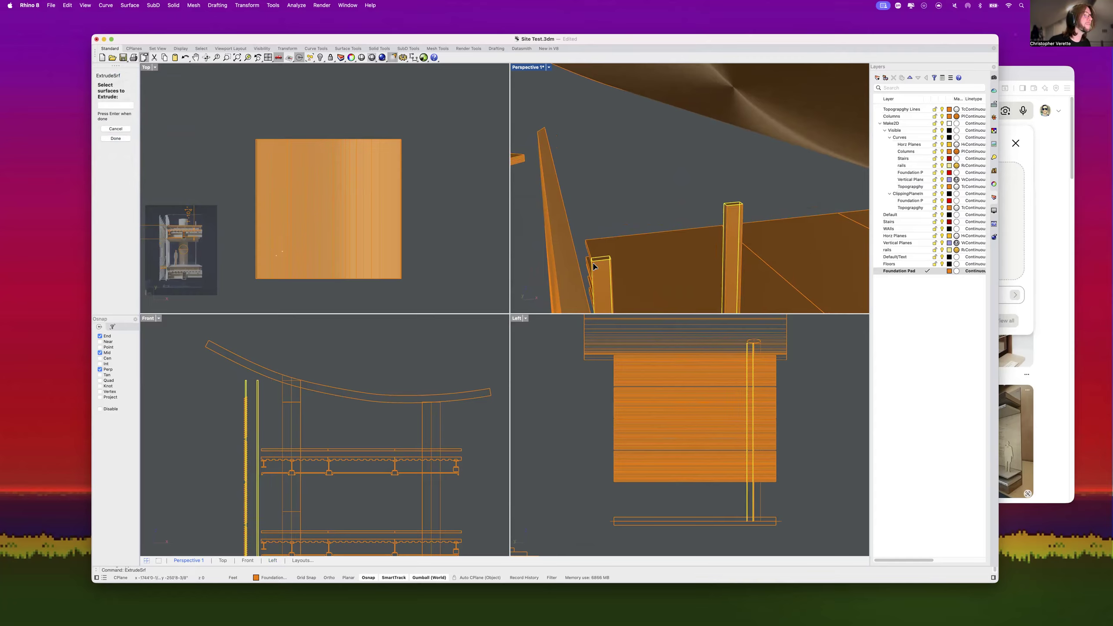
super+click(610, 268)
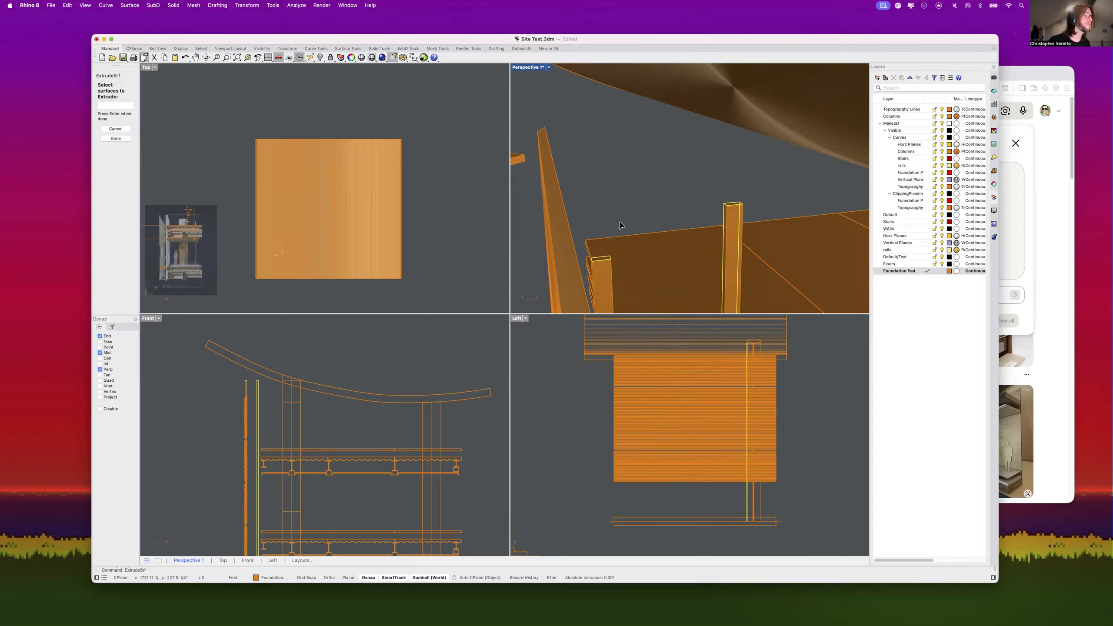
super+click(725, 226)
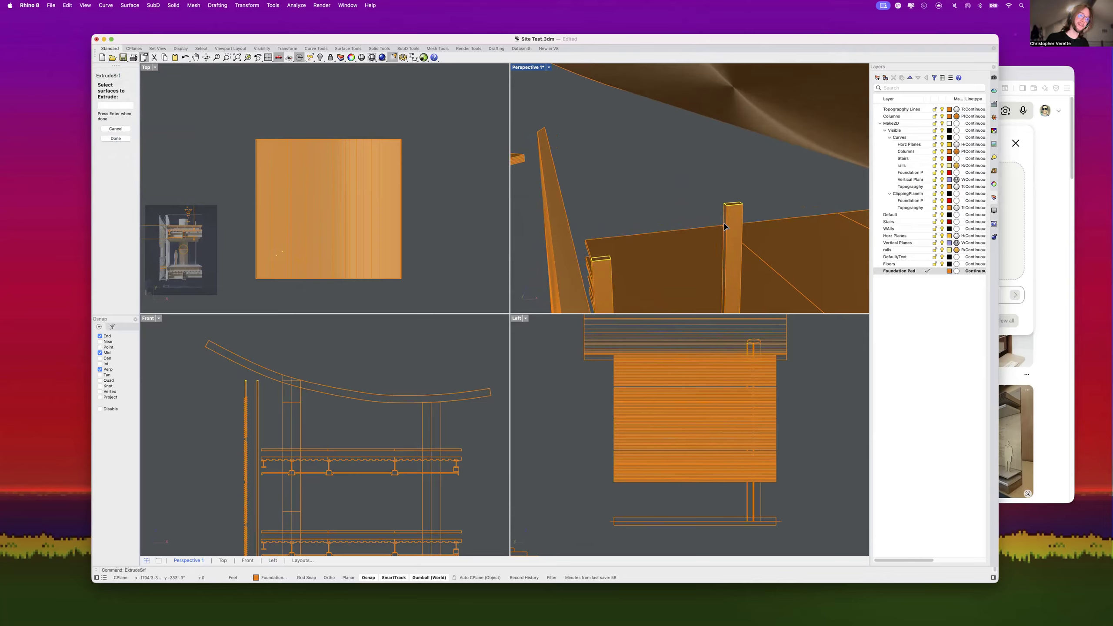
scroll(626, 167, down, 10)
scroll(645, 172, up, 5)
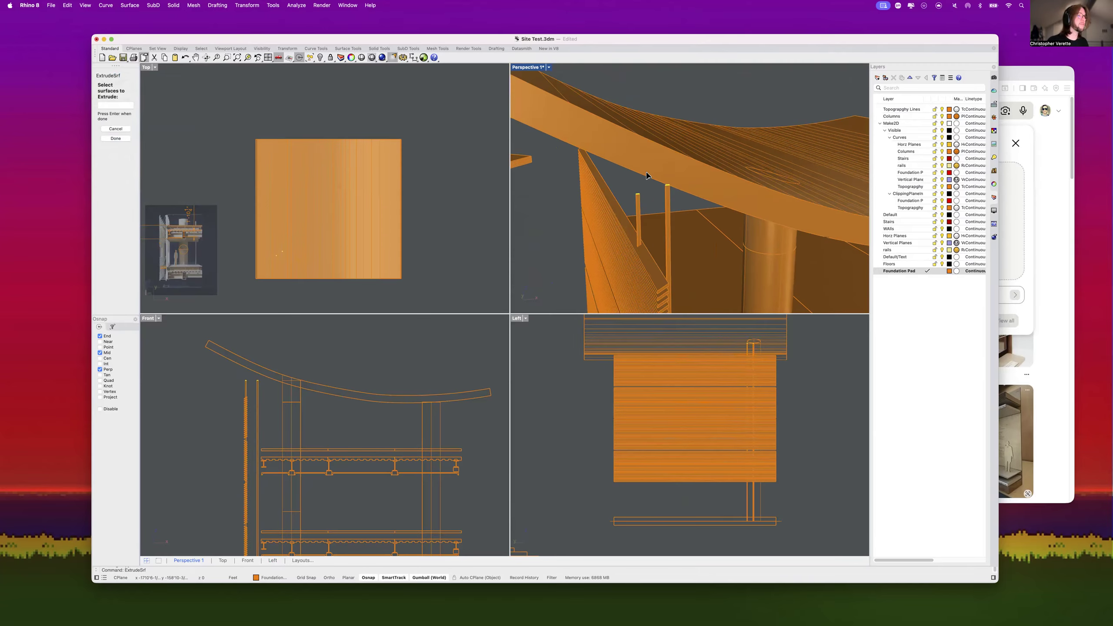
key(Return)
scroll(658, 145, down, 5)
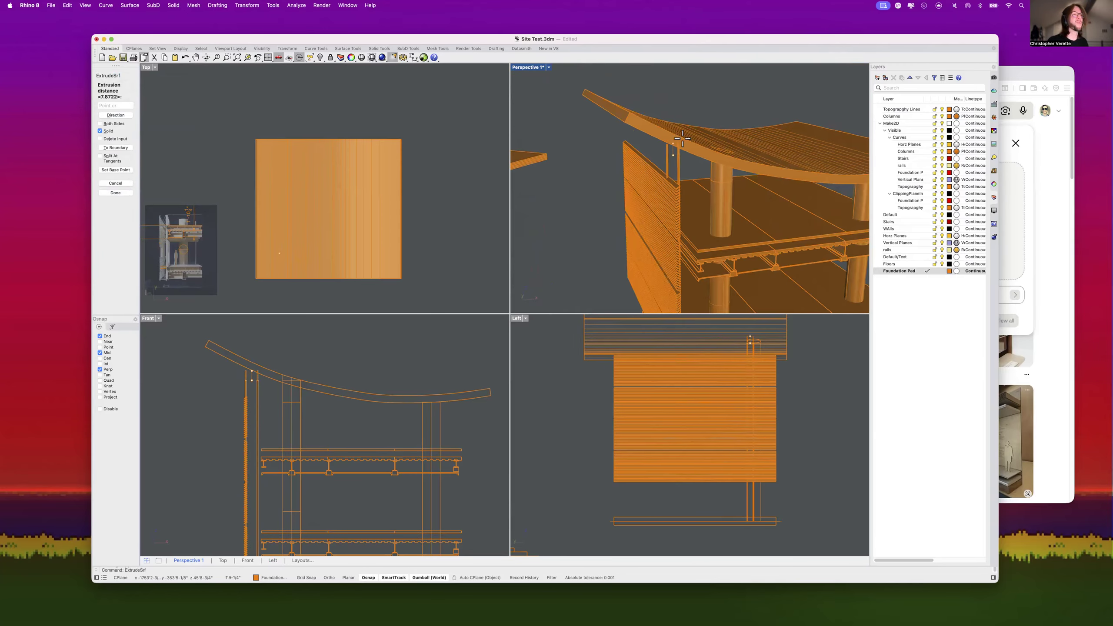
click(690, 108)
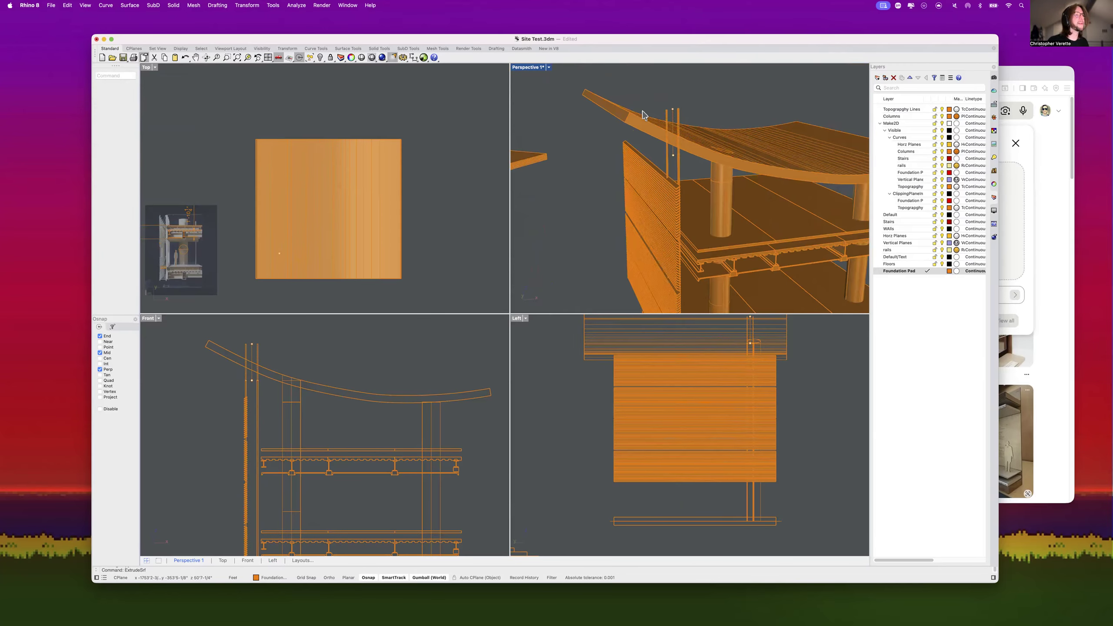
Step: Trim off the post extensions above the roof, using the curved roof as the cutting object
scroll(701, 140, up, 2)
click(694, 145)
text(trim)
key(Return)
click(671, 115)
key(Return)
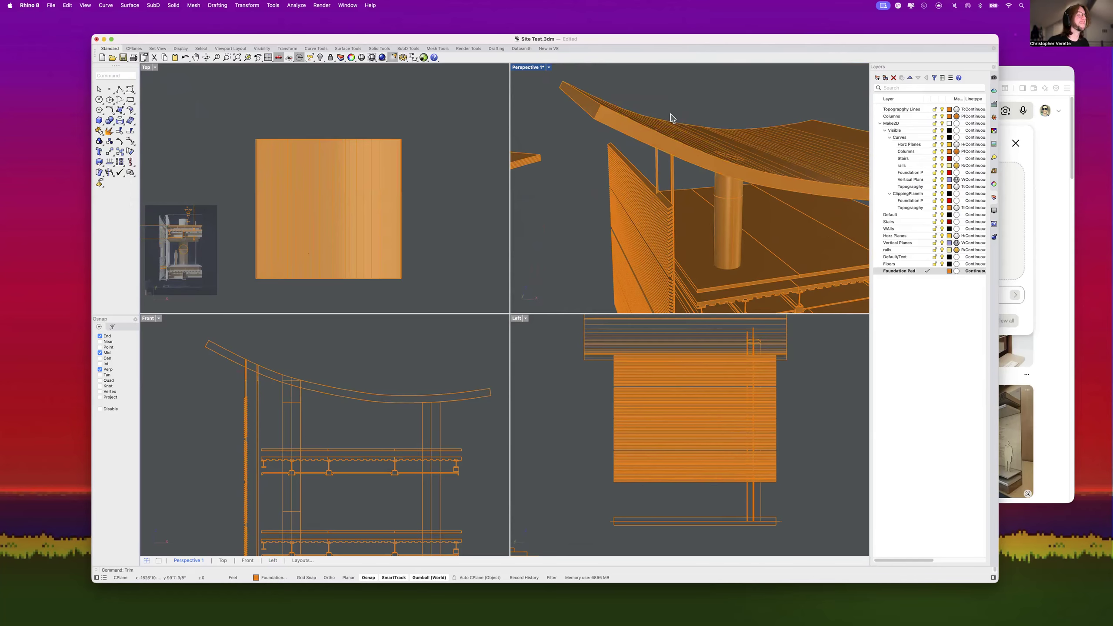
Step: Join both posts with their trimmed upper extensions using BooleanUnion
scroll(680, 174, down, 1)
click(669, 178)
shift+click(653, 169)
scroll(665, 158, up, 5)
shift+drag(678, 159, 625, 147)
text(bo)
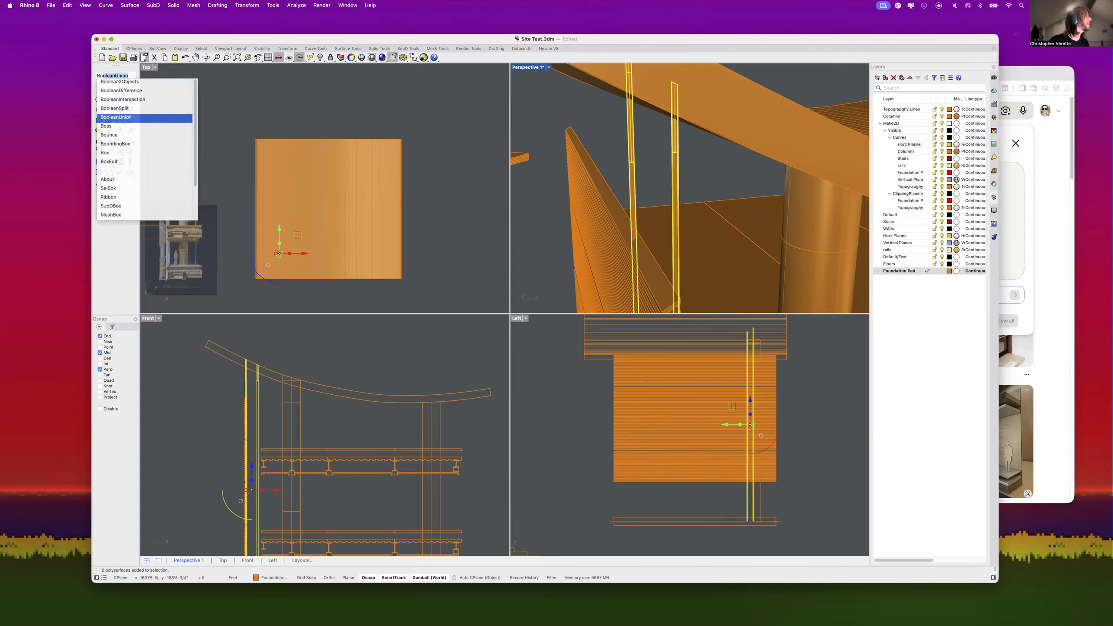
key(Return)
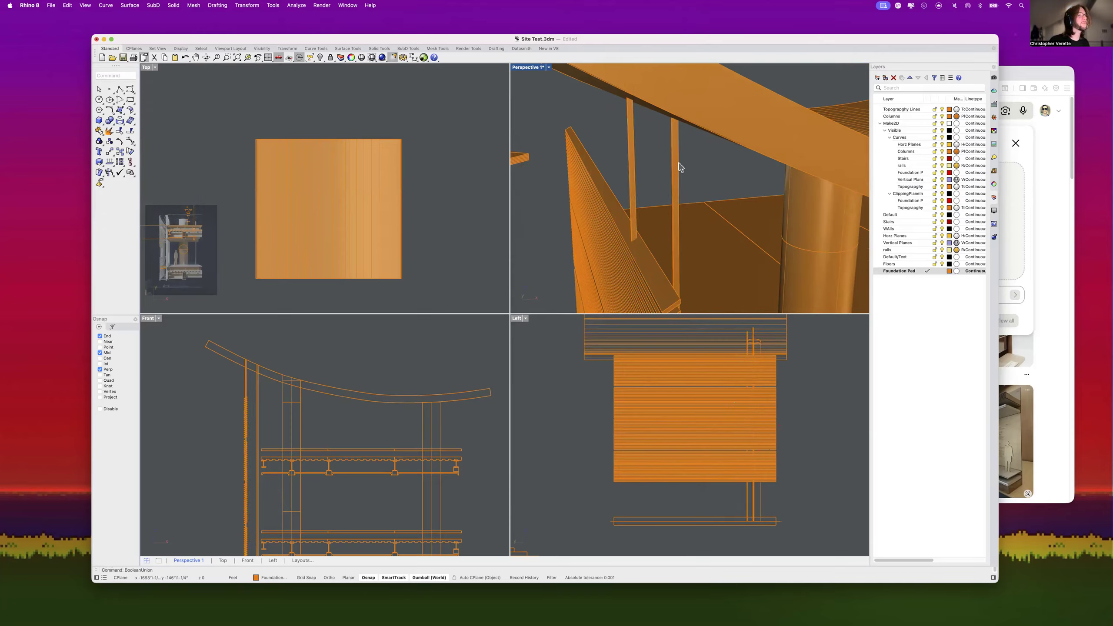
right_drag(768, 476, 759, 469)
text(Array)
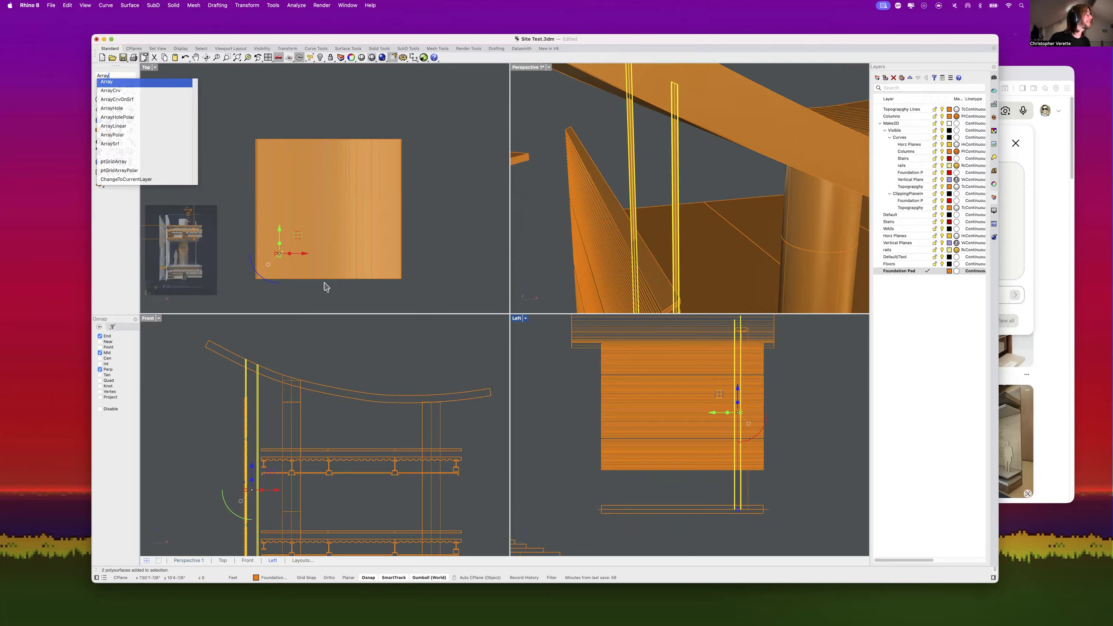
key(Escape)
key(Escape)
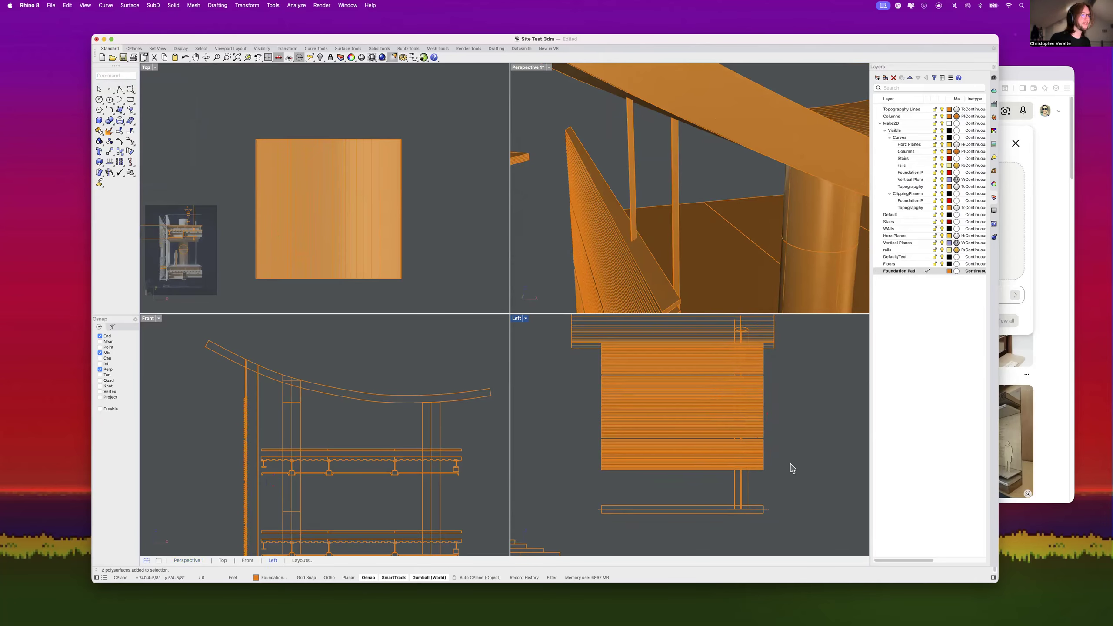
Step: Copy the extended pair of posts 4 feet along the louvered wall and place further copies at the remaining post positions
click(683, 173)
click(626, 171)
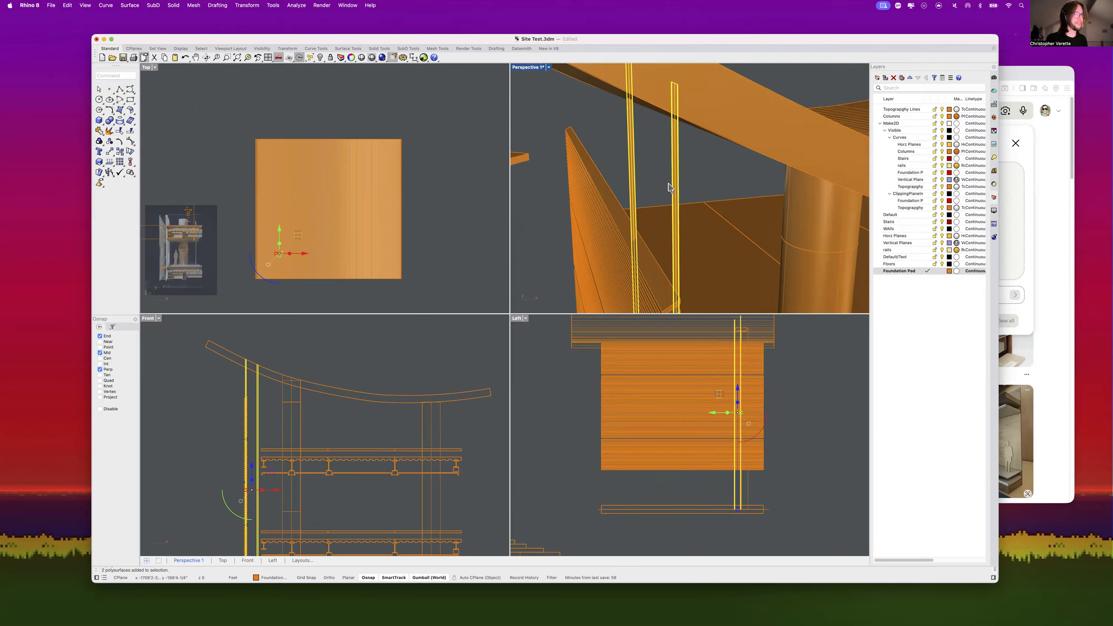
text(copy)
key(Return)
click(760, 532)
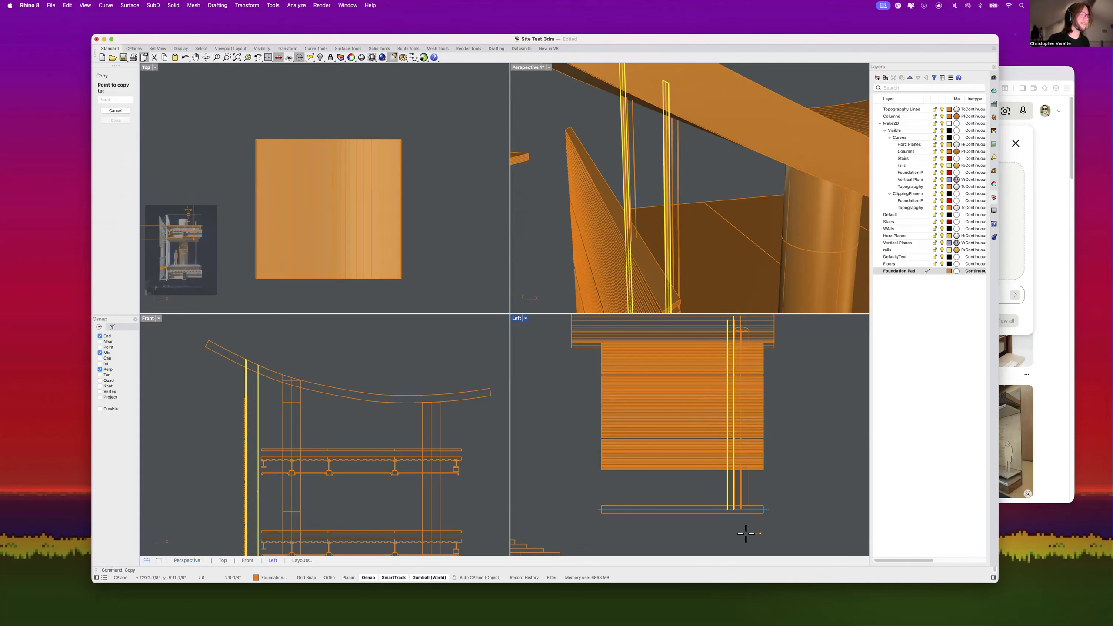
text(4)
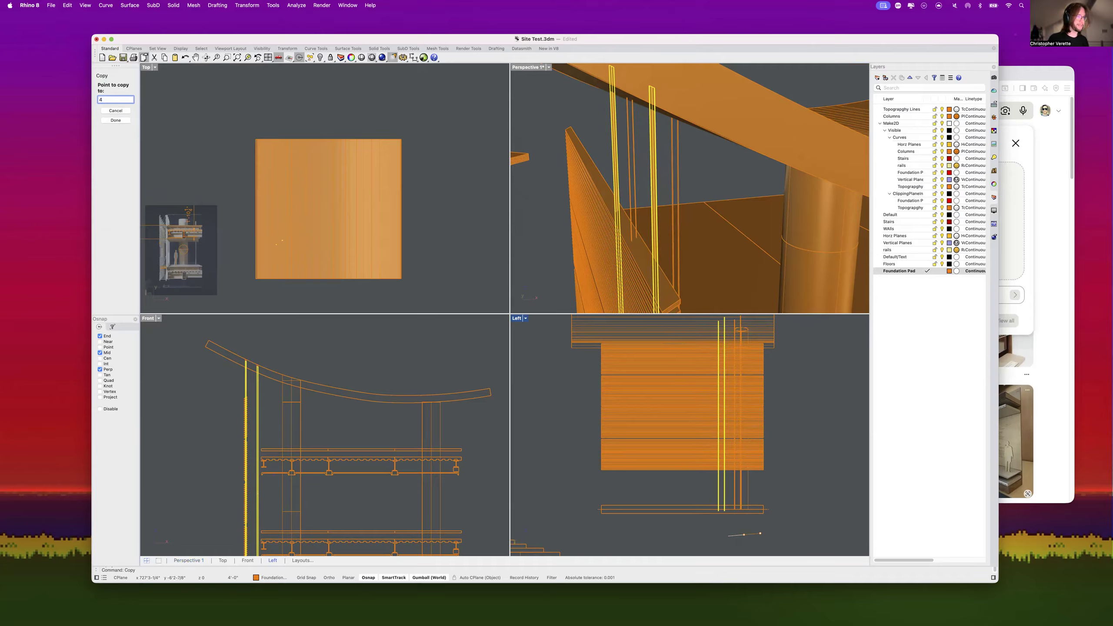
key(shift)
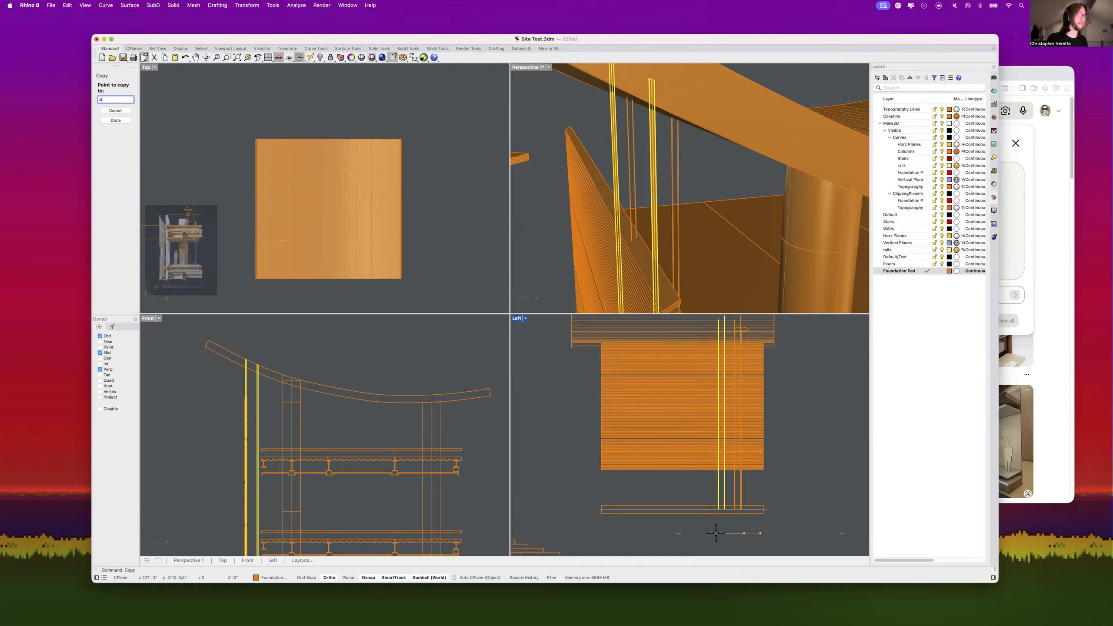
click(715, 533)
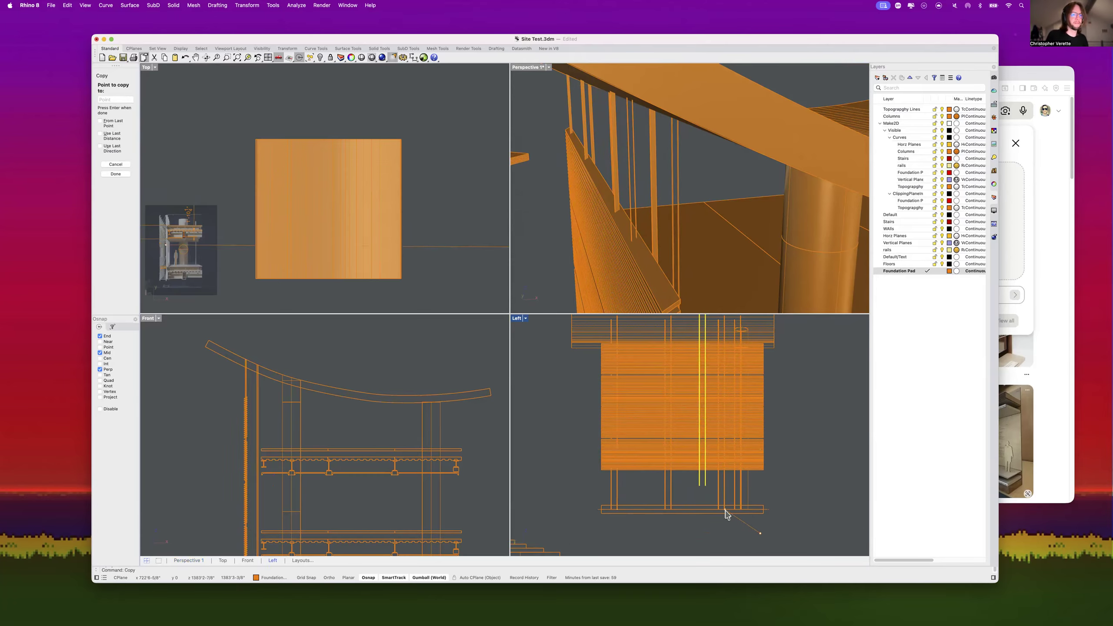
key(Escape)
key(Escape)
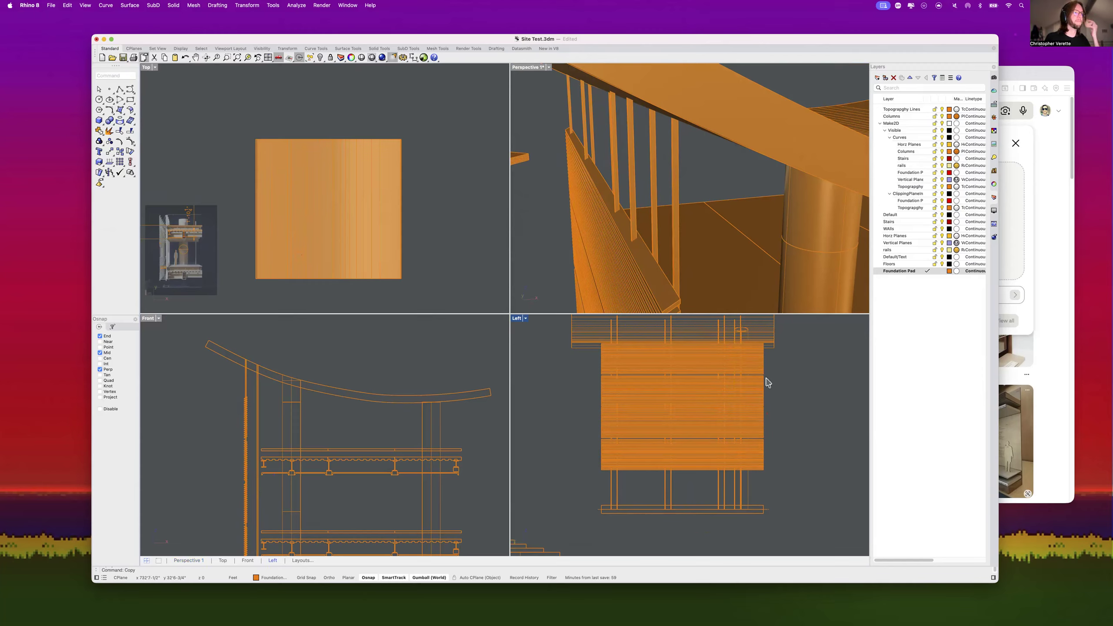
Step: Copy the top seven louvers upward repeatedly to continue the louvered wall until it passes through the curved roof
scroll(697, 229, down, 10)
right_drag(697, 229, 615, 158)
scroll(626, 165, up, 6)
shift+right_drag(660, 203, 616, 180)
click(591, 155)
shift+click(582, 180)
shift+click(583, 203)
shift+click(583, 224)
shift+click(583, 246)
shift+click(583, 270)
shift+click(578, 299)
text(Copy)
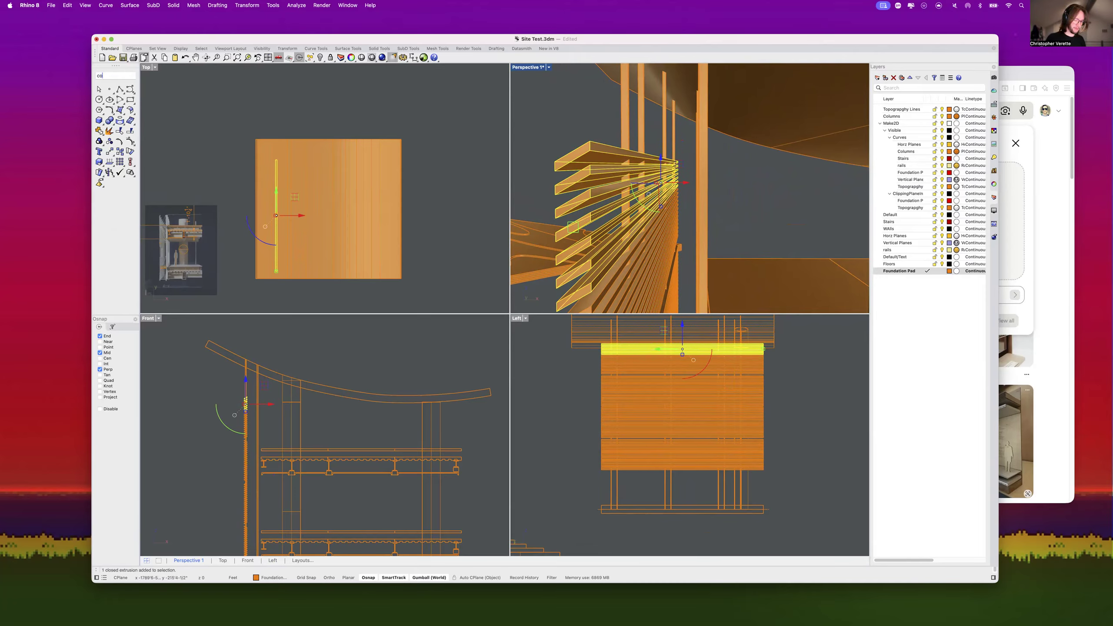
key(Return)
click(556, 311)
click(558, 191)
right_drag(563, 184, 633, 197)
click(555, 225)
right_drag(566, 210, 617, 181)
click(604, 179)
scroll(588, 193, down, 5)
key(Escape)
key(Escape)
Step: Delete the copied louvers that protrude above the curved roof
click(609, 156)
key(Delete)
scroll(609, 153, up, 5)
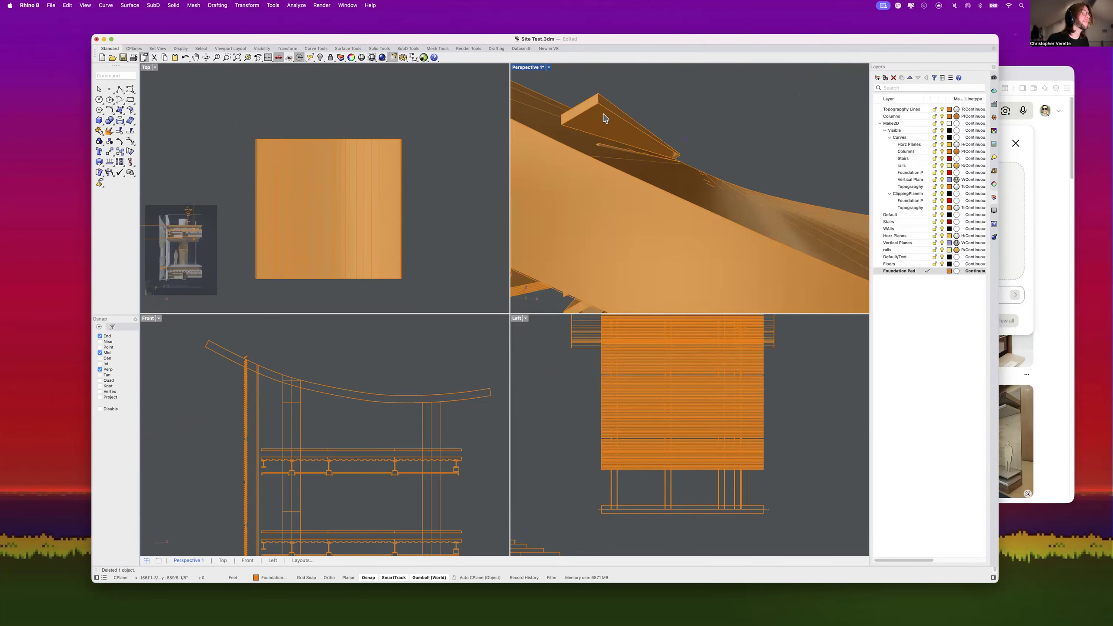
click(605, 146)
key(Delete)
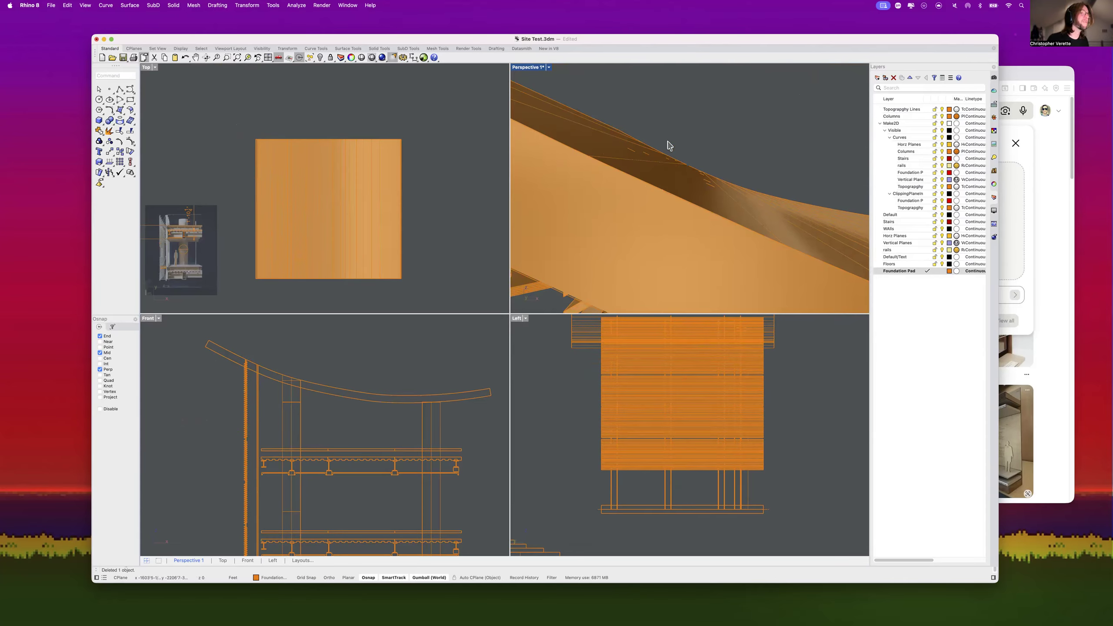
Step: Examine the louvered wall, its support posts and the foundation edge from several angles in an enlarged perspective view
scroll(671, 161, down, 10)
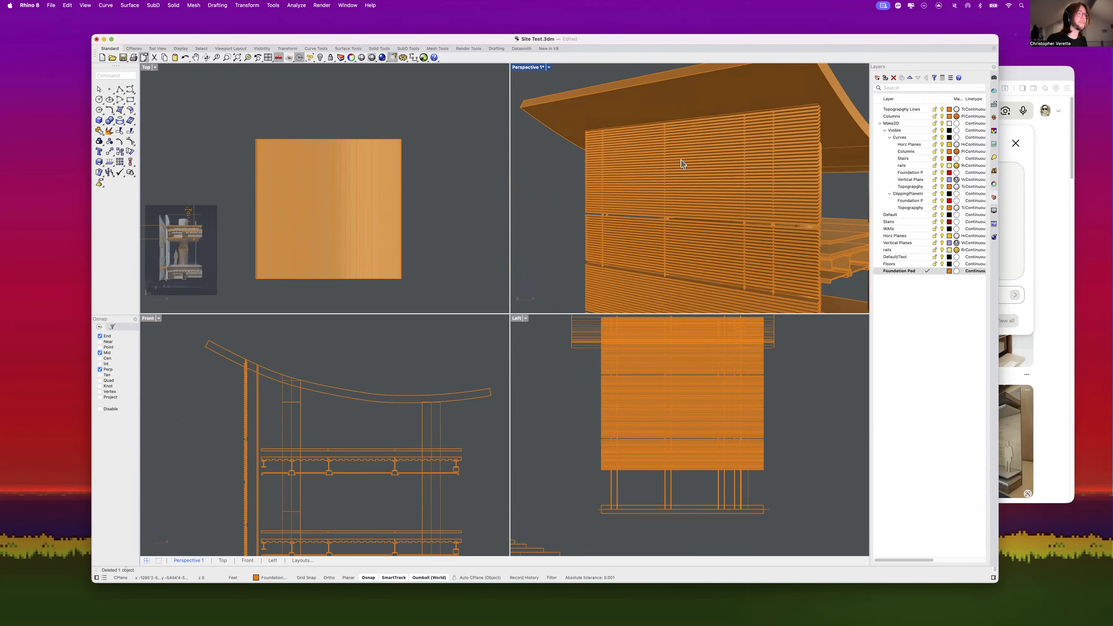
shift+right_drag(701, 192, 677, 188)
scroll(565, 219, up, 10)
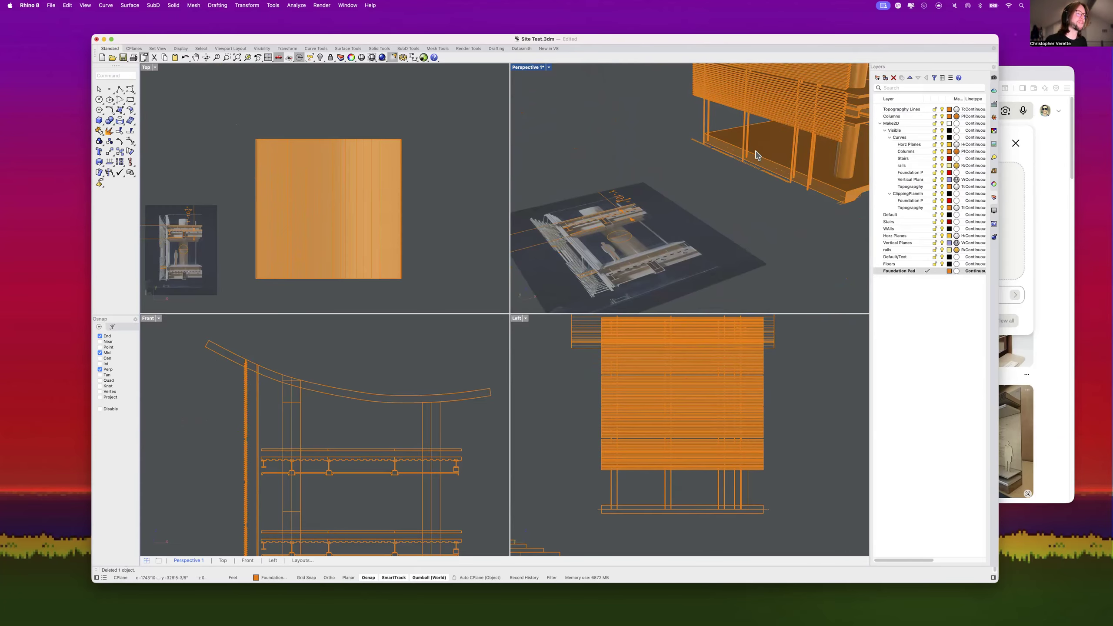
scroll(665, 253, up, 5)
shift+right_drag(718, 222, 719, 249)
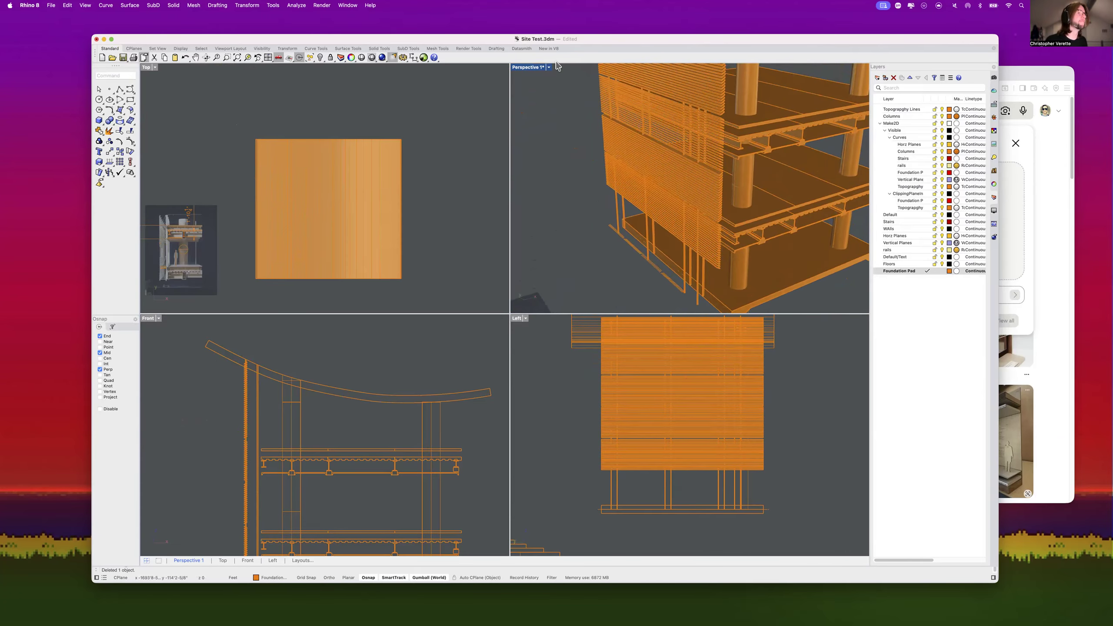
double_click(534, 67)
scroll(539, 219, down, 6)
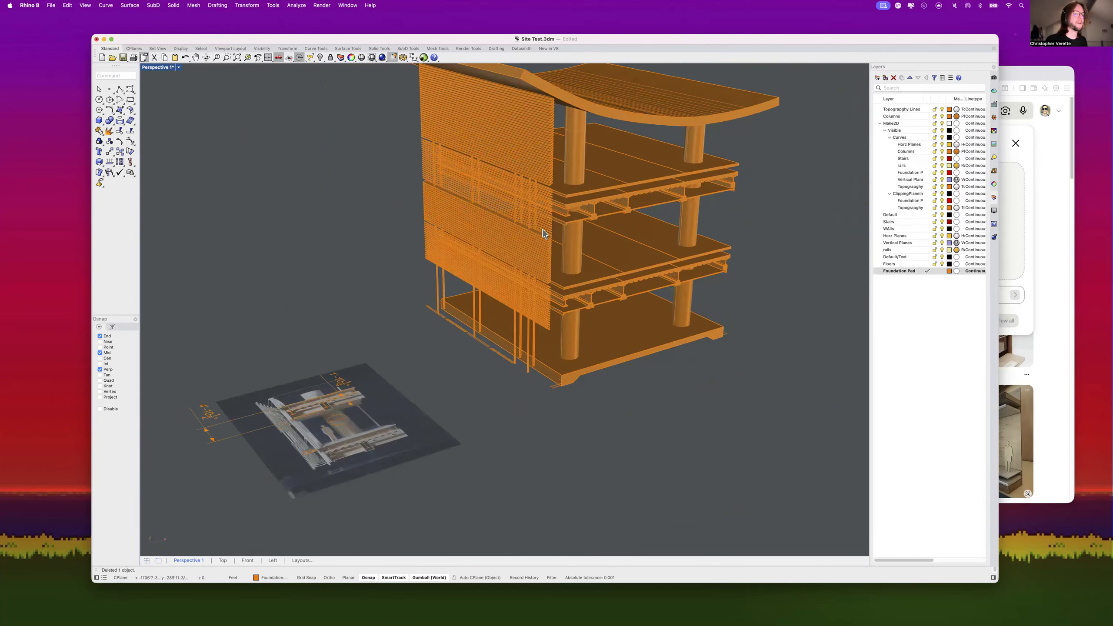
click(898, 270)
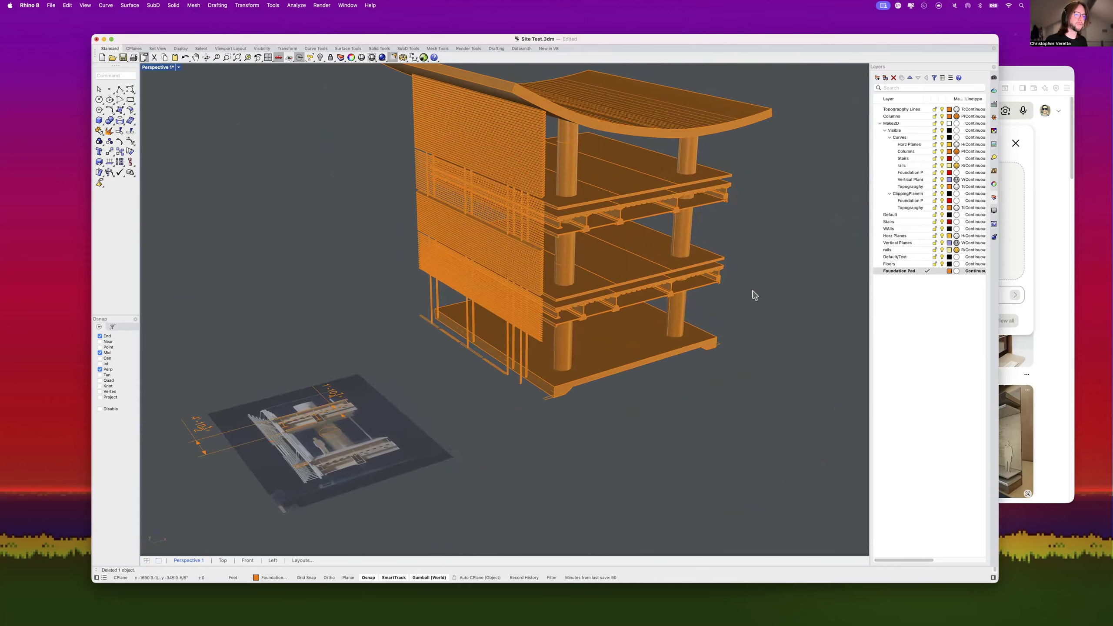
shift+right_drag(750, 294, 758, 316)
scroll(531, 358, up, 2)
scroll(530, 358, up, 6)
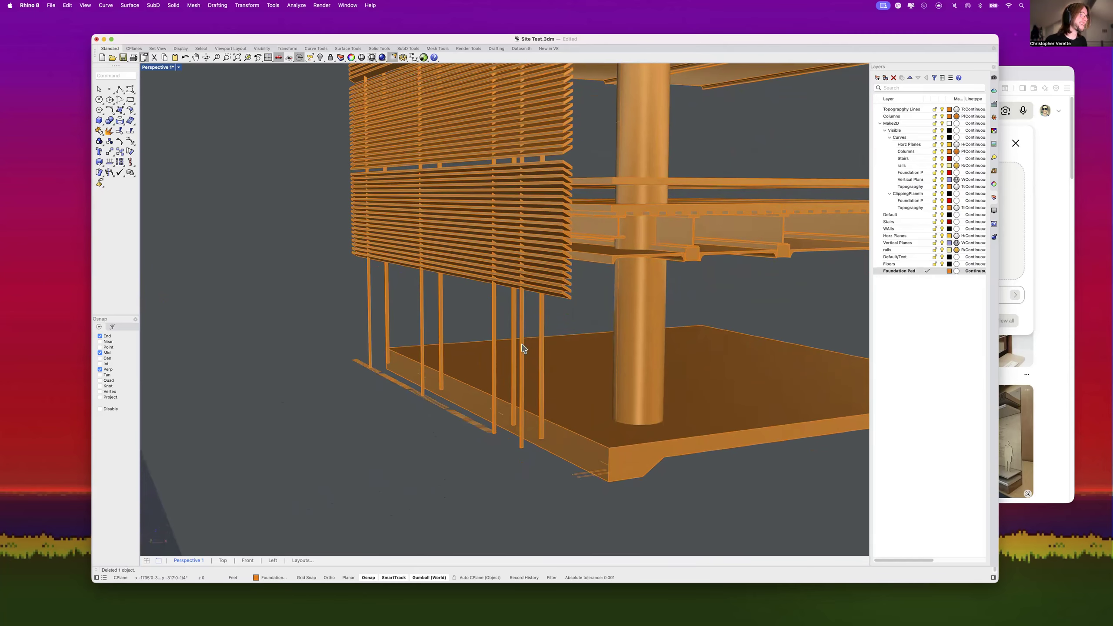
mouse_move(493, 396)
right_down()
mouse_move(484, 405)
mouse_move(477, 397)
mouse_move(489, 402)
right_up()
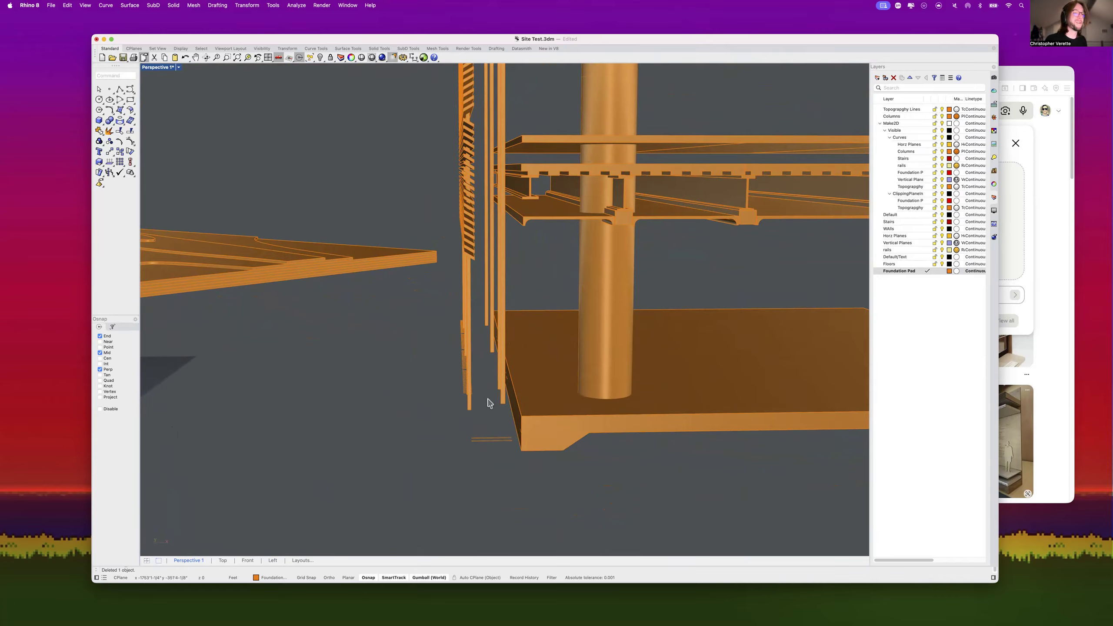
shift+right_drag(475, 337, 520, 370)
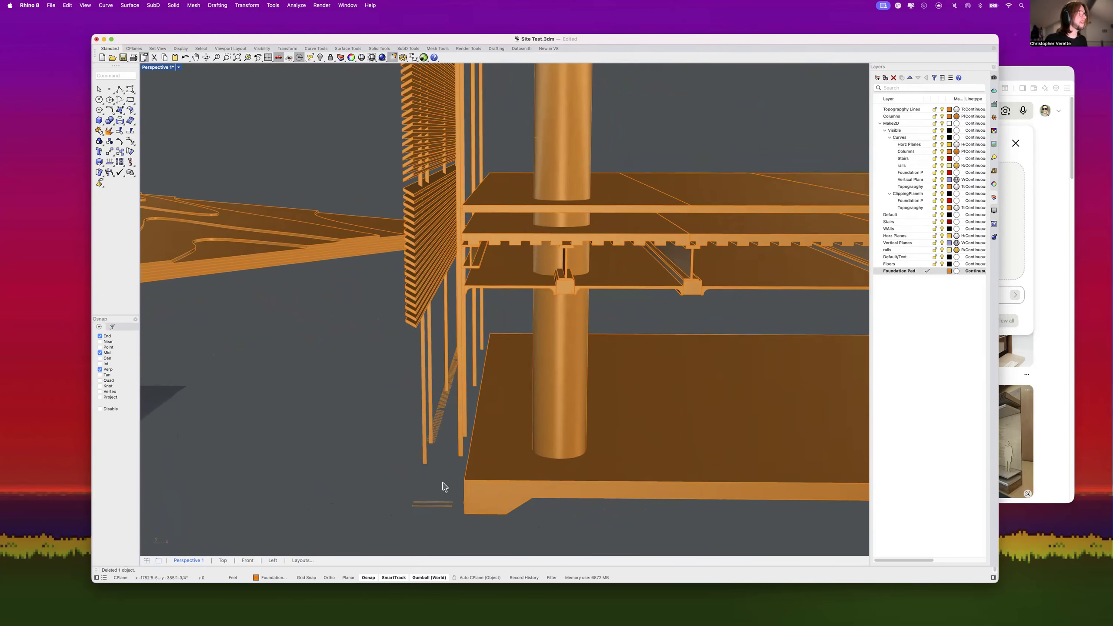
Step: Extrude the two rectangular curves beside the foundation pad corner into a pair of solid horizontal bars
shift+right_drag(444, 488, 450, 463)
scroll(446, 487, up, 3)
click(436, 462)
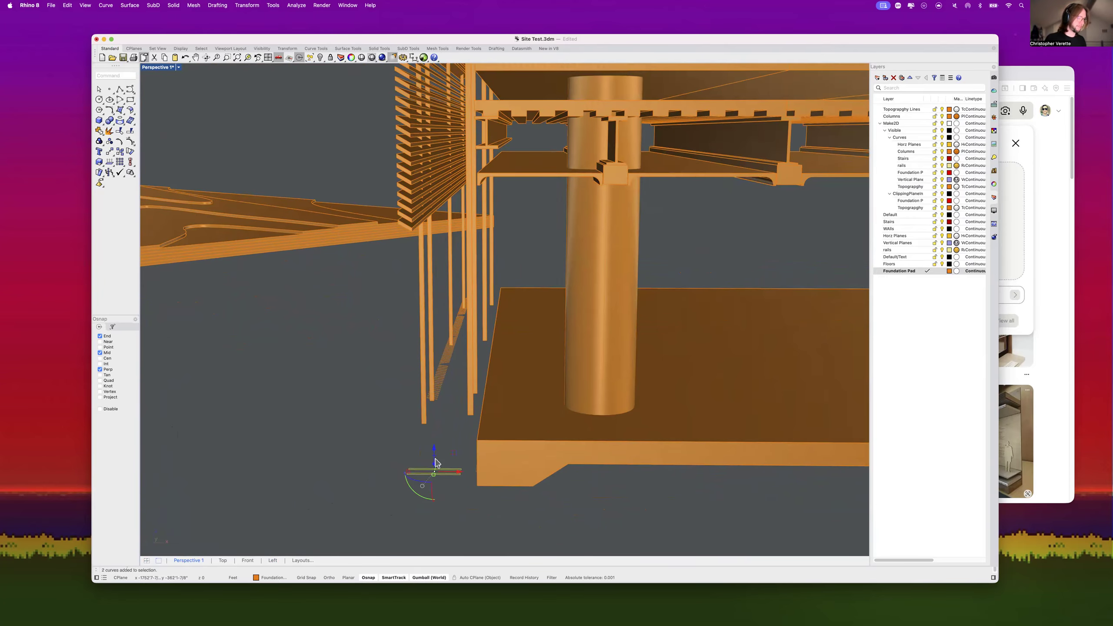
text(extrudecrv)
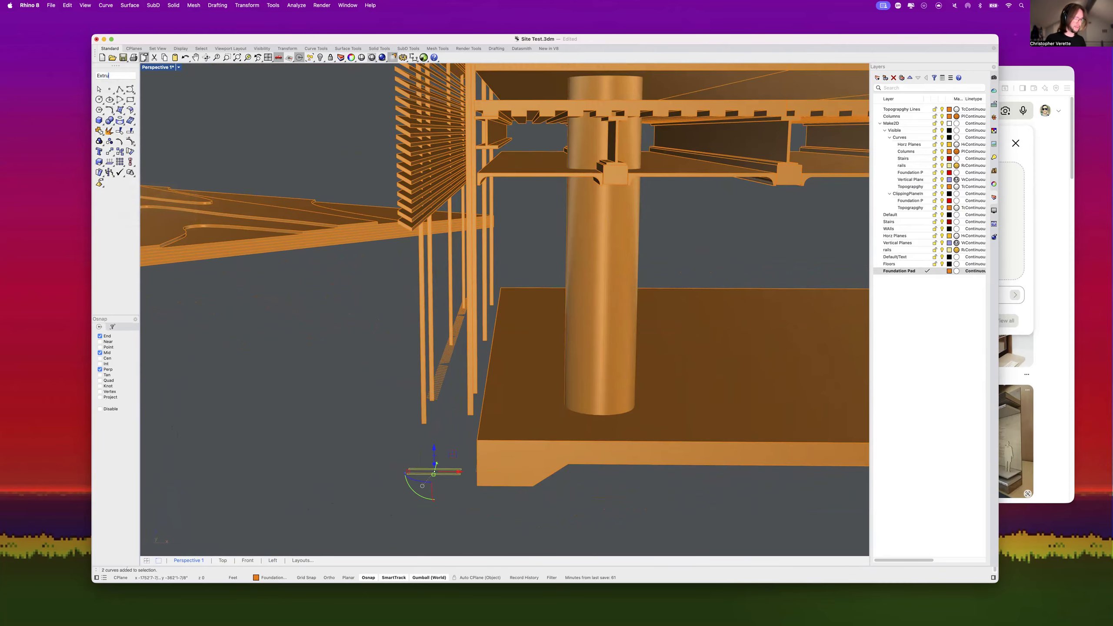
key(Return)
scroll(434, 456, up, 5)
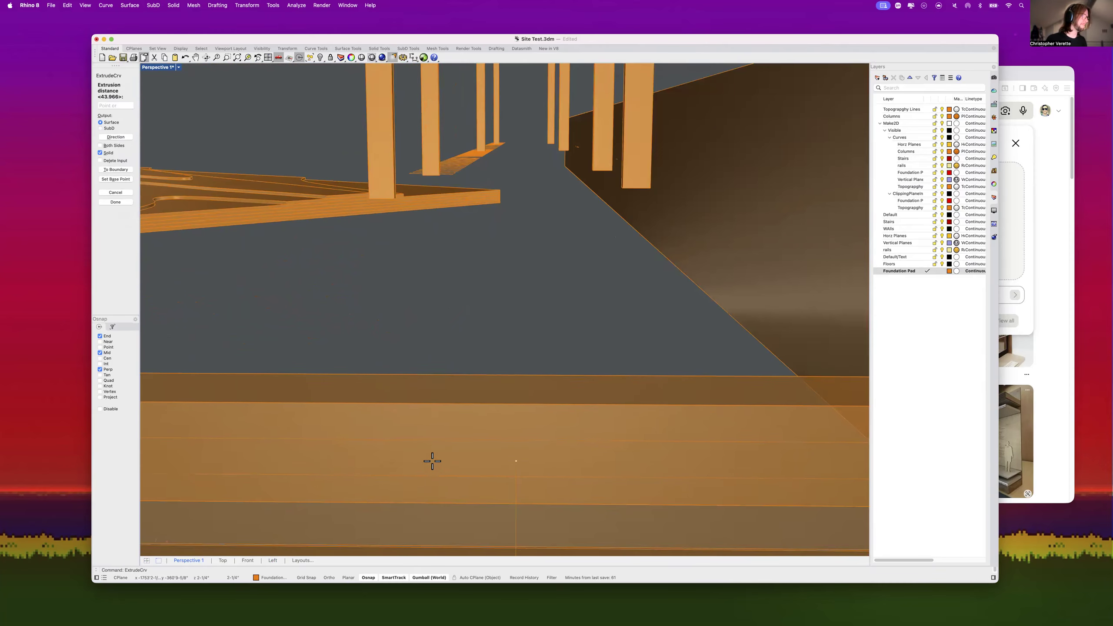
scroll(432, 454, down, 3)
click(432, 452)
right_drag(432, 452, 595, 411)
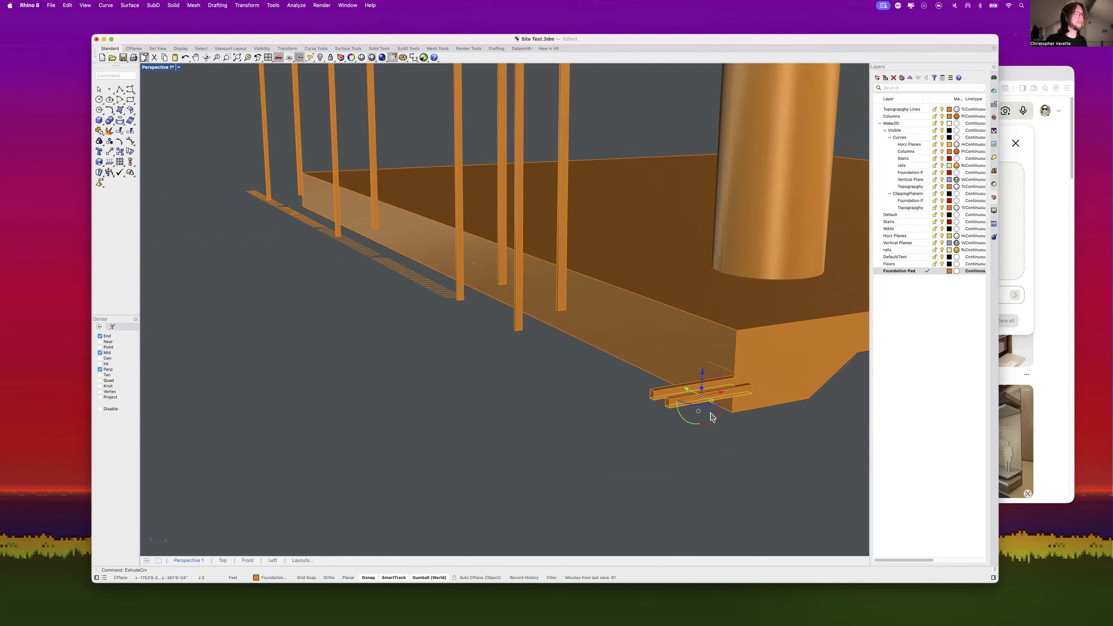
Step: Move the pair of extruded bars along the foundation edge until they line up with the nearest inner post
drag(713, 416, 570, 336)
click(677, 418)
drag(652, 395, 650, 404)
click(720, 414)
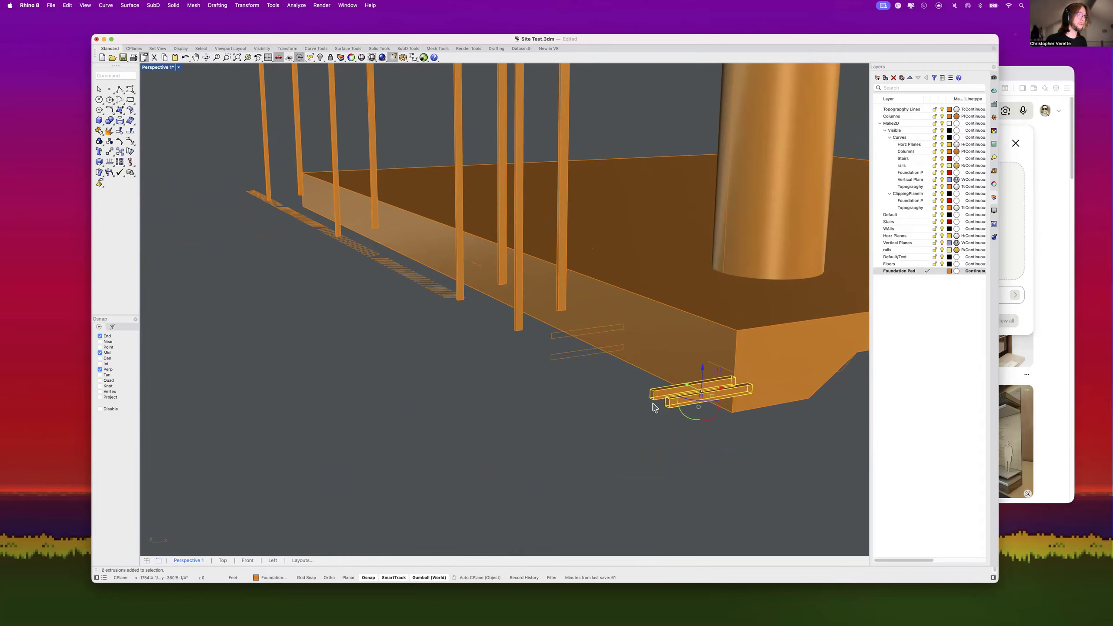
drag(718, 388, 507, 313)
shift+right_drag(514, 317, 443, 354)
scroll(516, 365, up, 5)
right_drag(516, 366, 551, 363)
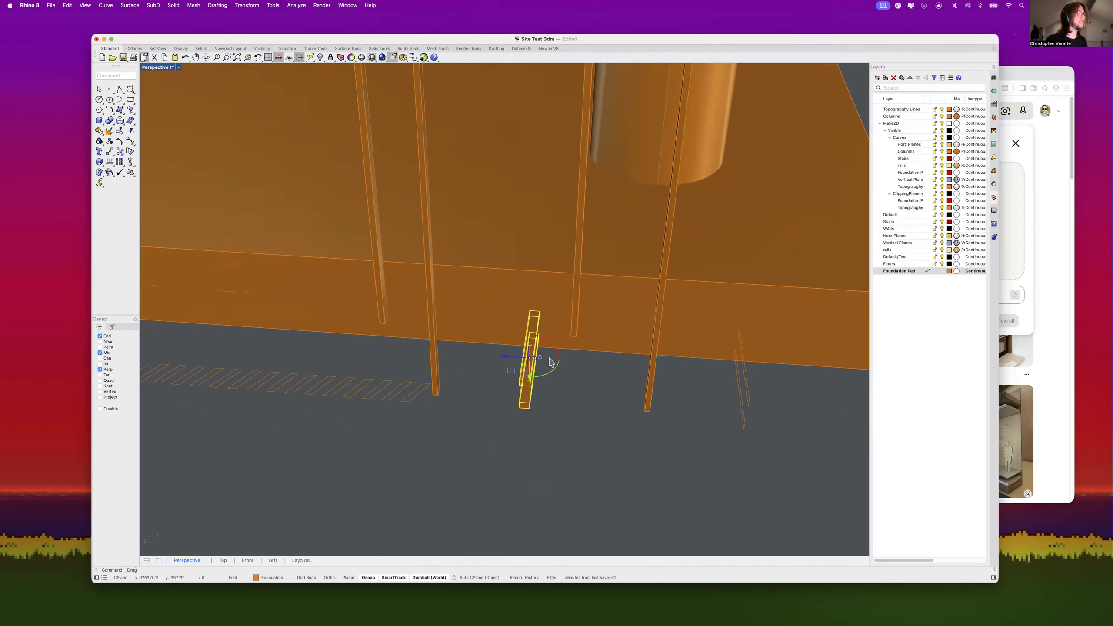
drag(512, 359, 551, 361)
Step: Copy the end outer post straight along the wall to the outer end of the horizontal bars
click(654, 388)
text(c)
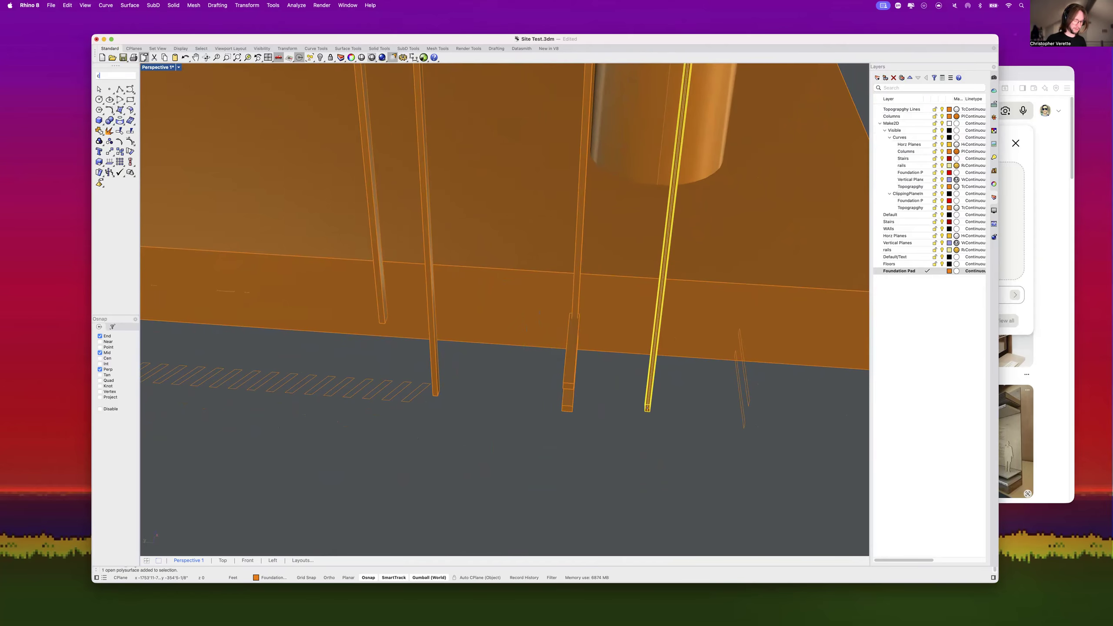
text(opy)
key(Return)
click(660, 466)
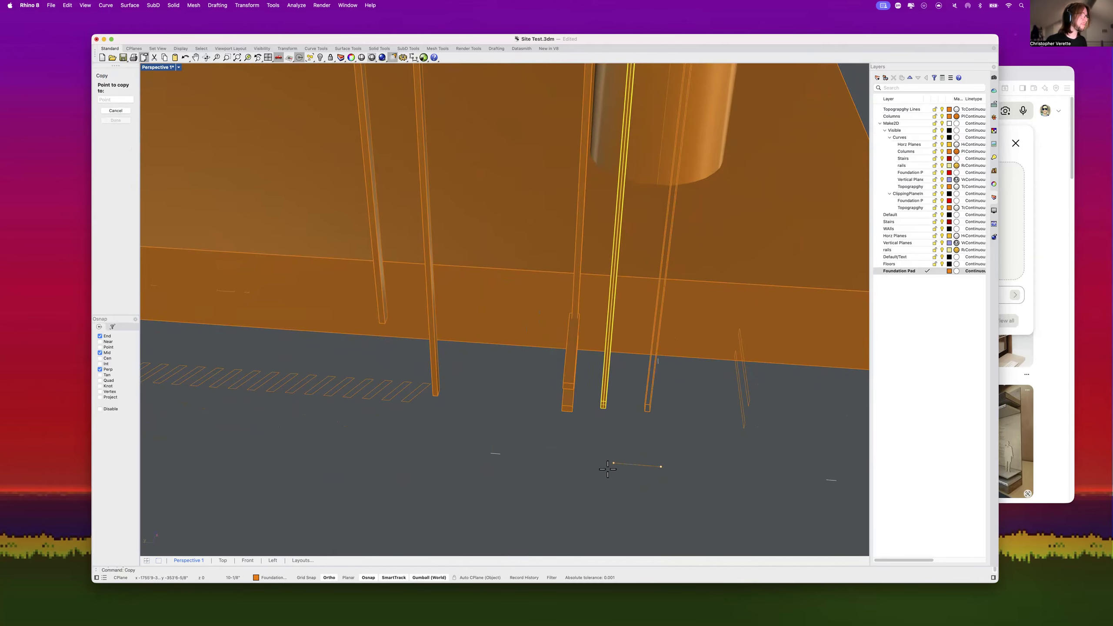
shift+click(575, 467)
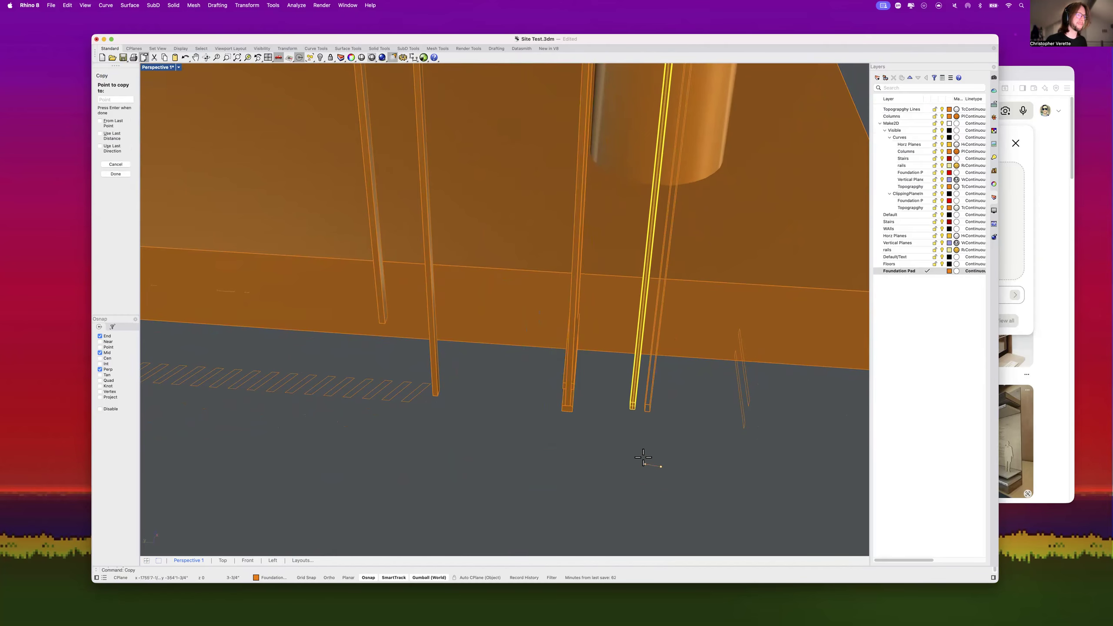
key(Escape)
key(Escape)
Step: Copy the inner post at the bars straight along the wall to line up with the end outer post
shift+right_drag(651, 465, 563, 391)
click(451, 282)
key(Return)
click(429, 445)
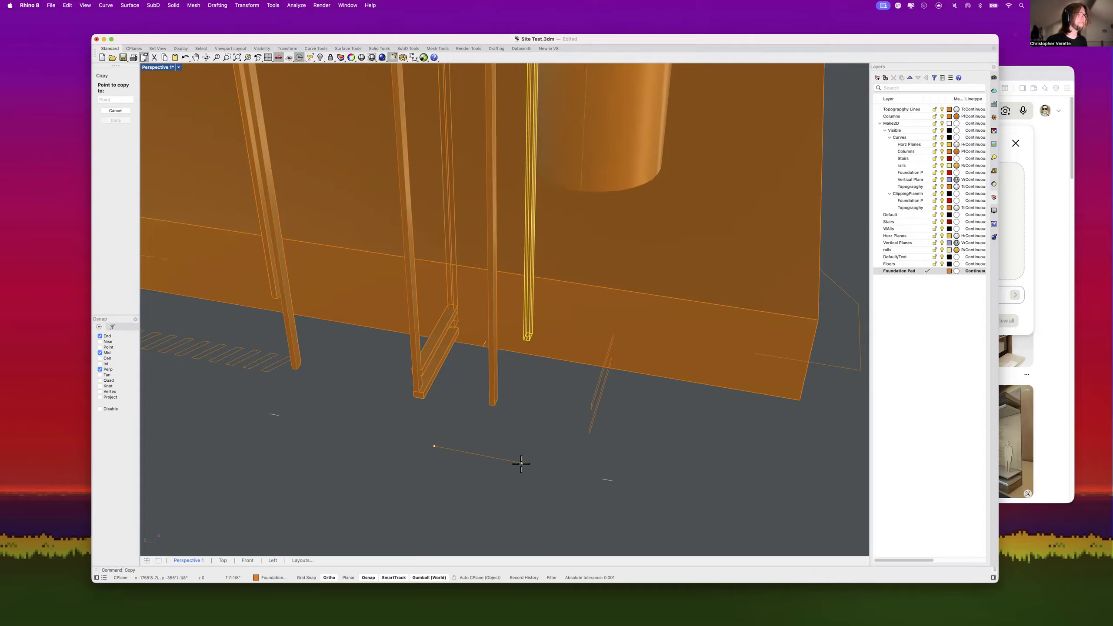
right_drag(513, 465, 521, 464)
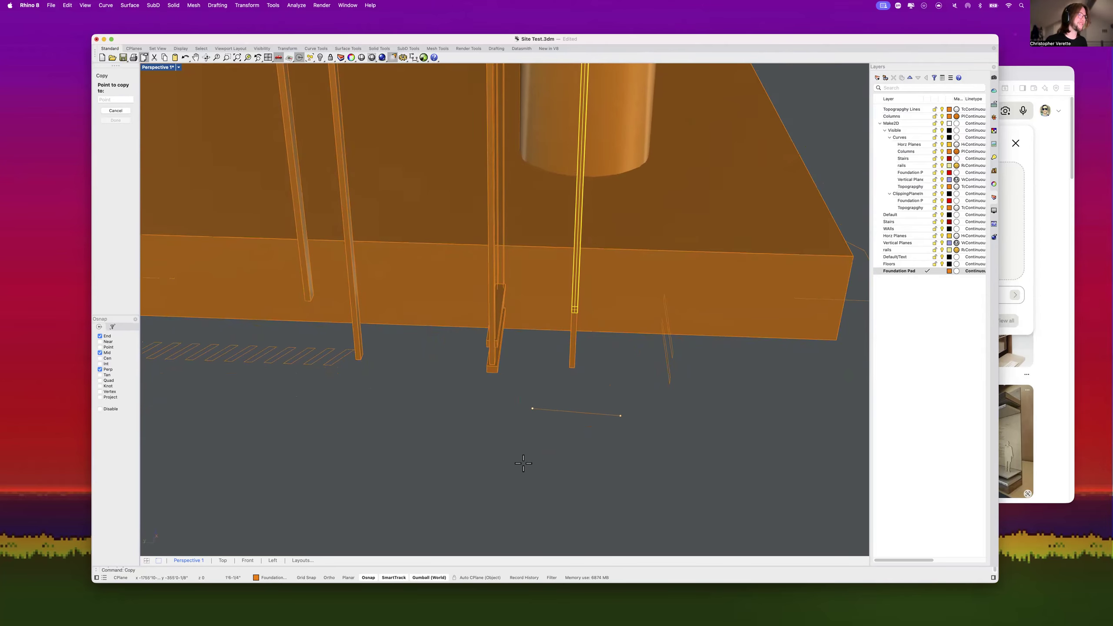
key(shift)
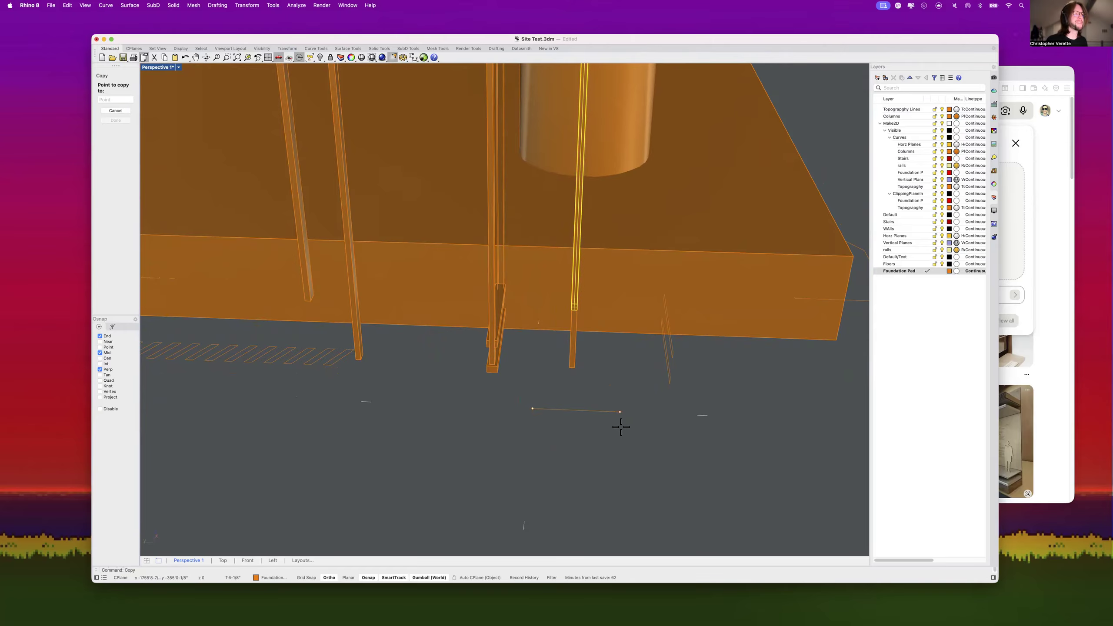
shift+click(621, 427)
right_click(565, 438)
Step: Raise the pair of horizontal bars from the post bases to the edge of the lowest elevated floor
shift+right_drag(570, 377, 415, 362)
drag(301, 316, 268, 133)
scroll(280, 270, down, 8)
shift+right_drag(267, 147, 336, 348)
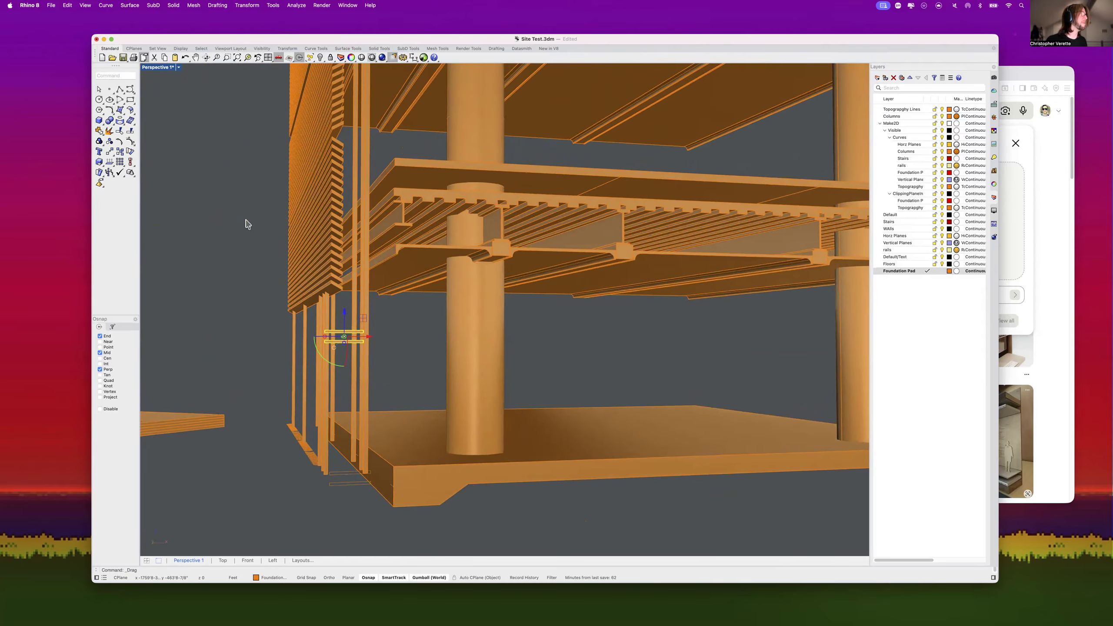
double_click(147, 70)
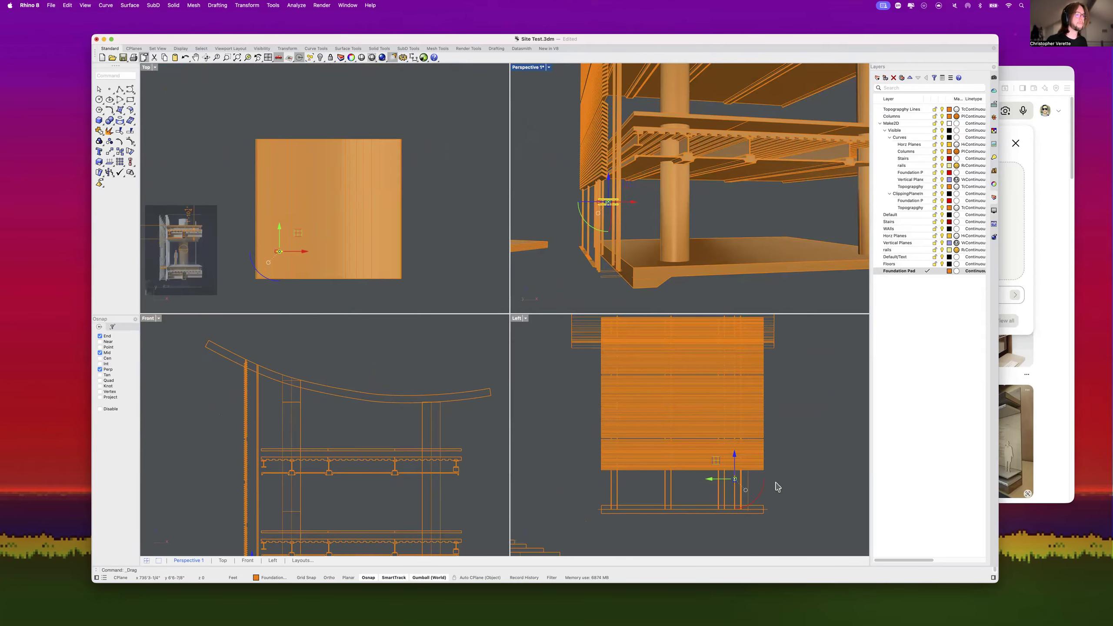
scroll(777, 487, up, 4)
scroll(444, 471, down, 8)
scroll(377, 458, up, 9)
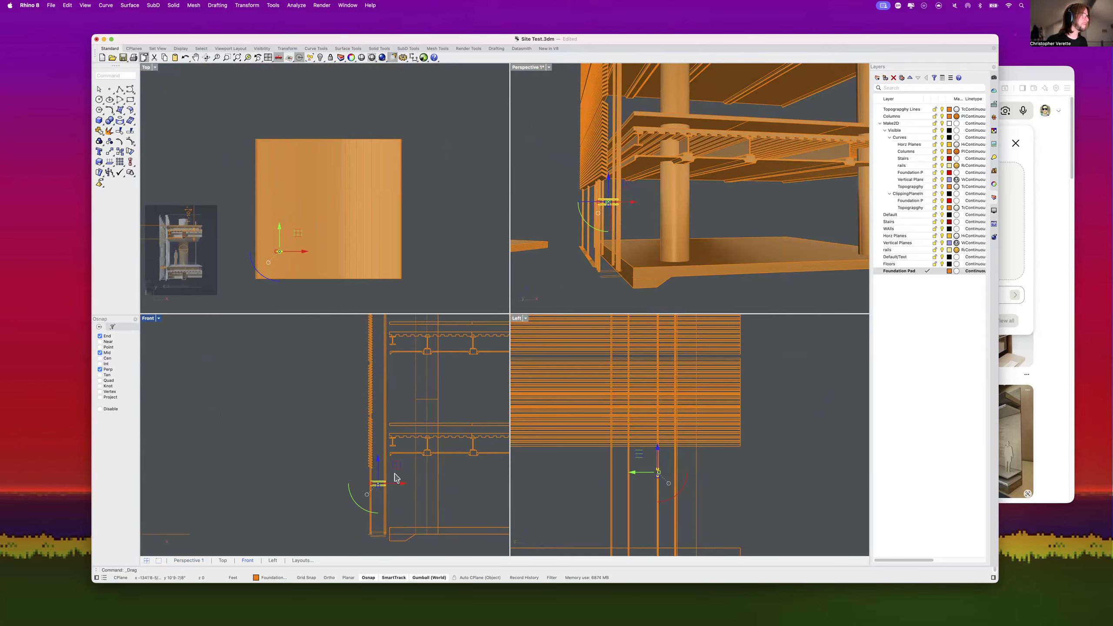
mouse_move(378, 460)
mouse_down()
mouse_move(386, 415)
mouse_move(376, 332)
mouse_move(385, 405)
mouse_move(373, 438)
mouse_up()
scroll(373, 433, up, 3)
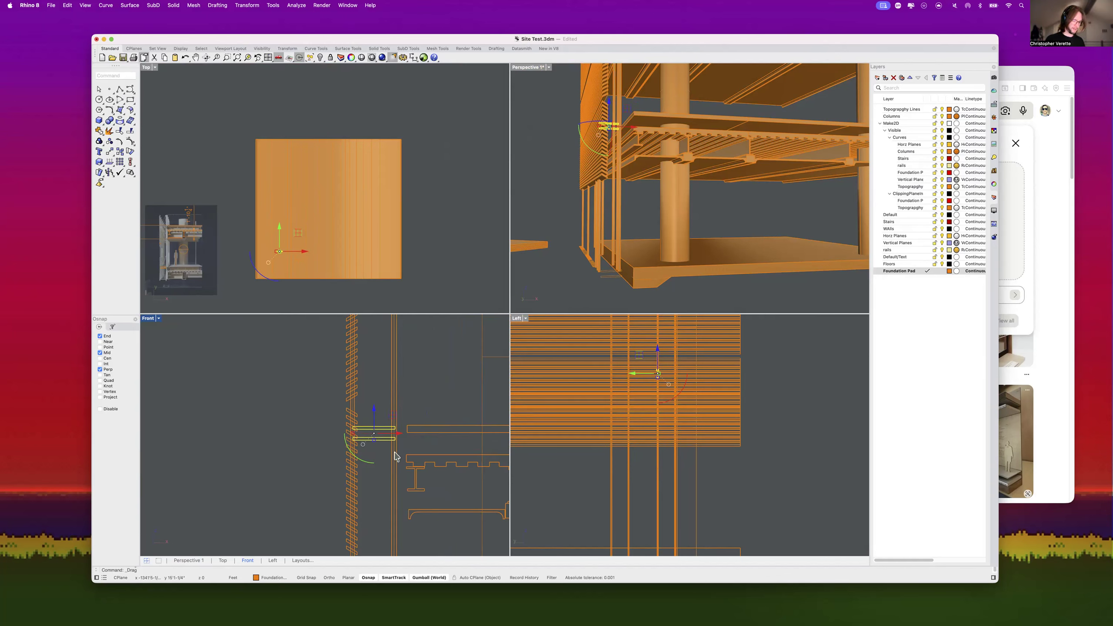
Step: Copy the pair of horizontal bars straight down to the level of the floor's lower beams
key(Return)
click(314, 432)
shift+click(315, 484)
scroll(379, 489, down, 8)
right_drag(389, 467, 362, 398)
scroll(370, 427, up, 2)
key(Escape)
Step: Copy both pairs of horizontal bars, without the louvers, straight up to the next floor's slab and beam level
drag(309, 425, 385, 500)
scroll(353, 482, up, 8)
super+drag(326, 340, 383, 528)
text(cop)
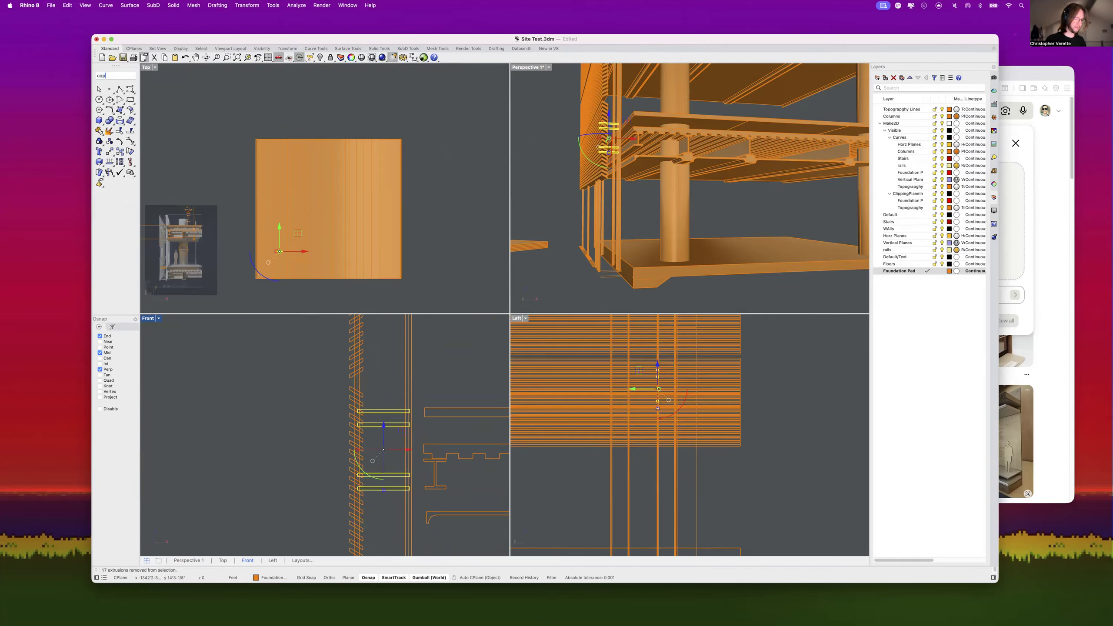
text(y)
key(Return)
scroll(355, 460, down, 8)
click(333, 469)
scroll(336, 409, up, 5)
shift+click(327, 403)
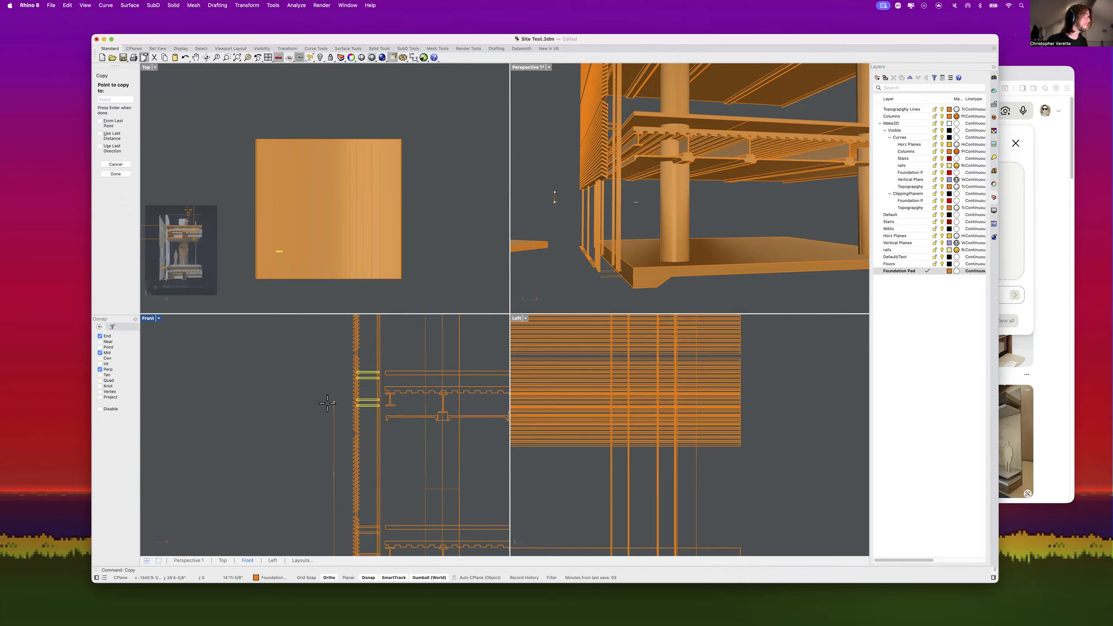
Step: Copy the horizontal bars at both floors, without the louvers, straight along the wall to the neighbouring support post
scroll(325, 403, down, 2)
key(Return)
drag(319, 356, 370, 516)
scroll(340, 442, down, 2)
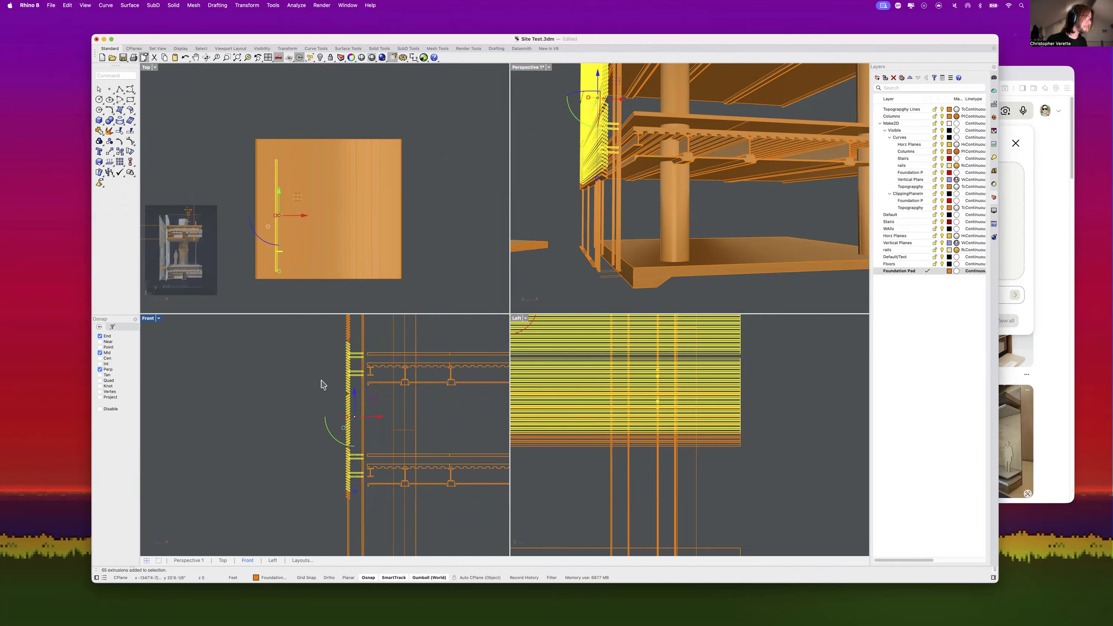
drag(322, 335, 355, 507)
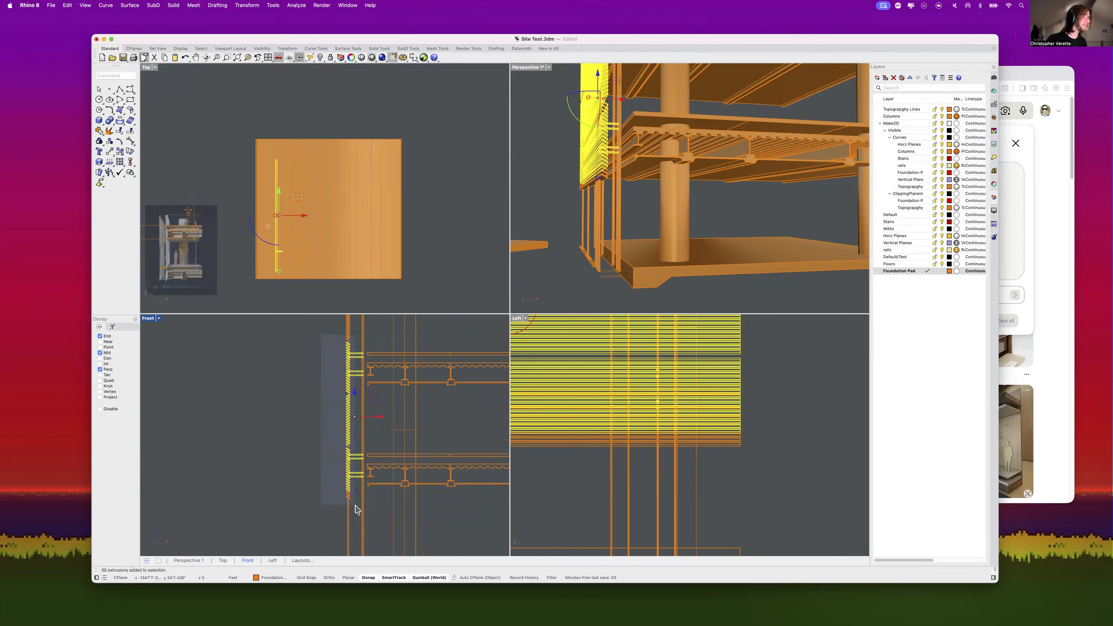
super+drag(357, 508, 357, 509)
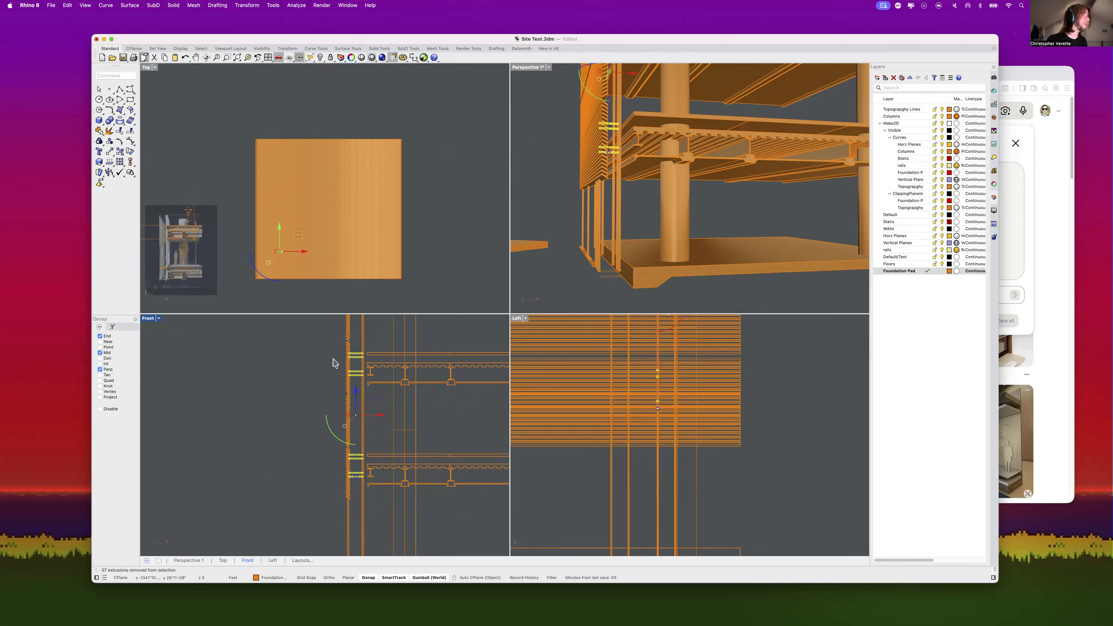
scroll(349, 362, up, 2)
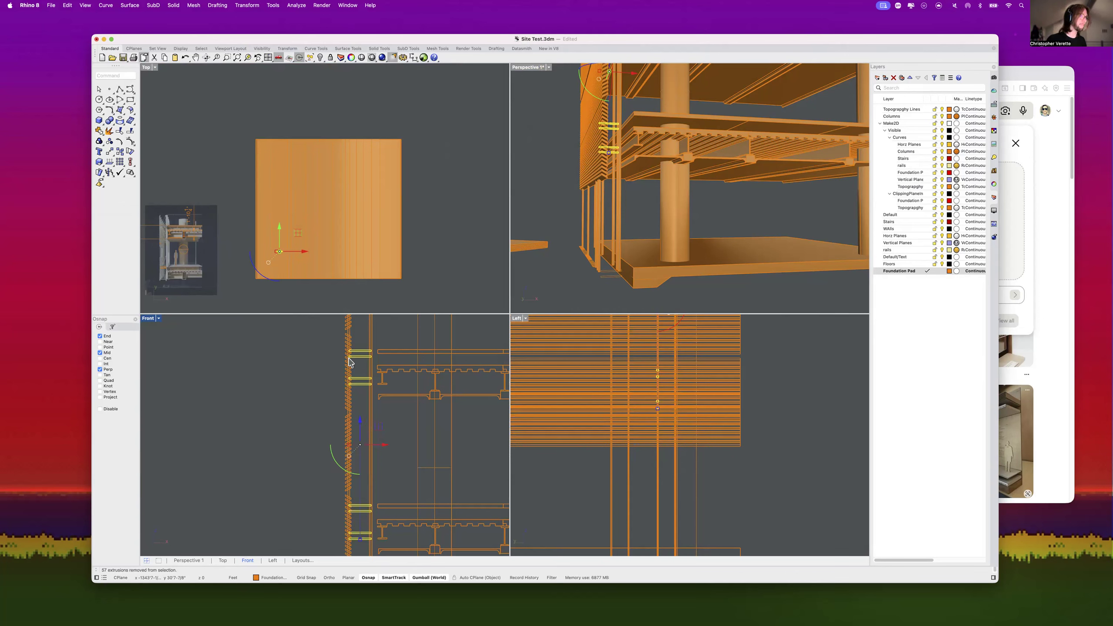
scroll(644, 451, down, 3)
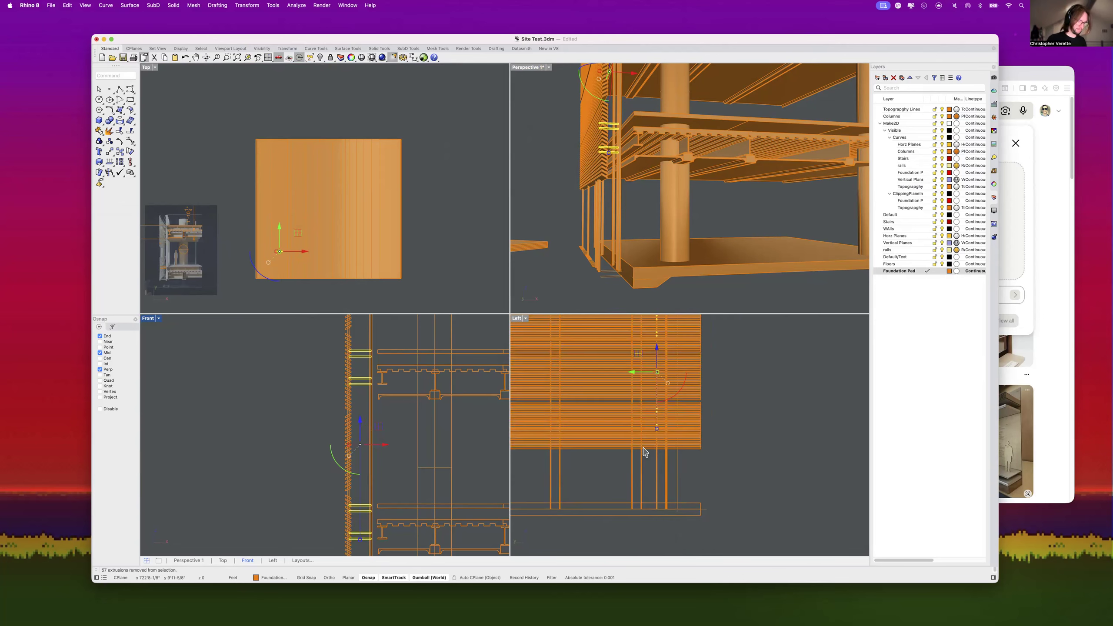
key(Return)
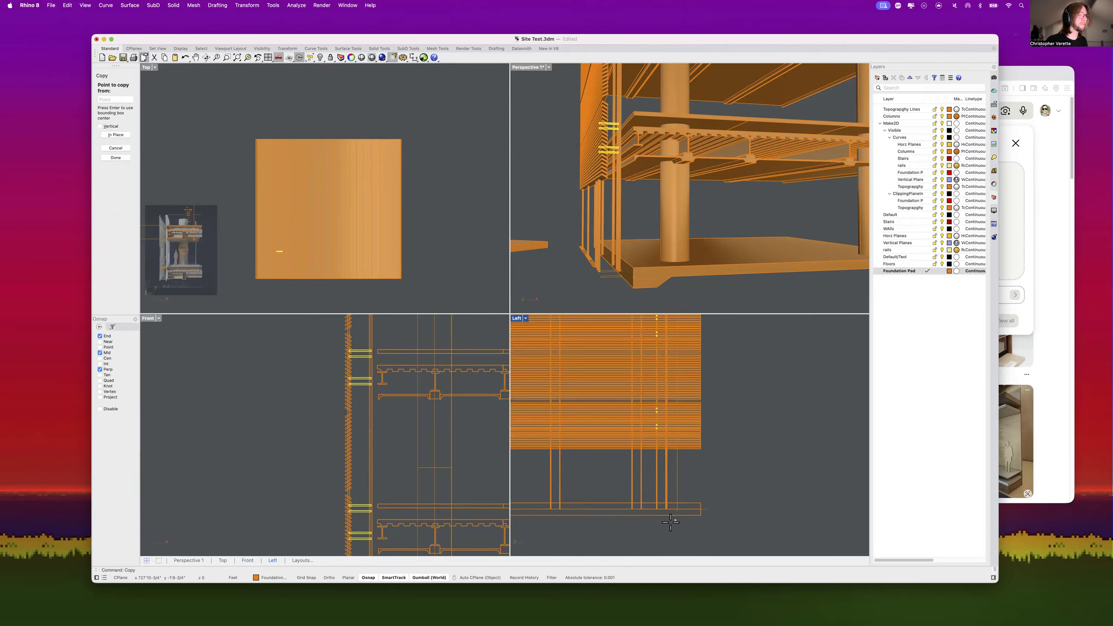
scroll(670, 521, up, 5)
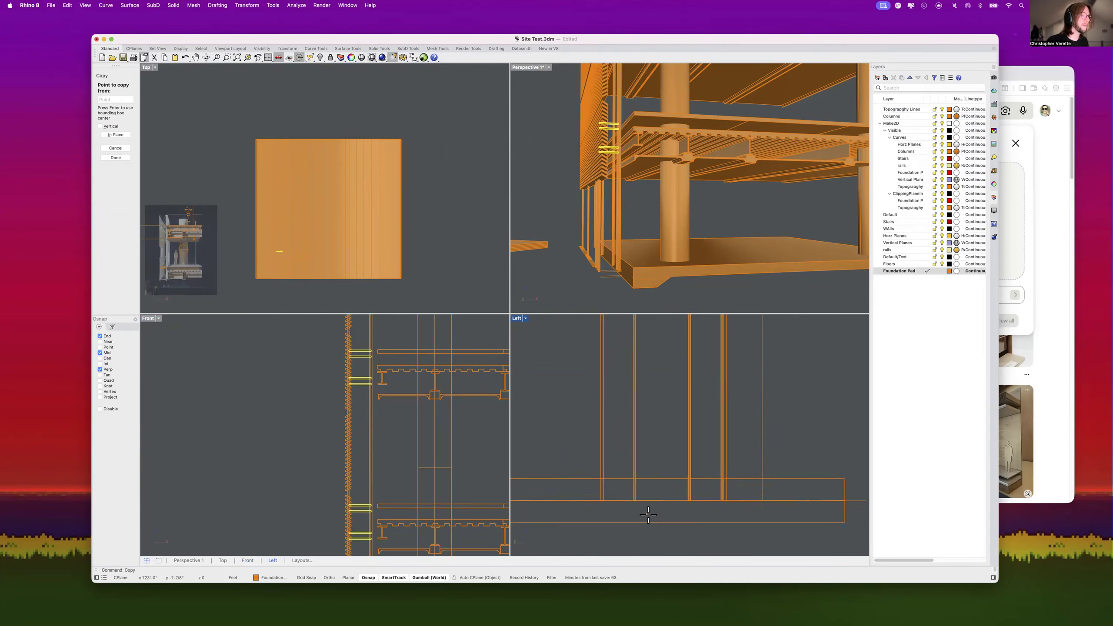
click(736, 434)
scroll(718, 432, up, 2)
key(shift)
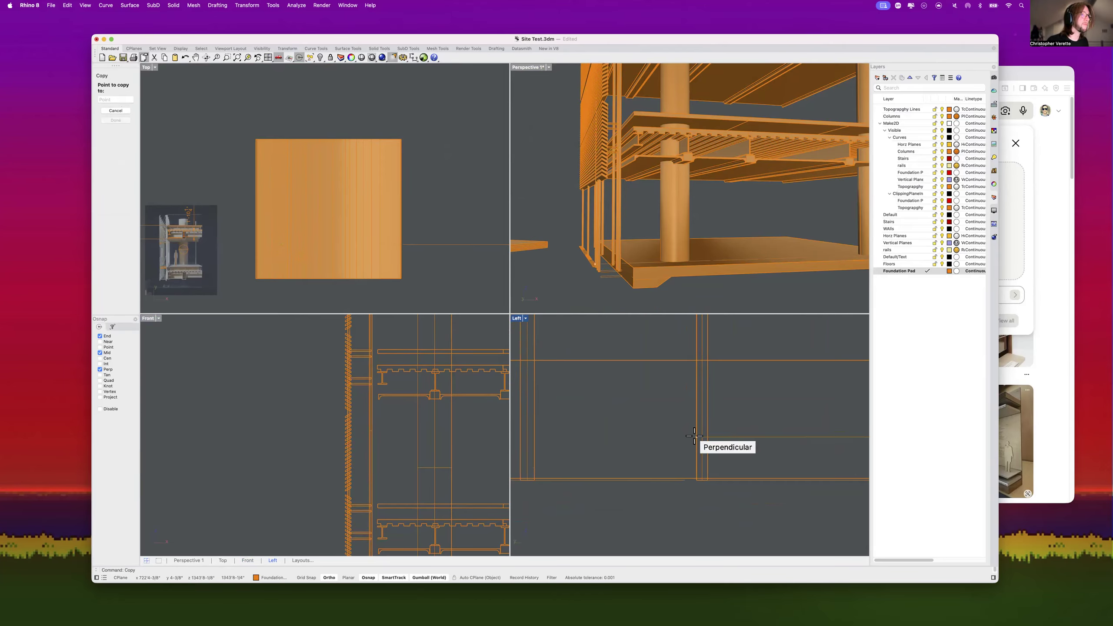
click(692, 434)
Step: Place another copy of the horizontal bars at the next support post further along the wall
scroll(679, 438, down, 3)
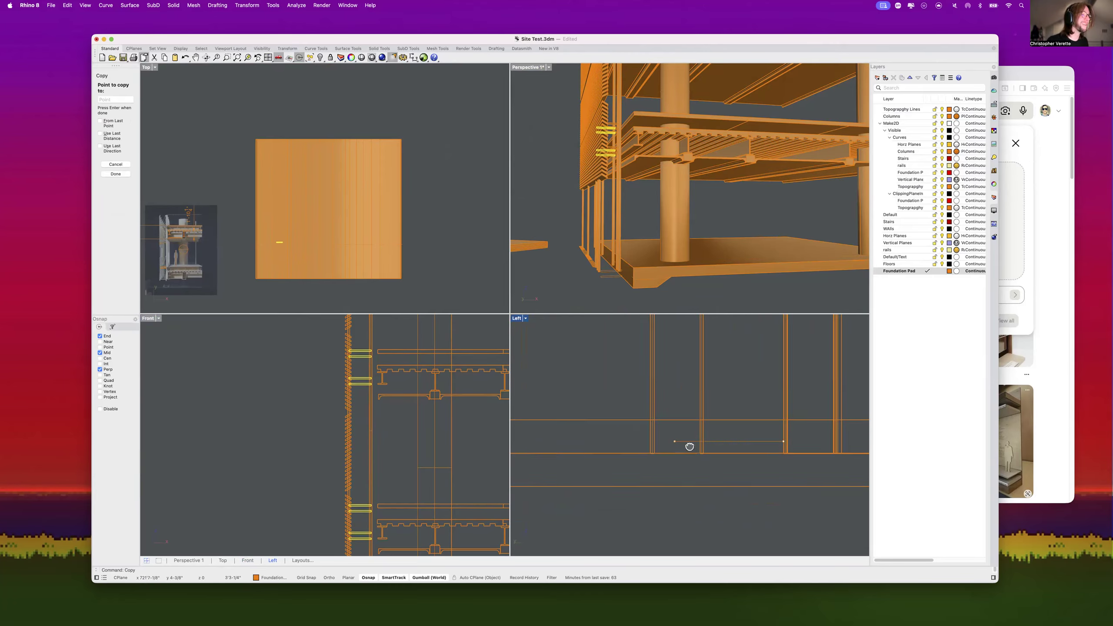
scroll(675, 442, up, 2)
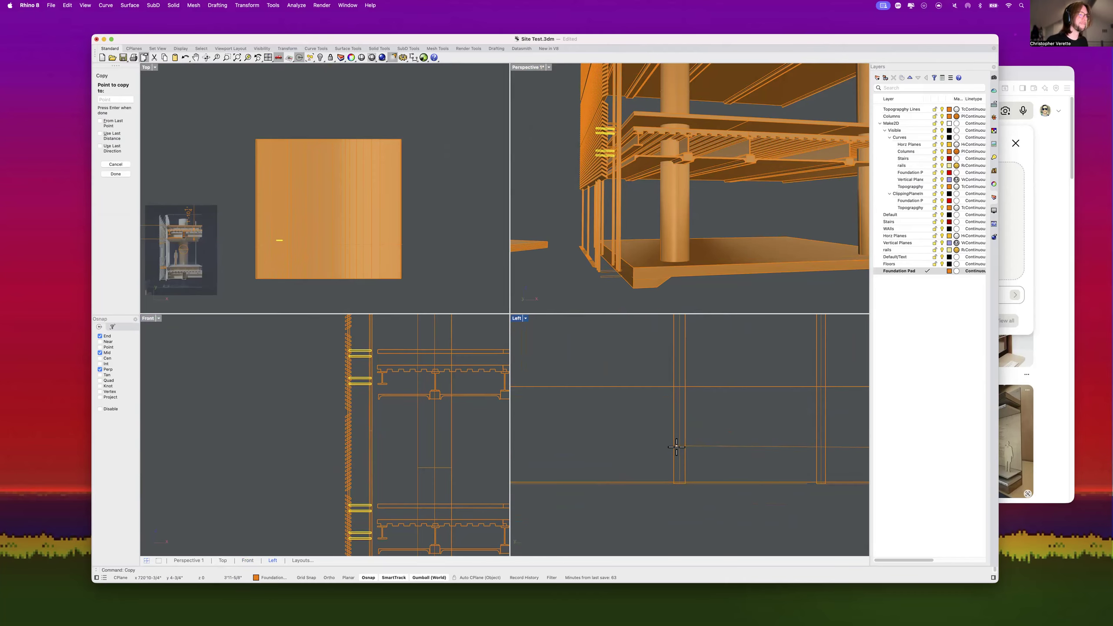
scroll(659, 447, up, 2)
scroll(659, 447, down, 8)
right_drag(691, 448, 861, 448)
scroll(585, 446, up, 10)
scroll(584, 445, up, 2)
click(585, 445)
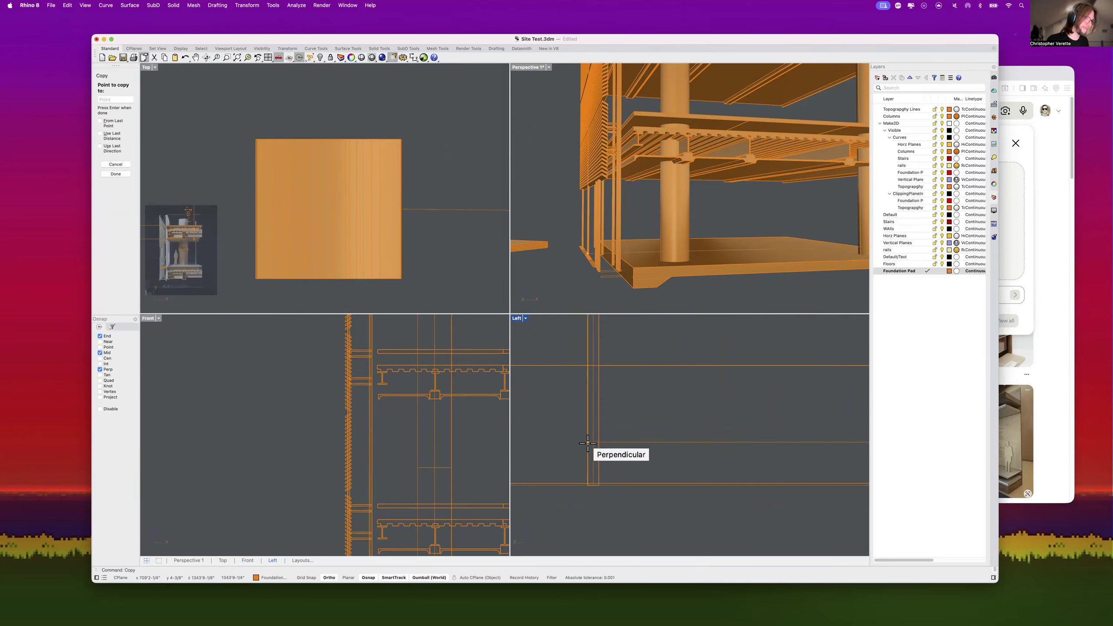
Step: Place a copy of the horizontal bars at the last support post near the far end of the foundation
scroll(578, 444, down, 10)
right_drag(577, 445, 815, 451)
scroll(643, 449, down, 3)
scroll(591, 450, down, 10)
scroll(553, 450, up, 12)
right_drag(559, 452, 733, 448)
scroll(697, 451, up, 10)
click(665, 447)
scroll(663, 447, down, 12)
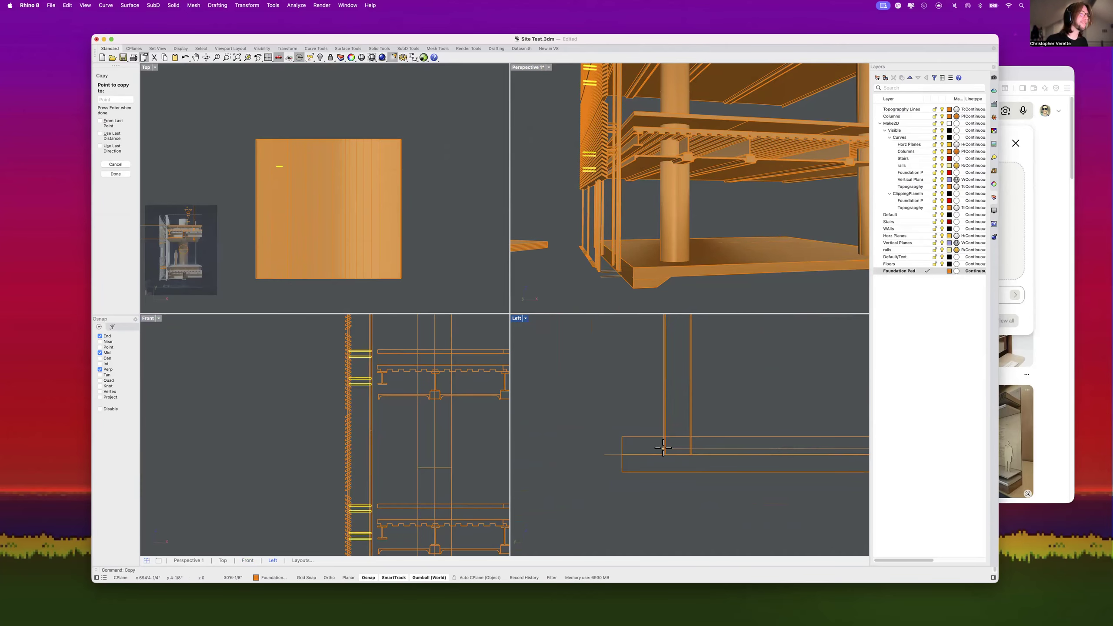
key(Escape)
Step: Draw a solid box around the upper elevated floor, from opposite corners of its slab down to the underside of its beams
double_click(527, 67)
scroll(511, 223, down, 8)
right_drag(511, 223, 455, 198)
scroll(414, 233, up, 9)
shift+right_drag(442, 258, 442, 321)
click(526, 243)
right_drag(525, 243, 564, 254)
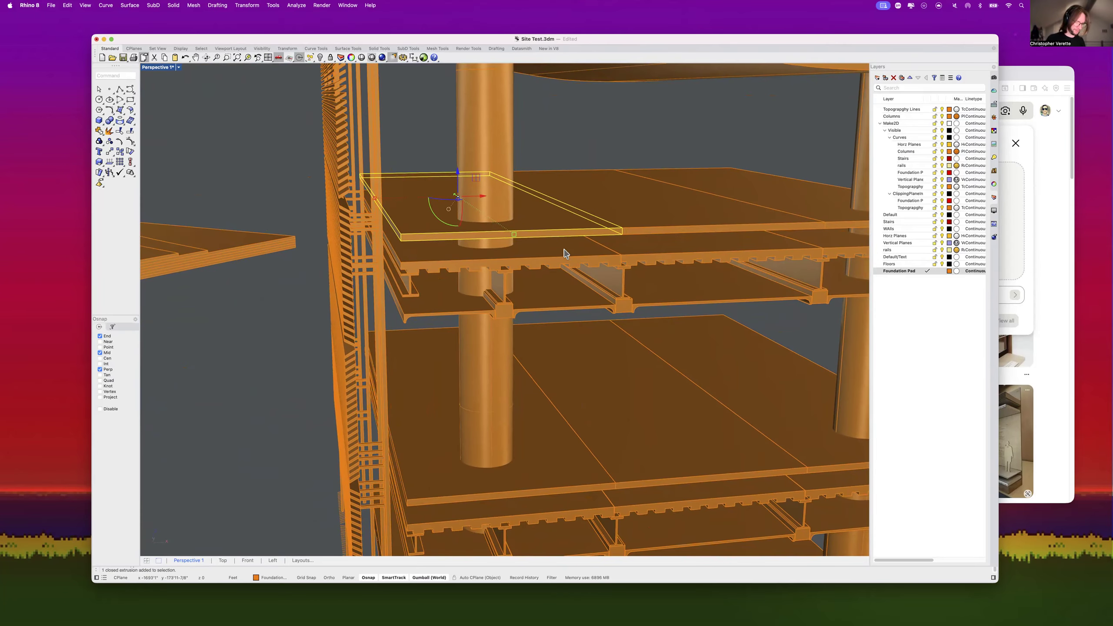
text(Box)
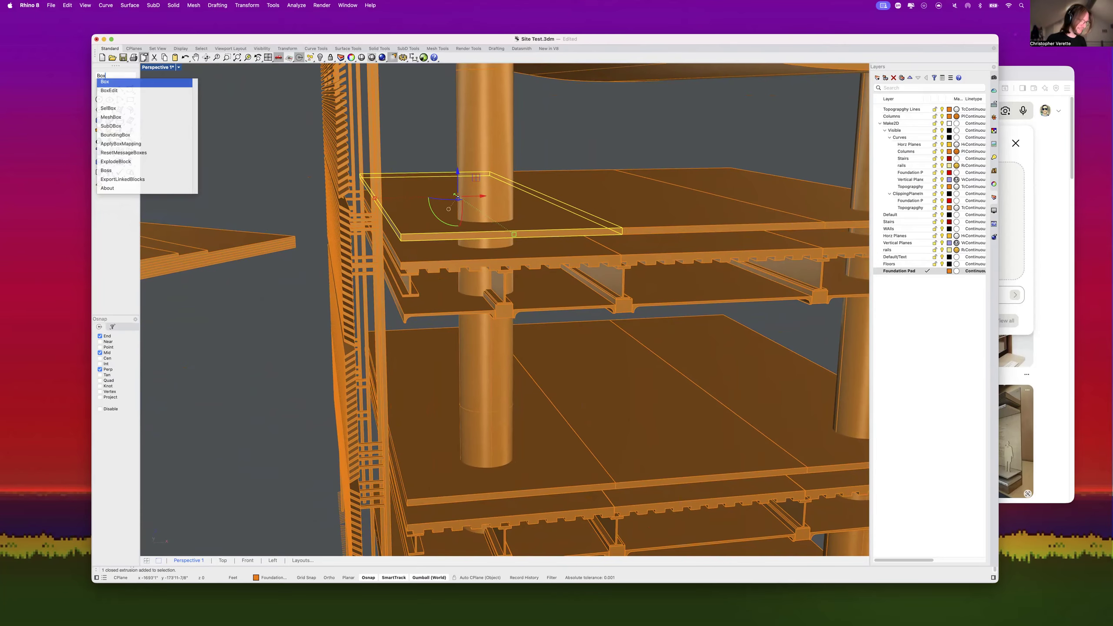
text(z)
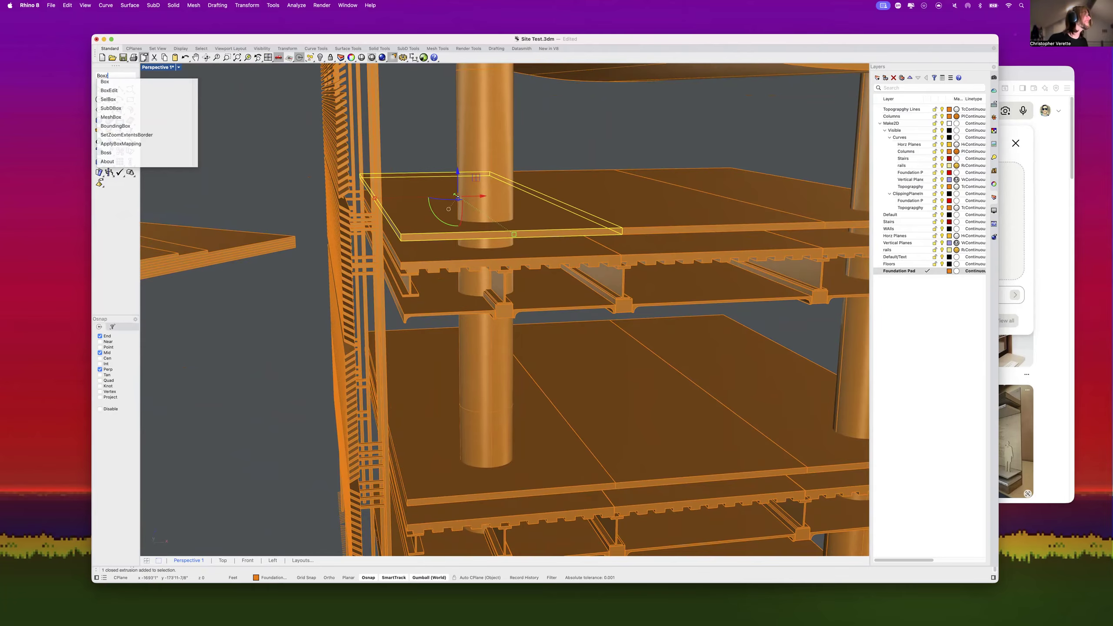
key(BackSpace)
key(Return)
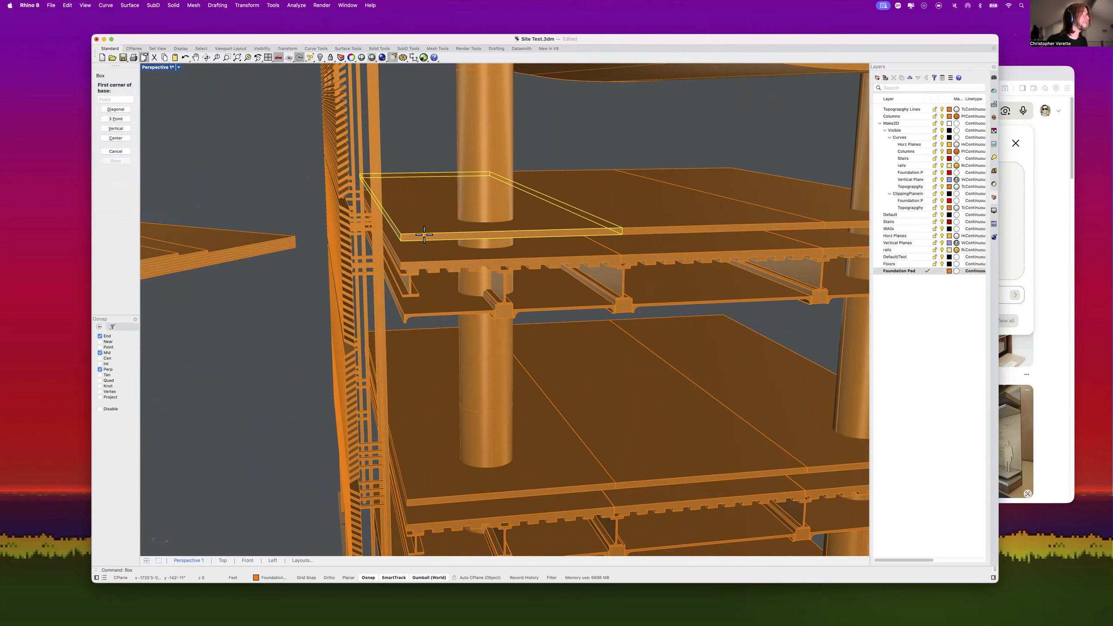
click(399, 236)
click(731, 167)
right_drag(701, 281, 442, 214)
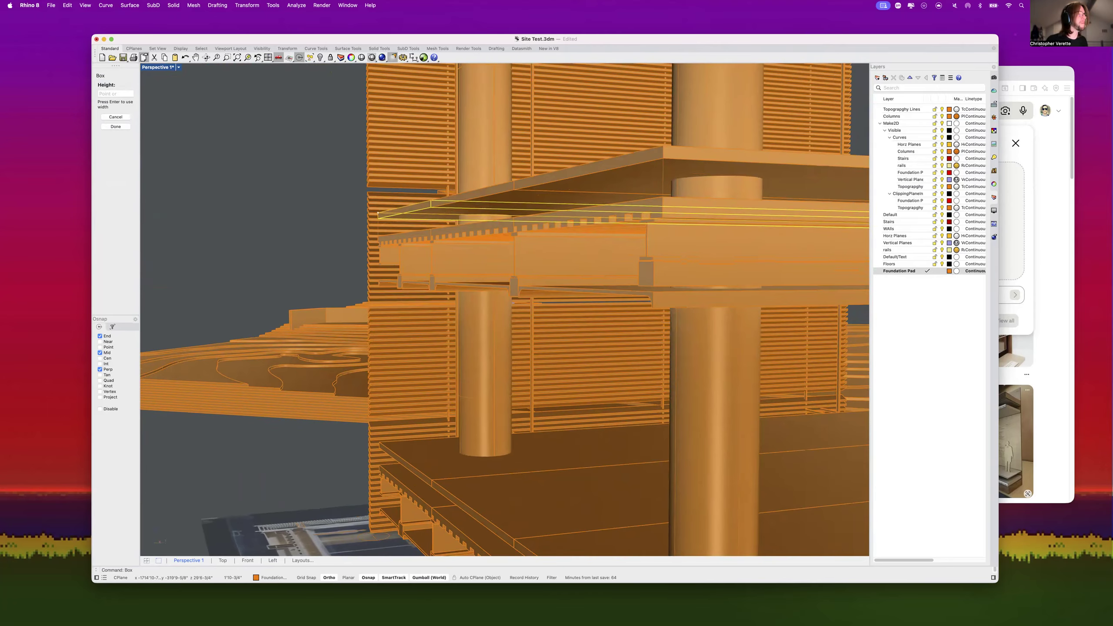
click(656, 289)
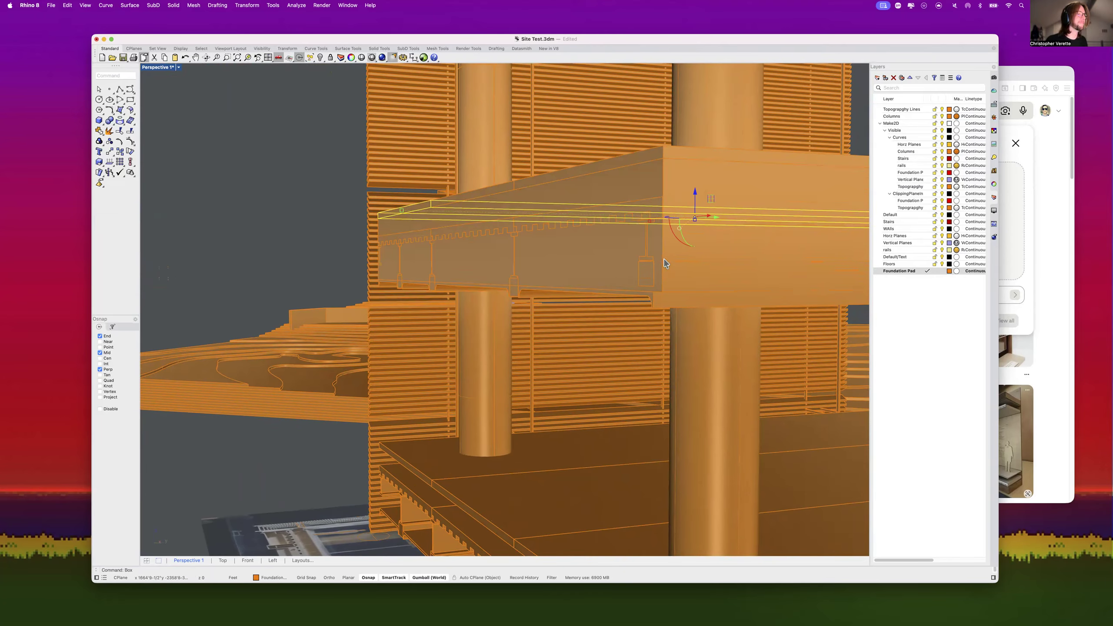
Step: Display the perspective view in Rendered mode and examine the louvered wall, its bars and the boxed upper floor
scroll(535, 270, down, 5)
right_drag(416, 224, 445, 225)
scroll(407, 257, up, 5)
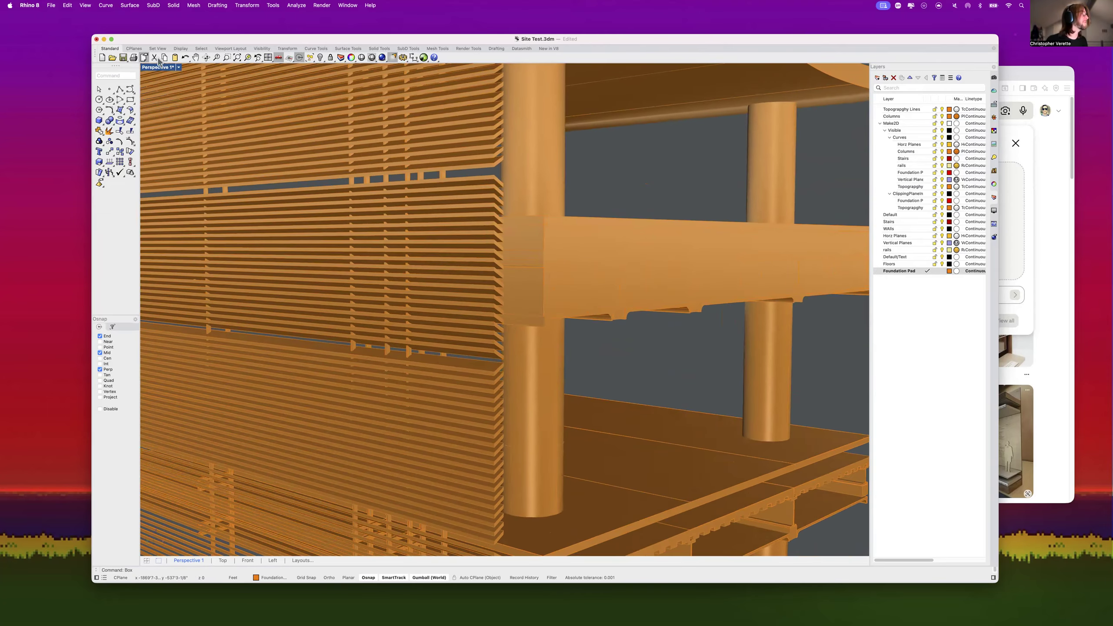
click(178, 67)
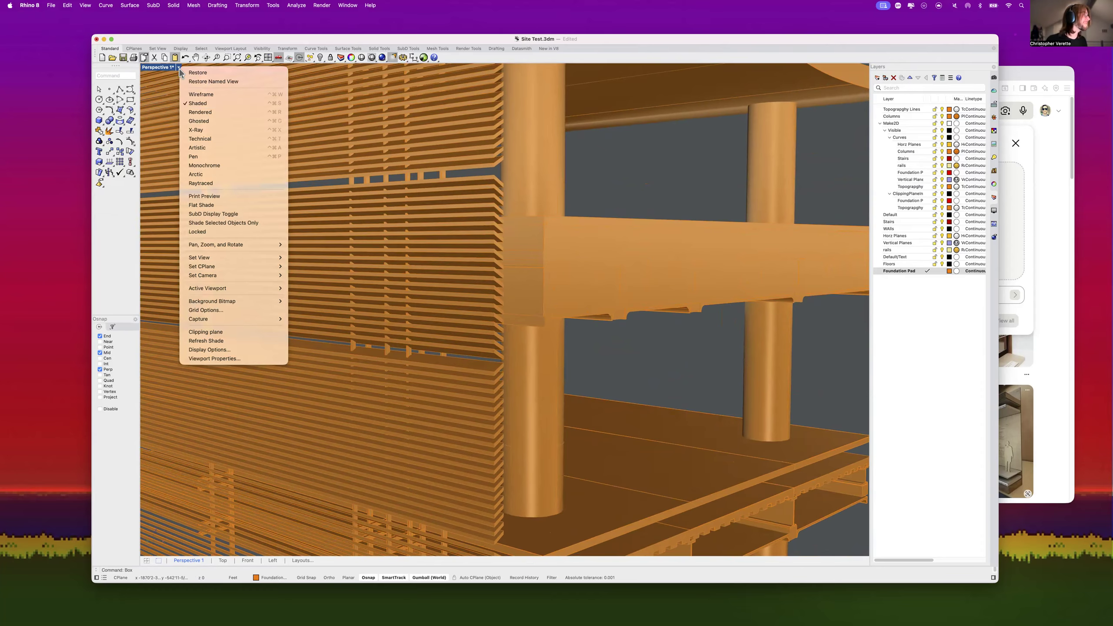
click(216, 112)
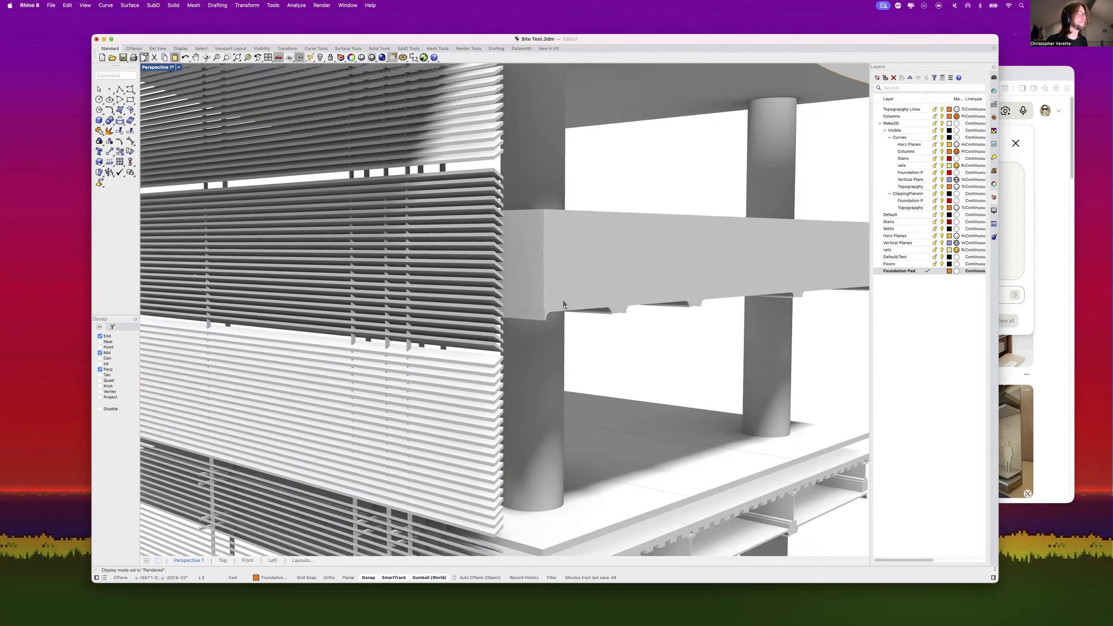
scroll(561, 300, up, 3)
right_drag(552, 242, 603, 264)
scroll(538, 263, down, 12)
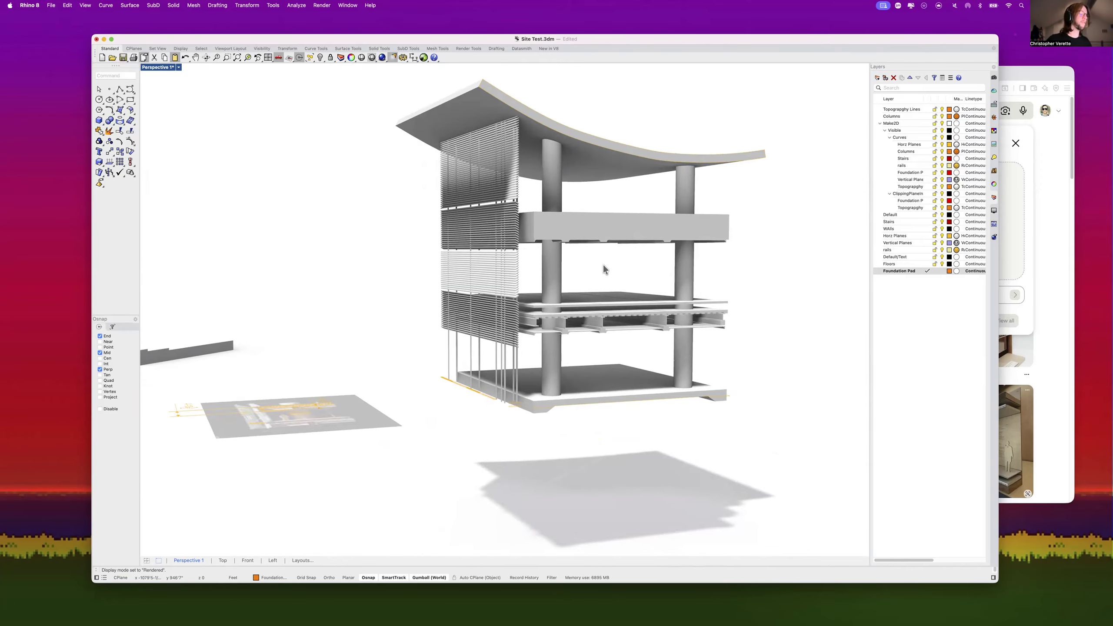
mouse_move(594, 290)
right_down()
mouse_move(573, 308)
mouse_move(594, 306)
right_up()
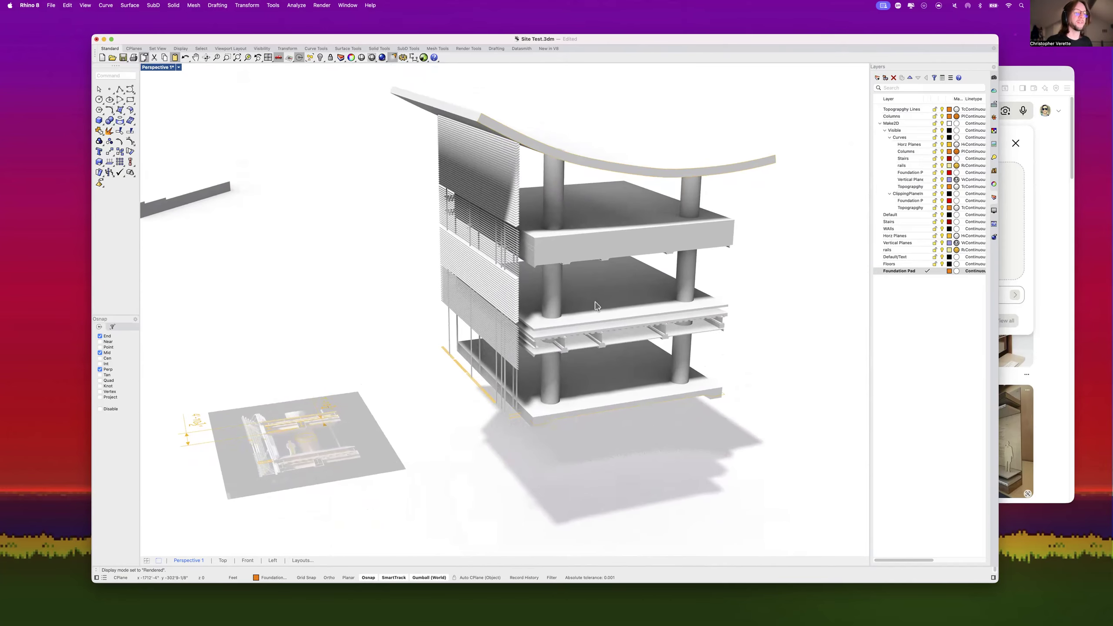
right_drag(684, 329, 574, 268)
right_drag(587, 282, 505, 228)
scroll(505, 228, up, 5)
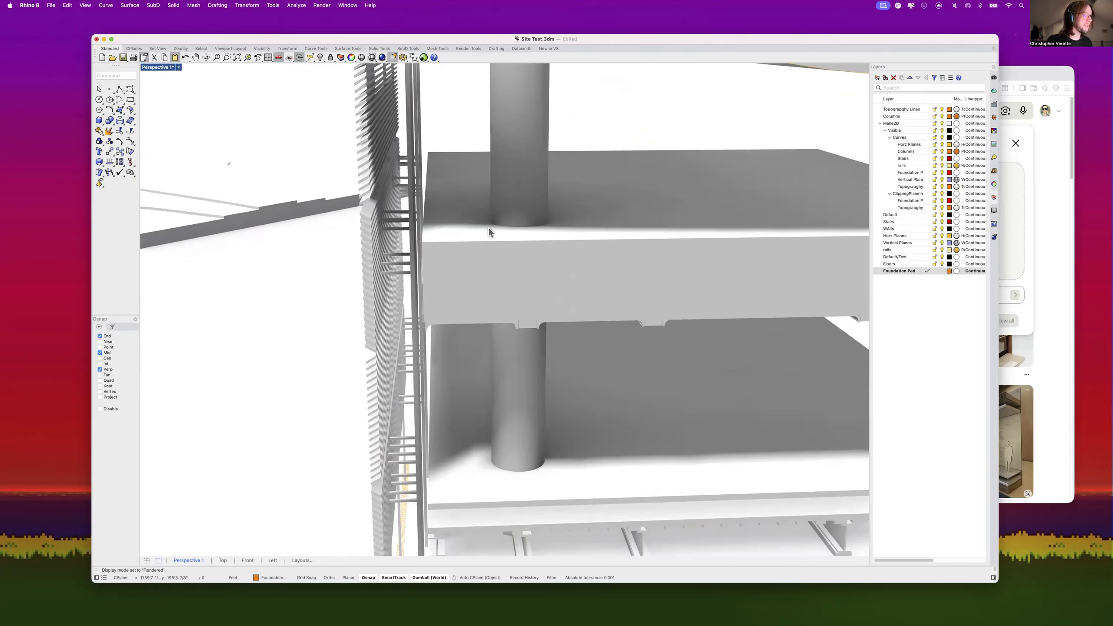
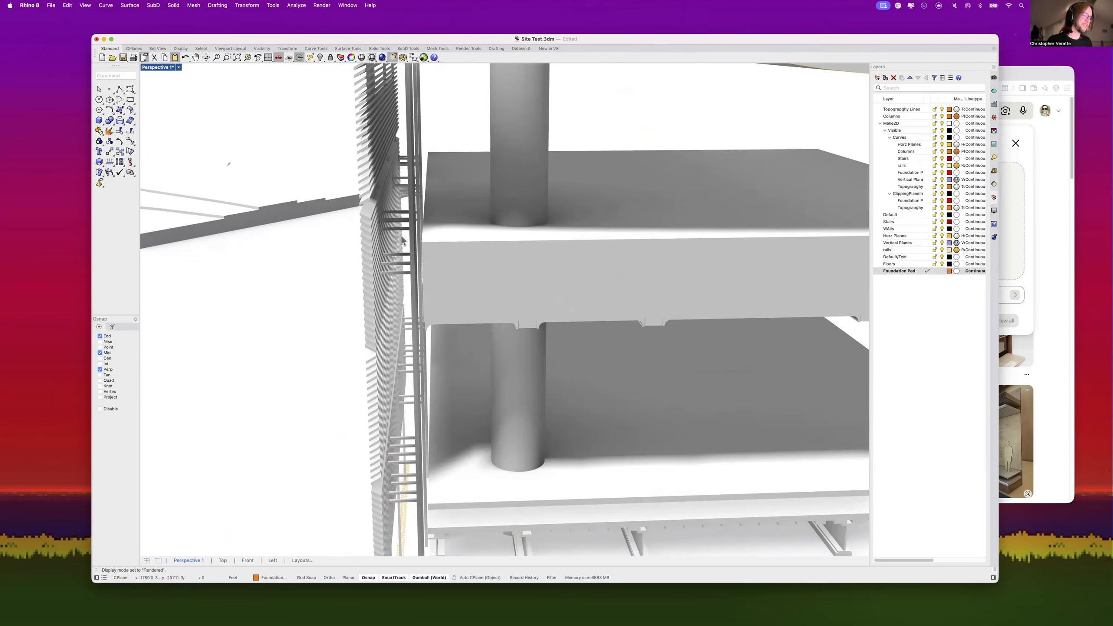
Step: Return the perspective view to Shaded display
click(178, 67)
click(195, 96)
scroll(468, 328, down, 12)
scroll(470, 330, up, 10)
mouse_move(471, 331)
right_down()
mouse_move(466, 341)
mouse_move(536, 315)
right_up()
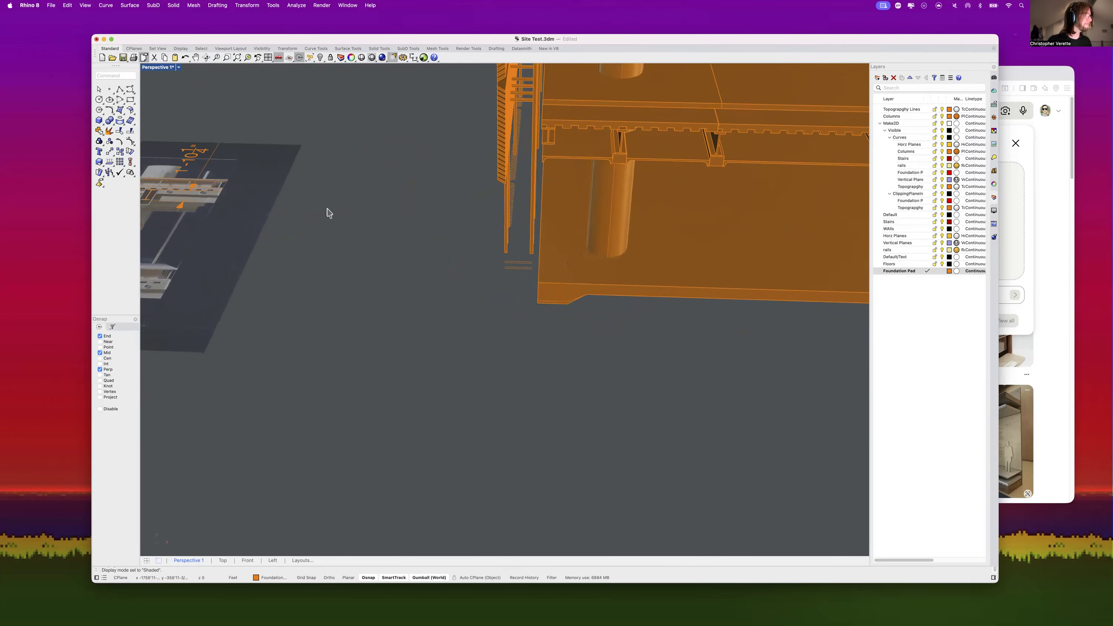
Step: Draw a rectangle 1 wide and 2 long in the top view, just outside the foundation pad's lower-left corner
double_click(159, 68)
scroll(322, 230, down, 8)
scroll(318, 231, up, 10)
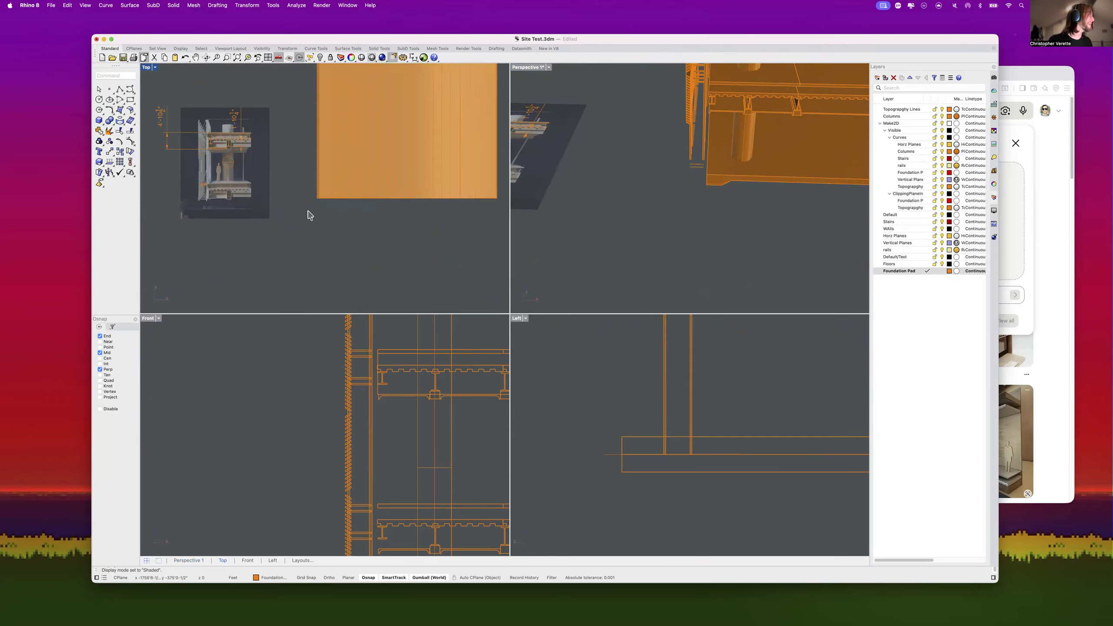
scroll(306, 227, up, 3)
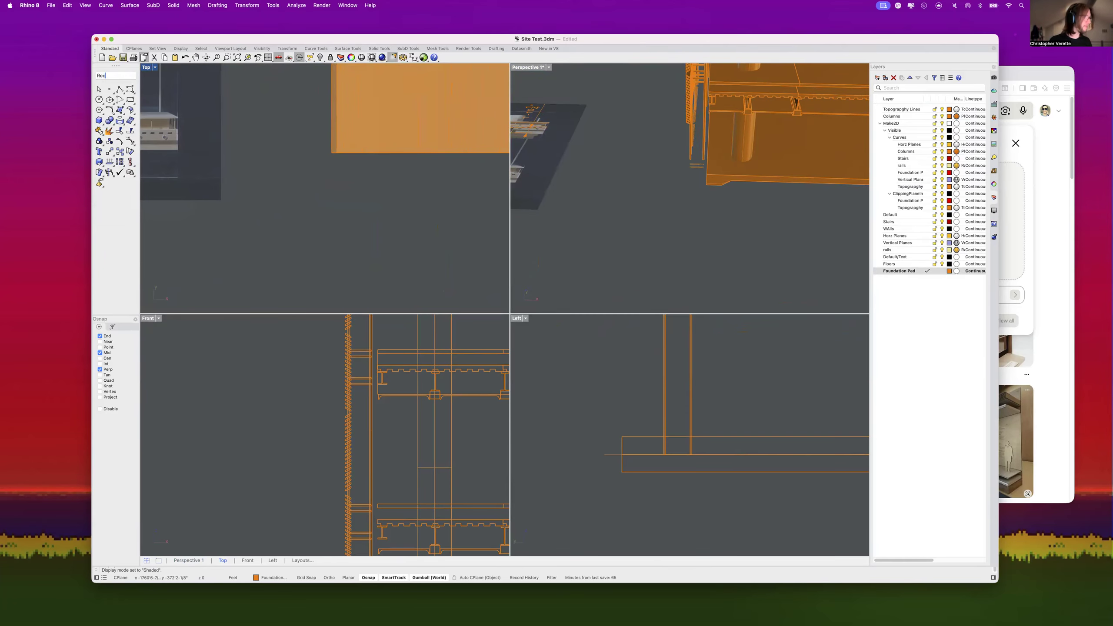
key(Return)
scroll(332, 204, up, 3)
click(332, 204)
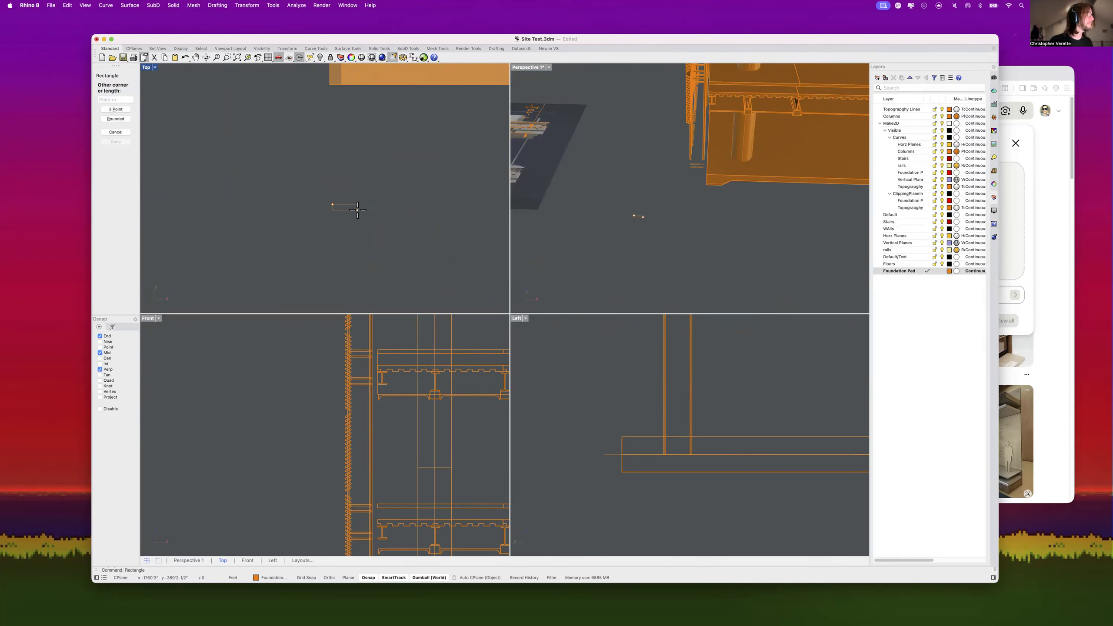
text(1)
key(Return)
text(2)
key(Return)
Step: Rotate the small rectangle a quarter turn in plan so its long sides run horizontally
scroll(333, 204, up, 3)
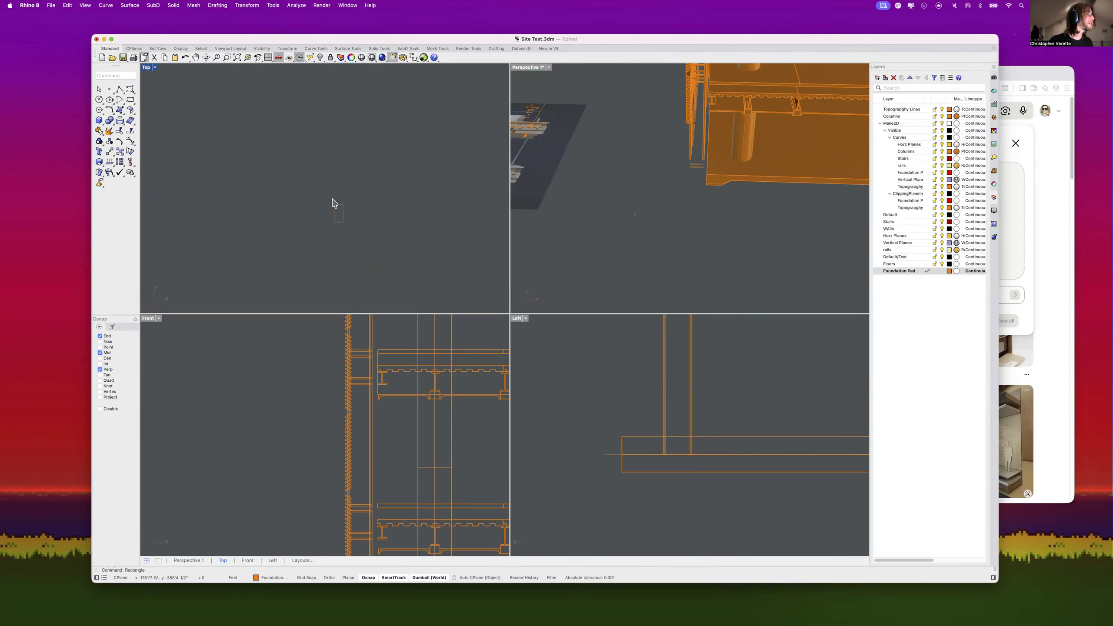
click(337, 210)
drag(326, 239, 314, 223)
click(418, 192)
scroll(359, 208, up, 5)
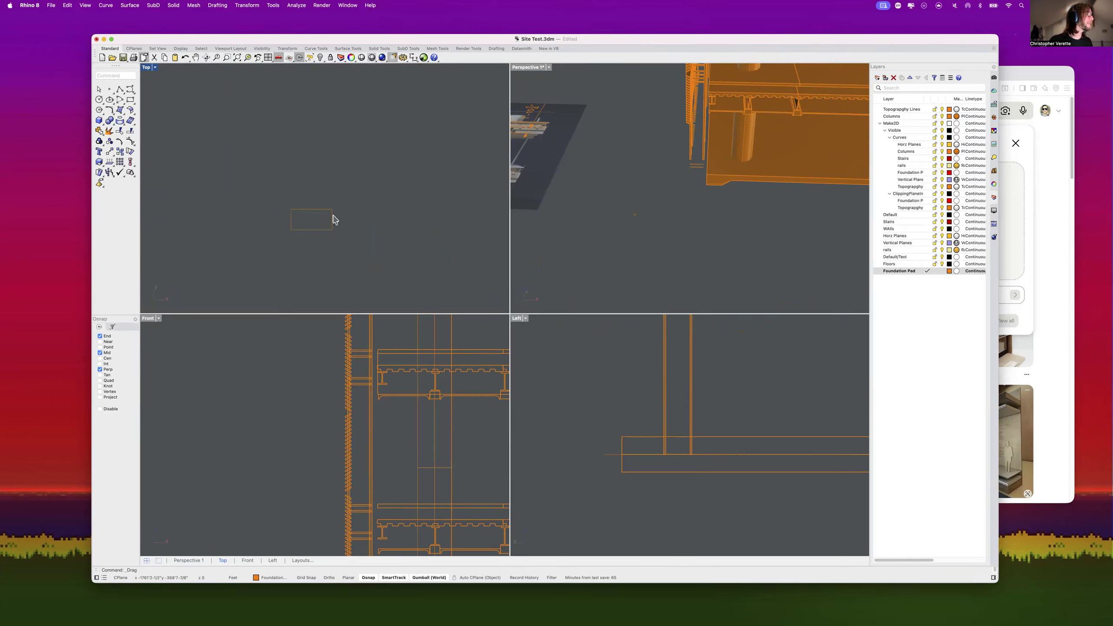
click(331, 215)
text(copy)
key(Return)
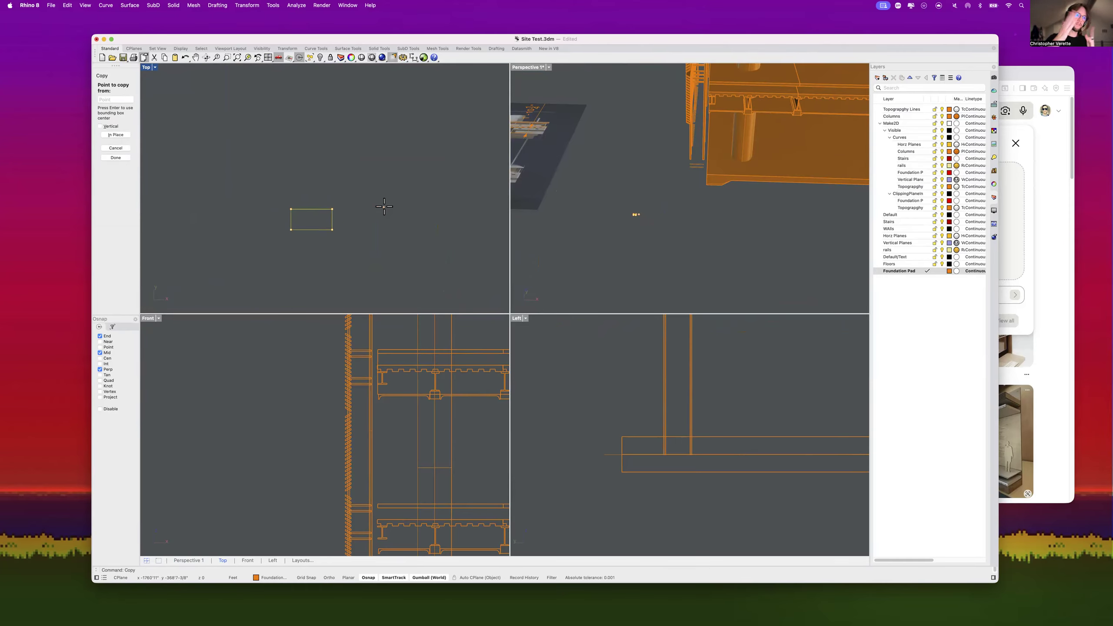
key(Escape)
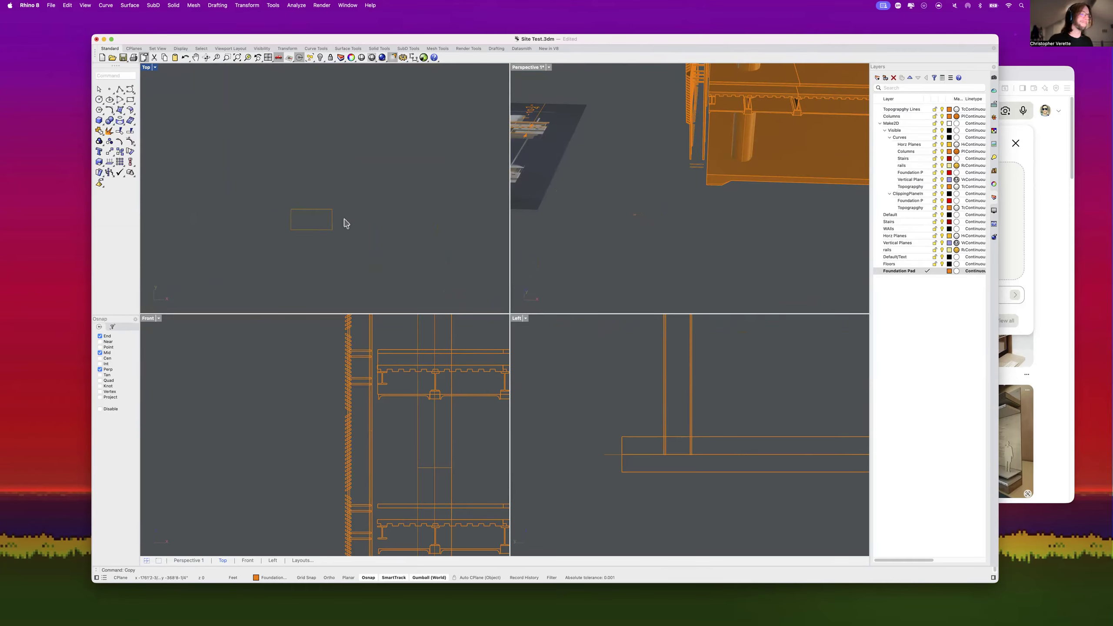
click(327, 229)
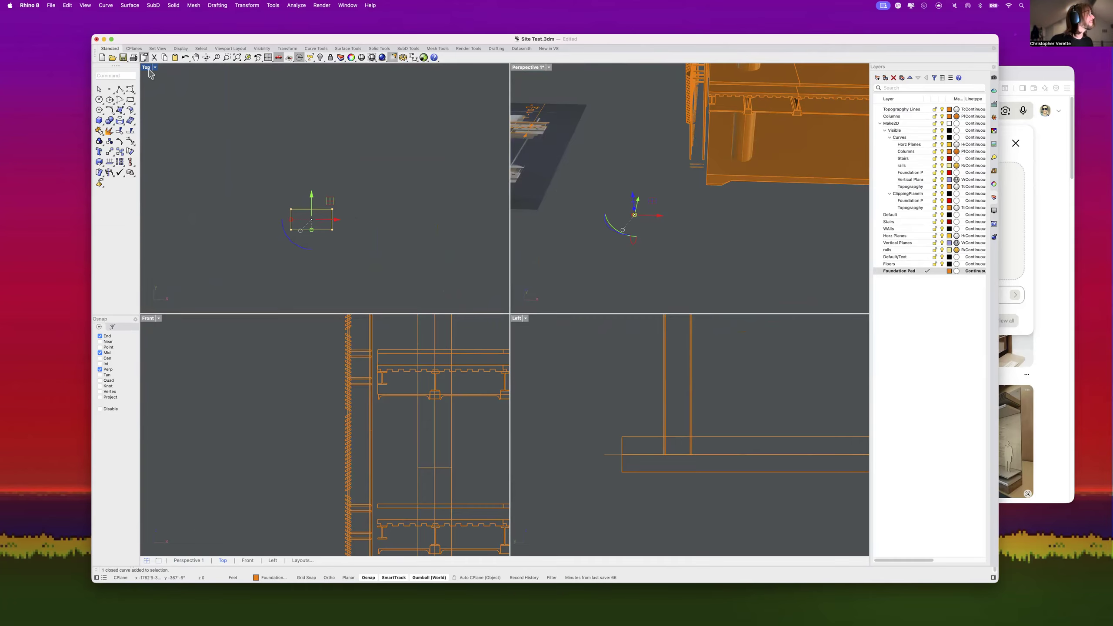
double_click(148, 68)
scroll(386, 237, down, 5)
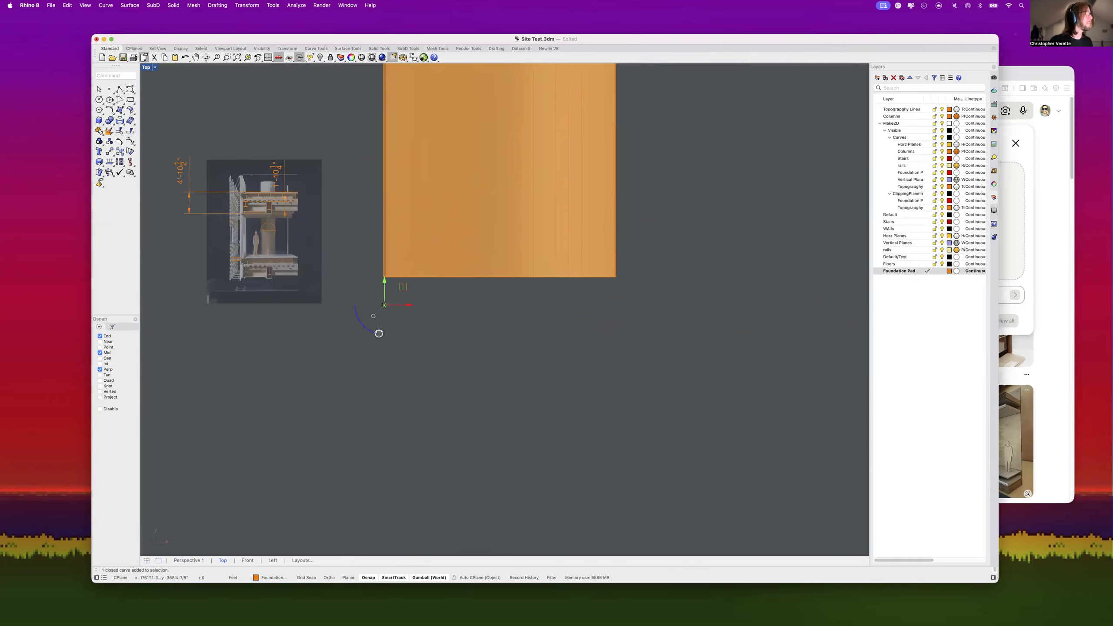
right_drag(379, 335, 378, 351)
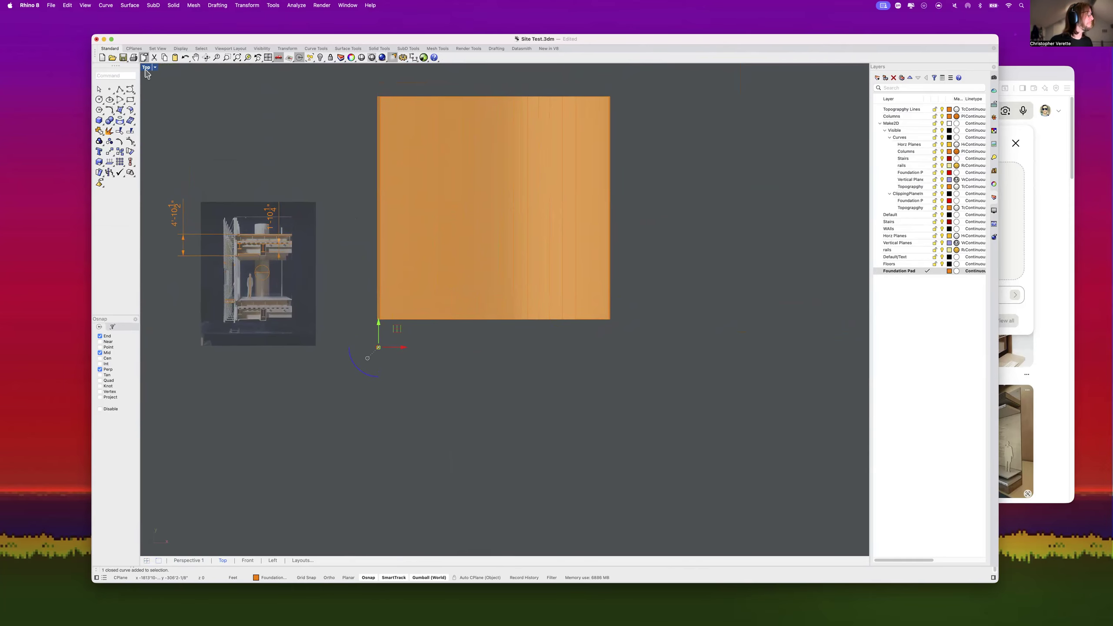
double_click(147, 69)
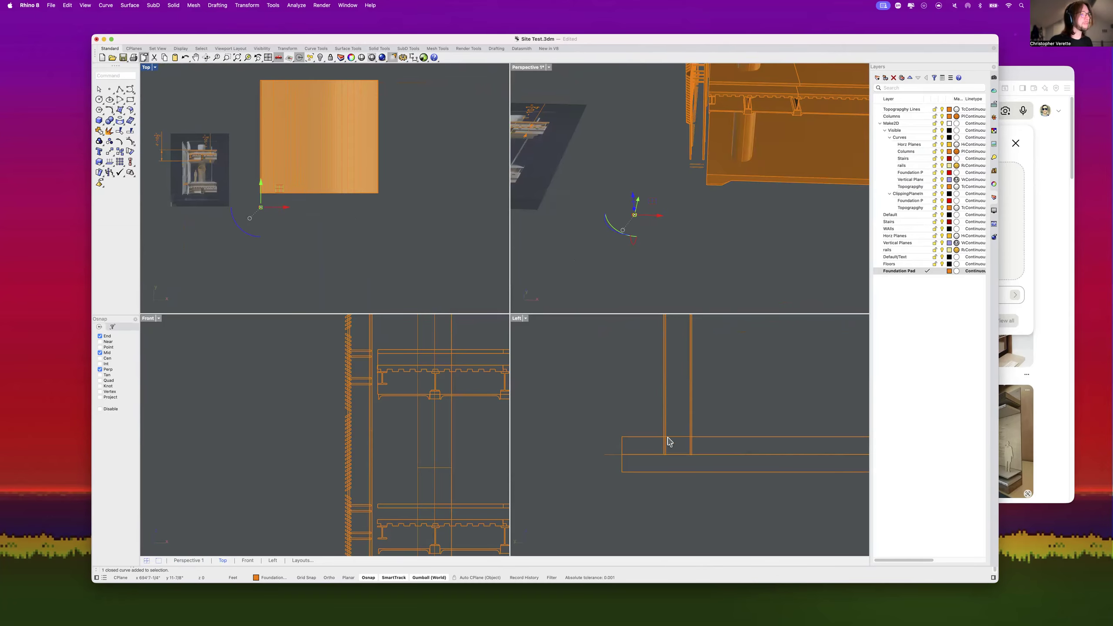
Step: Select all the horizontal fins of the louvered wall, without its posts, bars or the floor structure
scroll(667, 440, down, 15)
right_drag(718, 414, 675, 441)
scroll(692, 417, up, 7)
right_drag(793, 454, 726, 504)
drag(711, 529, 687, 335)
scroll(690, 368, down, 6)
scroll(697, 343, up, 8)
scroll(732, 423, up, 10)
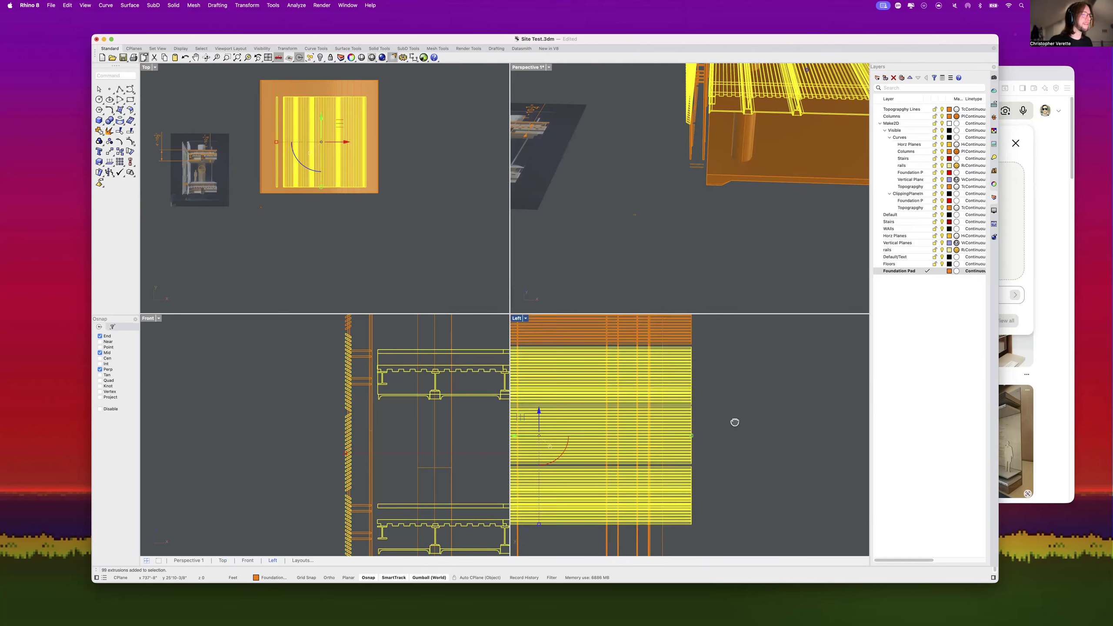
shift+drag(712, 457, 682, 396)
scroll(697, 393, up, 10)
scroll(502, 408, down, 5)
click(394, 518)
click(409, 520)
scroll(409, 520, down, 9)
scroll(412, 477, up, 9)
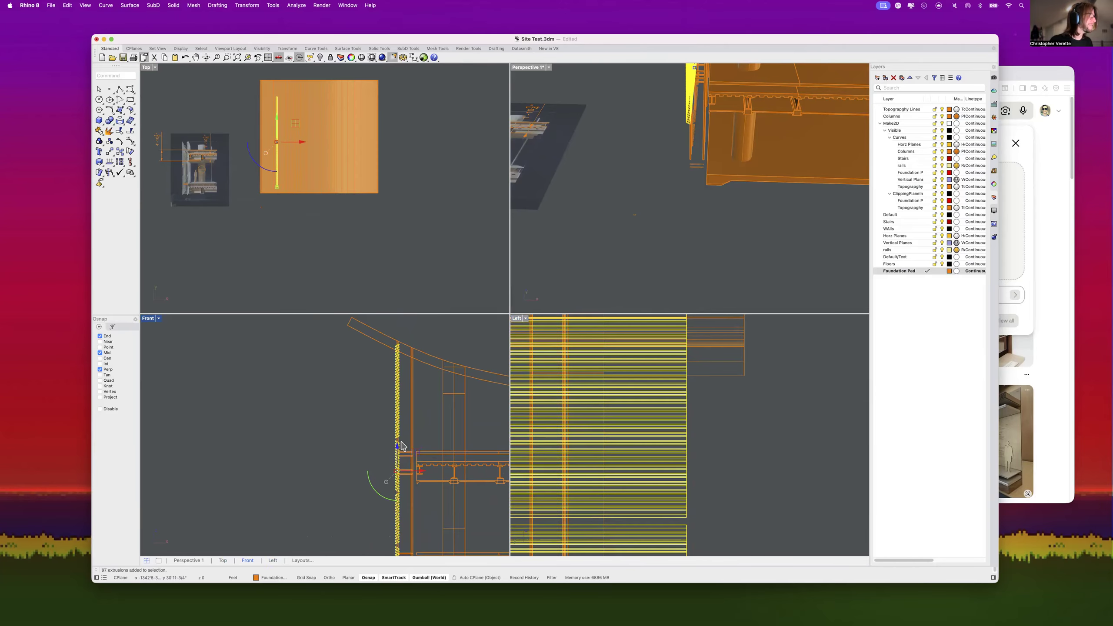
Step: Create a new layer named Fin pieces
right_click(902, 316)
click(920, 320)
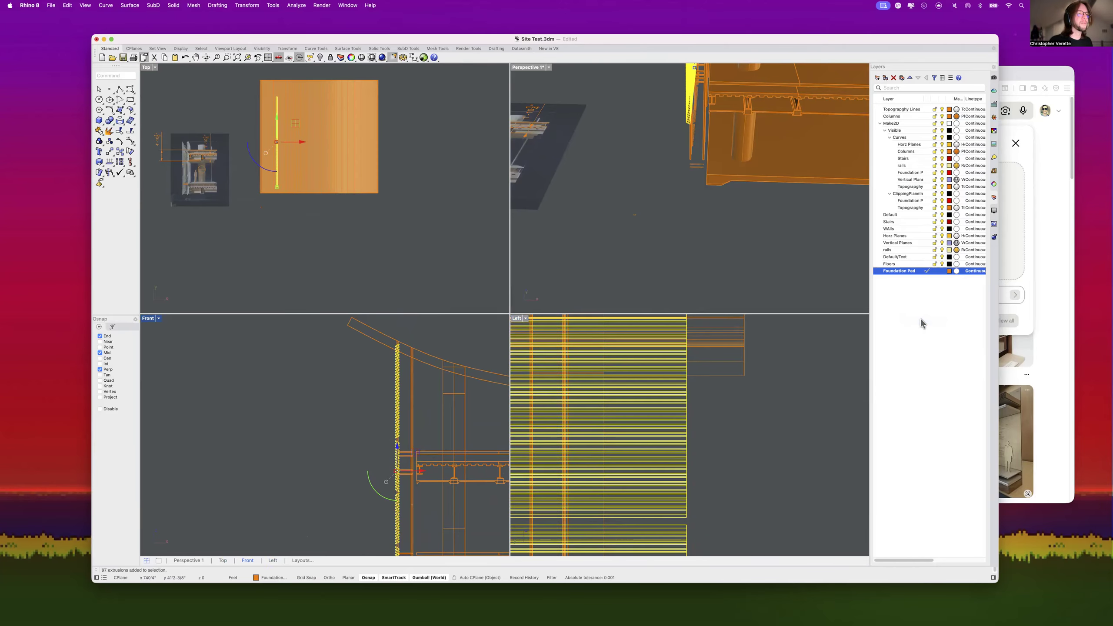
text(Fl)
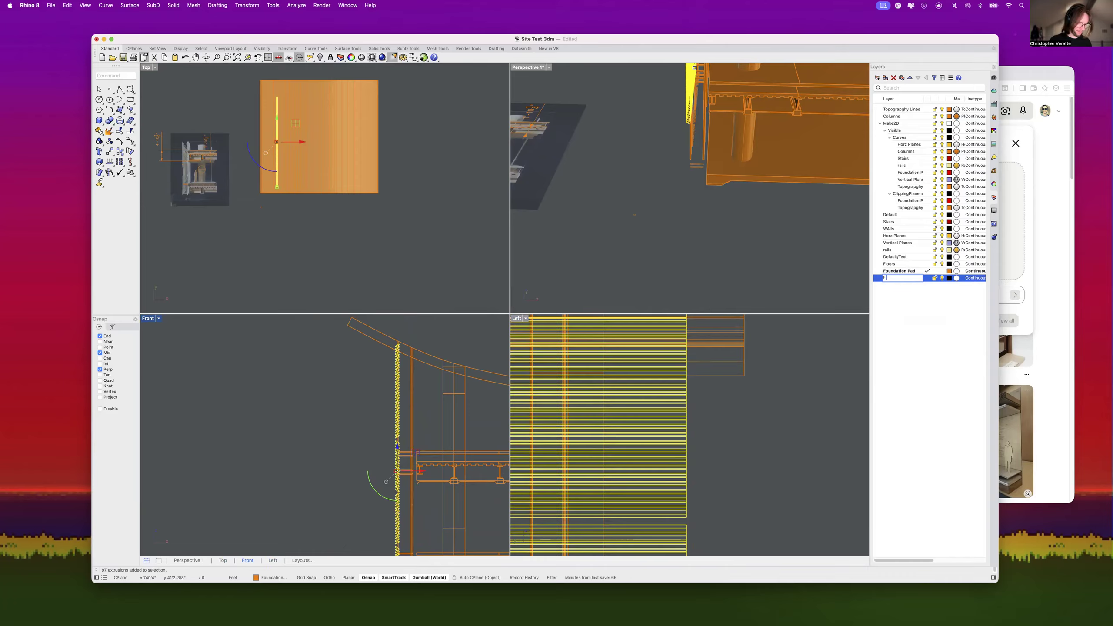
text(n pieces)
click(922, 327)
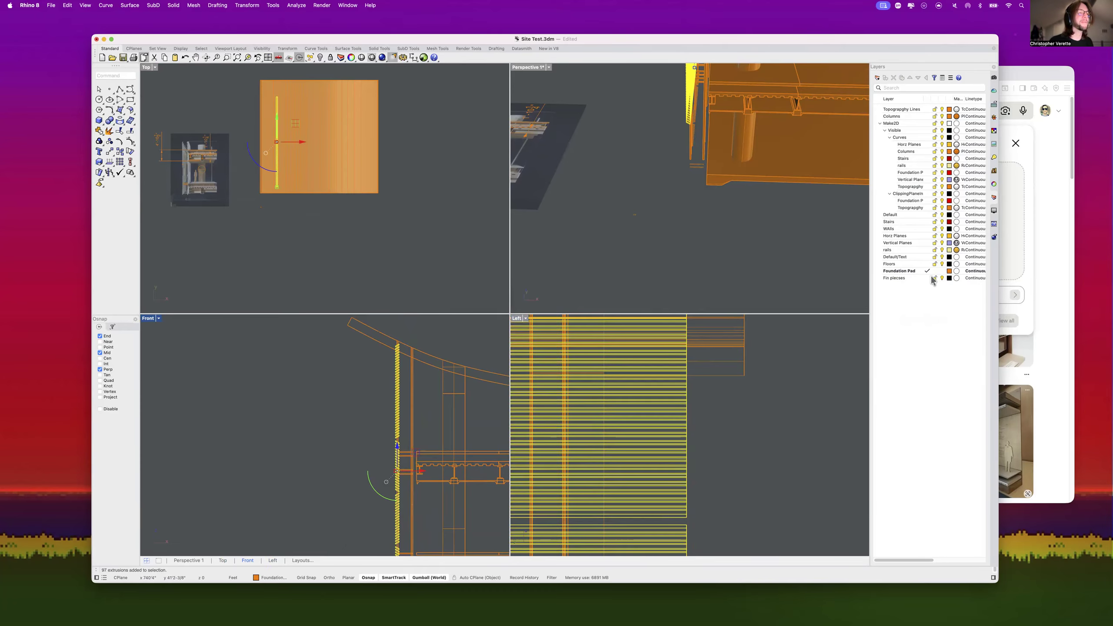
Step: Move the selected fins to the Fin pieces layer and hide that layer
right_click(898, 278)
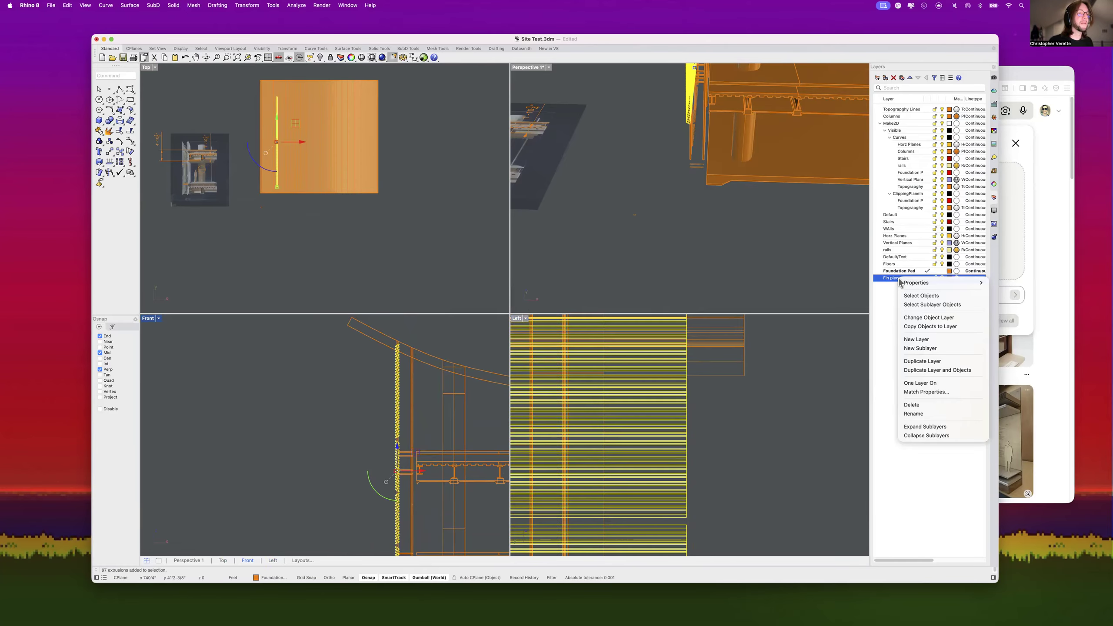
click(924, 318)
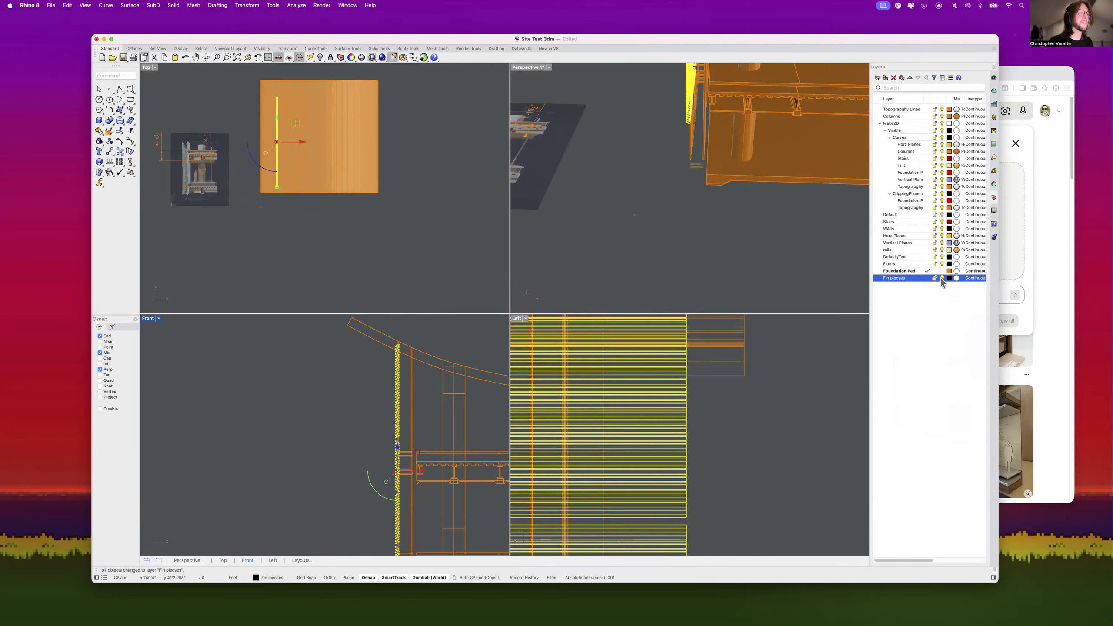
click(941, 278)
click(712, 413)
scroll(808, 237, down, 10)
right_drag(763, 261, 749, 194)
scroll(749, 194, up, 15)
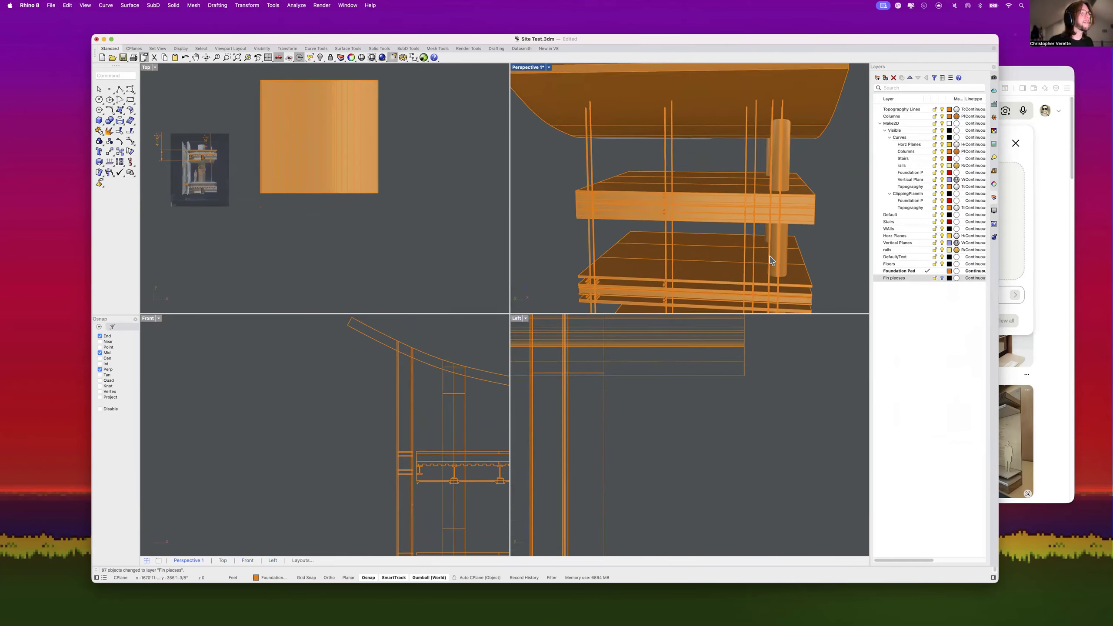
right_drag(710, 253, 768, 259)
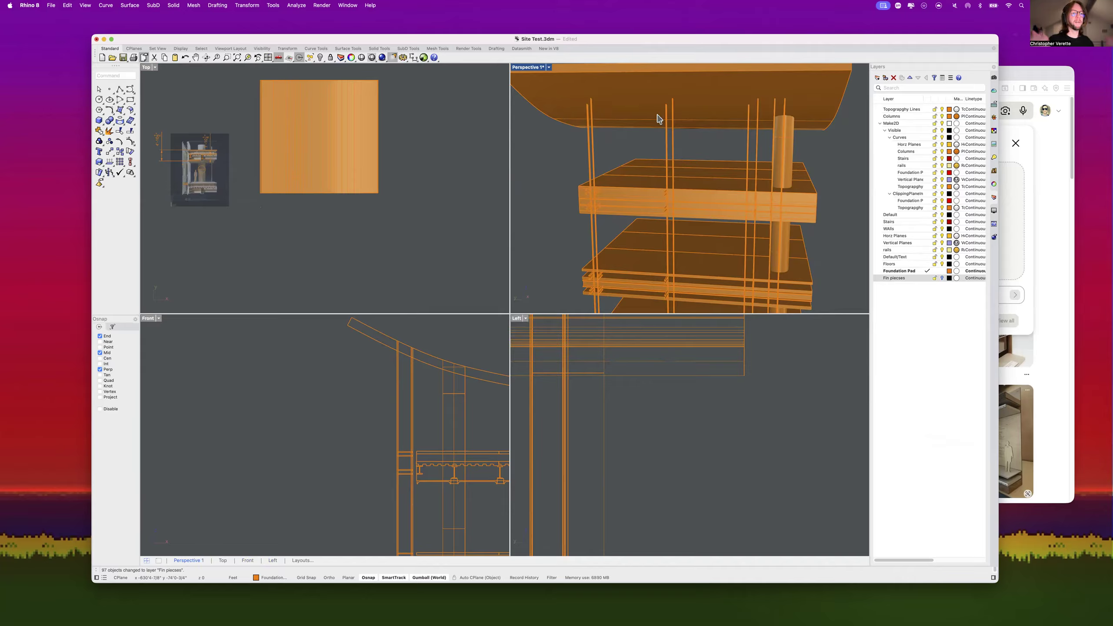
click(120, 89)
scroll(609, 193, up, 8)
shift+right_drag(602, 176, 595, 70)
click(550, 214)
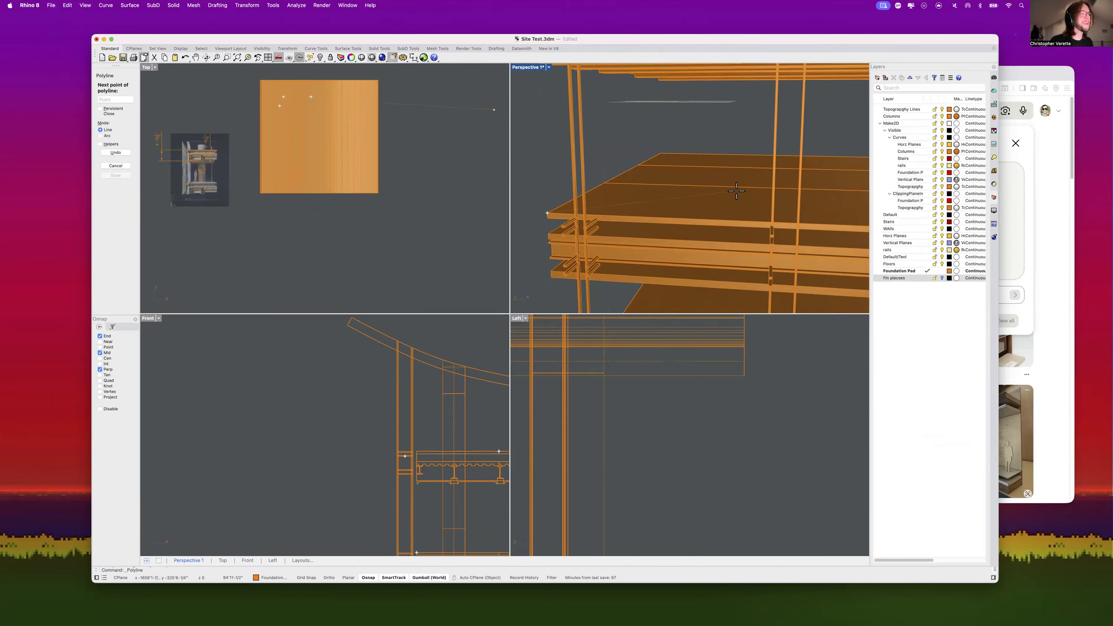
shift+right_drag(723, 198, 658, 195)
shift+right_drag(758, 201, 593, 205)
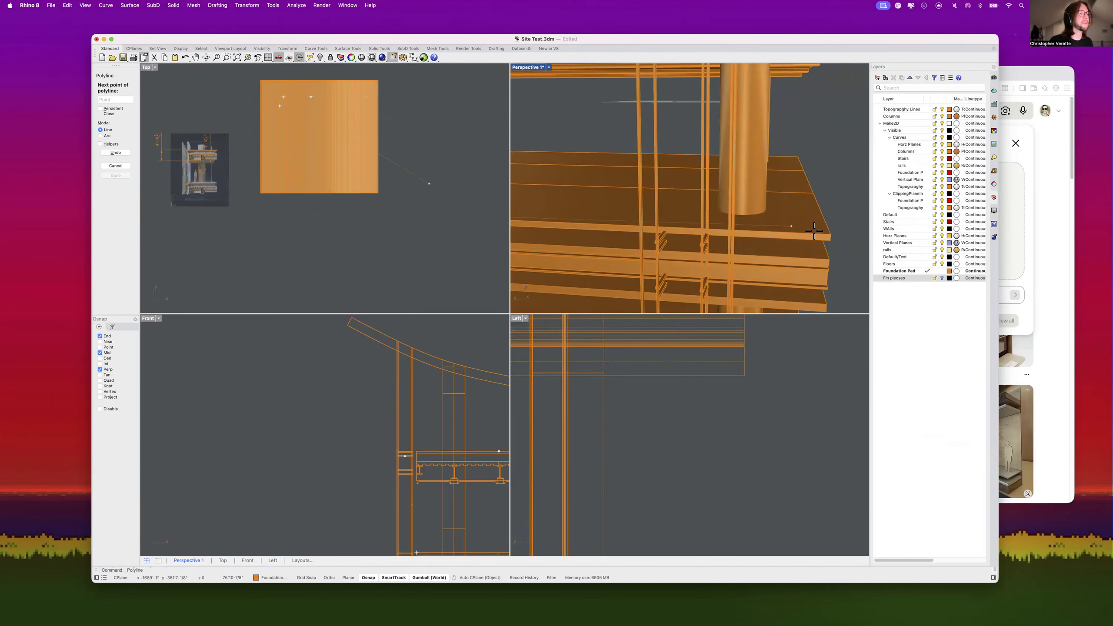
click(829, 237)
right_click(840, 242)
right_click(843, 242)
Step: Draw a closed rectangular polyline spanning the opening from the middle floor's front top edge up to the boxed upper floor's underside
click(831, 232)
scroll(748, 232, down, 6)
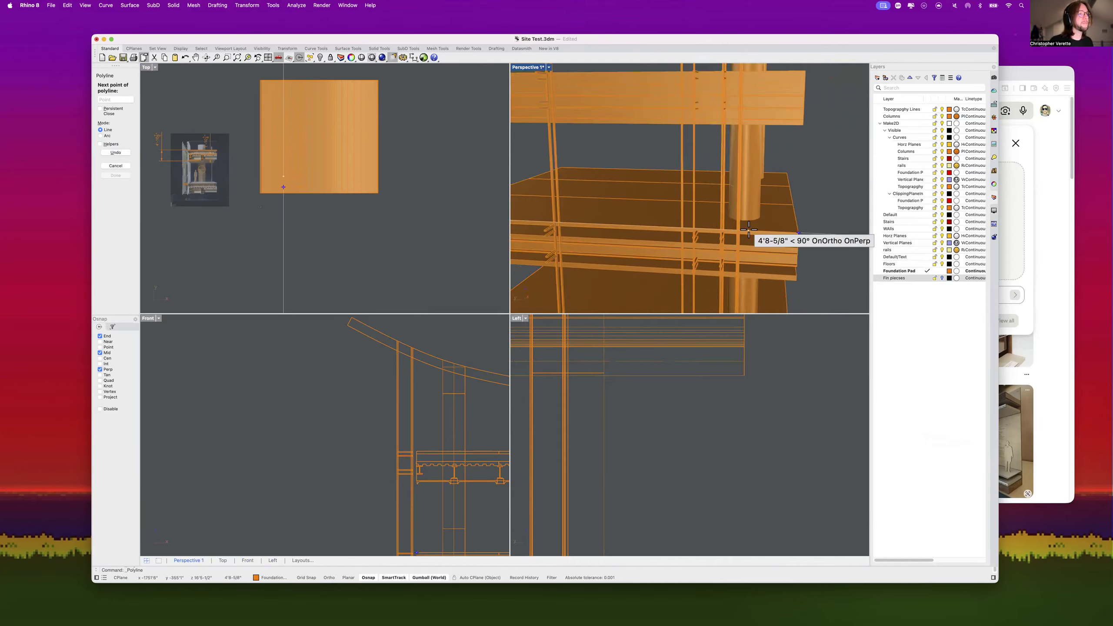
scroll(530, 232, up, 5)
click(563, 230)
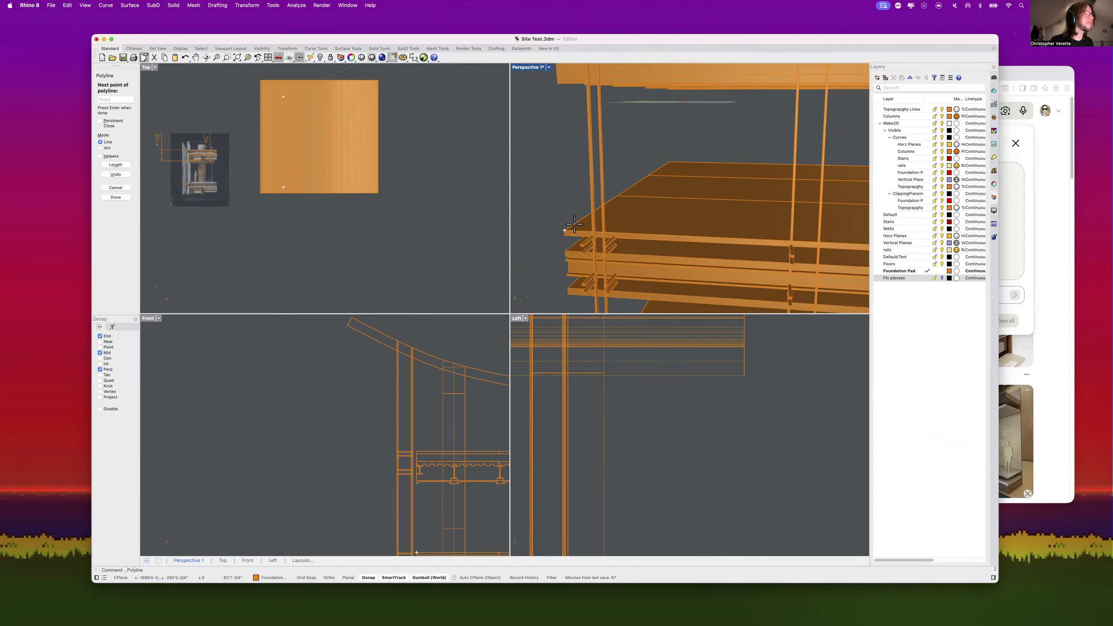
click(557, 84)
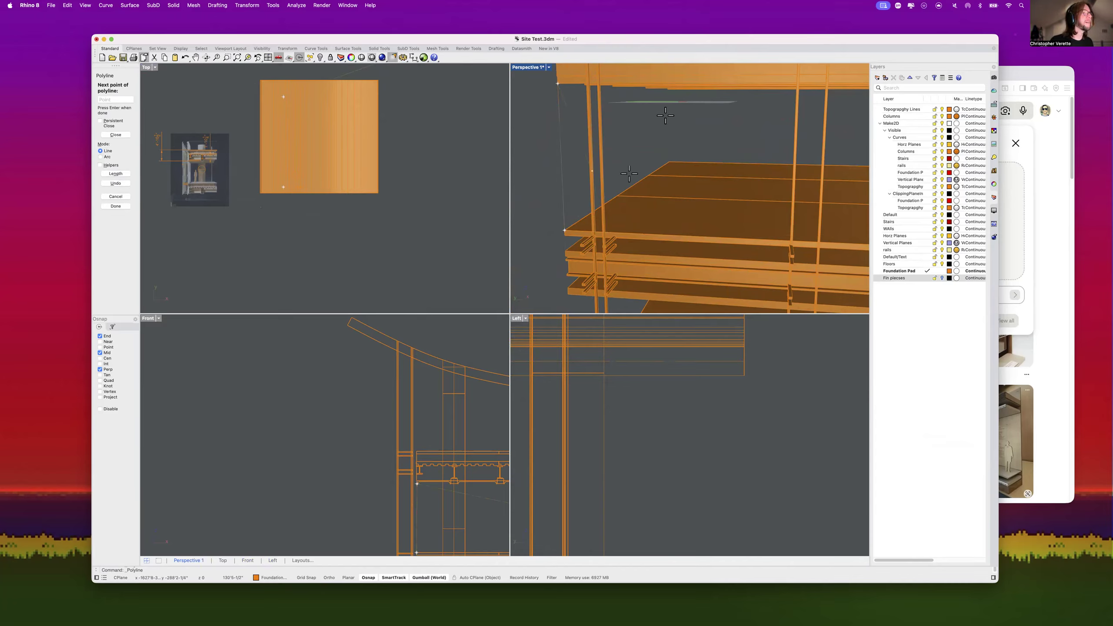
scroll(575, 180, up, 5)
scroll(574, 181, down, 3)
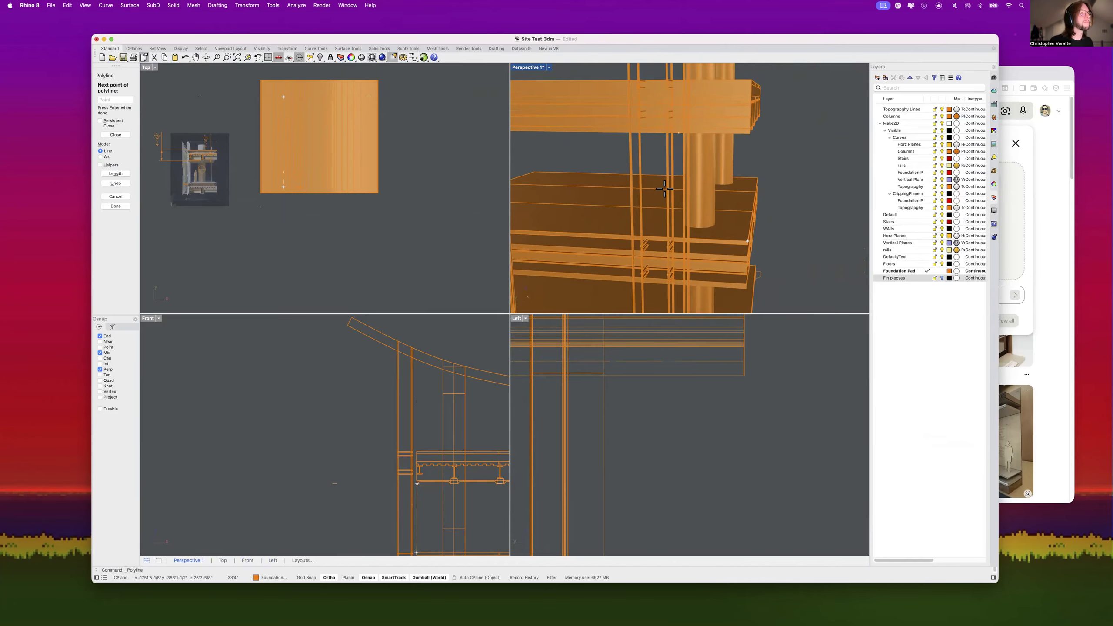
scroll(750, 250, up, 5)
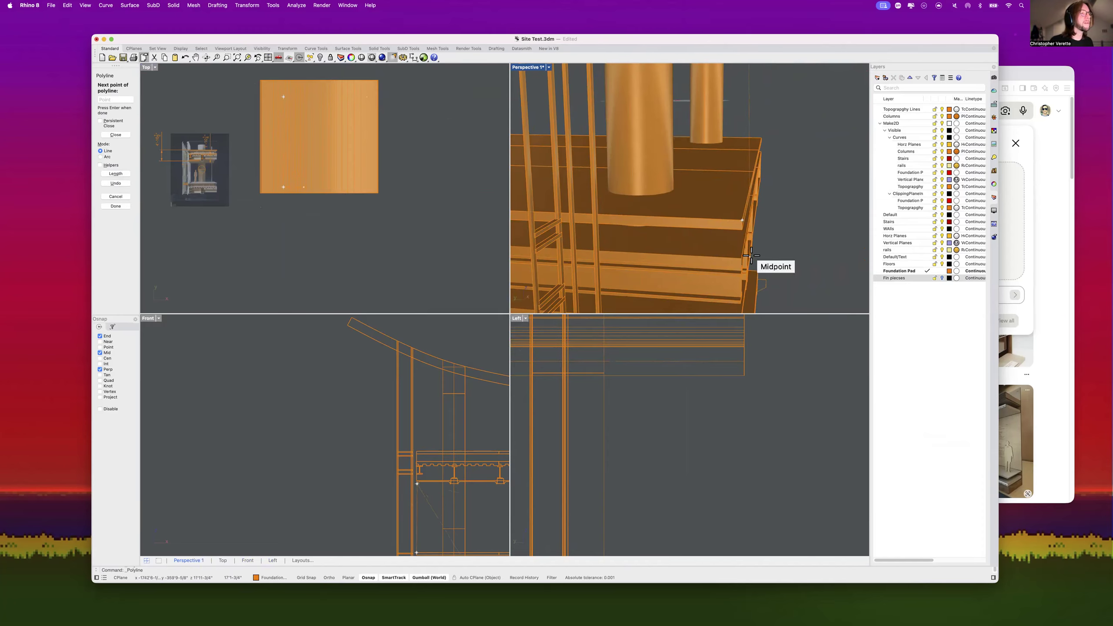
click(739, 220)
scroll(758, 204, down, 5)
click(752, 152)
Step: Narrow the closed rectangle about its centre along the floor's edge, keeping its full height between the floors
scroll(774, 139, down, 5)
right_drag(775, 139, 815, 208)
scroll(701, 188, up, 4)
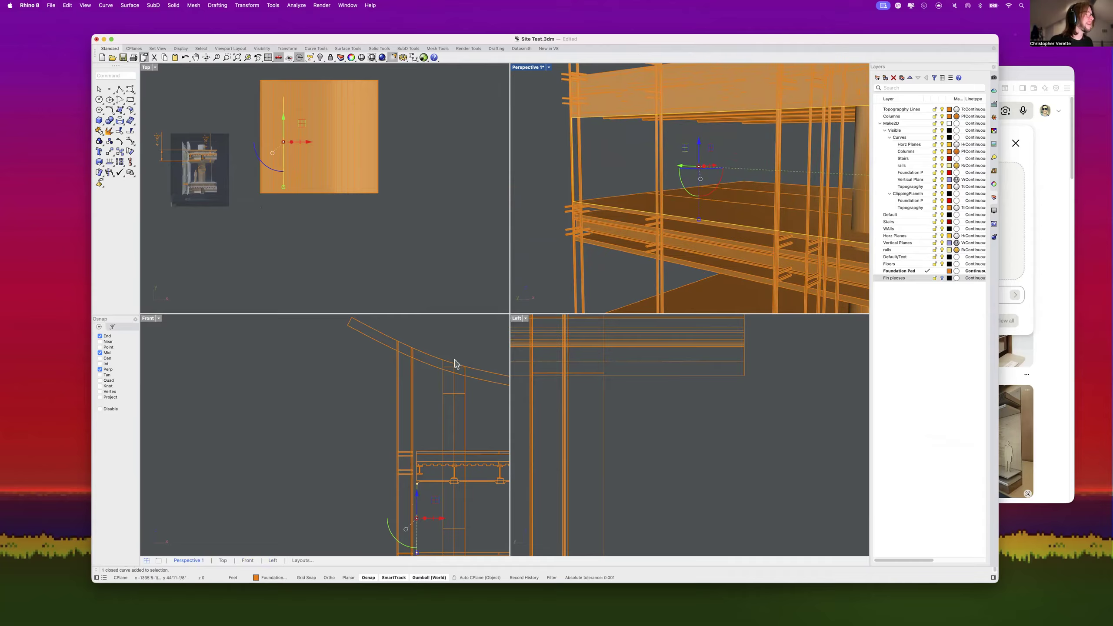
scroll(633, 205, down, 5)
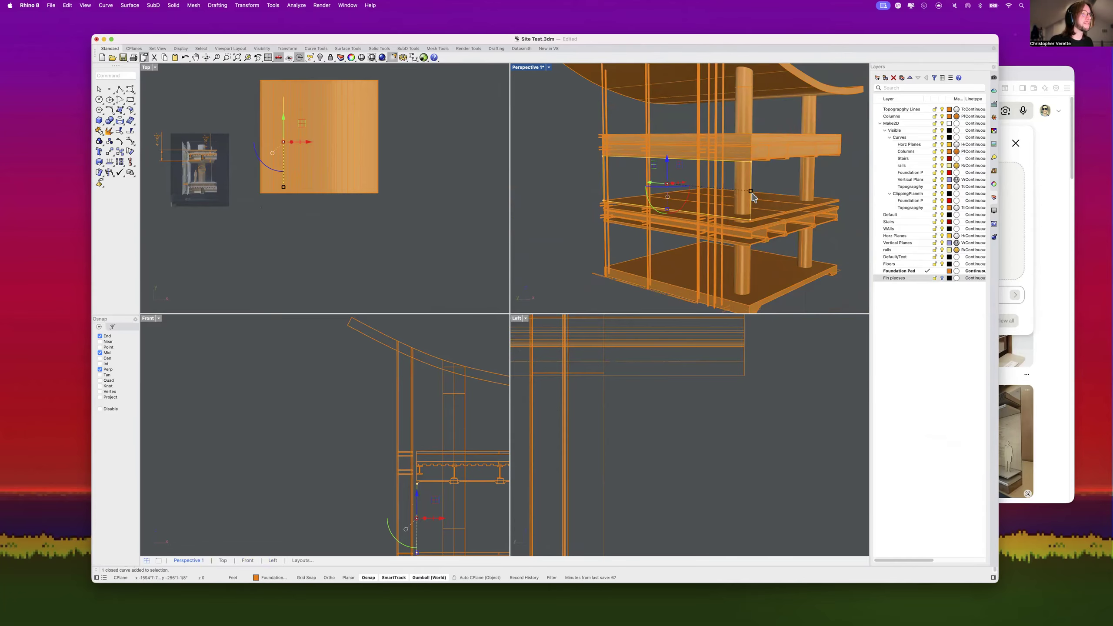
mouse_move(668, 193)
mouse_down()
mouse_move(704, 195)
mouse_move(677, 192)
mouse_up()
scroll(665, 191, up, 3)
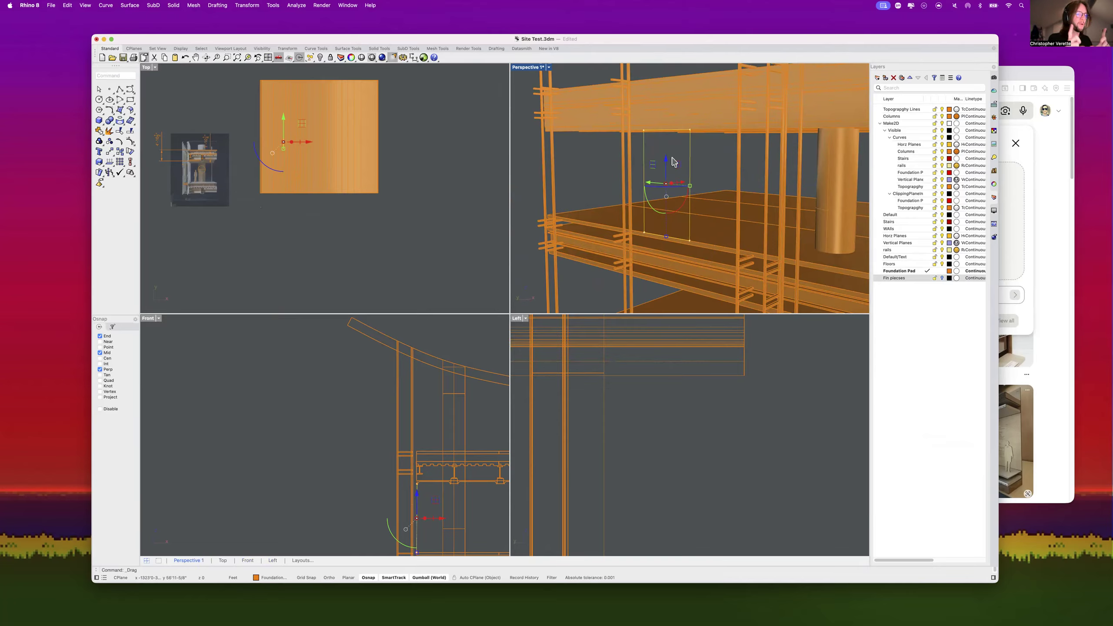
Step: Select the louvered wall's support posts, connecting bars and bracket curves along its full height in the enlarged perspective view
double_click(523, 67)
scroll(580, 156, down, 6)
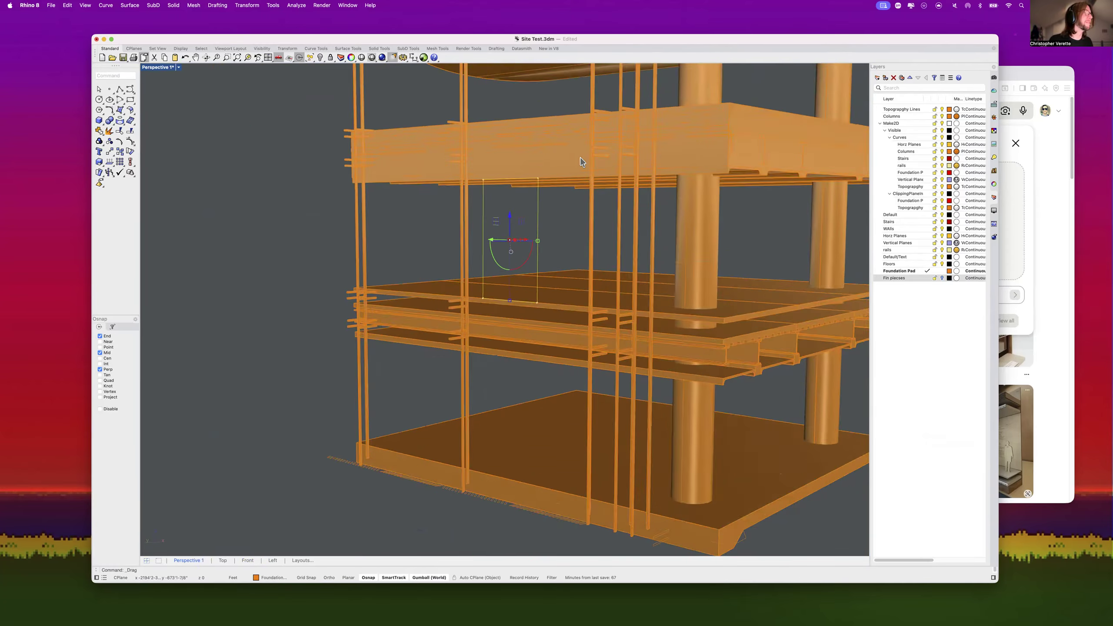
right_drag(579, 184, 562, 219)
drag(607, 326, 544, 309)
right_drag(565, 254, 569, 334)
shift+drag(573, 337, 544, 72)
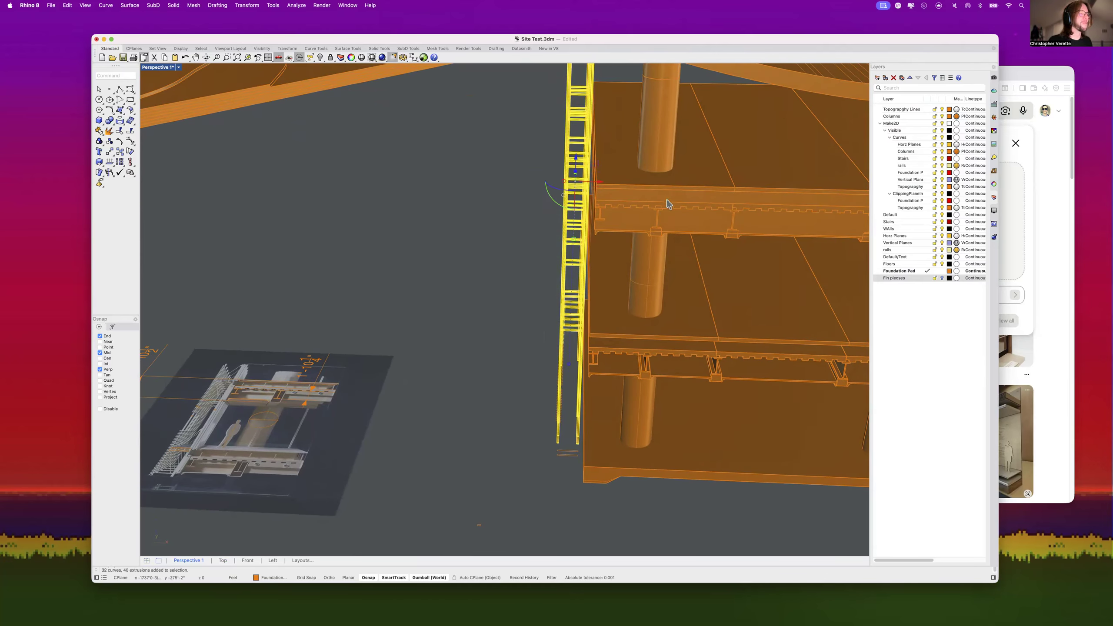
Step: Create a new layer named Substructure and set its colour to Red
click(893, 278)
right_click(909, 334)
click(921, 337)
text(Substructure)
key(Return)
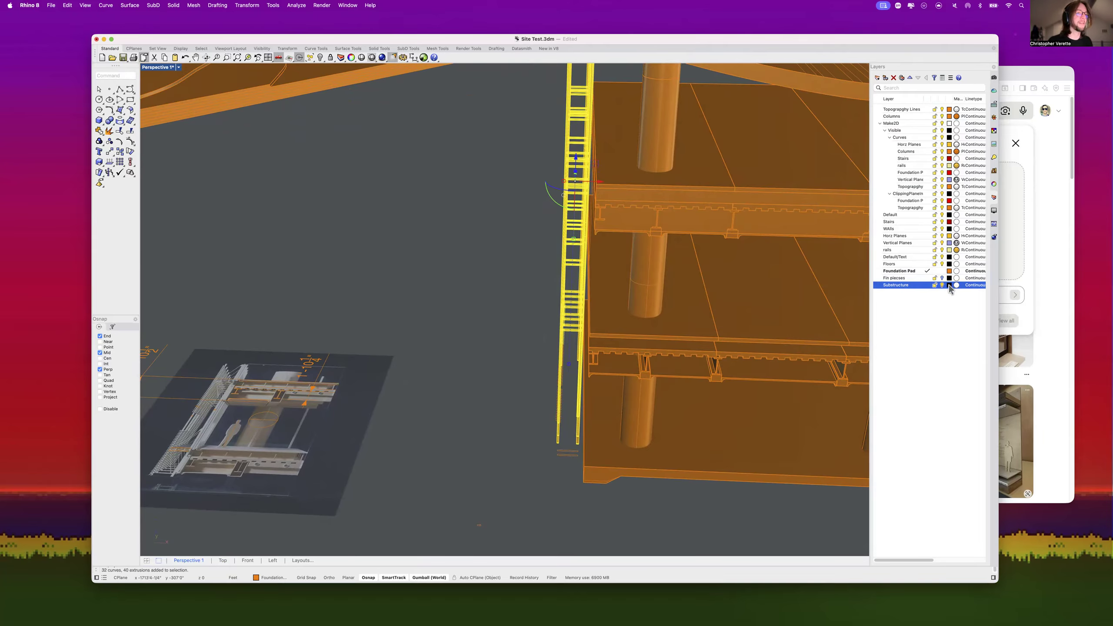
click(948, 285)
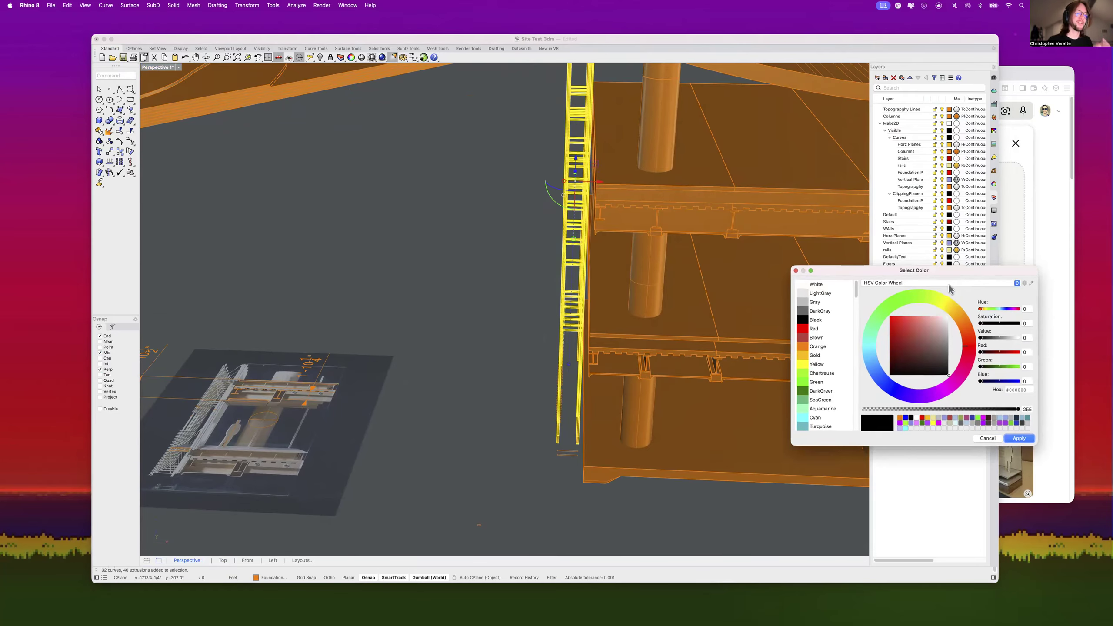
click(807, 329)
click(1018, 437)
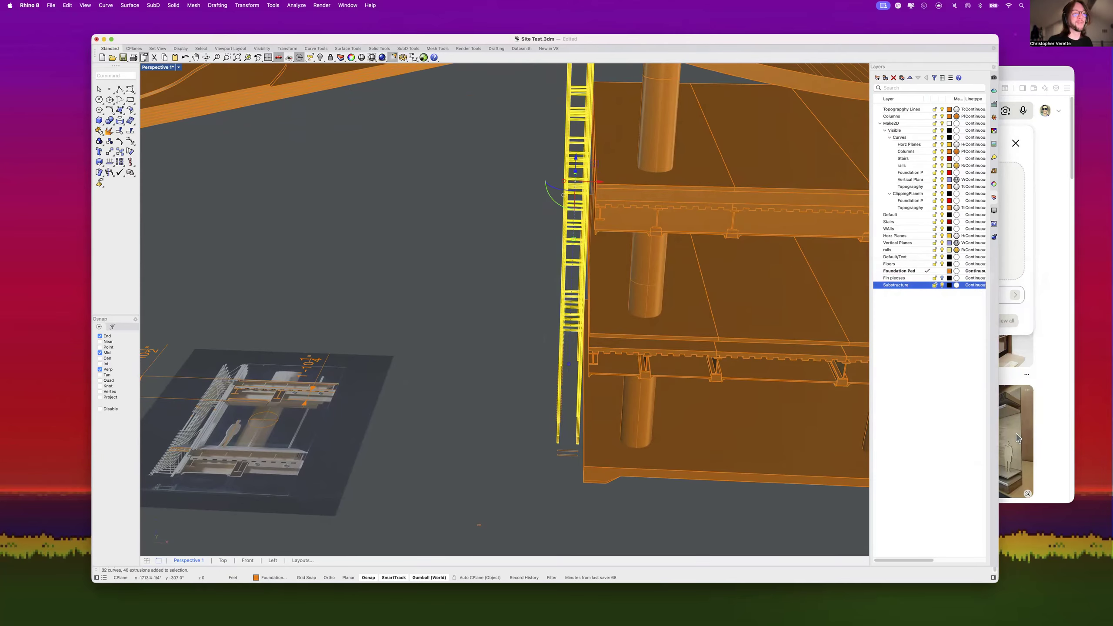
Step: Move the selected wall supports to the Substructure layer and hide that layer
click(941, 285)
right_click(914, 284)
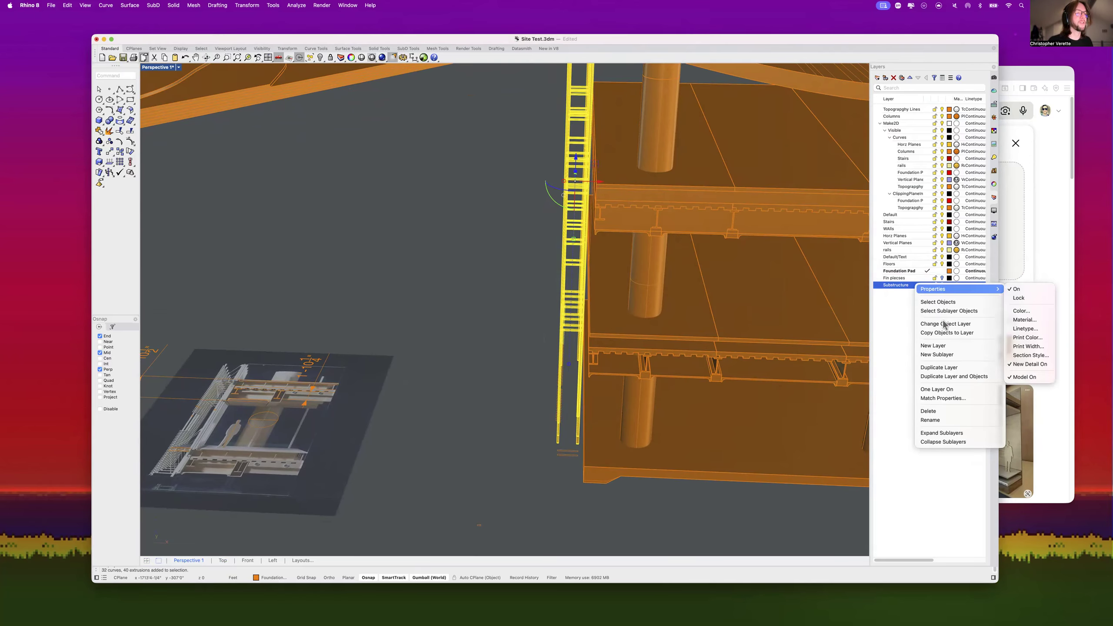
click(942, 322)
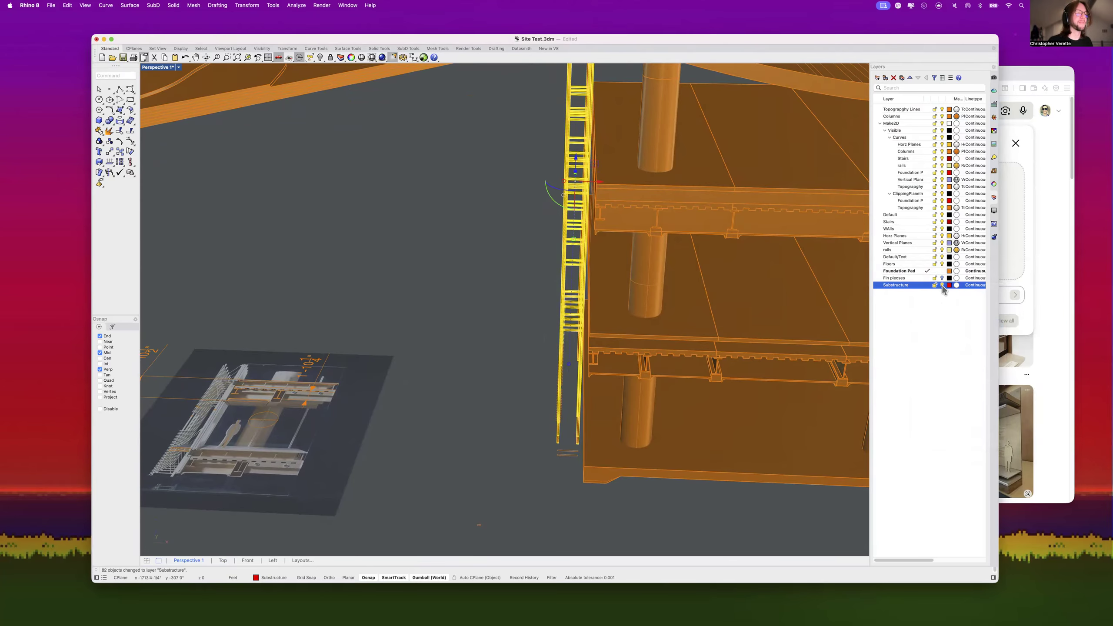
click(941, 285)
click(506, 277)
right_drag(503, 296, 477, 229)
scroll(544, 206, up, 4)
click(546, 208)
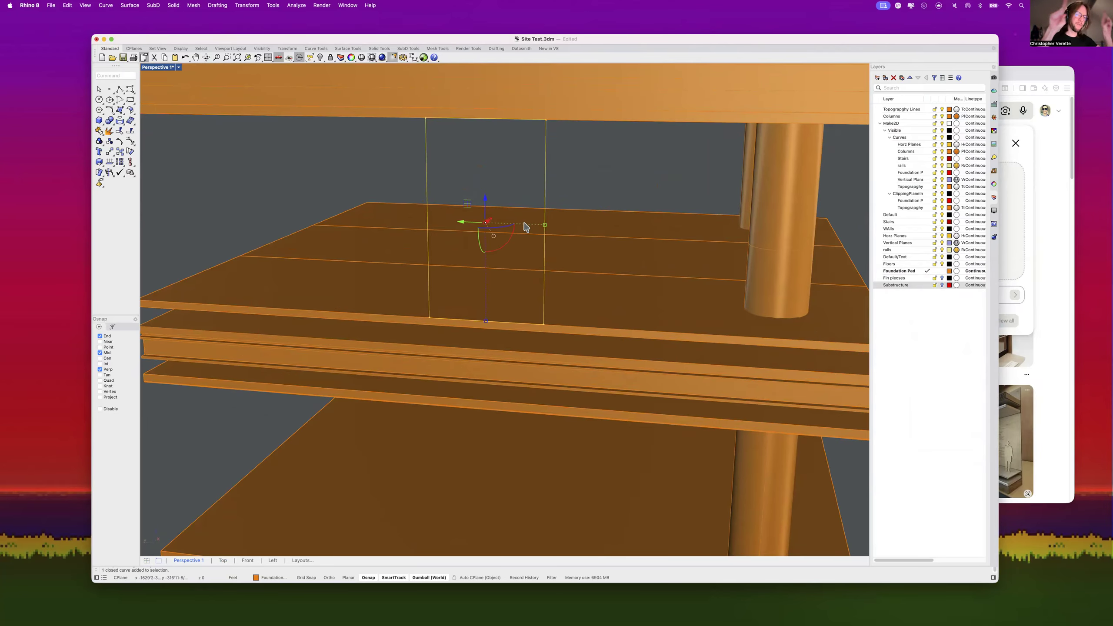
Step: Copy the small closed profile beside the foundation slab by its corner to the floor's edge at the tall rectangle's lower corner
scroll(524, 225, down, 12)
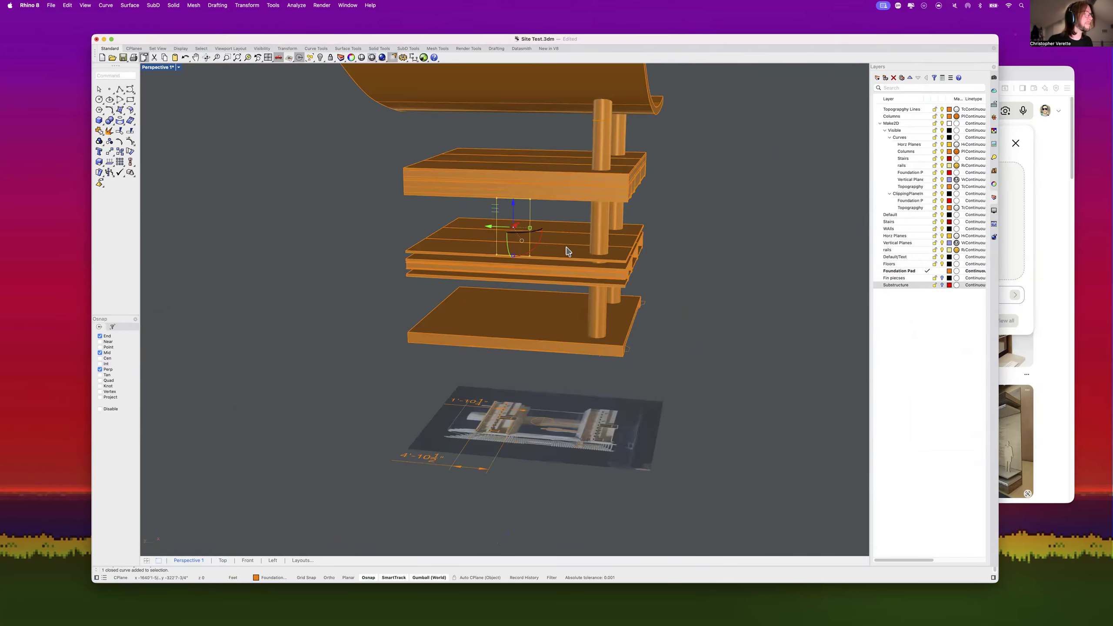
right_drag(566, 252, 530, 243)
scroll(615, 328, up, 10)
click(662, 416)
text(copy)
key(Return)
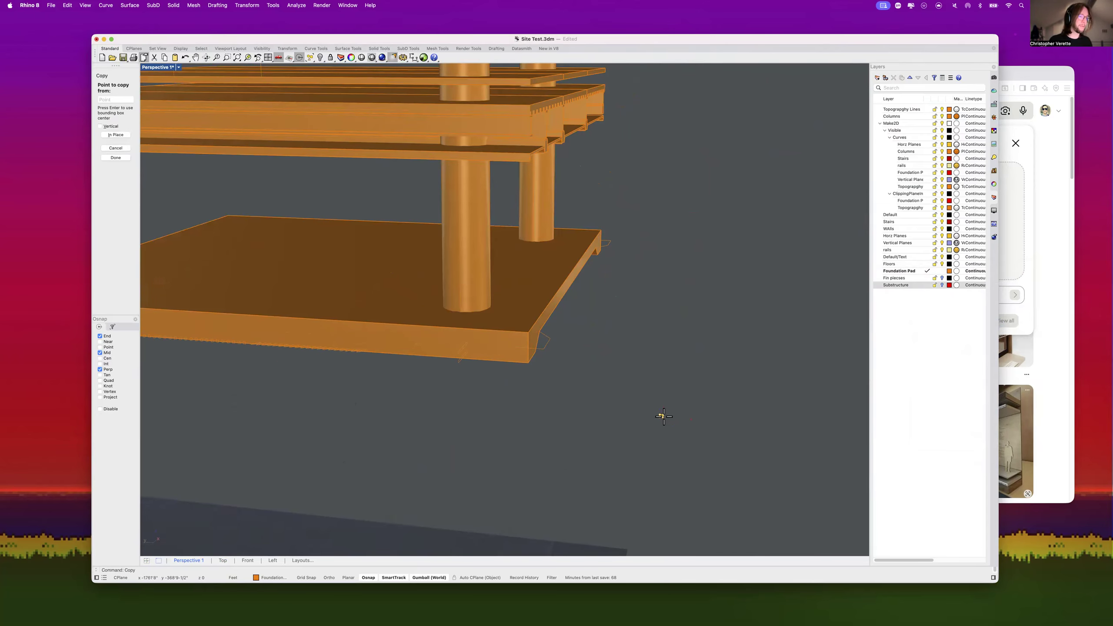
scroll(662, 413, up, 5)
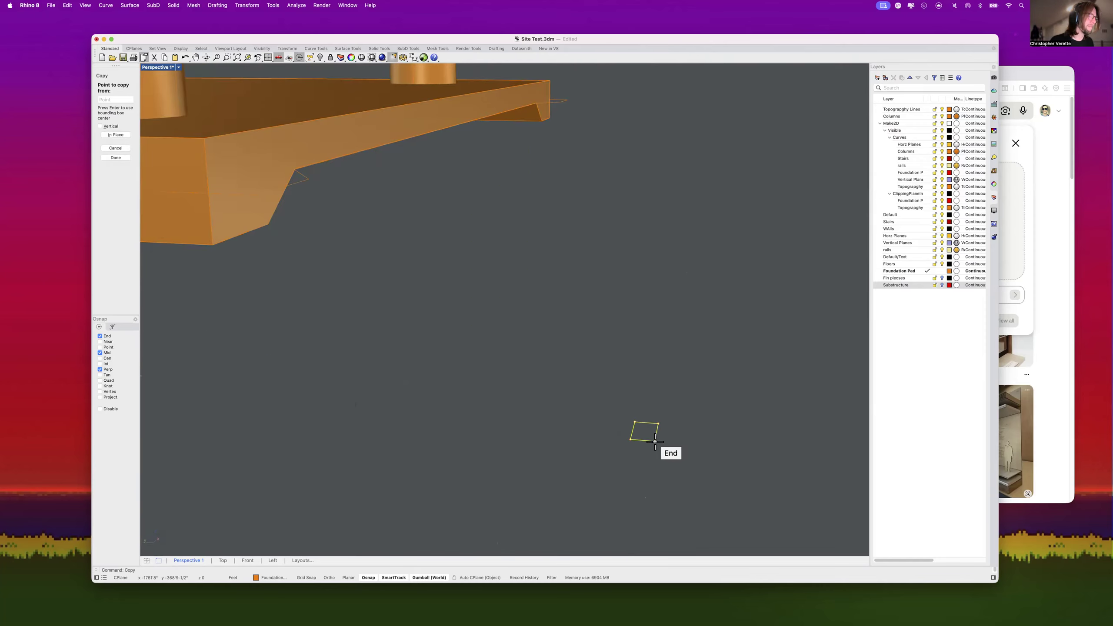
click(630, 439)
scroll(587, 375, down, 5)
scroll(476, 302, down, 5)
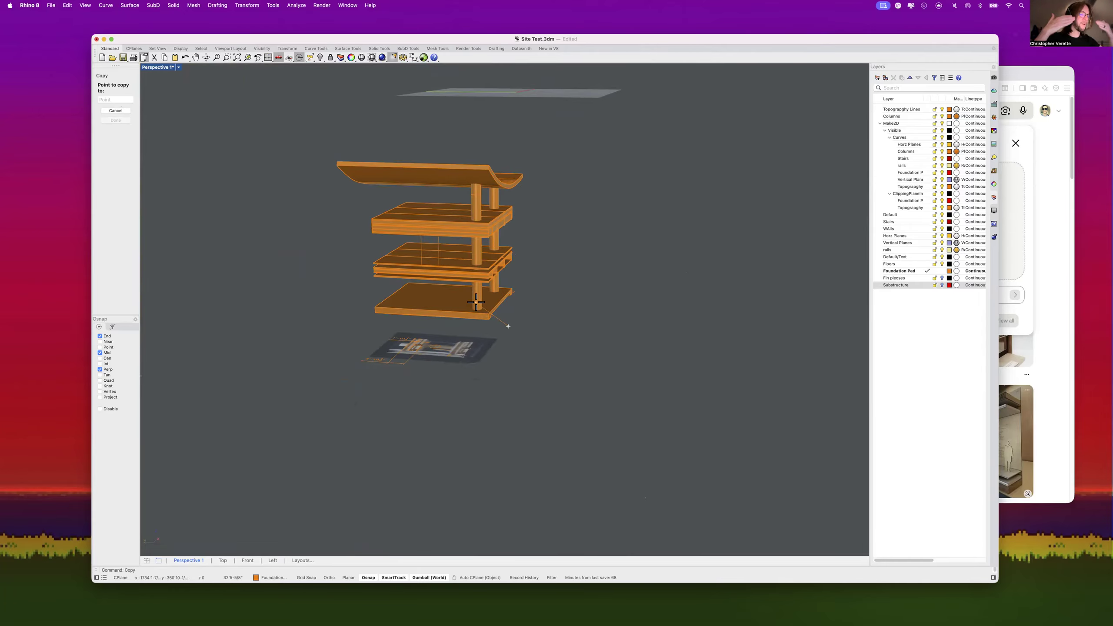
scroll(455, 268, up, 10)
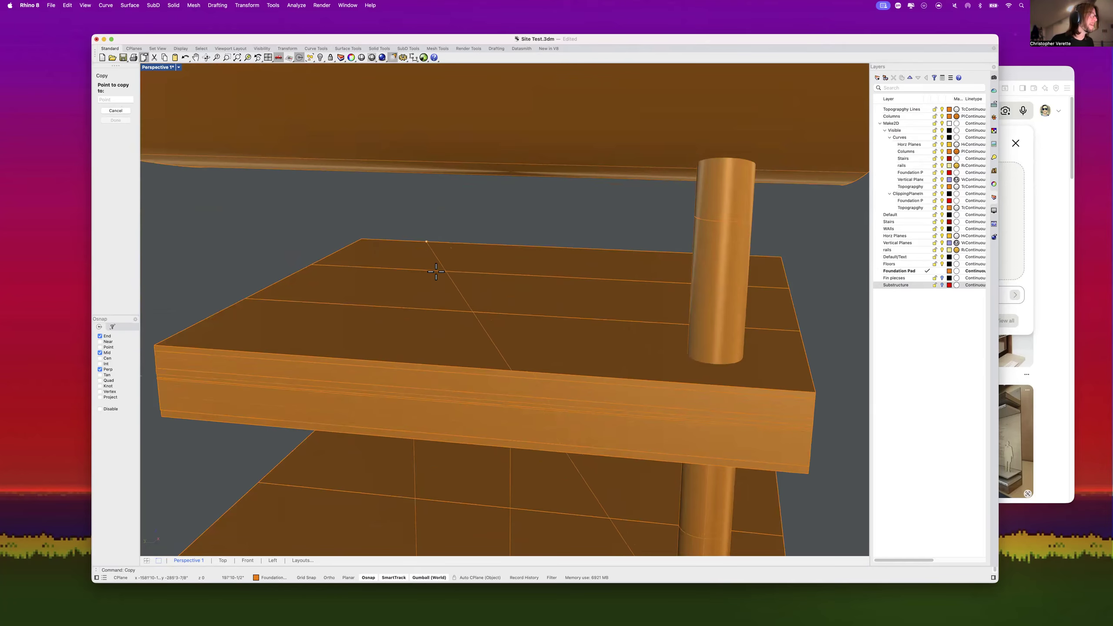
scroll(517, 372, up, 5)
click(544, 423)
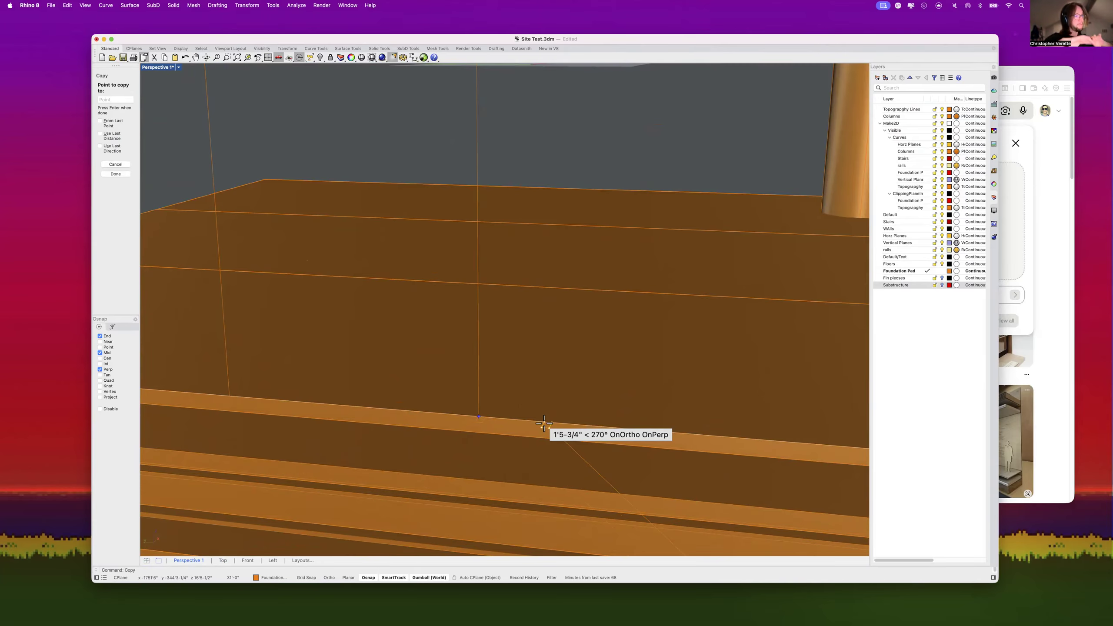
scroll(489, 449, down, 2)
key(Return)
Step: Move the copied profile so that its corner snaps onto the tall rectangle's lower corner at the floor's edge
click(475, 400)
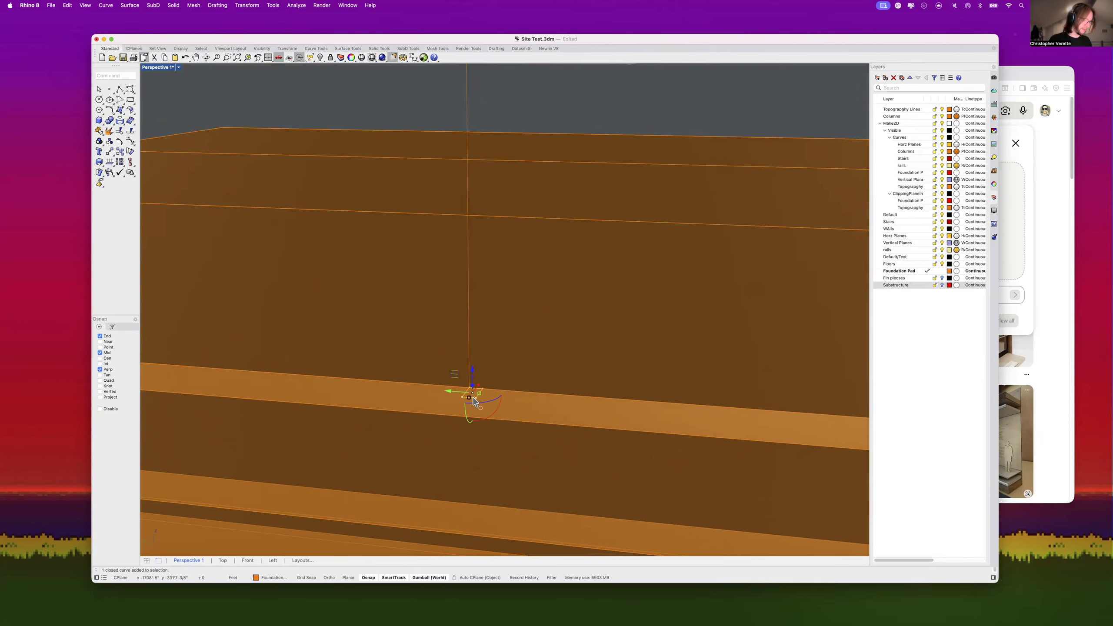
mouse_move(469, 398)
text(move)
key(Return)
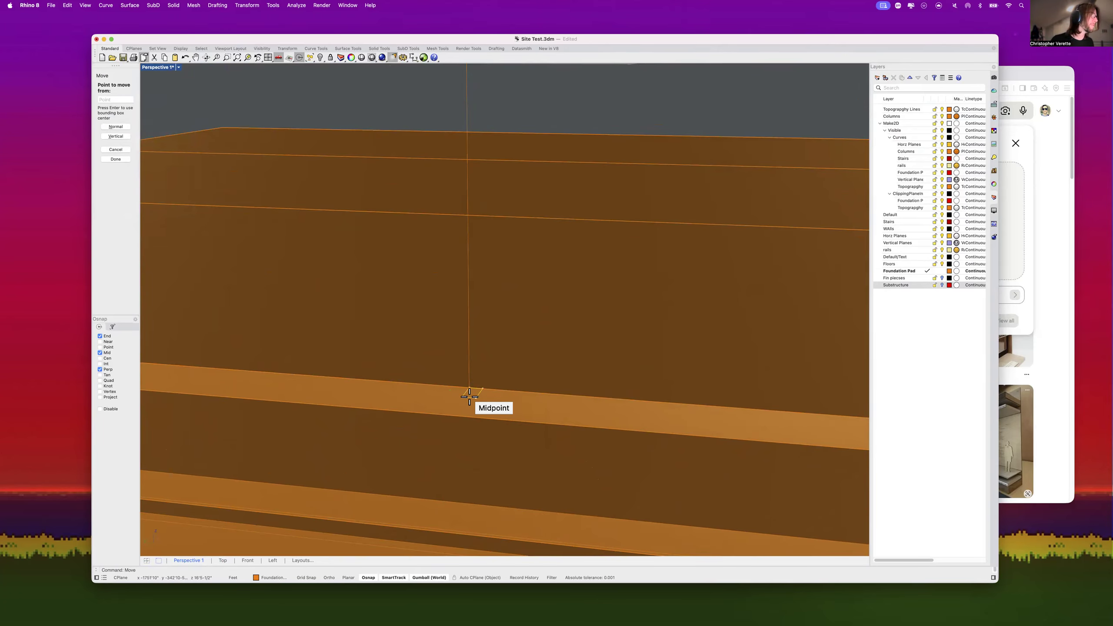
click(462, 396)
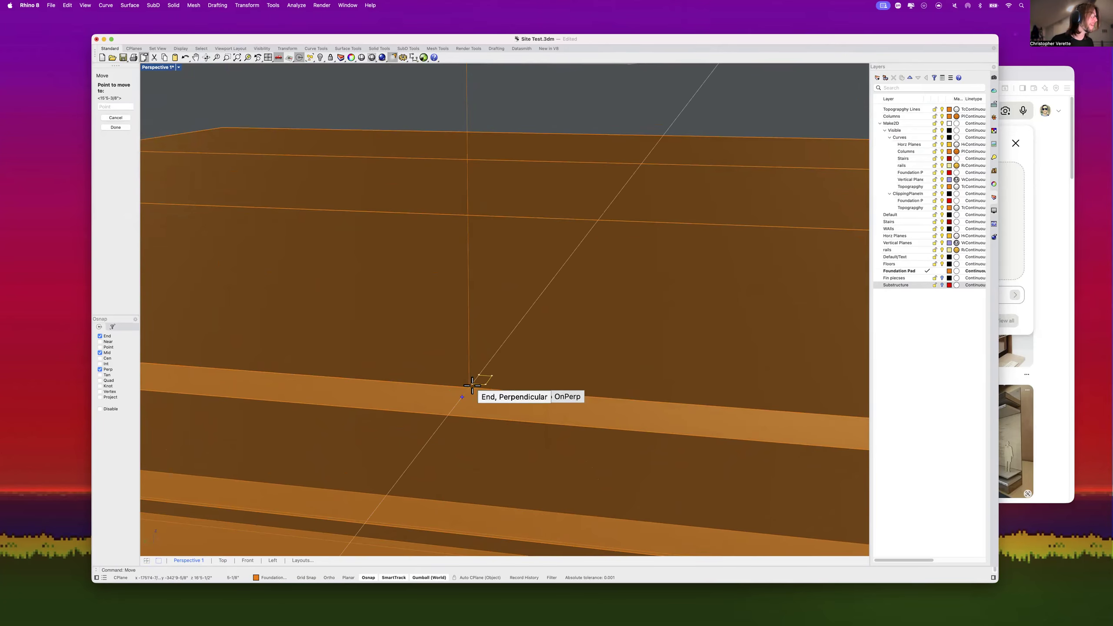
click(477, 388)
key(Return)
click(483, 388)
click(469, 387)
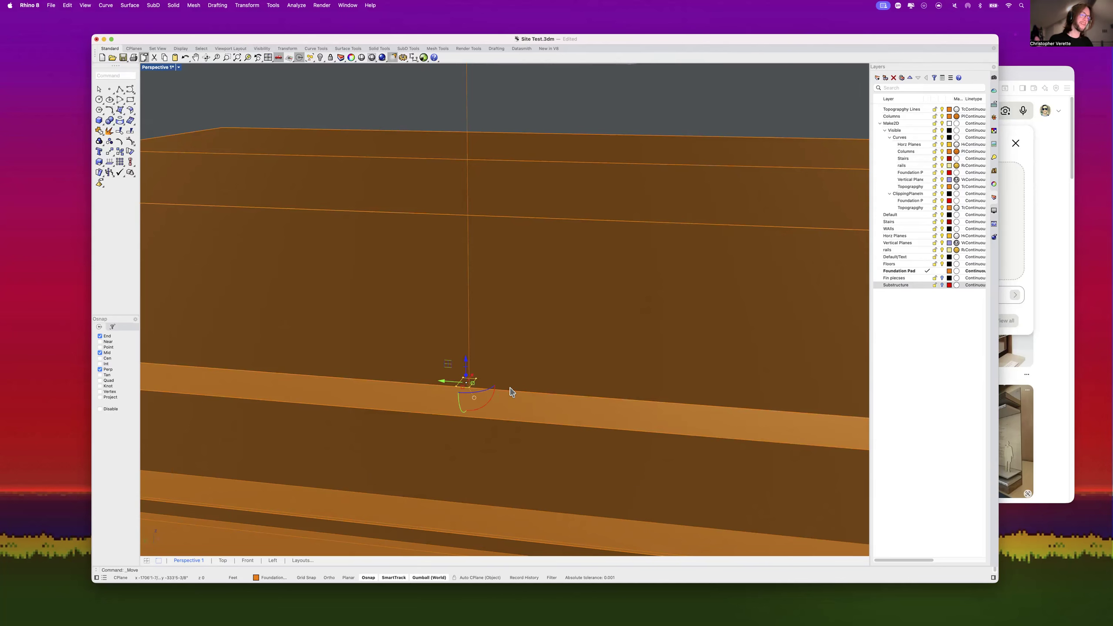
scroll(513, 381, down, 5)
scroll(508, 377, up, 5)
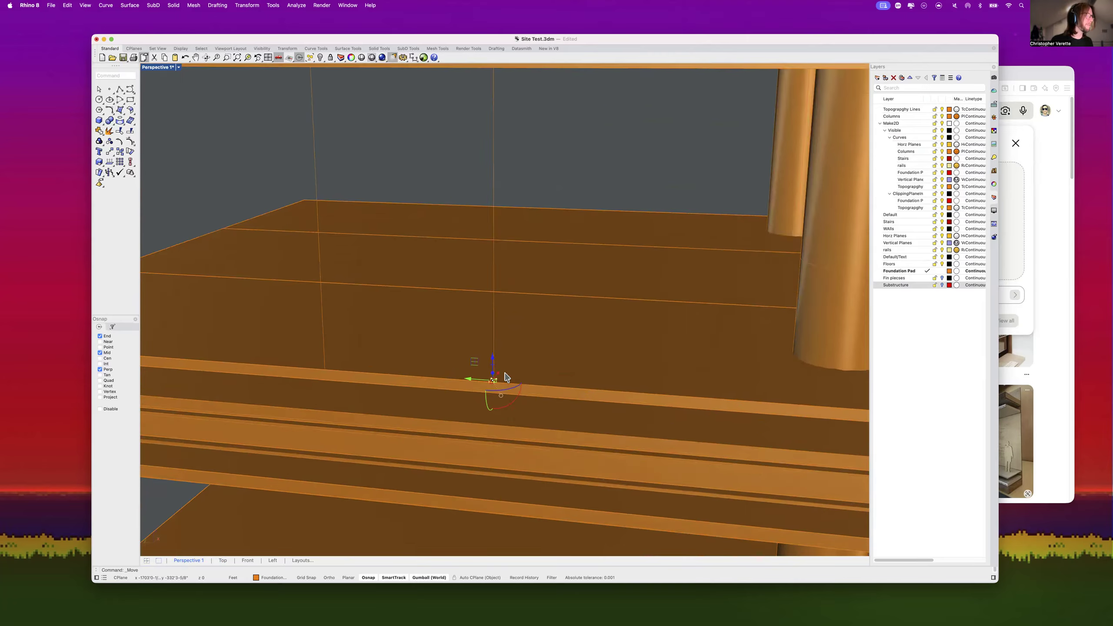
text(Sweep1)
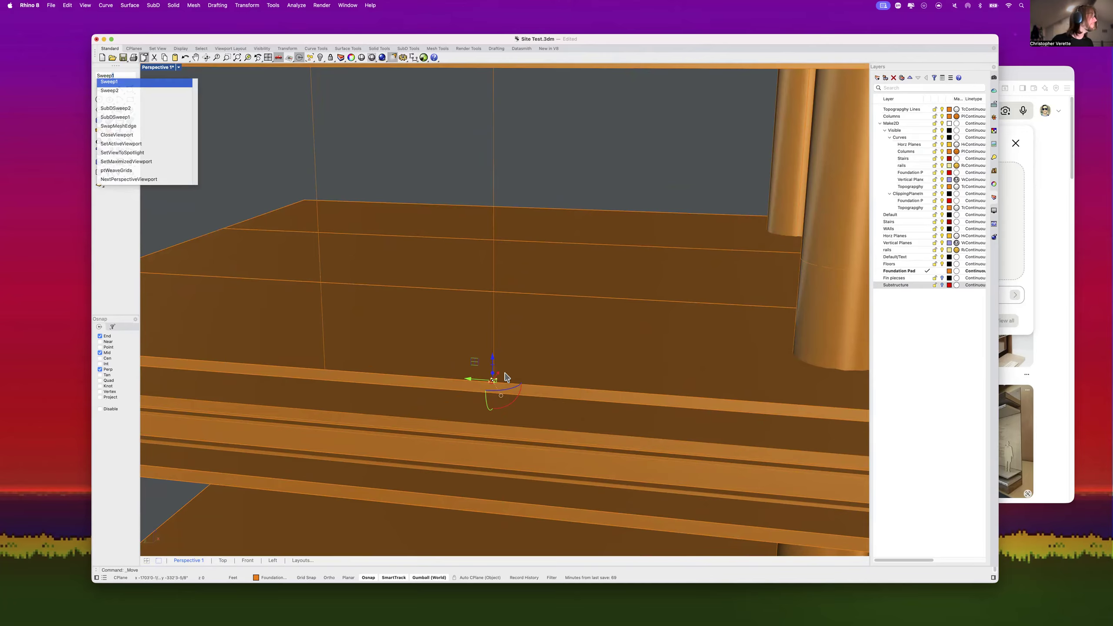
key(Return)
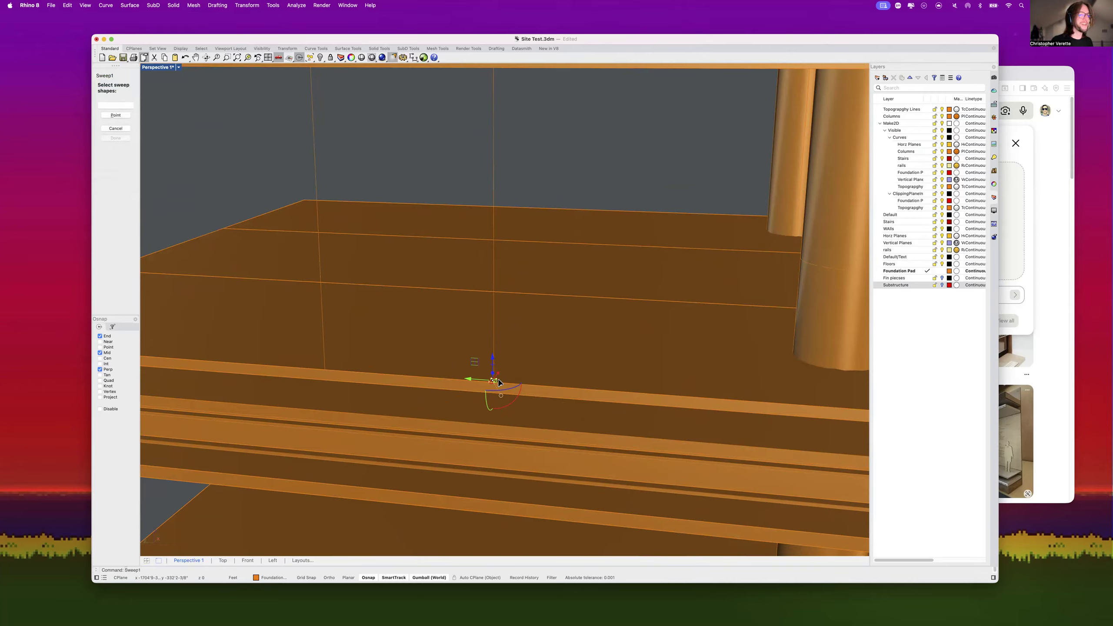
key(Escape)
key(Escape)
Step: Try a one-rail sweep of the small profile along the tall rectangle, starting from its lower corner
key(Return)
click(493, 303)
scroll(496, 378, up, 6)
click(495, 380)
key(Return)
key(Return)
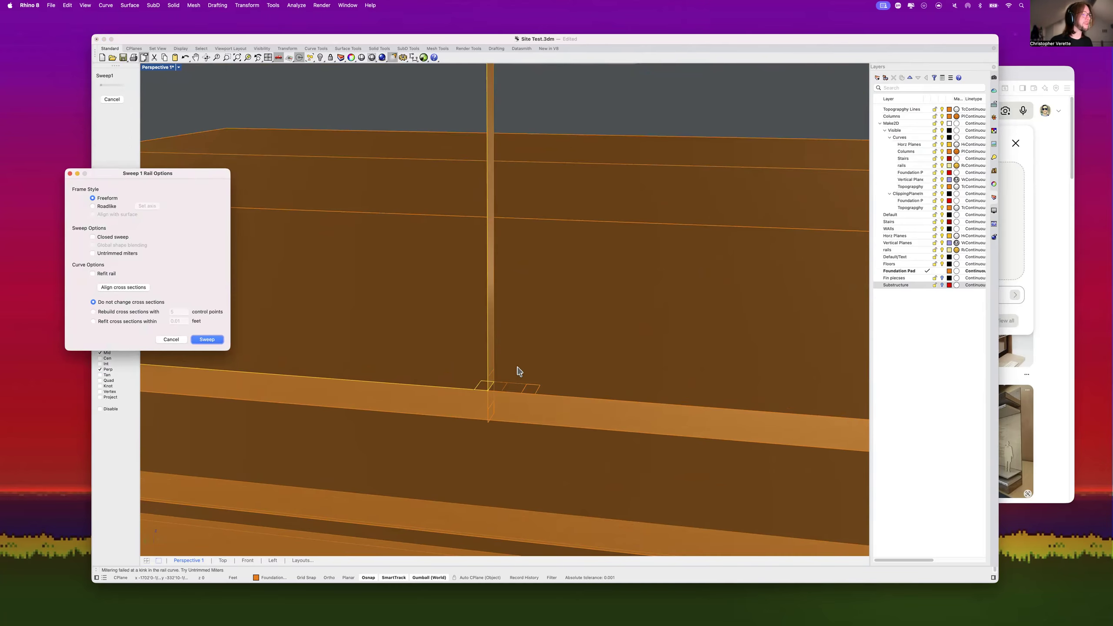
scroll(512, 364, down, 8)
key(Return)
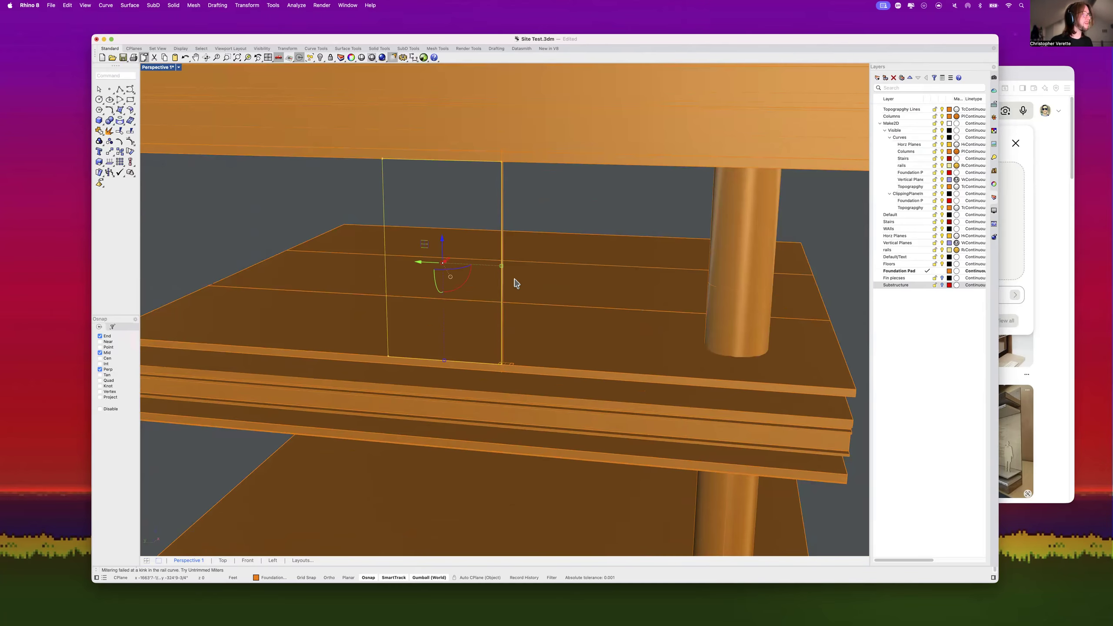
Step: Undo the one-rail sweep made from the profile at the tall rectangle's lower corner
scroll(498, 366, up, 6)
click(529, 359)
click(527, 362)
key(Escape)
scroll(519, 362, down, 7)
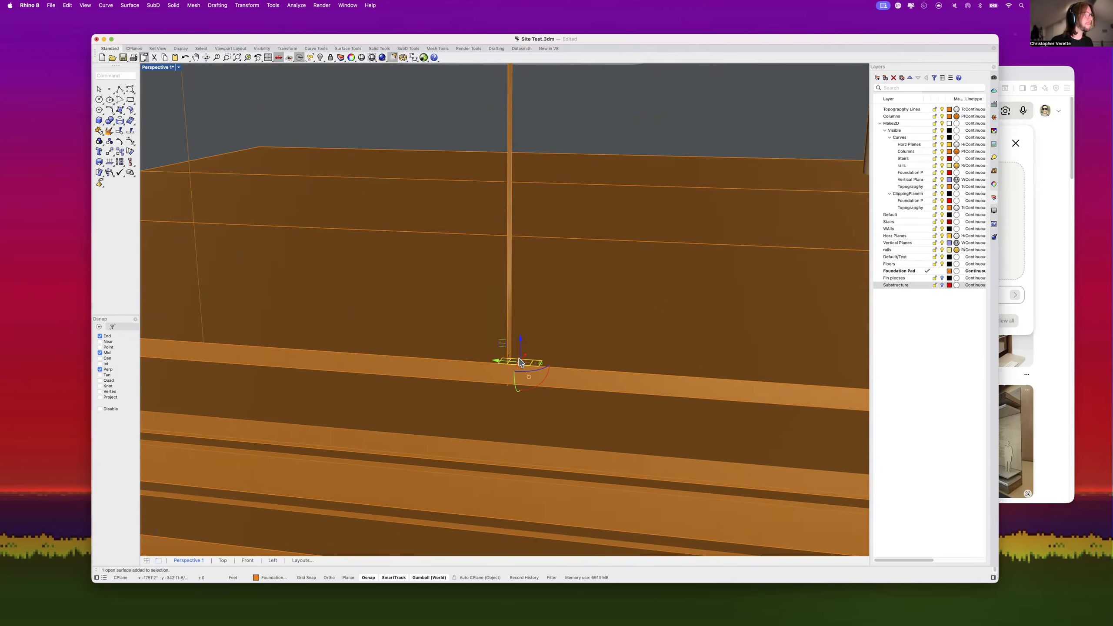
key(super+z)
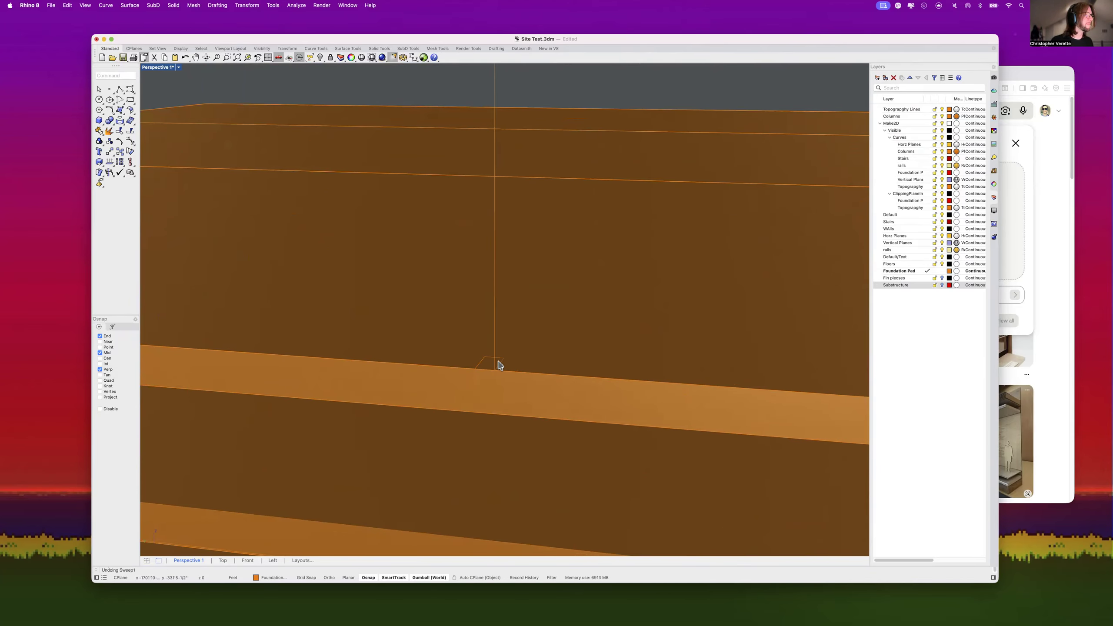
click(487, 360)
click(517, 376)
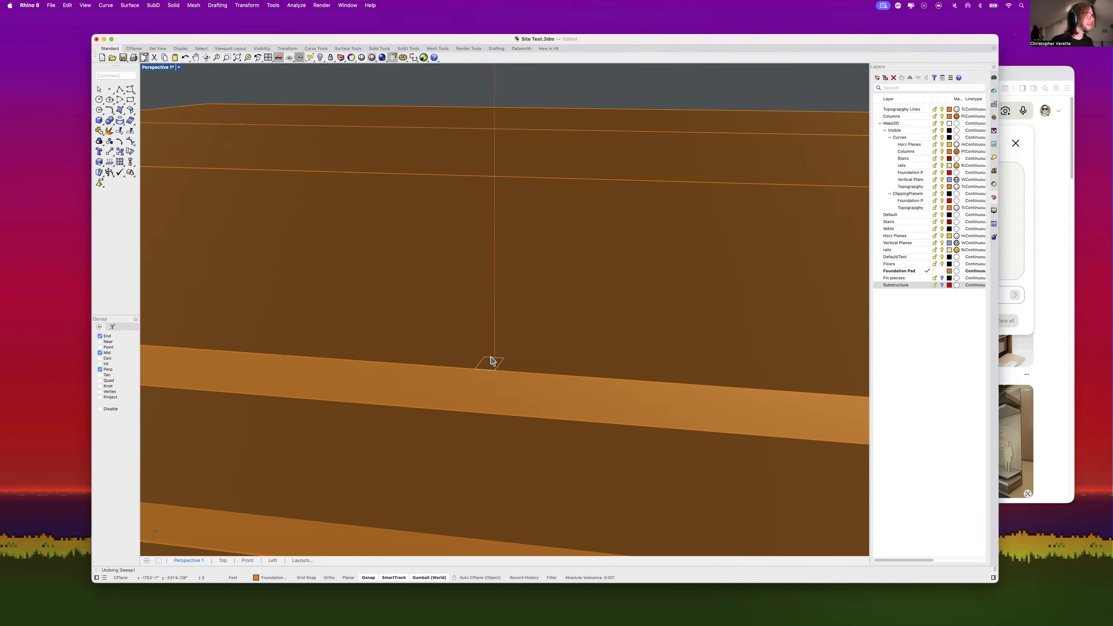
click(489, 362)
scroll(484, 362, up, 1)
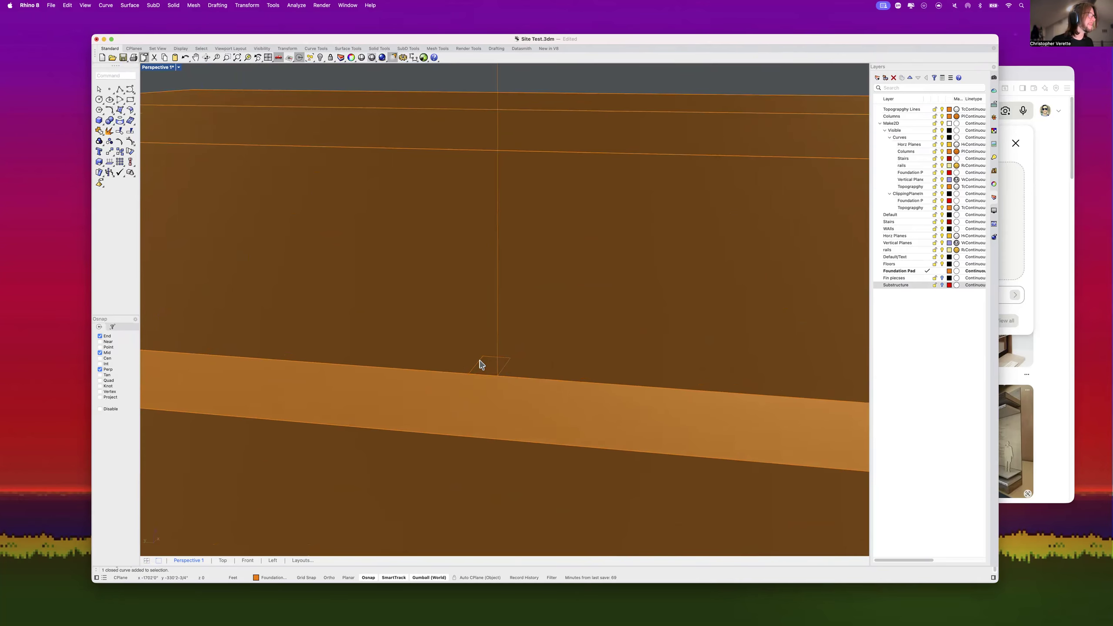
scroll(482, 363, down, 2)
text(swee)
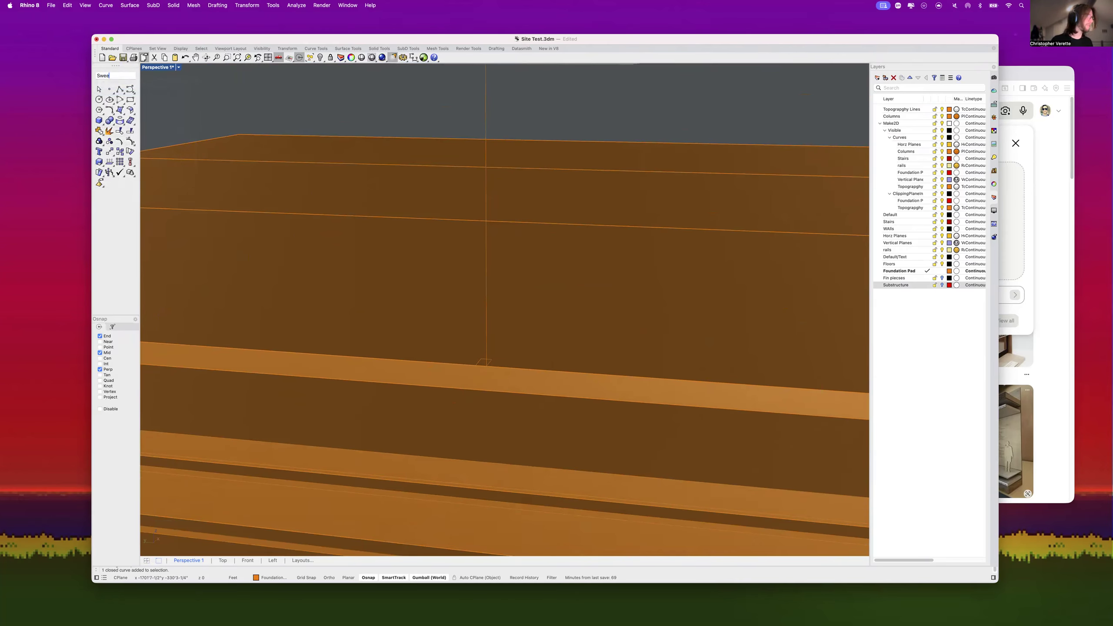
key(Return)
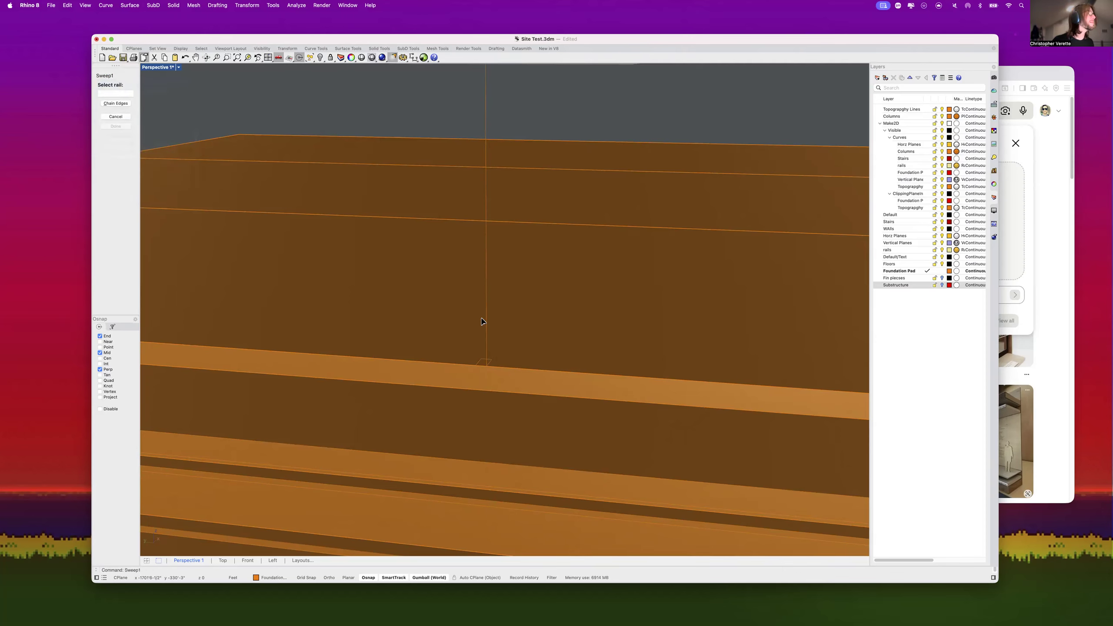
click(486, 305)
click(479, 363)
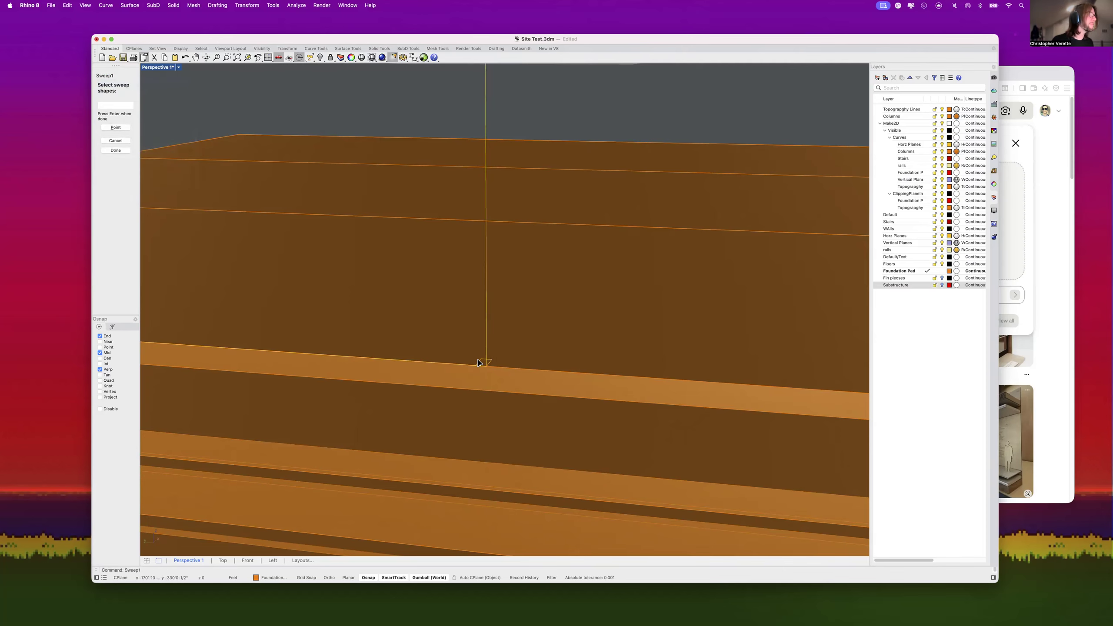
scroll(484, 372, up, 3)
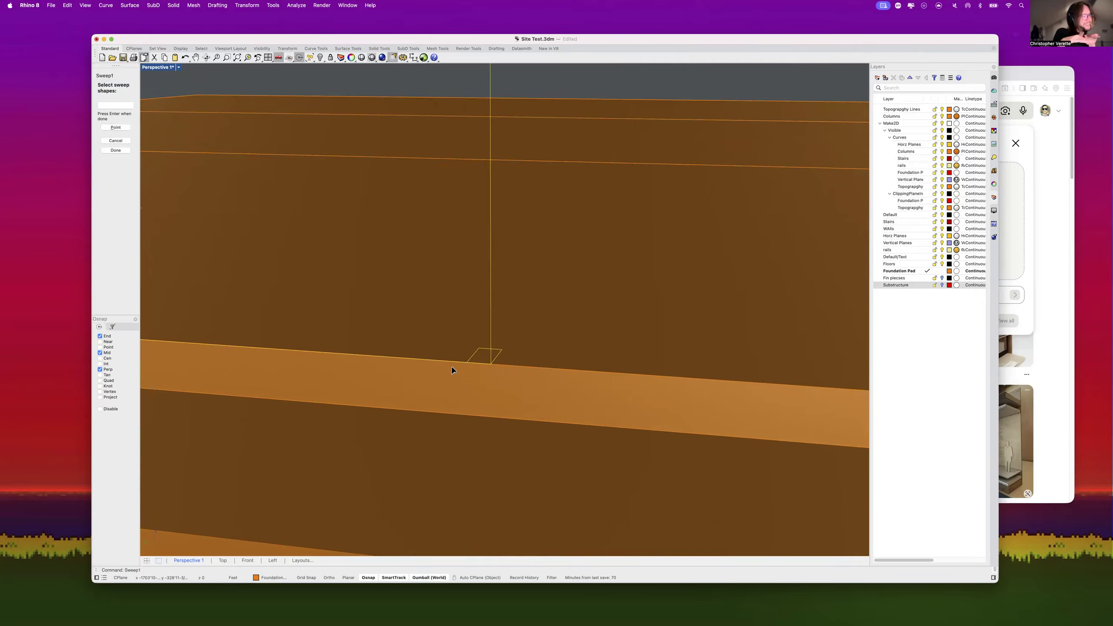
click(486, 356)
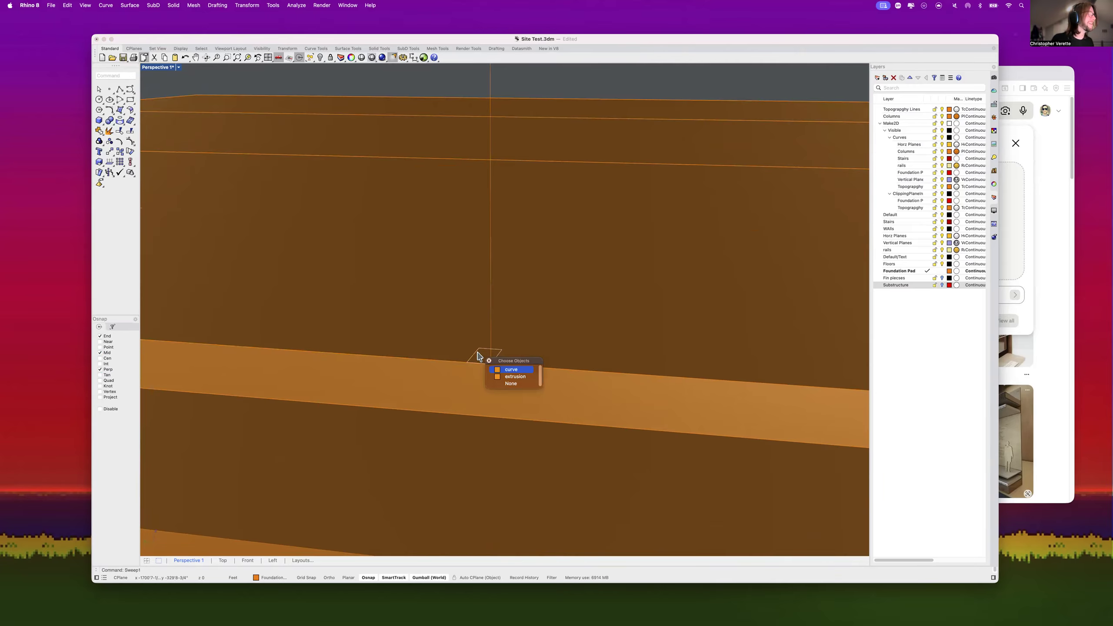
click(511, 371)
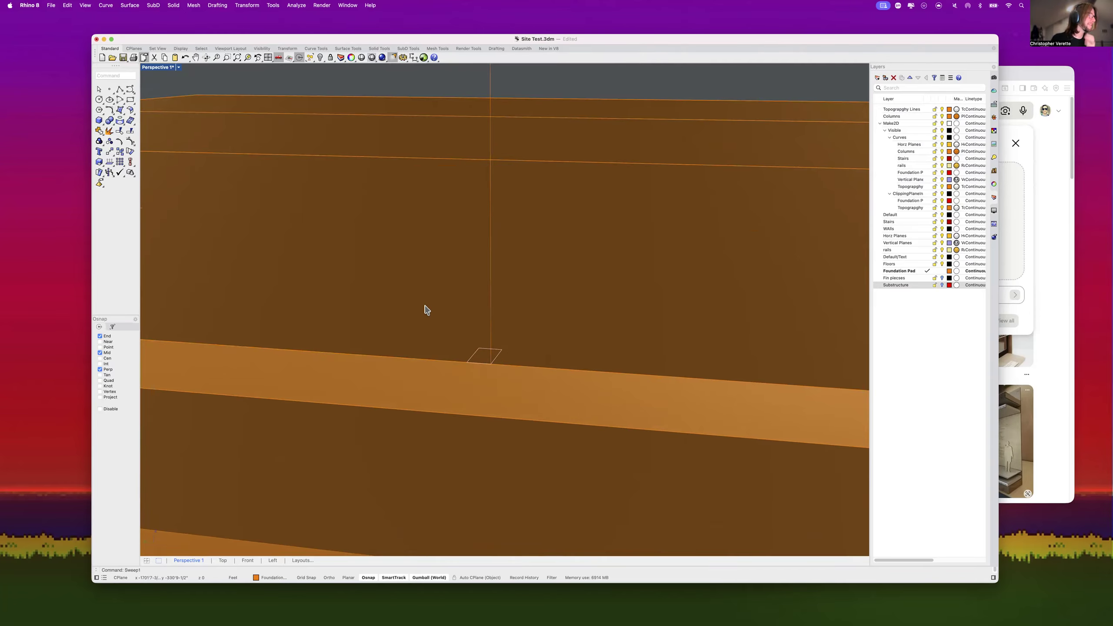
Step: Raise the small profile slightly along the tall rectangle's vertical edge, clear of the lower corner
click(470, 348)
click(485, 357)
click(496, 365)
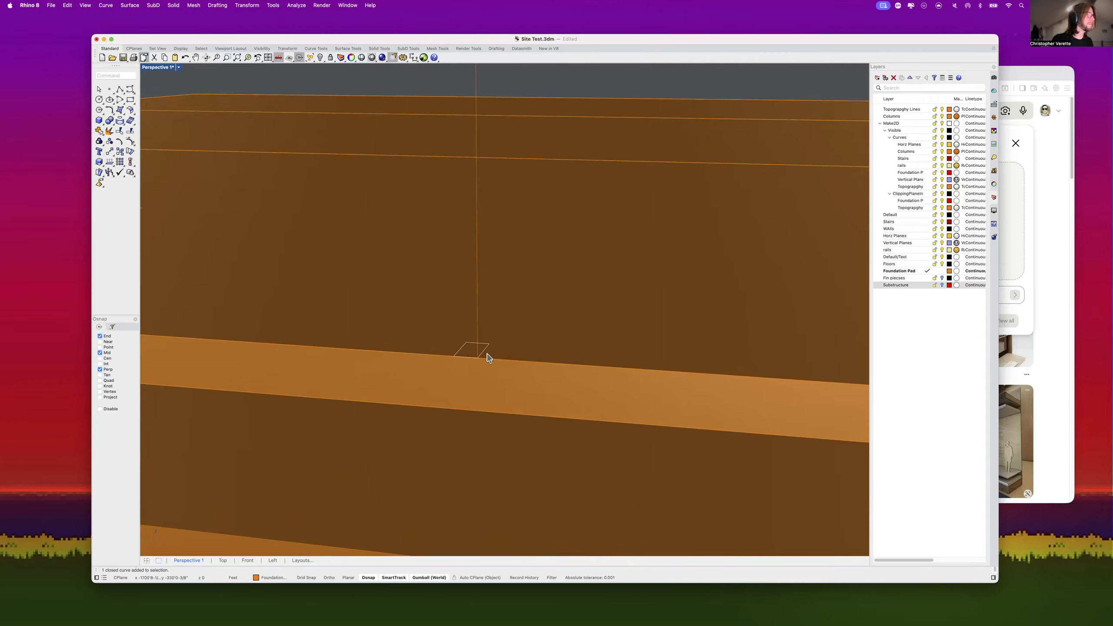
scroll(460, 265, down, 5)
scroll(499, 255, up, 5)
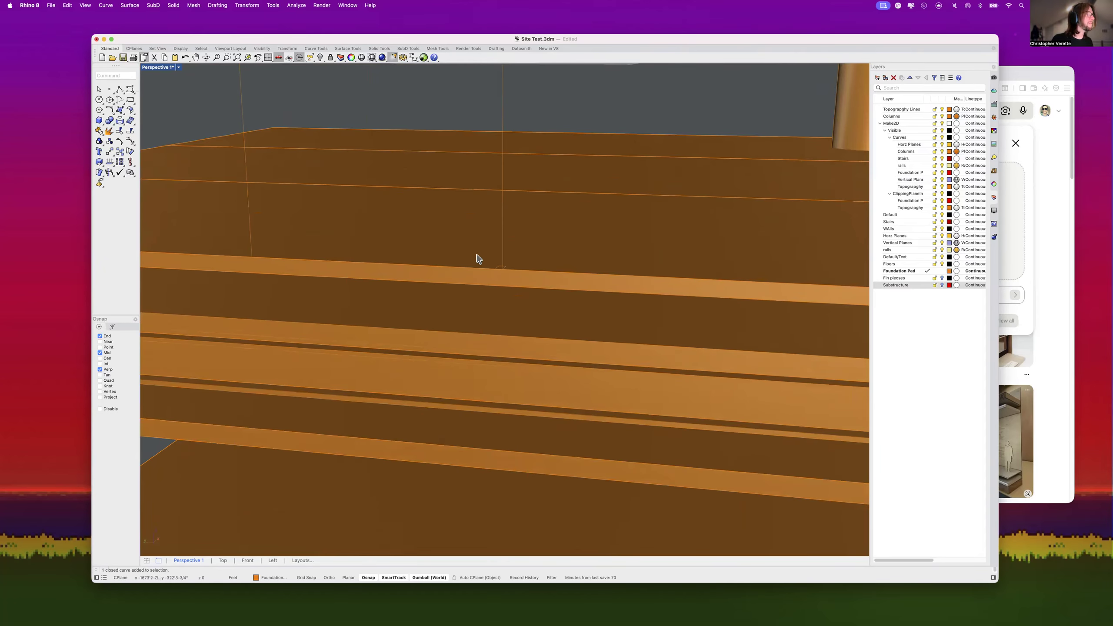
click(499, 267)
drag(501, 247, 502, 226)
click(623, 23)
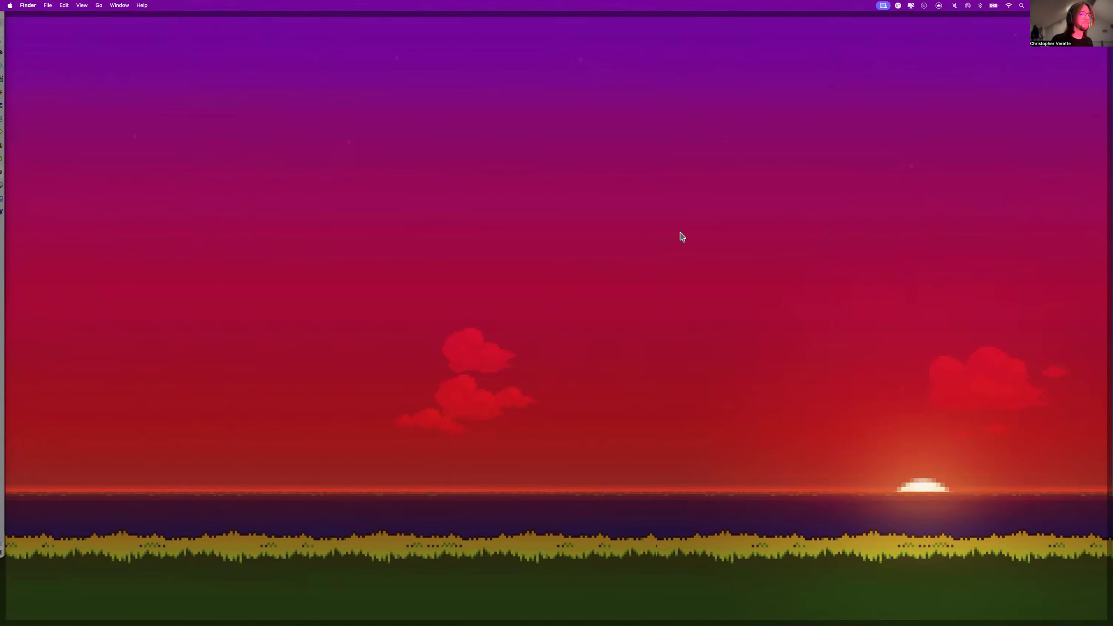
click(801, 237)
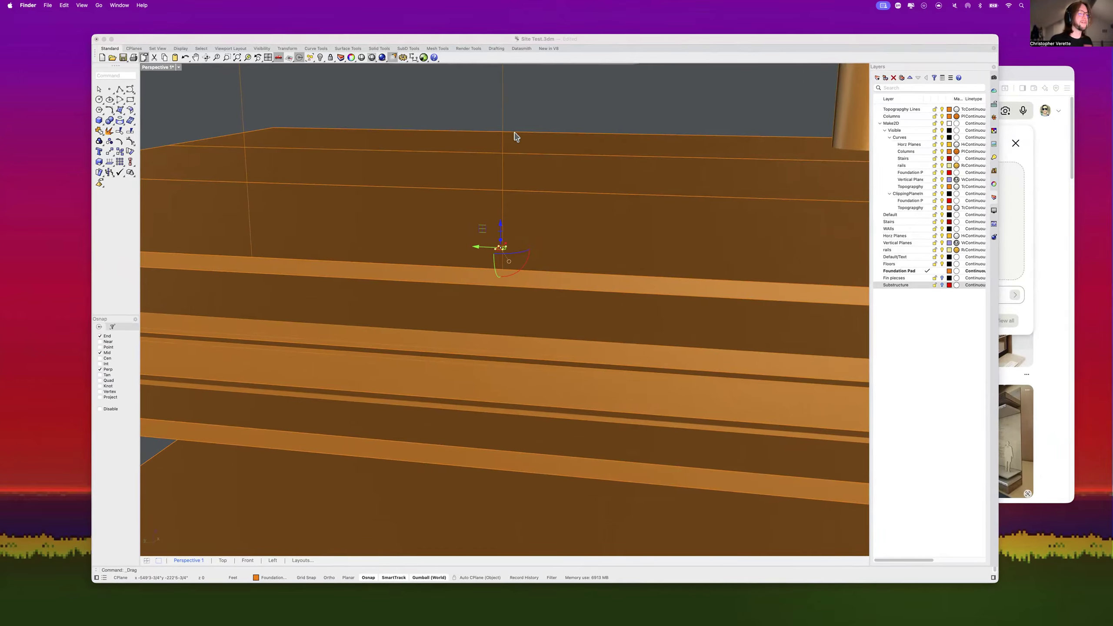
scroll(503, 235, up, 2)
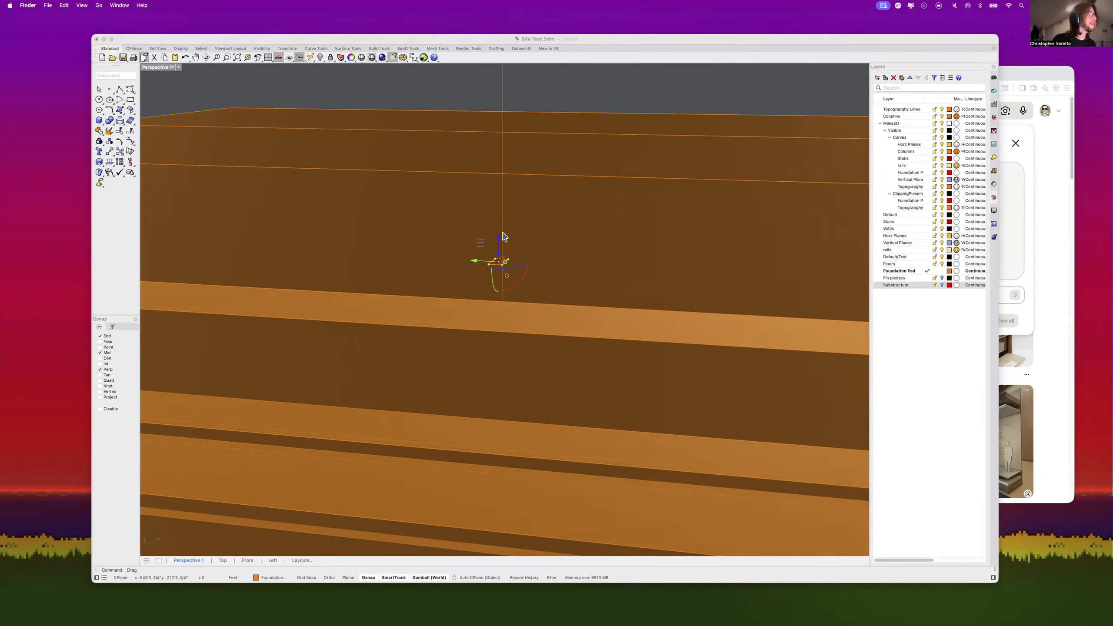
scroll(502, 237, down, 3)
Step: Set up a one-rail sweep of the small raised profile along the tall rectangle between the floors
click(572, 95)
click(572, 95)
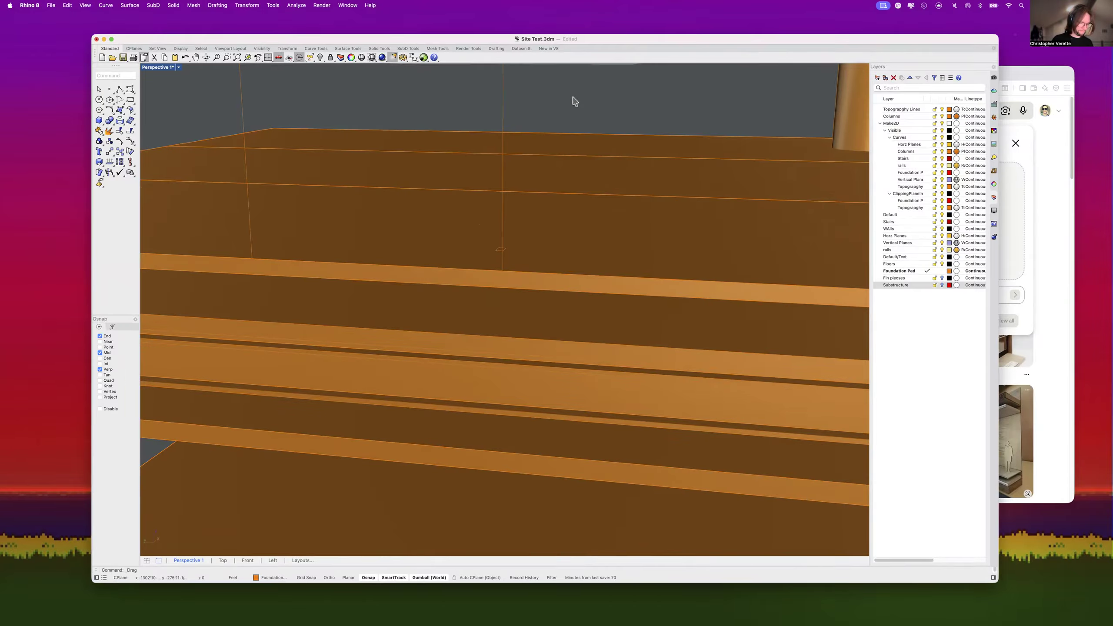
text(sweep)
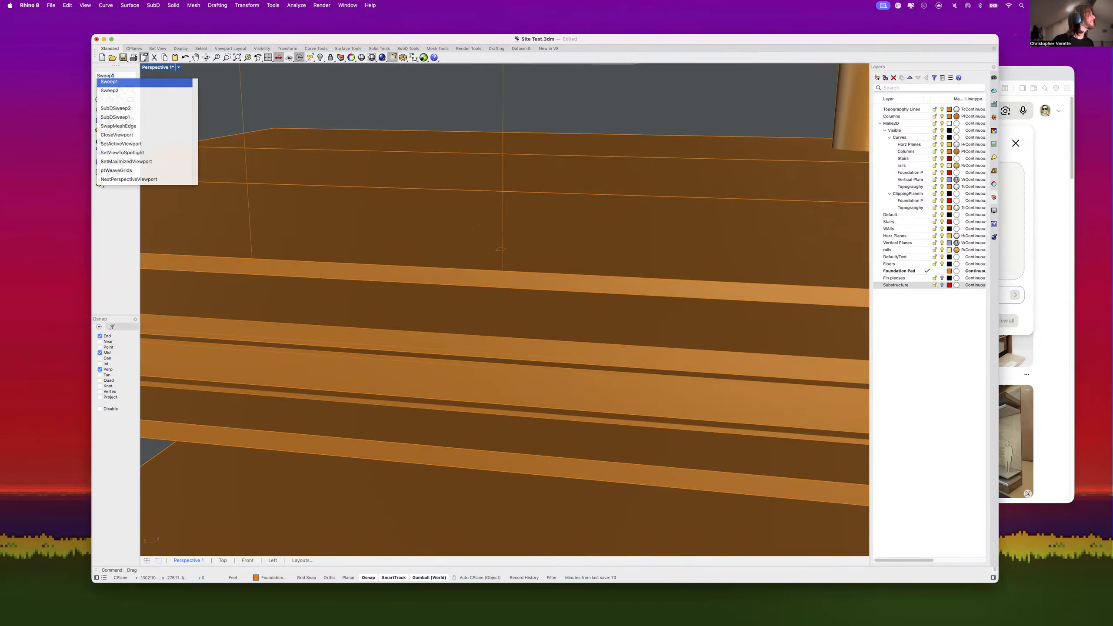
key(Return)
click(503, 104)
scroll(500, 250, up, 3)
click(497, 253)
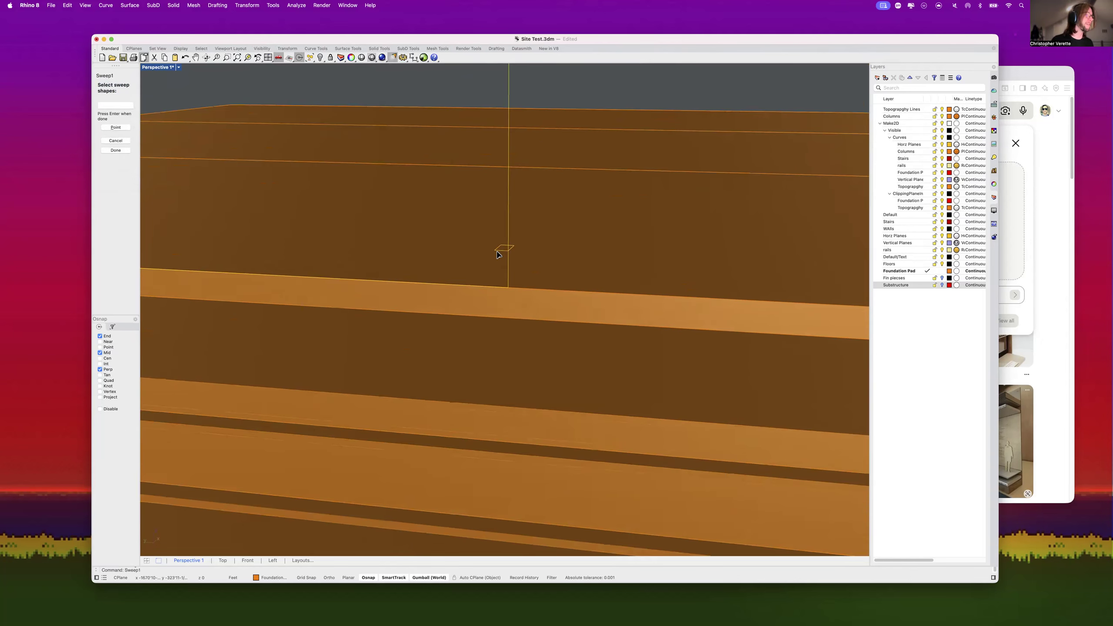
key(Return)
scroll(537, 237, down, 3)
scroll(536, 237, down, 3)
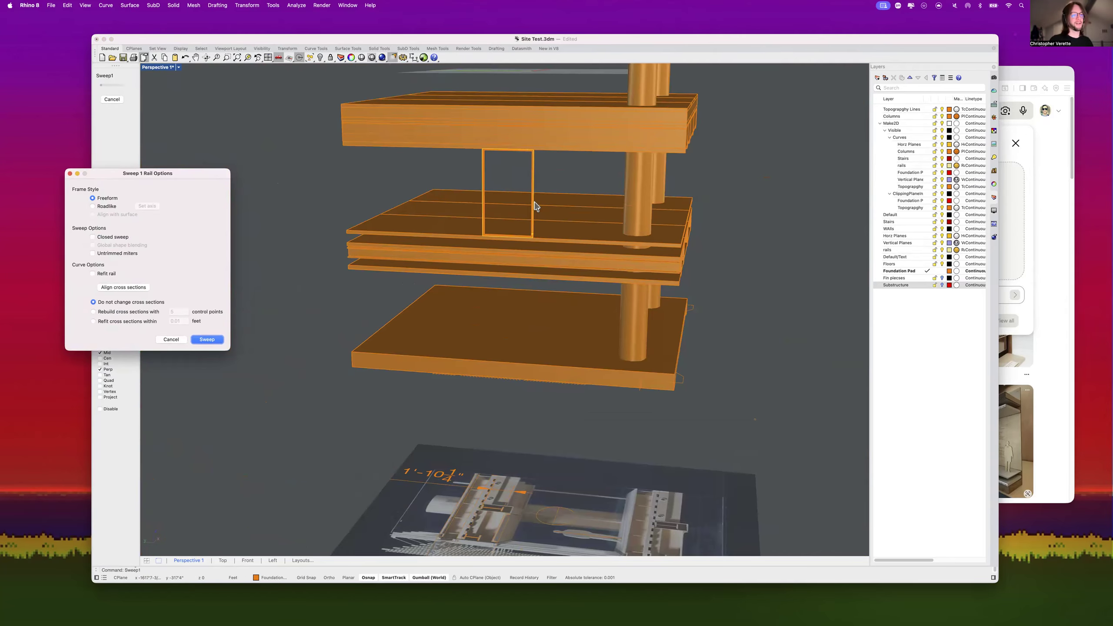
Step: Rebuild the sweep's cross sections with 5 control points and complete the frame around the tall rectangle
click(538, 183)
scroll(530, 193, up, 3)
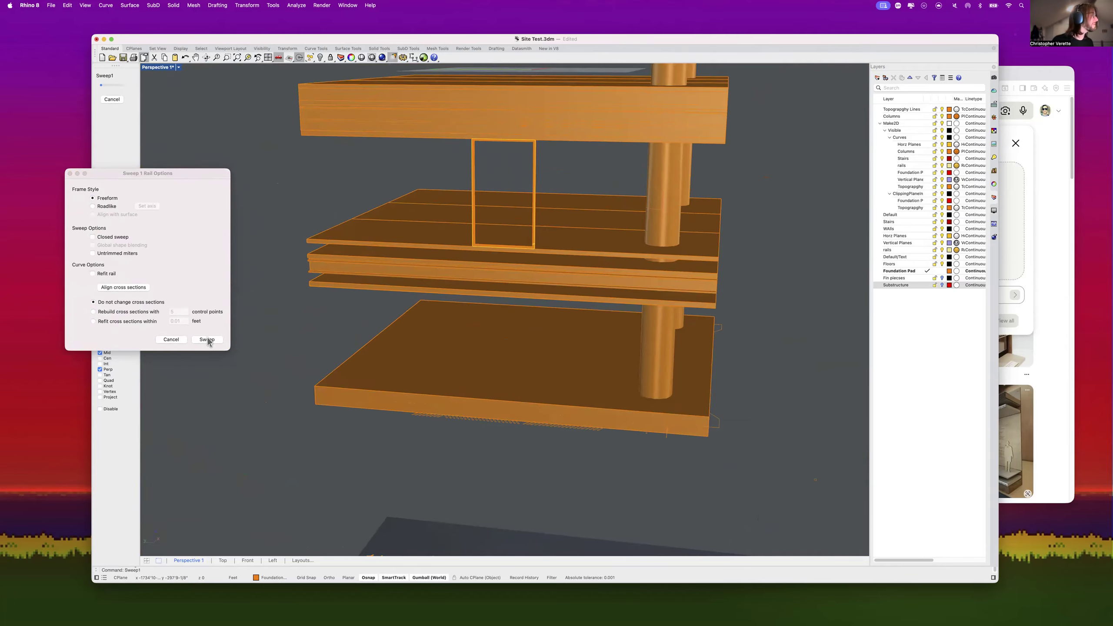
click(120, 314)
click(185, 312)
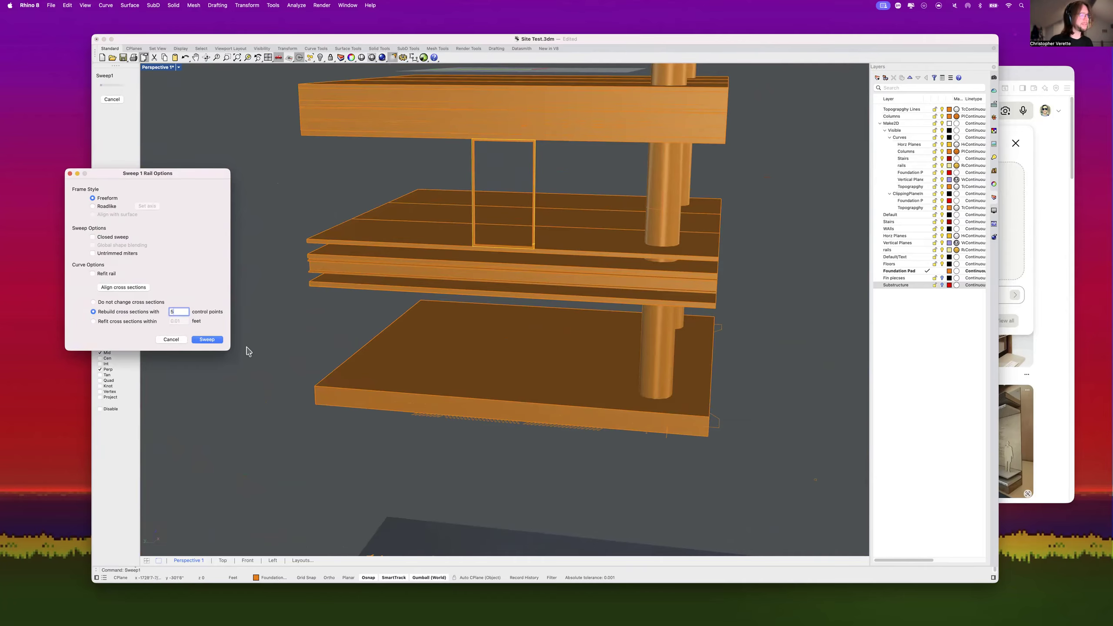
click(207, 340)
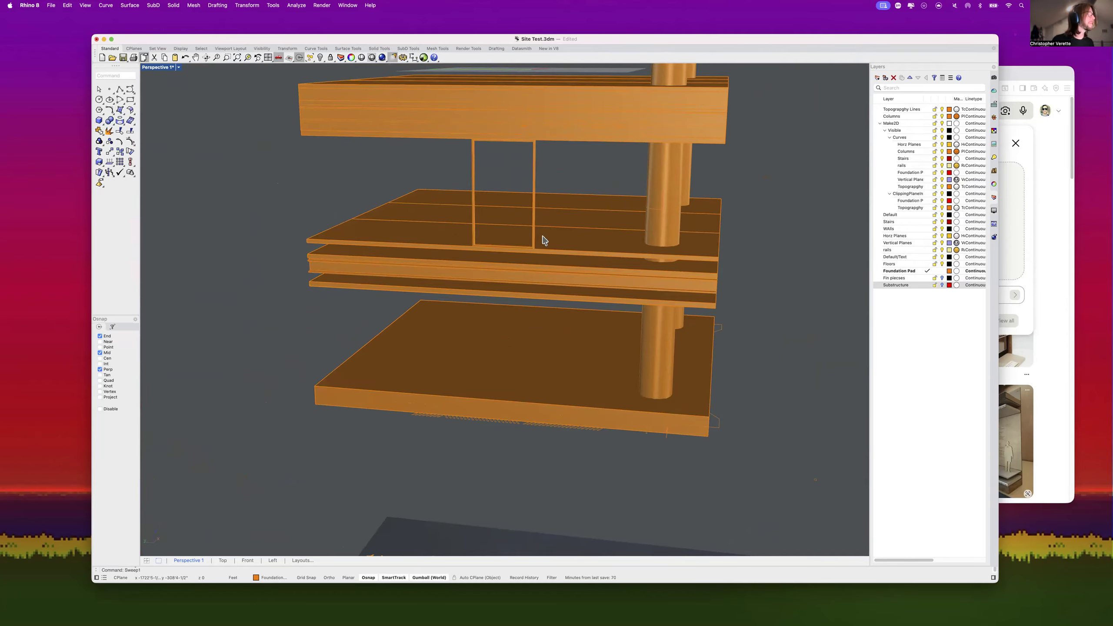
Step: Extrude the tall rectangle curve 0.125 ft as a solid to form a panel inside the frame
scroll(530, 182, up, 5)
click(531, 181)
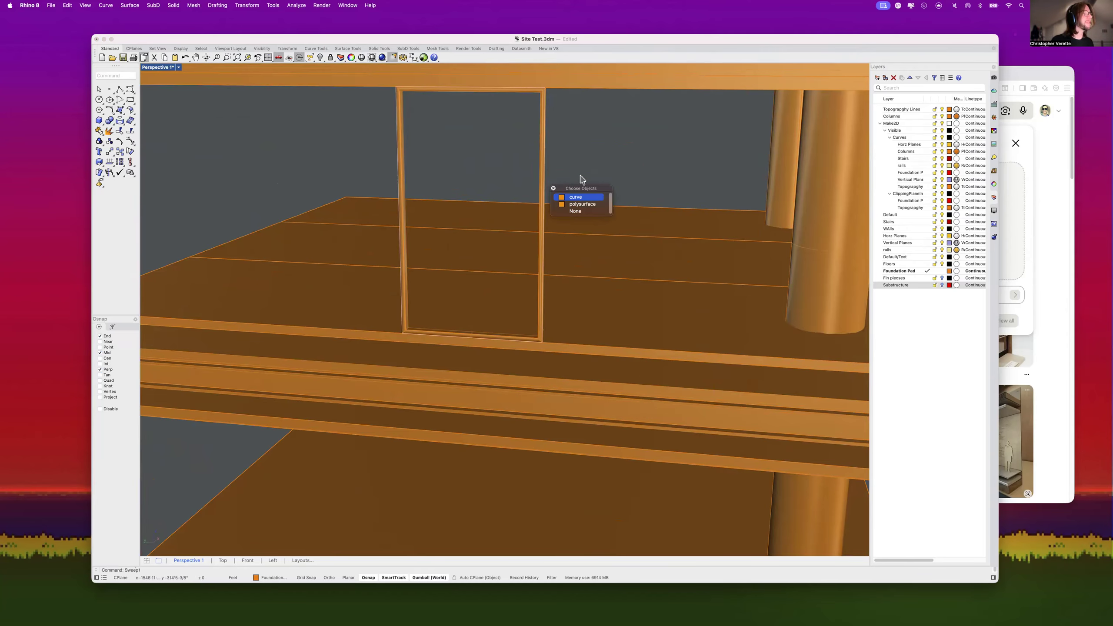
click(580, 196)
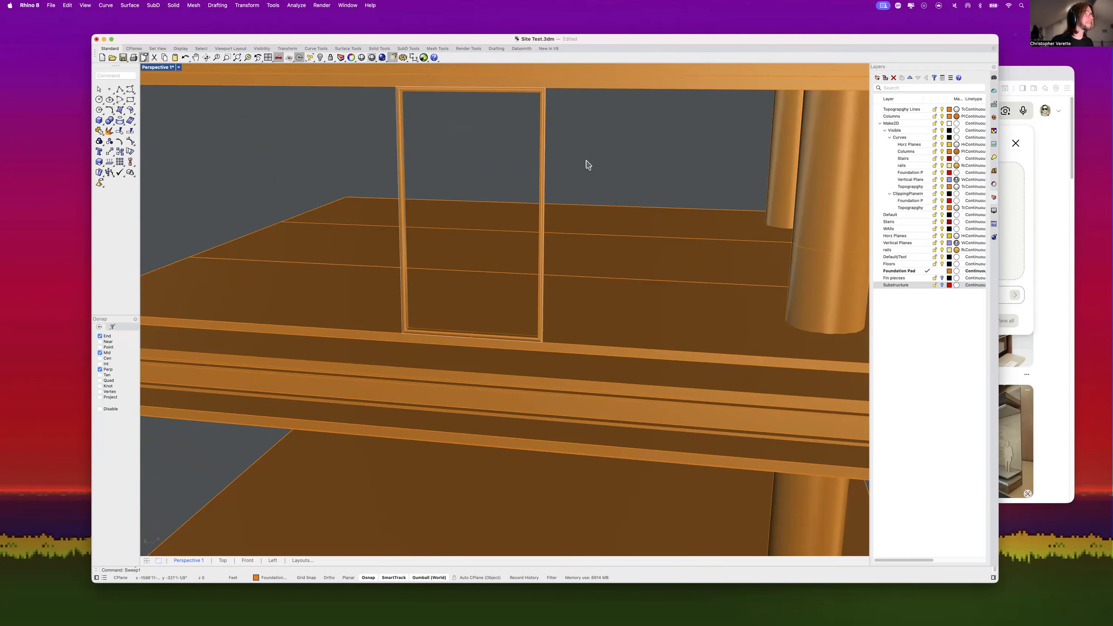
click(426, 338)
click(458, 354)
text(ExtrudeCrv)
key(Return)
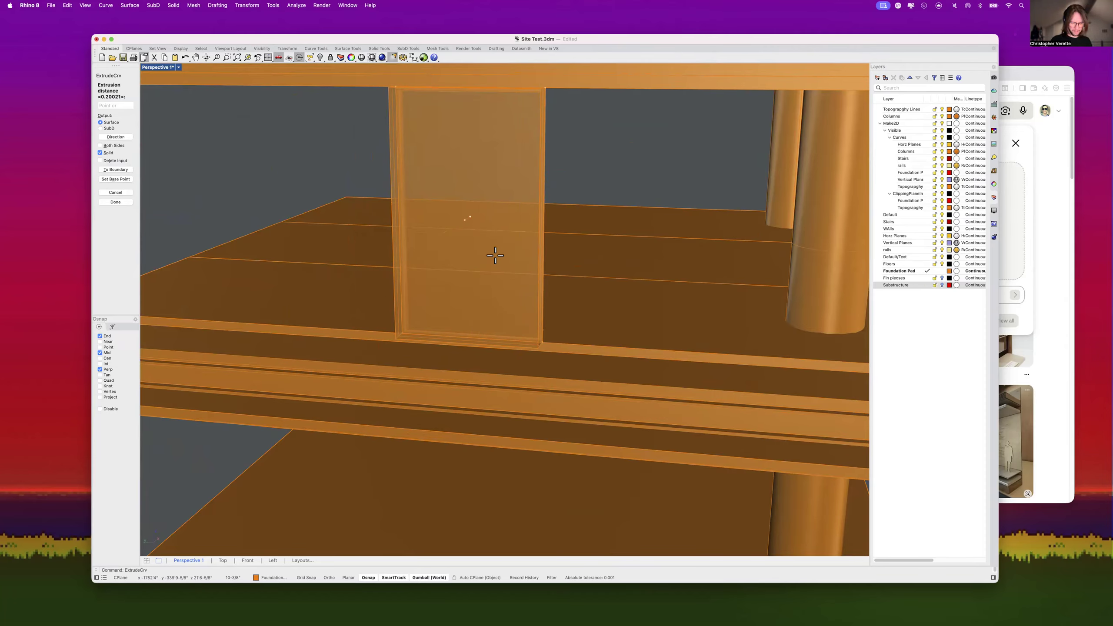
text(.125)
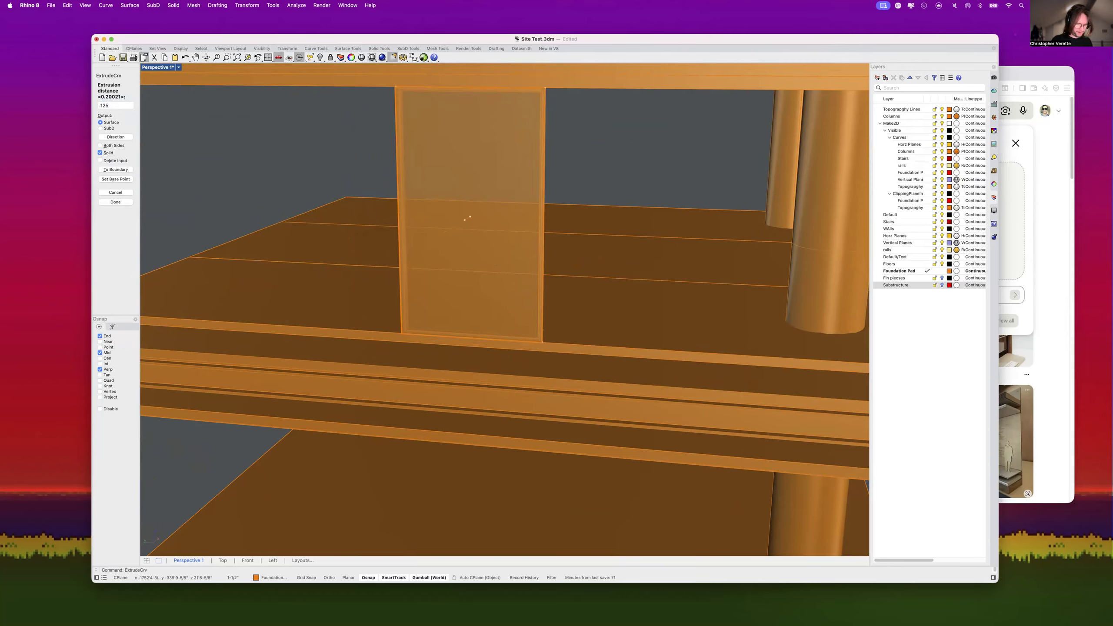
key(Return)
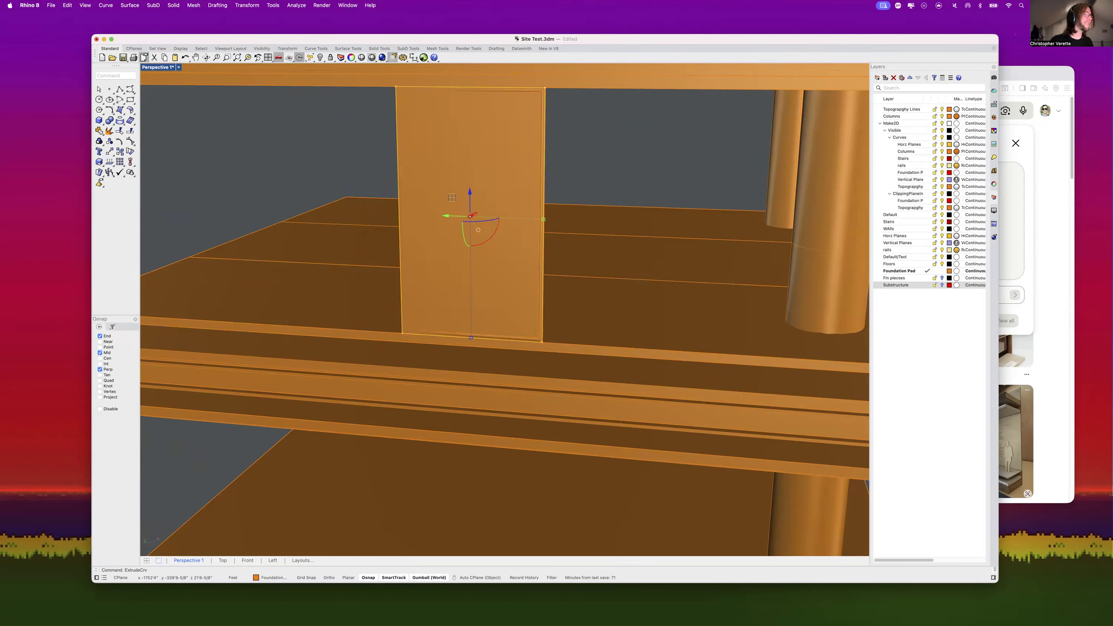
key(Escape)
Step: Shift the solid panel slightly through the depth of the swept frame, perpendicular to its face
scroll(485, 331, up, 3)
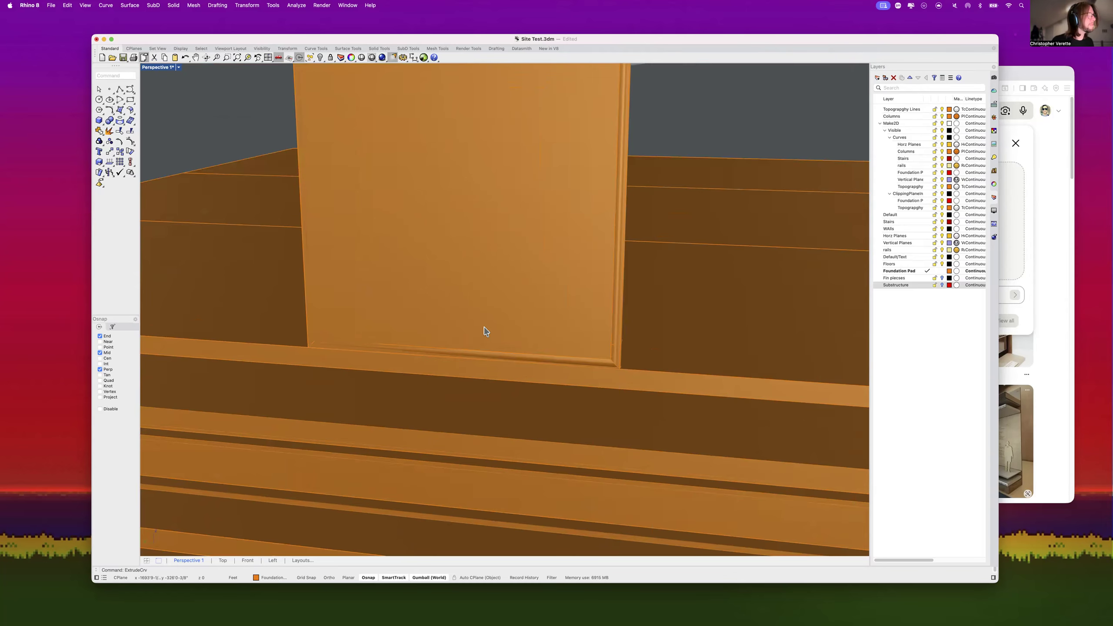
scroll(485, 332, up, 2)
click(469, 318)
scroll(469, 318, up, 2)
mouse_move(539, 376)
right_down()
mouse_move(477, 368)
mouse_move(530, 370)
right_up()
scroll(618, 385, down, 5)
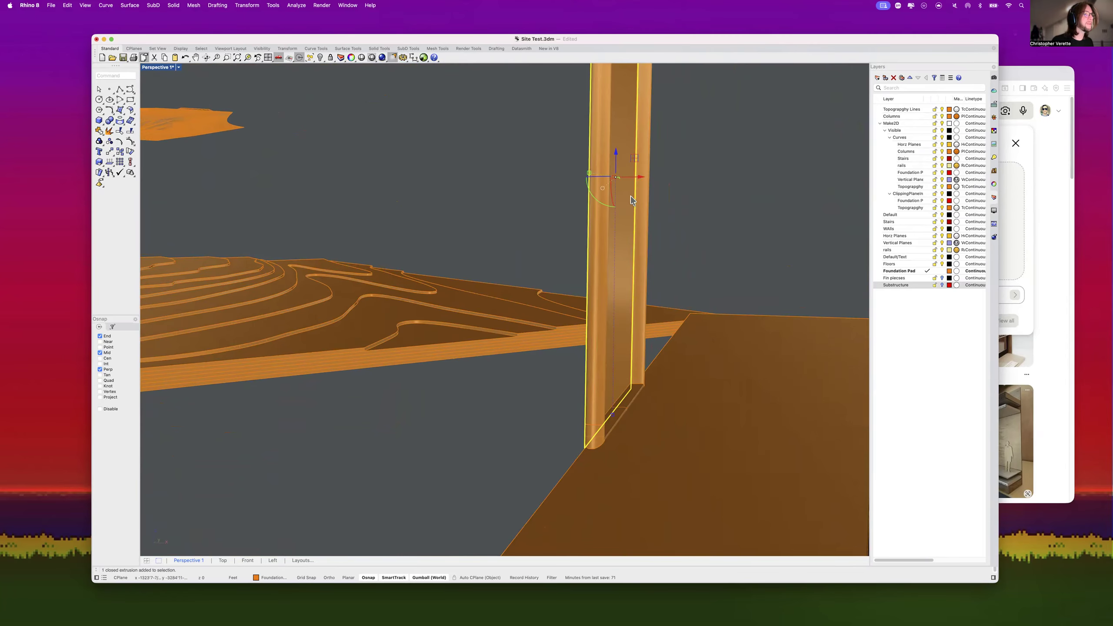
drag(641, 178, 649, 179)
click(757, 187)
right_drag(737, 230, 571, 306)
scroll(642, 265, down, 8)
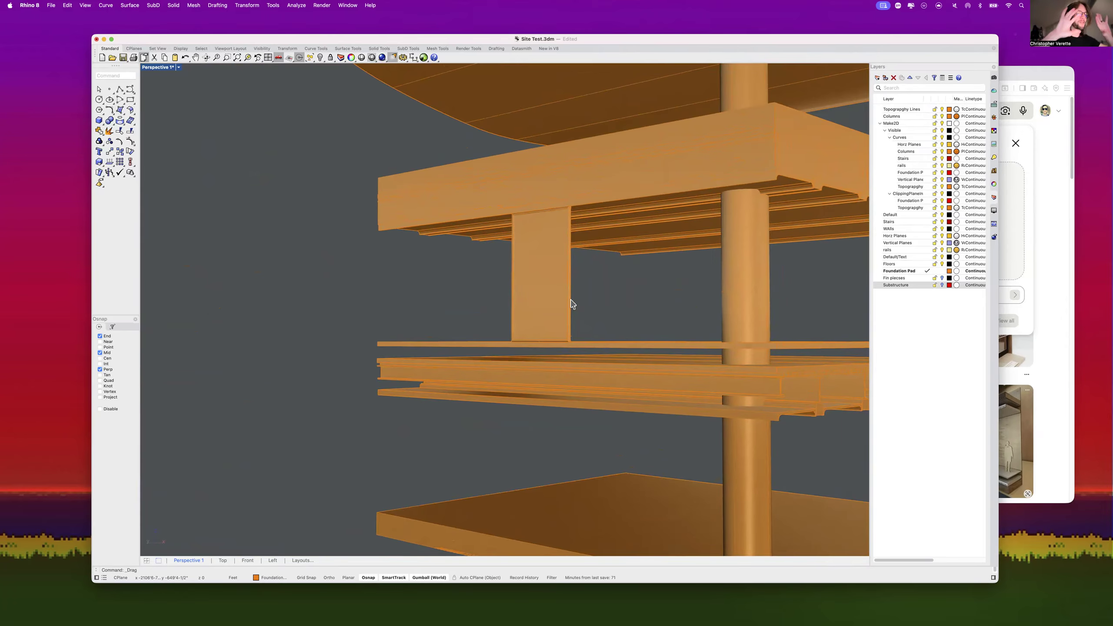
Step: Group the swept frame, the solid panel and the tall rectangle curve
drag(605, 305, 544, 293)
text(copy)
key(Return)
key(Escape)
key(Escape)
click(548, 297)
click(604, 295)
drag(622, 309, 535, 288)
text(group)
key(Return)
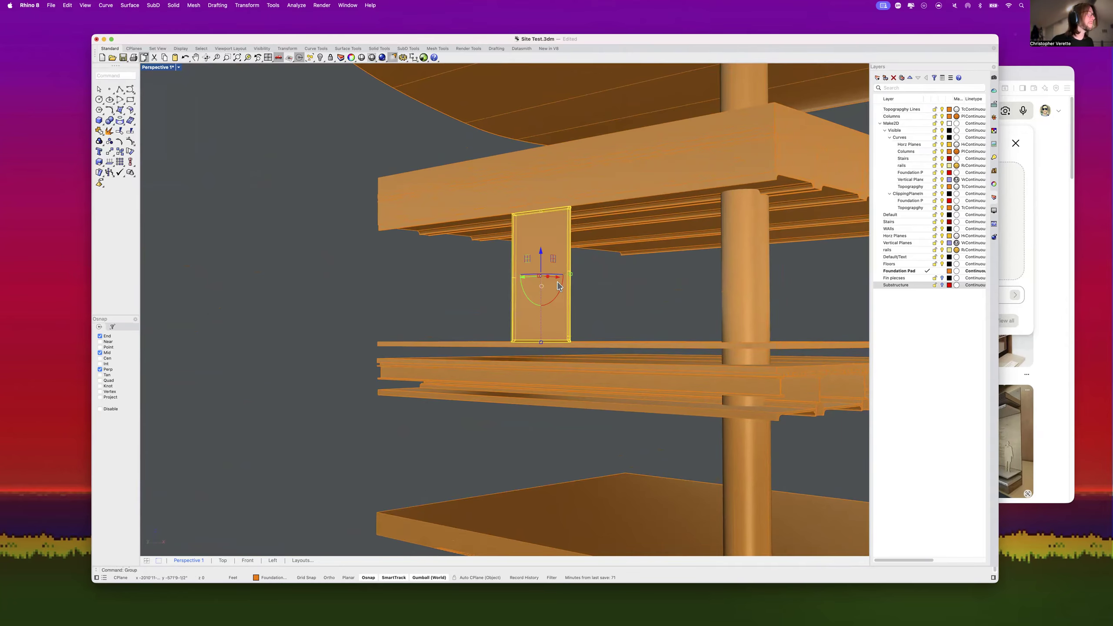
scroll(561, 224, up, 5)
shift+right_drag(574, 247, 576, 247)
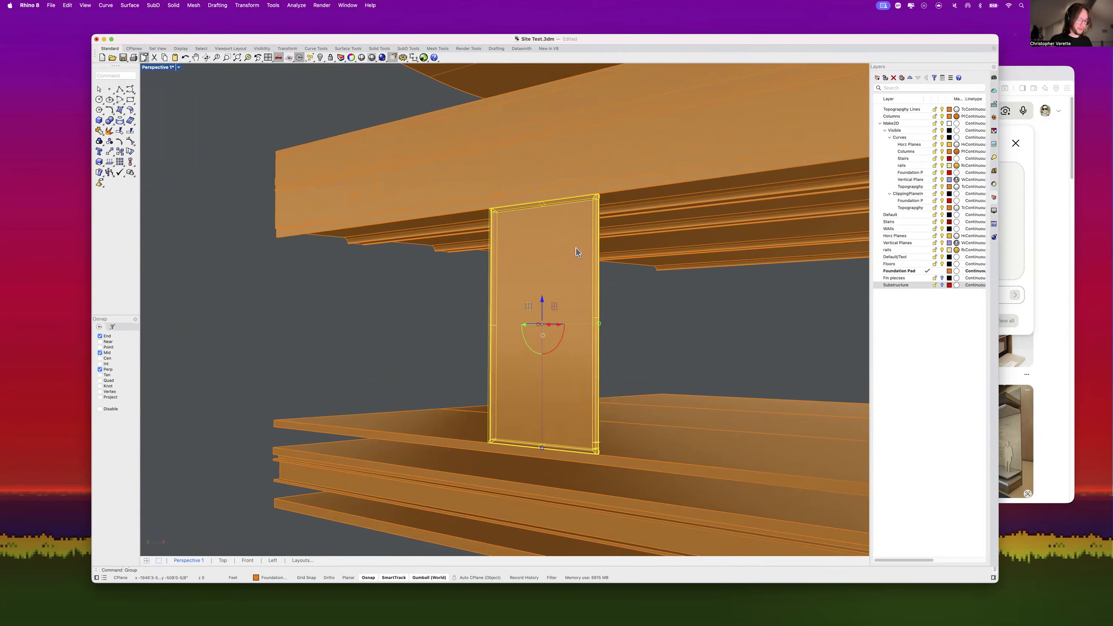
text(copy)
key(Return)
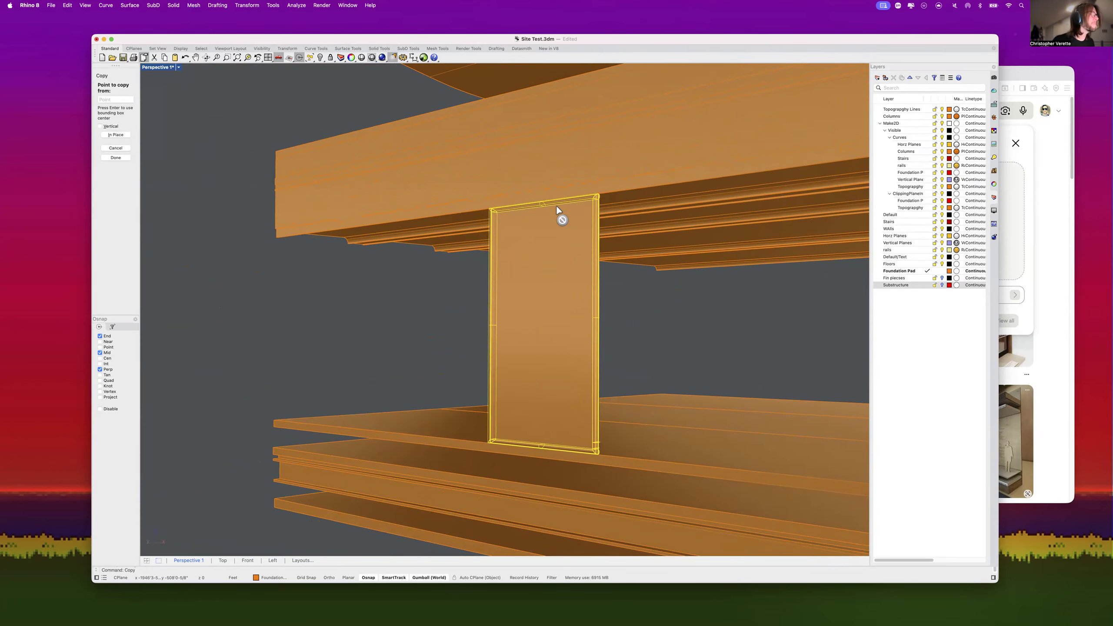
scroll(490, 210, up, 8)
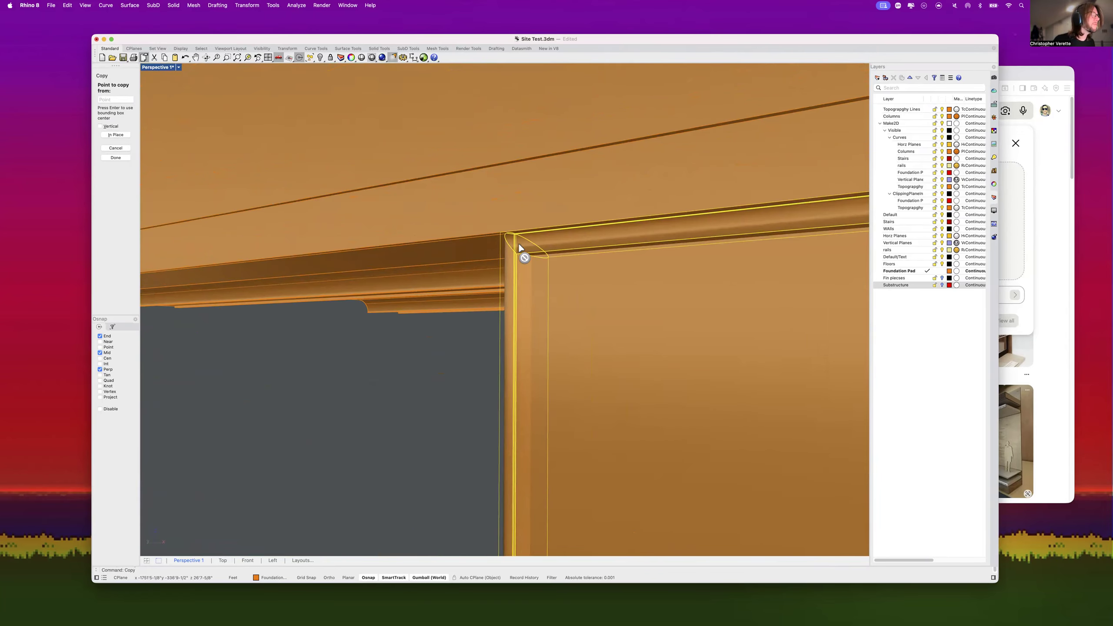
scroll(517, 243, up, 5)
mouse_move(529, 272)
shift+right_down()
mouse_move(416, 256)
mouse_move(341, 264)
shift+right_up()
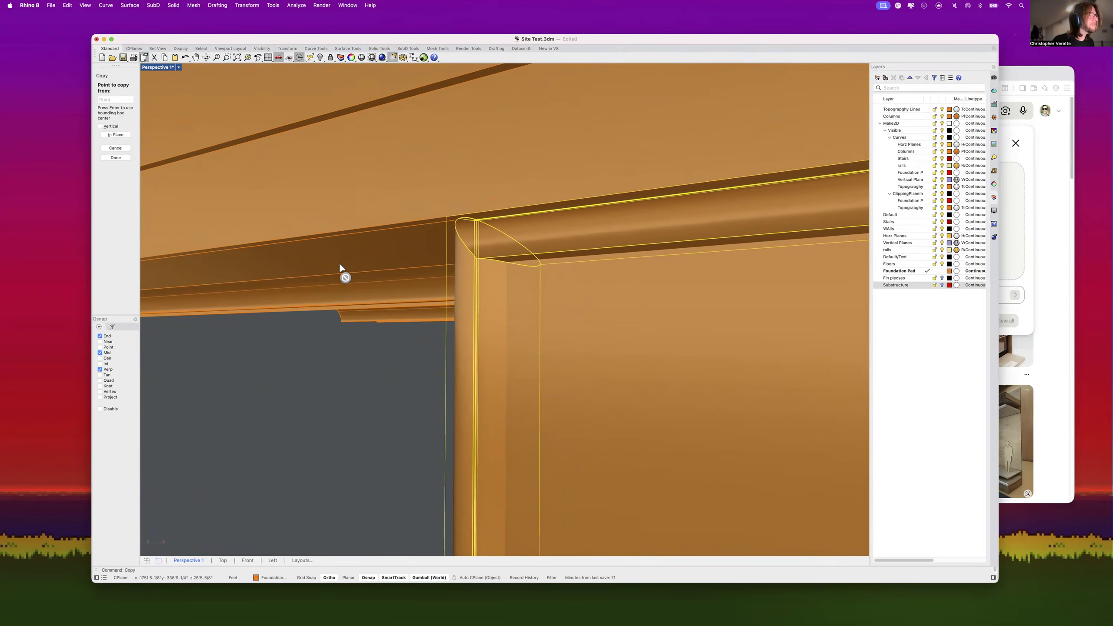
key(Escape)
key(Escape)
Step: Undo the grouping and the panel's gumball move
scroll(501, 287, down, 3)
click(486, 282)
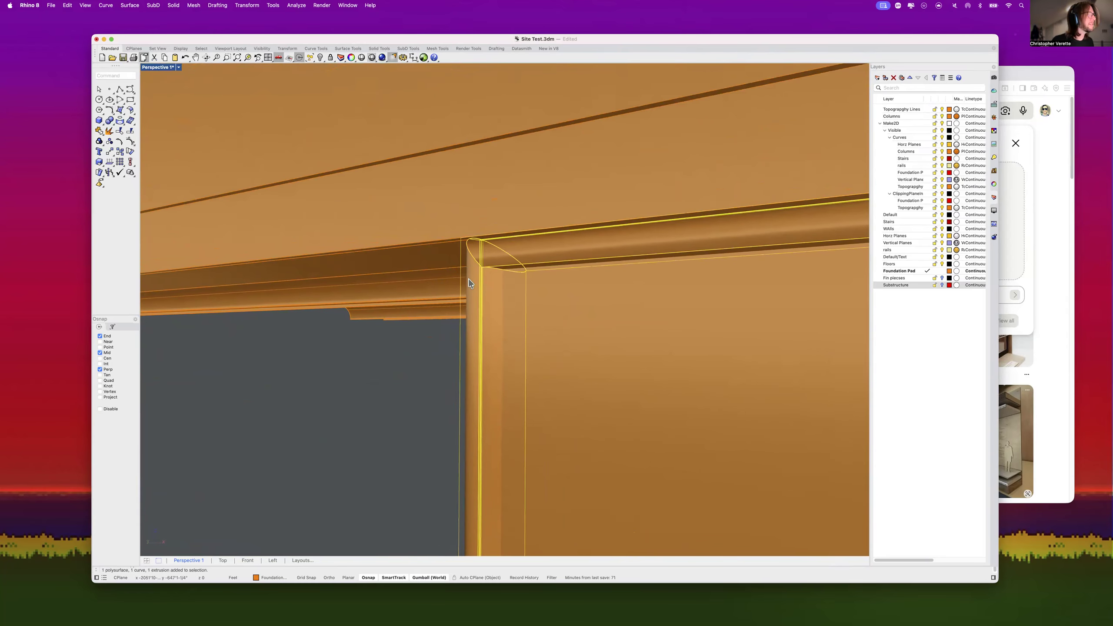
right_drag(499, 282, 439, 228)
key(super+z)
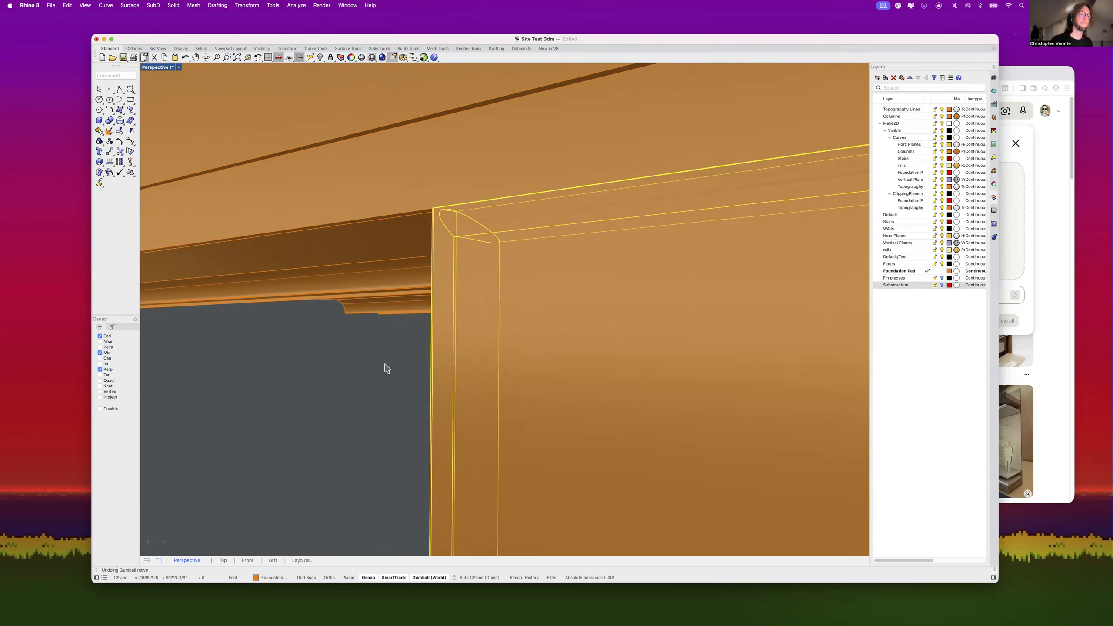
key(super+z)
Step: Try to reposition the solid panel slightly within the frame's depth and check it at the upper floor's edge
click(403, 369)
scroll(403, 369, down, 2)
scroll(448, 305, down, 3)
click(454, 309)
scroll(455, 311, down, 5)
right_drag(461, 270, 439, 300)
scroll(537, 385, up, 5)
drag(481, 340, 496, 340)
click(600, 289)
right_drag(566, 319, 622, 405)
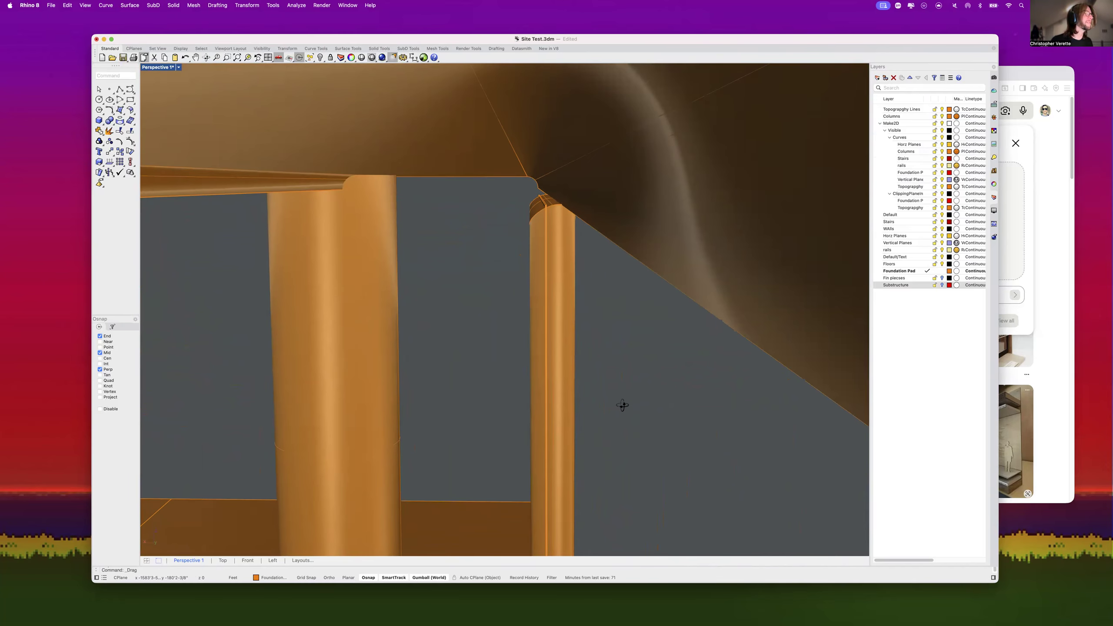
Step: Undo the panel extrusion and the one-rail sweep of the frame
key(super+z)
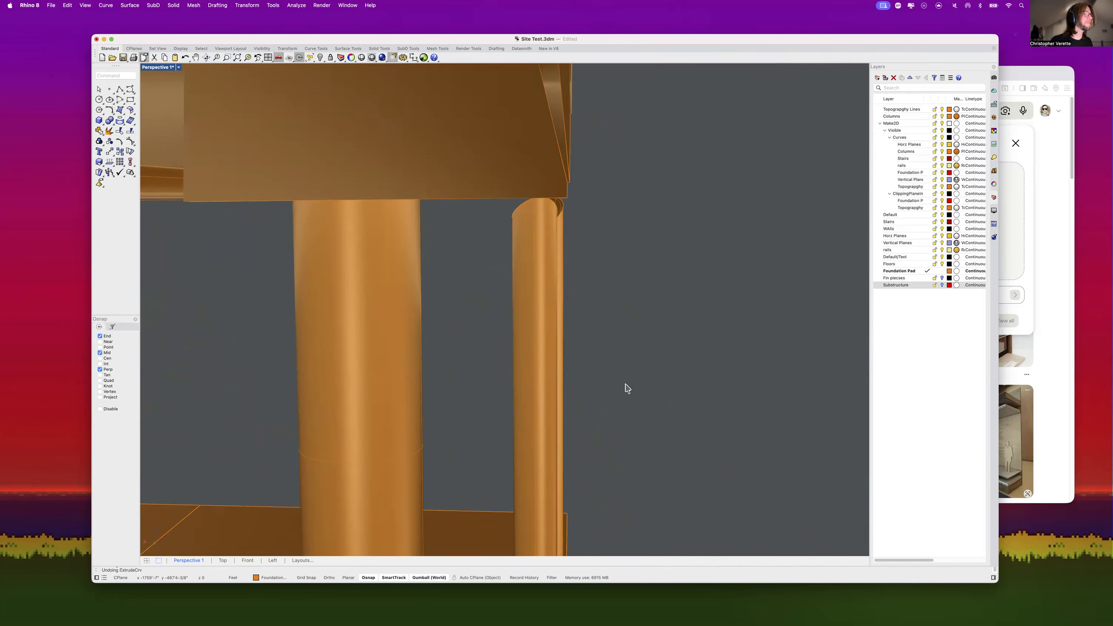
key(super+z)
right_drag(623, 368, 532, 325)
scroll(601, 497, up, 8)
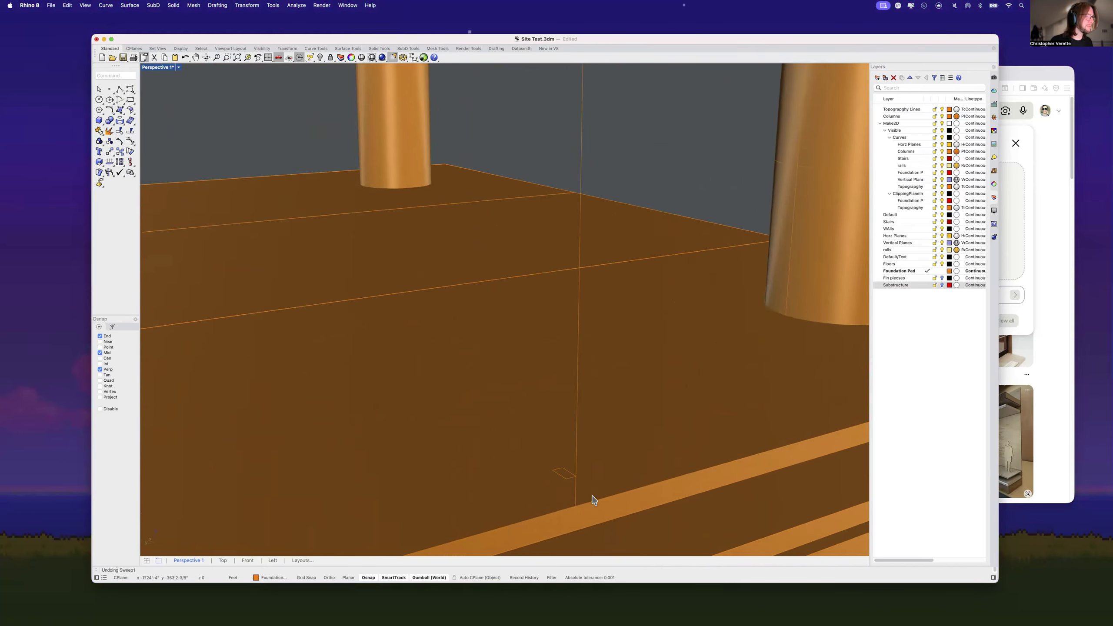
Step: Sweep the small profile along the tall rectangle as a single rail, rebuilding the cross sections with 5 control points
scroll(557, 477, down, 8)
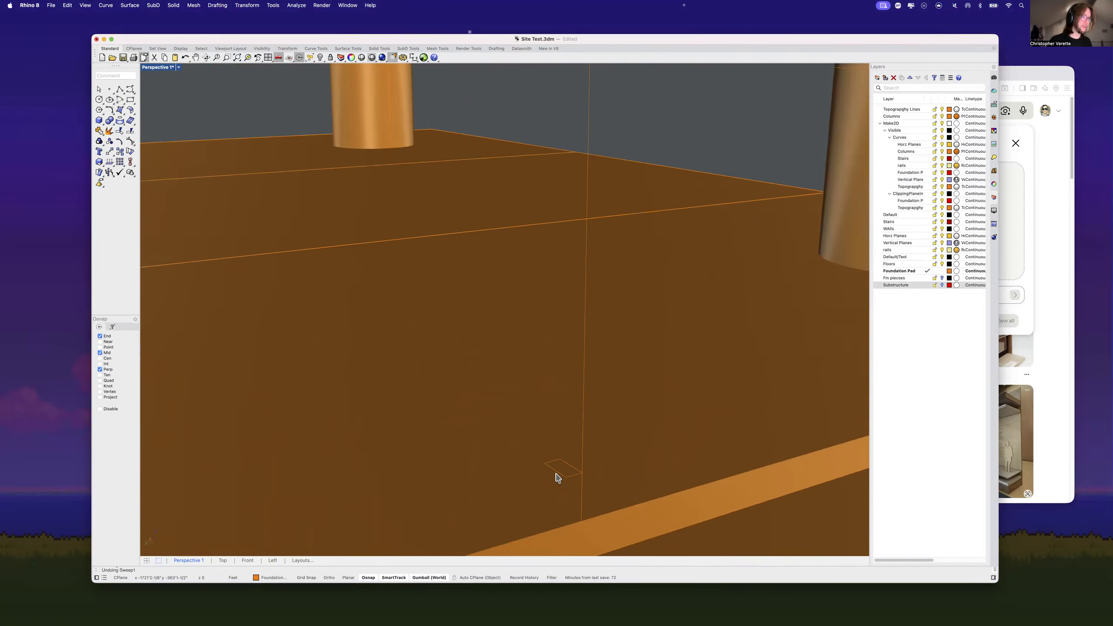
text(sweep1)
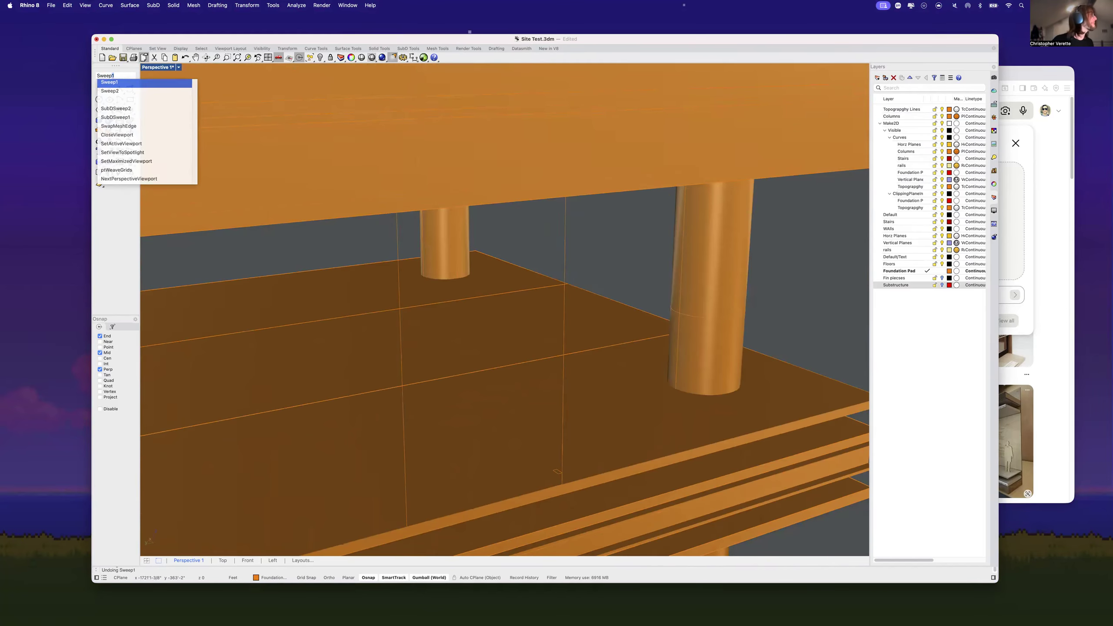
key(Return)
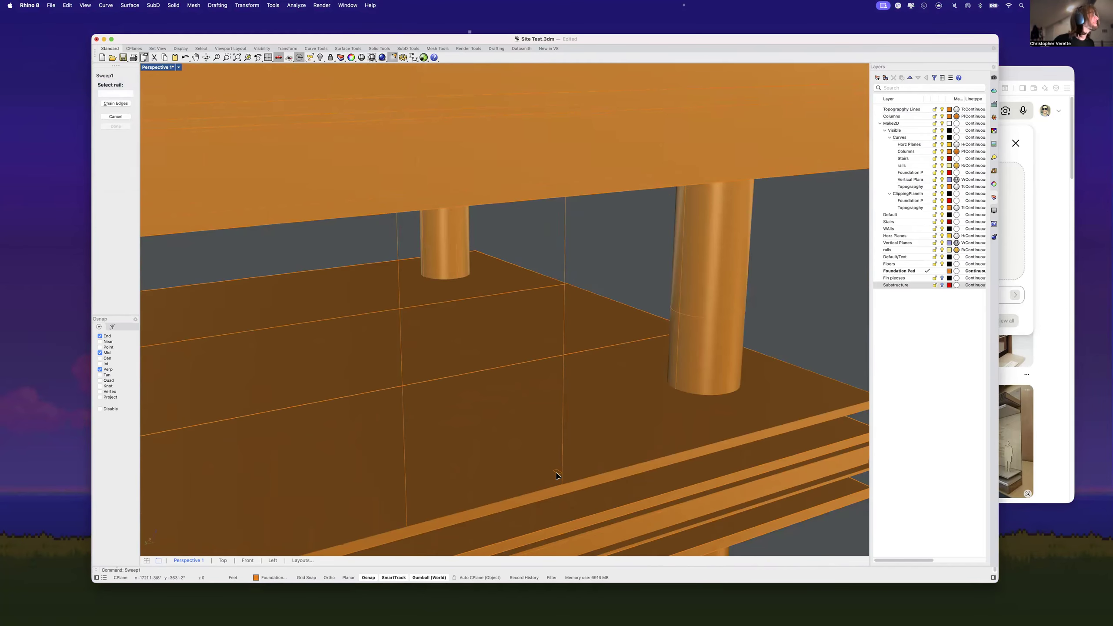
click(563, 367)
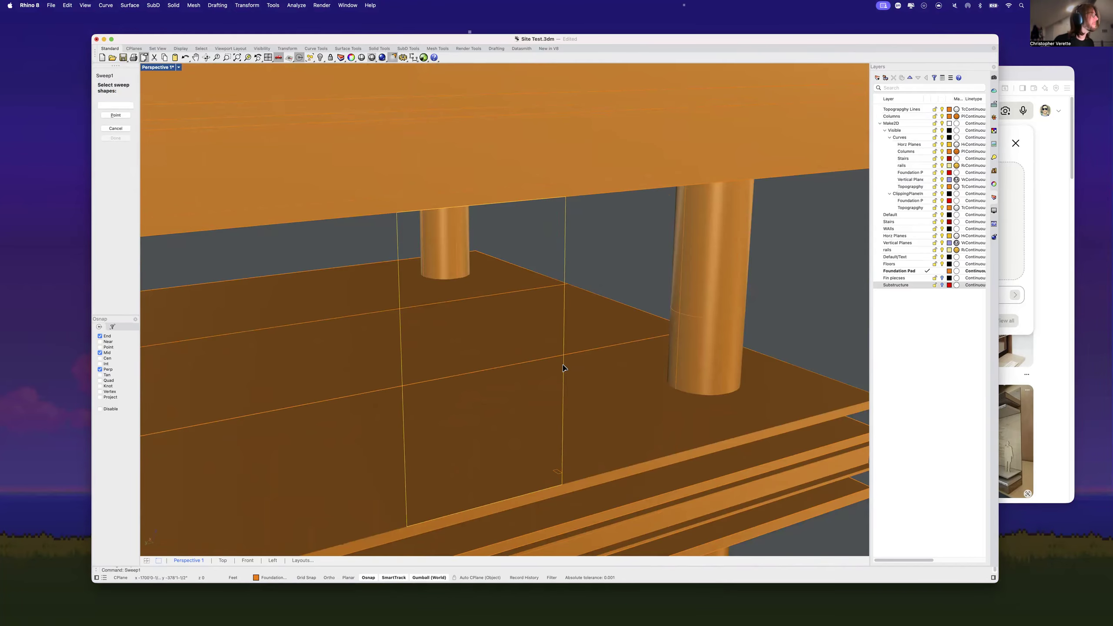
click(555, 473)
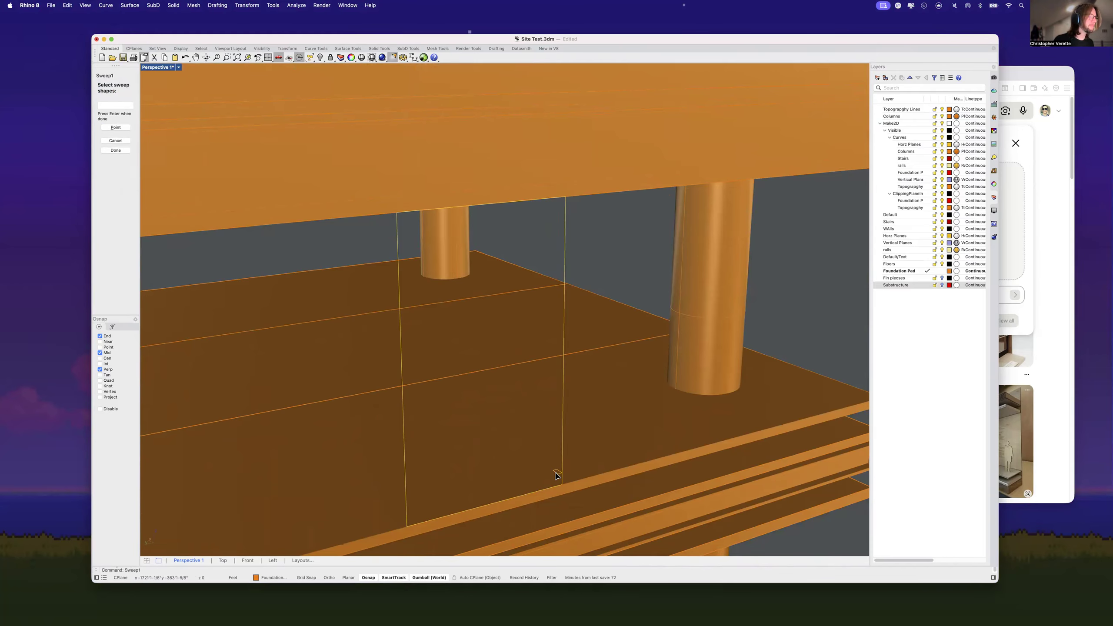
key(Return)
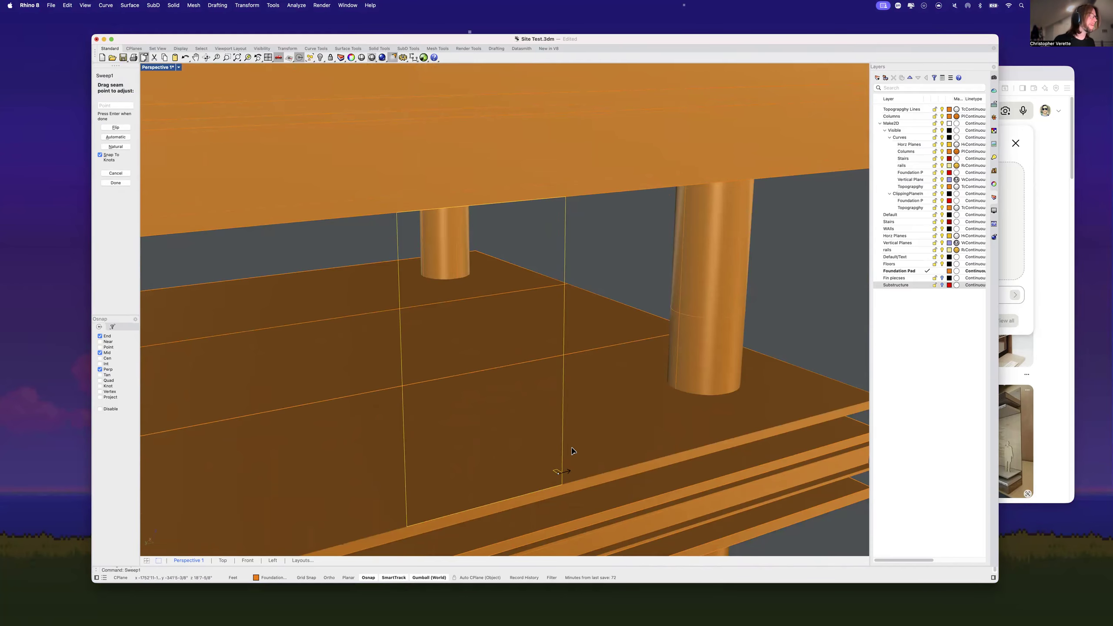
key(Return)
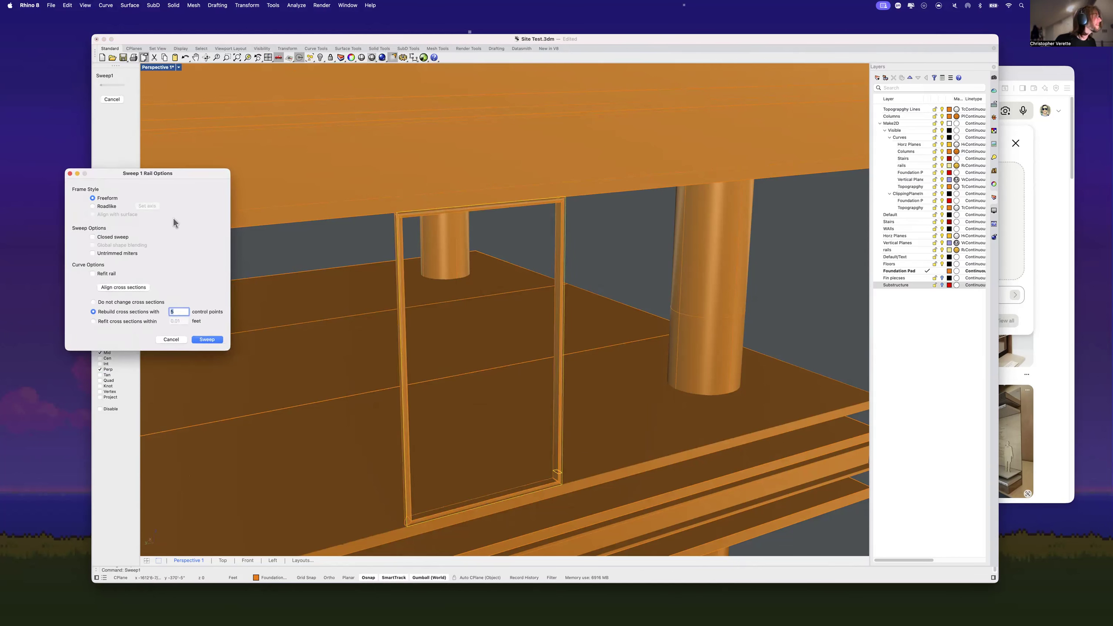
click(207, 340)
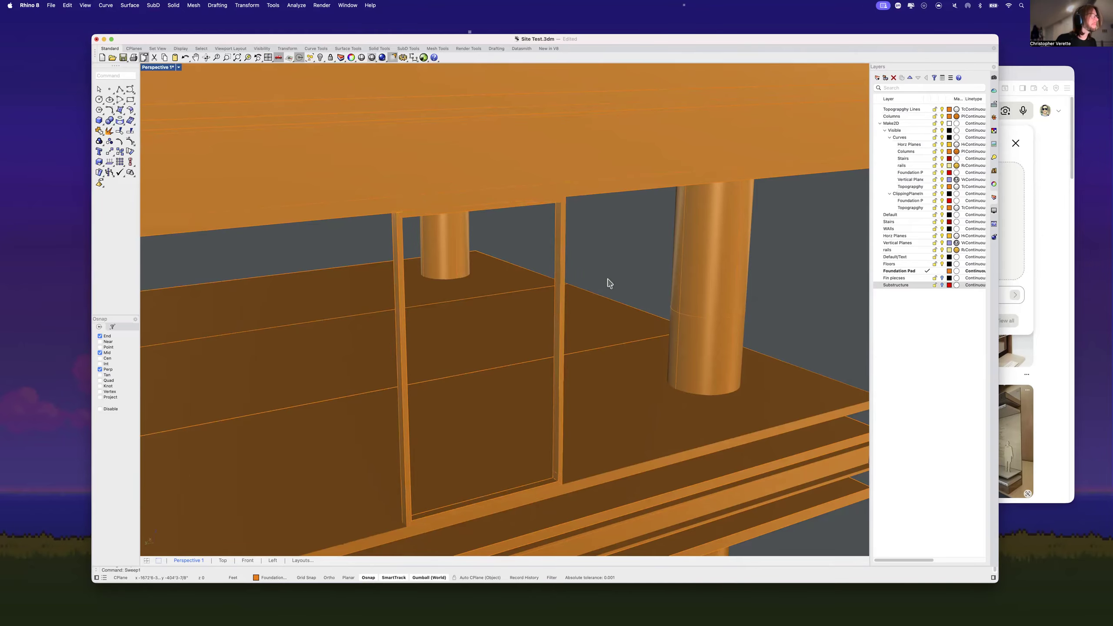
click(566, 244)
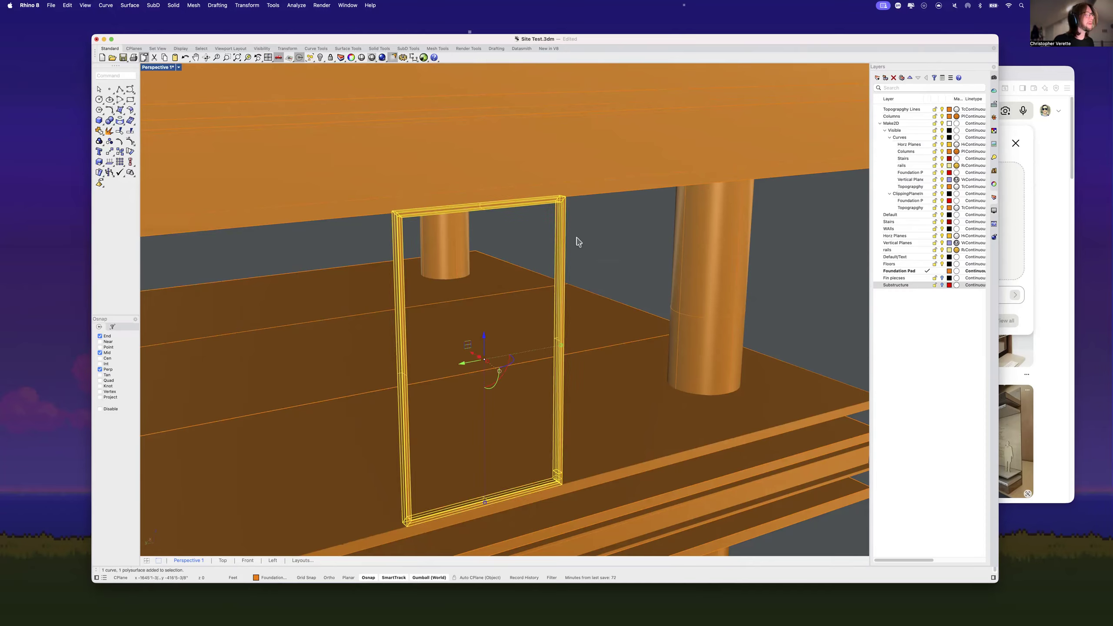
text(cop)
key(Return)
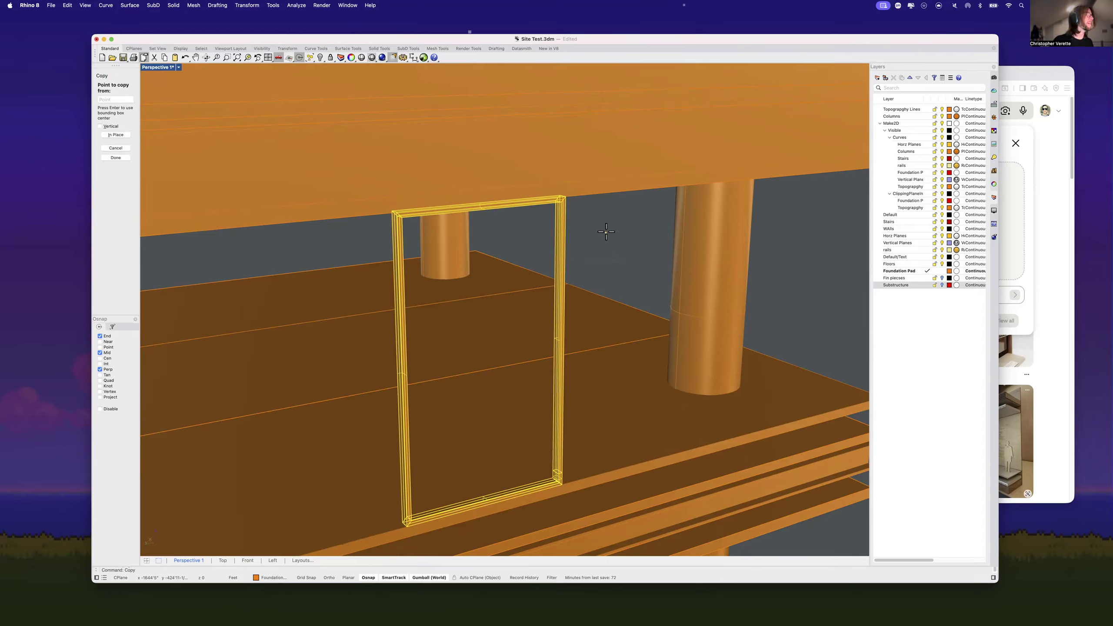
key(Escape)
key(Escape)
click(558, 242)
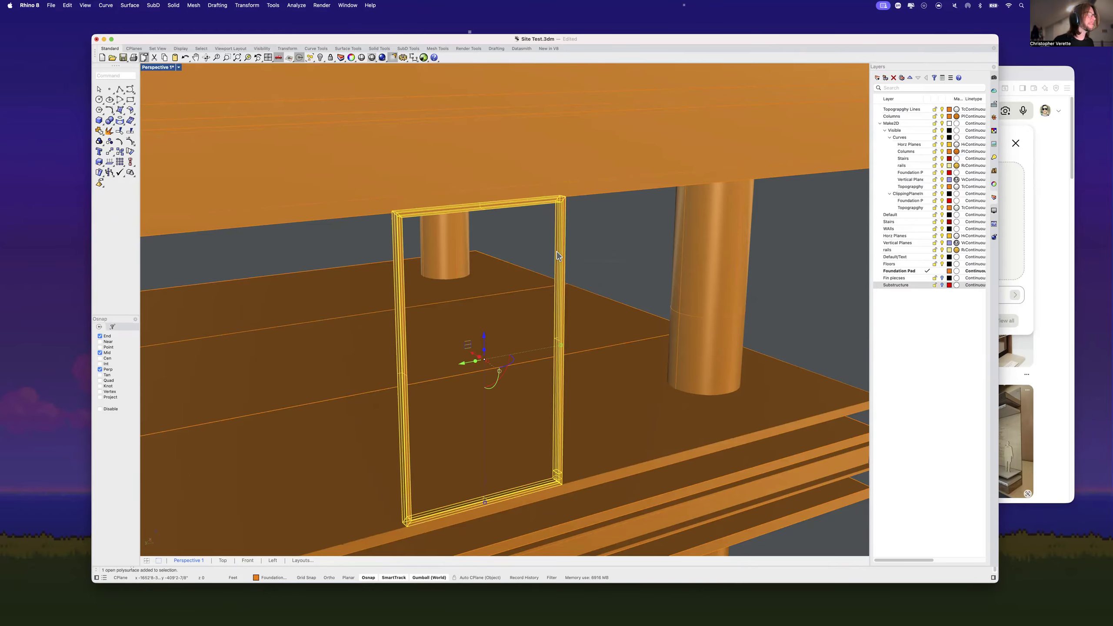
click(601, 257)
click(557, 250)
click(600, 250)
click(558, 288)
click(649, 259)
Step: Extrude the tall rectangle curve inside the swept frame into a solid panel by the default distance of 0.010417 feet
shift+right_drag(610, 269, 660, 222)
click(593, 430)
click(613, 440)
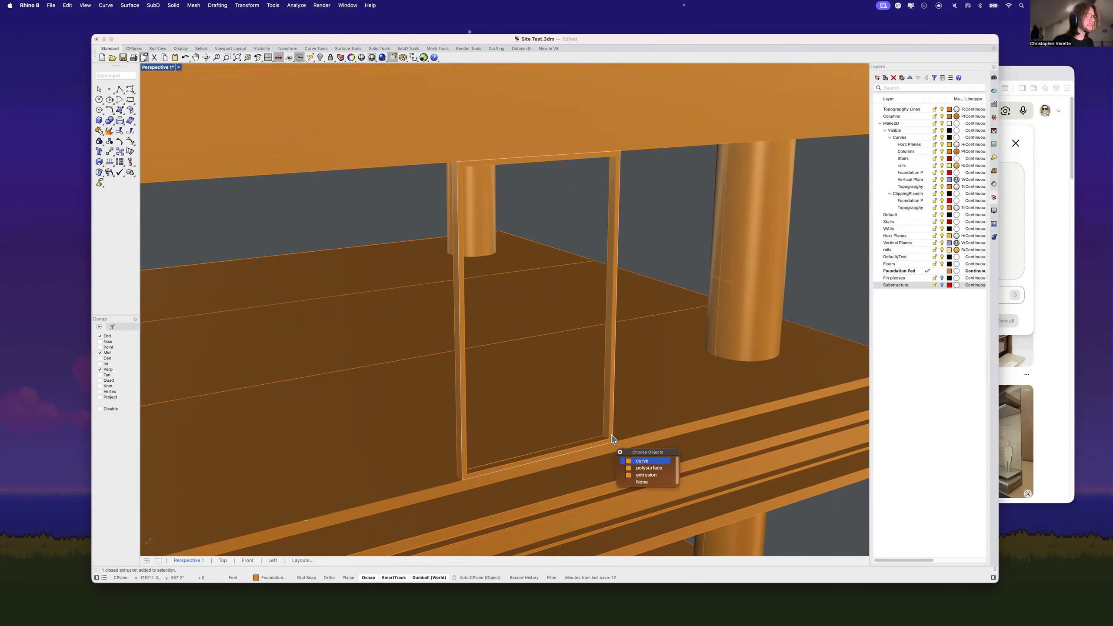
click(641, 461)
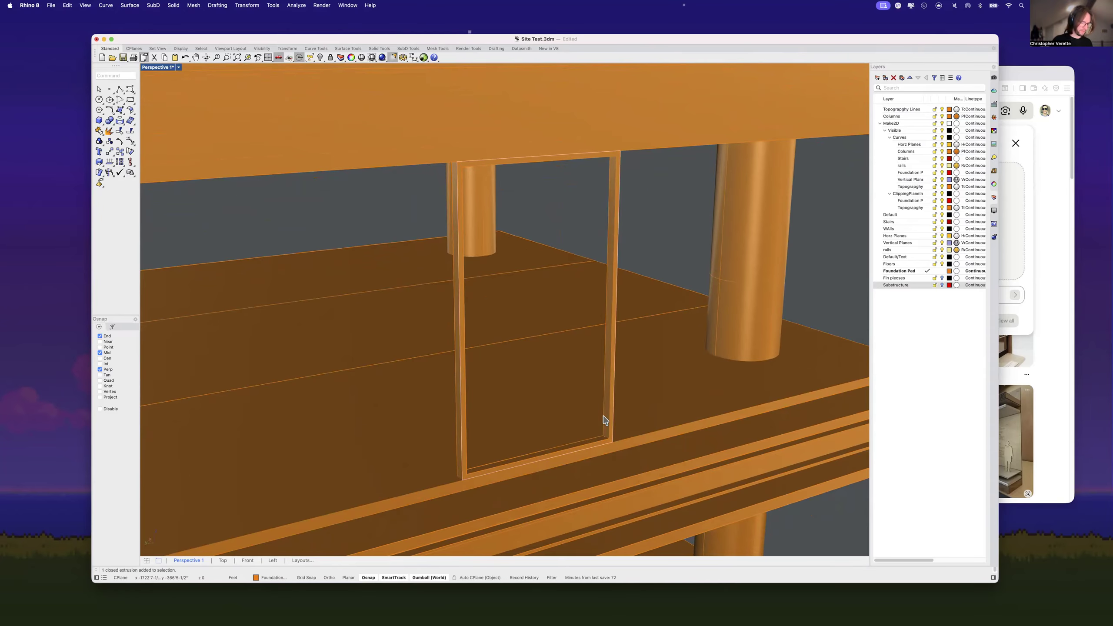
text(extrud)
key(Return)
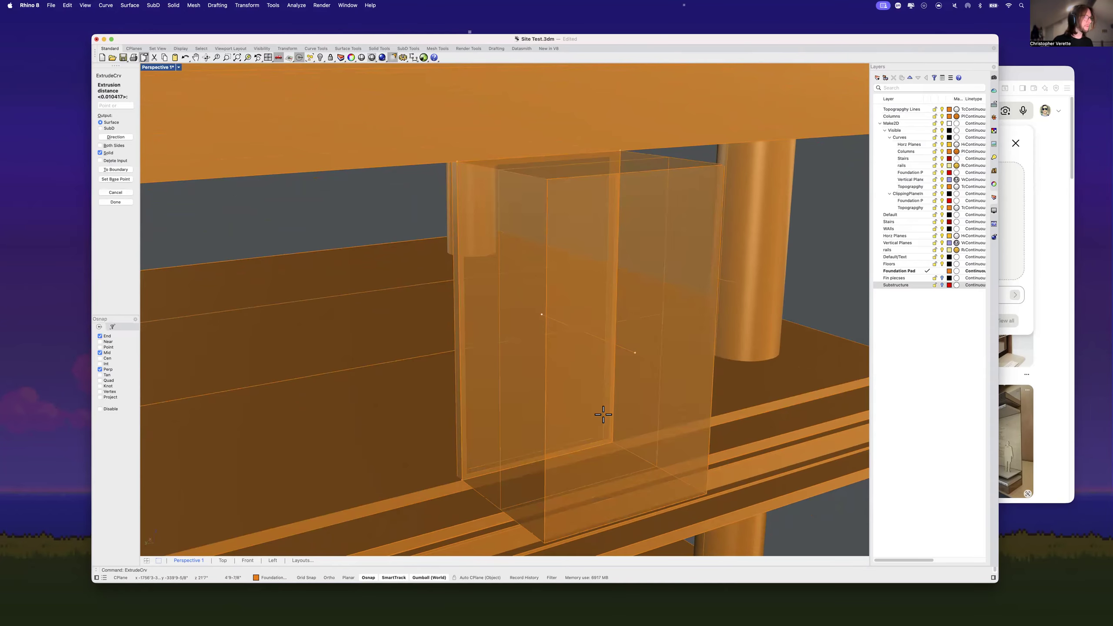
key(Return)
Step: Shift the thin solid panel slightly inward within the frame's depth
drag(528, 309, 525, 308)
click(651, 254)
right_drag(655, 295, 624, 310)
click(454, 298)
click(486, 318)
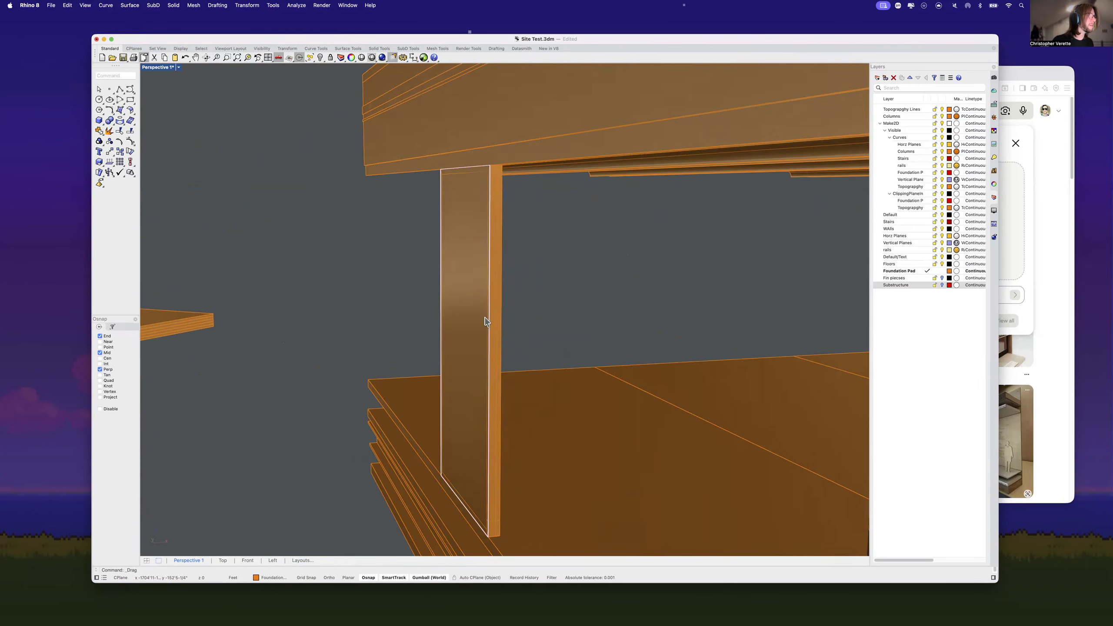
scroll(563, 309, down, 15)
scroll(559, 311, up, 8)
scroll(565, 321, up, 4)
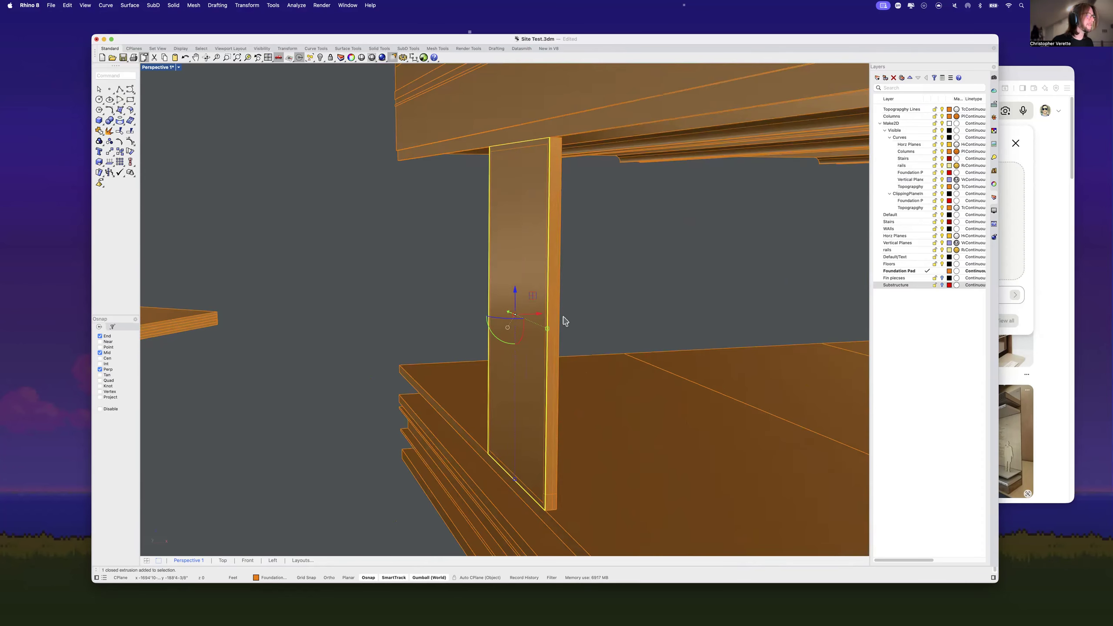
drag(542, 316, 550, 315)
click(622, 280)
Step: Copy the framed panel by its upper inner corner and place the first copy directly beside the original along the floor edge
click(518, 266)
right_drag(518, 266, 555, 275)
text(copy)
key(Return)
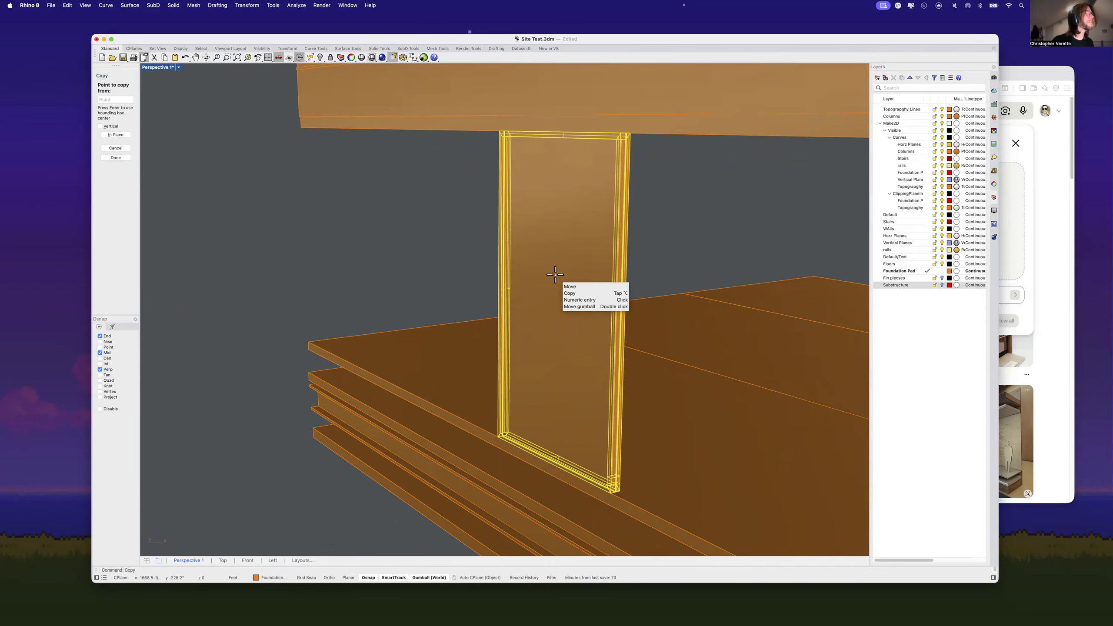
scroll(622, 127, up, 5)
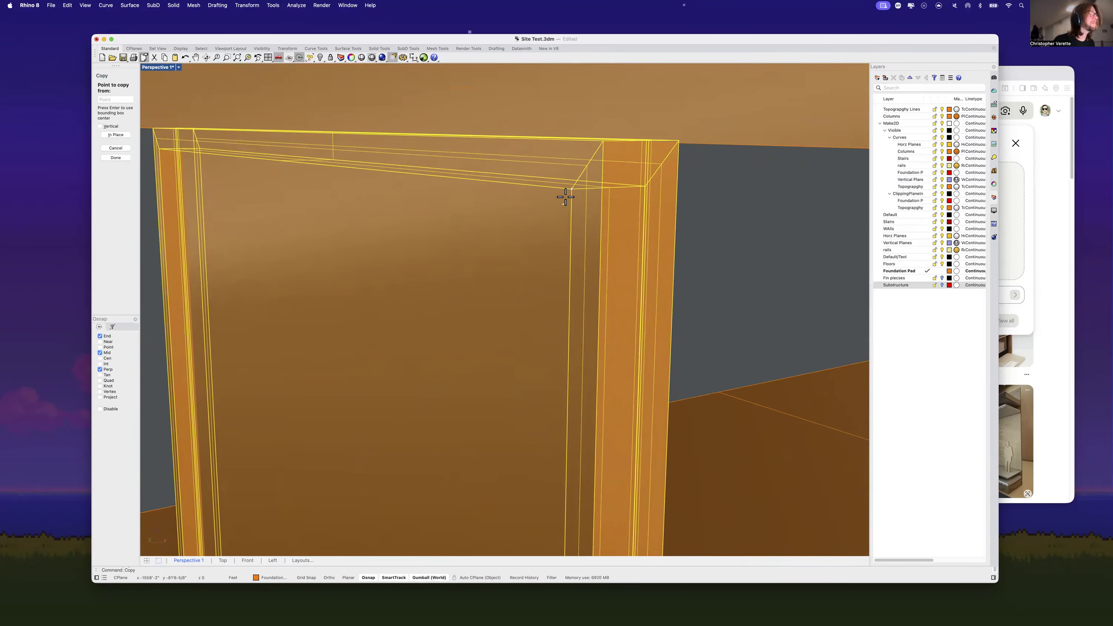
click(571, 191)
shift+right_drag(485, 270, 666, 308)
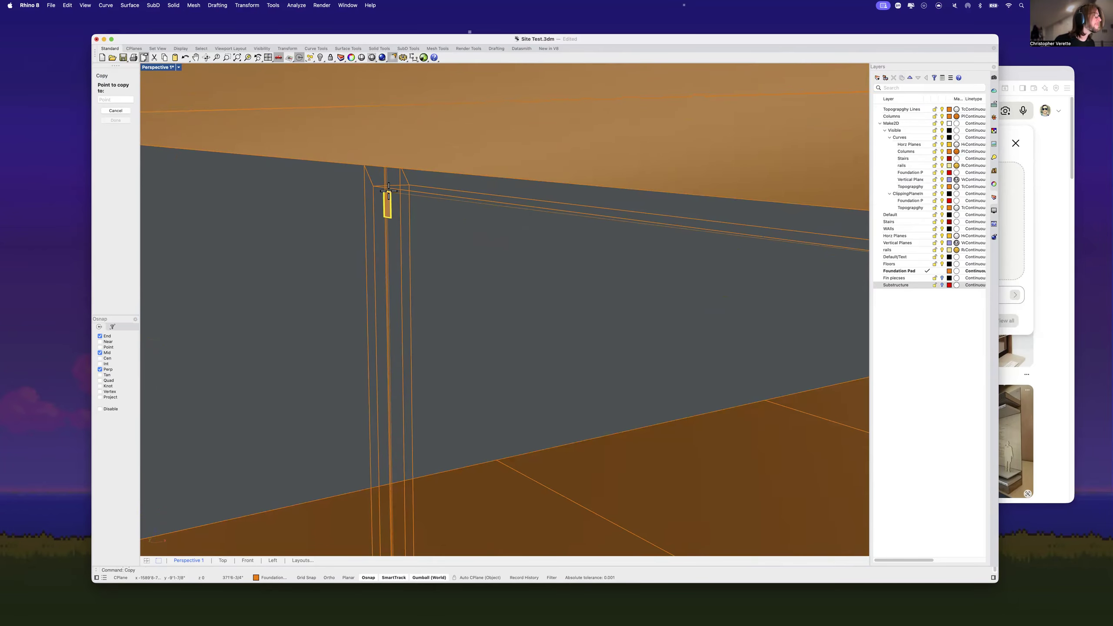
click(373, 186)
Step: Place two more copies of the framed panel side by side to make a row of four bays
shift+right_drag(359, 280, 684, 307)
scroll(375, 186, up, 4)
click(406, 166)
scroll(321, 229, down, 5)
shift+right_drag(351, 244, 606, 259)
scroll(411, 186, up, 4)
click(403, 188)
key(Return)
scroll(403, 187, down, 6)
click(489, 263)
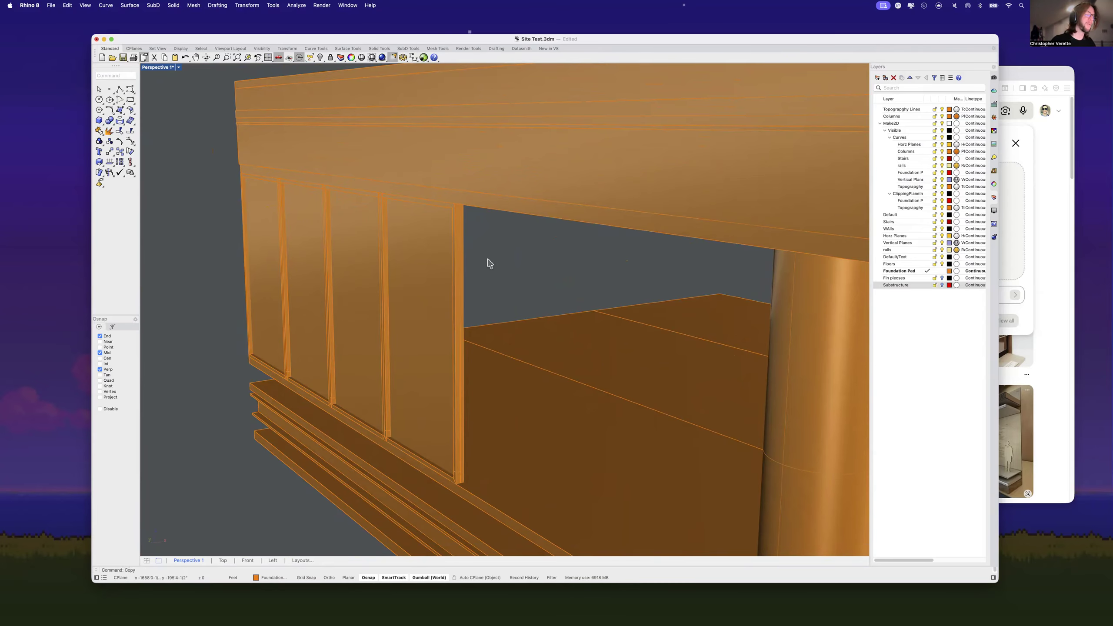
click(460, 262)
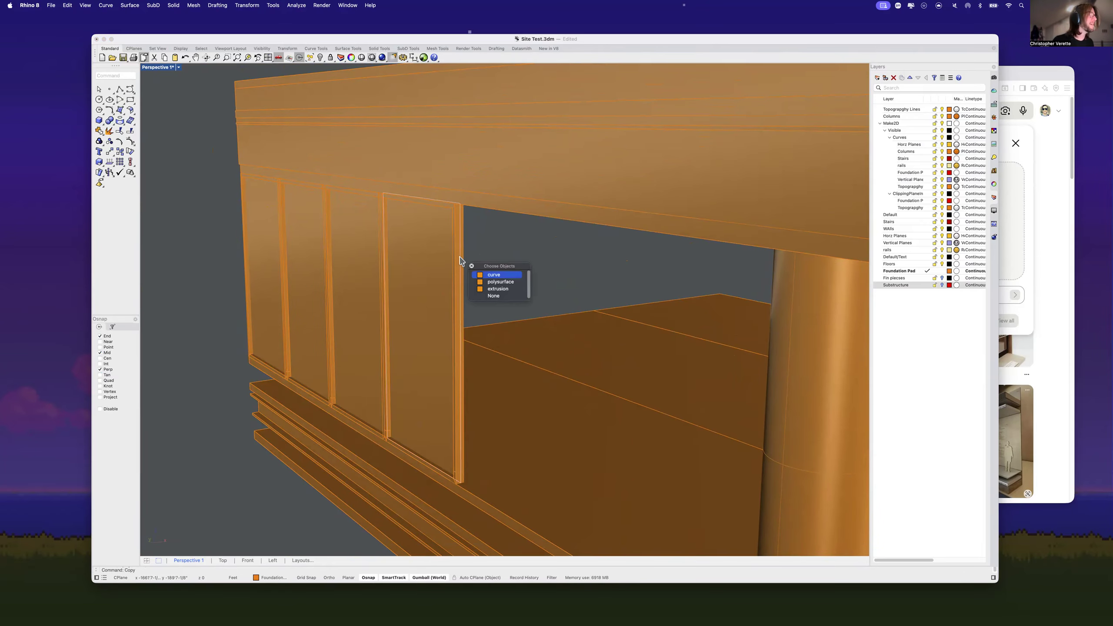
click(492, 281)
click(331, 193)
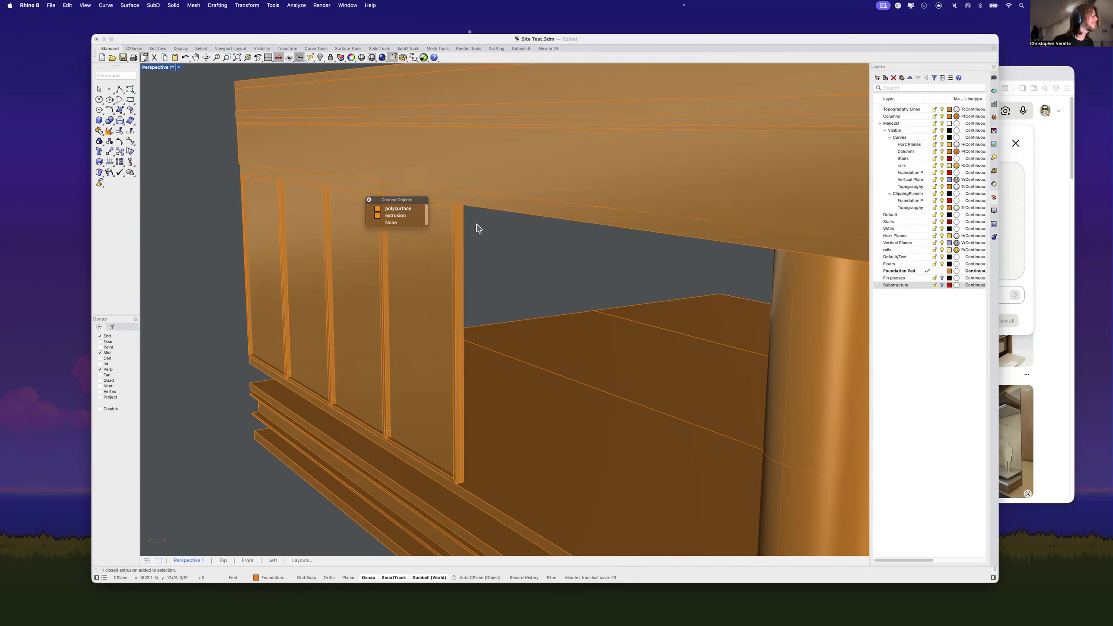
click(494, 227)
click(247, 225)
click(524, 253)
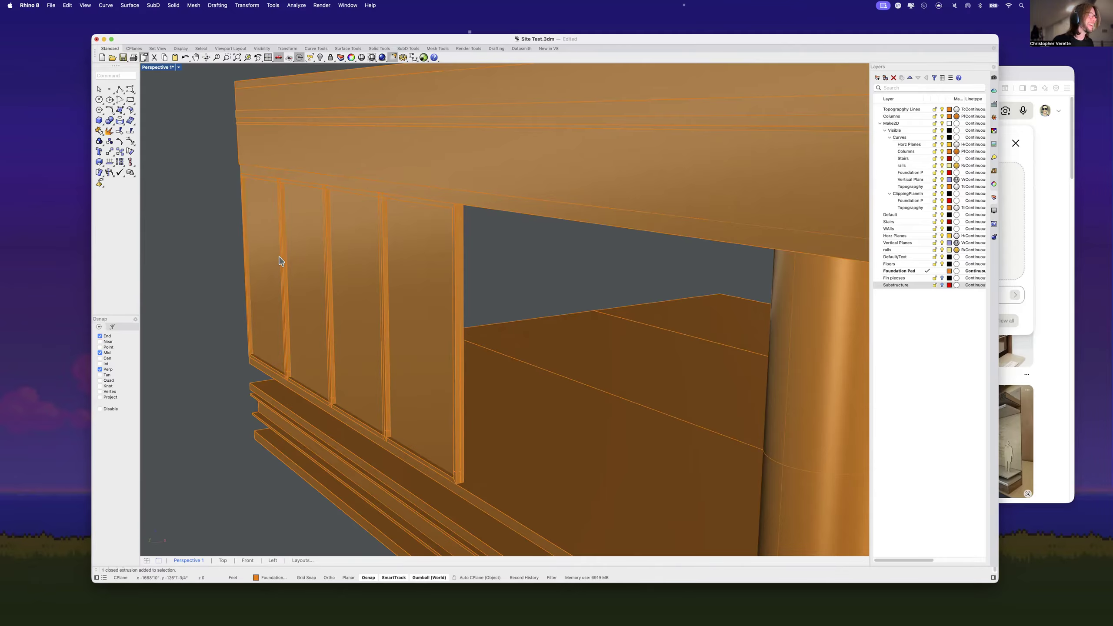
Step: Copy all four framed bays together by their upper end corner and place the copy adjoining the original row
right_drag(507, 290, 504, 227)
drag(504, 227, 203, 196)
scroll(259, 193, down, 10)
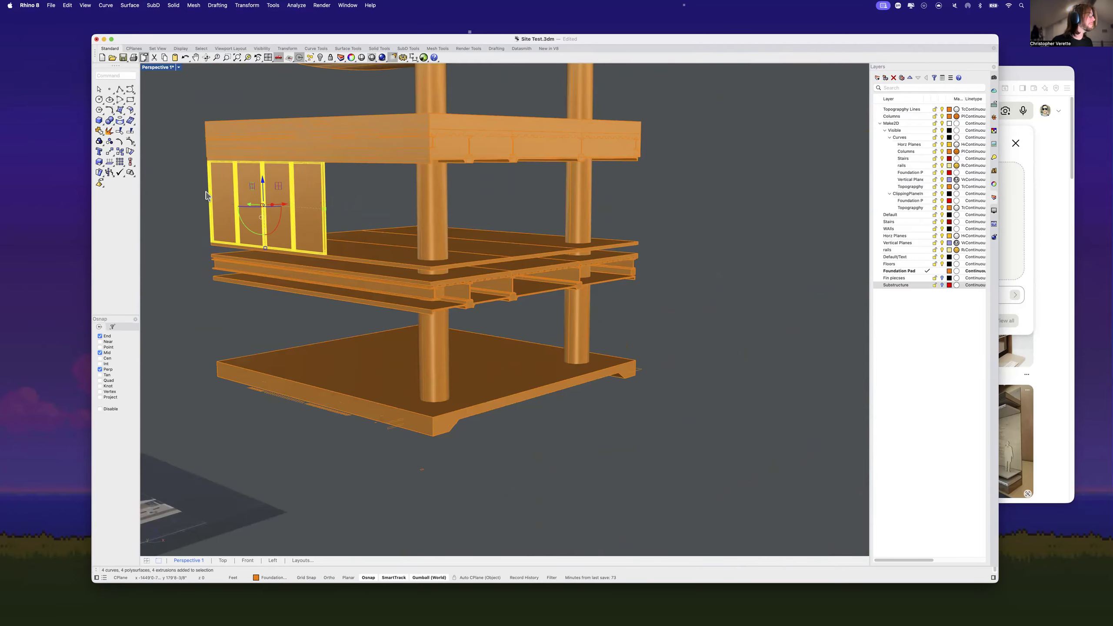
scroll(197, 199, up, 8)
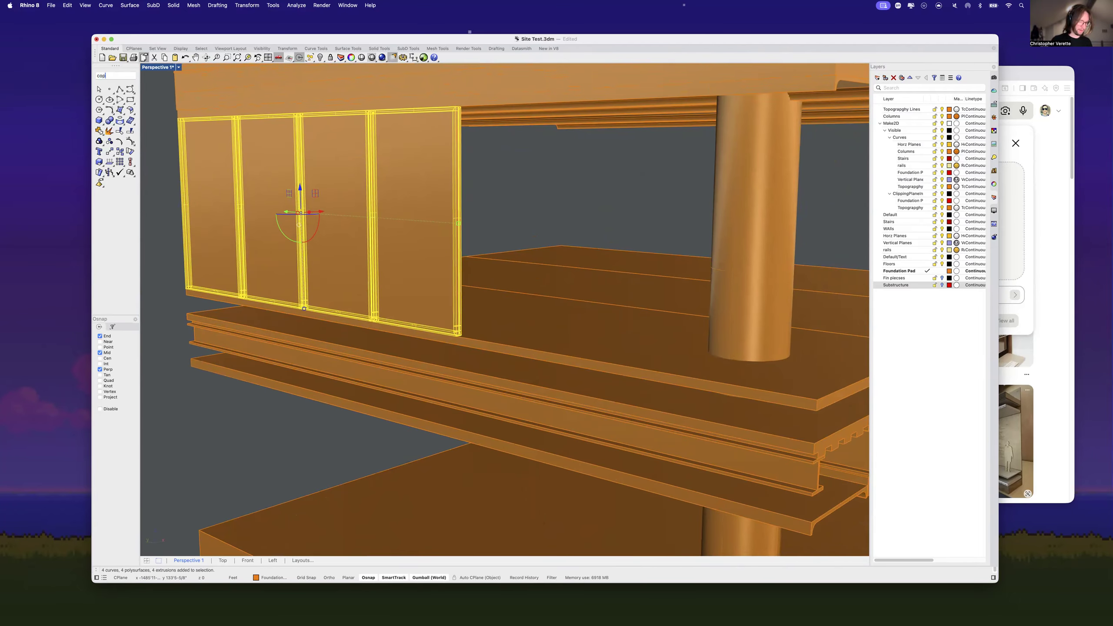
key(Return)
scroll(167, 123, up, 5)
scroll(166, 118, up, 10)
shift+right_drag(337, 181, 342, 191)
shift+right_drag(244, 147, 395, 270)
shift+right_drag(303, 191, 325, 216)
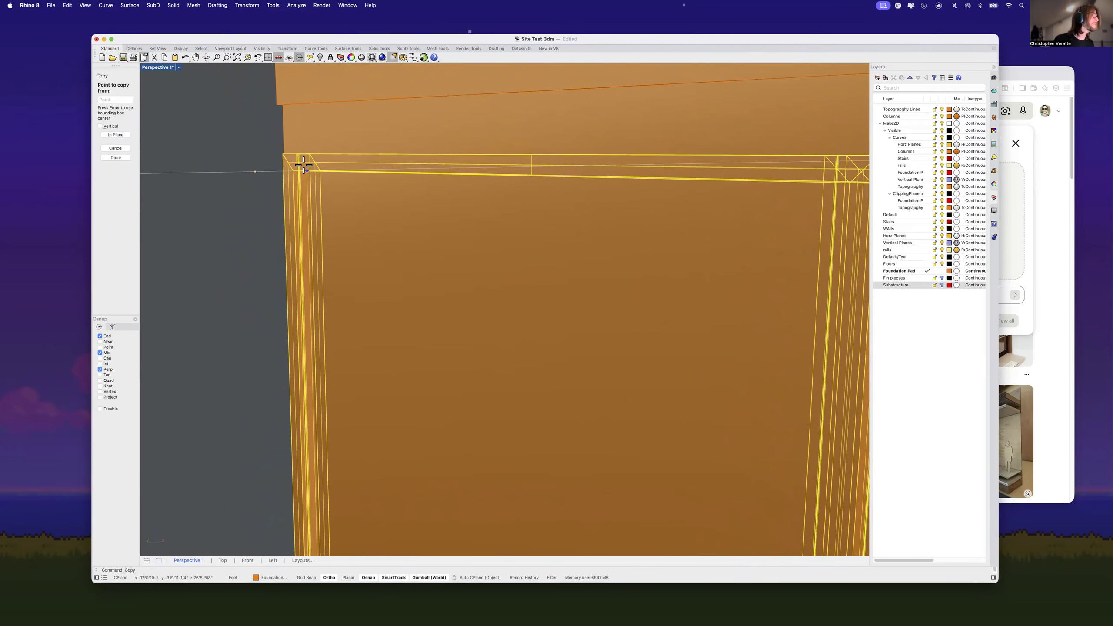
click(247, 57)
scroll(390, 229, up, 5)
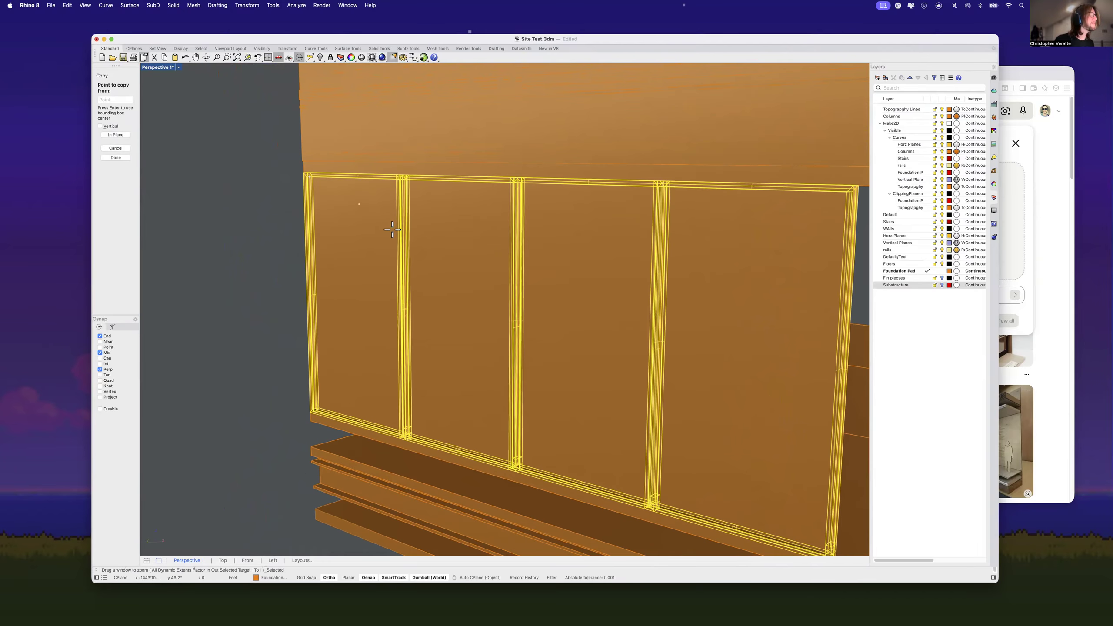
scroll(363, 205, up, 3)
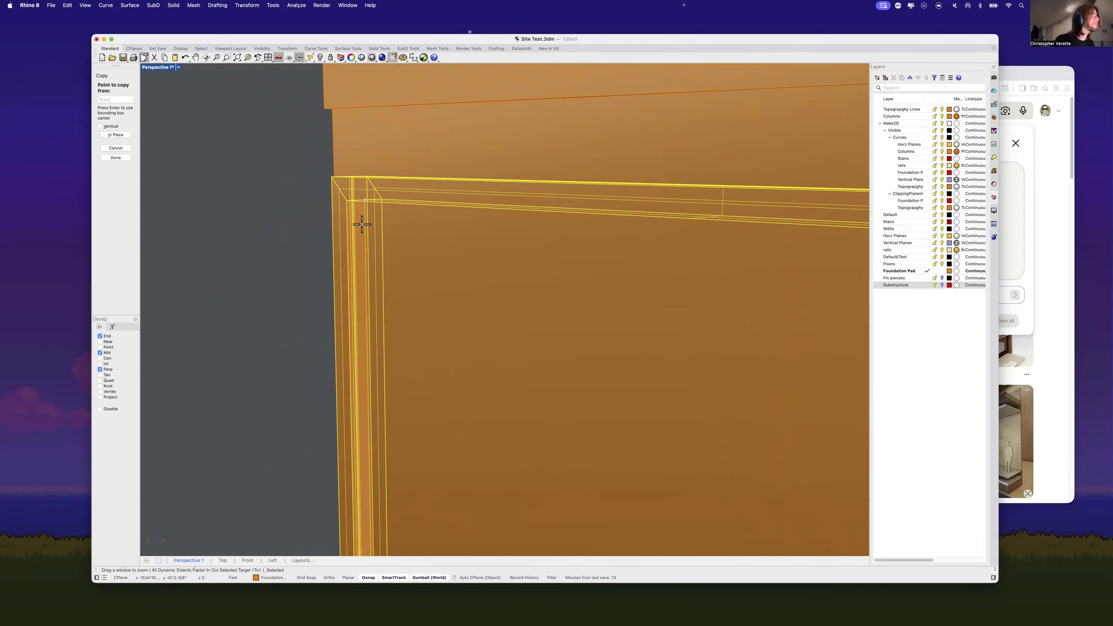
click(346, 200)
scroll(438, 272, down, 10)
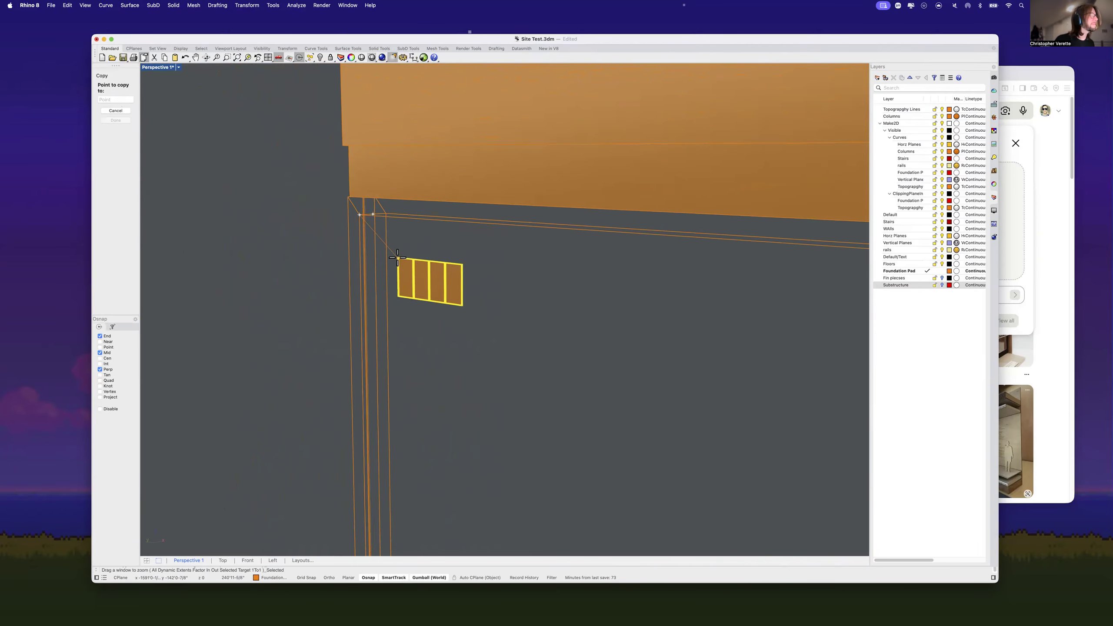
scroll(467, 263, up, 8)
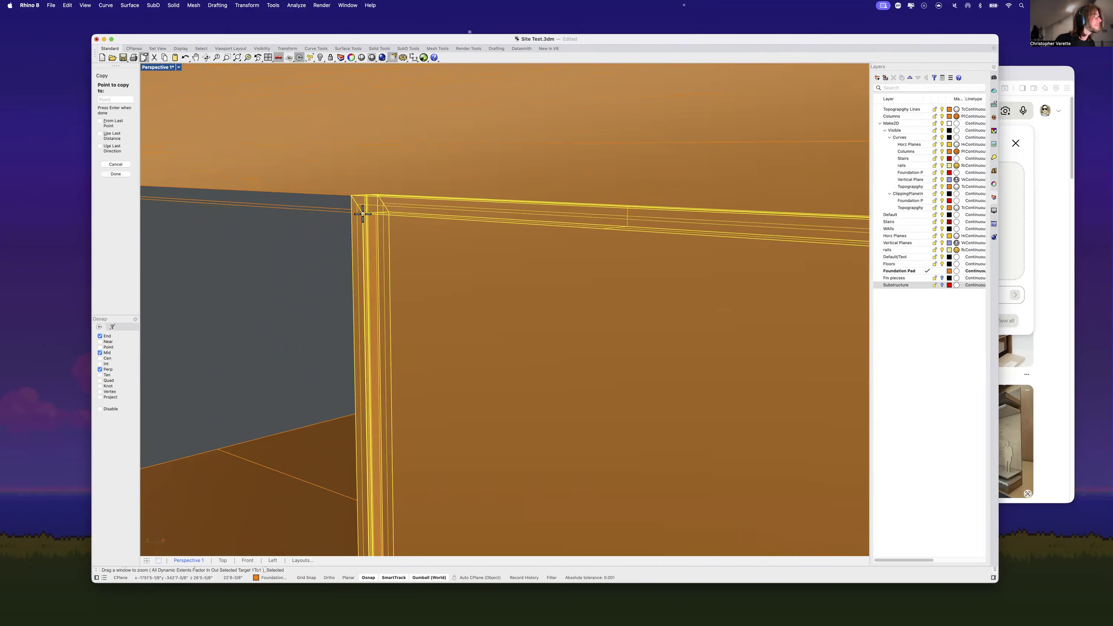
click(363, 212)
scroll(376, 242, down, 10)
key(Return)
Step: Delete the surplus end bay that overhangs the floor's corner, leaving seven bays in the row
scroll(513, 267, up, 10)
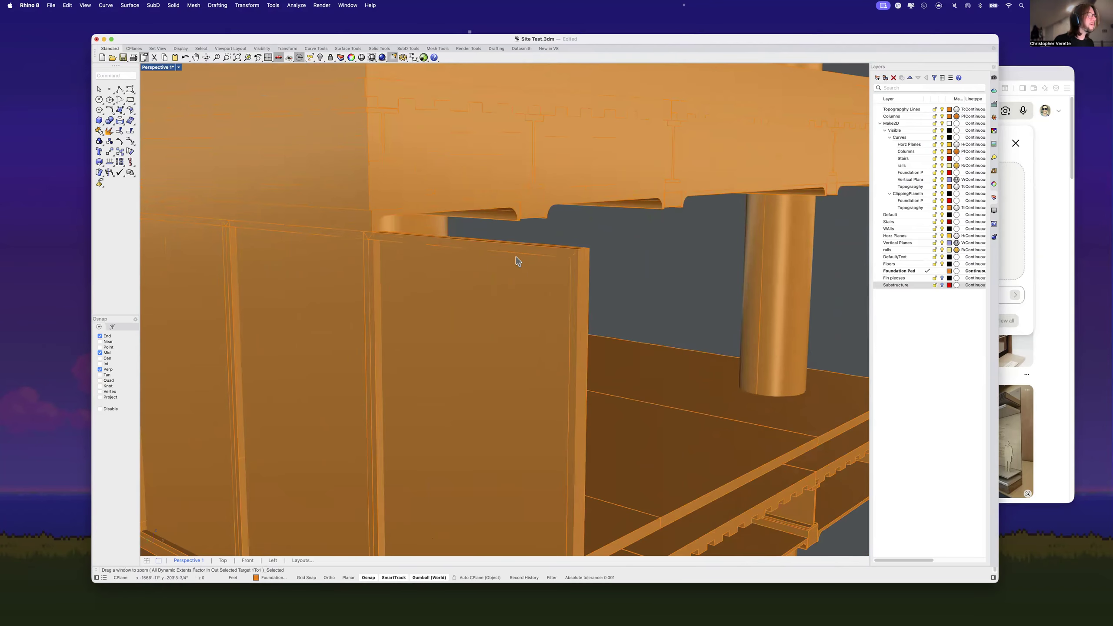
click(514, 254)
key(Delete)
scroll(517, 262, down, 10)
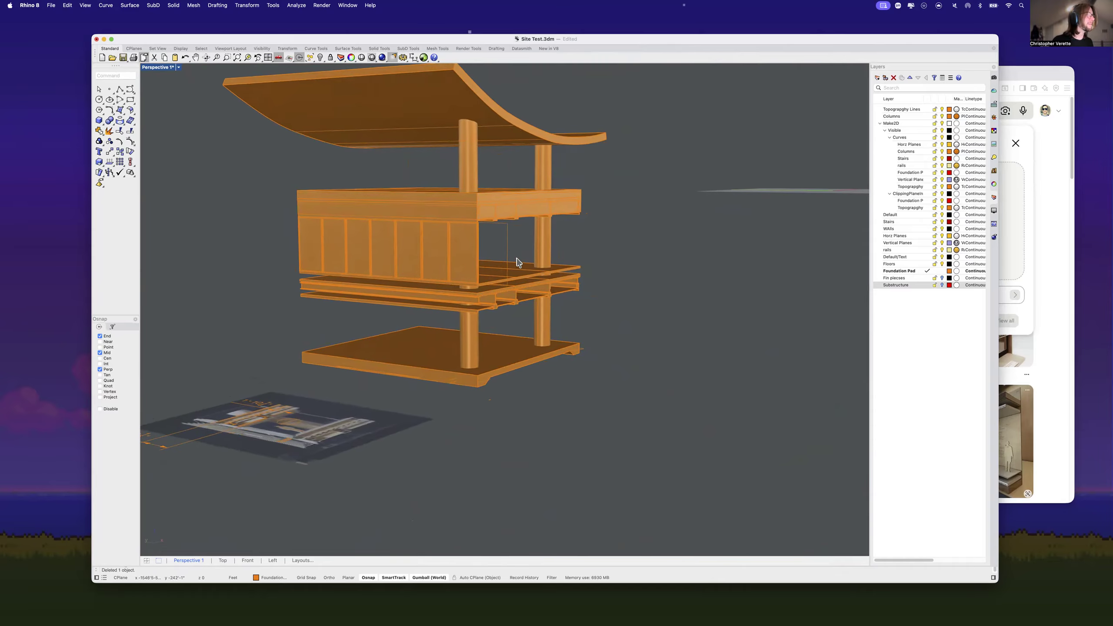
click(498, 243)
key(Delete)
Step: Mirror a copy of the seven-bay panel row onto the adjacent side of the floor at the corner
shift+right_drag(500, 253, 448, 238)
scroll(448, 239, up, 7)
drag(433, 239, 353, 218)
right_drag(352, 218, 411, 328)
key(Return)
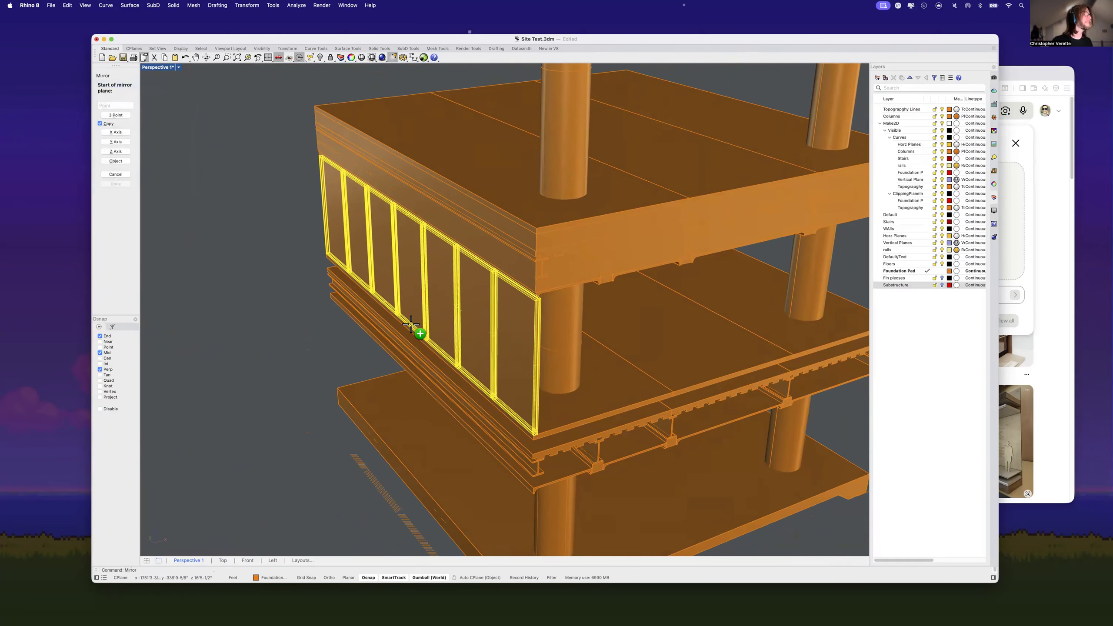
click(536, 227)
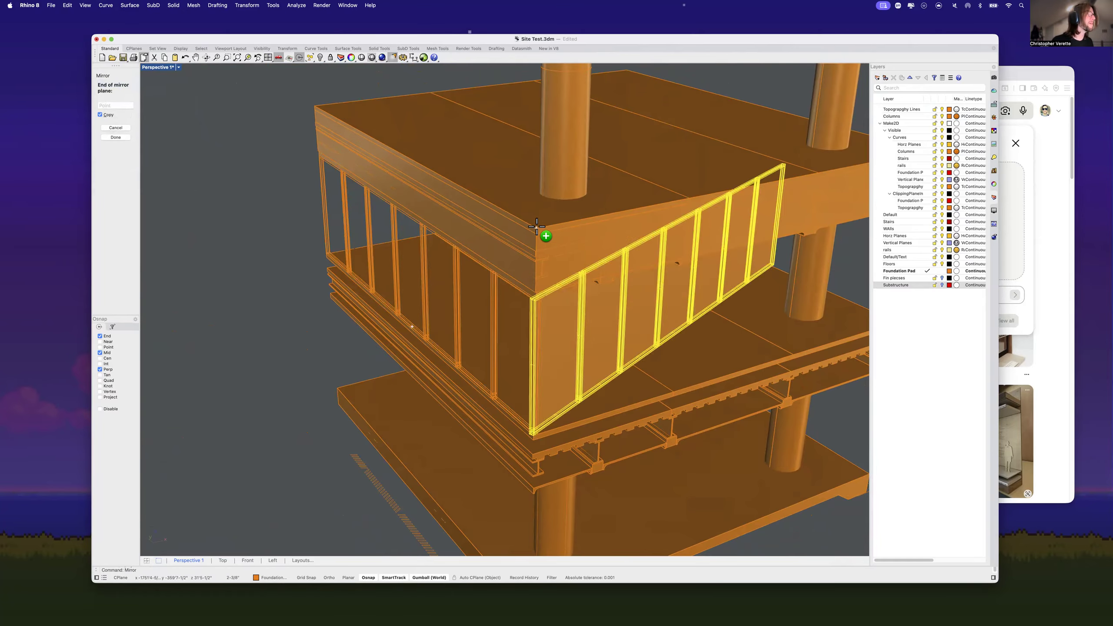
click(648, 67)
key(Escape)
Step: Examine both panel rows from outside and from inside the room, including how they meet at the corner column
scroll(646, 174, down, 10)
scroll(685, 196, up, 6)
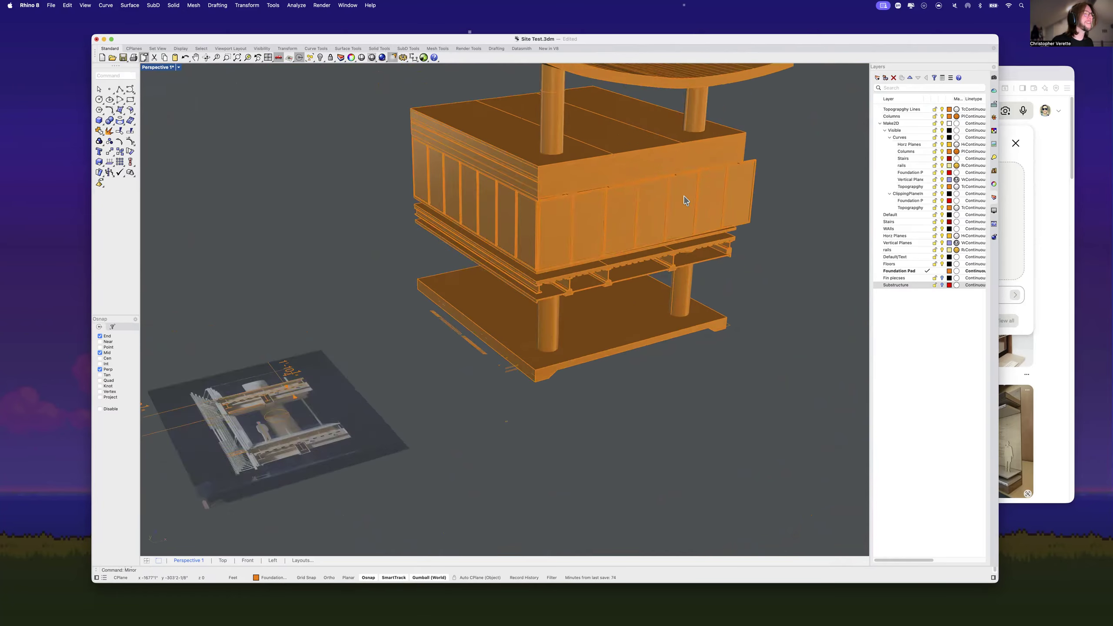
scroll(686, 200, up, 10)
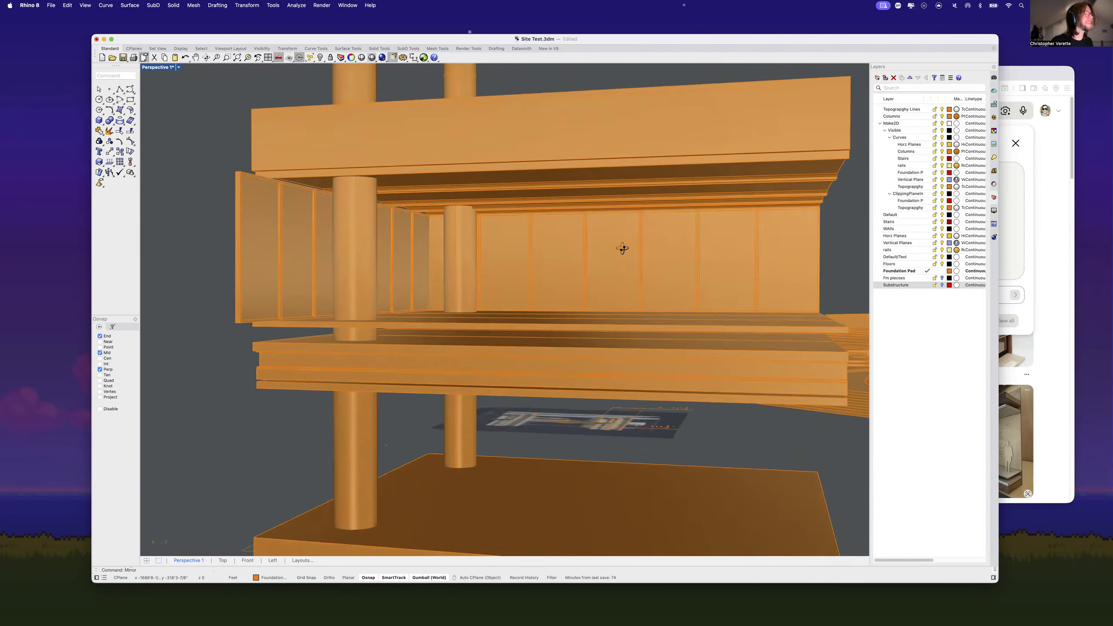
right_drag(621, 249, 601, 249)
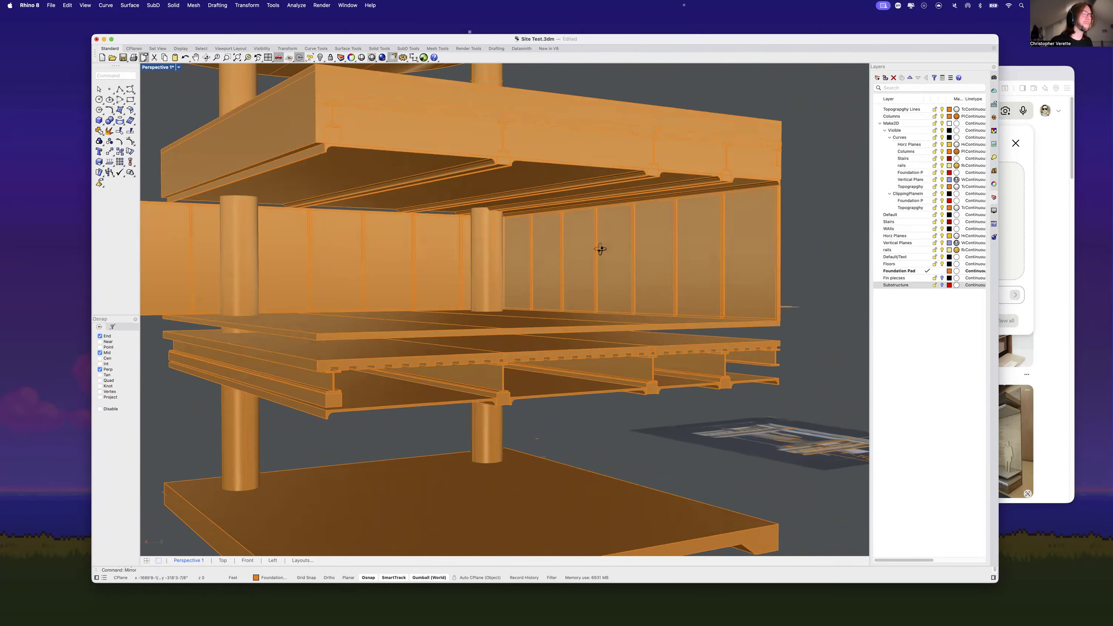
scroll(600, 249, up, 10)
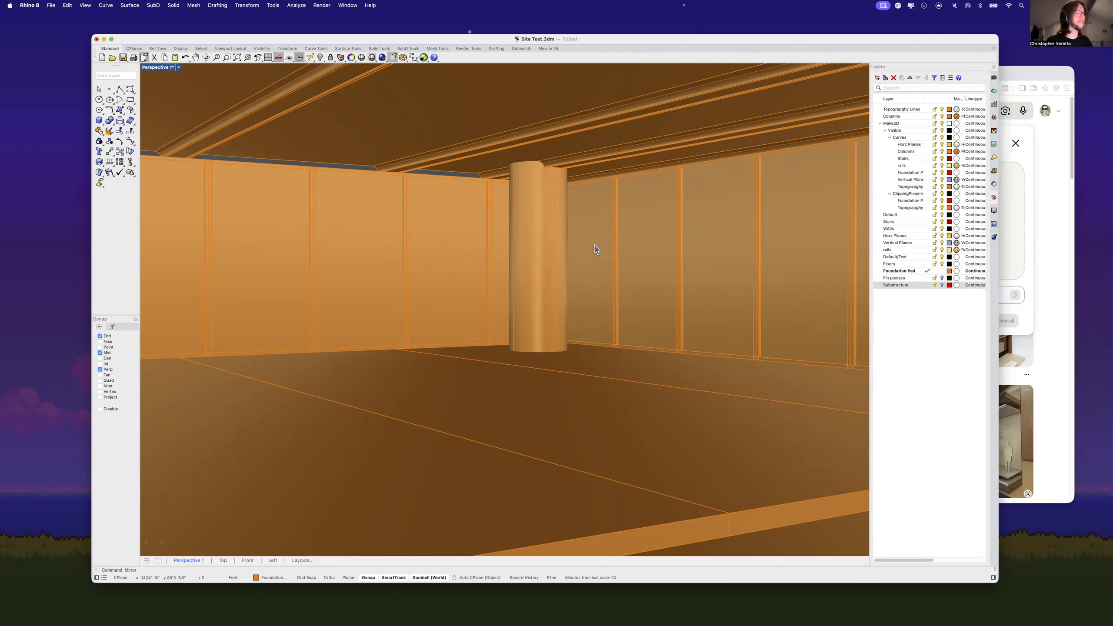
scroll(562, 302, down, 10)
scroll(563, 302, up, 9)
right_drag(563, 306, 531, 317)
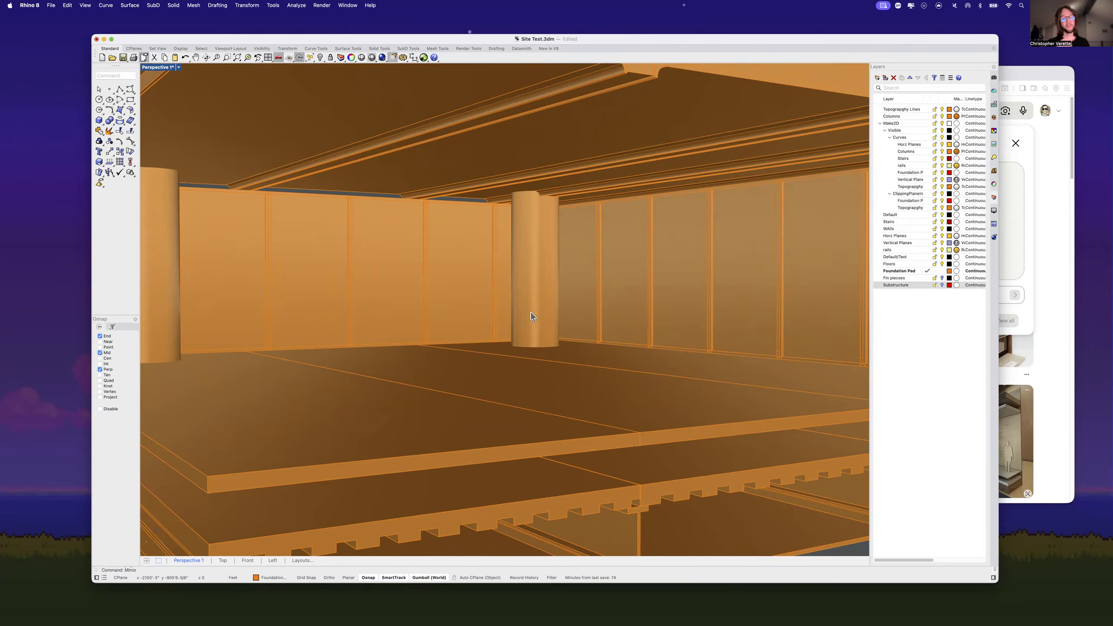
scroll(531, 315, up, 5)
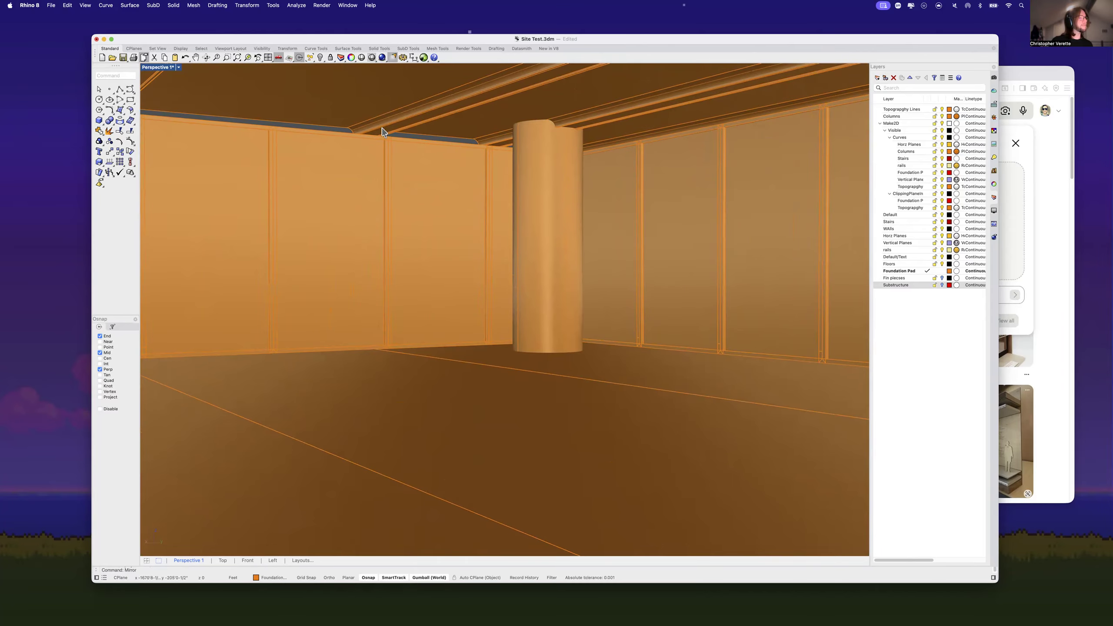
Step: Examine how the panels' top edges line up with the upper floor's edge and ceiling beams
scroll(413, 132, down, 10)
right_drag(420, 180, 462, 303)
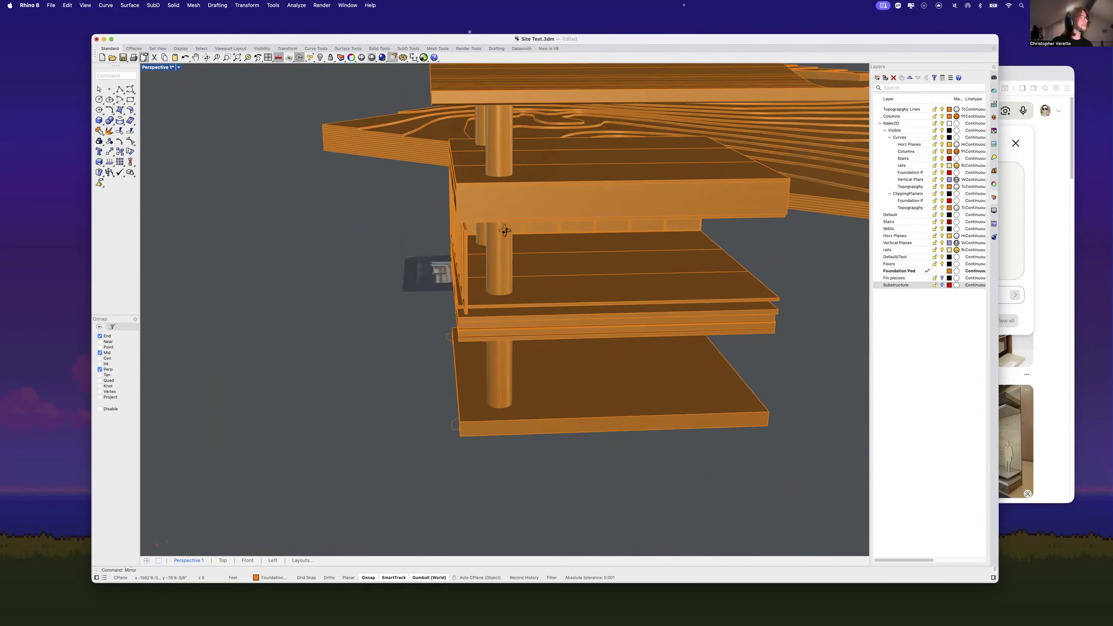
scroll(459, 227, up, 6)
scroll(462, 231, up, 5)
right_drag(471, 211, 472, 253)
scroll(438, 202, down, 3)
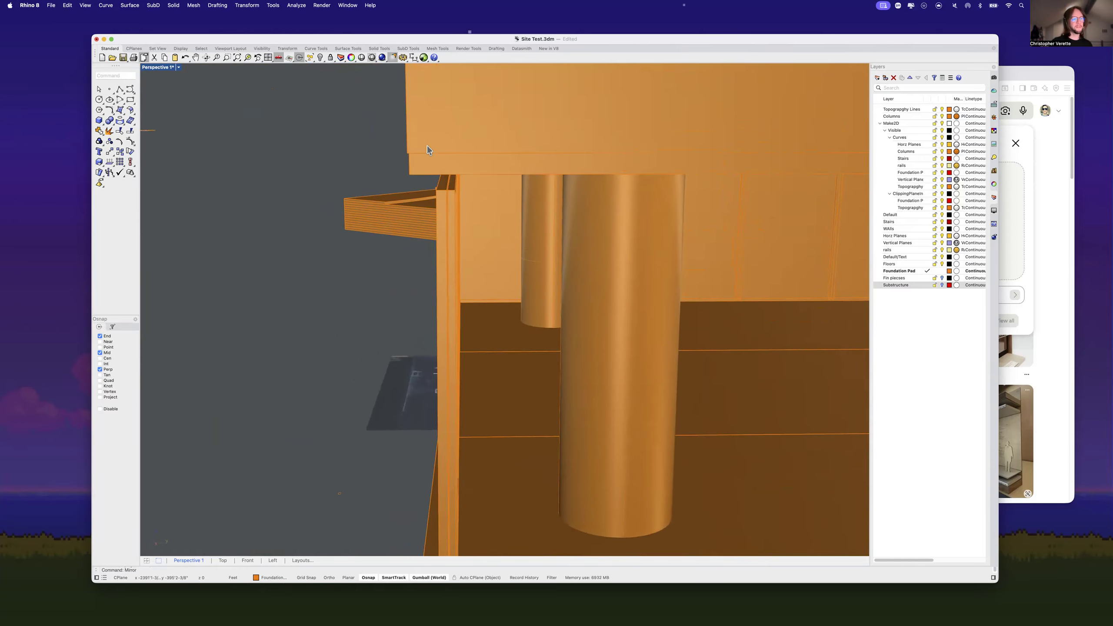
scroll(447, 179, down, 6)
shift+right_drag(465, 210, 427, 292)
shift+right_drag(489, 267, 478, 294)
scroll(473, 288, up, 5)
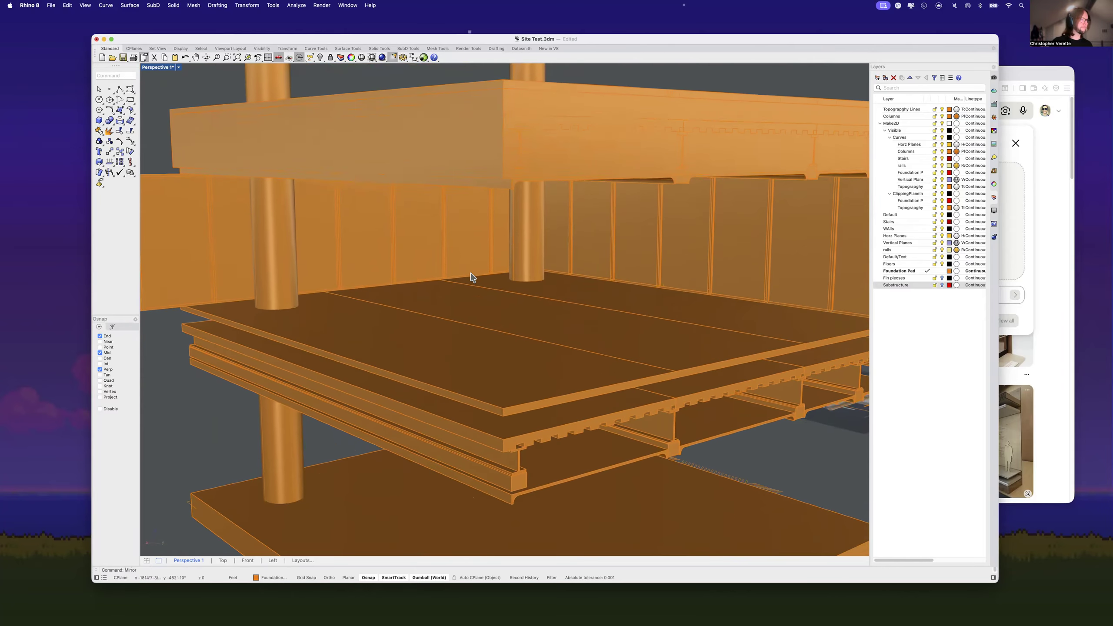
Step: Show the perspective view's camera object and switch to the four-viewport layout
text(ra)
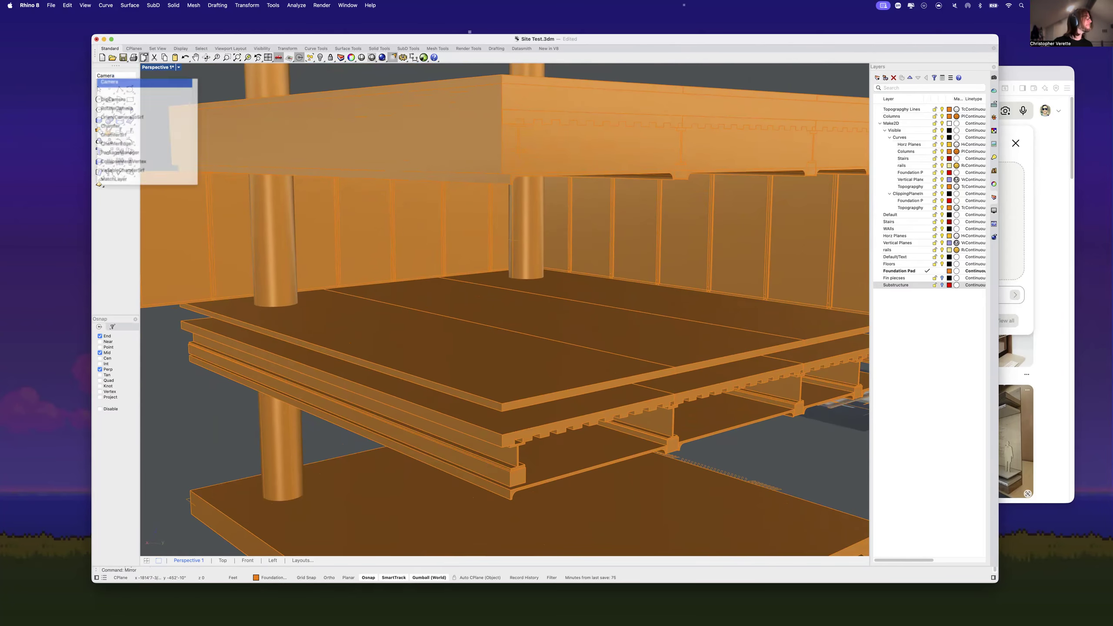
key(Return)
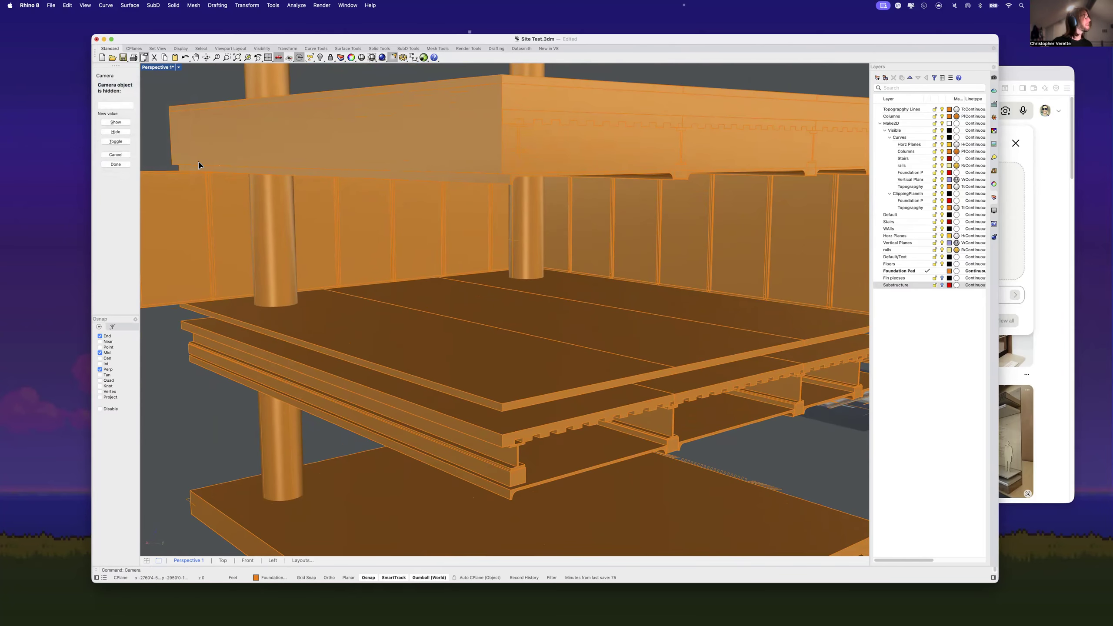
click(124, 123)
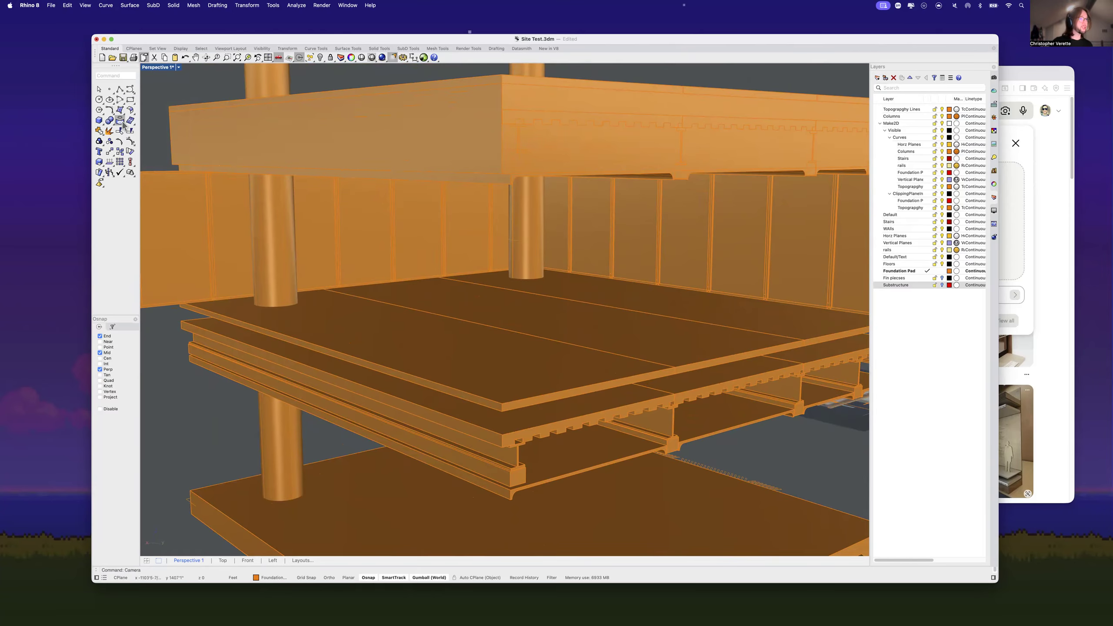
double_click(151, 68)
Step: Move the camera point in the Top view onto the building's nearest floor corner
scroll(442, 147, down, 5)
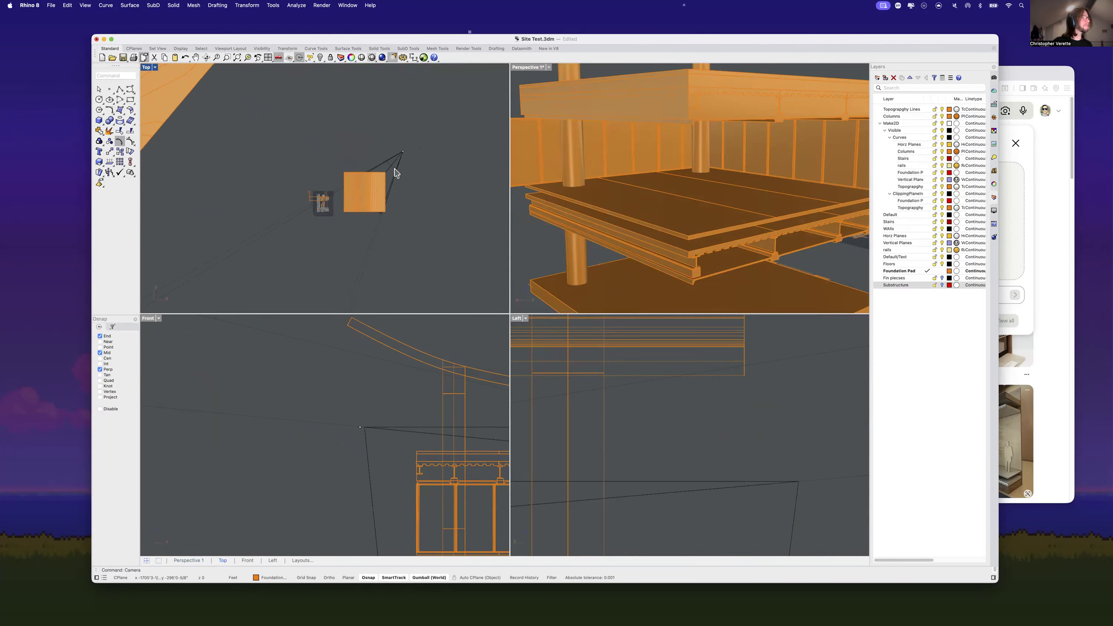
scroll(399, 151, up, 5)
click(414, 165)
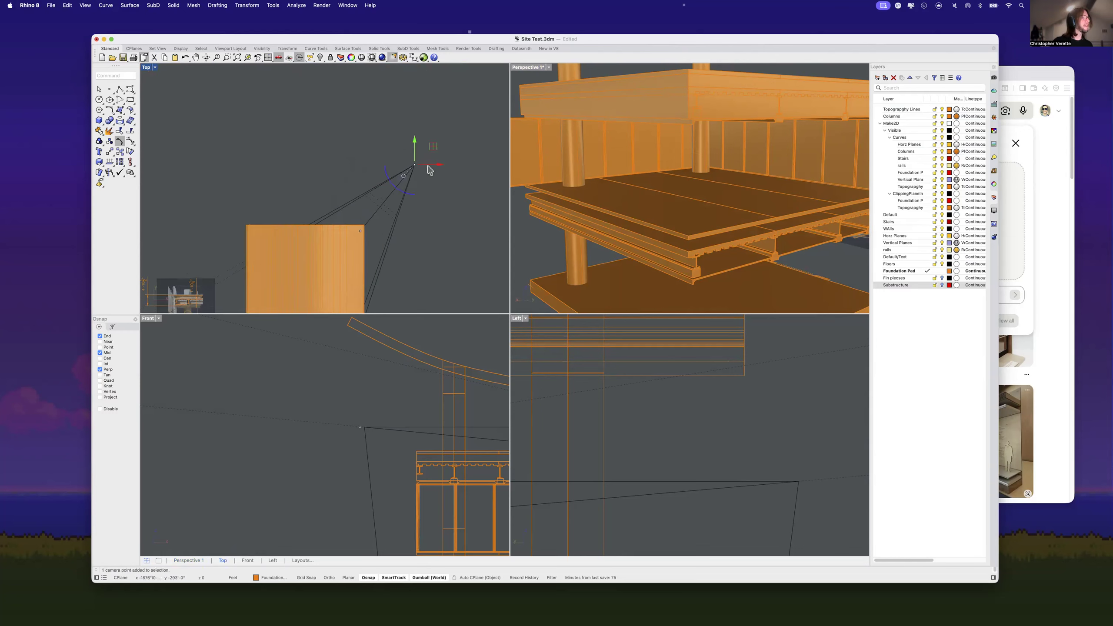
drag(429, 170, 363, 212)
Step: Lower the camera point in the Front view to room height between the two floors
scroll(432, 372, down, 10)
right_drag(457, 400, 397, 393)
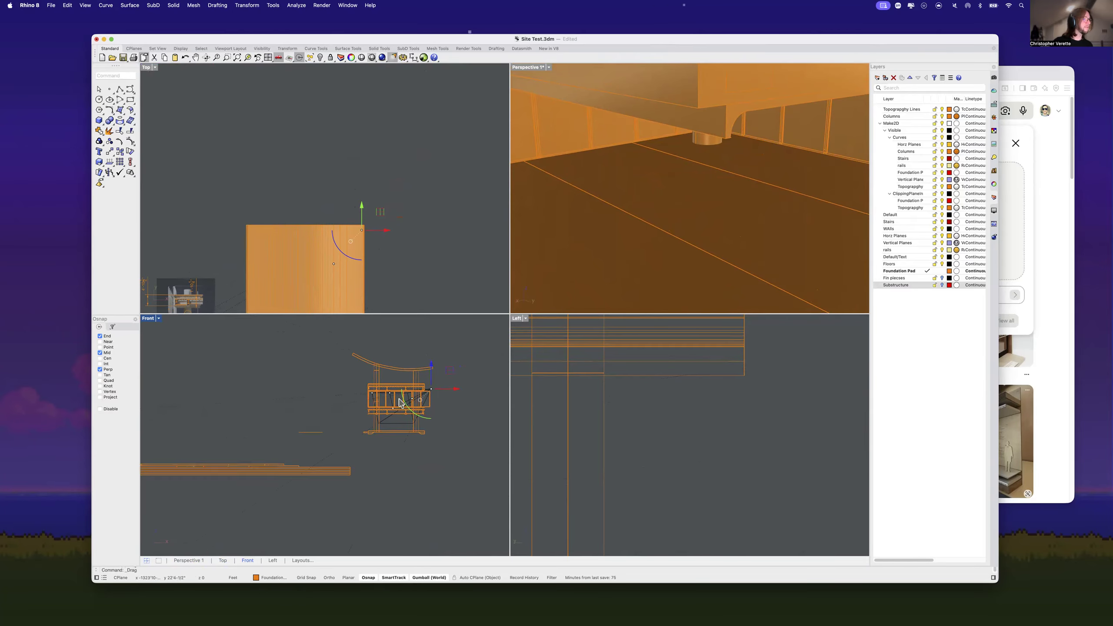
scroll(420, 395, up, 8)
drag(454, 363, 455, 378)
scroll(322, 421, up, 2)
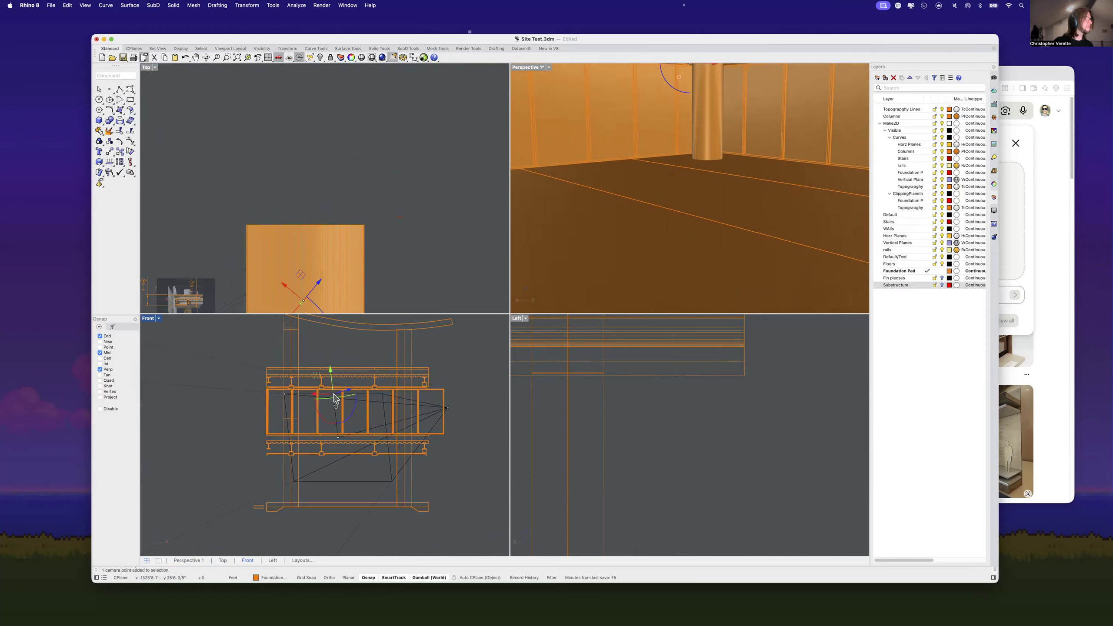
drag(332, 373, 334, 372)
key(super+z)
scroll(331, 386, up, 3)
scroll(332, 386, up, 2)
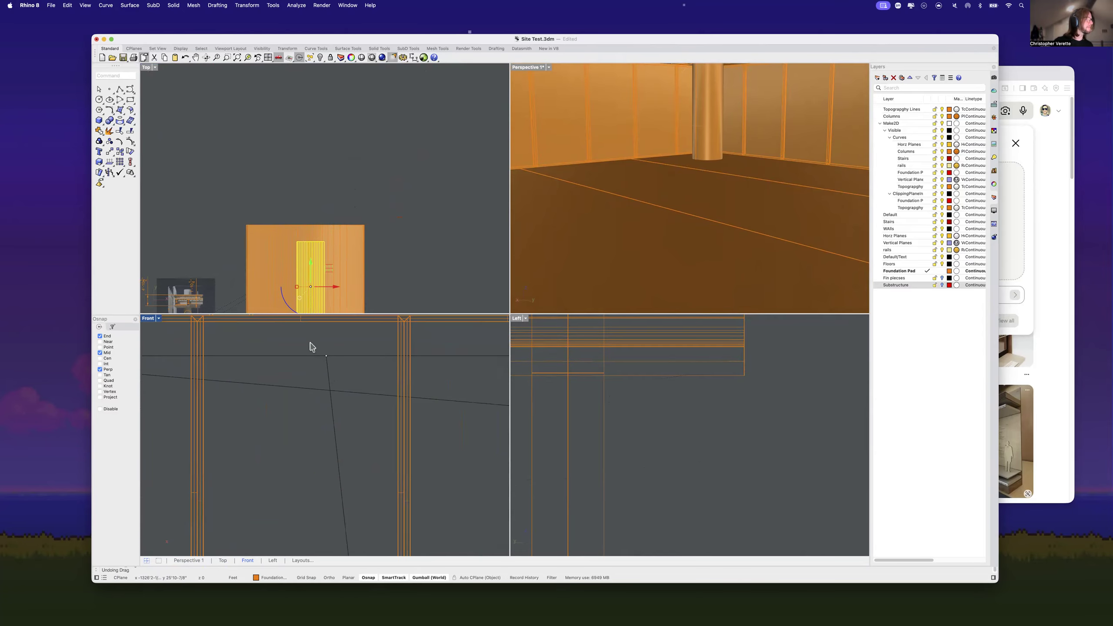
click(329, 357)
drag(329, 337, 375, 412)
key(super+z)
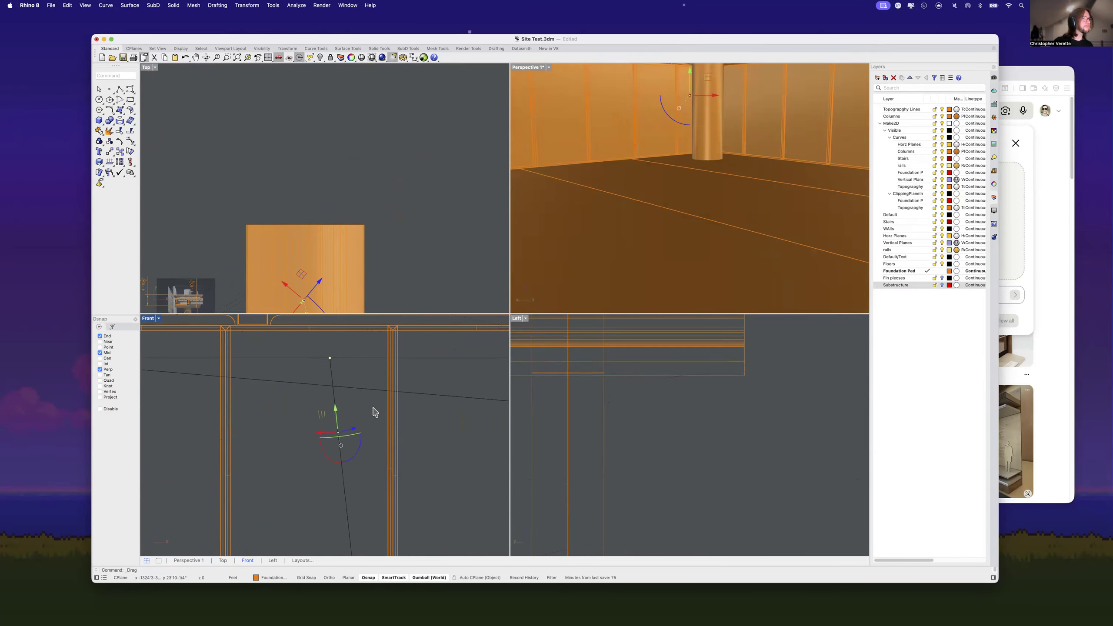
Step: Raise the camera's frame point in the Front view to widen the field of view, and re-aim the perspective at the corner column
scroll(385, 422, down, 3)
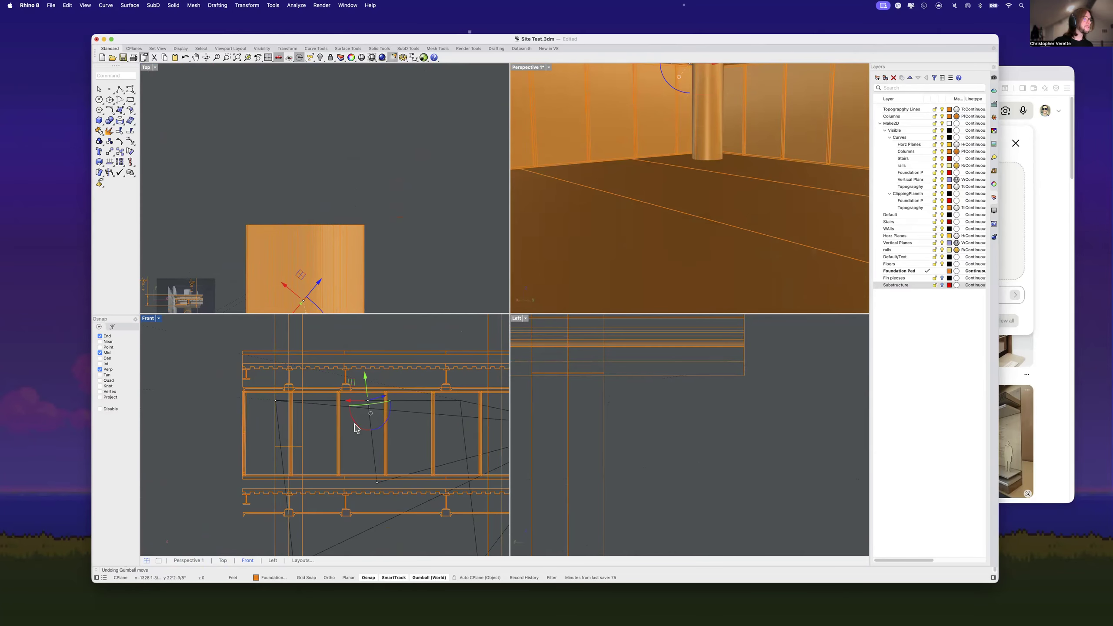
scroll(288, 402, up, 3)
click(250, 393)
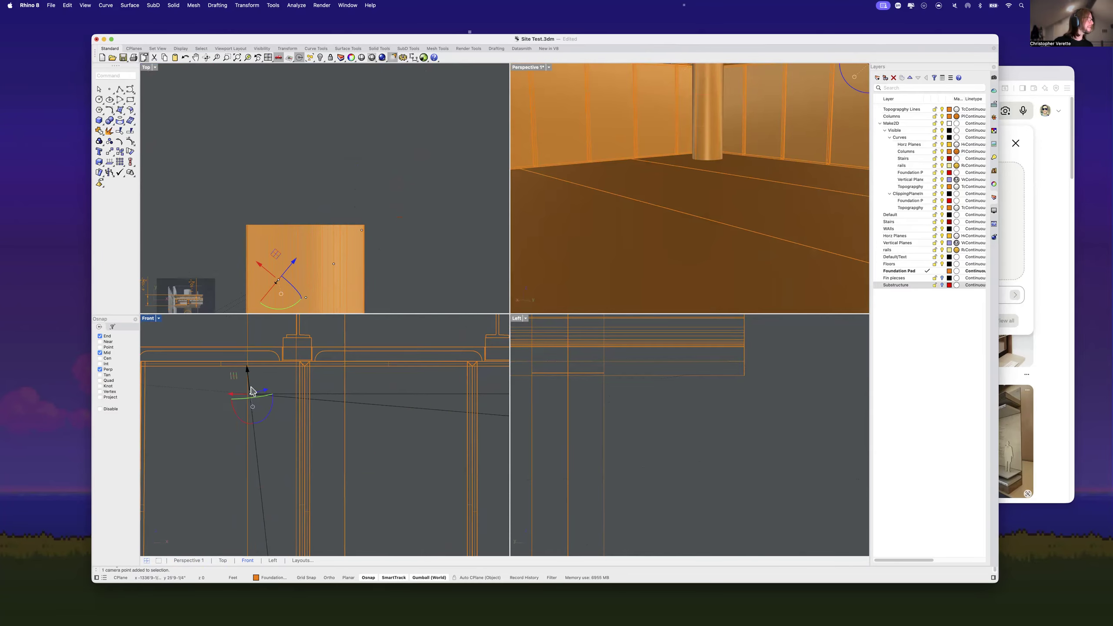
scroll(251, 391, down, 2)
mouse_move(251, 371)
mouse_down()
mouse_move(249, 327)
mouse_move(248, 376)
mouse_move(246, 347)
mouse_move(247, 359)
mouse_up()
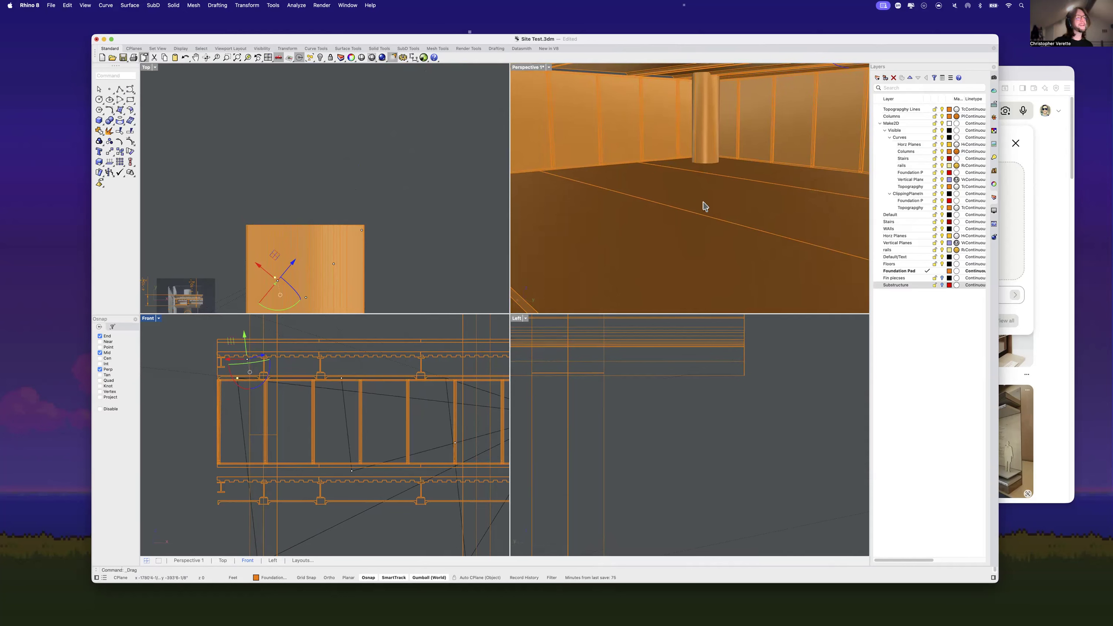
mouse_move(705, 209)
shift+right_down()
mouse_move(705, 186)
mouse_move(702, 219)
shift+right_up()
scroll(701, 210, up, 2)
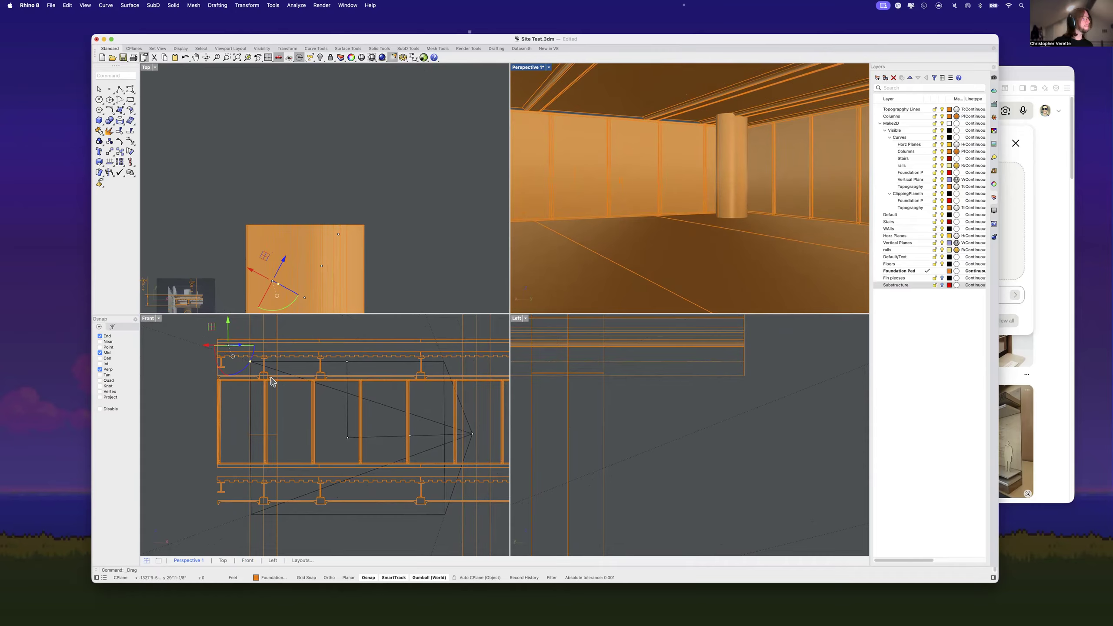
Step: Examine the camera's view cone and its control points in the Front and Top views
scroll(252, 367, up, 5)
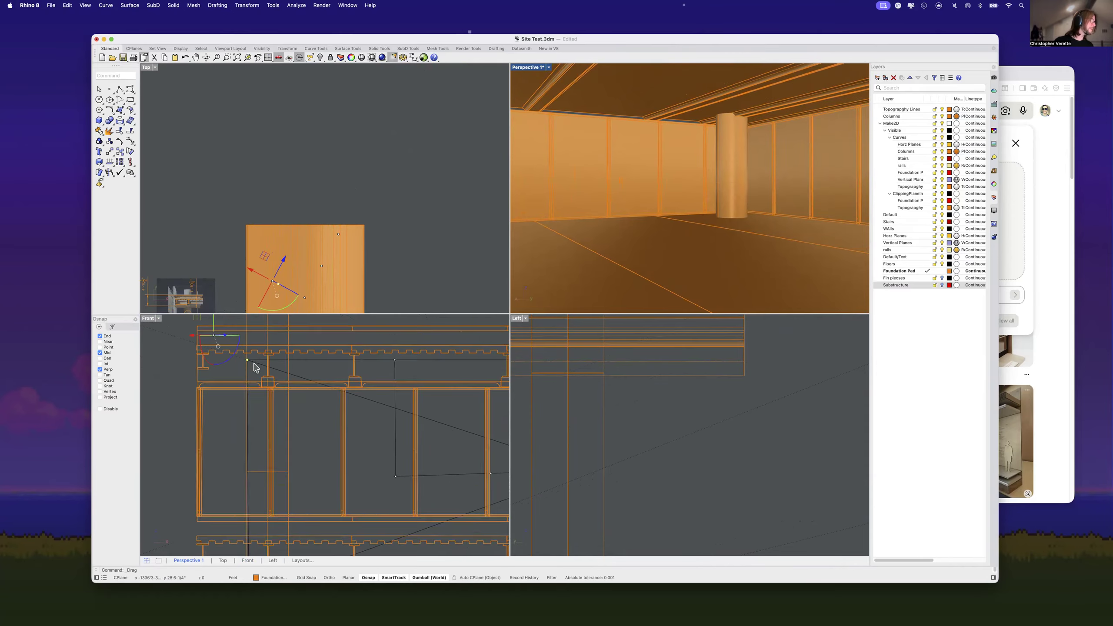
scroll(229, 354, up, 8)
drag(217, 342, 265, 376)
scroll(266, 376, down, 12)
scroll(276, 342, down, 2)
right_drag(268, 280, 408, 42)
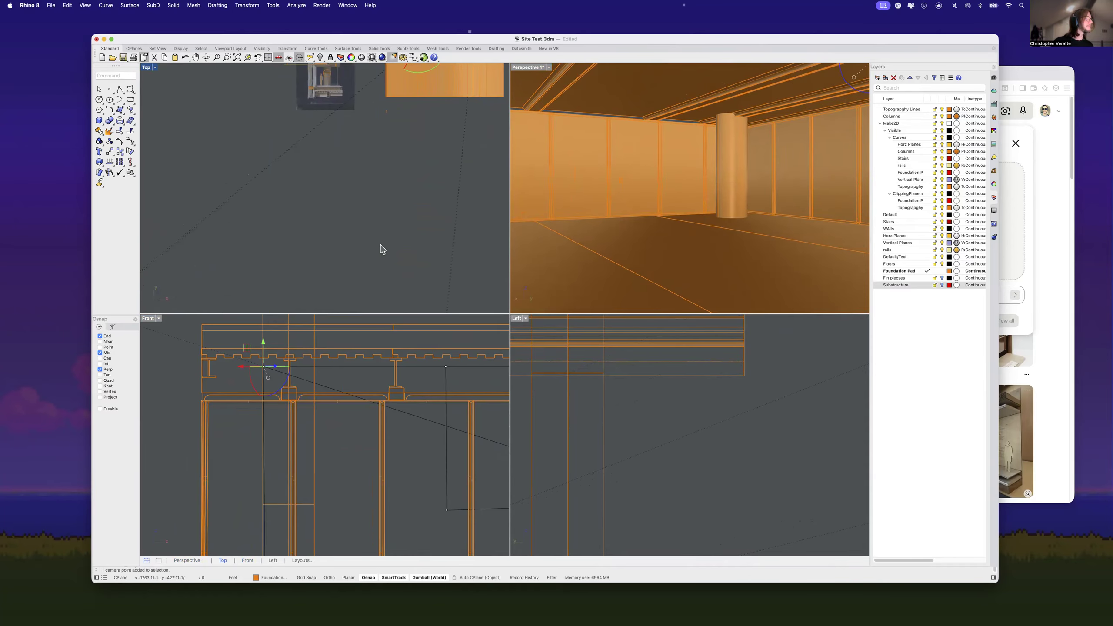
scroll(380, 246, down, 15)
right_drag(380, 246, 398, 125)
scroll(297, 202, up, 10)
click(355, 225)
scroll(358, 225, down, 12)
right_drag(383, 220, 354, 219)
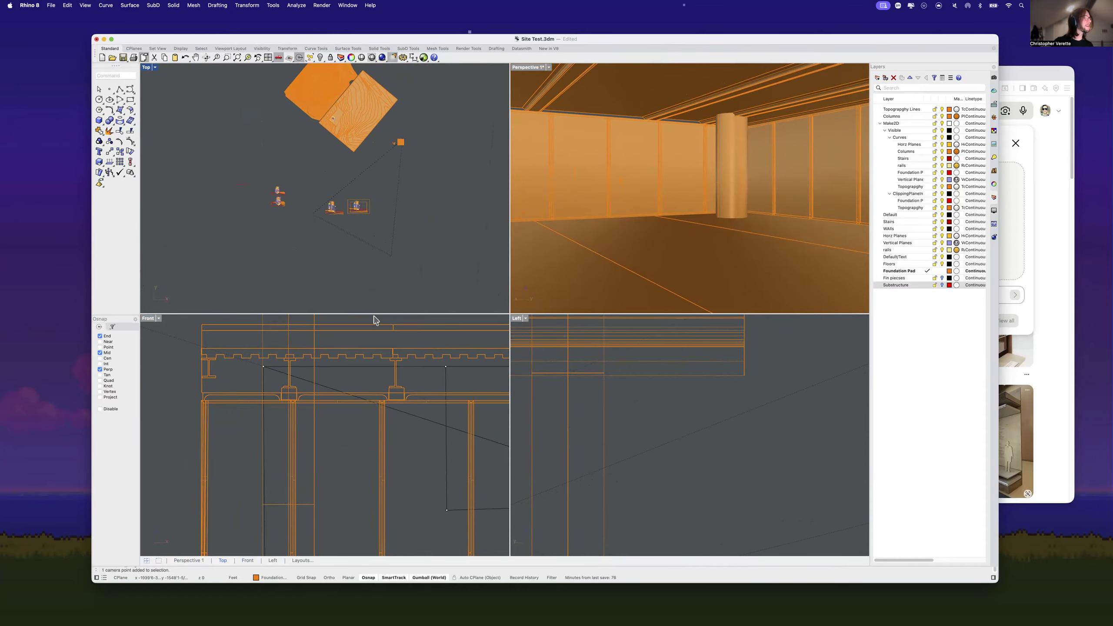
scroll(331, 378, down, 5)
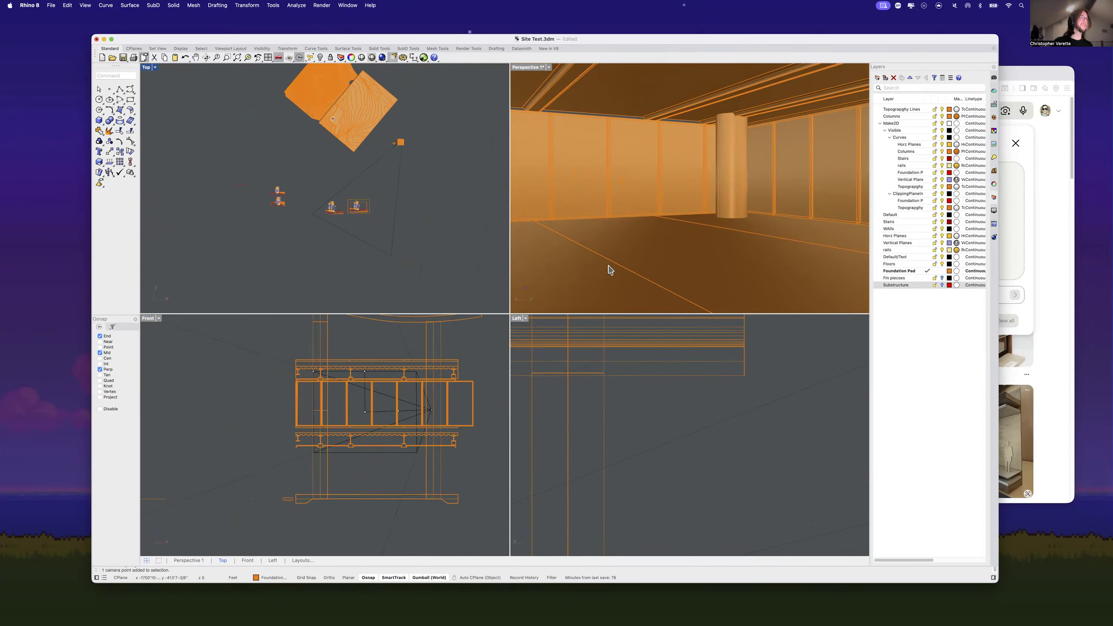
Step: Try to move the camera's frame point in the Left view to adjust the perspective's framing
scroll(663, 427, down, 10)
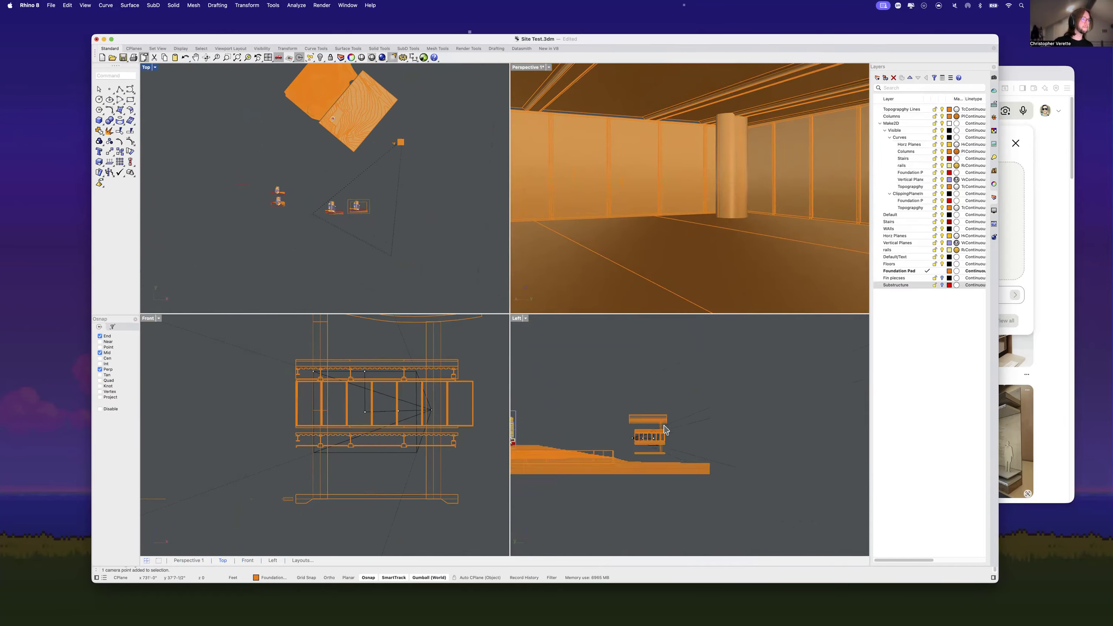
scroll(653, 433, up, 10)
scroll(644, 425, down, 6)
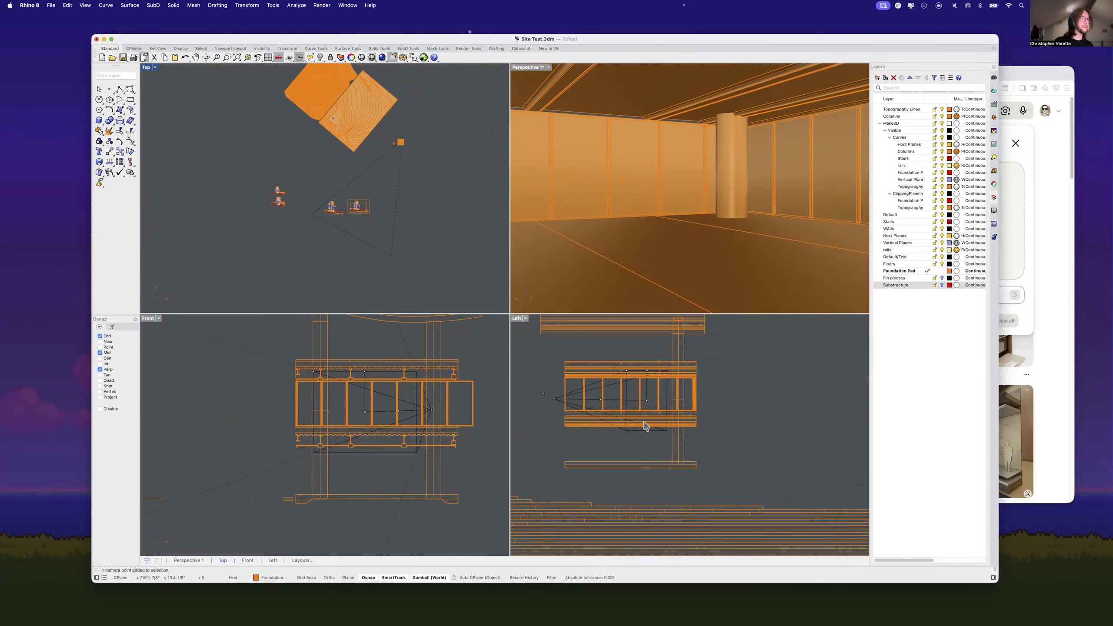
scroll(631, 382, up, 3)
scroll(613, 345, up, 8)
scroll(615, 366, up, 6)
drag(609, 371, 191, 405)
scroll(639, 397, down, 6)
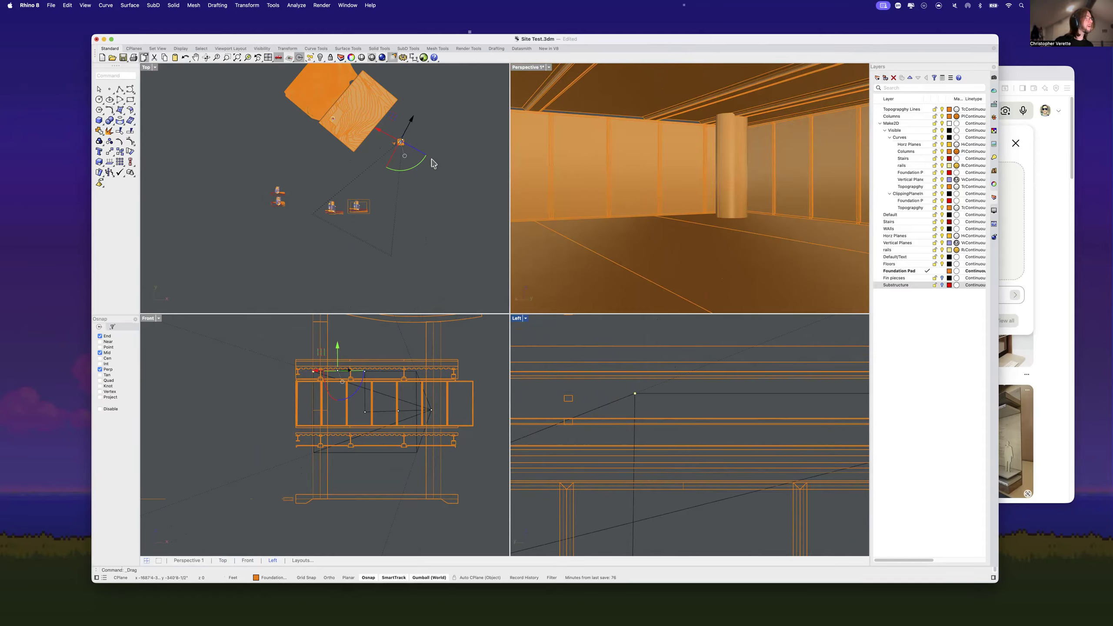
Step: Pull the camera's frame point outward in the Top view for a much wider field of view, and re-aim the perspective inside the room
scroll(400, 147, up, 5)
scroll(402, 146, up, 5)
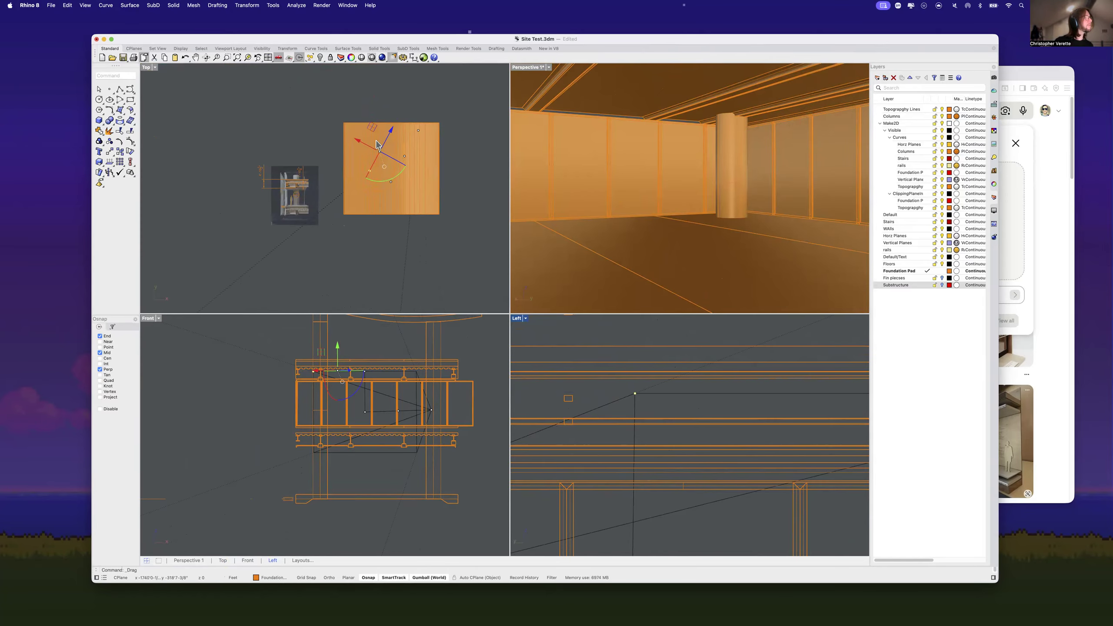
scroll(376, 144, up, 3)
drag(347, 159, 239, 121)
scroll(373, 192, down, 10)
scroll(259, 123, down, 12)
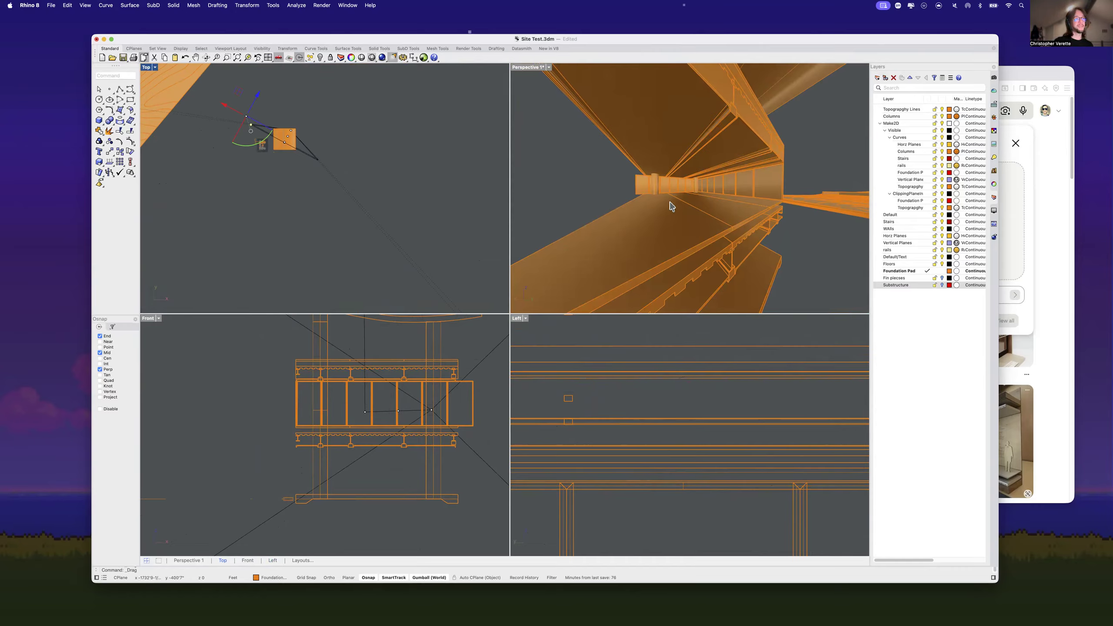
shift+right_drag(699, 205, 722, 225)
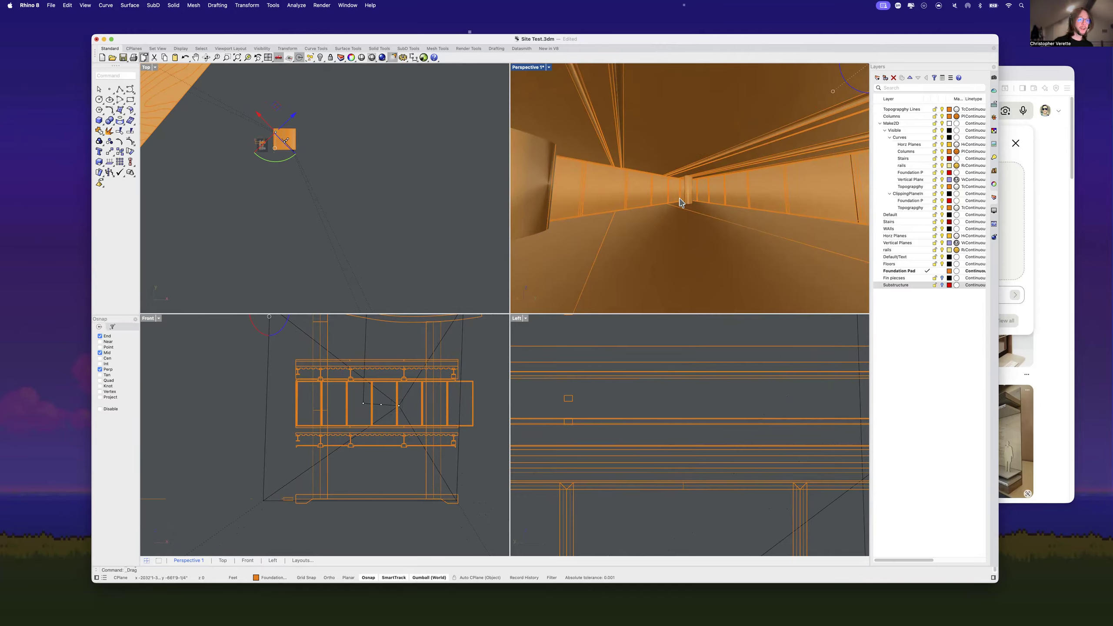
scroll(335, 349, down, 3)
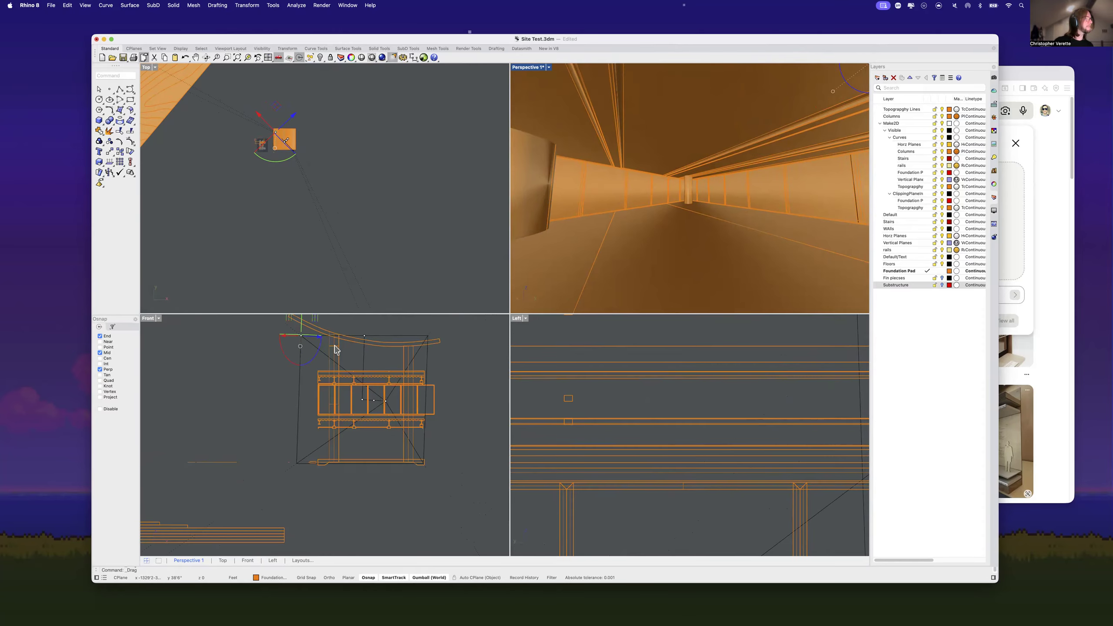
drag(318, 342, 380, 338)
scroll(363, 349, up, 3)
scroll(335, 358, down, 8)
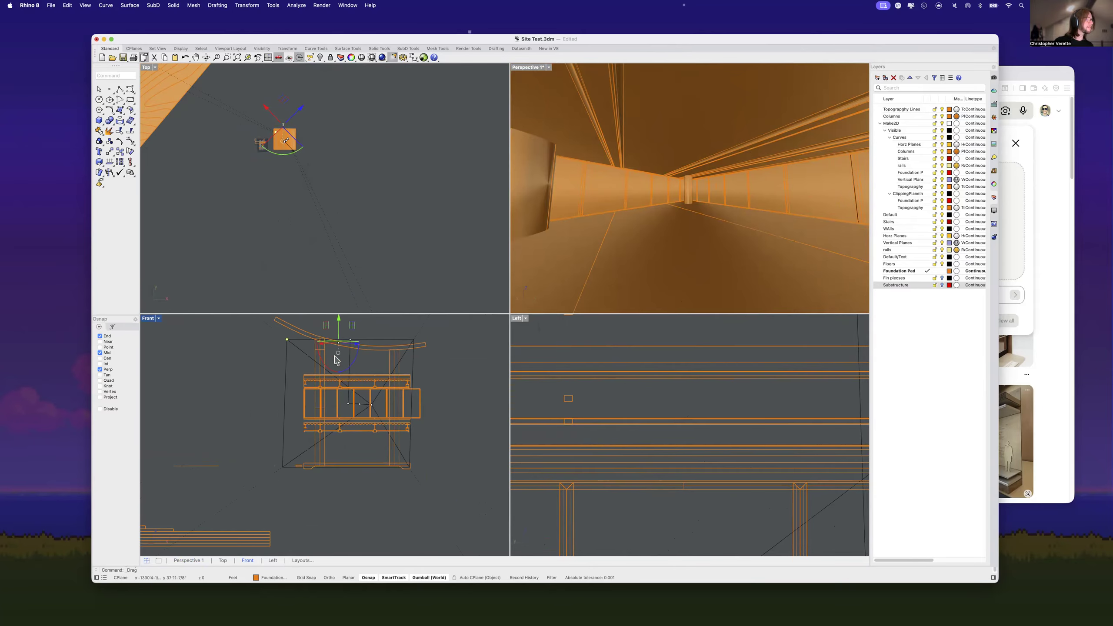
right_drag(334, 359, 336, 381)
key(super+z)
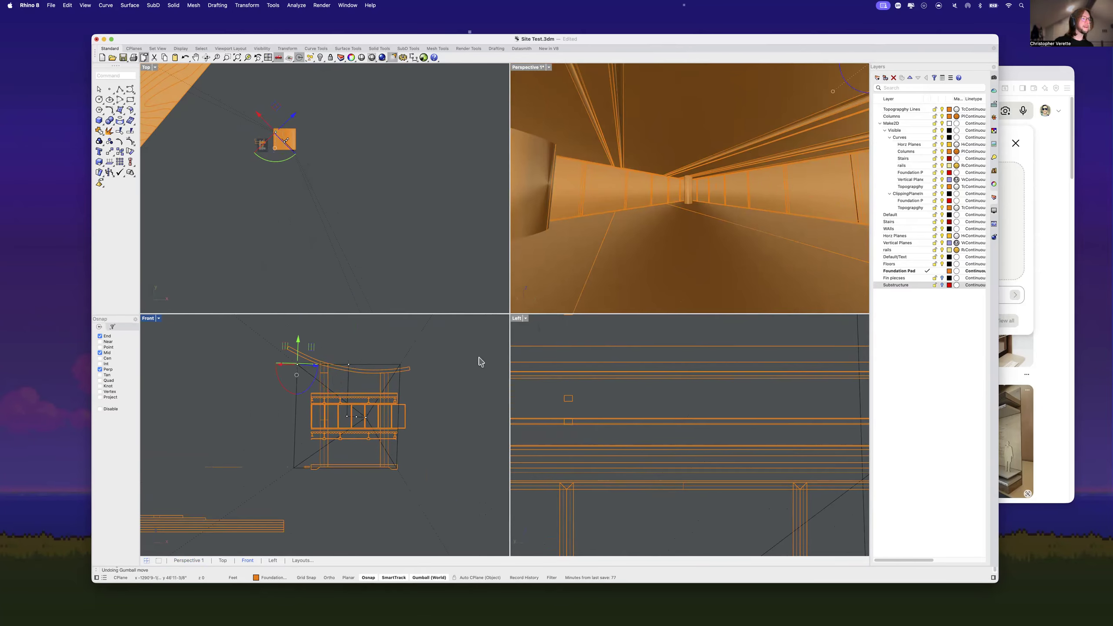
Step: Lower the camera's frame point in the Front view towards the upper floor to narrow the perspective's field of view
scroll(284, 369, up, 2)
drag(303, 342, 307, 400)
key(Escape)
click(311, 374)
drag(312, 350, 315, 433)
scroll(325, 388, up, 3)
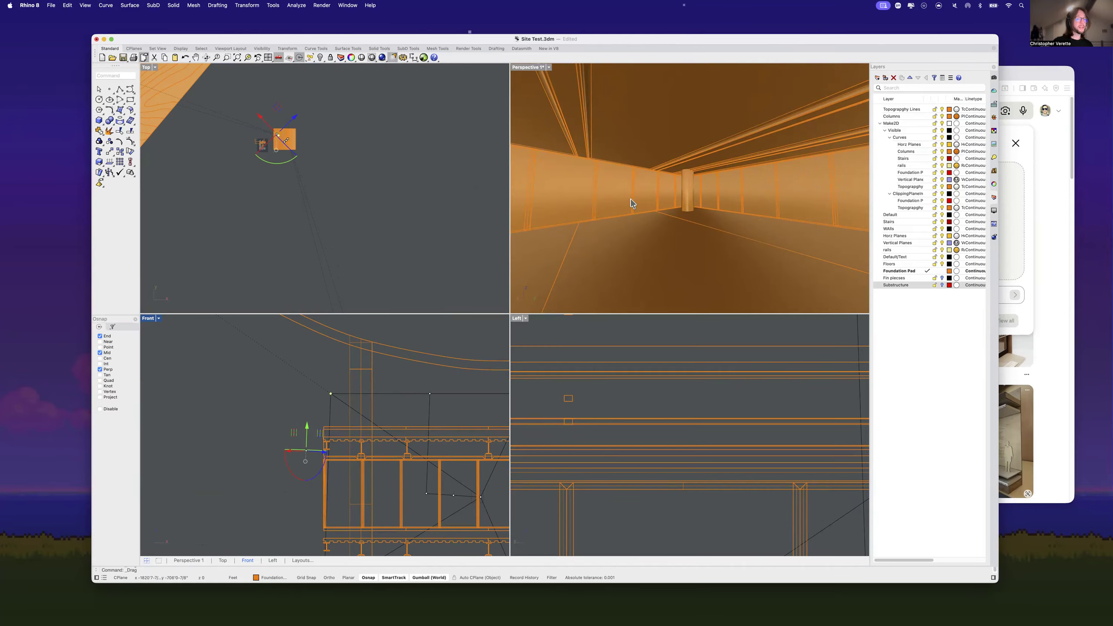
click(244, 121)
Step: Hide the perspective view's camera object
scroll(270, 122, up, 4)
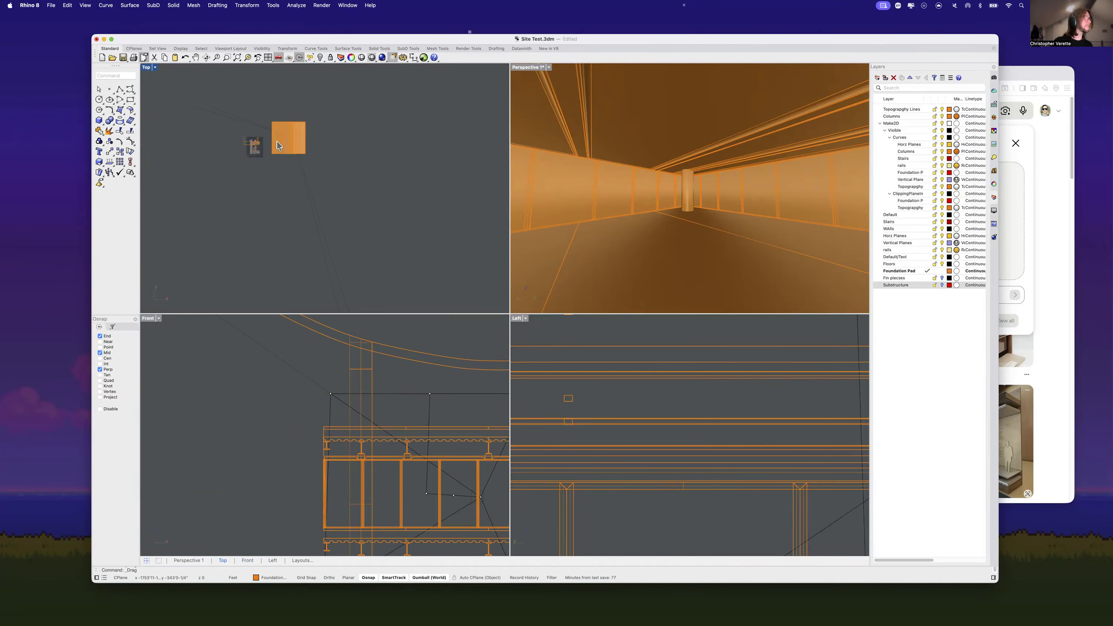
text(camer)
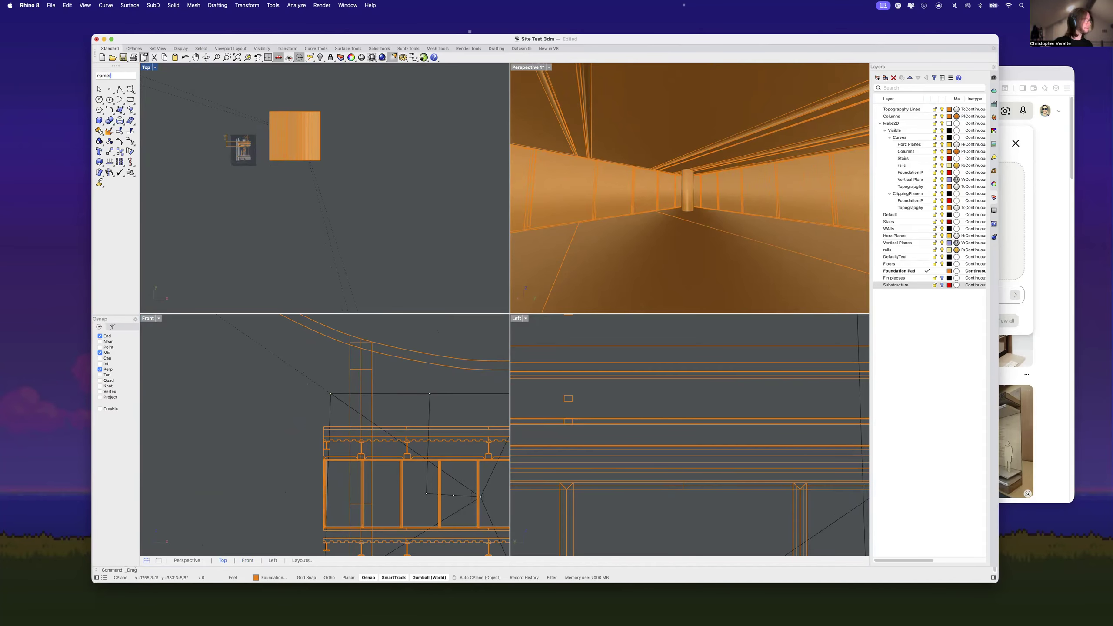
text(a)
key(Return)
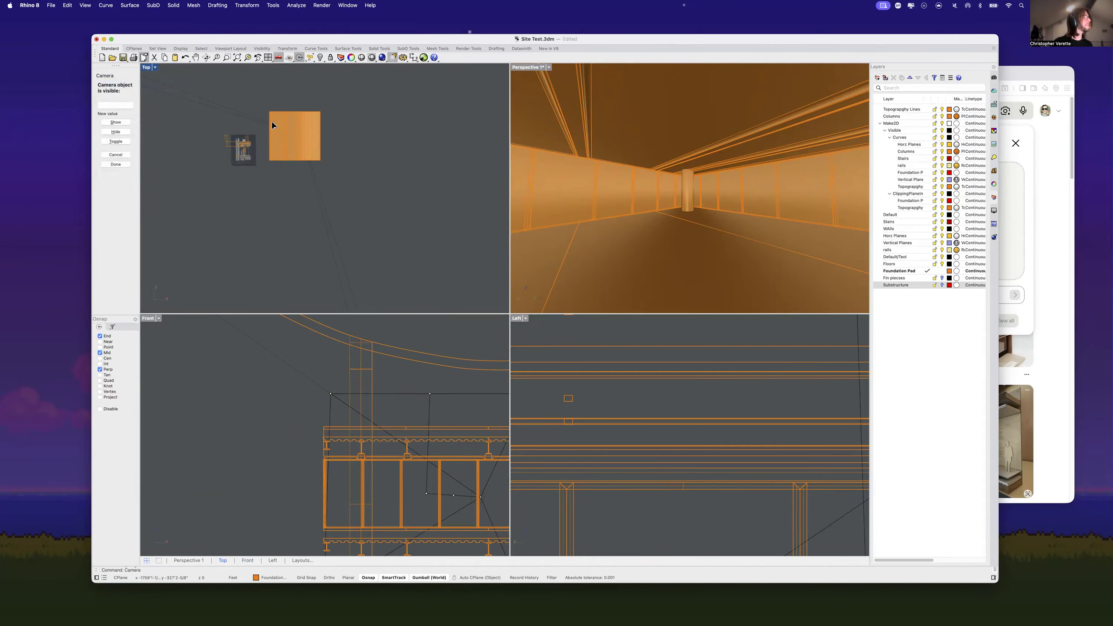
click(126, 132)
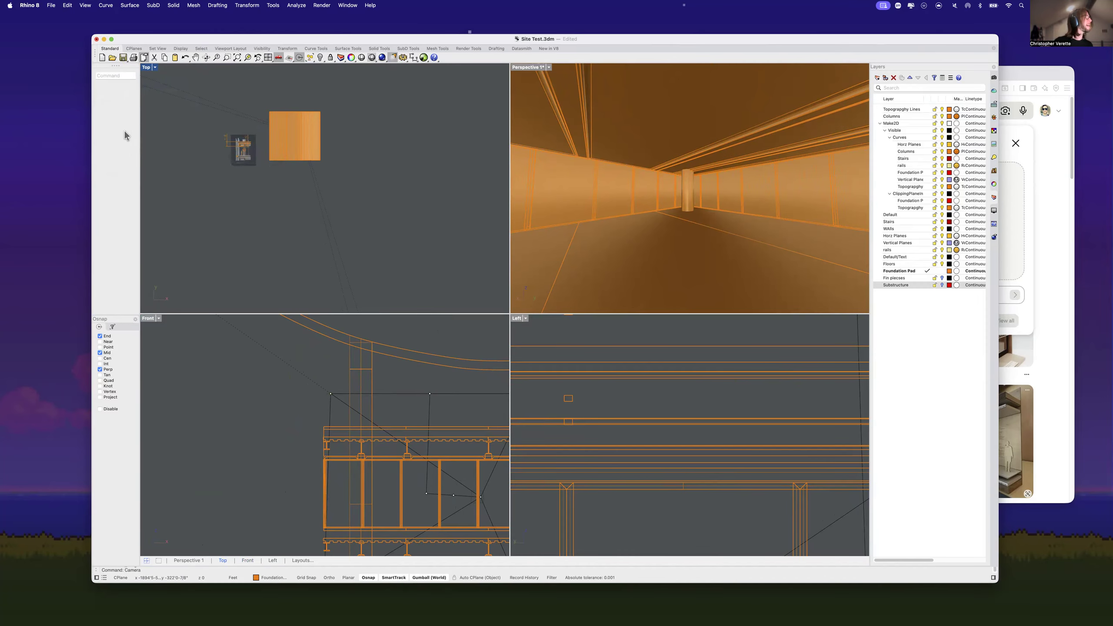
Step: Select the whole building and generate a Make2D drawing of it from the interior perspective view
drag(253, 104, 338, 174)
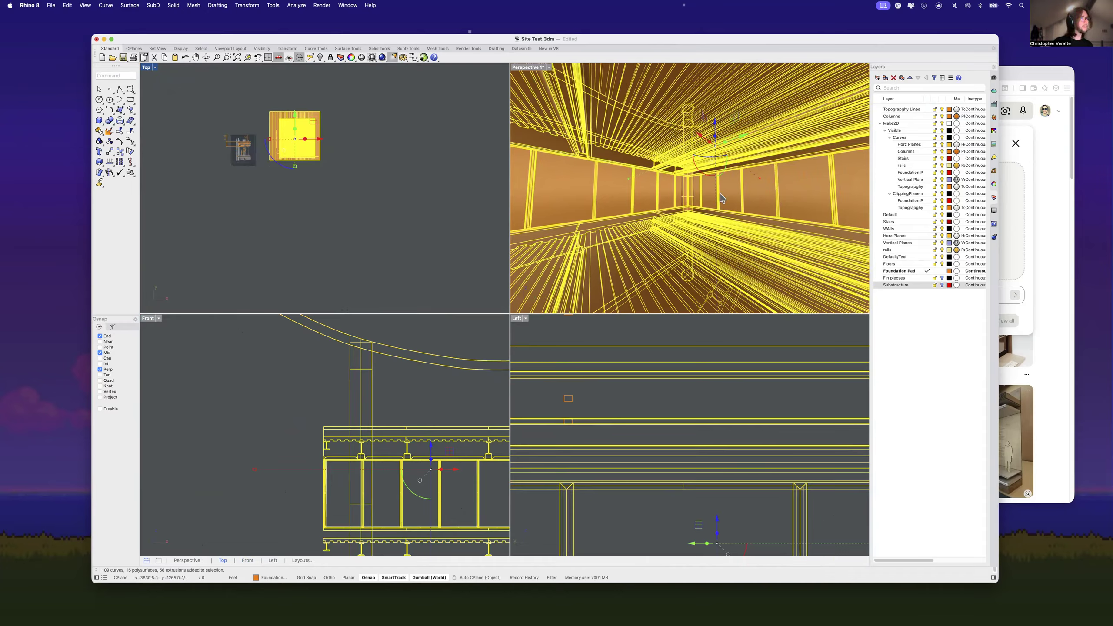
click(545, 78)
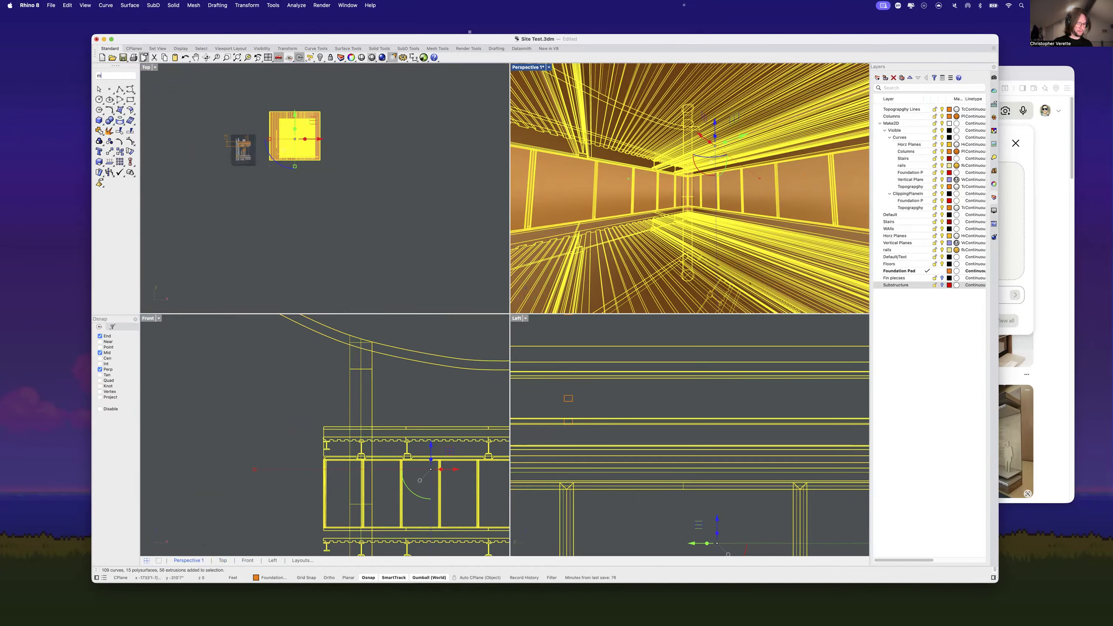
key(Return)
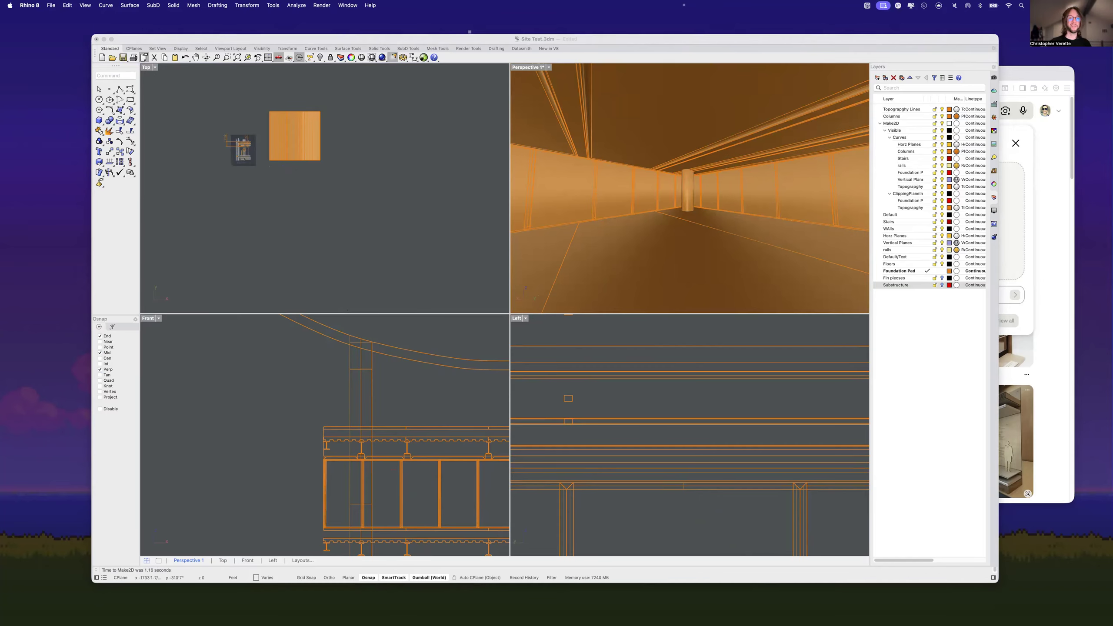
click(722, 263)
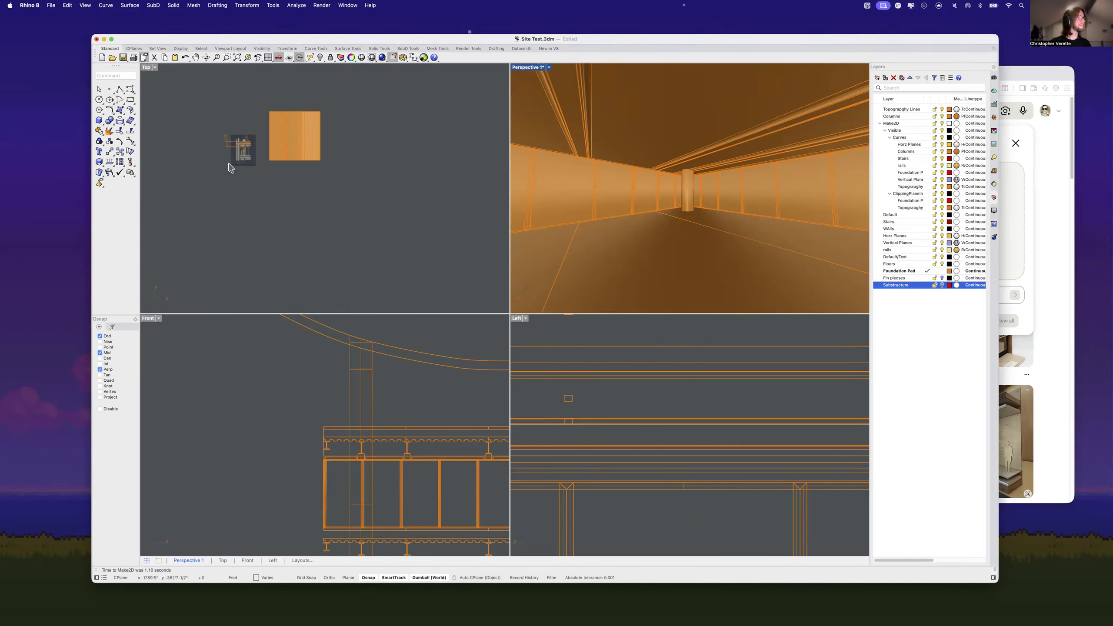
Step: Look through the Top view around the building and the site for the generated Make2D linework
click(431, 218)
scroll(432, 218, down, 15)
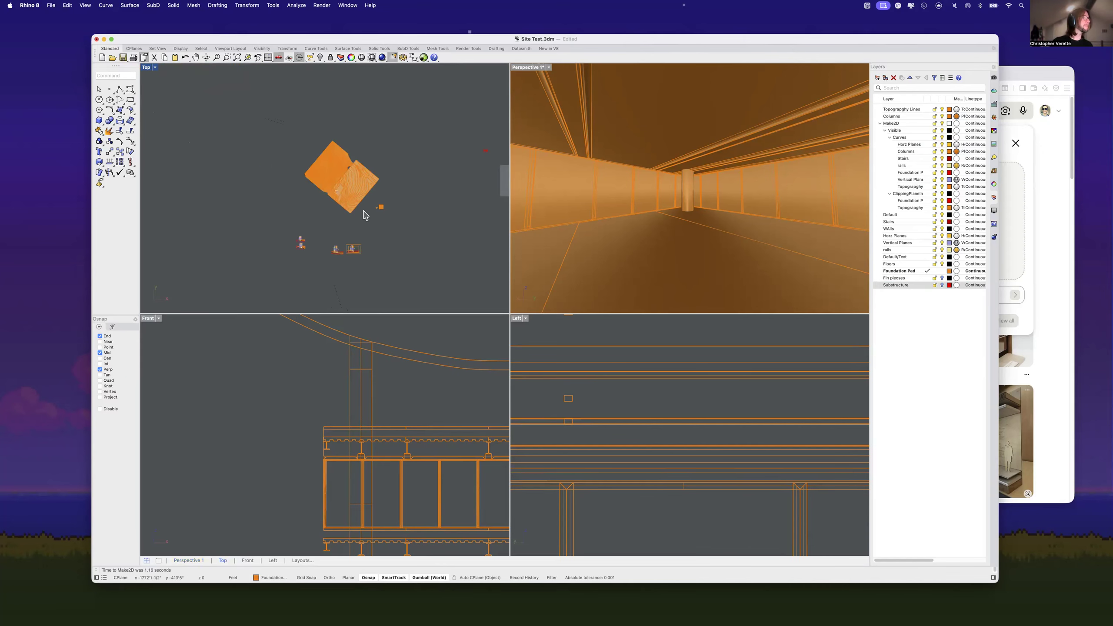
scroll(345, 193, up, 15)
scroll(366, 209, up, 3)
scroll(364, 211, down, 10)
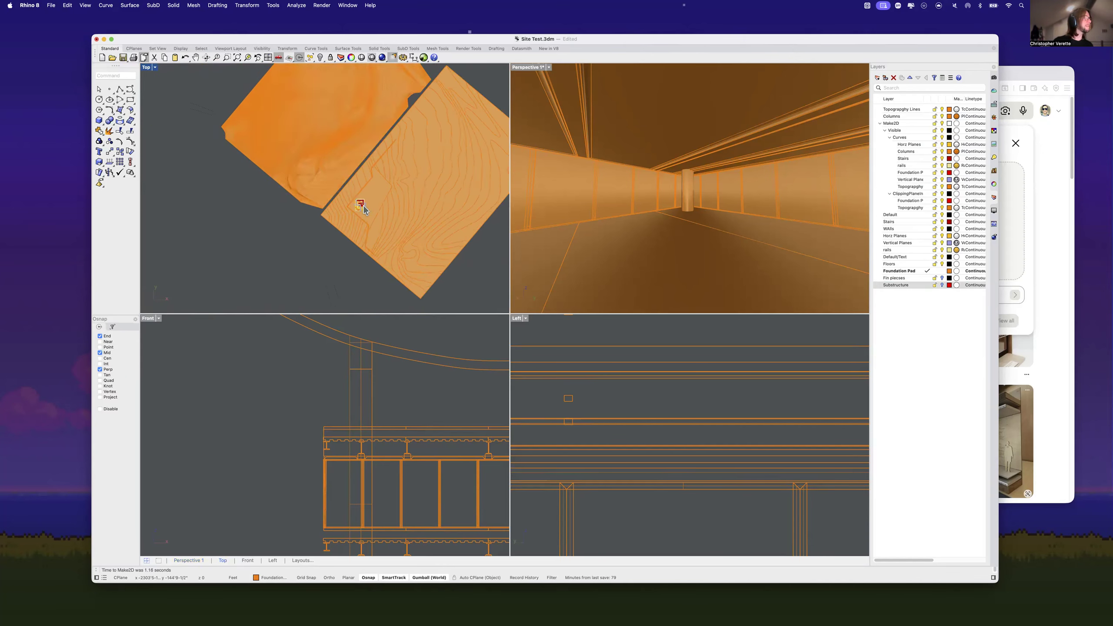
scroll(333, 210, right, 5)
scroll(328, 194, up, 10)
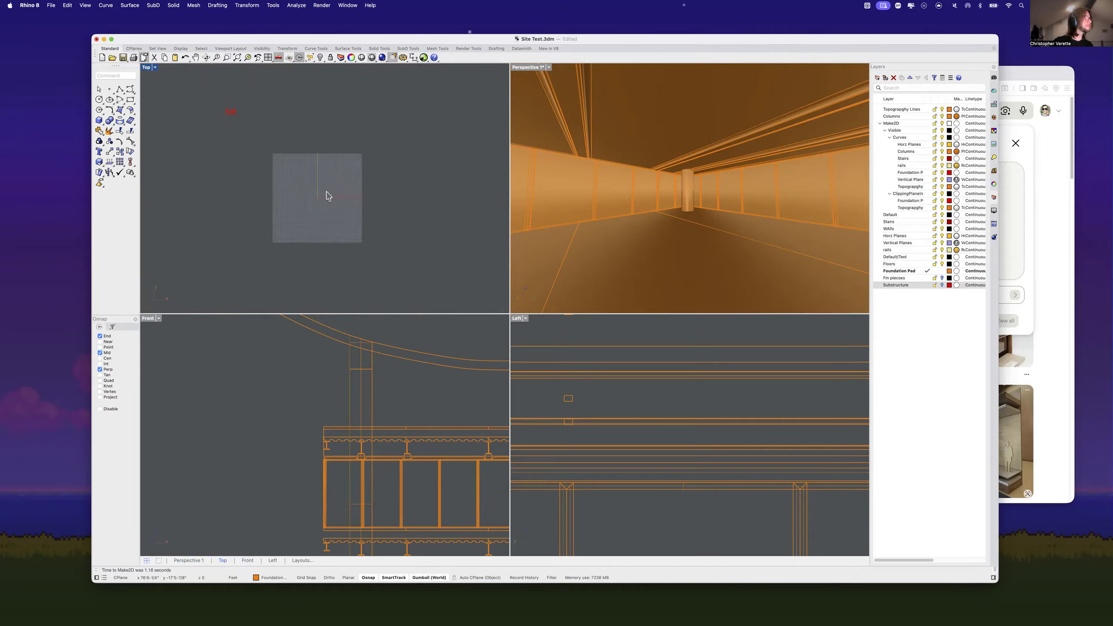
click(924, 284)
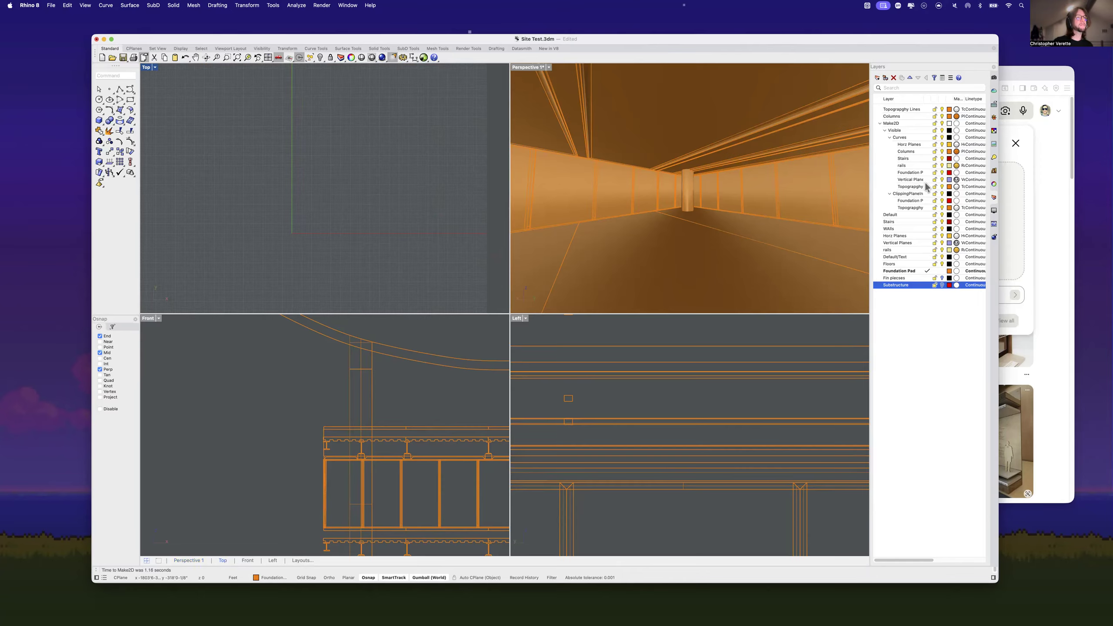
scroll(400, 254, down, 15)
right_drag(386, 259, 407, 193)
scroll(302, 204, up, 8)
scroll(303, 192, up, 8)
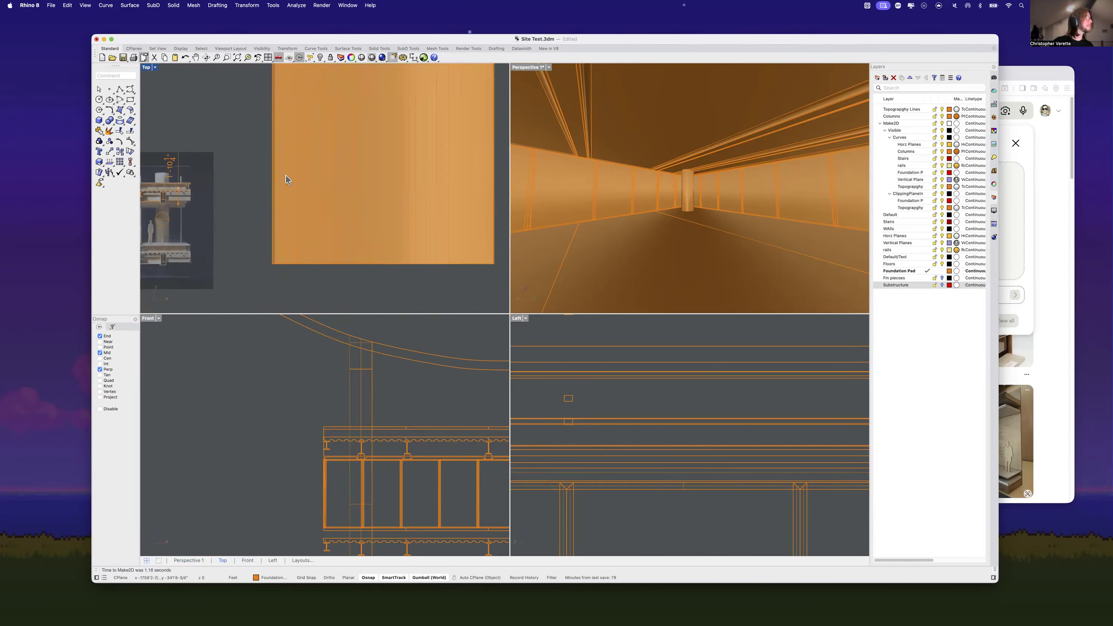
Step: Select the whole building in the Top view and generate a Make2D drawing from the Perspective 1 view, maintaining source layers
scroll(302, 192, down, 3)
drag(354, 203, 385, 218)
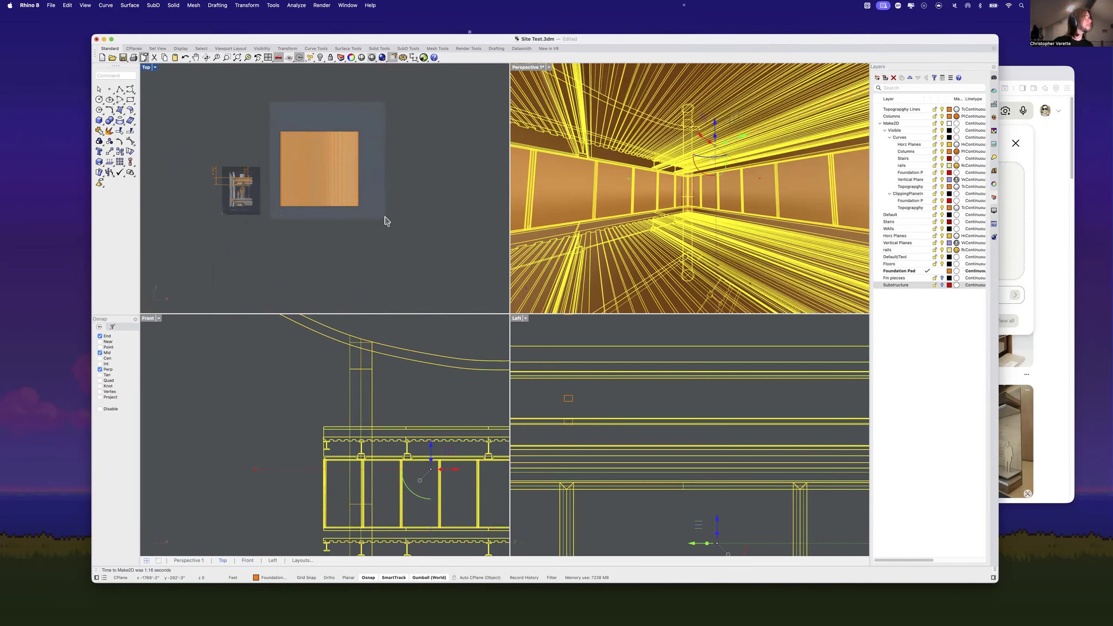
click(524, 70)
click(896, 284)
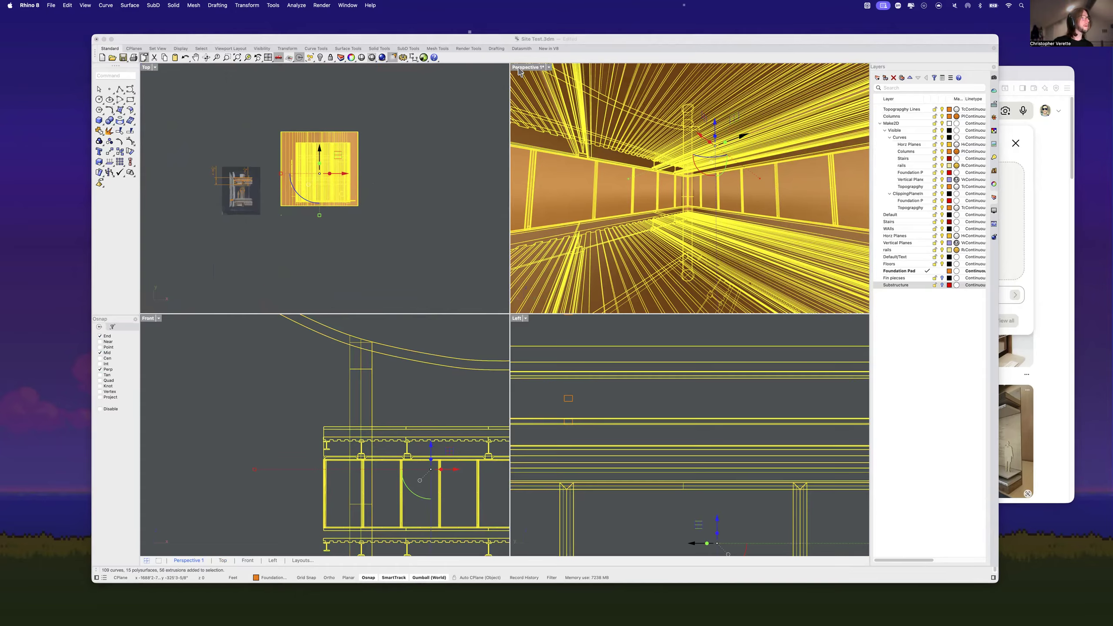
text(m)
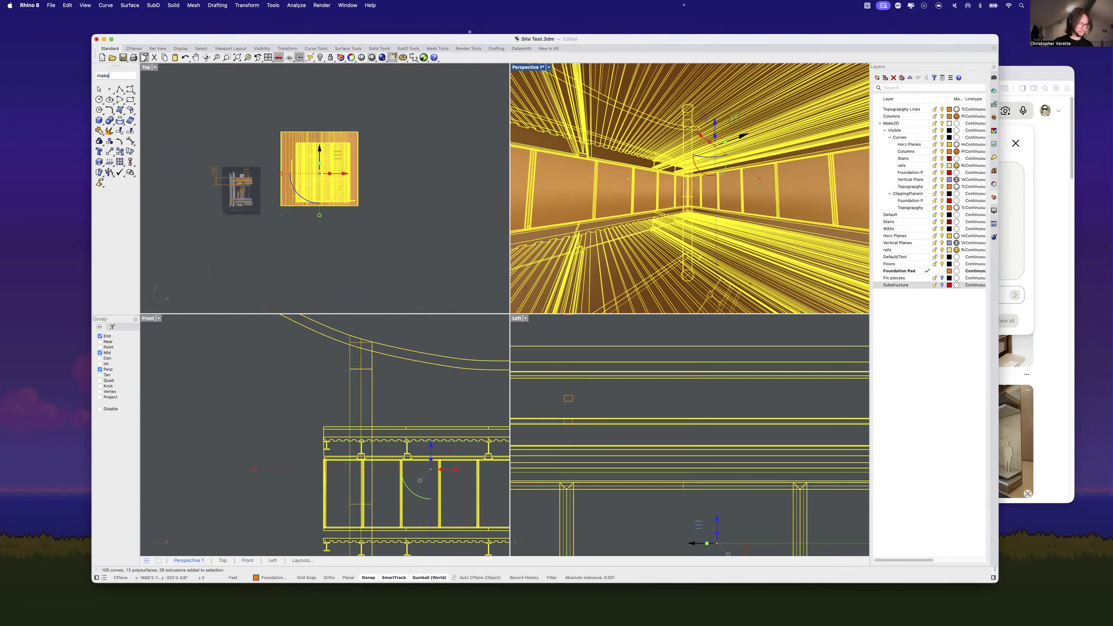
text(ake)
key(Return)
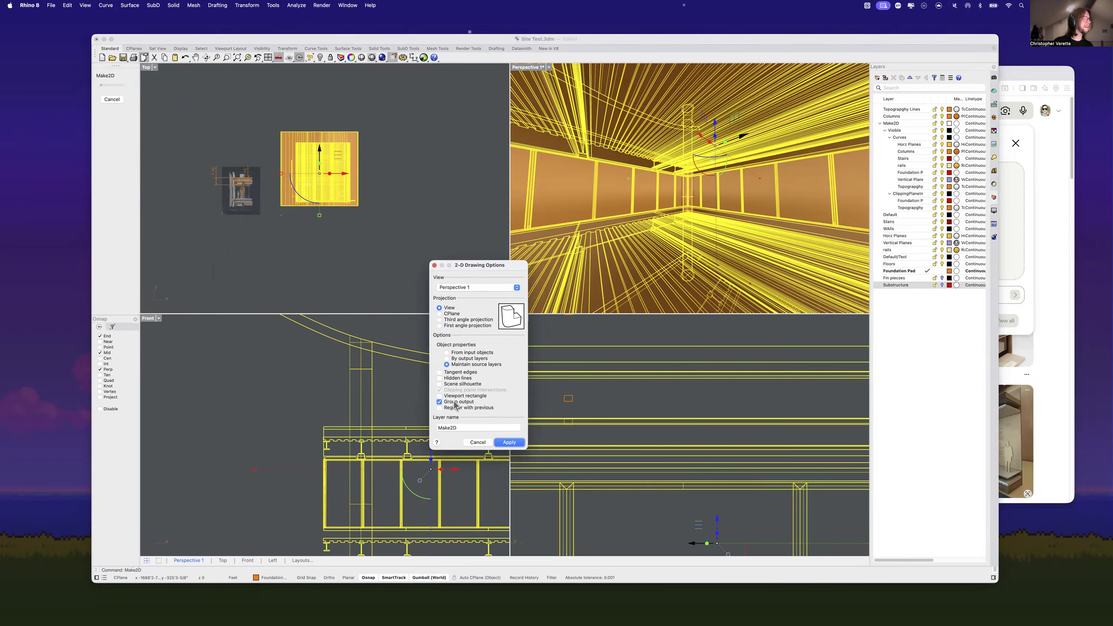
click(510, 443)
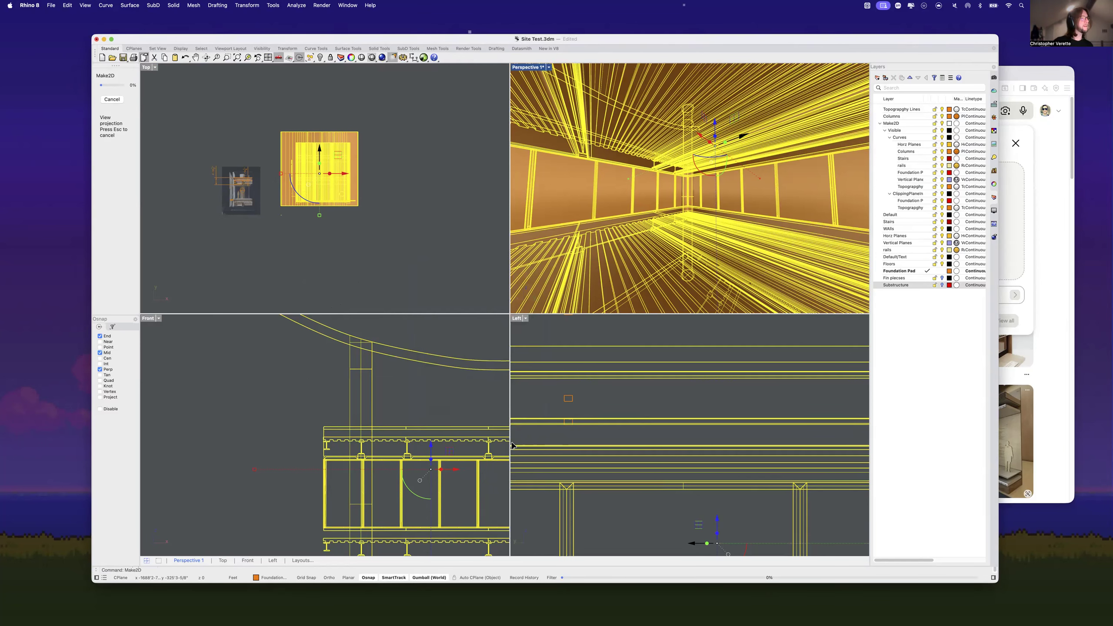
Step: Locate the Make2D interior drawing in the Top view and move it sideways, clear of the neighbouring linework
scroll(349, 228, down, 2)
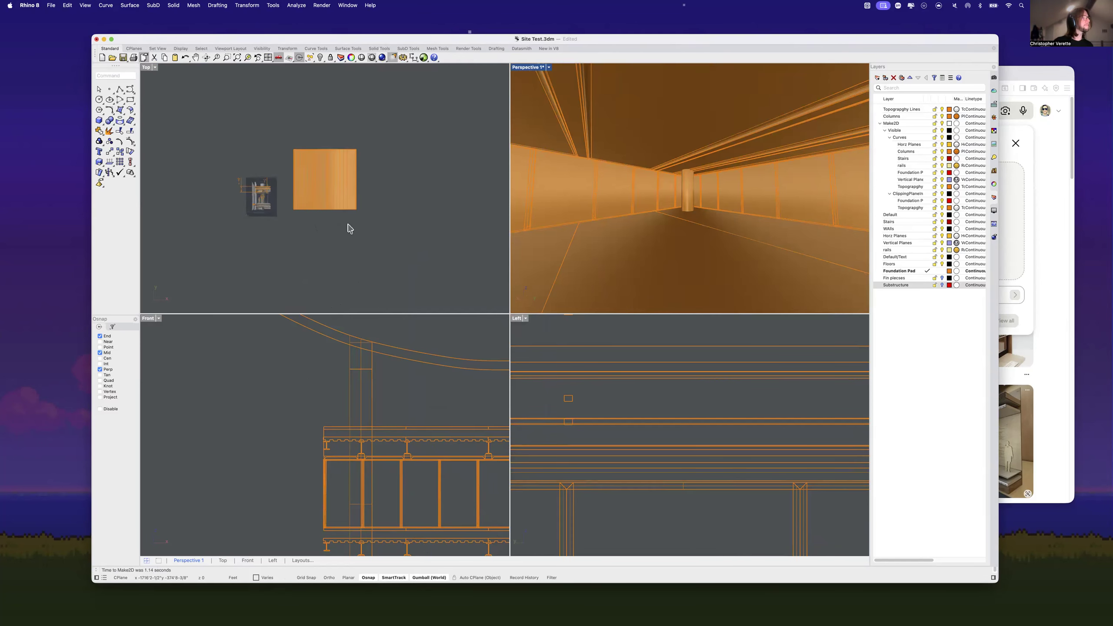
scroll(348, 225, down, 10)
scroll(423, 180, up, 8)
scroll(276, 217, up, 3)
drag(317, 222, 405, 222)
click(438, 234)
scroll(403, 221, up, 10)
scroll(403, 221, down, 3)
right_drag(400, 221, 384, 224)
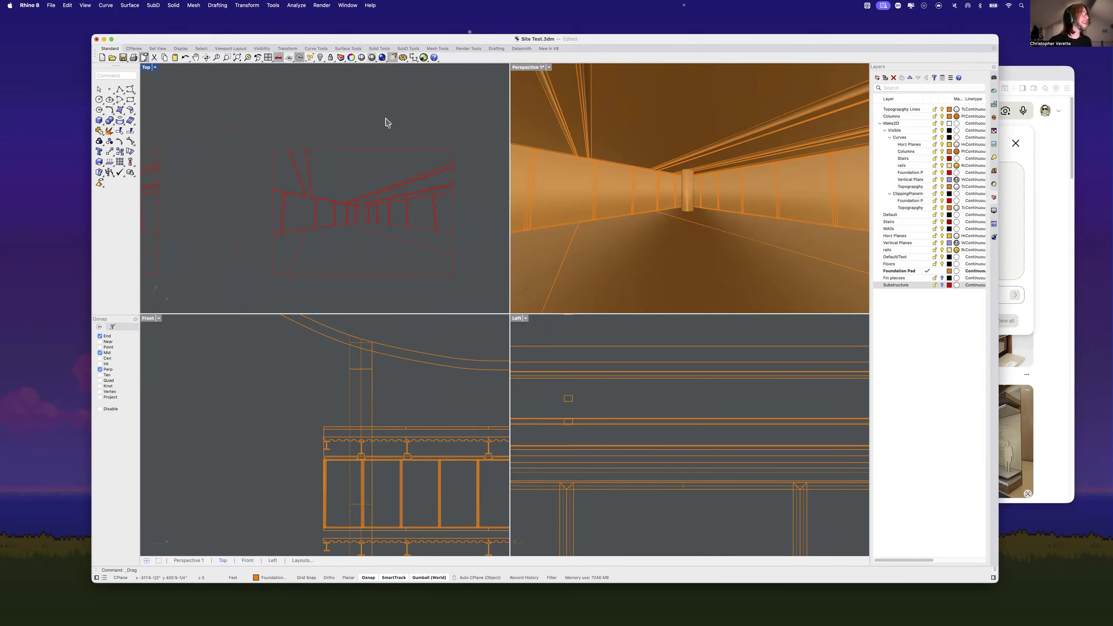
Step: Maximize the interior perspective view and switch its display mode to Rendered
double_click(527, 68)
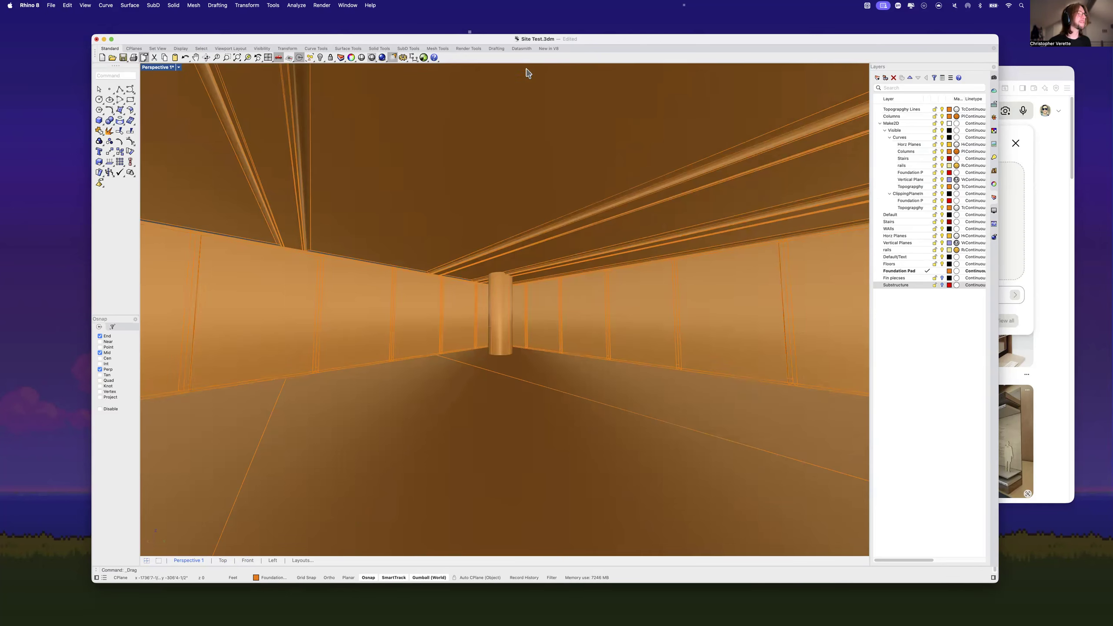
click(179, 67)
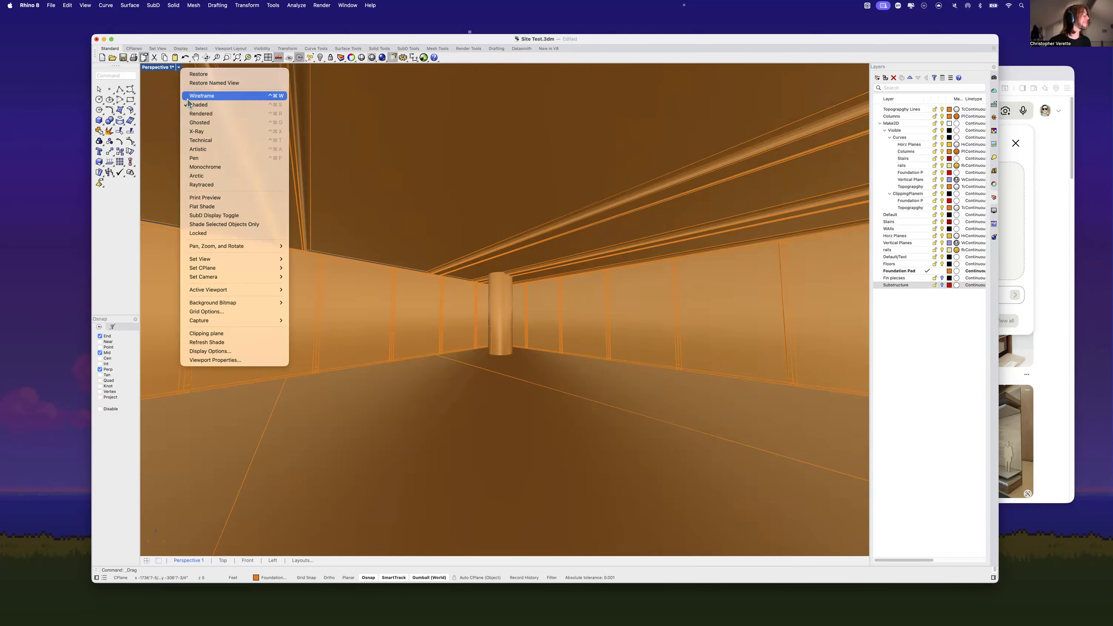
click(201, 114)
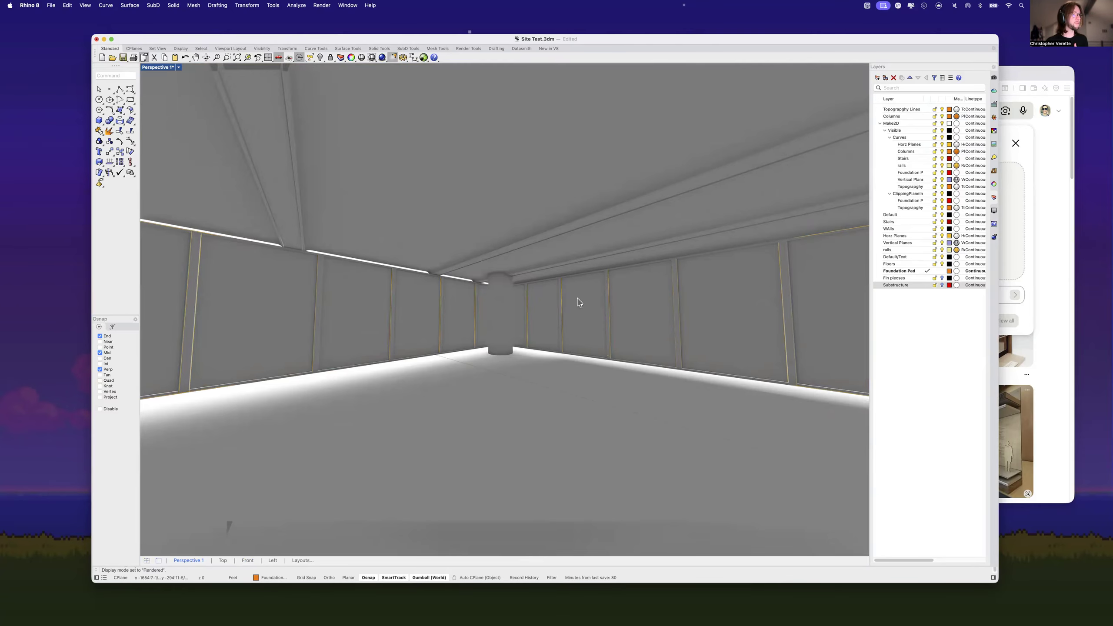
Step: Select the wall panels along both walls on either side of the corner column
click(666, 325)
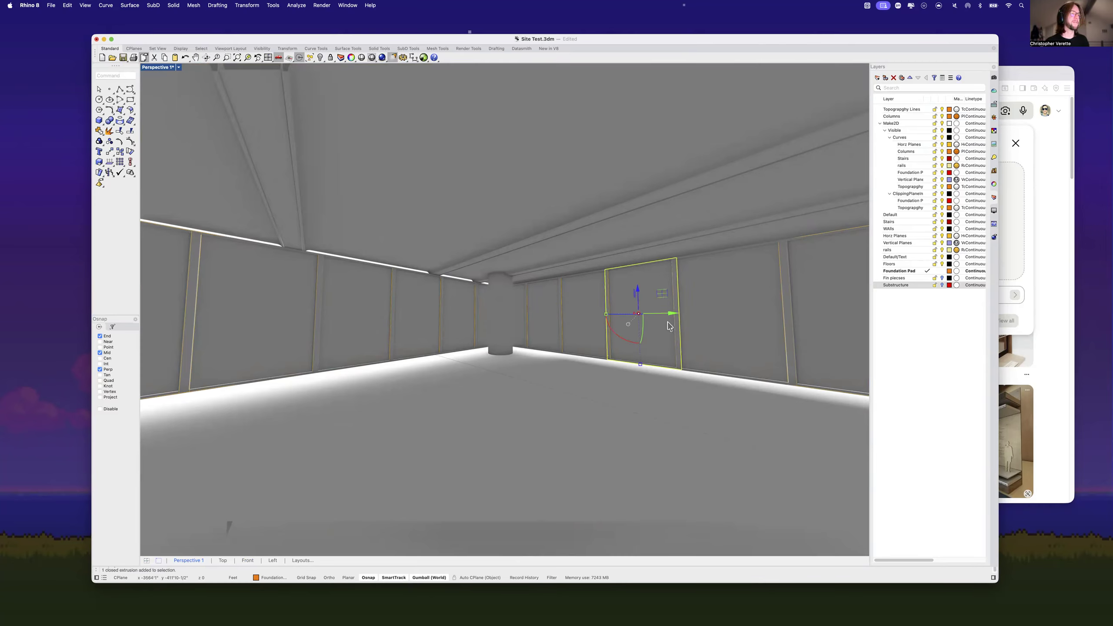
shift+click(734, 316)
shift+click(576, 314)
shift+click(544, 316)
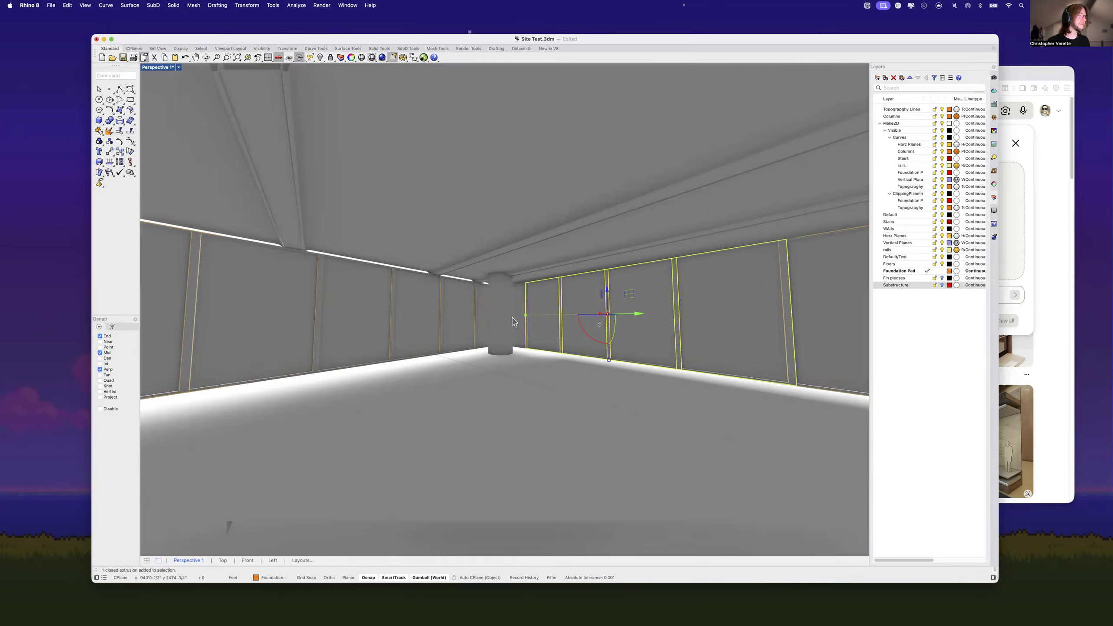
shift+click(460, 320)
shift+click(416, 323)
shift+click(363, 325)
shift+click(280, 332)
shift+click(193, 316)
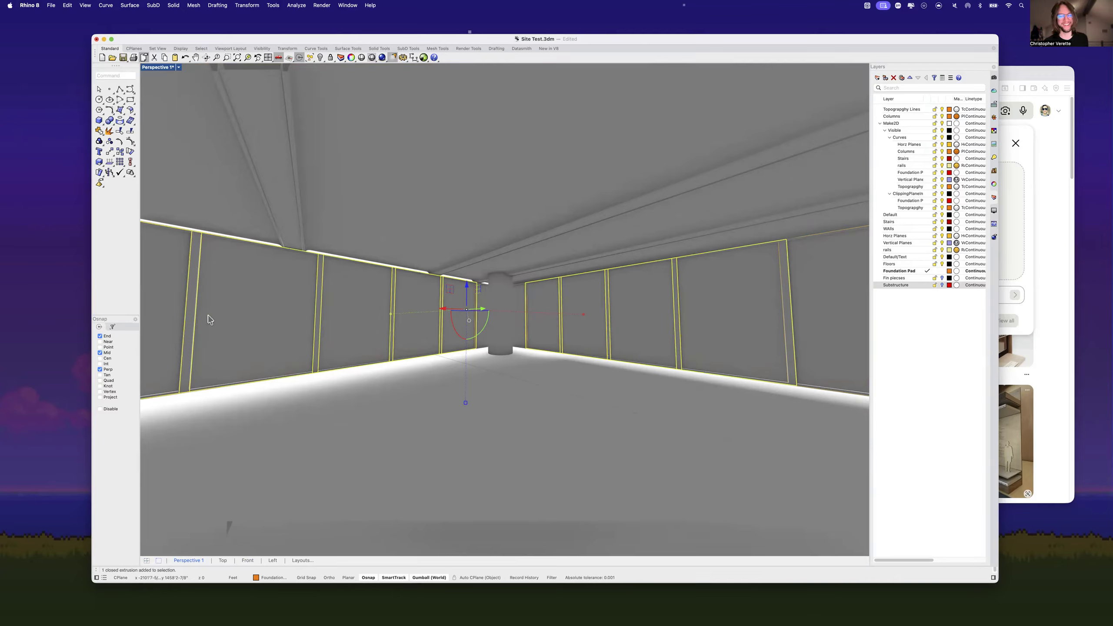
Step: Pull the camera out of the room and set the perspective view's display mode to Shaded
scroll(309, 302, down, 10)
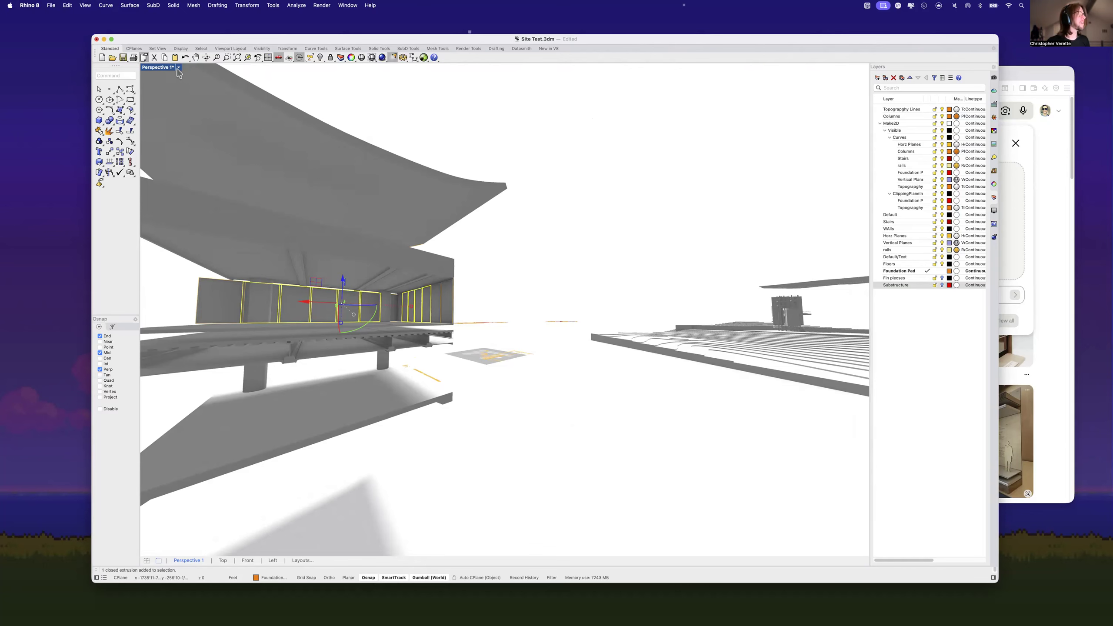
click(178, 67)
click(195, 103)
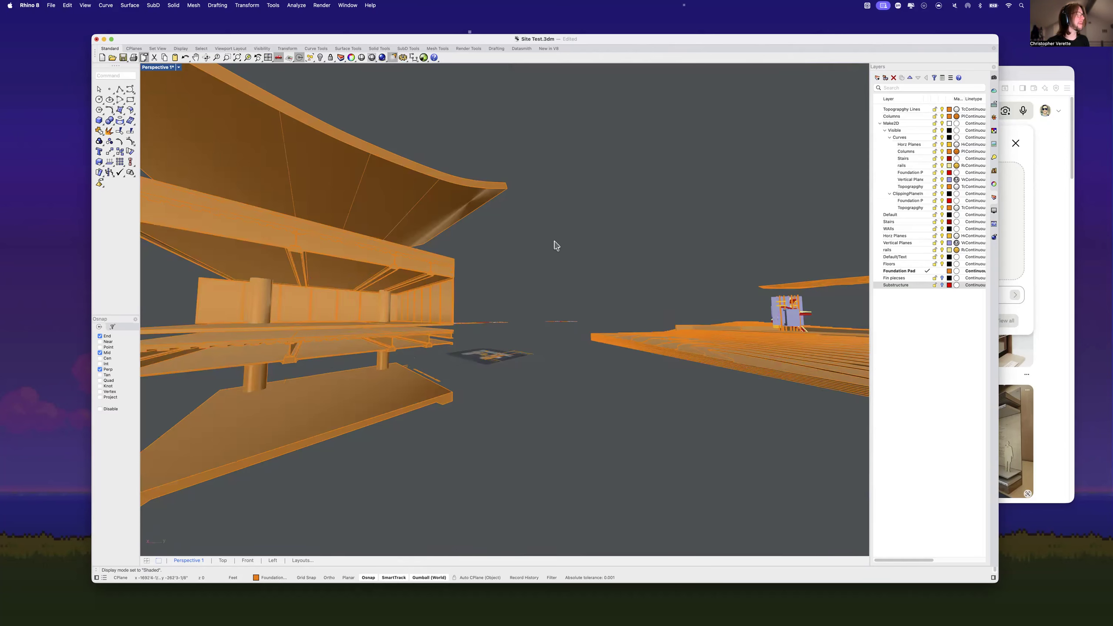
scroll(544, 252, down, 5)
right_drag(534, 255, 535, 308)
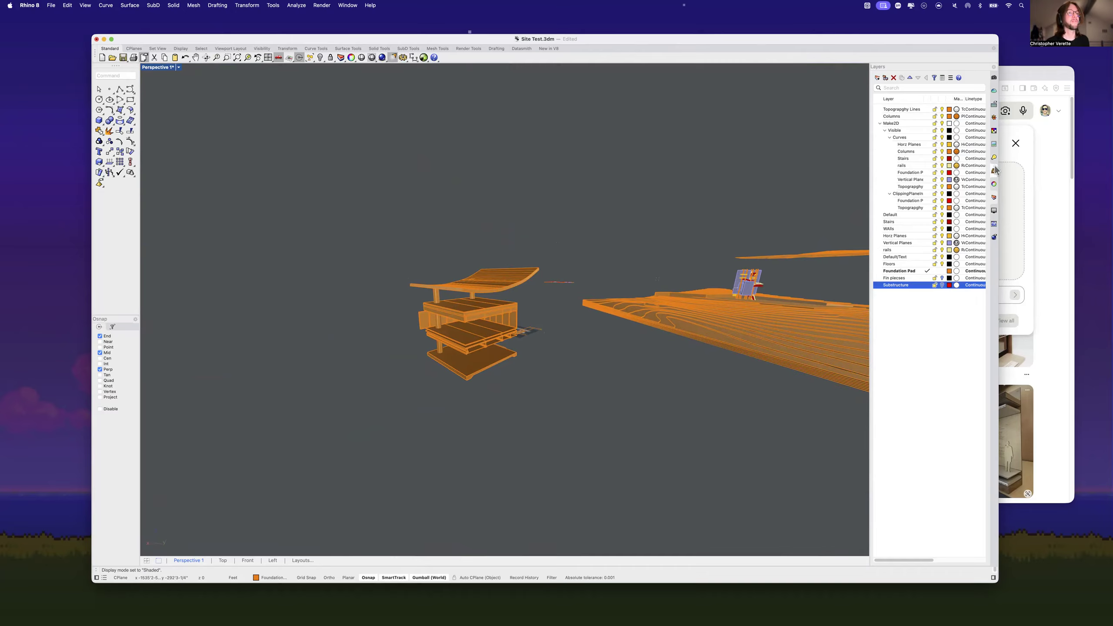
Step: Show the saved named views and restore them in turn, ending with Perspective 3
click(994, 78)
click(895, 104)
click(928, 115)
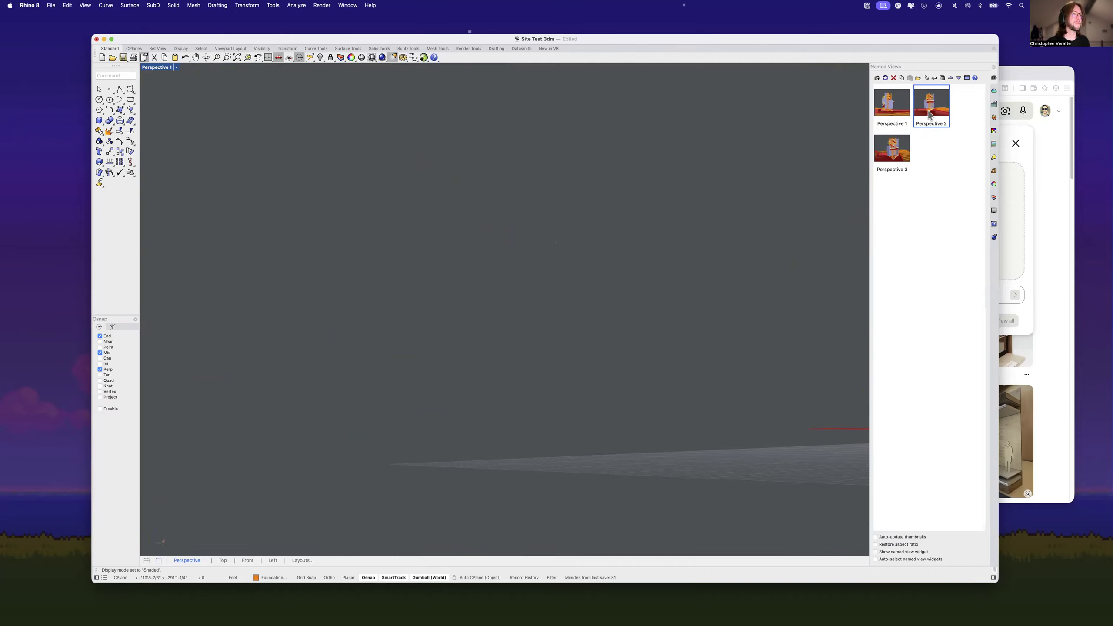
double_click(894, 166)
Step: Delete all the saved named views
click(901, 120)
key(Delete)
click(898, 116)
key(Delete)
key(Delete)
Step: Select the whole building, zoom the perspective view to it, and orbit to see all its floors and the curved roof
scroll(757, 184, down, 5)
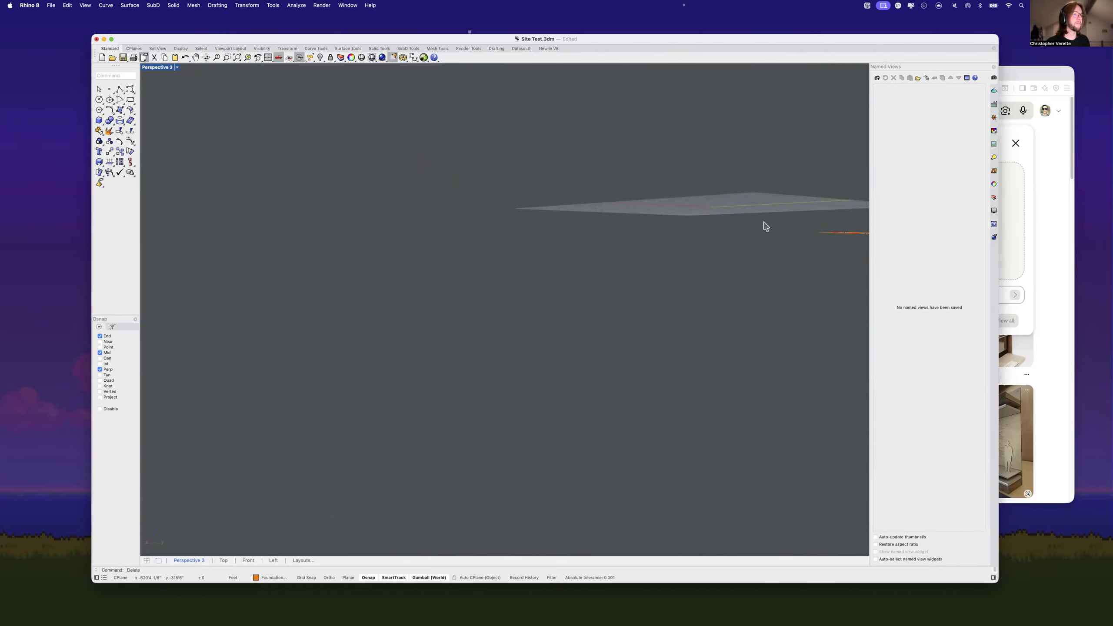
right_drag(604, 284, 597, 215)
scroll(612, 355, up, 10)
drag(622, 390, 471, 181)
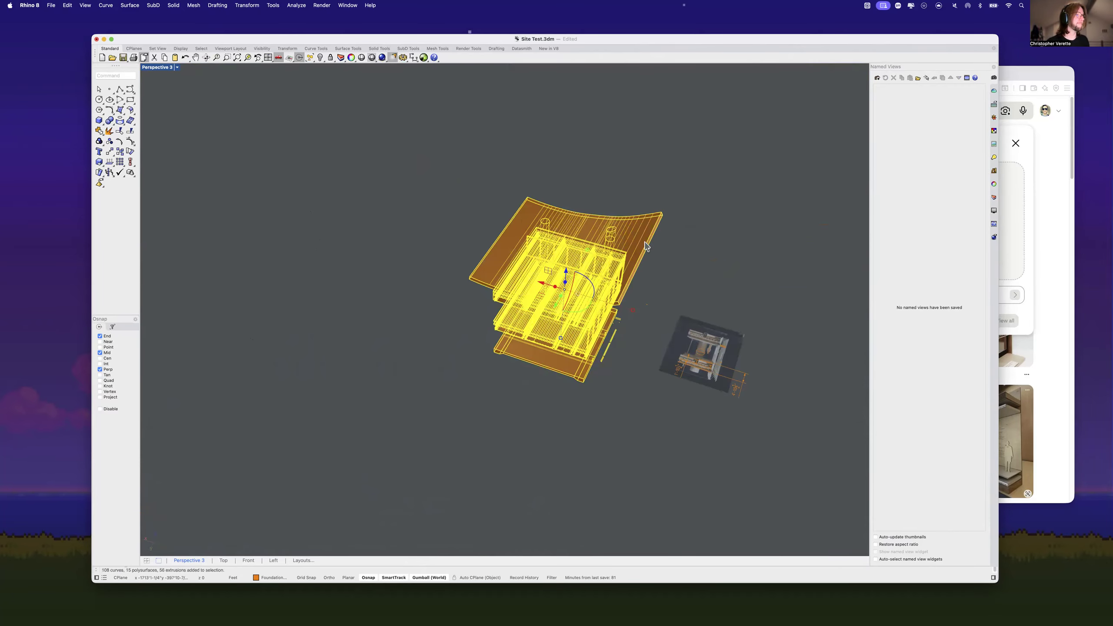
click(248, 59)
click(553, 196)
right_drag(610, 202, 442, 178)
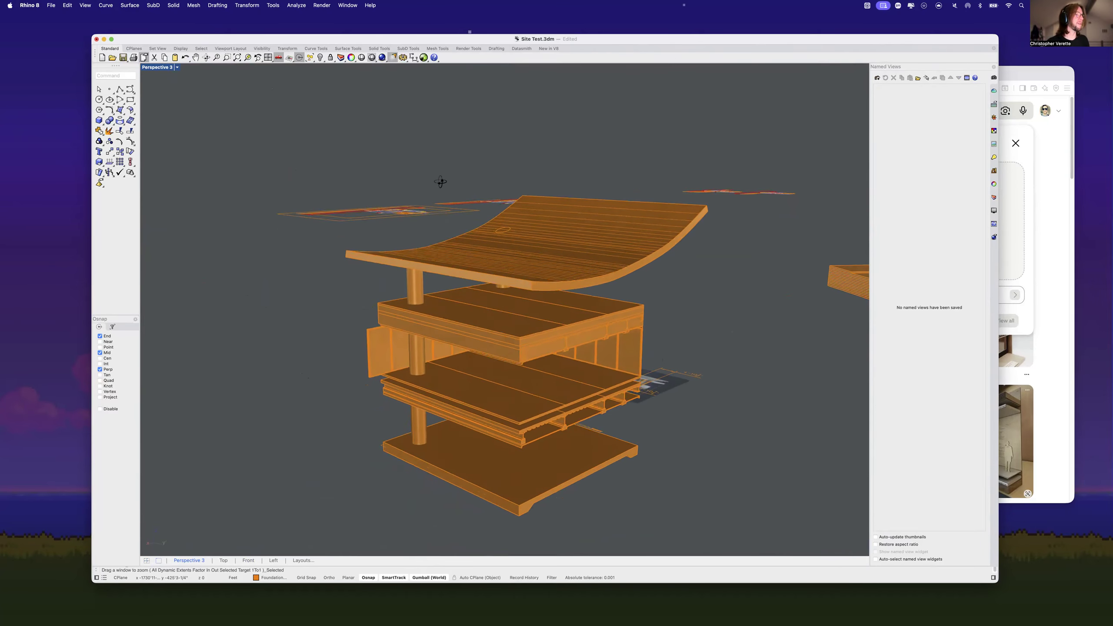
Step: Set the viewport to the NE isometric view and frame the building
click(176, 67)
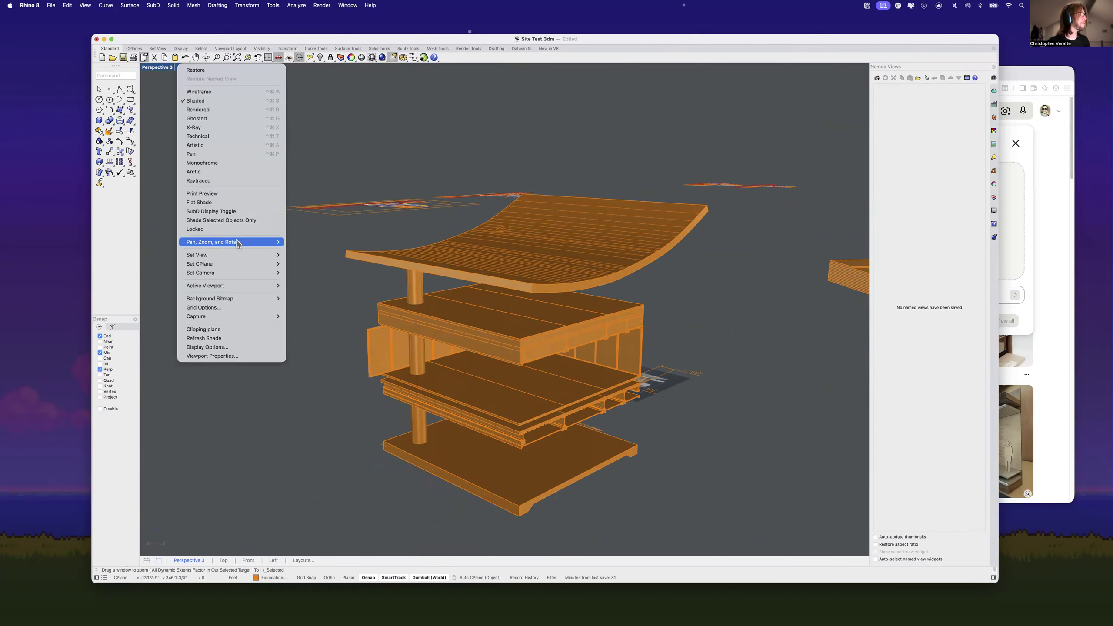
mouse_move(225, 255)
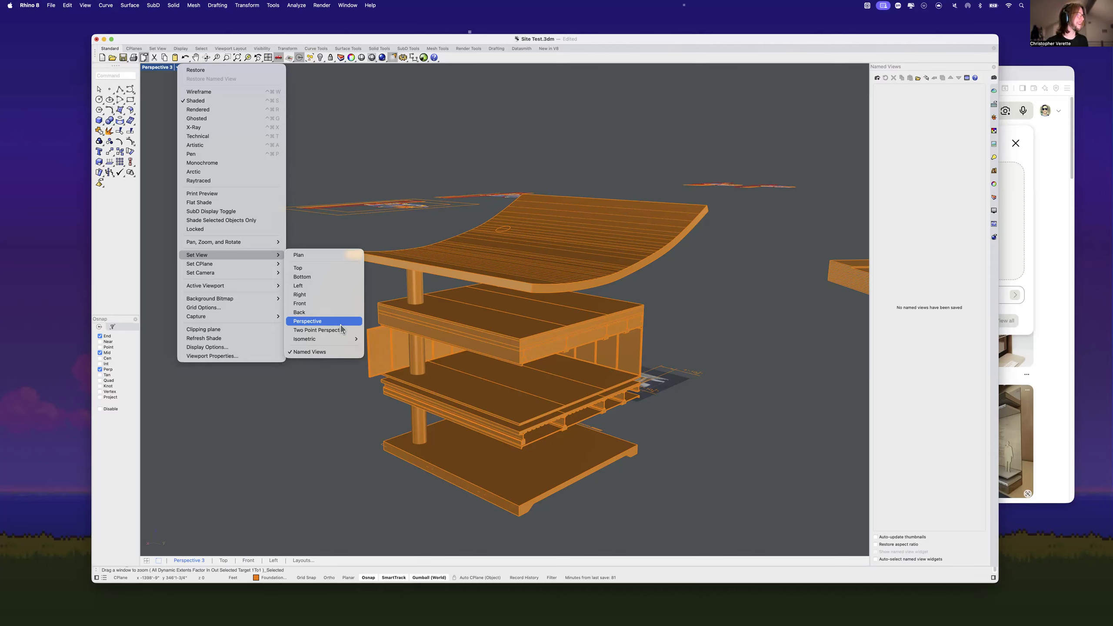
mouse_move(342, 340)
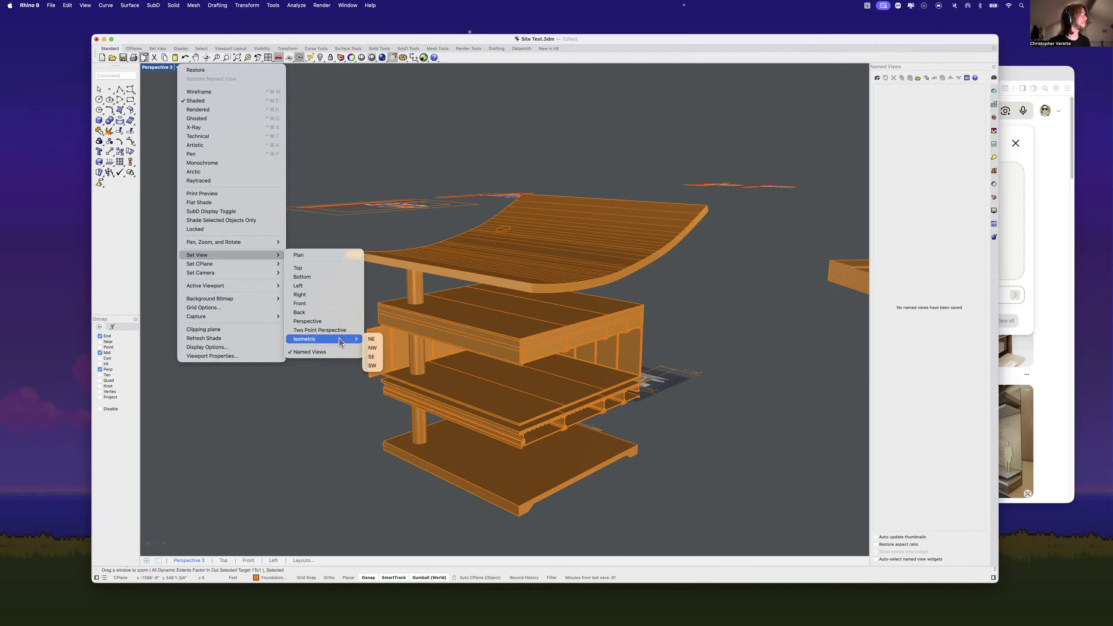
click(379, 347)
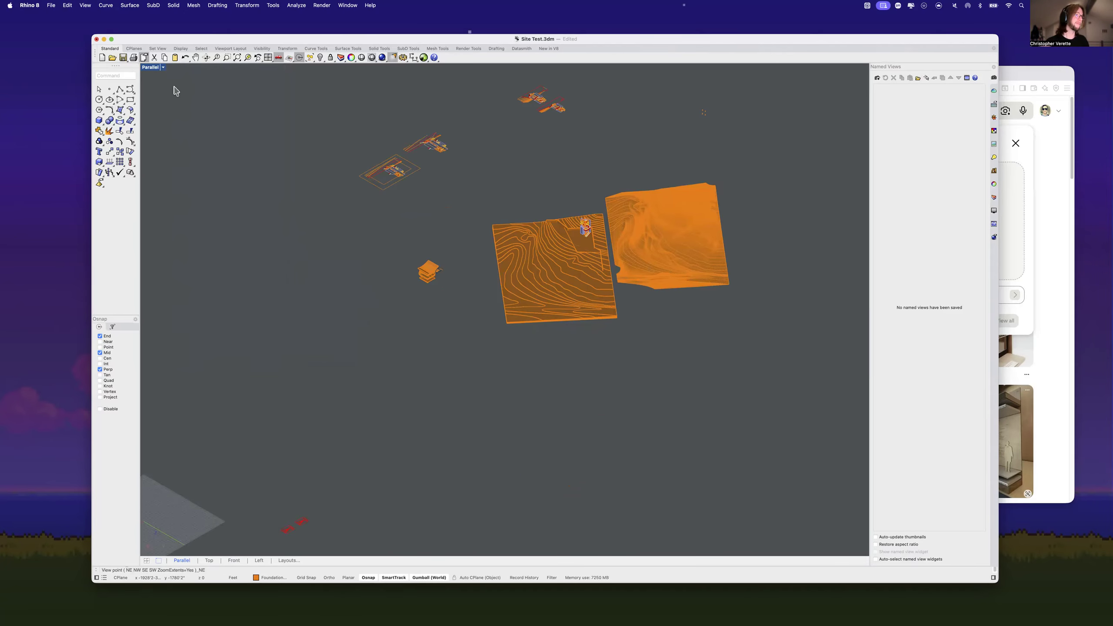
scroll(432, 277, up, 10)
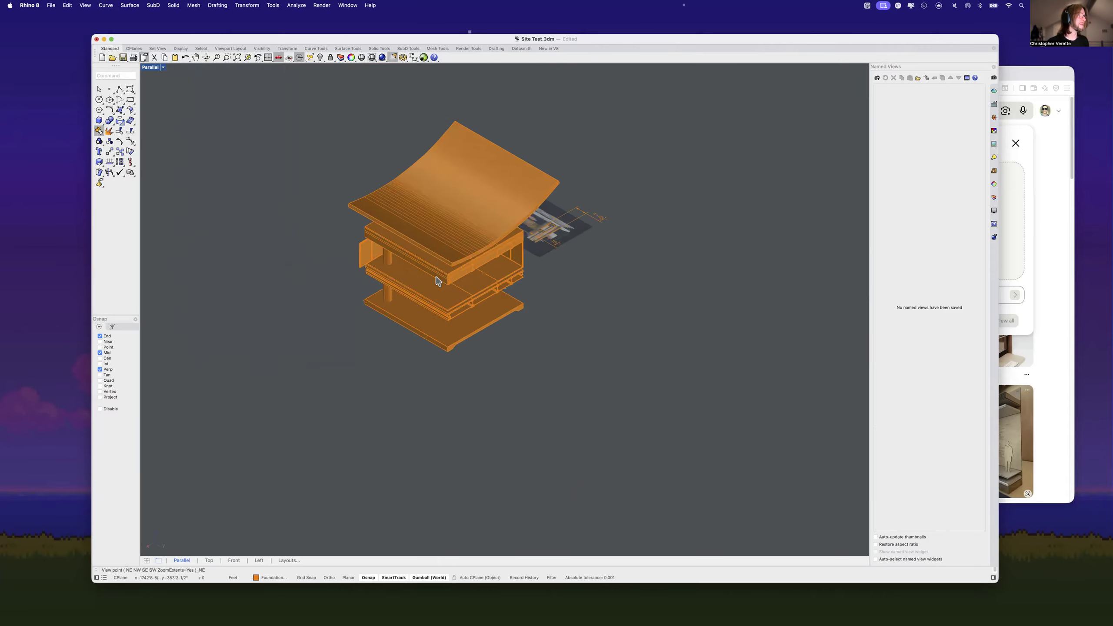
scroll(437, 280, up, 3)
scroll(454, 280, up, 2)
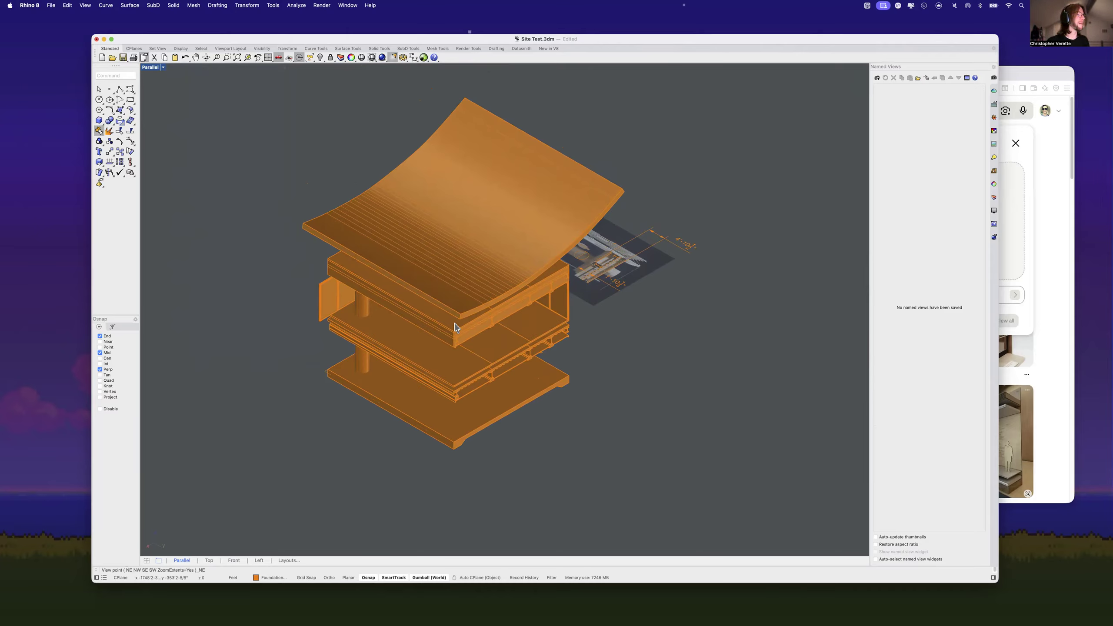
Step: Set the viewport to the standard Perspective view and frame the building's panelled corner
click(164, 68)
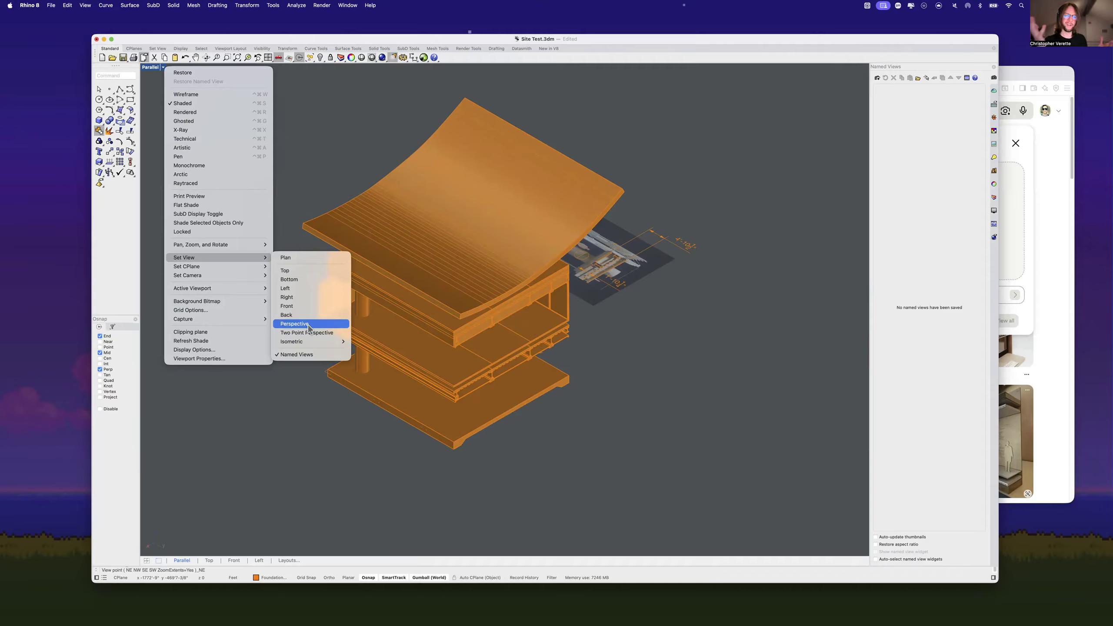
click(308, 324)
scroll(434, 405, up, 10)
shift+right_drag(412, 391, 488, 391)
scroll(485, 416, up, 6)
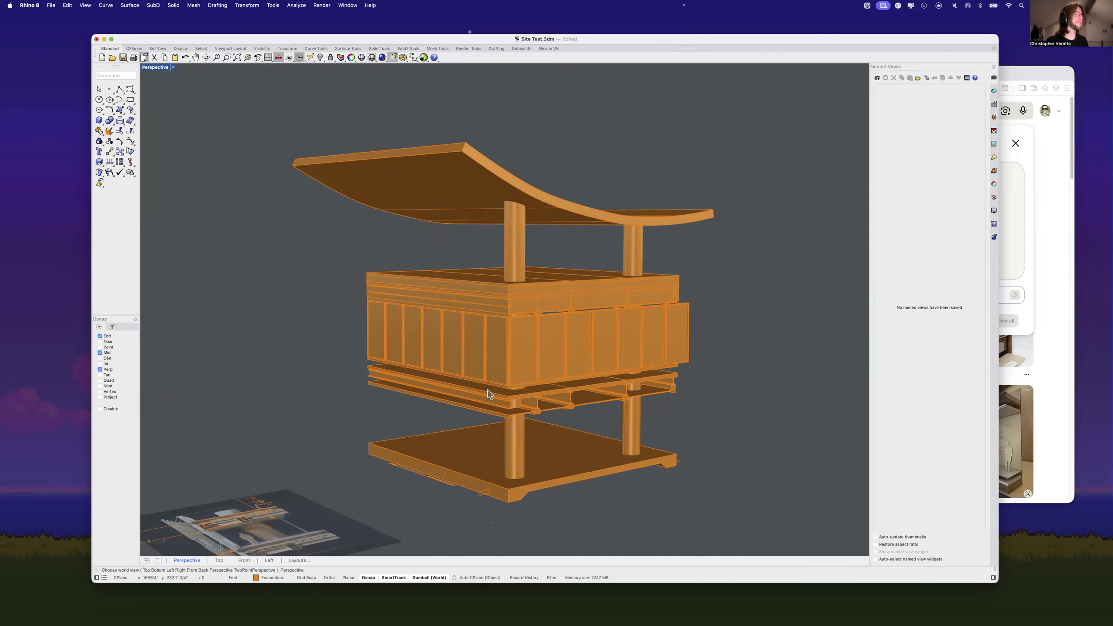
Step: Set the viewport to the NW isometric view
click(173, 68)
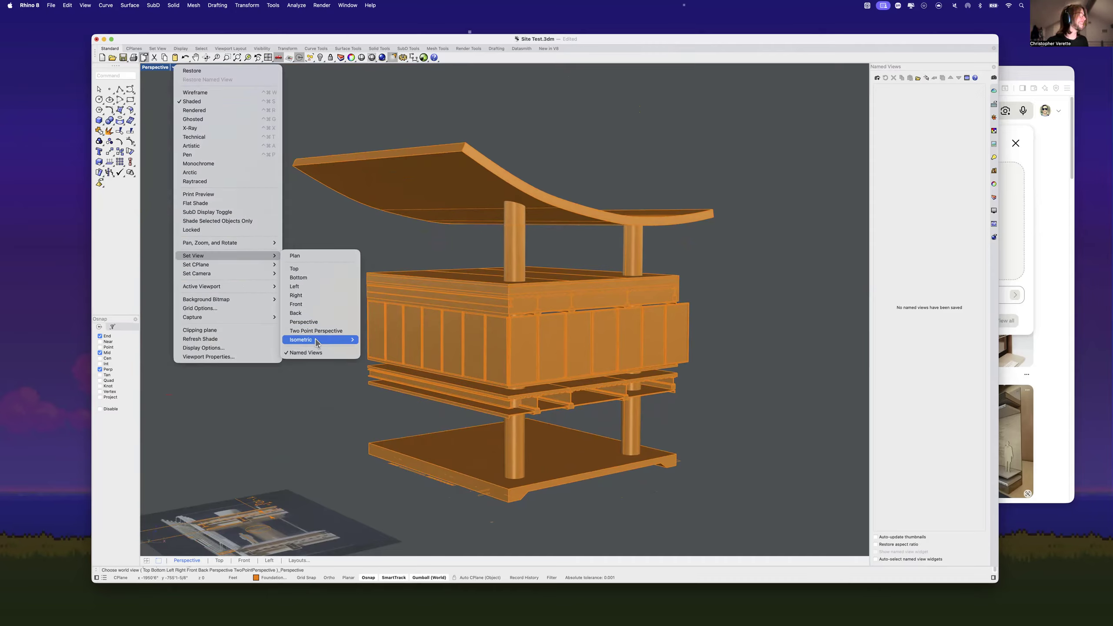
mouse_move(320, 340)
click(367, 351)
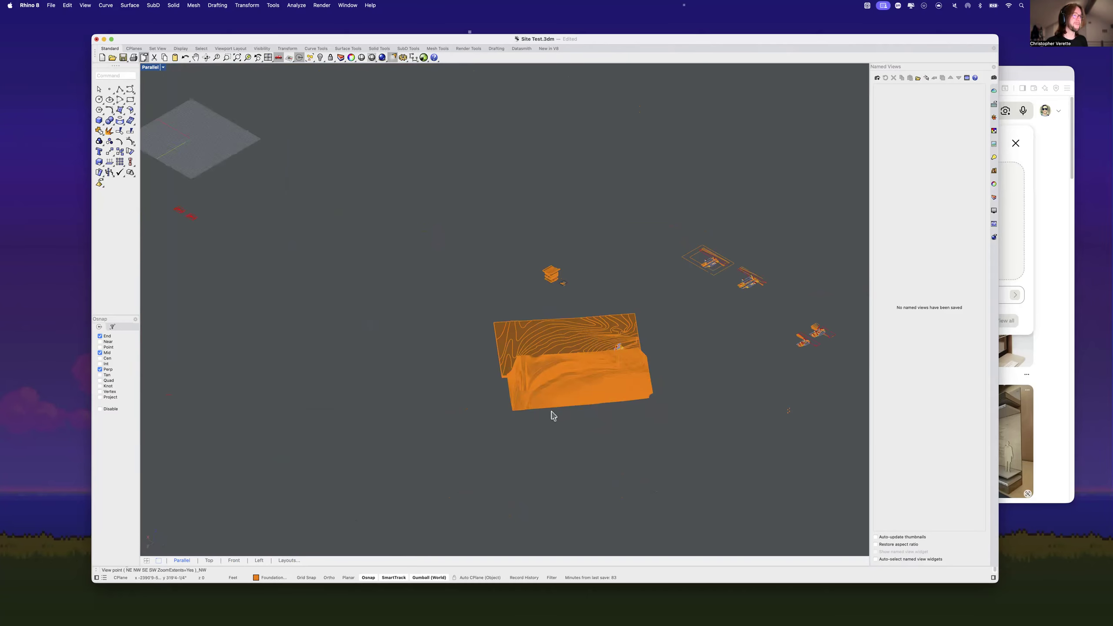
Step: Set the viewport to Two Point Perspective and frame the building's panelled walls, curved roof and columns from several sides
scroll(440, 331, up, 15)
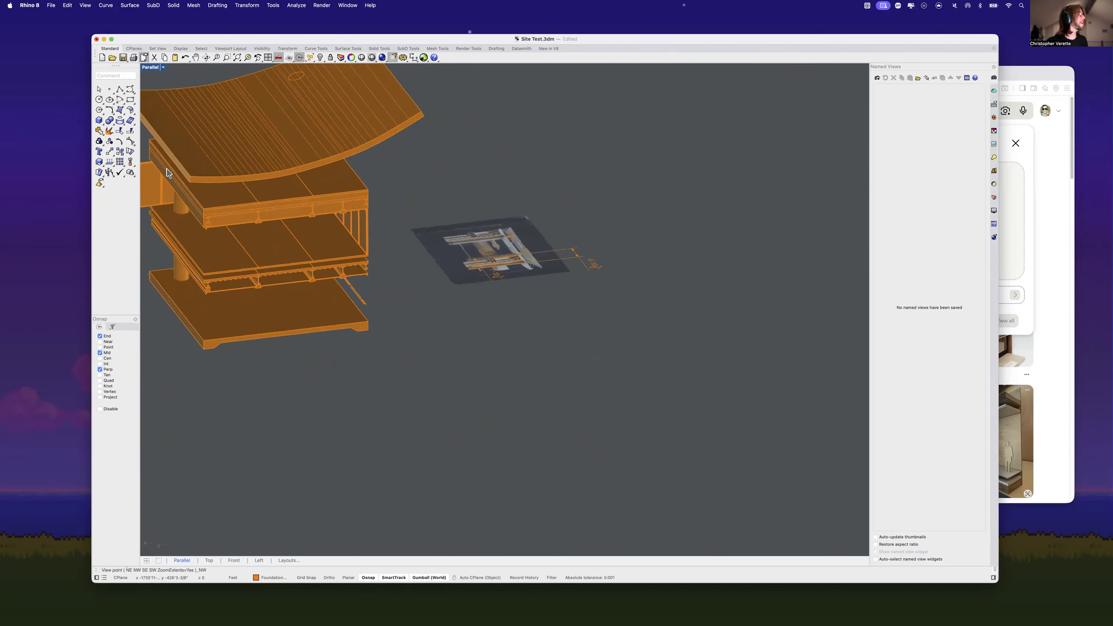
right_drag(166, 167, 315, 233)
click(164, 67)
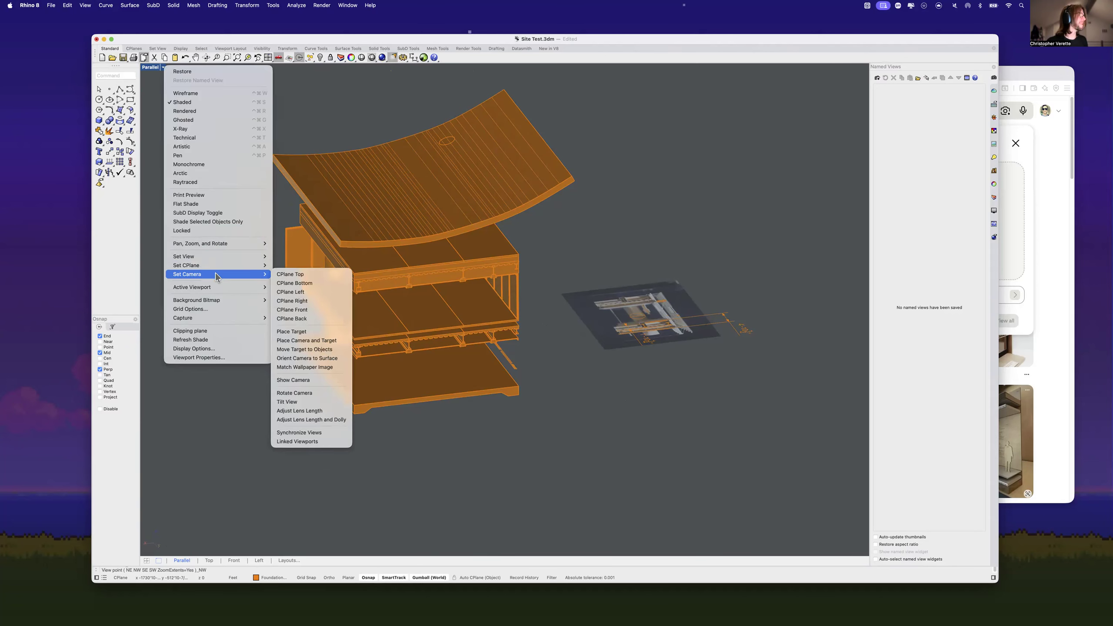
mouse_move(212, 256)
click(312, 332)
right_drag(498, 371, 515, 389)
scroll(516, 388, up, 10)
scroll(516, 393, up, 10)
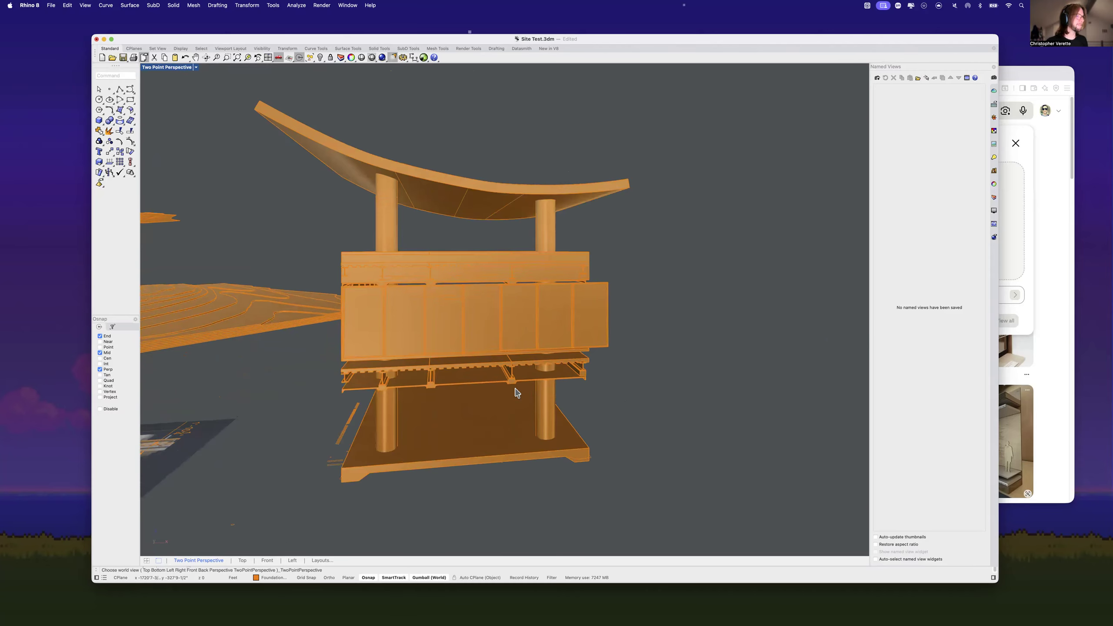
shift+right_drag(546, 435, 704, 356)
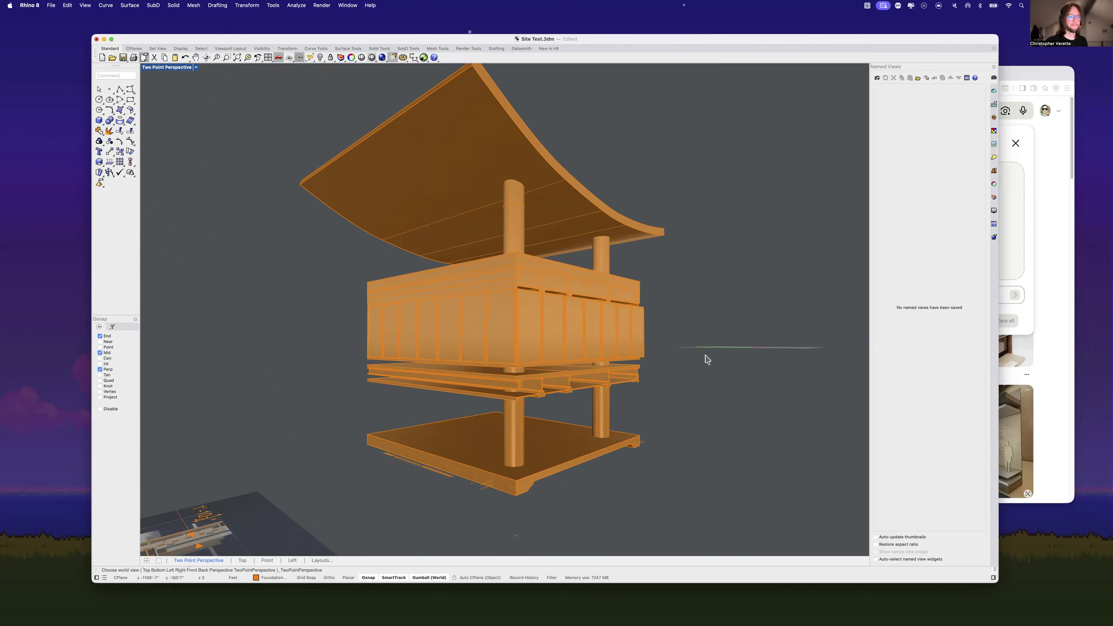
shift+right_drag(750, 400, 779, 428)
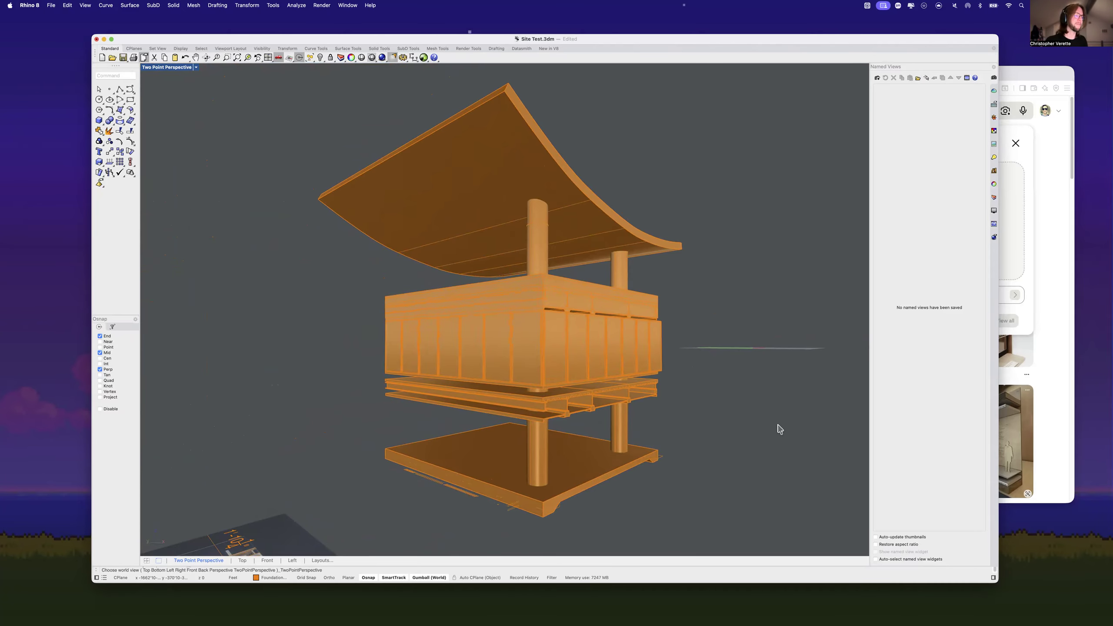
shift+right_drag(668, 398, 686, 324)
scroll(676, 331, up, 5)
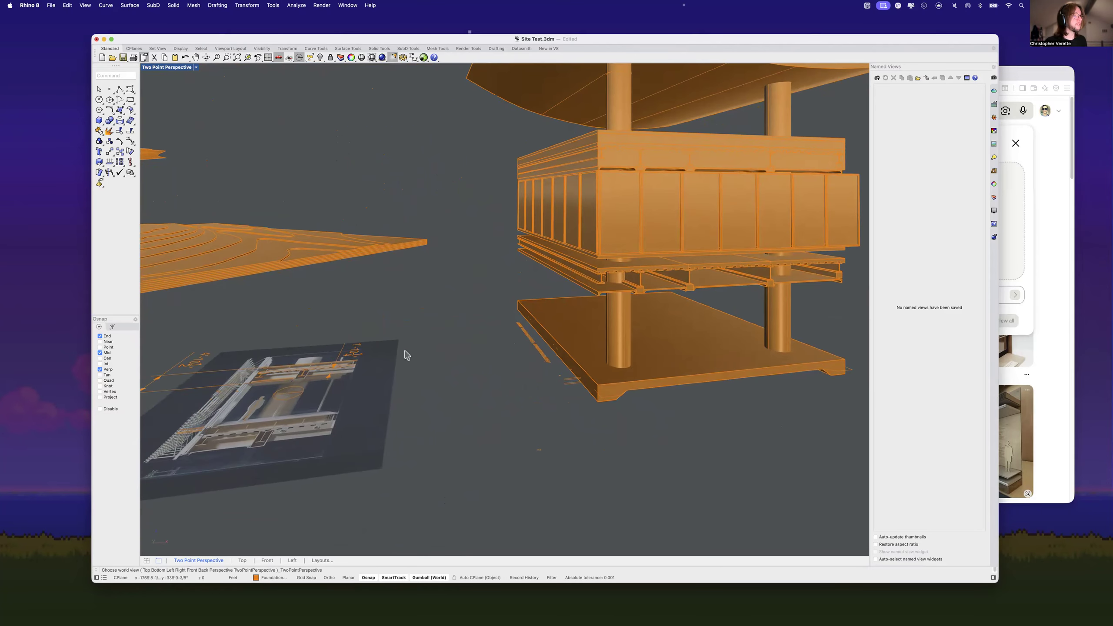
Step: Bring the stepped contour site model into view in the two-point perspective
scroll(405, 350, down, 10)
right_drag(314, 331, 581, 389)
right_drag(350, 377, 649, 399)
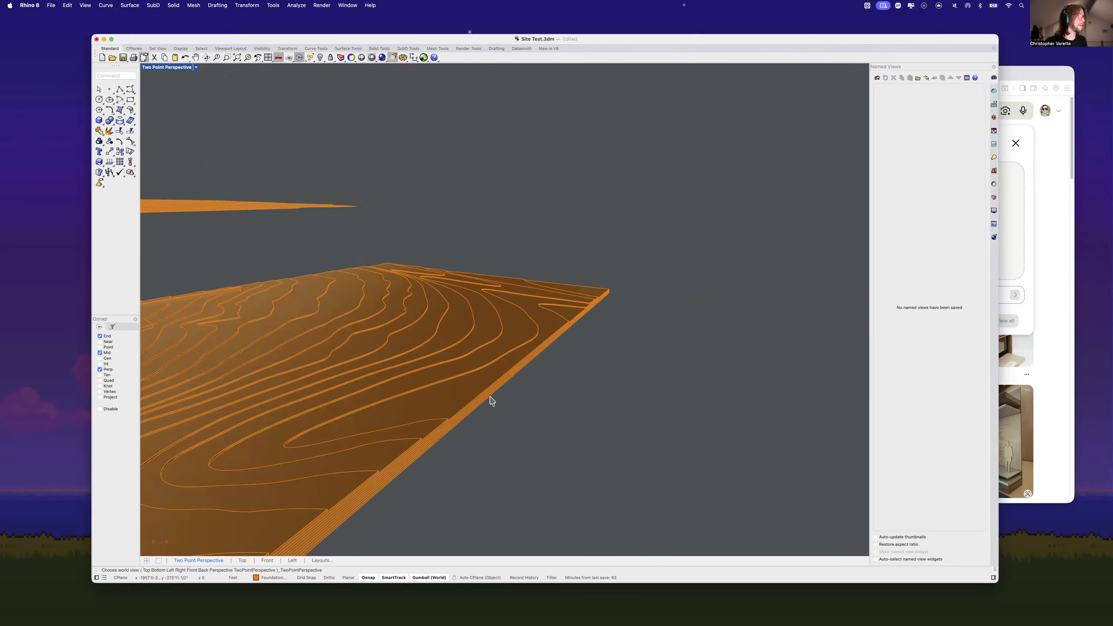